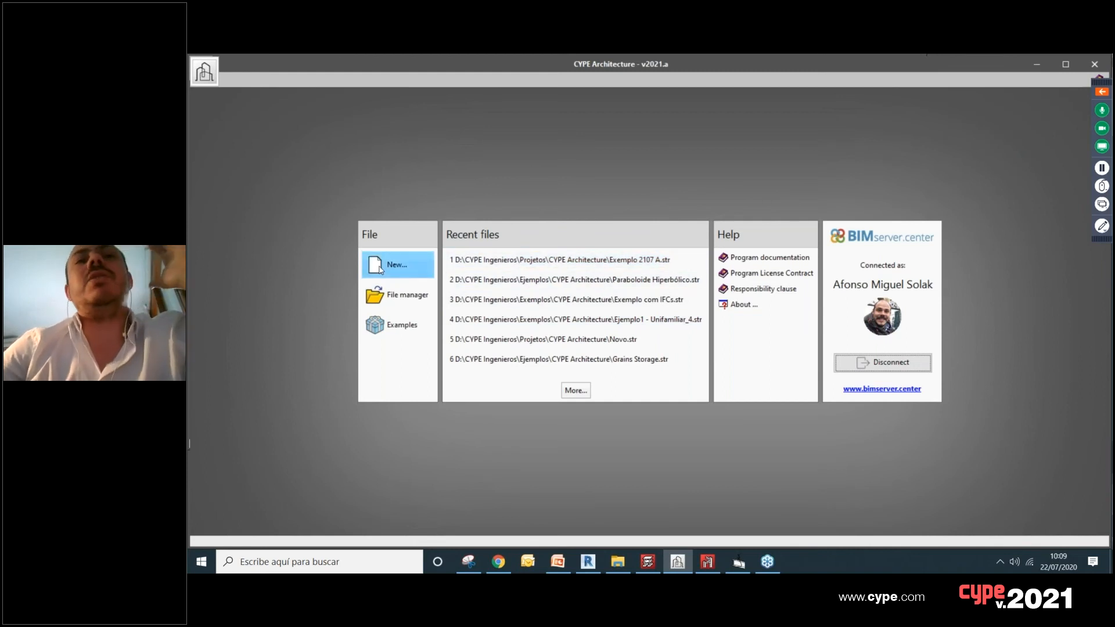
Step: Start a new job and create a new BIMserver.center project named Example 2207 for it
{"action": "left_click", "coordinate": [380, 267]}
{"action": "left_click", "coordinate": [528, 364]}
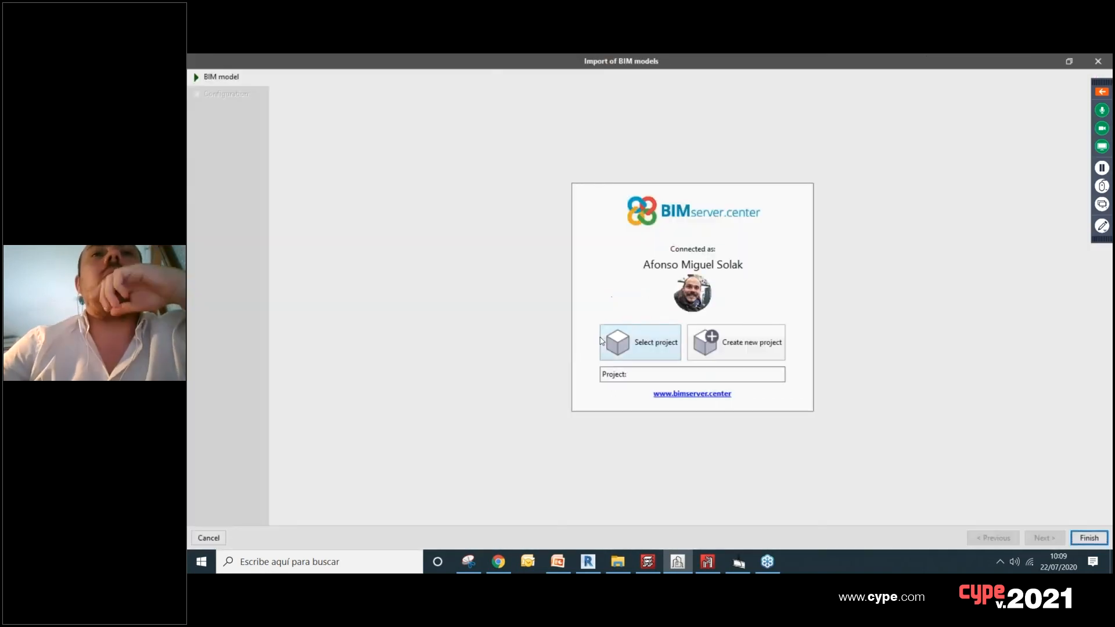
{"action": "left_click", "coordinate": [759, 346]}
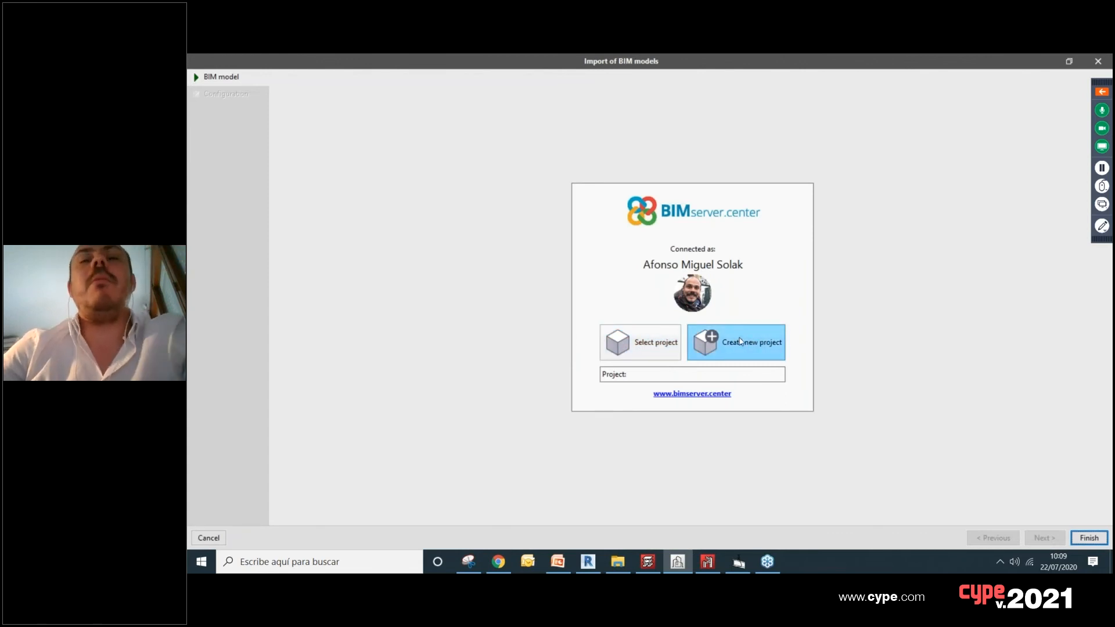
{"action": "left_click", "coordinate": [740, 341]}
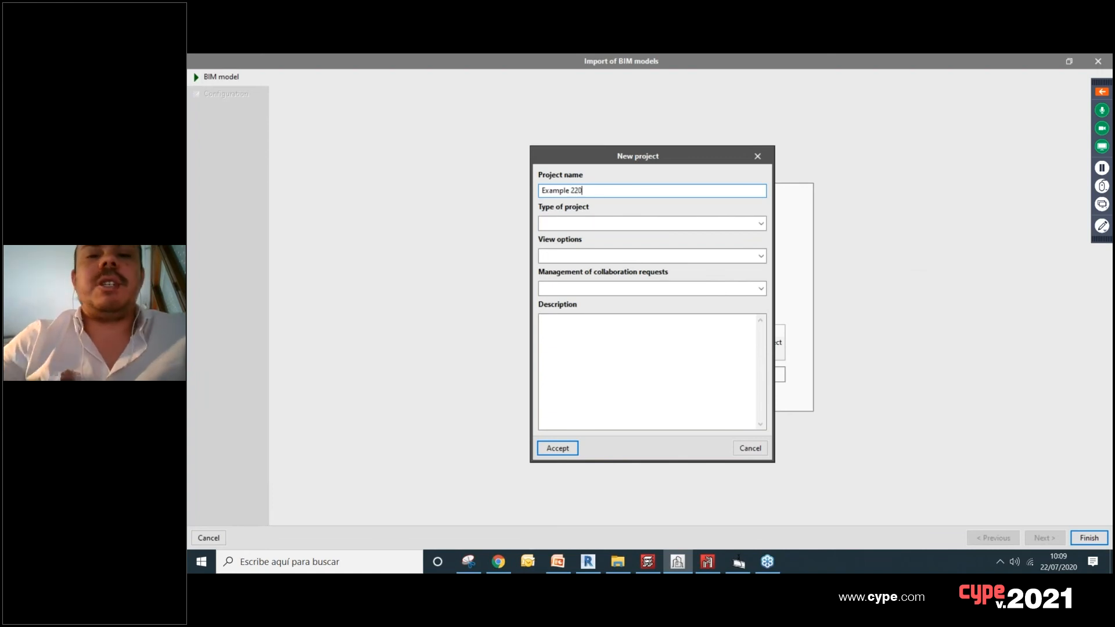
Step: Set the project type to Other, view options to Not visible and collaboration requests to Closed, and finish the project setup
{"action": "left_click", "coordinate": [717, 224]}
{"action": "left_click", "coordinate": [674, 248]}
{"action": "left_click", "coordinate": [667, 224]}
{"action": "left_click", "coordinate": [664, 260]}
{"action": "left_click", "coordinate": [647, 256]}
{"action": "left_click", "coordinate": [616, 294]}
{"action": "left_click", "coordinate": [639, 288]}
{"action": "left_click", "coordinate": [605, 325]}
{"action": "left_click", "coordinate": [595, 365]}
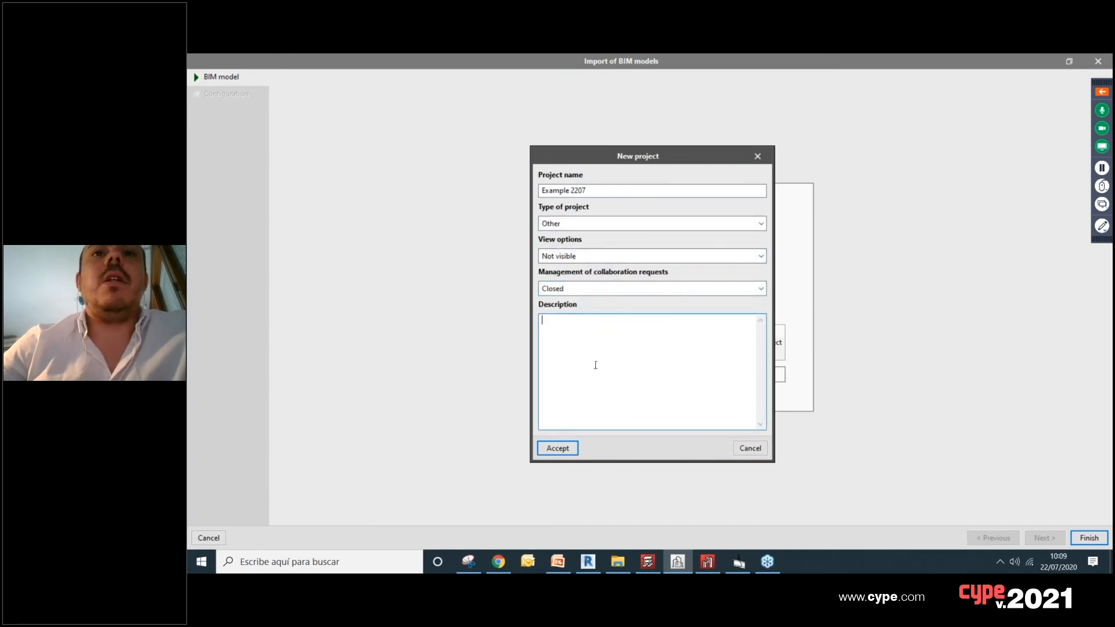
{"action": "left_click", "coordinate": [559, 449]}
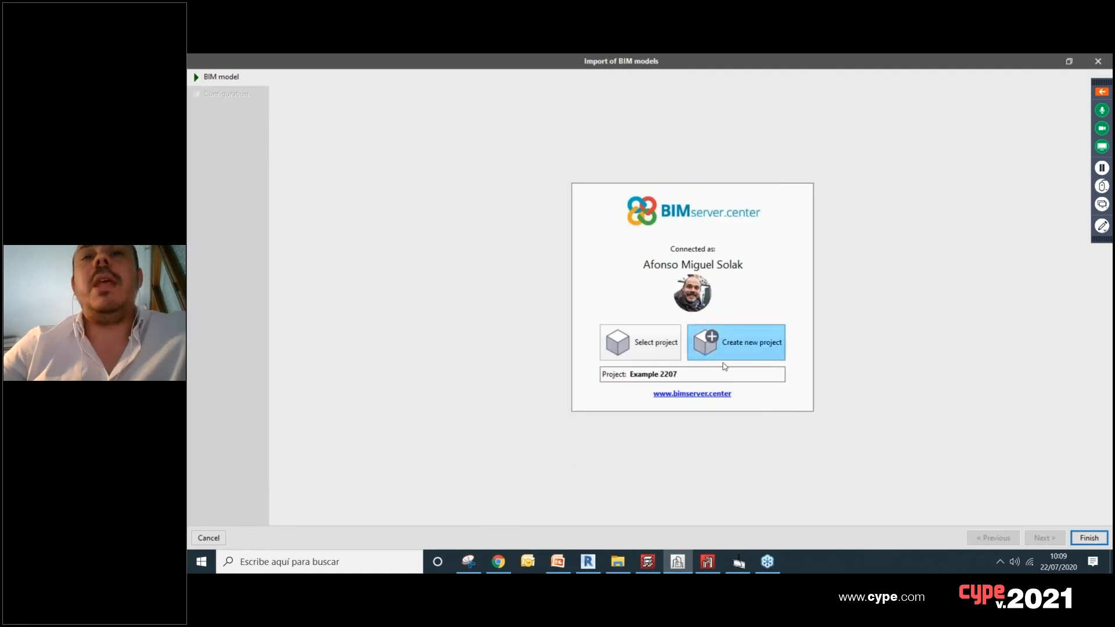
{"action": "left_click", "coordinate": [1090, 538]}
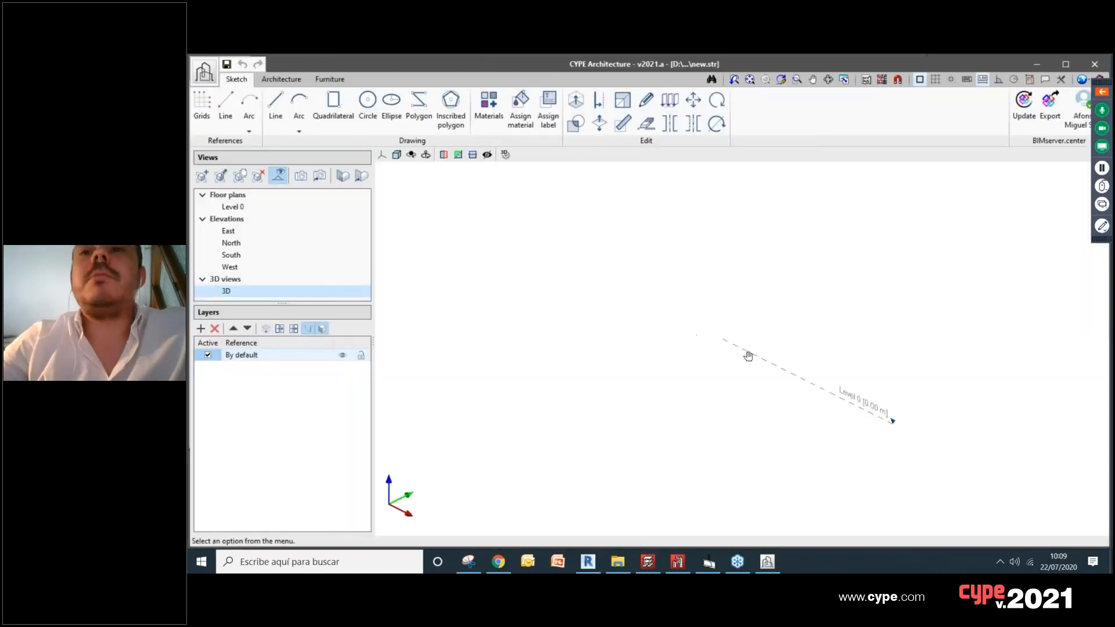
Step: Draw a horizontal quadrilateral with a width of 20 m and a height of 12 m on Level 0 in the 3D view
{"action": "middle_click_drag", "start_coordinate": [749, 356], "coordinate": [798, 376]}
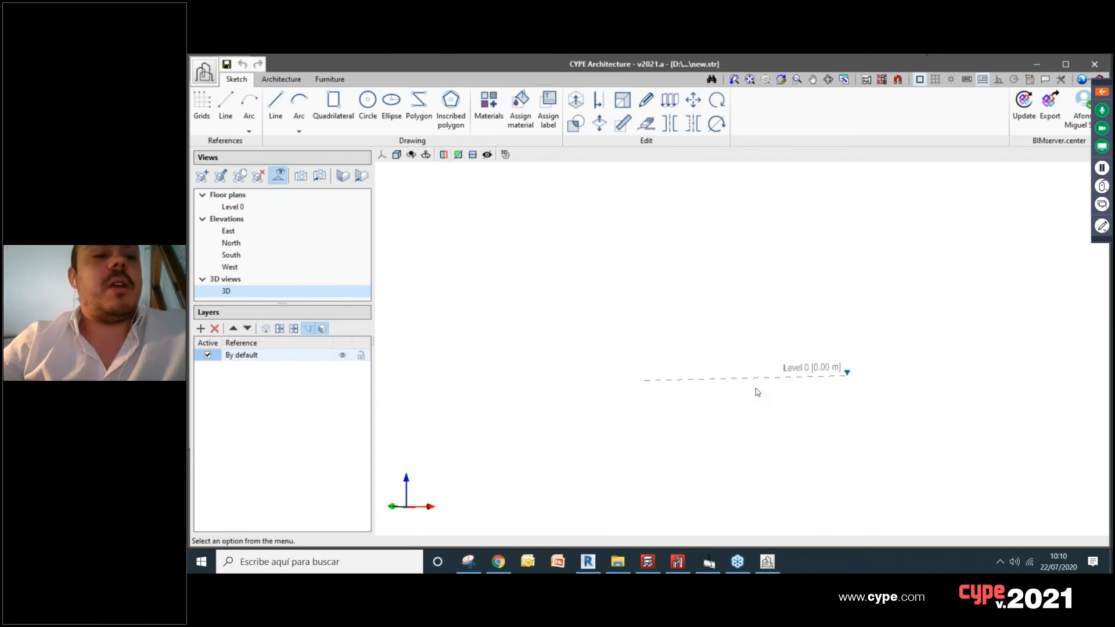
{"action": "middle_click_drag", "start_coordinate": [673, 419], "coordinate": [682, 335]}
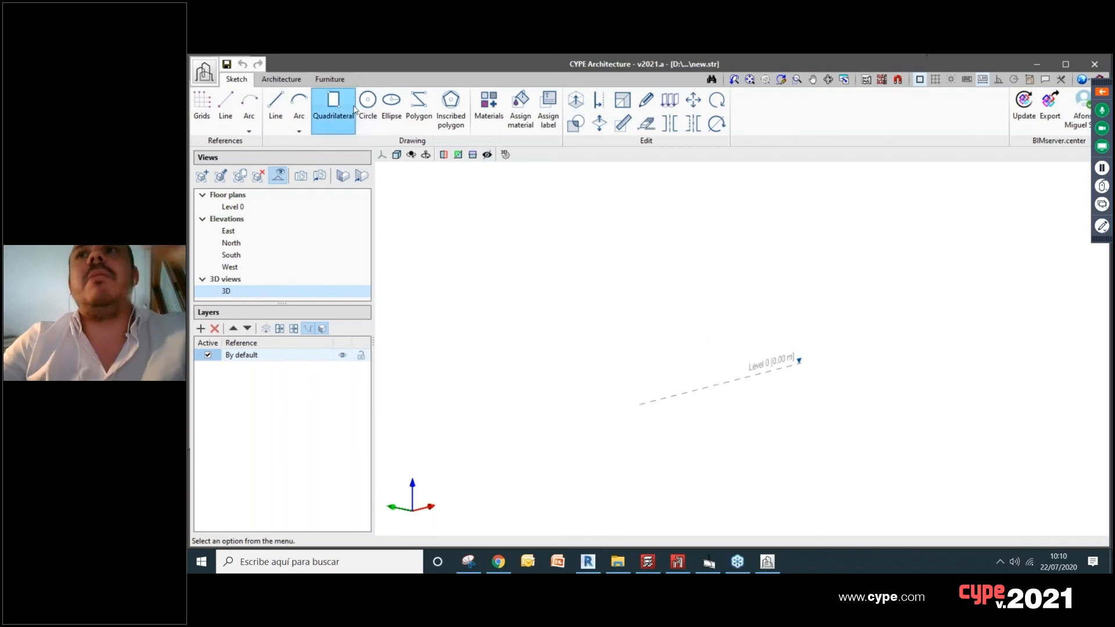
{"action": "left_click", "coordinate": [340, 118]}
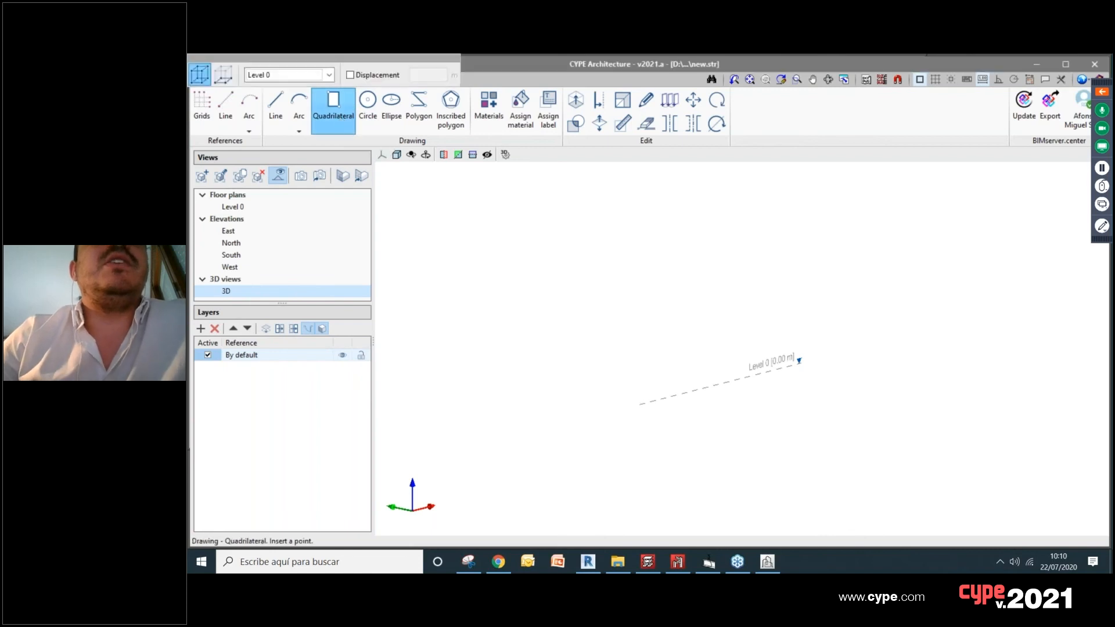
{"action": "left_click", "coordinate": [458, 219]}
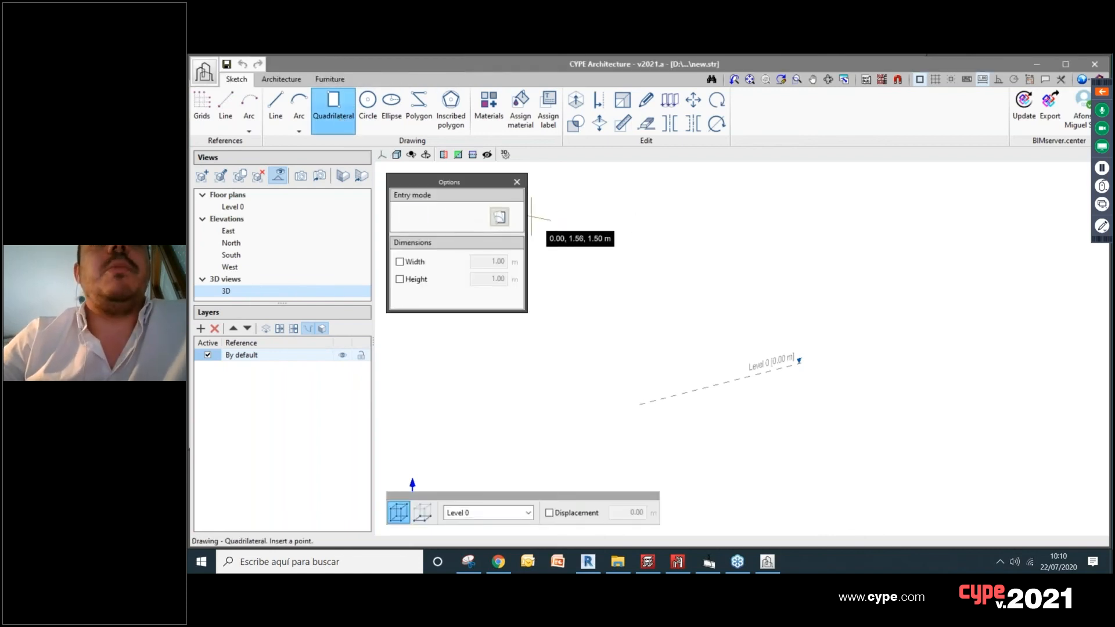
{"action": "scroll", "coordinate": [704, 395], "scroll_direction": "down", "scroll_amount": 1}
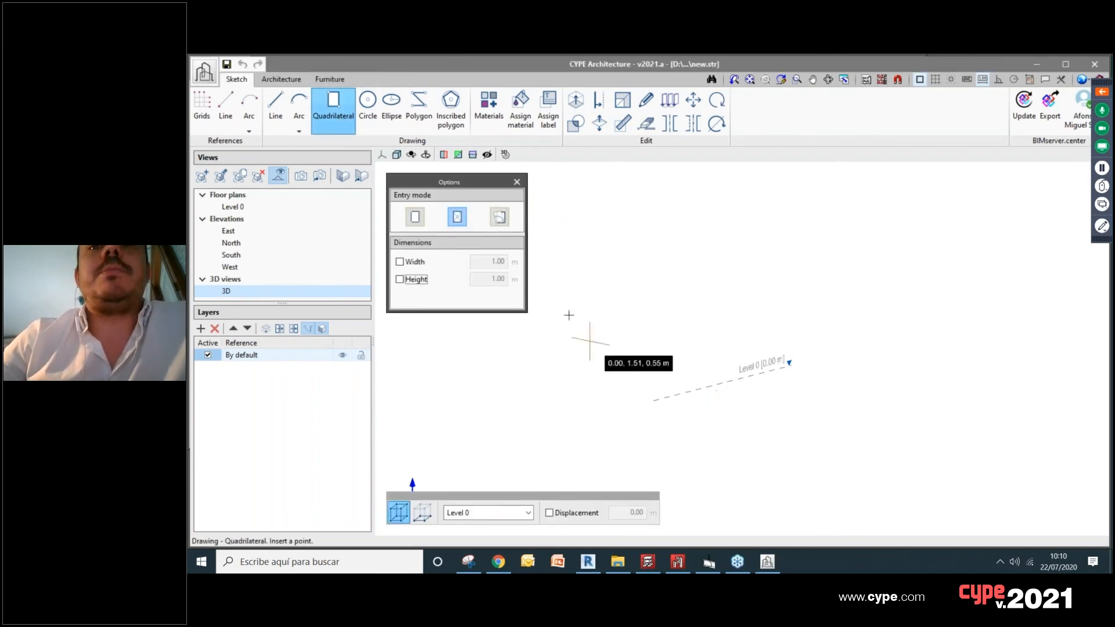
{"action": "scroll", "coordinate": [702, 395], "scroll_direction": "down", "scroll_amount": 2}
{"action": "middle_click_drag", "start_coordinate": [700, 398], "coordinate": [688, 386], "text": "shift"}
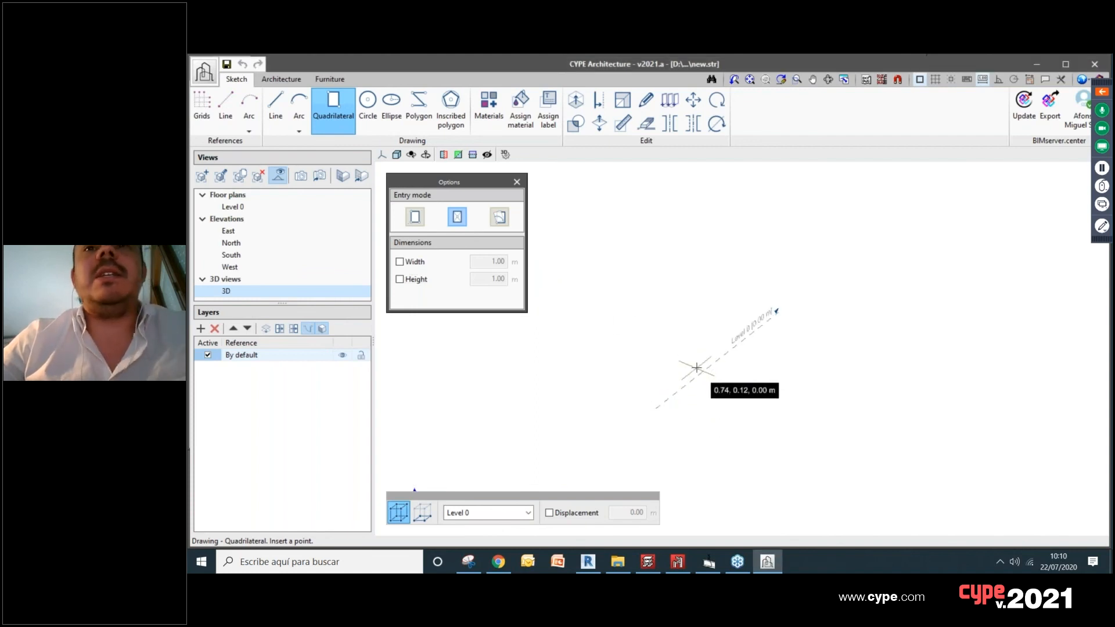
{"action": "left_click", "coordinate": [690, 375]}
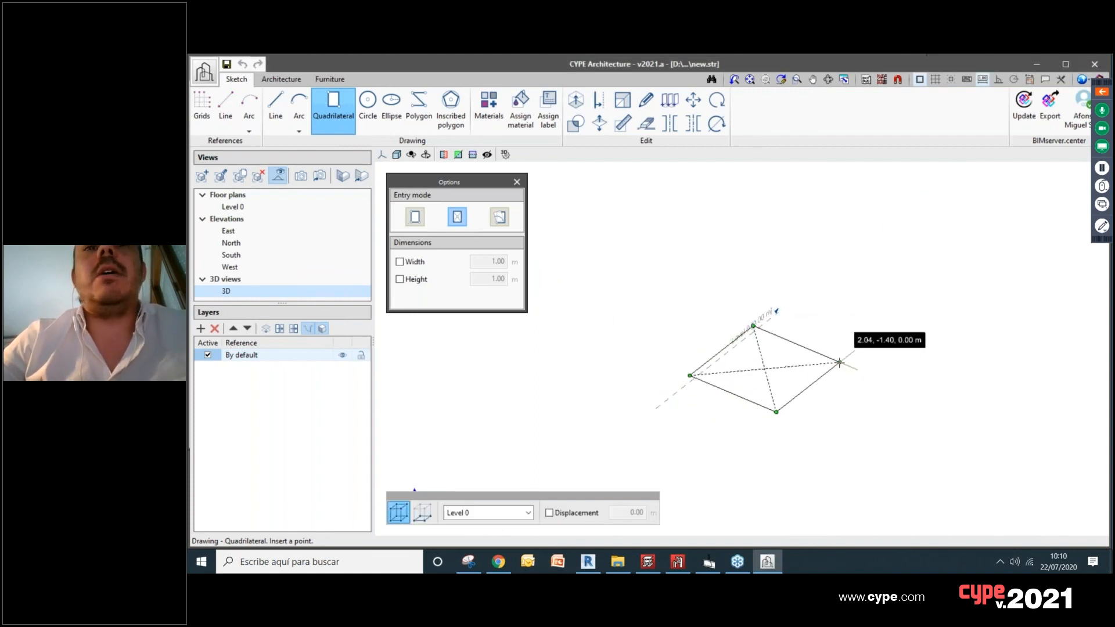
{"action": "left_click", "coordinate": [409, 266]}
{"action": "left_click", "coordinate": [420, 281]}
{"action": "left_click", "coordinate": [498, 262]}
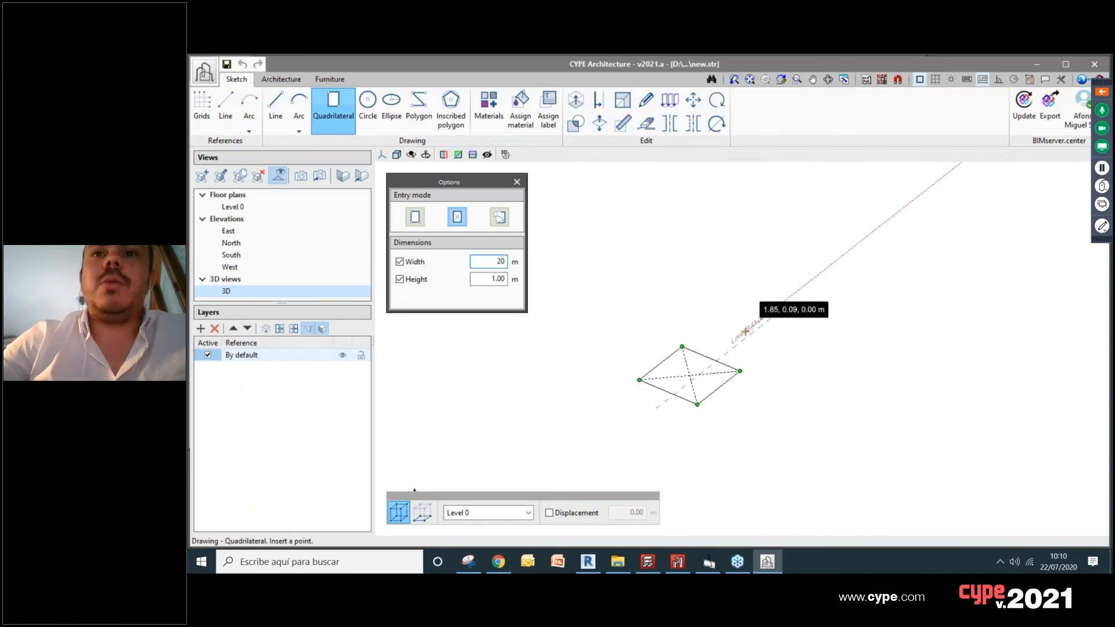
{"action": "double_click", "coordinate": [500, 280]}
{"action": "type", "text": "12"}
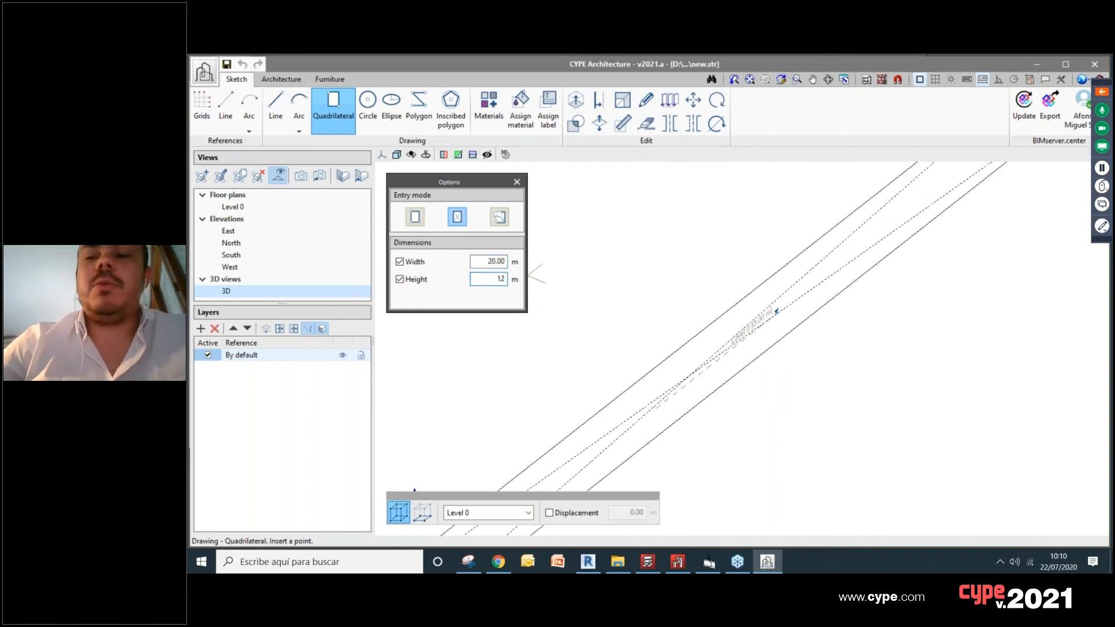
{"action": "key", "text": "Tab"}
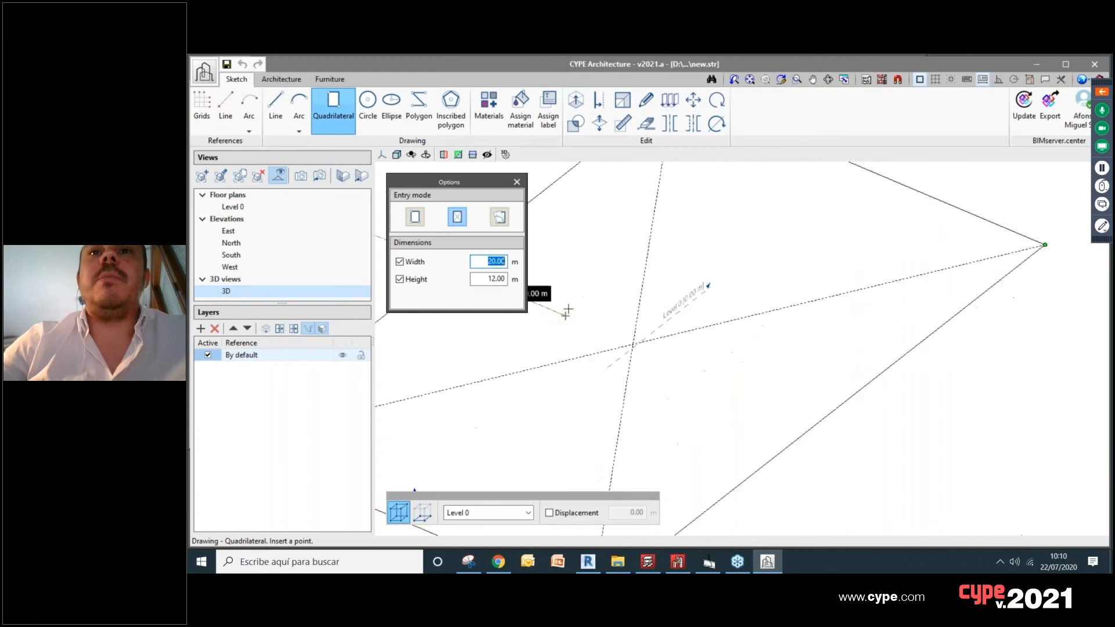
{"action": "left_click", "coordinate": [831, 366]}
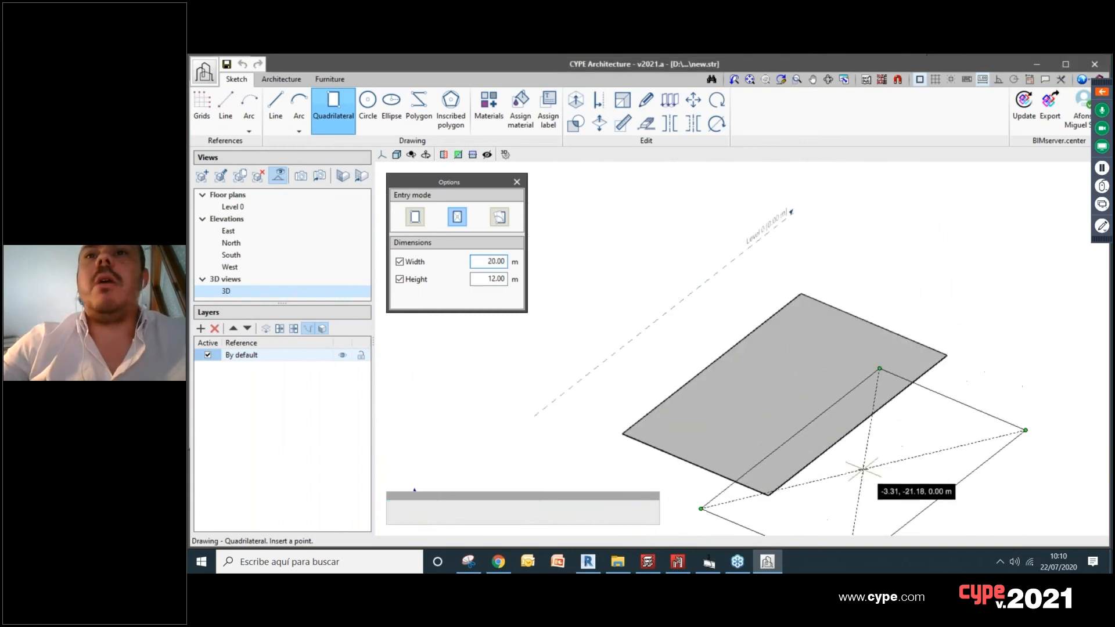
Step: Extrude the 20 by 12 m rectangle upward 12 m to form a box
{"action": "middle_click_drag", "start_coordinate": [895, 458], "coordinate": [822, 424], "text": "shift"}
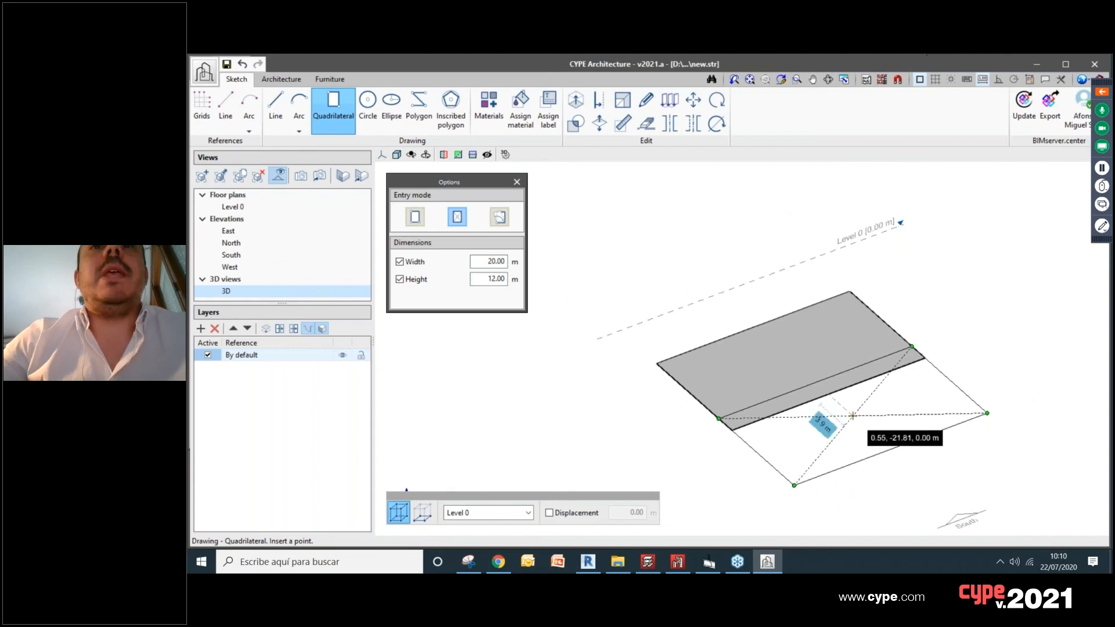
{"action": "left_click", "coordinate": [575, 100]}
{"action": "left_click", "coordinate": [811, 368]}
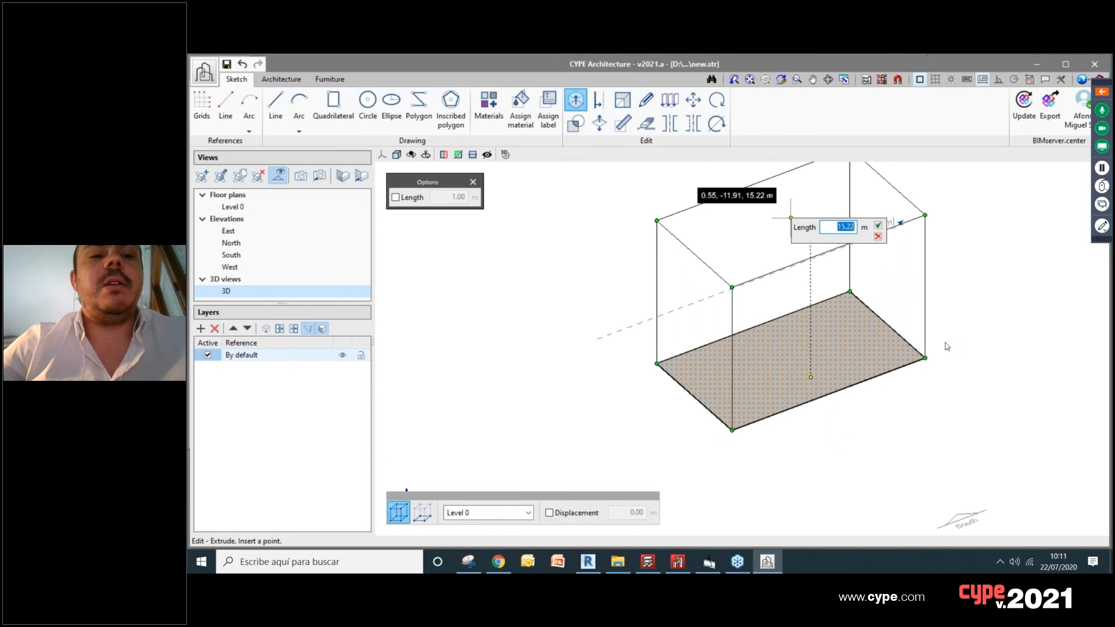
{"action": "key", "text": "Return"}
{"action": "middle_click_drag", "start_coordinate": [936, 341], "coordinate": [733, 388], "text": "shift"}
{"action": "scroll", "coordinate": [718, 385], "scroll_direction": "up", "scroll_amount": 1}
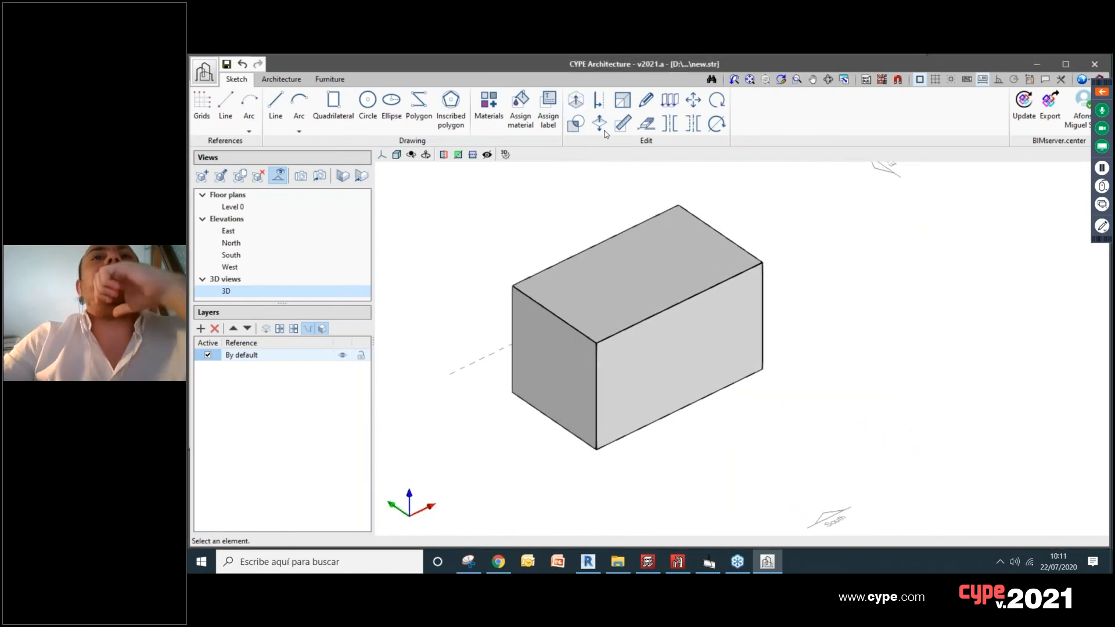
Step: Offset the outline of the box's long front face 2 m inward
{"action": "left_click", "coordinate": [576, 100]}
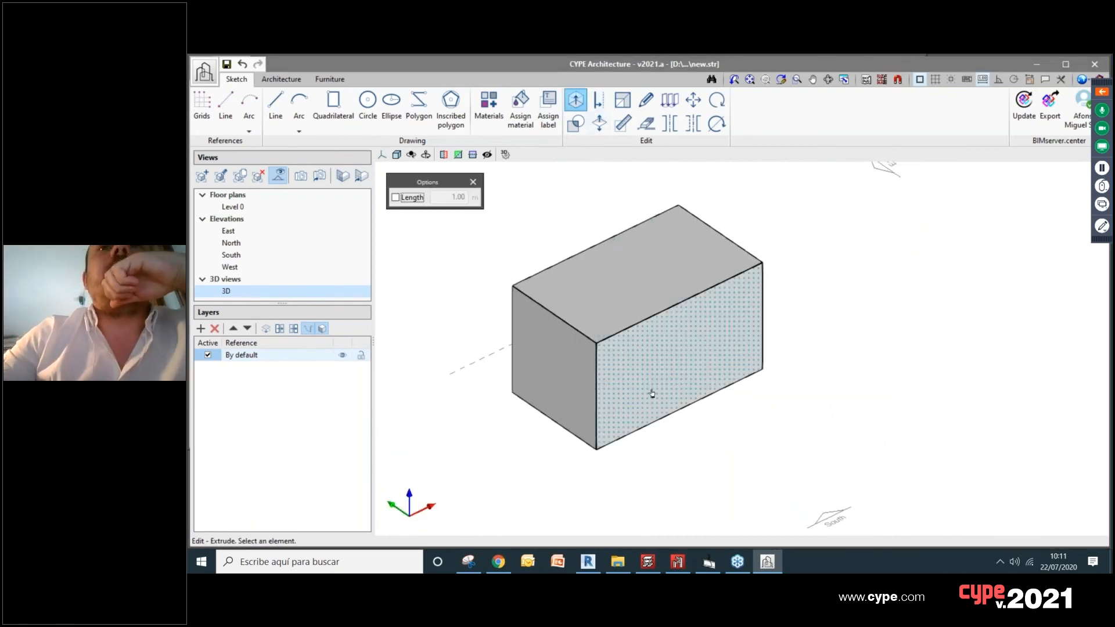
{"action": "left_click", "coordinate": [599, 101]}
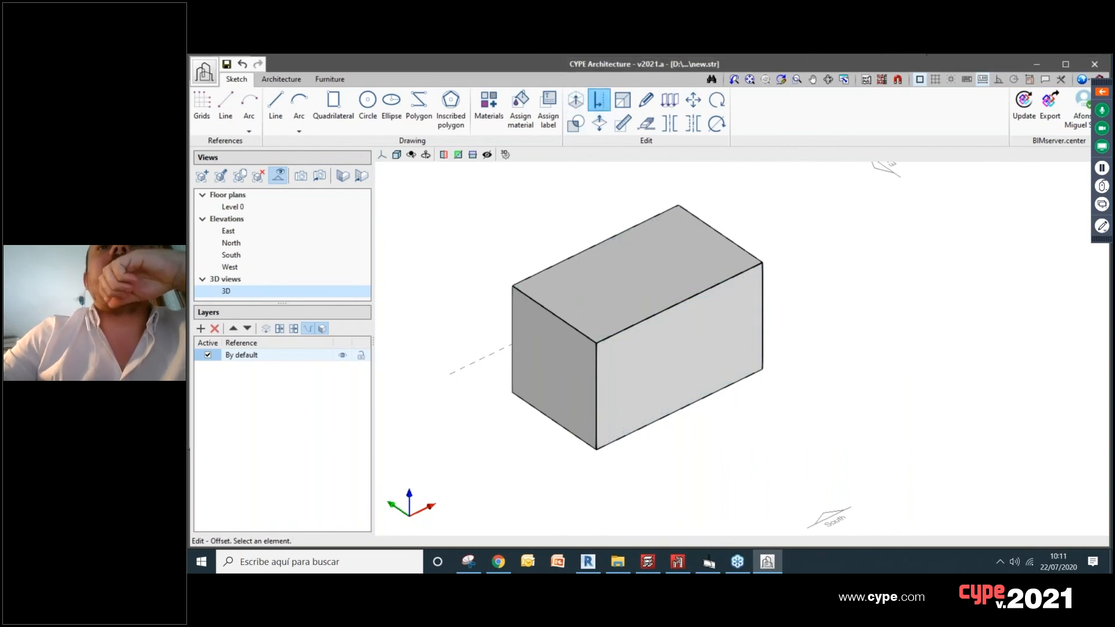
{"action": "left_click", "coordinate": [660, 345]}
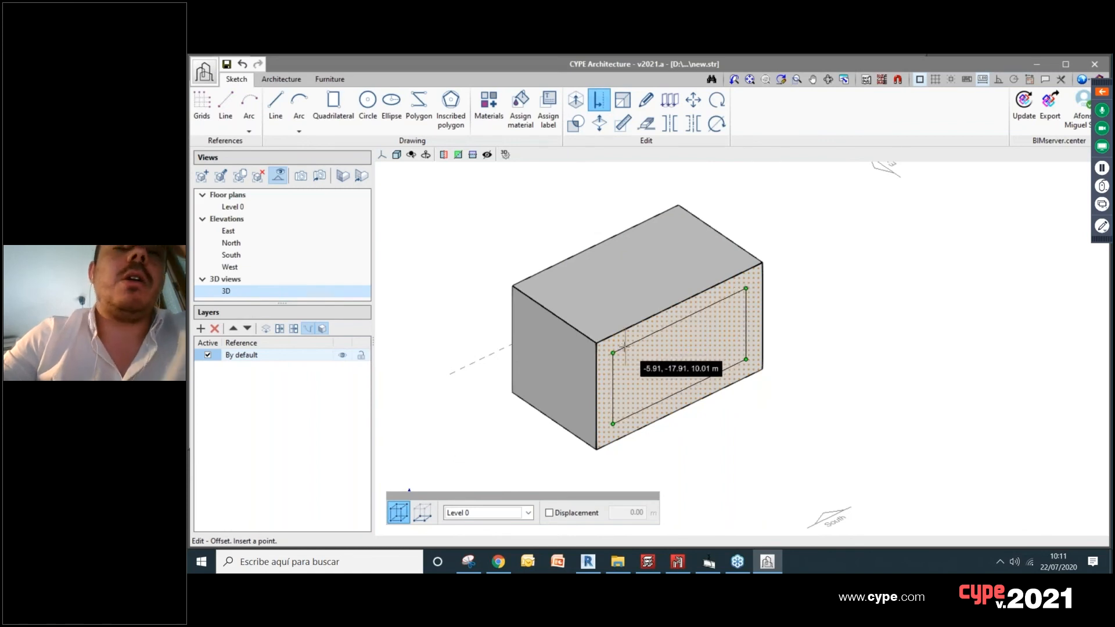
{"action": "left_click", "coordinate": [629, 350]}
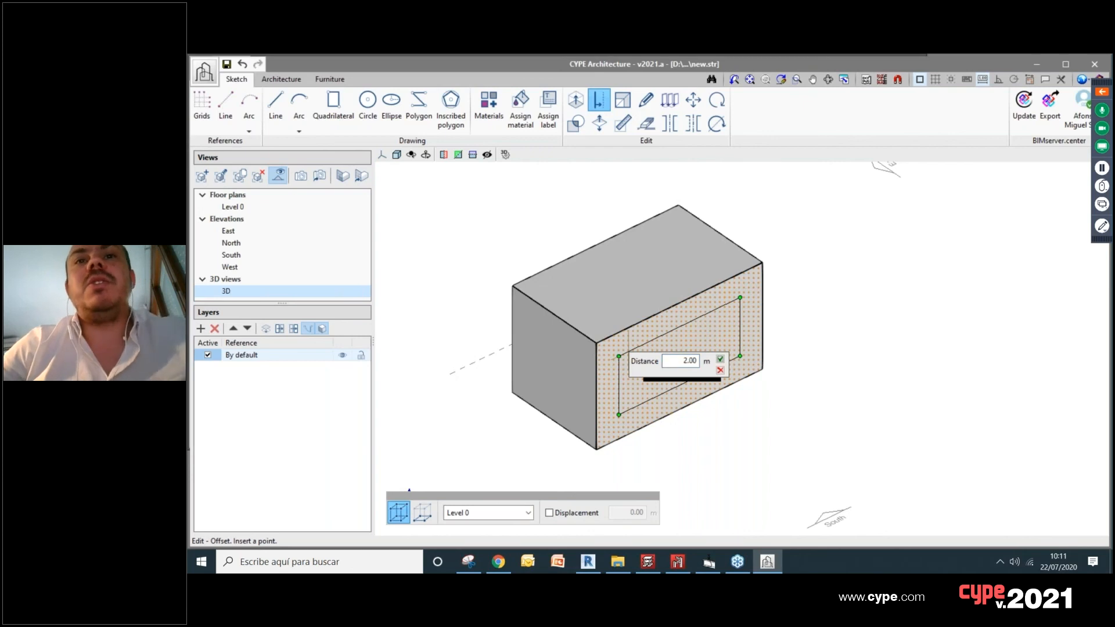
{"action": "key", "text": "Return"}
Step: Extrude the inset rectangle on the front face 2 m outward
{"action": "left_click", "coordinate": [576, 100]}
{"action": "left_click", "coordinate": [676, 344]}
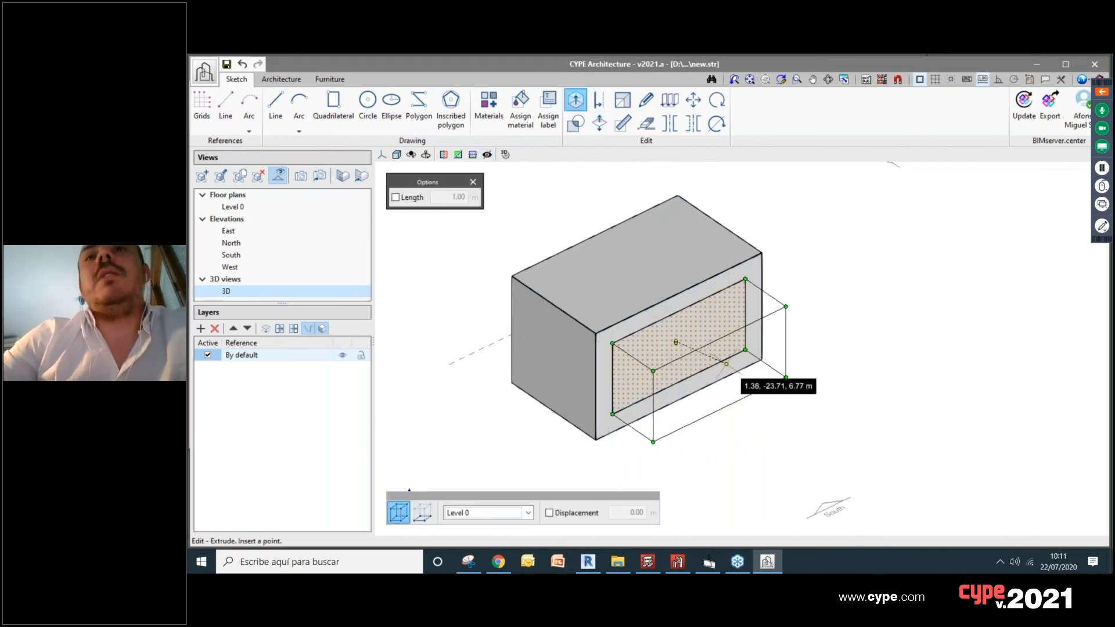
{"action": "left_click", "coordinate": [726, 364]}
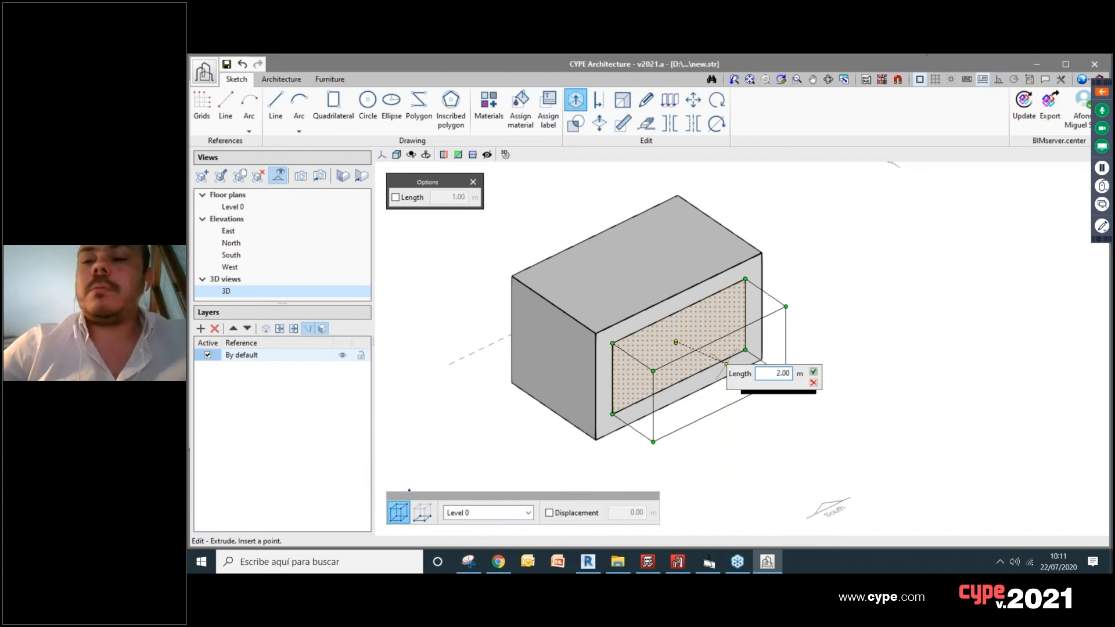
{"action": "key", "text": "Return"}
Step: Start a circle with its centre near the middle of the box's top face
{"action": "middle_click_drag", "start_coordinate": [801, 395], "coordinate": [717, 443]}
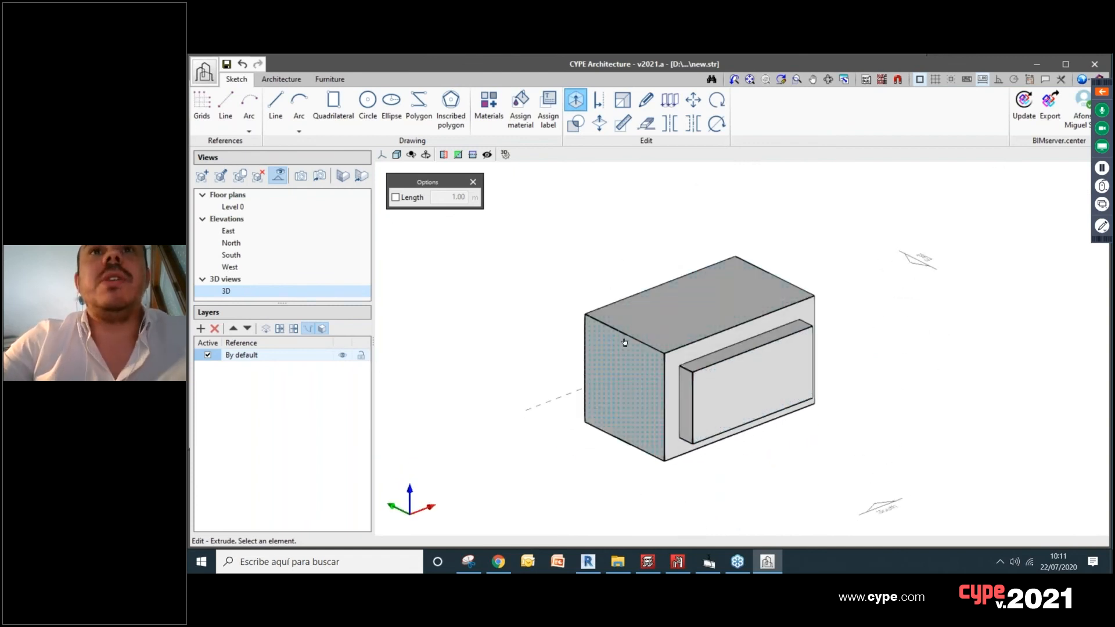
{"action": "middle_click_drag", "start_coordinate": [671, 328], "coordinate": [716, 270]}
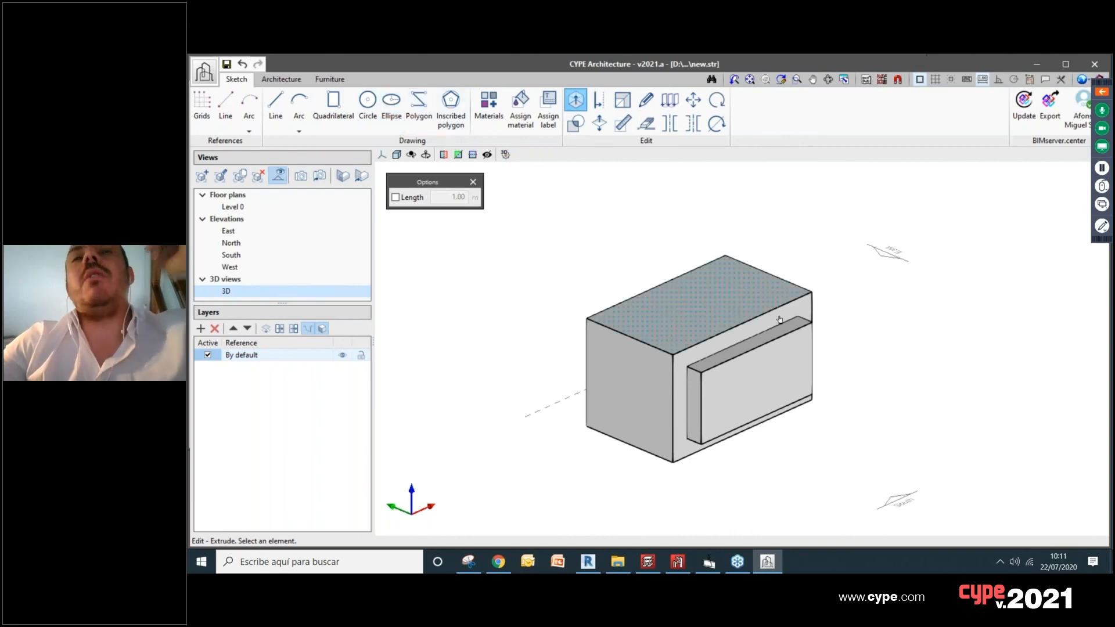
{"action": "scroll", "coordinate": [879, 354], "scroll_direction": "up", "scroll_amount": 3}
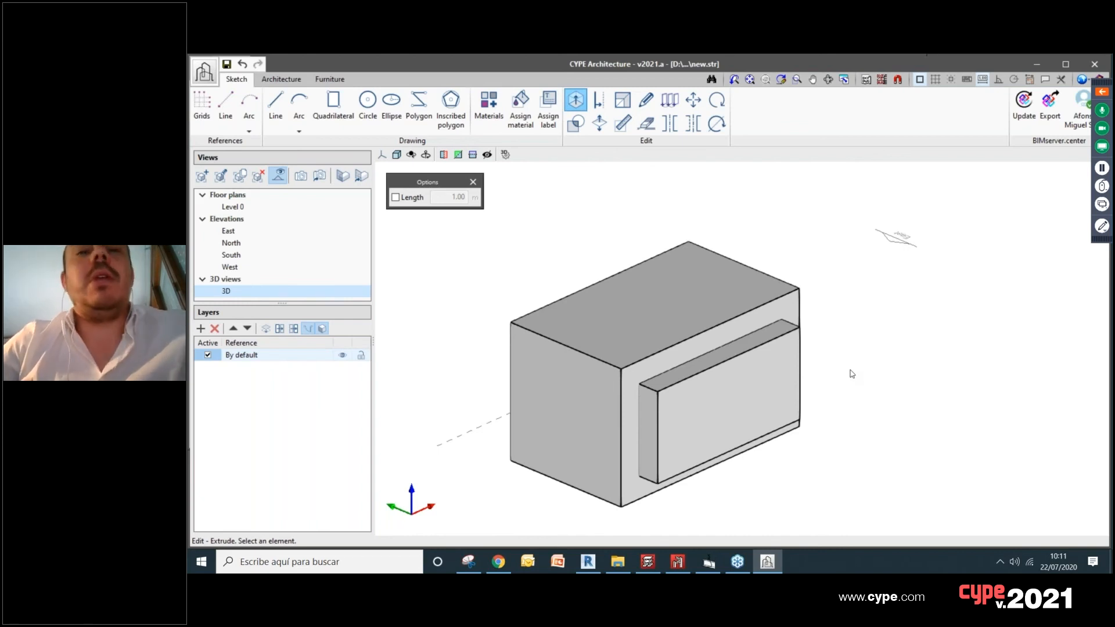
{"action": "left_click", "coordinate": [653, 296]}
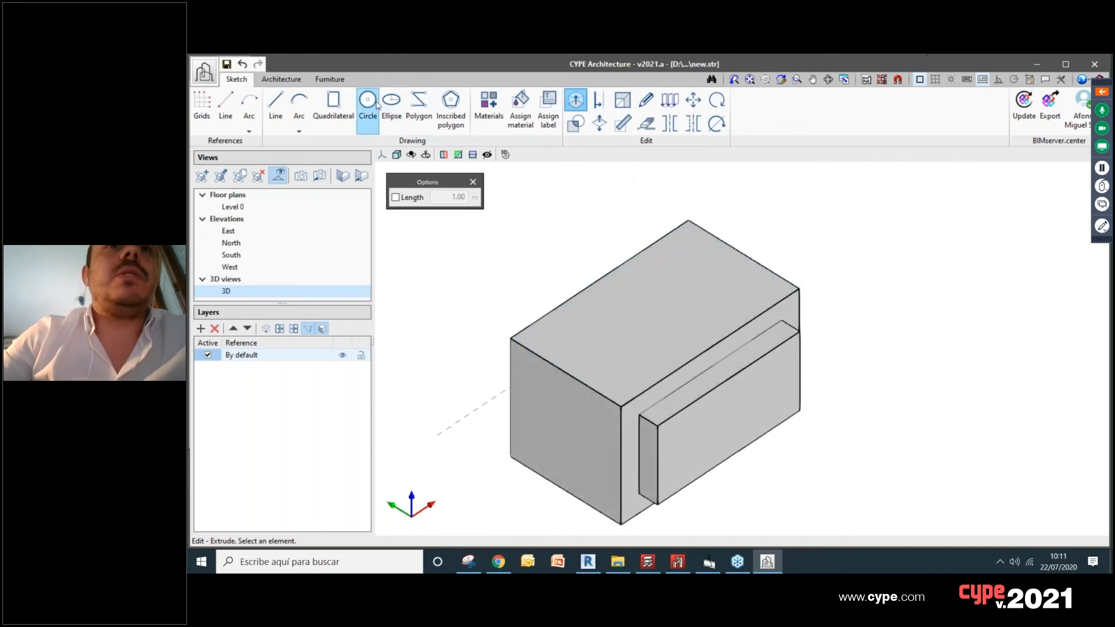
{"action": "left_click", "coordinate": [368, 105]}
{"action": "left_click", "coordinate": [656, 314]}
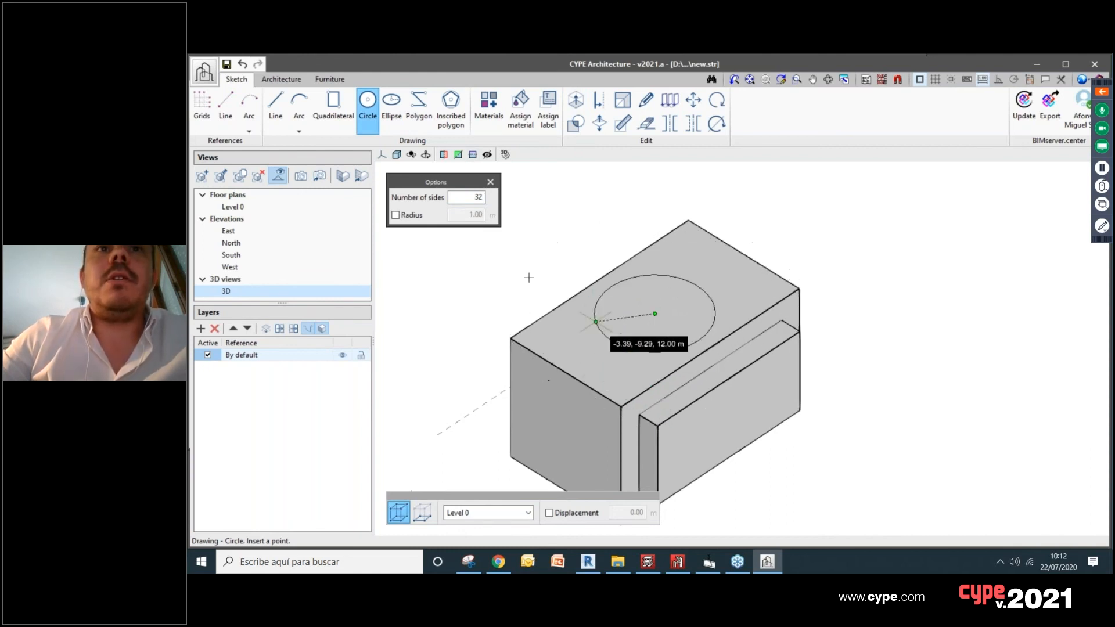
Step: Fix the circle's radius at 5 m and place it on the box's top face
{"action": "left_click", "coordinate": [397, 215]}
{"action": "double_click", "coordinate": [480, 215]}
{"action": "type", "text": "4"}
{"action": "left_click_drag", "start_coordinate": [476, 216], "coordinate": [491, 220]}
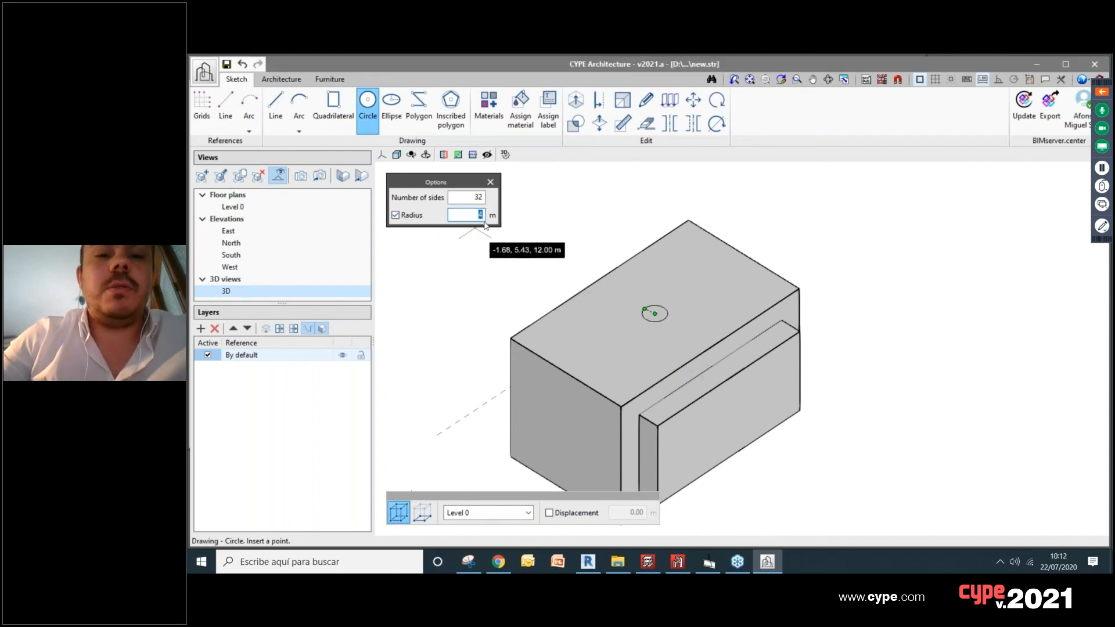
{"action": "type", "text": "8"}
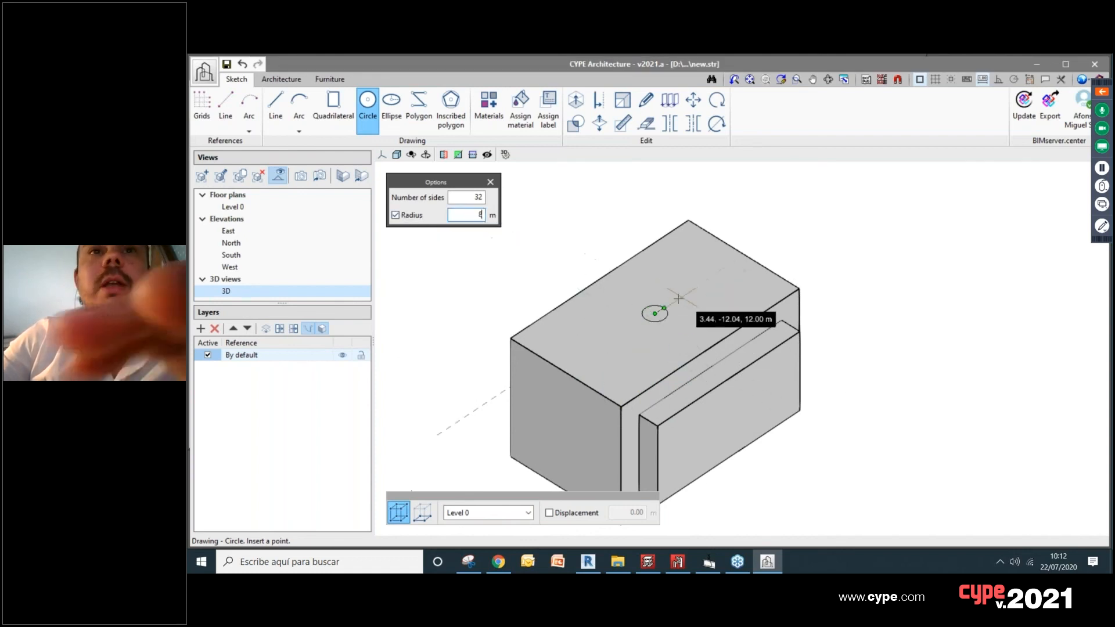
{"action": "left_click", "coordinate": [469, 199]}
{"action": "double_click", "coordinate": [483, 215]}
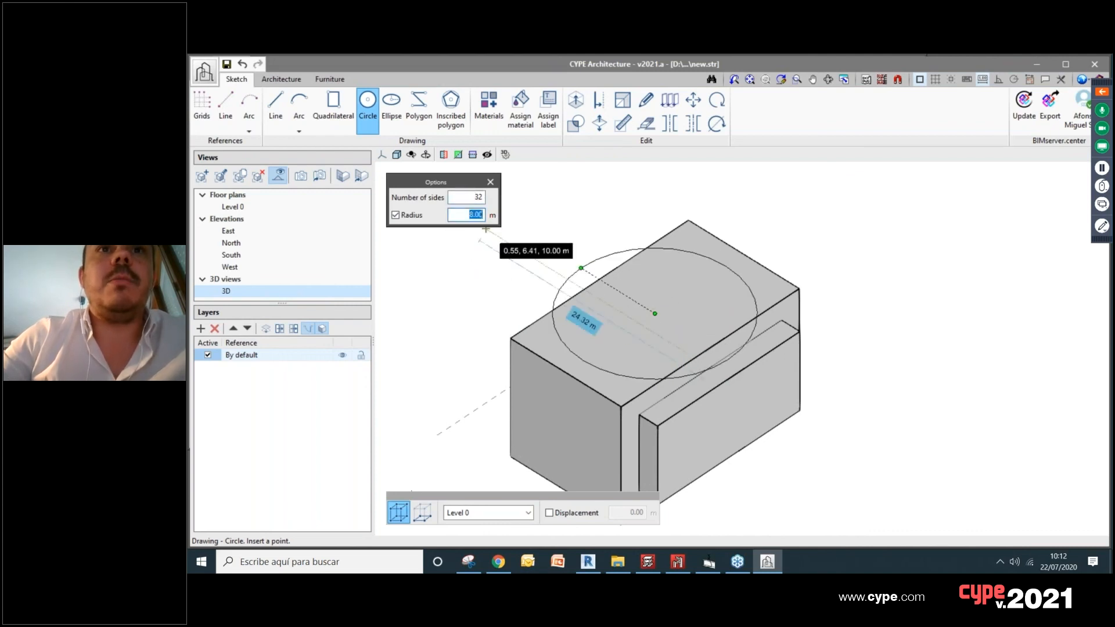
{"action": "key", "text": "Tab"}
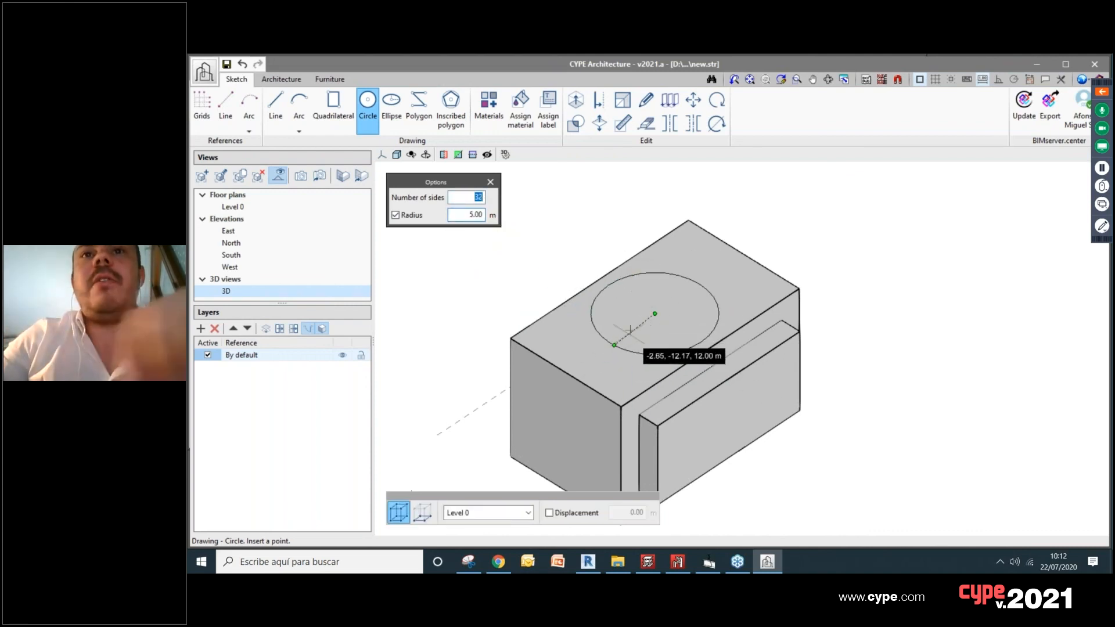
{"action": "right_click", "coordinate": [631, 330]}
{"action": "key", "text": "Escape"}
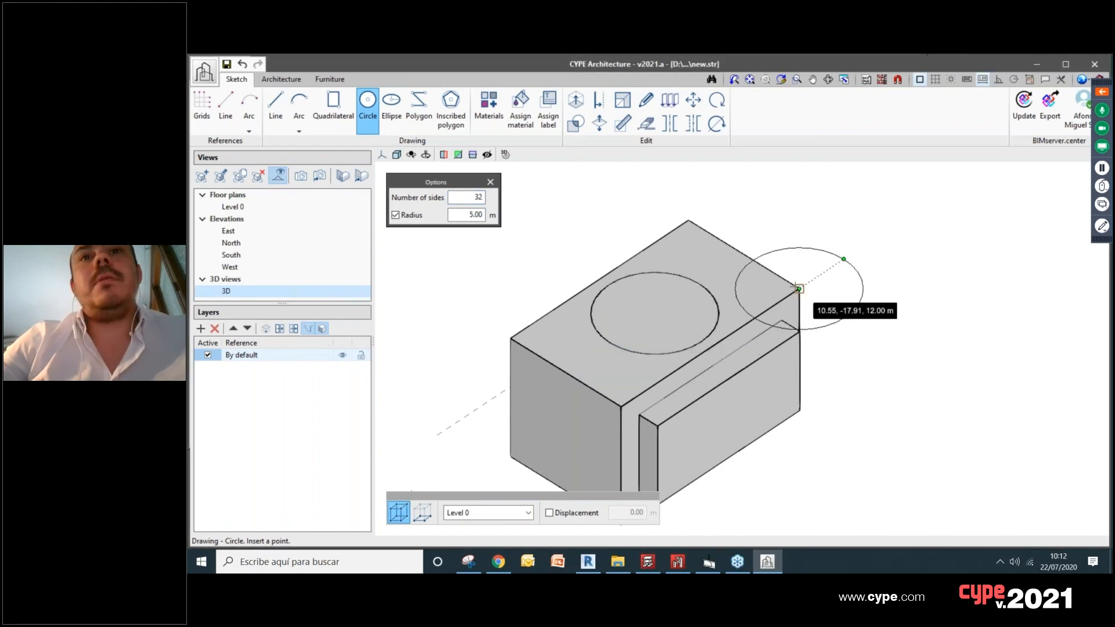
Step: Extrude the circle on the box's top face upward into a cylinder
{"action": "left_click", "coordinate": [575, 100]}
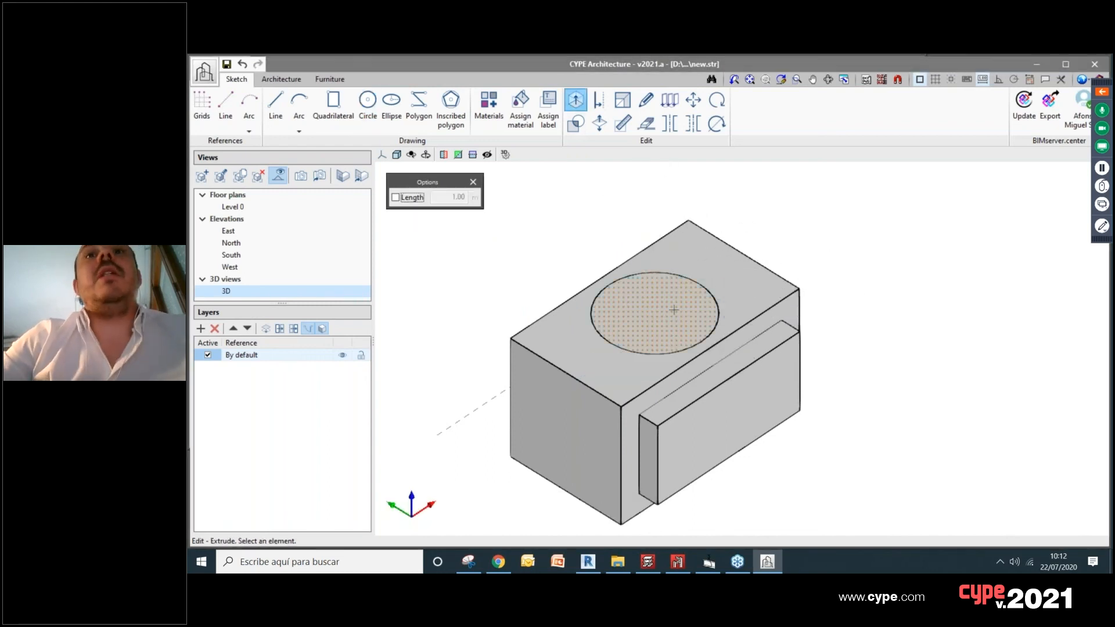
{"action": "left_click", "coordinate": [676, 335]}
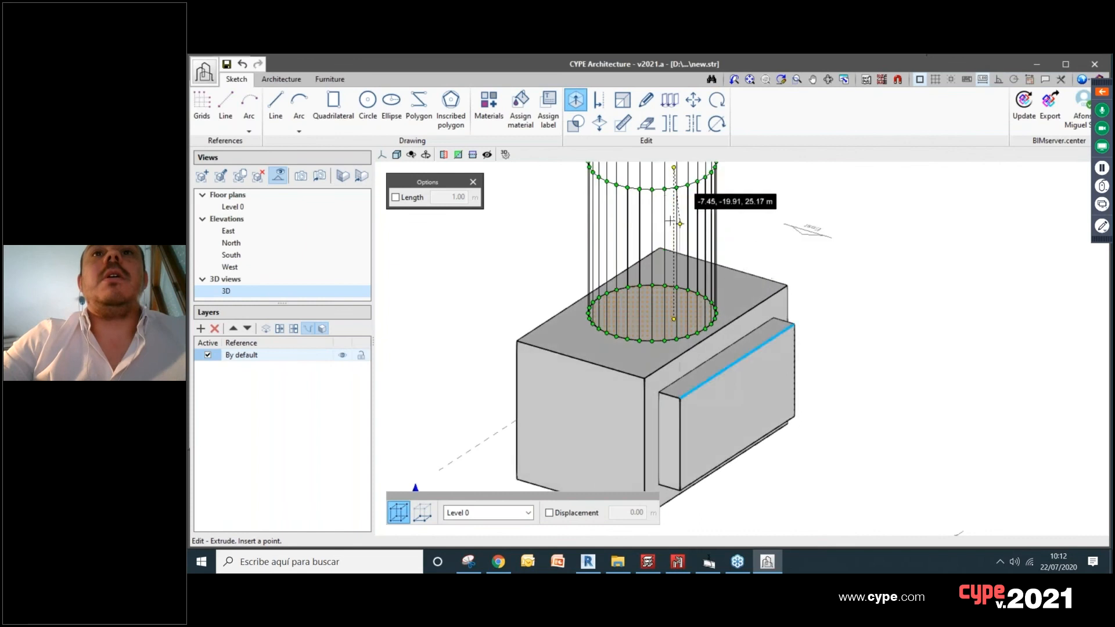
{"action": "right_click", "coordinate": [645, 232]}
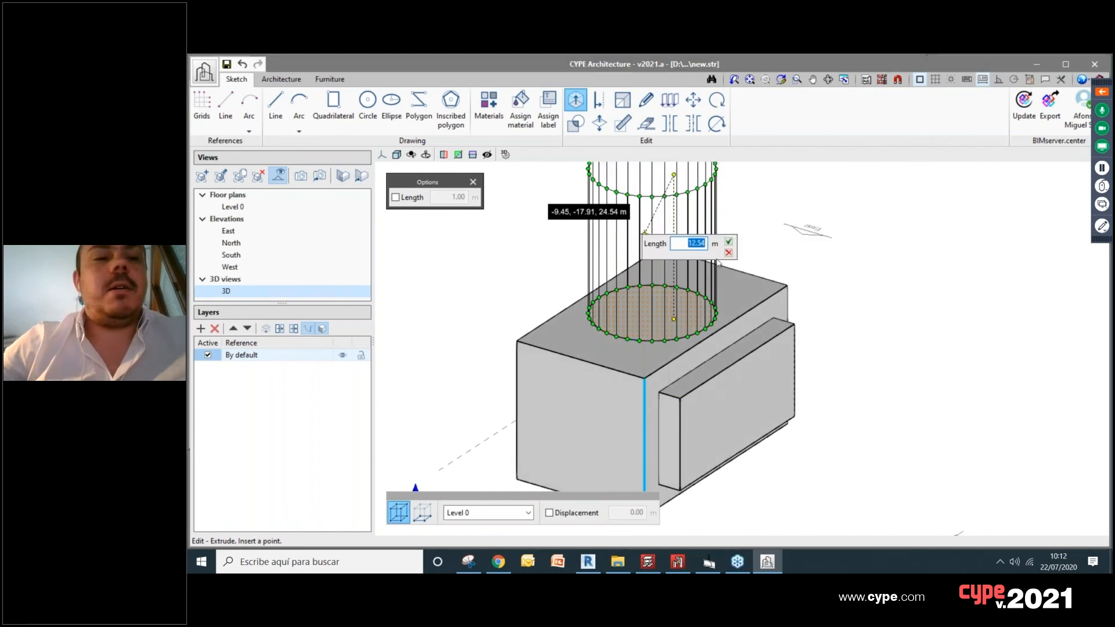
{"action": "key", "text": "Return"}
{"action": "scroll", "coordinate": [761, 331], "scroll_direction": "down", "scroll_amount": 3}
{"action": "mouse_move", "coordinate": [830, 343]}
{"action": "middle_mouse_down", "text": "shift"}
{"action": "mouse_move", "coordinate": [804, 356]}
{"action": "mouse_move", "coordinate": [585, 338]}
{"action": "mouse_move", "coordinate": [813, 388]}
{"action": "mouse_move", "coordinate": [778, 368]}
{"action": "mouse_move", "coordinate": [789, 355]}
{"action": "middle_mouse_up", "text": "shift"}
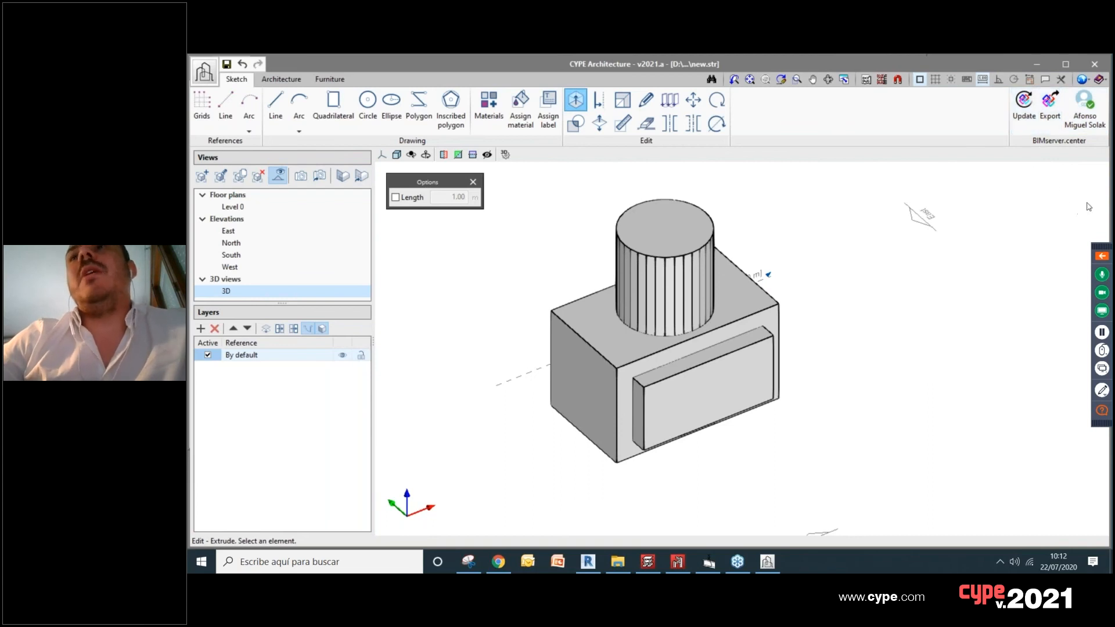
{"action": "left_click", "coordinate": [1108, 255]}
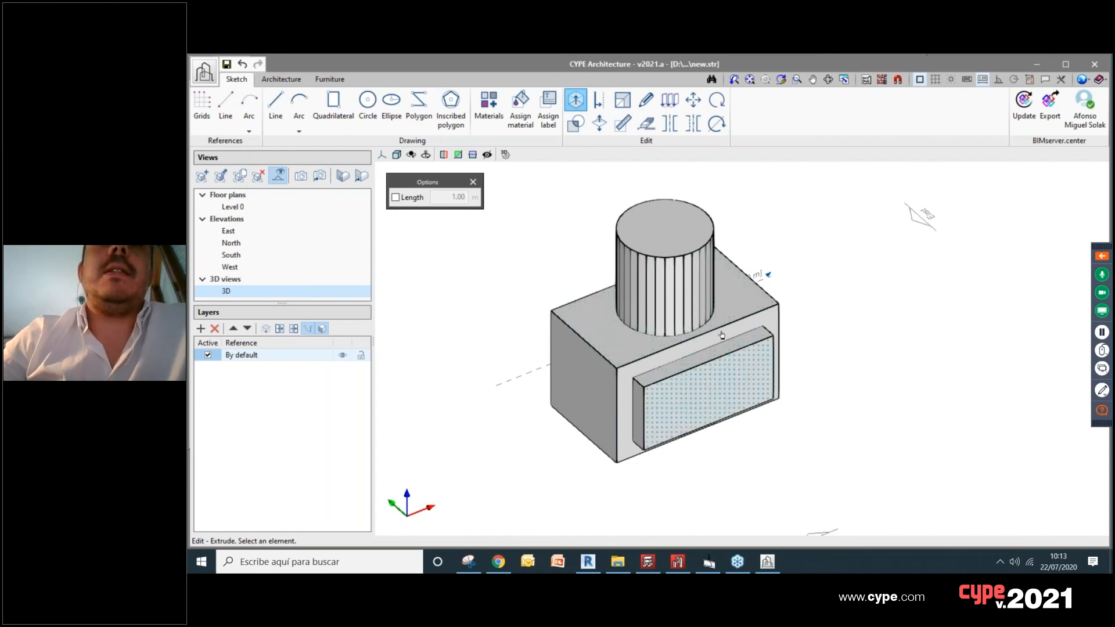
{"action": "mouse_move", "coordinate": [757, 468]}
{"action": "middle_mouse_down"}
{"action": "mouse_move", "coordinate": [764, 495]}
{"action": "mouse_move", "coordinate": [731, 445]}
{"action": "mouse_move", "coordinate": [763, 479]}
{"action": "middle_mouse_up"}
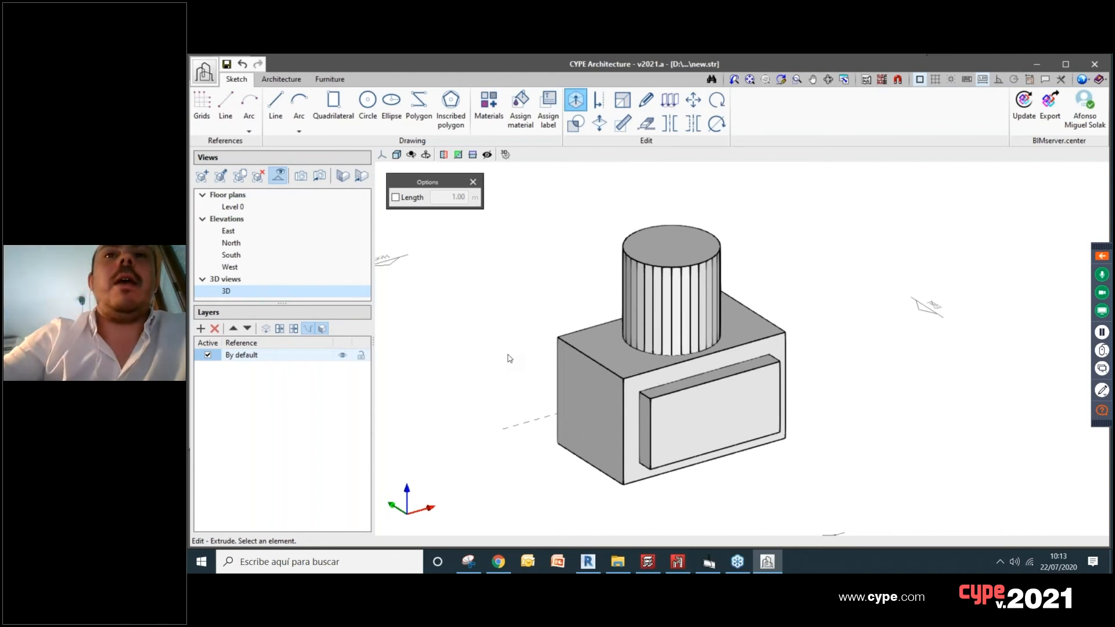
{"action": "scroll", "coordinate": [797, 233], "scroll_direction": "down", "scroll_amount": 4}
{"action": "scroll", "coordinate": [798, 234], "scroll_direction": "up", "scroll_amount": 2}
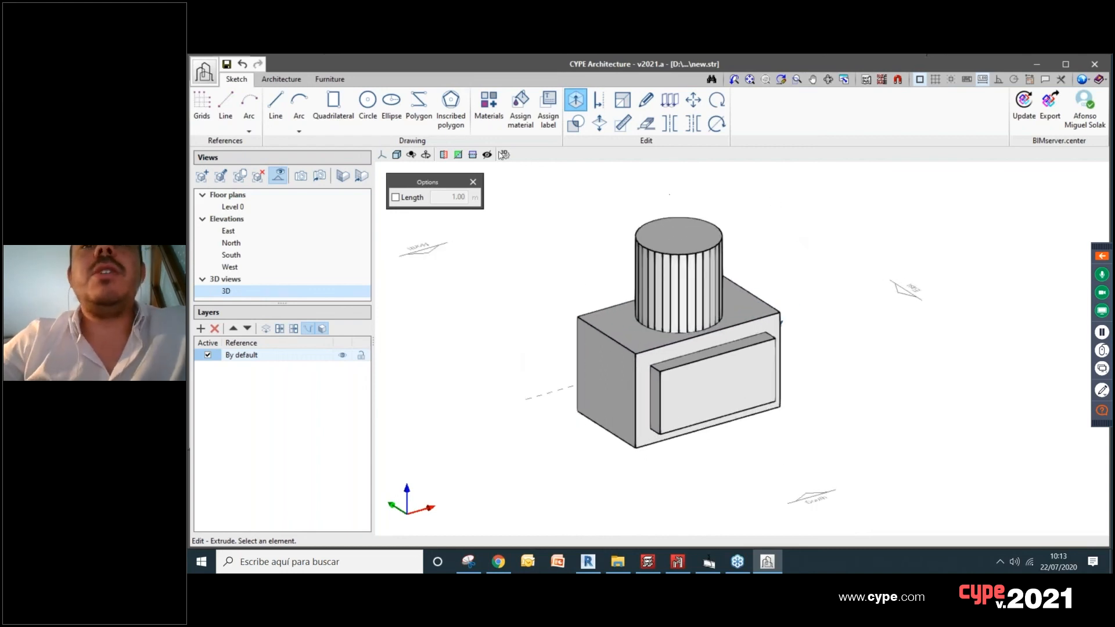
Step: Create a material named Material - Horizontal Surfaces with yellow as Colour 1 and orange as Colour 2
{"action": "left_click", "coordinate": [489, 107]}
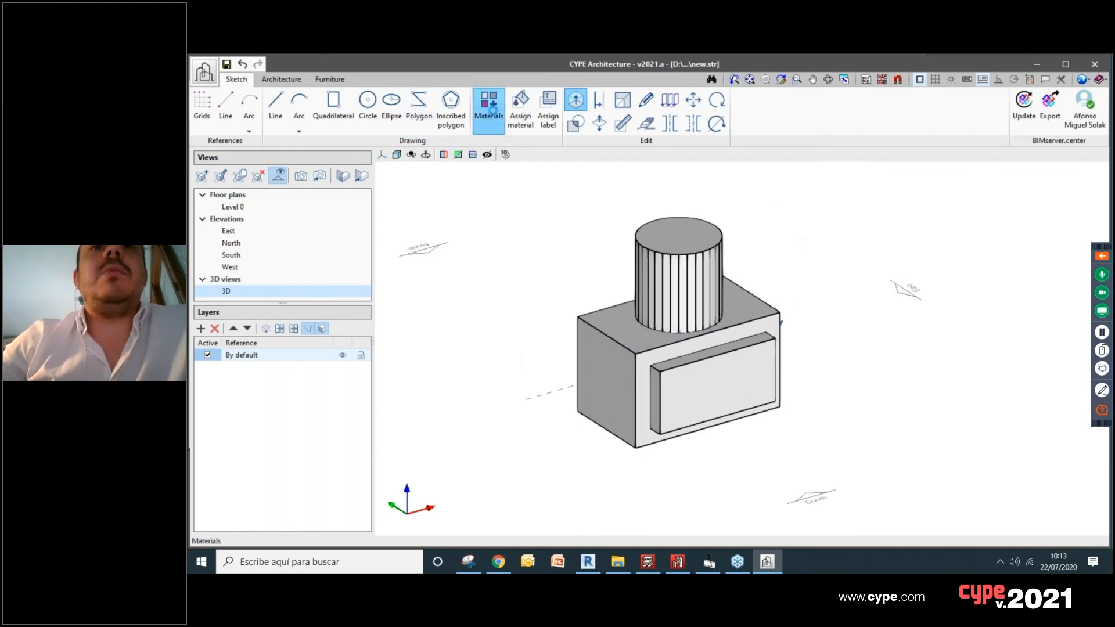
{"action": "left_click", "coordinate": [222, 163]}
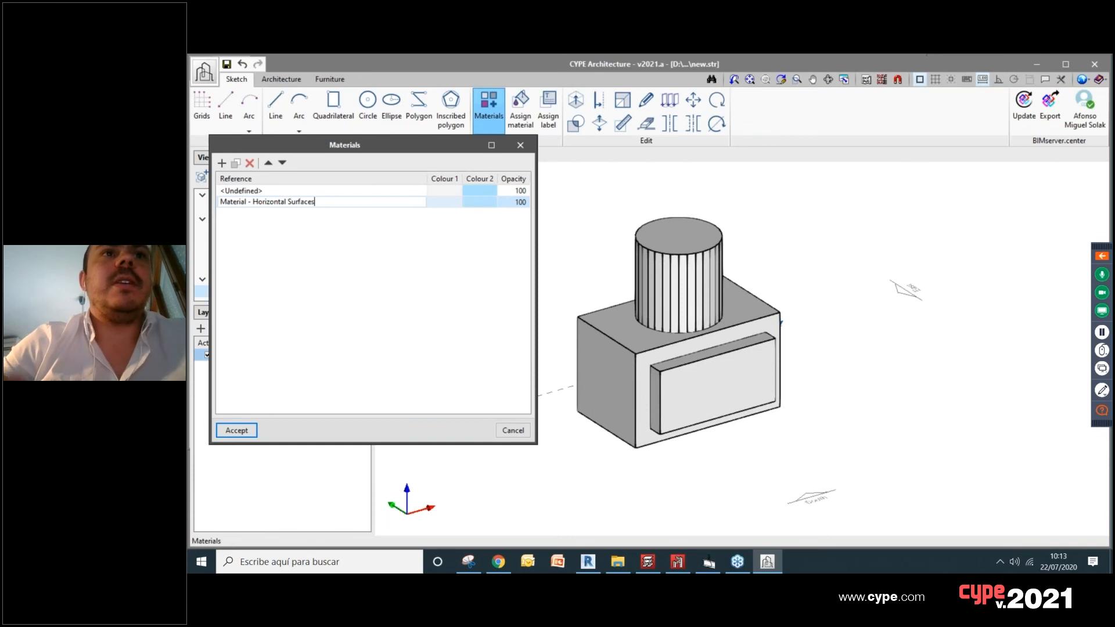
{"action": "left_click", "coordinate": [363, 202]}
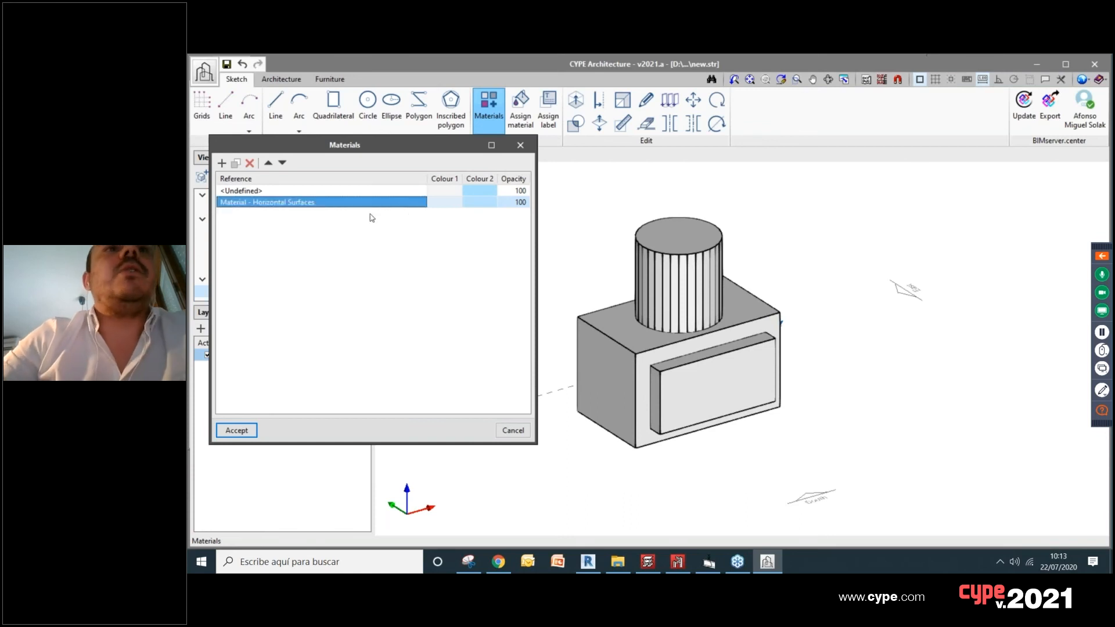
{"action": "left_click", "coordinate": [443, 203]}
{"action": "left_click", "coordinate": [244, 188]}
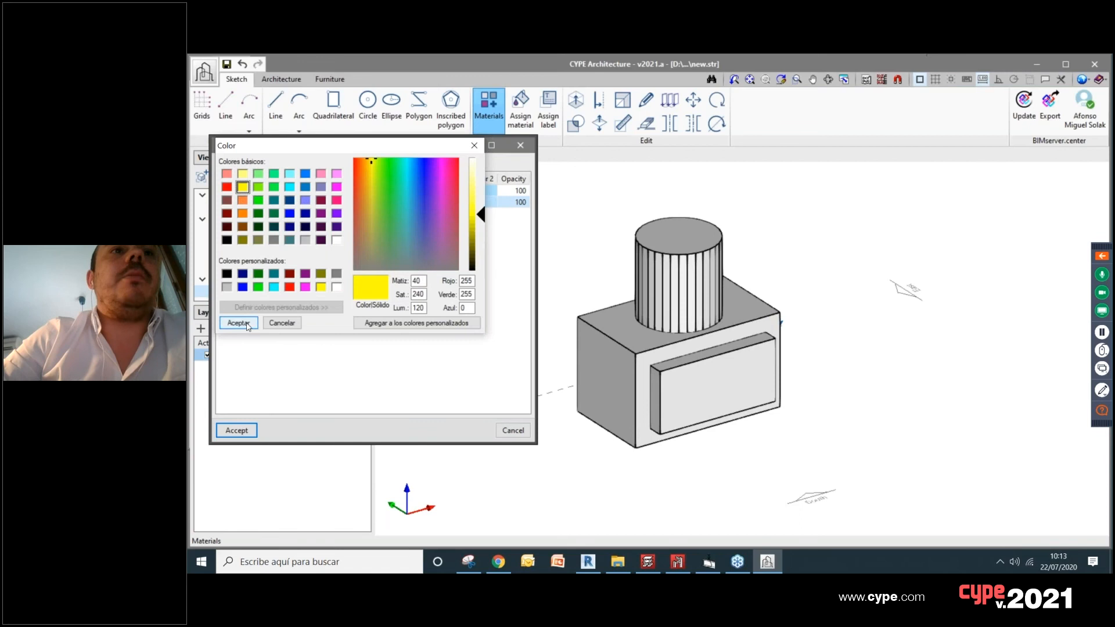
{"action": "left_click", "coordinate": [238, 323]}
{"action": "left_click", "coordinate": [480, 202]}
{"action": "left_click", "coordinate": [244, 201]}
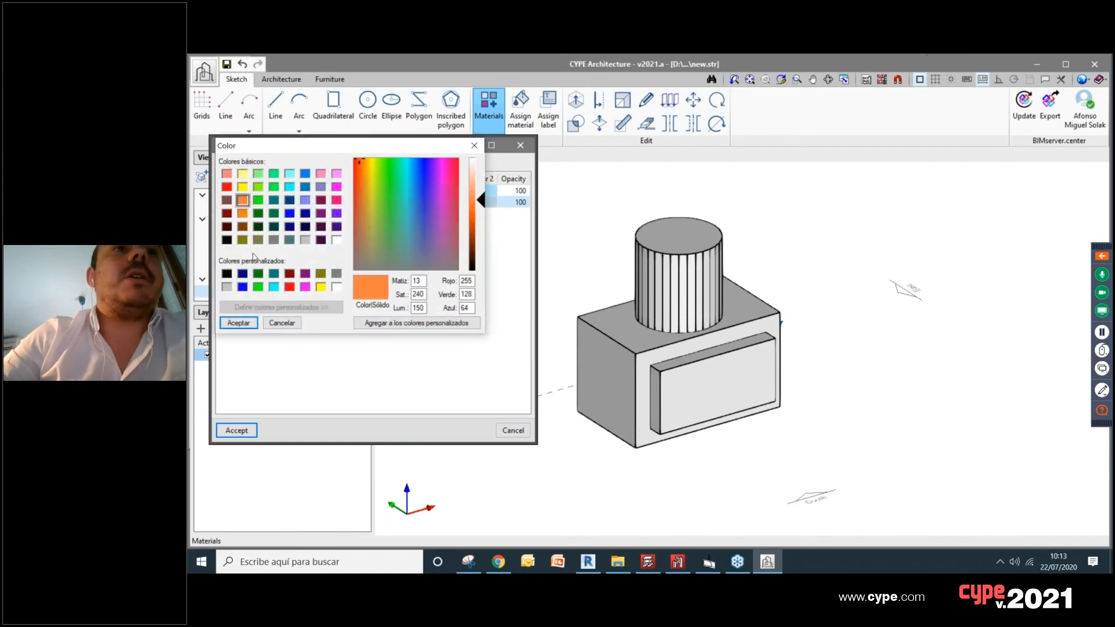
{"action": "left_click", "coordinate": [238, 324]}
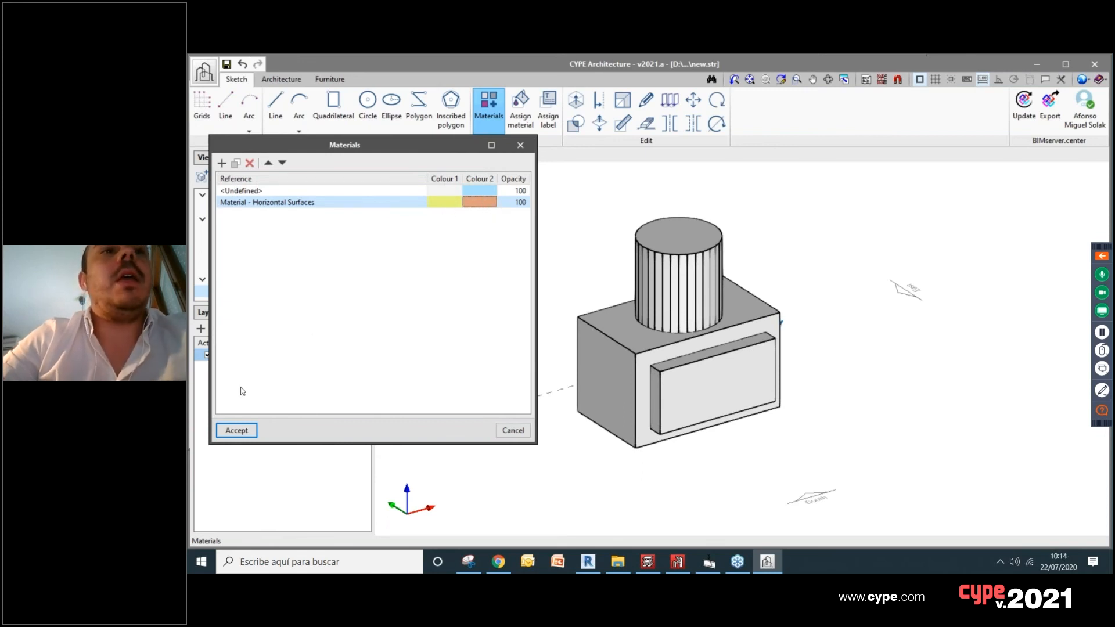
Step: Duplicate the horizontal surfaces material and rename the copy Material - Vertical Surfaces
{"action": "left_click", "coordinate": [236, 163]}
{"action": "left_click", "coordinate": [260, 214]}
{"action": "left_click", "coordinate": [259, 214]}
{"action": "left_click", "coordinate": [256, 214]}
{"action": "left_click_drag", "start_coordinate": [254, 216], "coordinate": [287, 216]}
{"action": "type", "text": "Vertical Surfaces"}
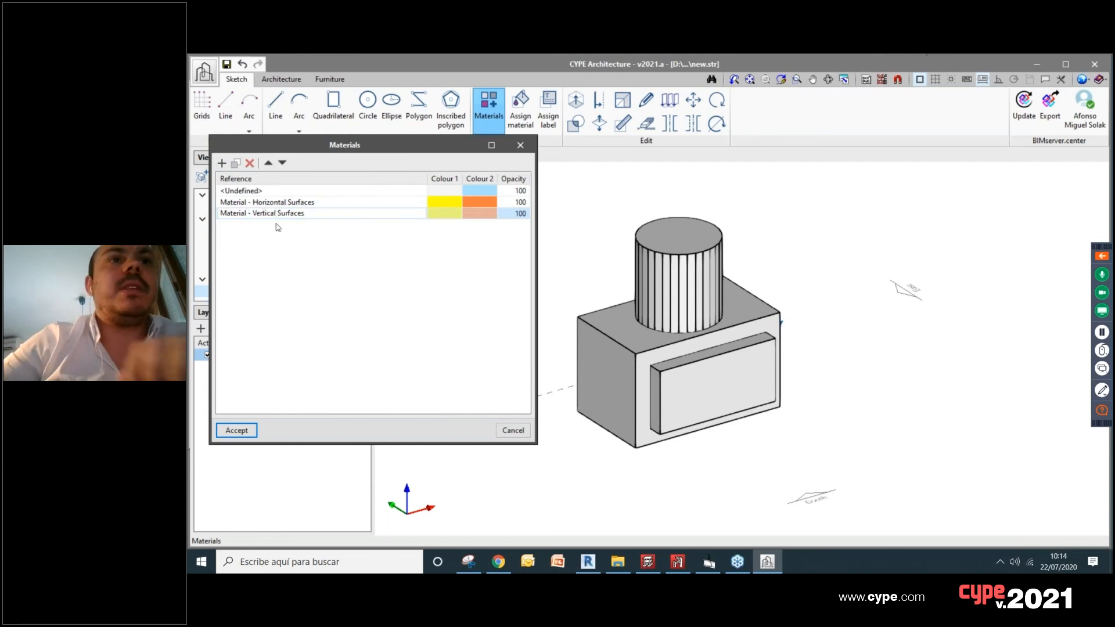
{"action": "key", "text": "Return"}
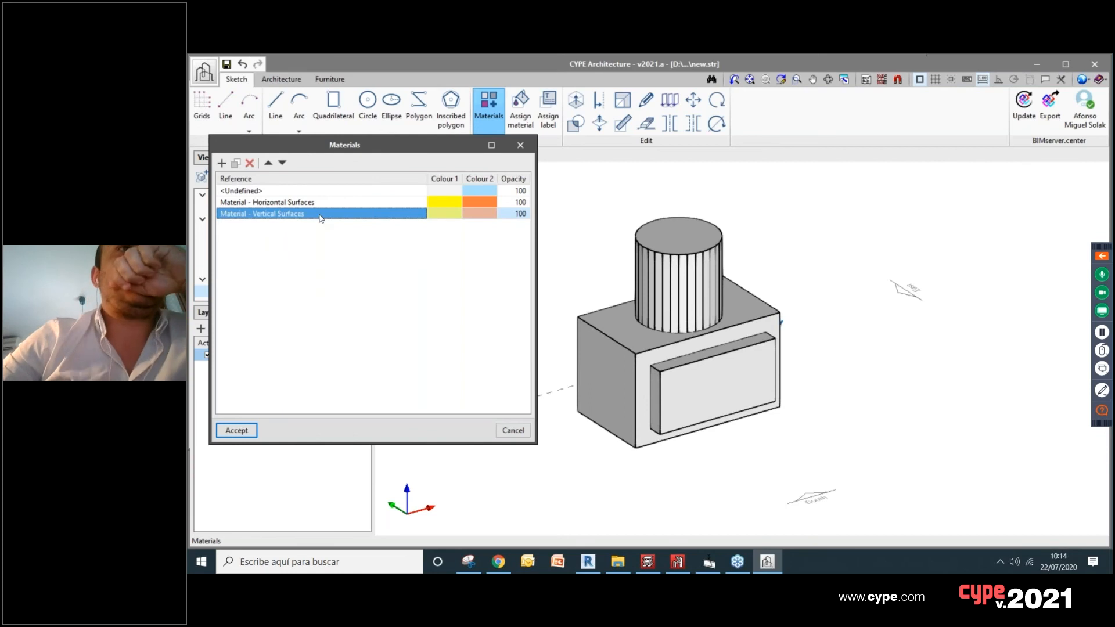
Step: Set the vertical surfaces material's Colour 1 to green and Colour 2 to blue, and accept the materials list
{"action": "left_click", "coordinate": [444, 213]}
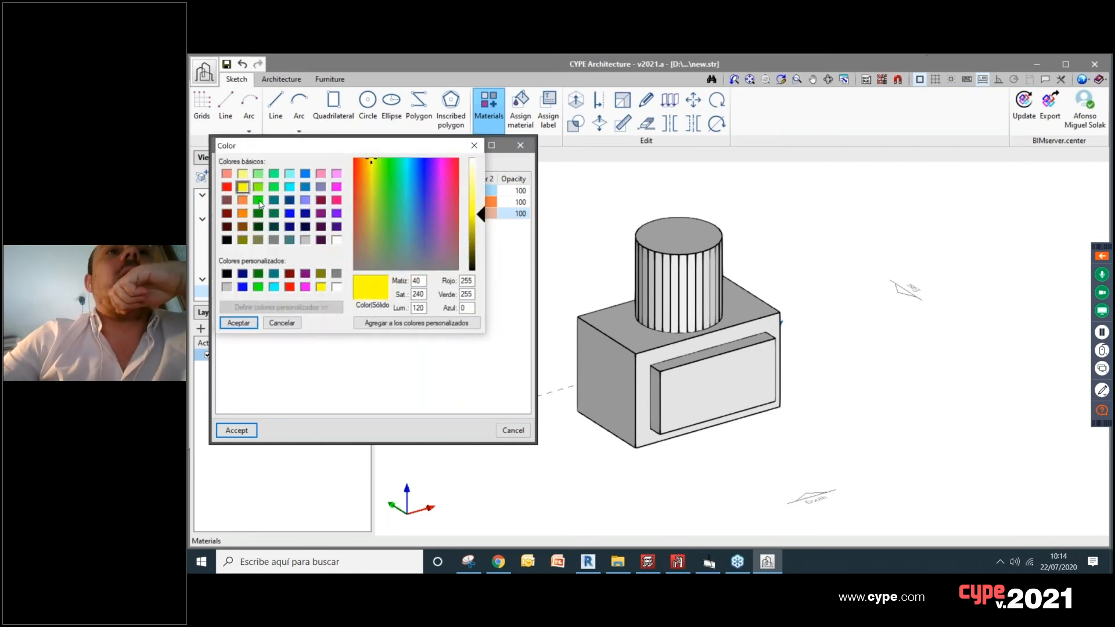
{"action": "left_click", "coordinate": [258, 200]}
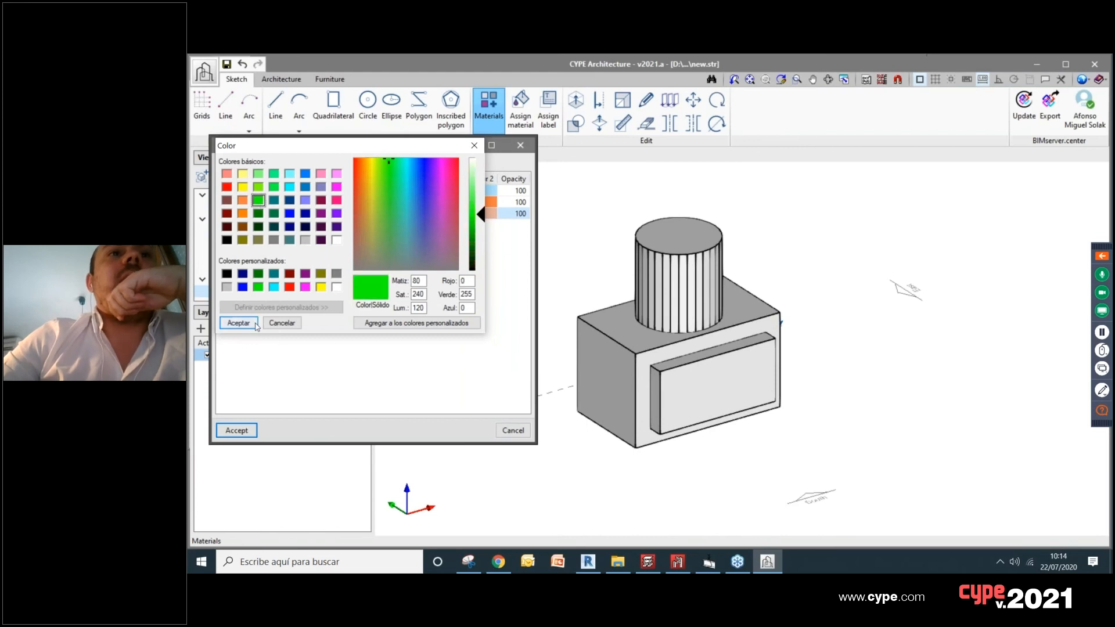
{"action": "left_click", "coordinate": [238, 323]}
{"action": "left_click", "coordinate": [491, 214]}
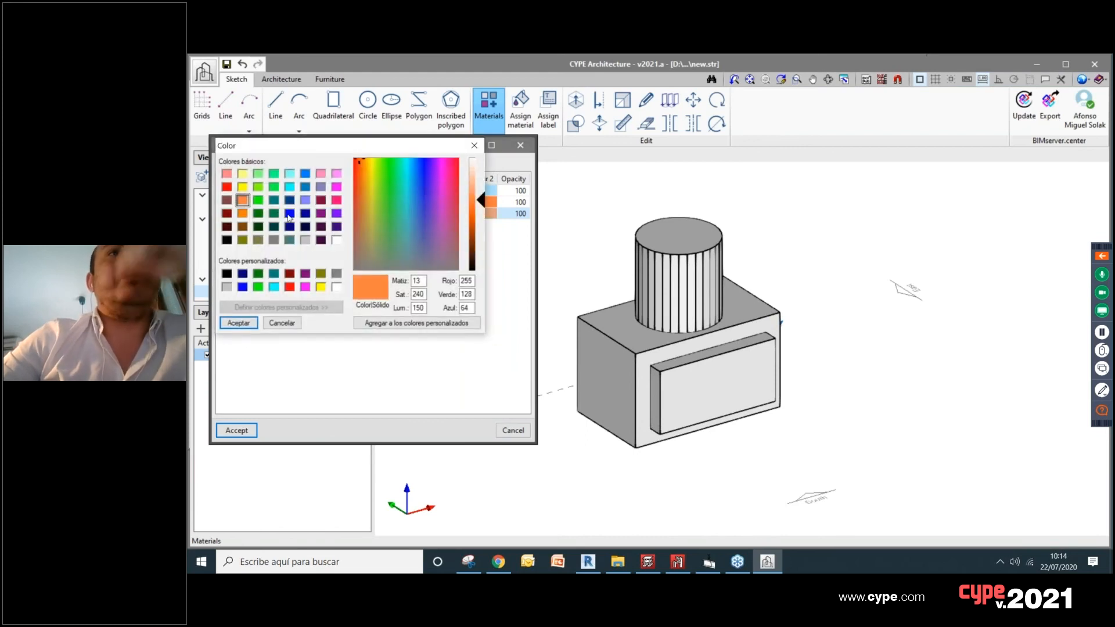
{"action": "left_click", "coordinate": [305, 187]}
{"action": "left_click", "coordinate": [238, 323]}
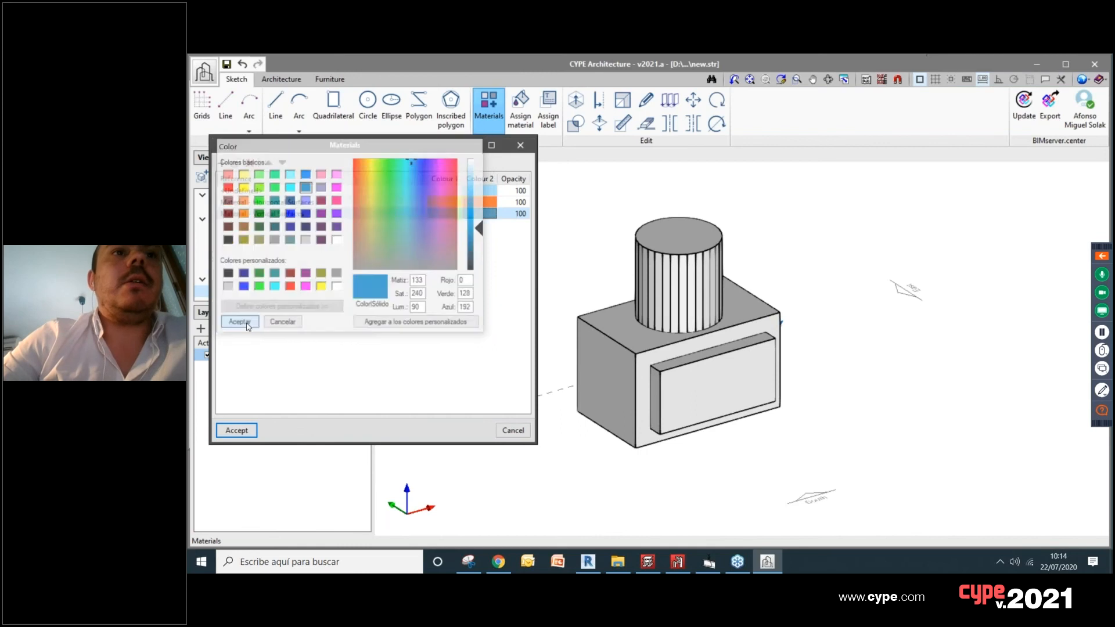
{"action": "left_click", "coordinate": [237, 431]}
Step: Assign Material - Vertical Surfaces to all surfaces of the building volume
{"action": "left_click", "coordinate": [520, 111]}
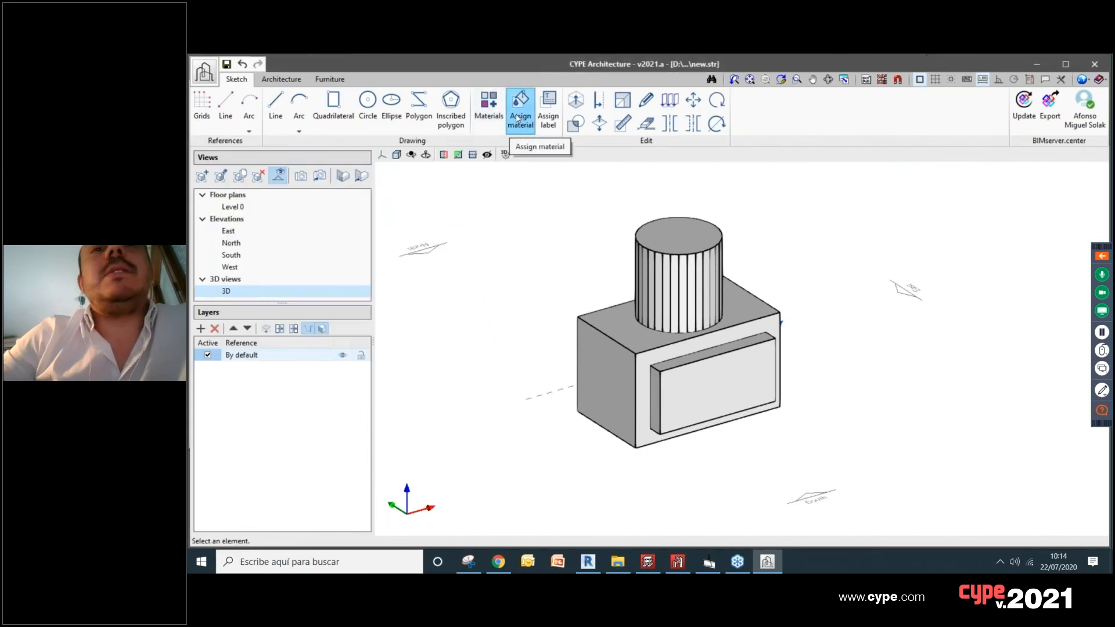
{"action": "left_click", "coordinate": [524, 122]}
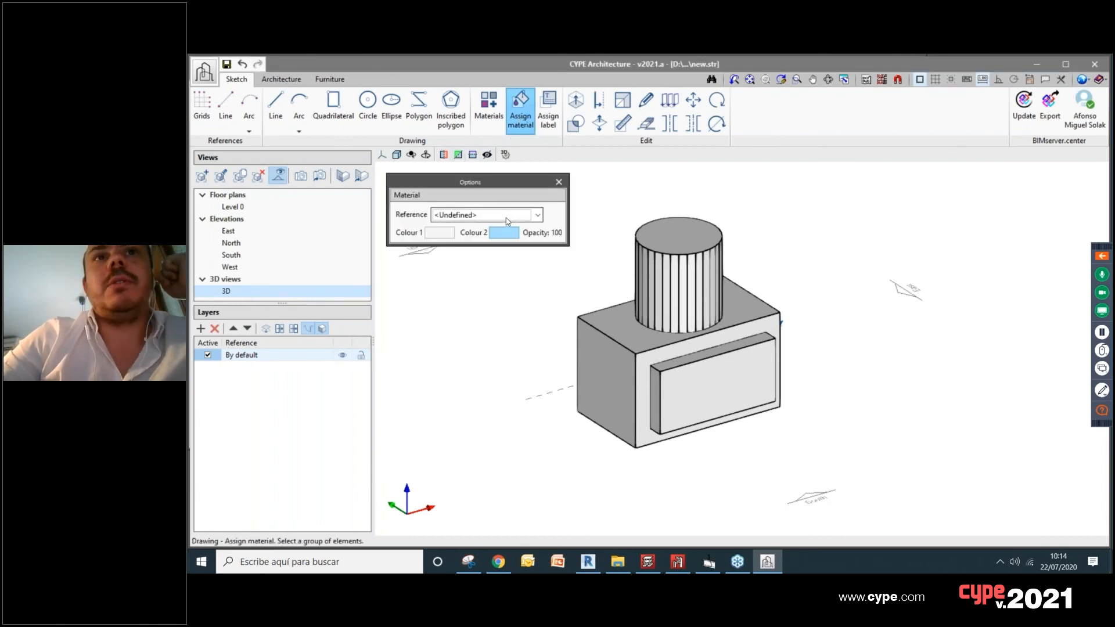
{"action": "left_click", "coordinate": [507, 219]}
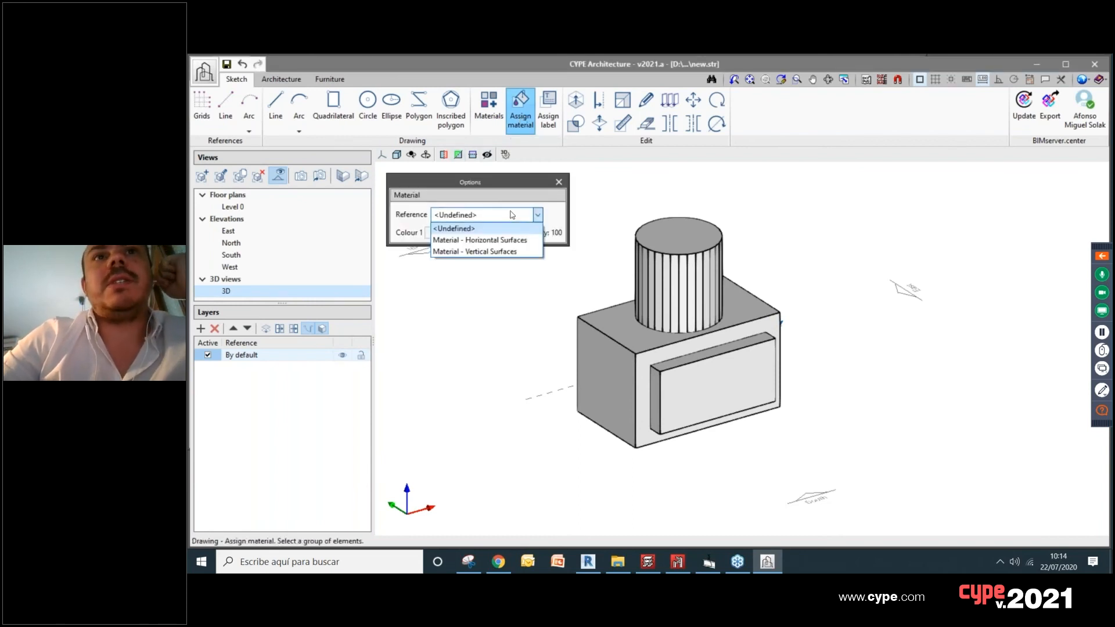
{"action": "left_click", "coordinate": [500, 251]}
{"action": "scroll", "coordinate": [634, 354], "scroll_direction": "down", "scroll_amount": 3}
{"action": "mouse_move", "coordinate": [810, 432]}
{"action": "left_mouse_down"}
{"action": "mouse_move", "coordinate": [580, 239]}
{"action": "mouse_move", "coordinate": [659, 228]}
{"action": "left_mouse_up"}
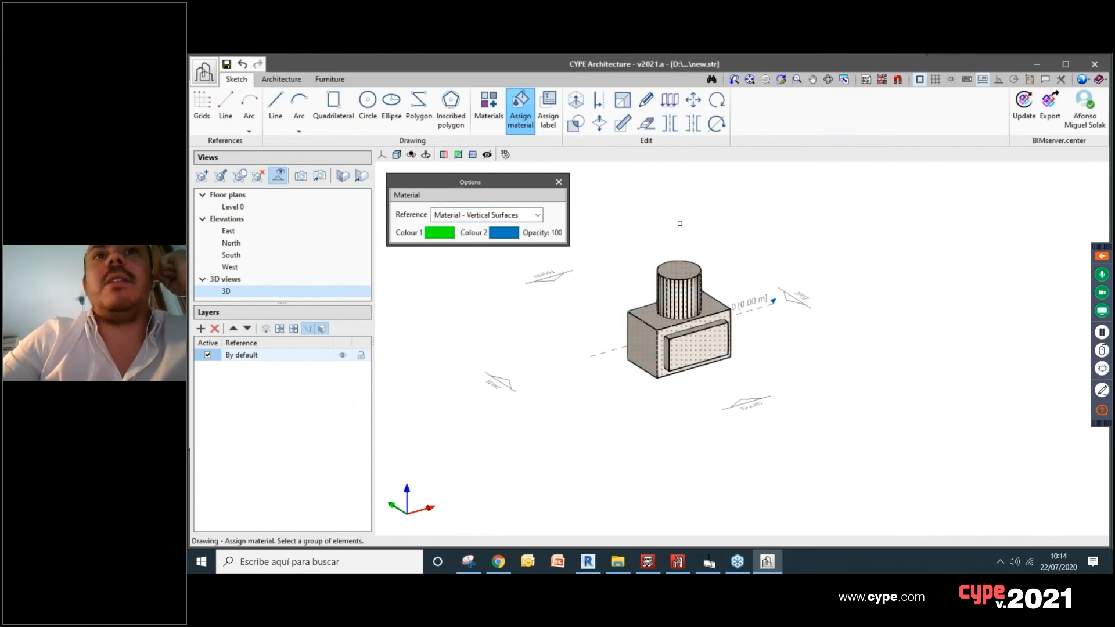
{"action": "scroll", "coordinate": [753, 363], "scroll_direction": "up", "scroll_amount": 5}
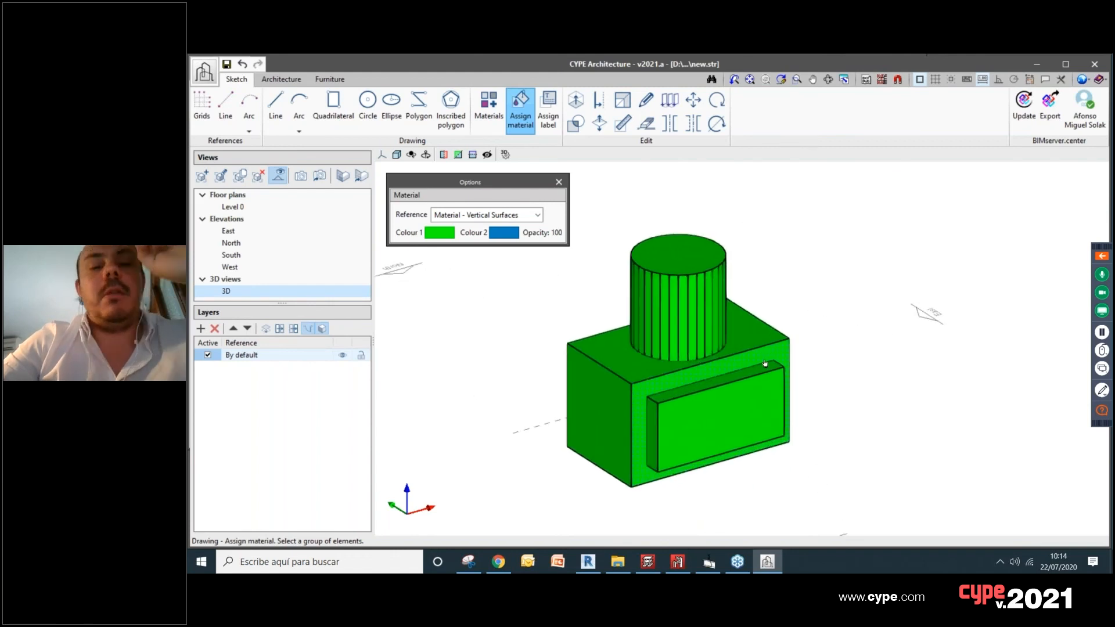
Step: Invert the box's bottom face so that its Colour 1 side faces outward
{"action": "middle_click_drag", "start_coordinate": [787, 401], "coordinate": [715, 390]}
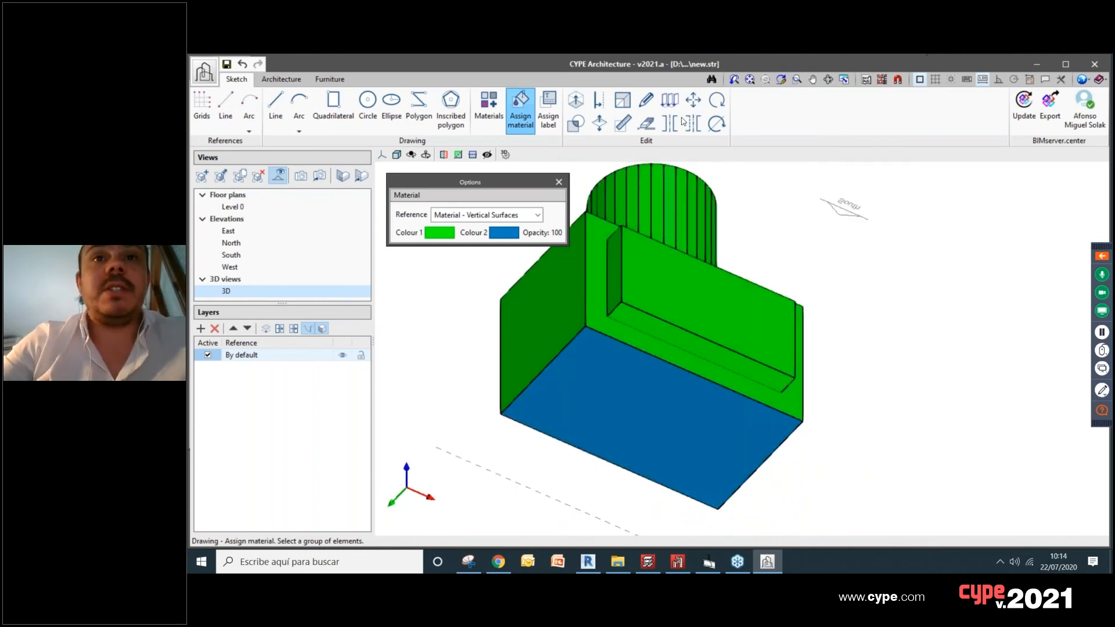
{"action": "left_click", "coordinate": [600, 123]}
{"action": "left_click", "coordinate": [606, 392]}
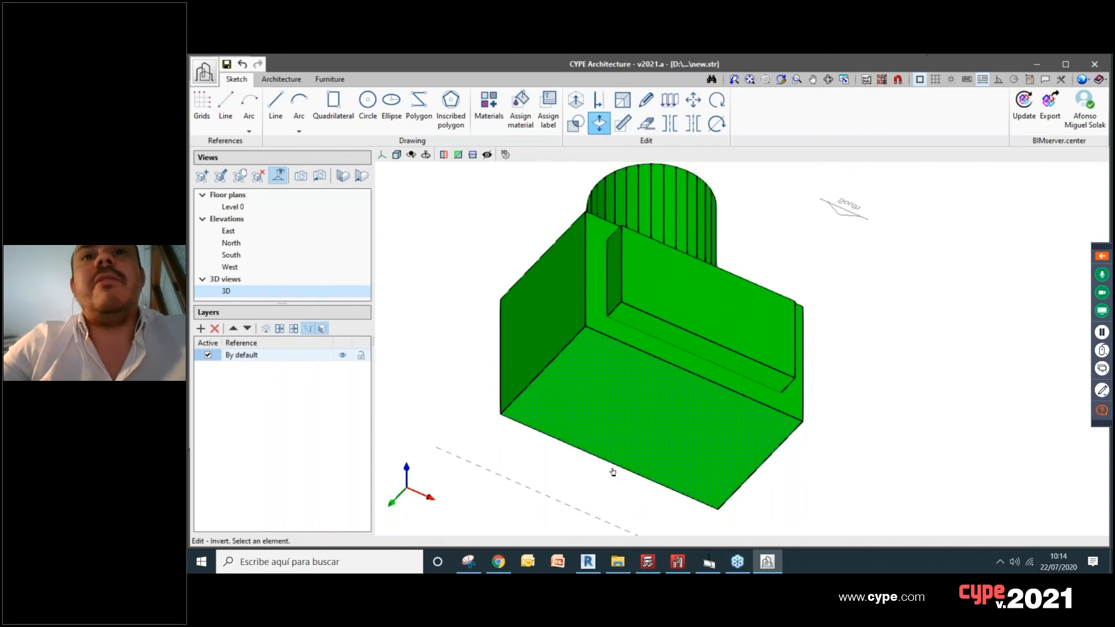
{"action": "left_click", "coordinate": [606, 392]}
{"action": "middle_click_drag", "start_coordinate": [820, 232], "coordinate": [691, 367], "text": "shift"}
{"action": "scroll", "coordinate": [822, 332], "scroll_direction": "down", "scroll_amount": 3}
{"action": "scroll", "coordinate": [820, 337], "scroll_direction": "up", "scroll_amount": 1}
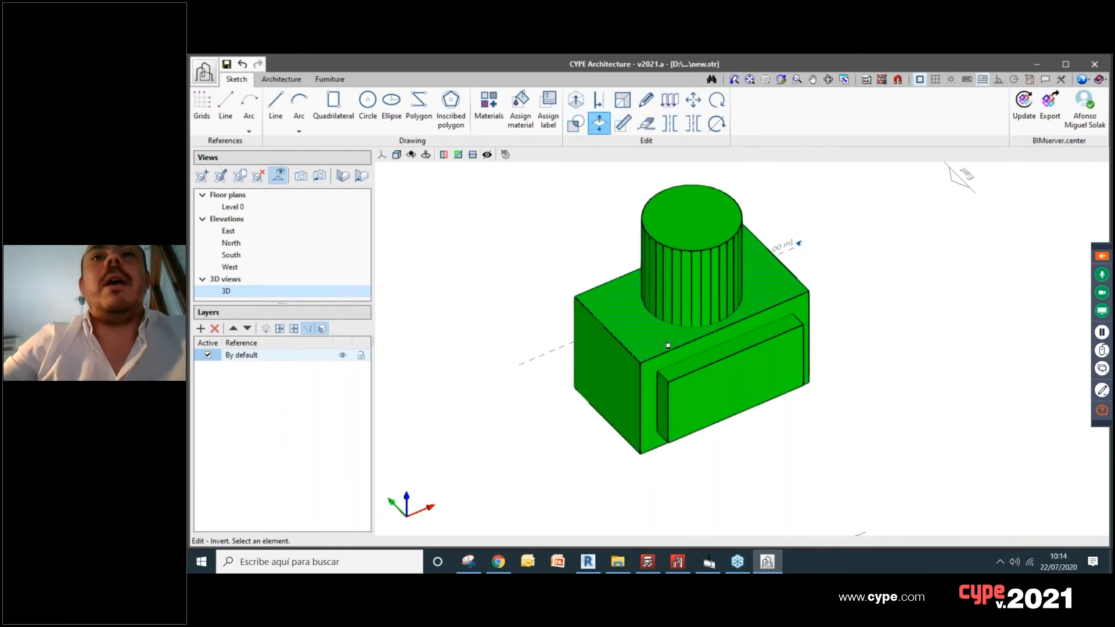
{"action": "scroll", "coordinate": [668, 344], "scroll_direction": "up", "scroll_amount": 3}
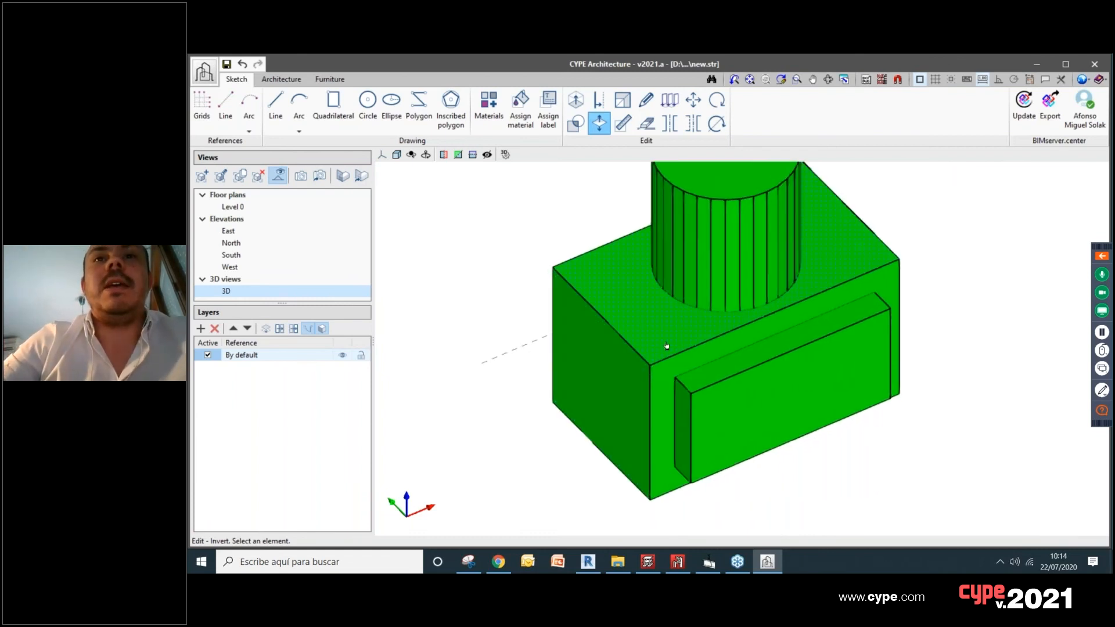
{"action": "middle_click_drag", "start_coordinate": [659, 324], "coordinate": [668, 332], "text": "shift"}
{"action": "scroll", "coordinate": [672, 314], "scroll_direction": "down", "scroll_amount": 3}
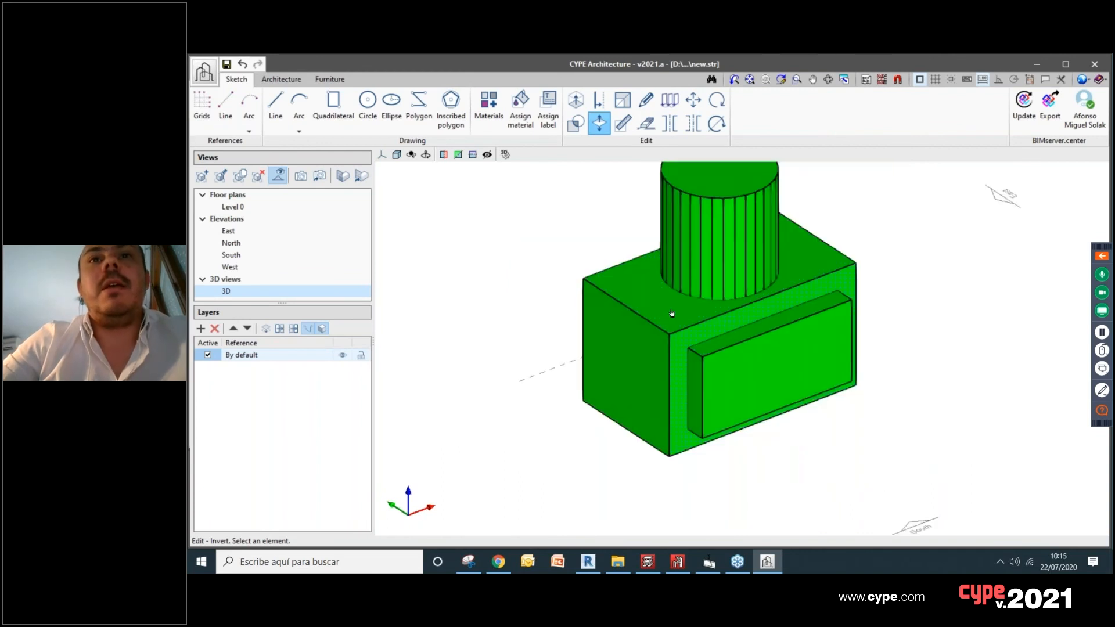
{"action": "scroll", "coordinate": [678, 316], "scroll_direction": "down", "scroll_amount": 2}
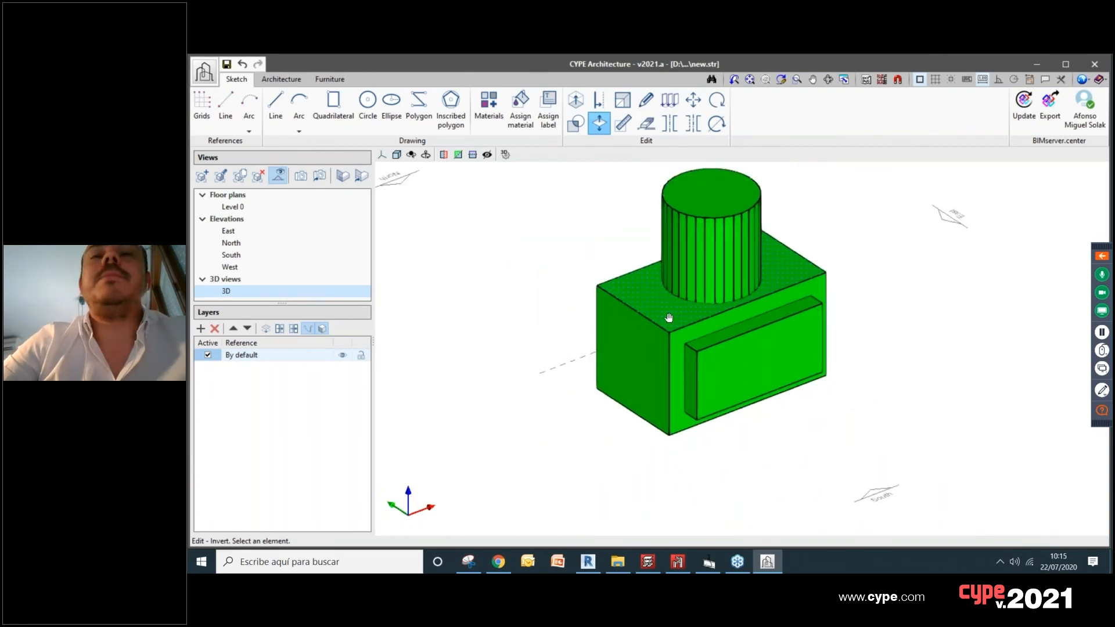
Step: Assign Material - Horizontal Surfaces to the top faces of the box, the cylinder and the block projecting from the south face
{"action": "left_click", "coordinate": [520, 109]}
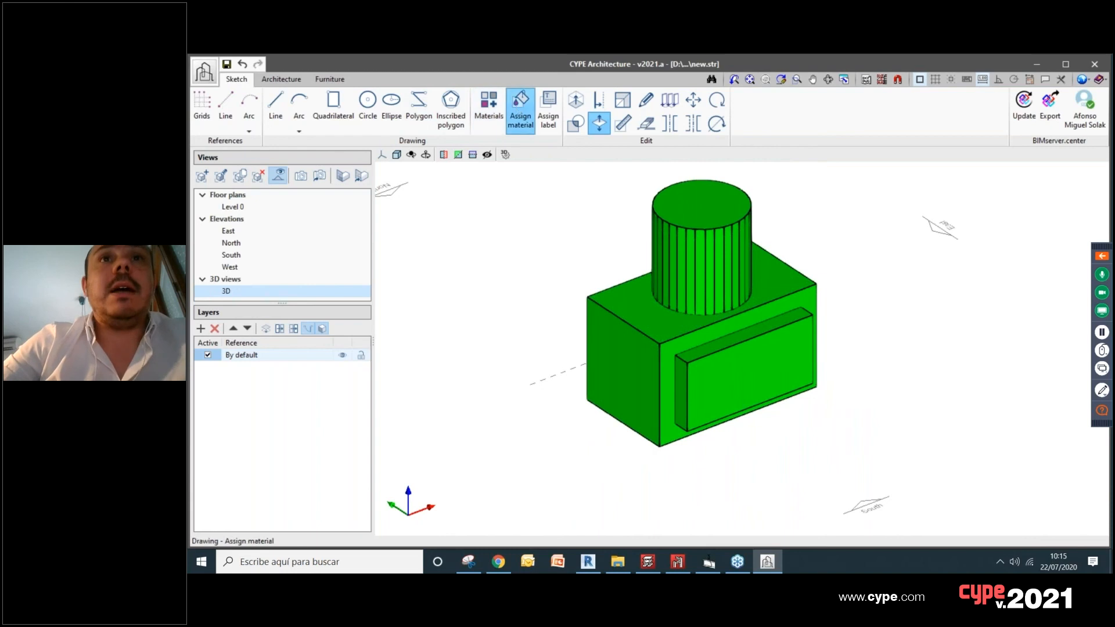
{"action": "left_click", "coordinate": [471, 215]}
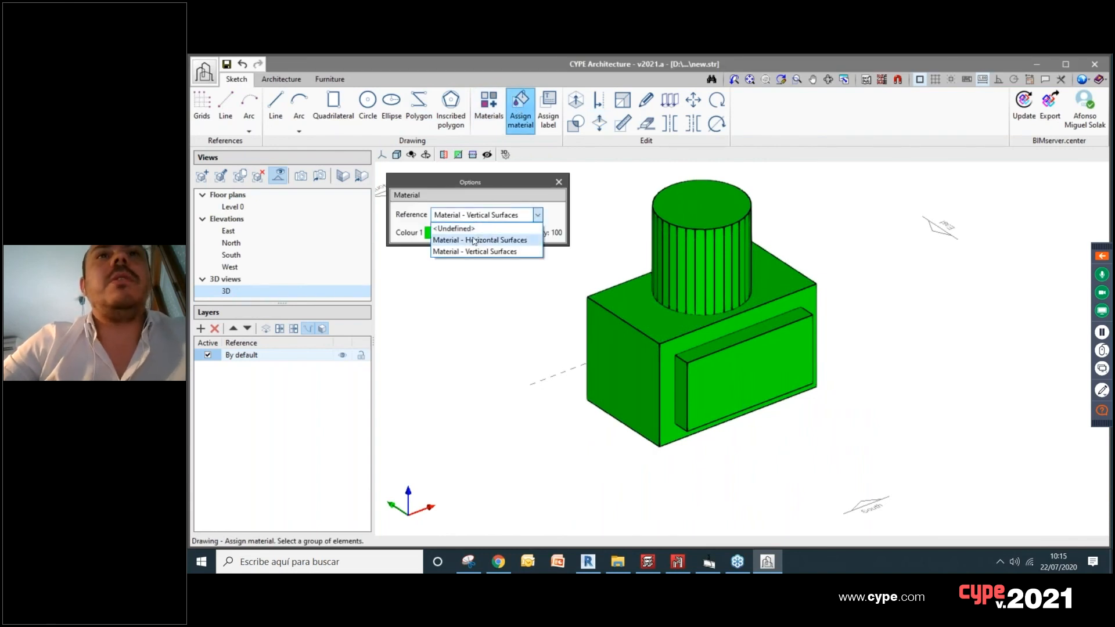
{"action": "left_click", "coordinate": [474, 240]}
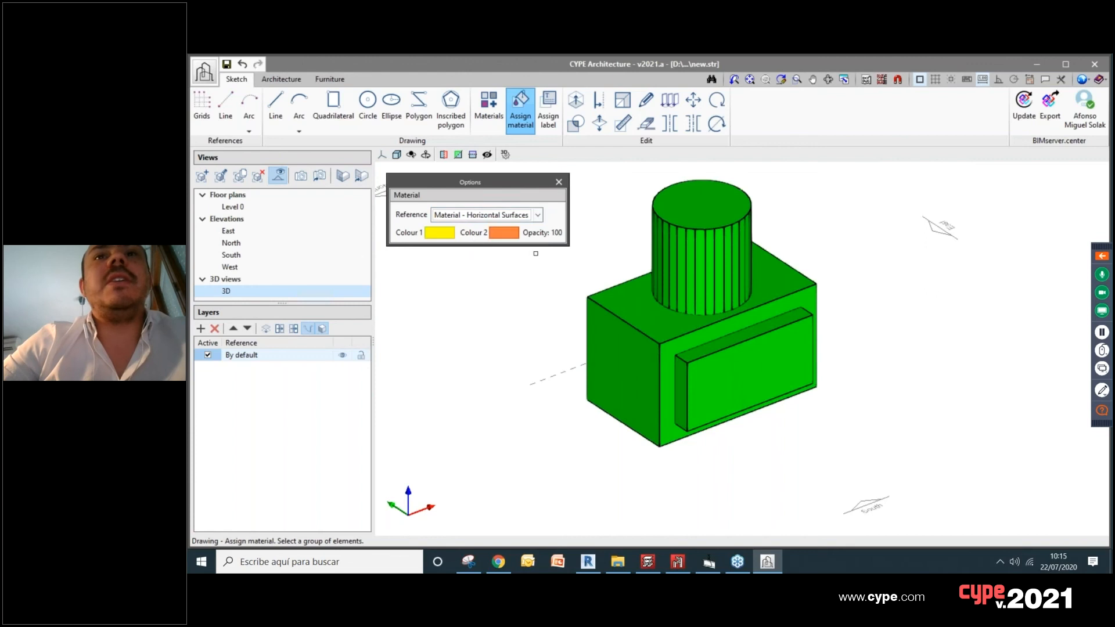
{"action": "left_click", "coordinate": [628, 308]}
{"action": "left_click", "coordinate": [698, 204]}
{"action": "scroll", "coordinate": [720, 303], "scroll_direction": "up", "scroll_amount": 3}
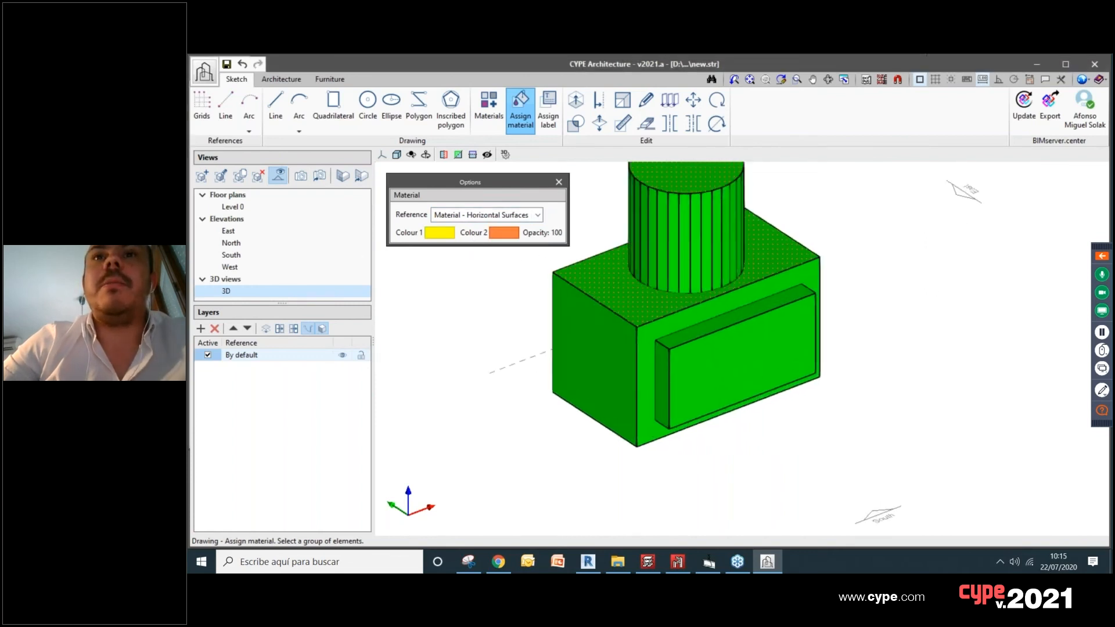
{"action": "scroll", "coordinate": [730, 338], "scroll_direction": "down", "scroll_amount": 3}
{"action": "middle_click_drag", "start_coordinate": [587, 384], "coordinate": [777, 411]}
{"action": "left_click", "coordinate": [728, 342]}
{"action": "right_click", "coordinate": [723, 376]}
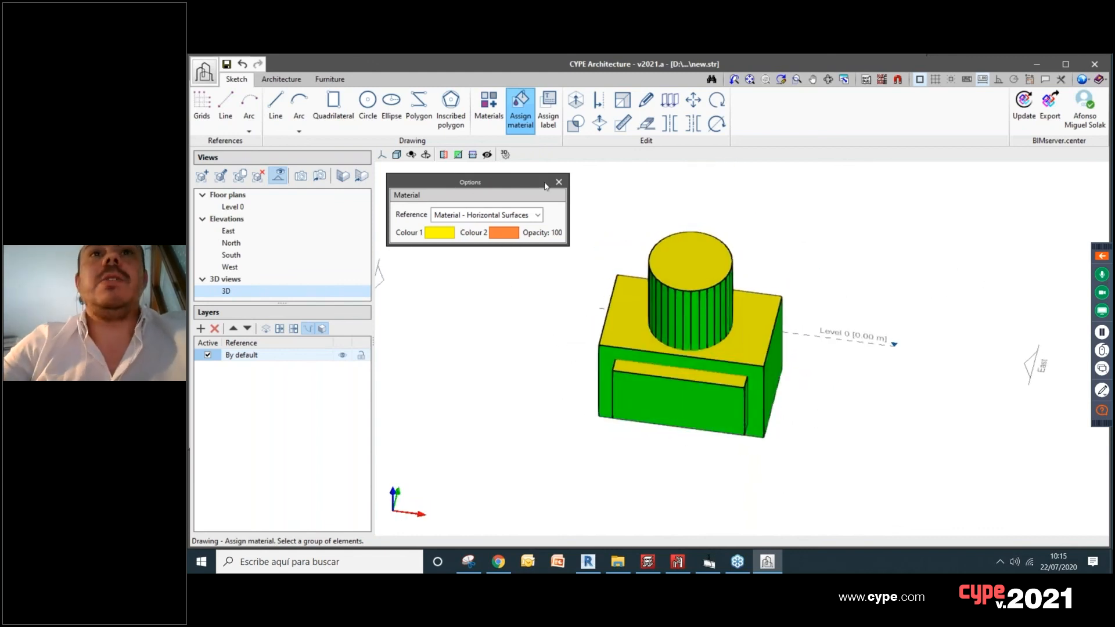
{"action": "left_click", "coordinate": [563, 184]}
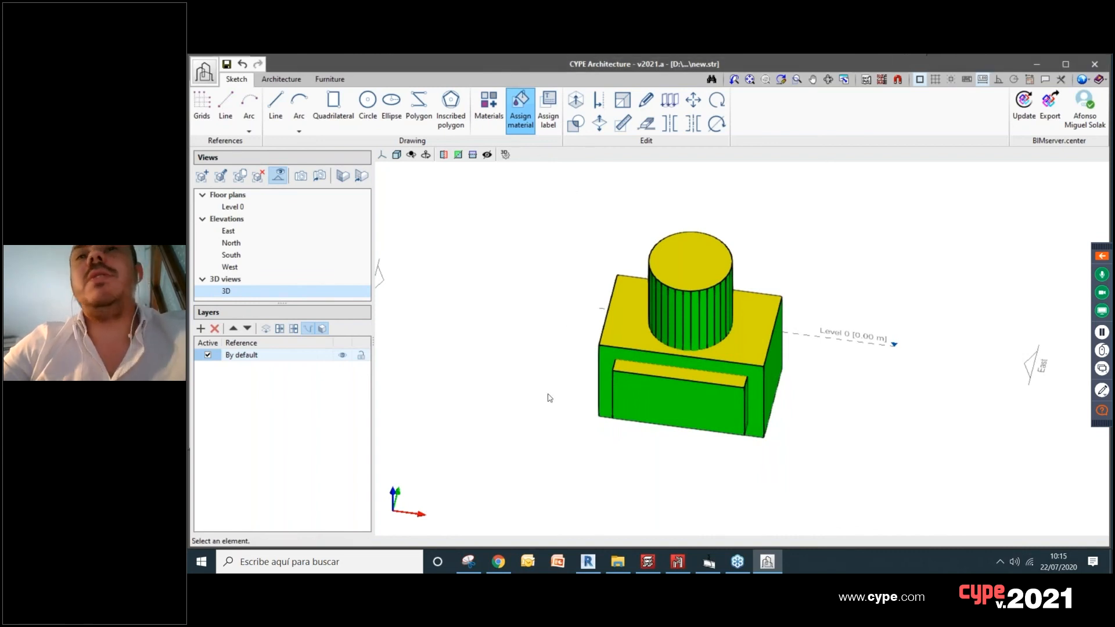
Step: Draw lines on the box's top face from the edge of the cylinder's base to the box's two east corners
{"action": "middle_click_drag", "start_coordinate": [754, 483], "coordinate": [702, 453]}
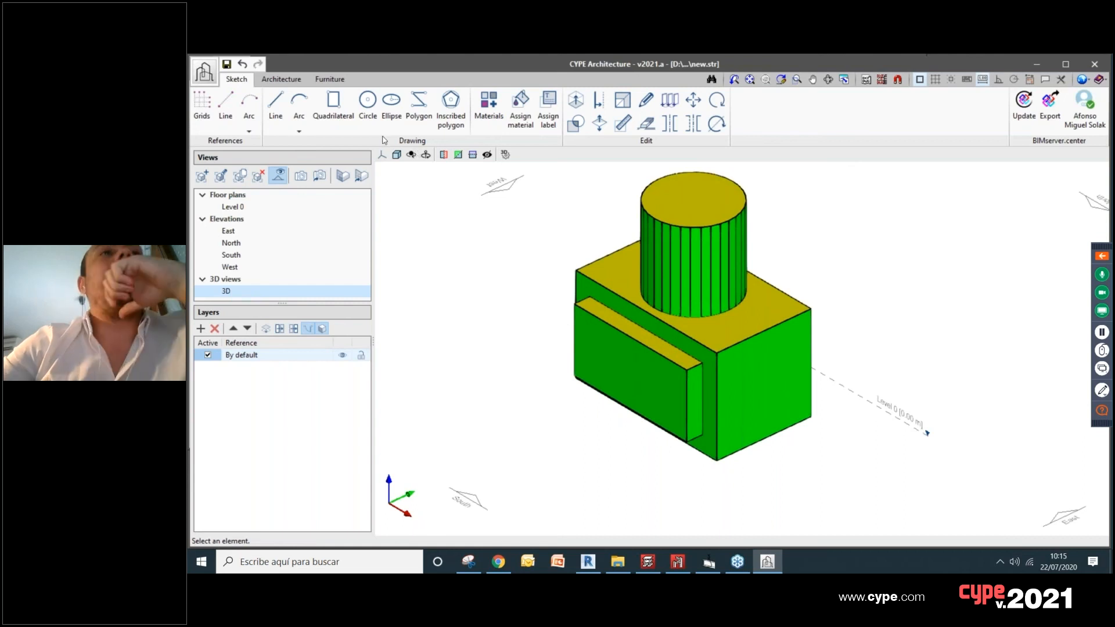
{"action": "left_click", "coordinate": [276, 108]}
{"action": "scroll", "coordinate": [690, 312], "scroll_direction": "up", "scroll_amount": 4}
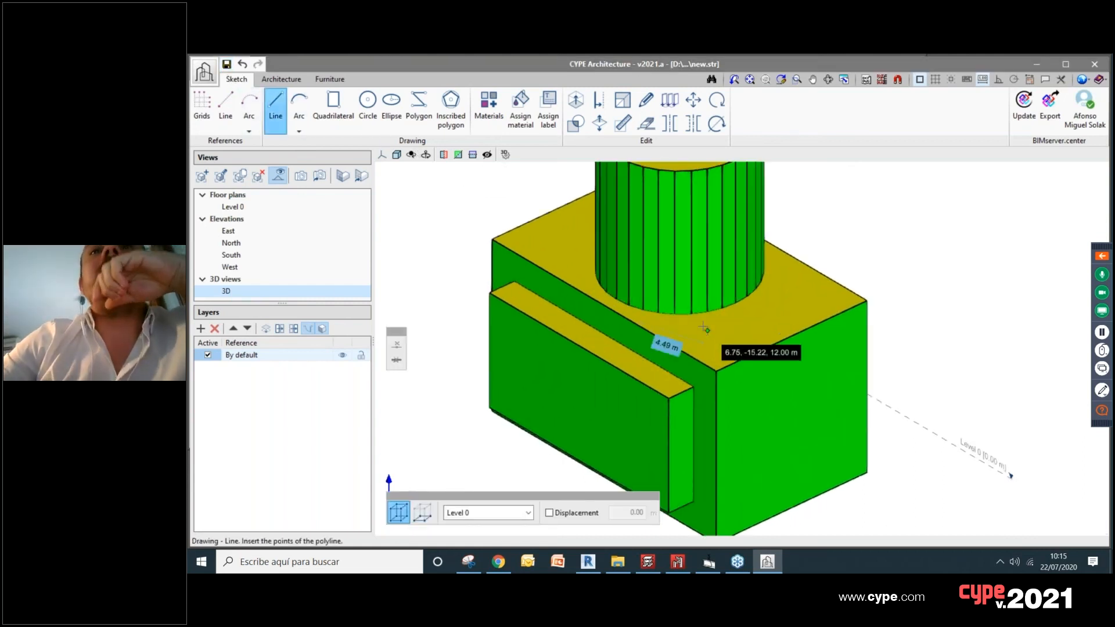
{"action": "left_click", "coordinate": [690, 312]}
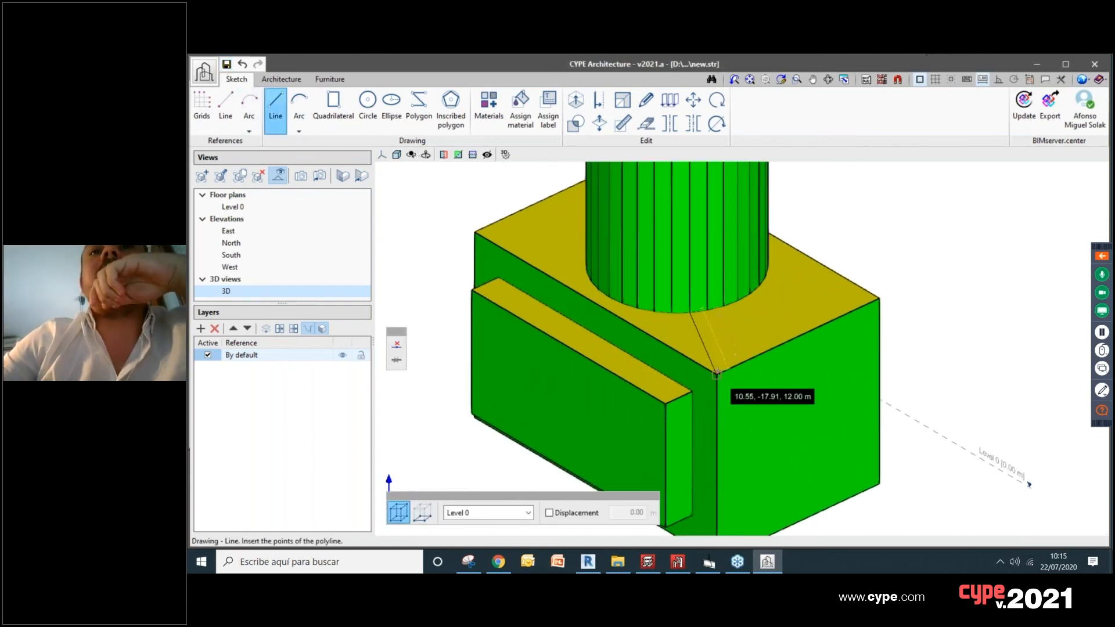
{"action": "left_click", "coordinate": [717, 372]}
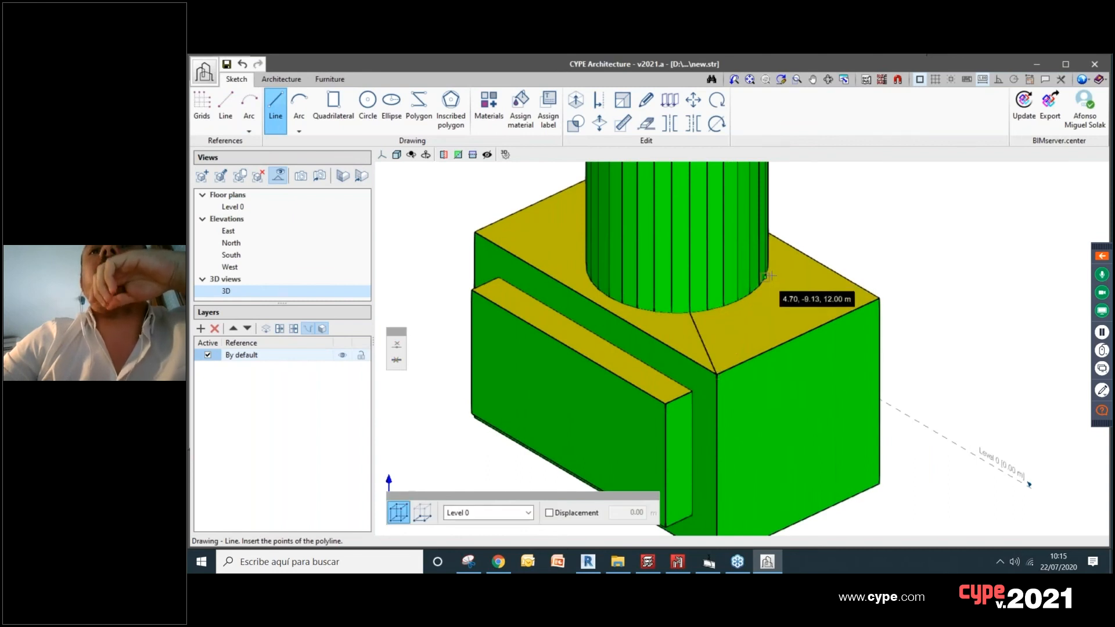
{"action": "middle_click_drag", "start_coordinate": [848, 340], "coordinate": [749, 348], "text": "shift"}
{"action": "left_click", "coordinate": [747, 321]}
{"action": "left_click", "coordinate": [777, 389]}
Step: Draw lines on the box's top face from the edge of the cylinder's base to the box's two west corners
{"action": "middle_click_drag", "start_coordinate": [860, 305], "coordinate": [785, 334]}
{"action": "middle_click_drag", "start_coordinate": [785, 334], "coordinate": [669, 205], "text": "shift"}
{"action": "scroll", "coordinate": [652, 219], "scroll_direction": "down", "scroll_amount": 2}
{"action": "middle_click_drag", "start_coordinate": [693, 272], "coordinate": [659, 313], "text": "shift"}
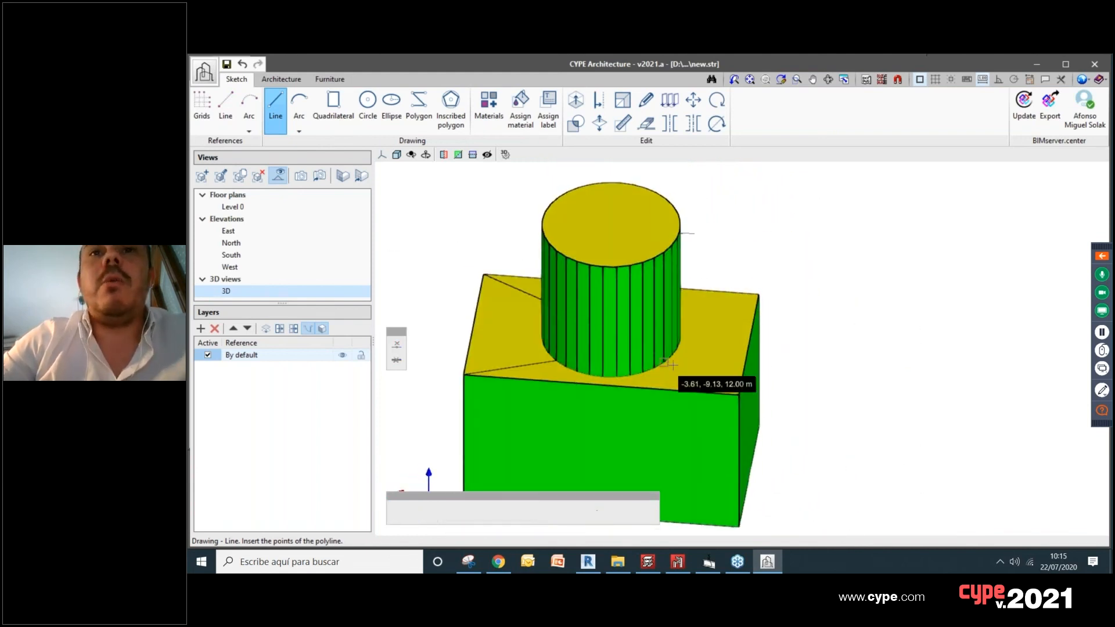
{"action": "left_click", "coordinate": [666, 363]}
{"action": "left_click", "coordinate": [740, 394]}
{"action": "middle_click_drag", "start_coordinate": [782, 347], "coordinate": [658, 357], "text": "shift"}
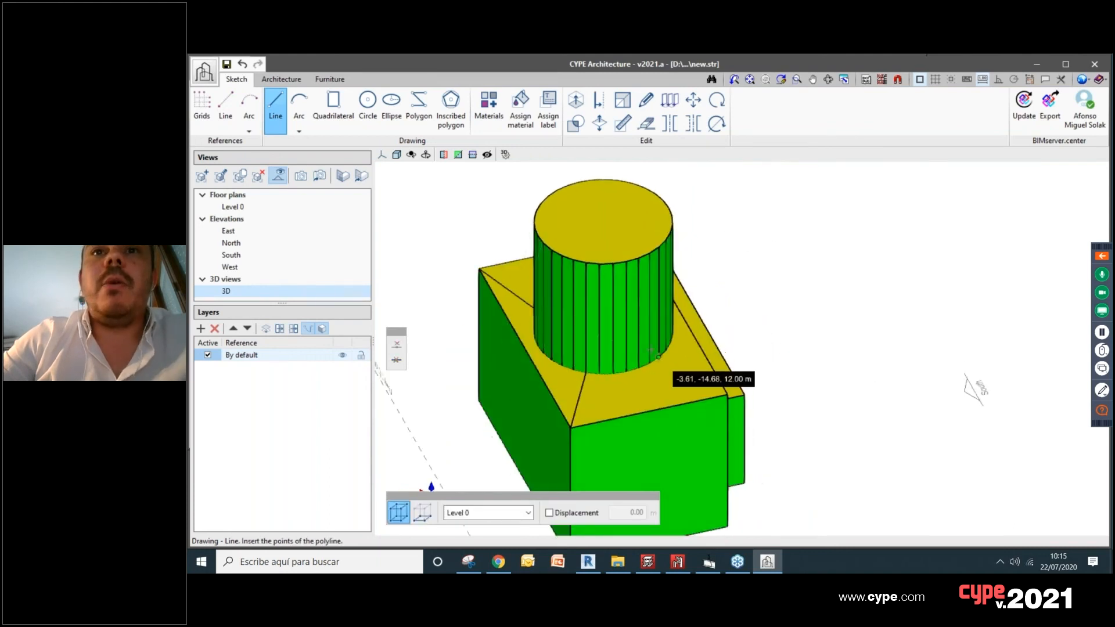
{"action": "left_click", "coordinate": [660, 357]}
{"action": "left_click", "coordinate": [729, 395]}
{"action": "middle_click_drag", "start_coordinate": [728, 378], "coordinate": [637, 339], "text": "shift"}
{"action": "right_click", "coordinate": [628, 317]}
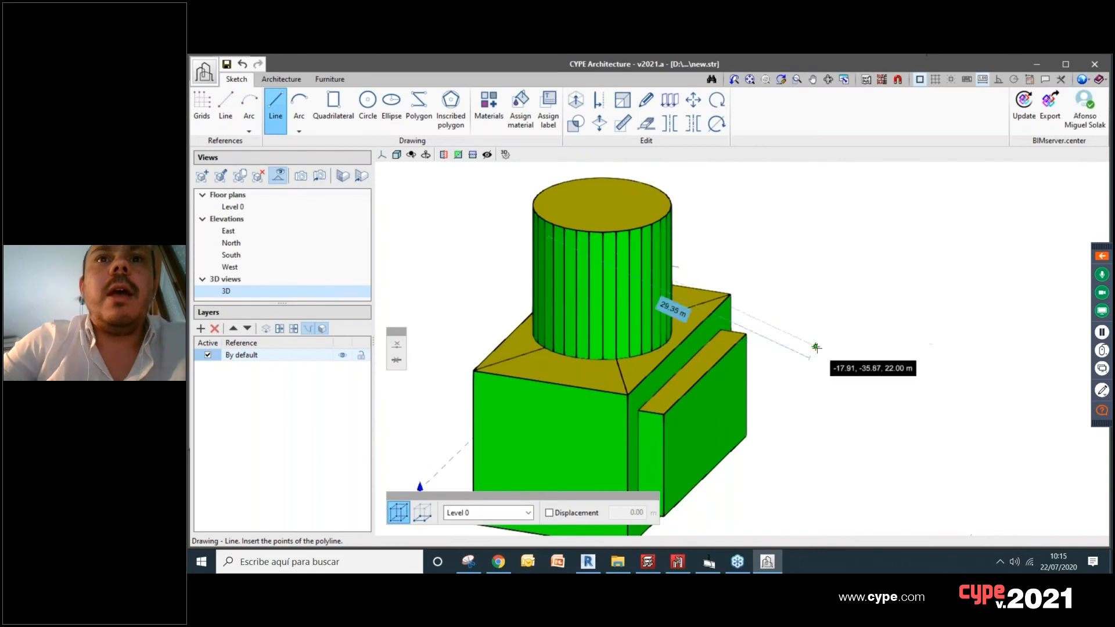
Step: Draw lines on the box's south face joining its four corners to the matching corners of the projecting block
{"action": "middle_click_drag", "start_coordinate": [832, 342], "coordinate": [865, 338]}
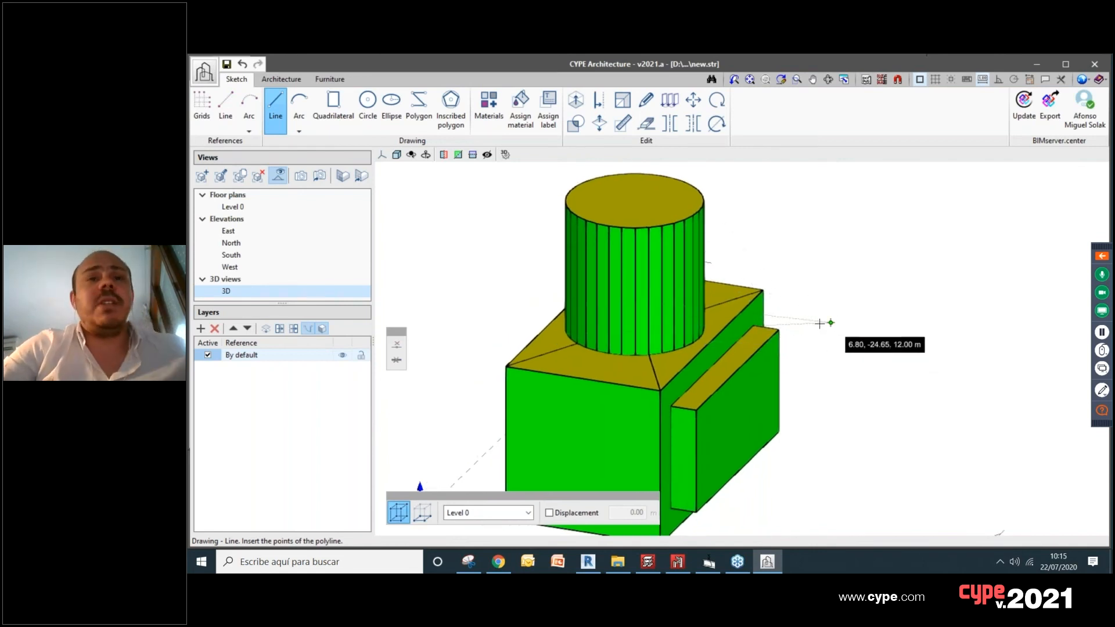
{"action": "scroll", "coordinate": [633, 383], "scroll_direction": "up", "scroll_amount": 5}
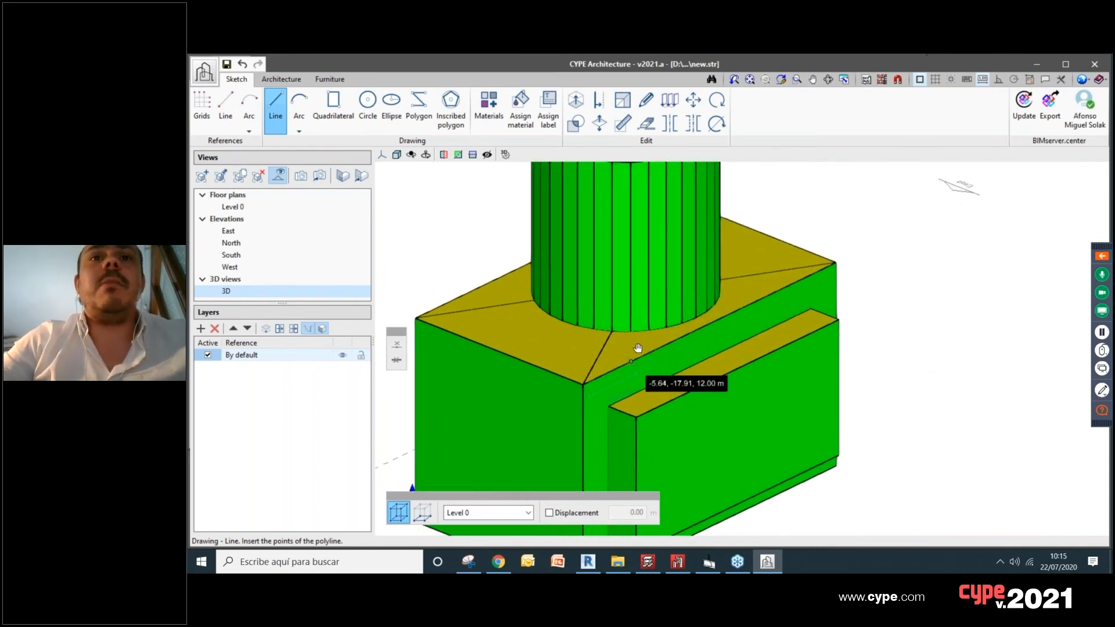
{"action": "left_click", "coordinate": [624, 387]}
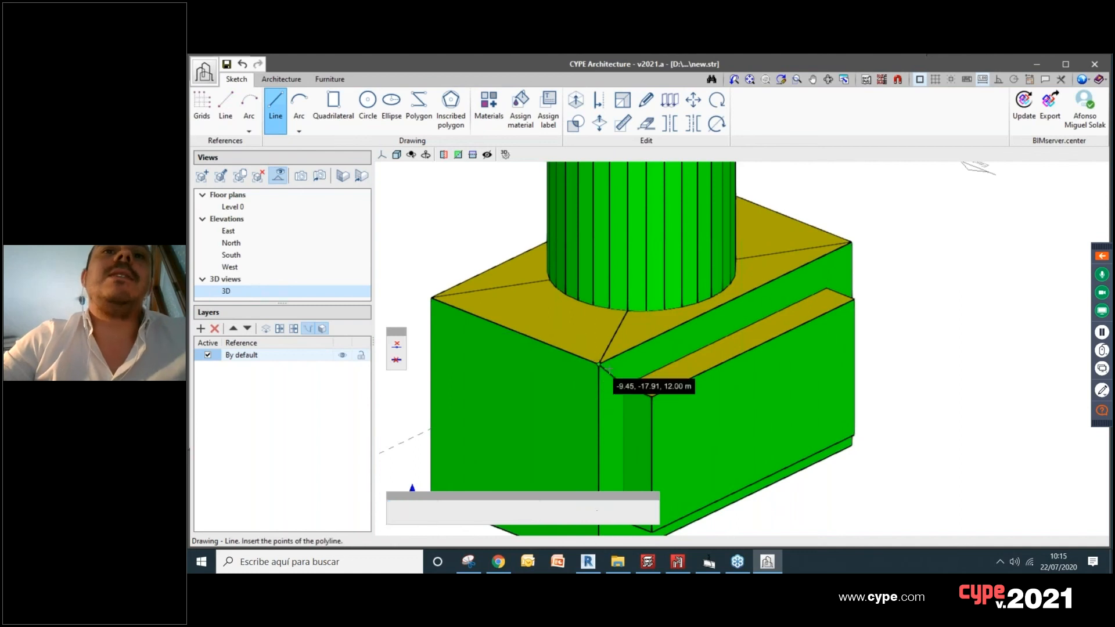
{"action": "scroll", "coordinate": [639, 430], "scroll_direction": "up", "scroll_amount": 5}
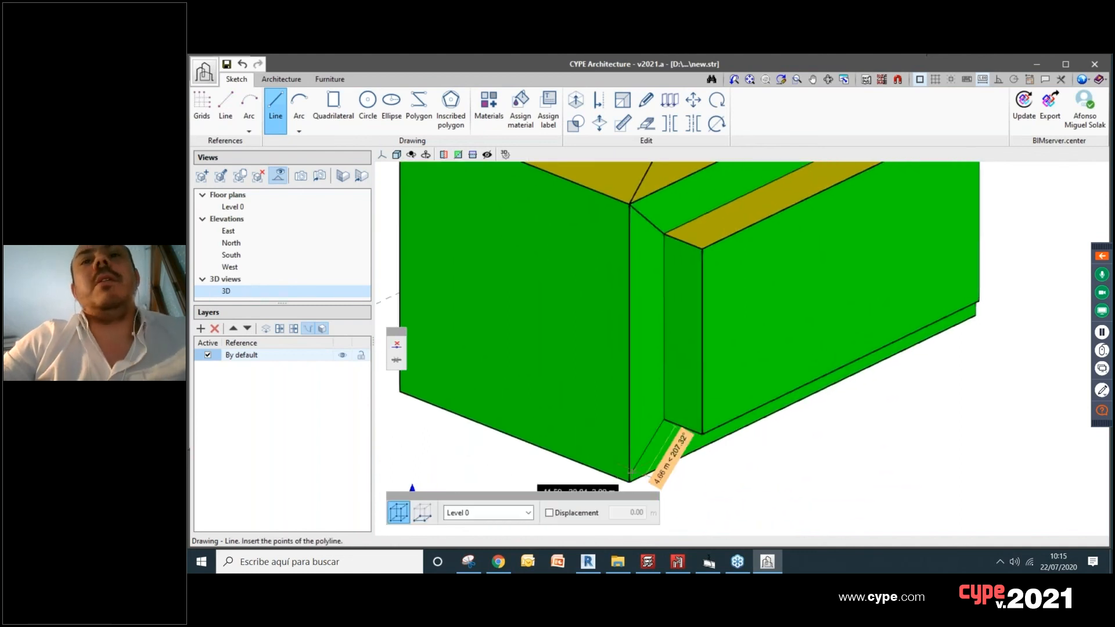
{"action": "scroll", "coordinate": [663, 442], "scroll_direction": "down", "scroll_amount": 5}
{"action": "scroll", "coordinate": [753, 382], "scroll_direction": "up", "scroll_amount": 5}
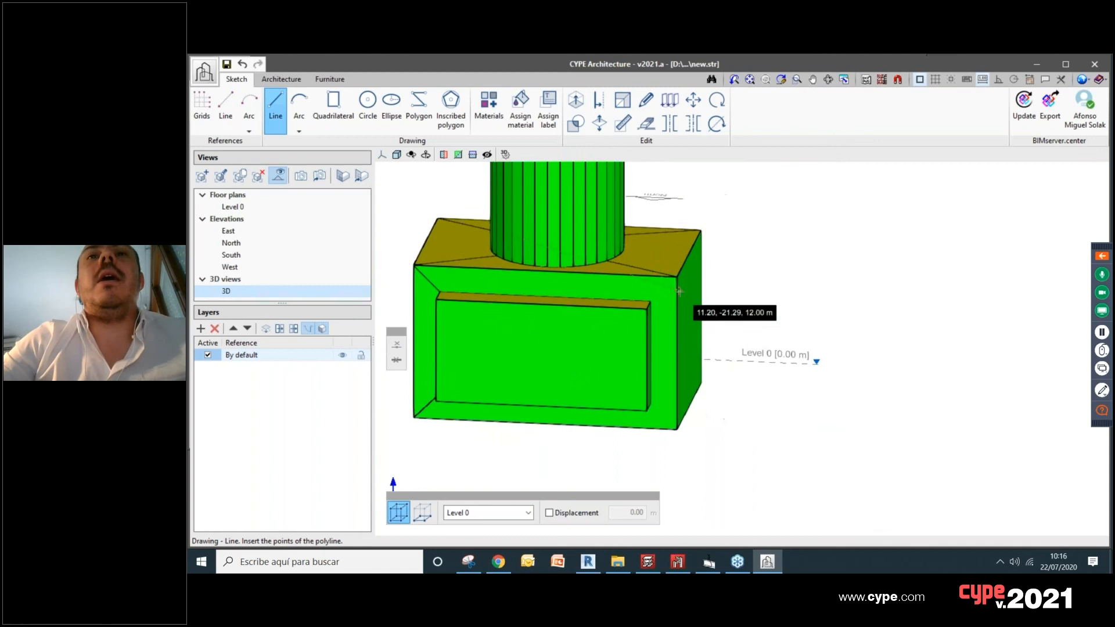
{"action": "left_click", "coordinate": [586, 341]}
{"action": "left_click", "coordinate": [615, 317]}
{"action": "right_click", "coordinate": [615, 318]}
{"action": "mouse_move", "coordinate": [600, 467]}
{"action": "middle_mouse_down"}
{"action": "mouse_move", "coordinate": [617, 385]}
{"action": "mouse_move", "coordinate": [700, 371]}
{"action": "mouse_move", "coordinate": [764, 379]}
{"action": "middle_mouse_up"}
{"action": "scroll", "coordinate": [629, 376], "scroll_direction": "down", "scroll_amount": 2}
{"action": "middle_click_drag", "start_coordinate": [663, 356], "coordinate": [851, 352], "text": "shift"}
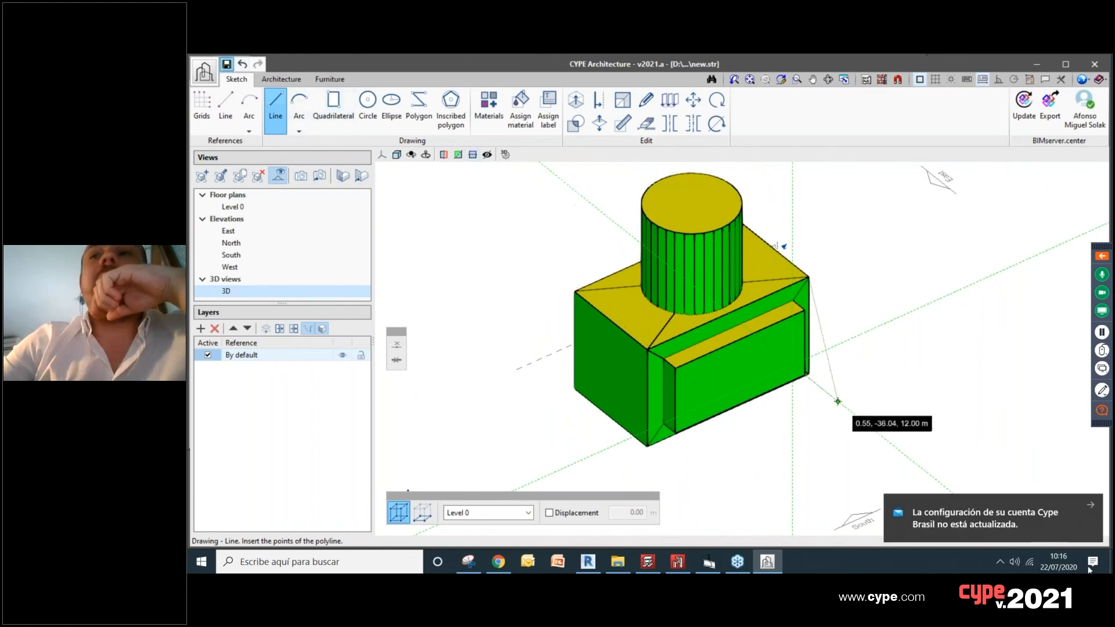
Step: Dismiss the account configuration notification covering the model view
{"action": "left_click", "coordinate": [1090, 505]}
{"action": "left_click", "coordinate": [698, 231]}
{"action": "middle_click_drag", "start_coordinate": [753, 441], "coordinate": [752, 460]}
{"action": "scroll", "coordinate": [753, 459], "scroll_direction": "up", "scroll_amount": 1}
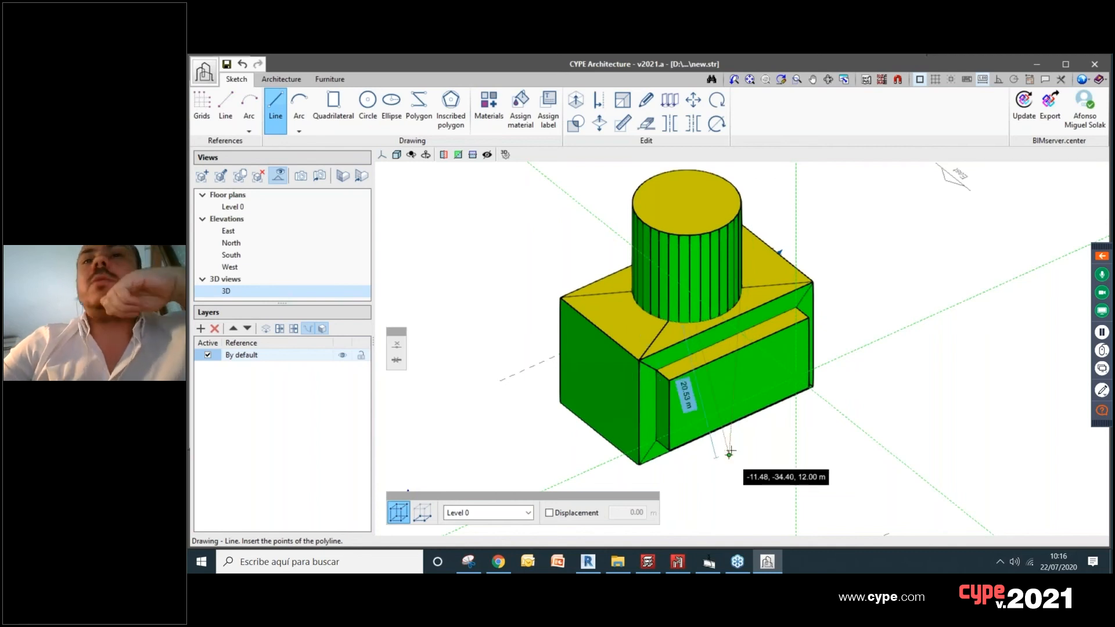
Step: Export the model to the linked BIM project as an IFC file named Volume and close the export message
{"action": "left_click", "coordinate": [1043, 105]}
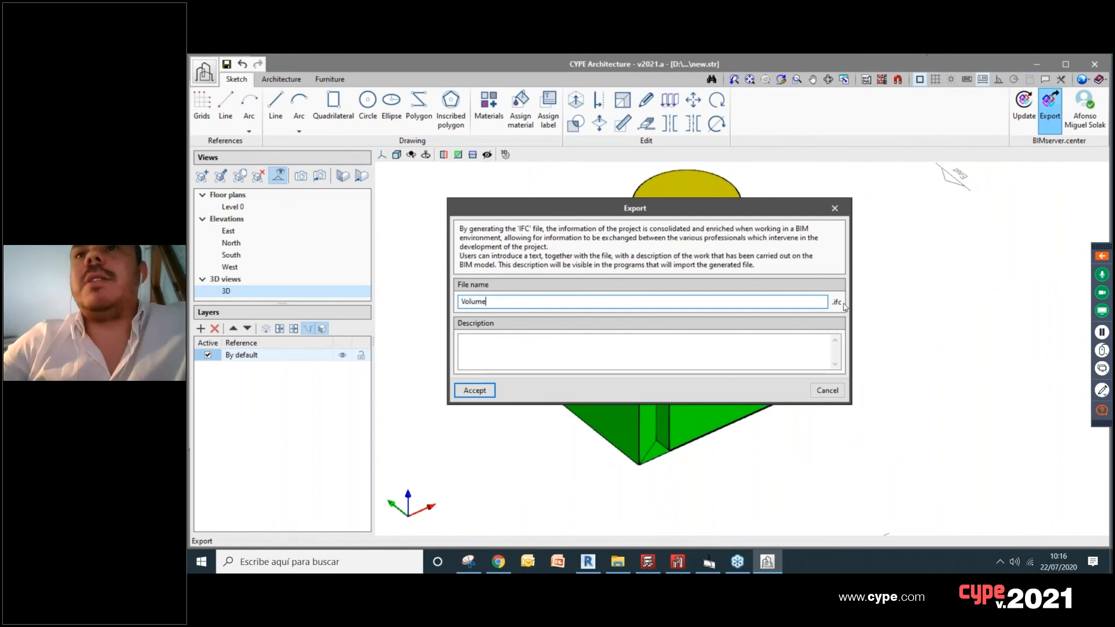
{"action": "left_click", "coordinate": [475, 390]}
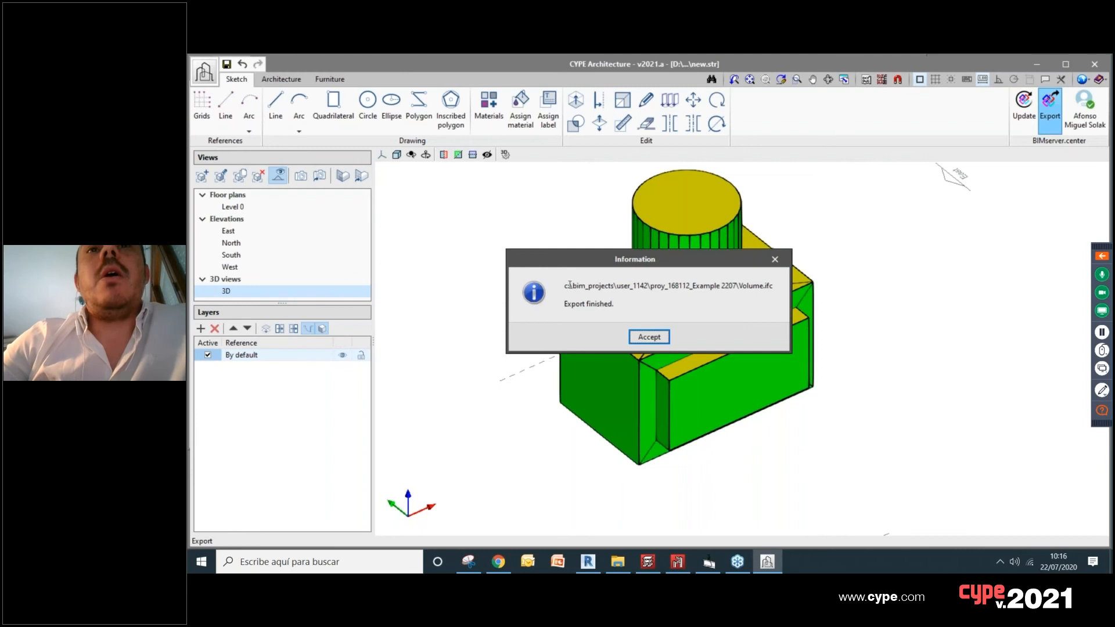
{"action": "left_click_drag", "start_coordinate": [565, 285], "coordinate": [773, 290]}
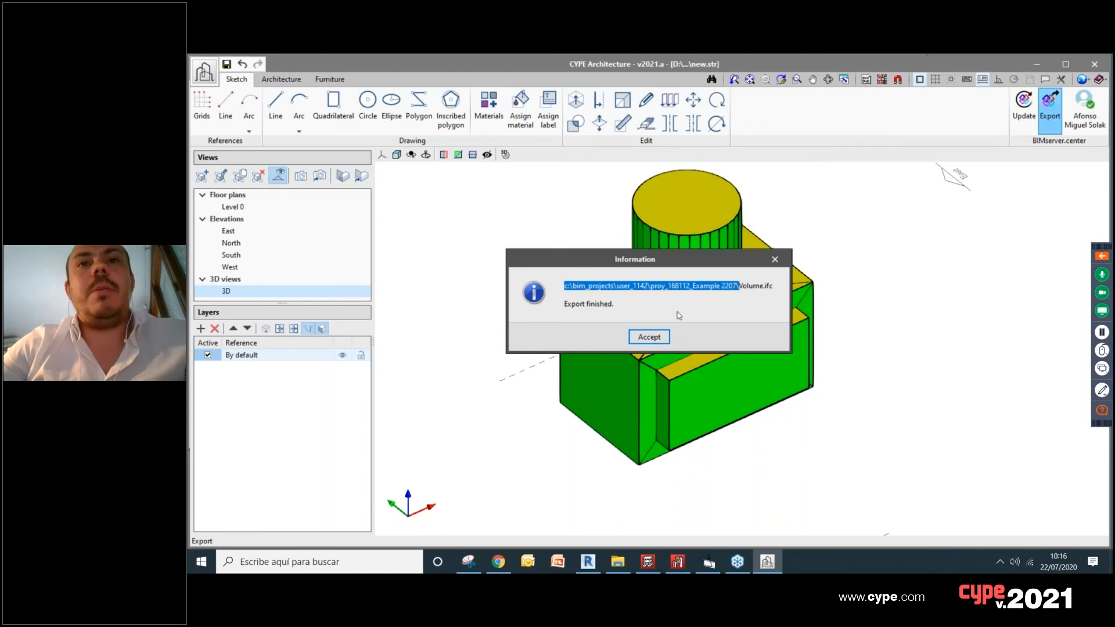
{"action": "left_click", "coordinate": [658, 338]}
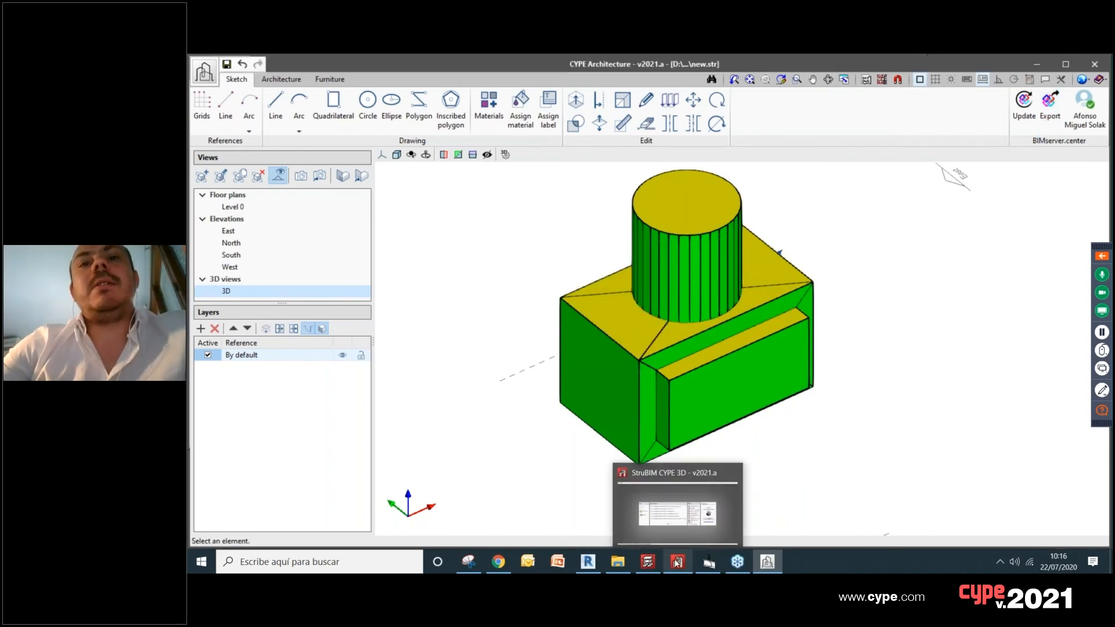
Step: Switch to Chrome and open the BIMserver.center website in a new browser tab
{"action": "left_click", "coordinate": [677, 562]}
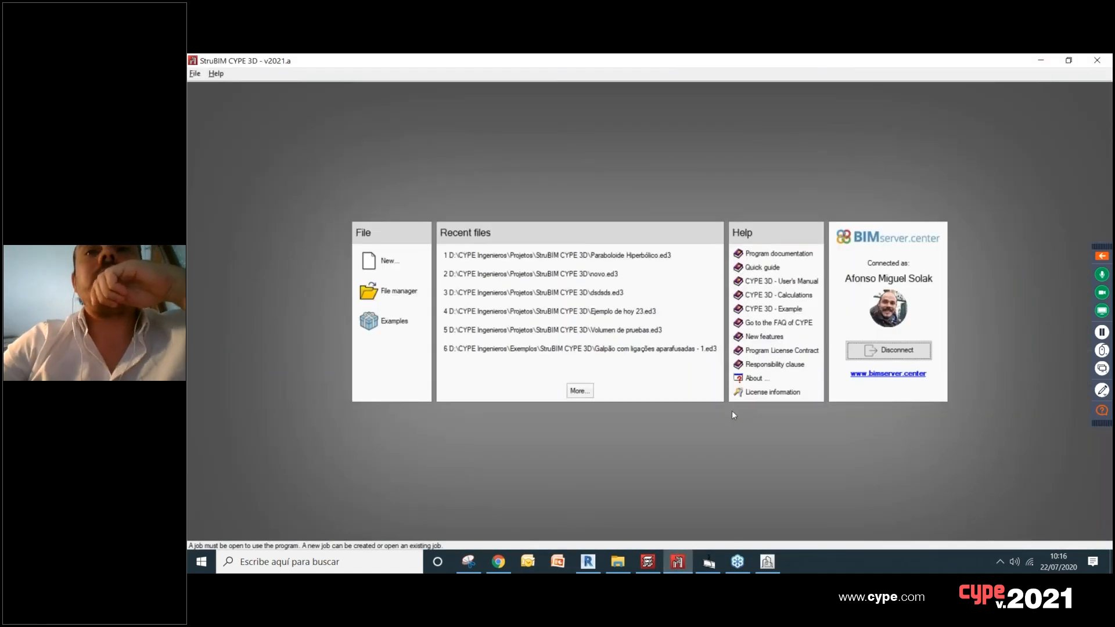
{"action": "mouse_move", "coordinate": [500, 571]}
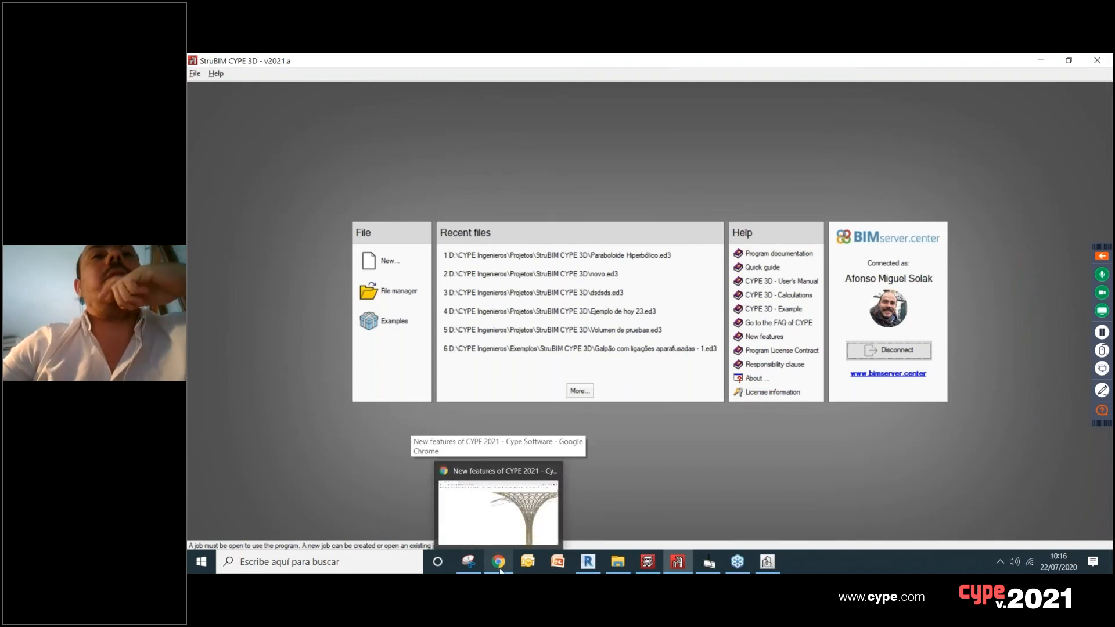
{"action": "left_click", "coordinate": [499, 511]}
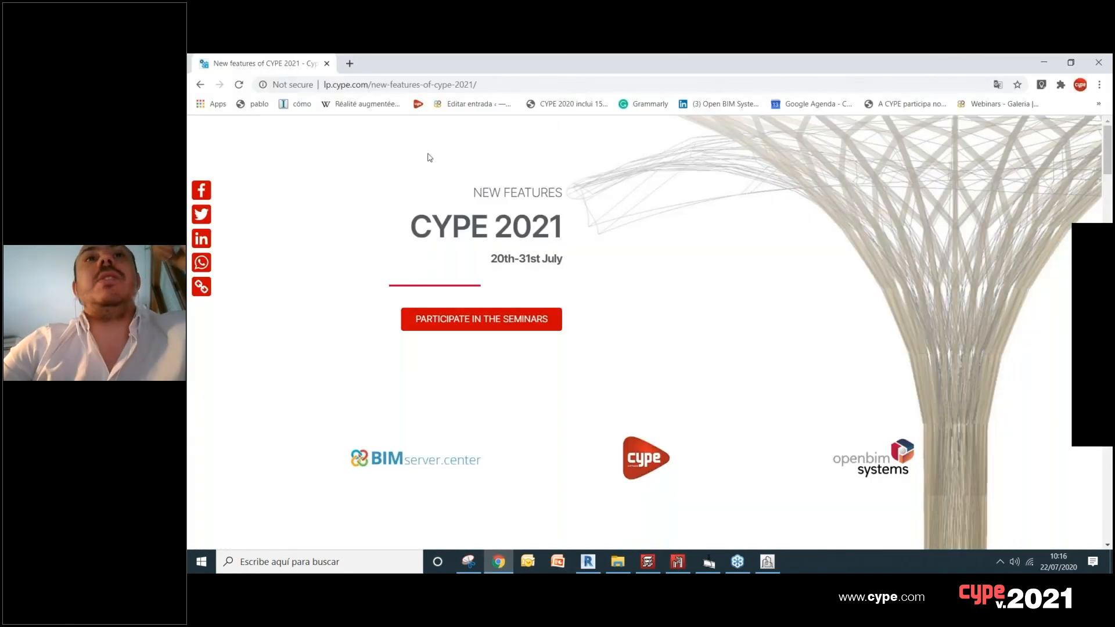
{"action": "key", "text": "ctrl+t"}
{"action": "left_click", "coordinate": [380, 90]}
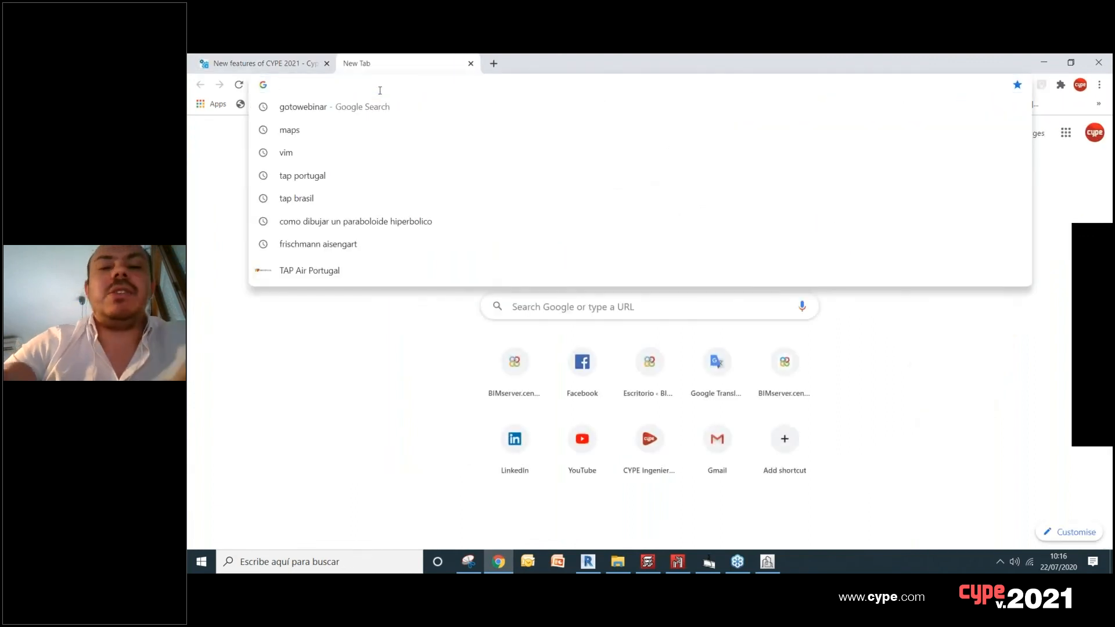
{"action": "type", "text": "bimserver.center"}
{"action": "key", "text": "Return"}
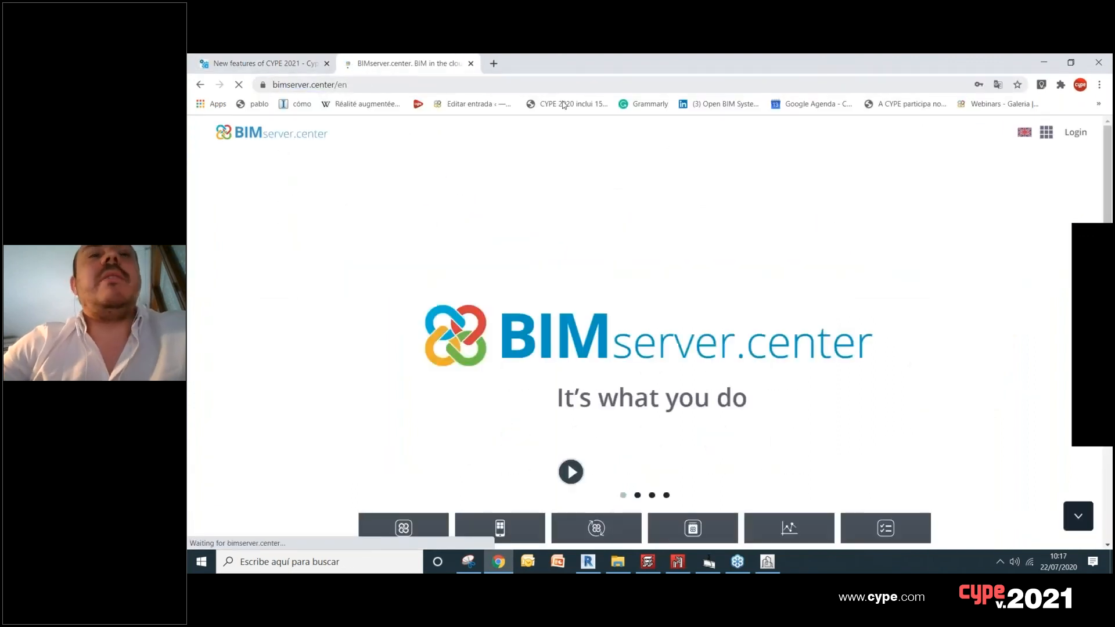
Step: Open the BIMserver.center Store and browse the applications in its Structural analysis category
{"action": "left_click", "coordinate": [381, 529]}
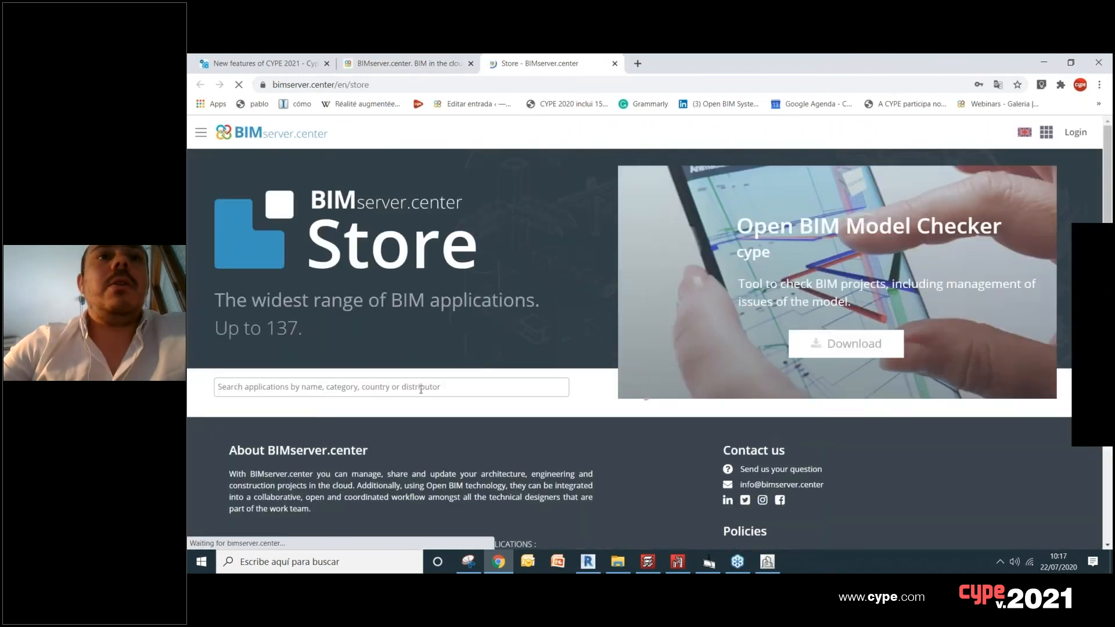
{"action": "scroll", "coordinate": [427, 372], "scroll_direction": "down", "scroll_amount": 2}
{"action": "scroll", "coordinate": [429, 362], "scroll_direction": "up", "scroll_amount": 3}
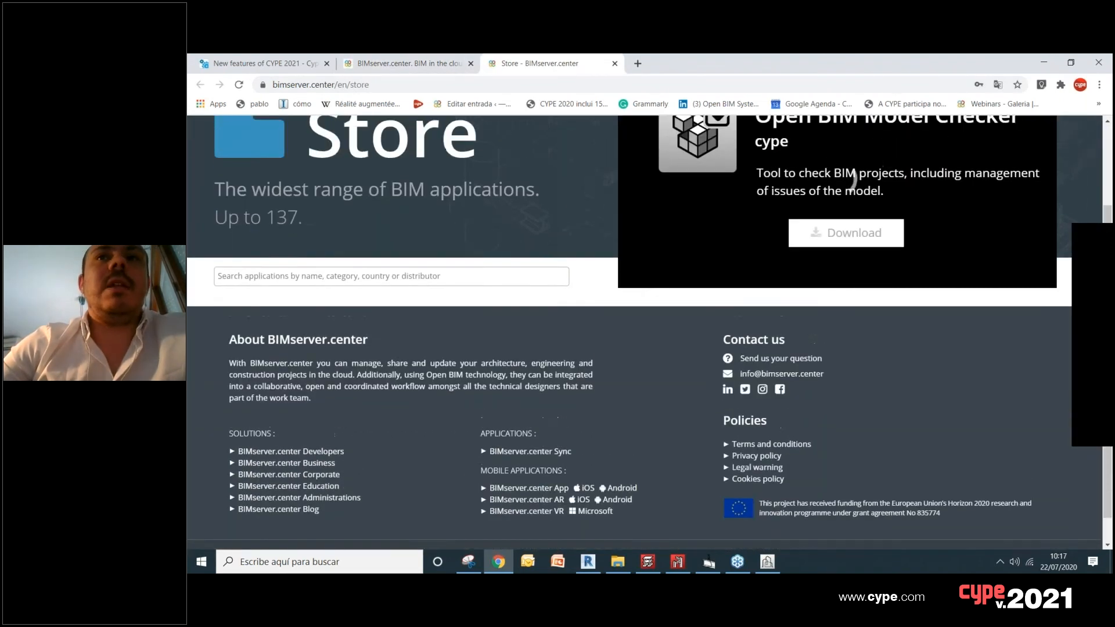
{"action": "scroll", "coordinate": [552, 353], "scroll_direction": "down", "scroll_amount": 2}
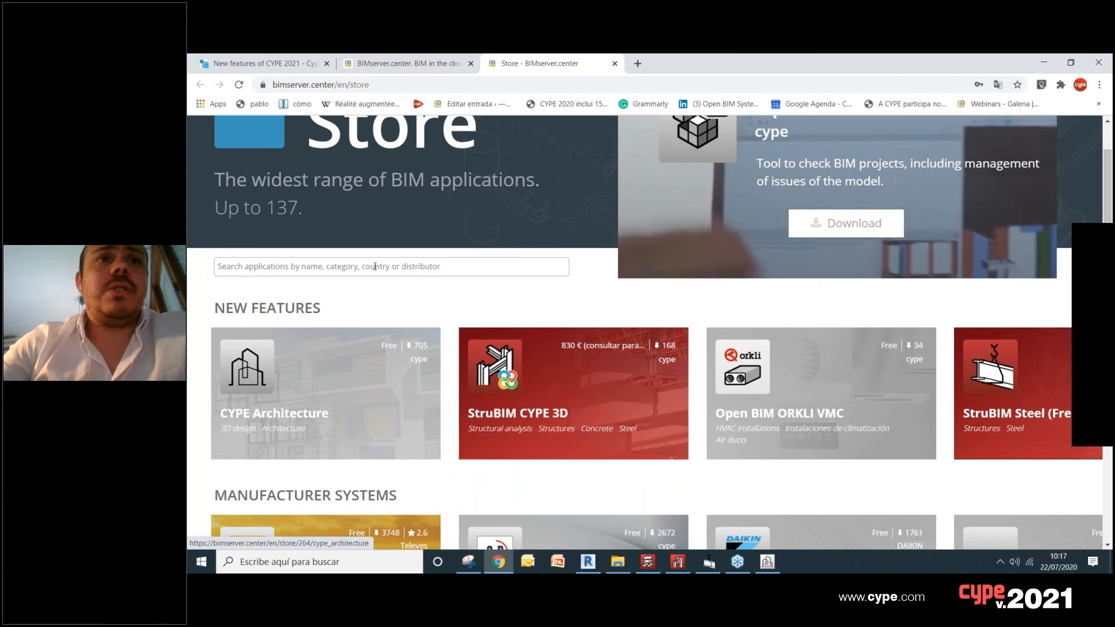
{"action": "scroll", "coordinate": [393, 271], "scroll_direction": "down", "scroll_amount": 12}
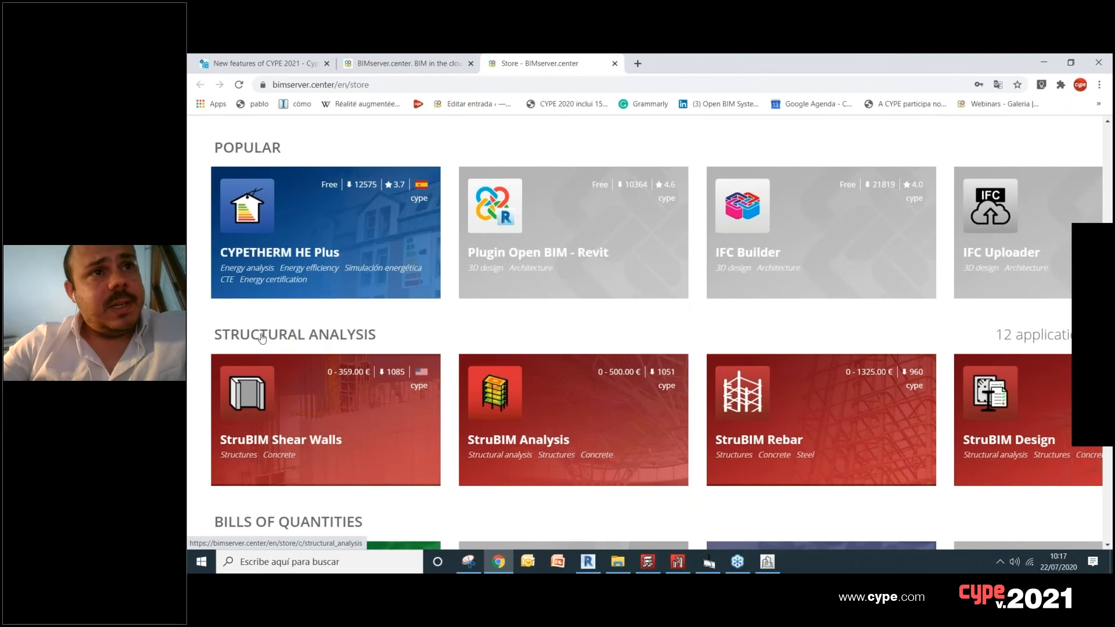
{"action": "left_click", "coordinate": [303, 338]}
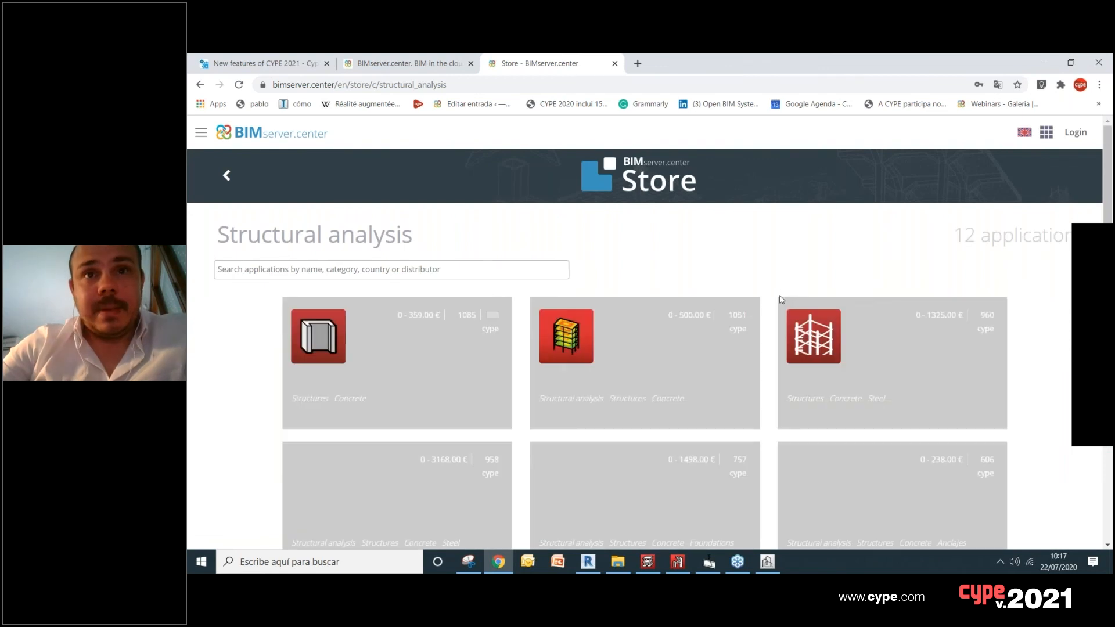
{"action": "scroll", "coordinate": [755, 305], "scroll_direction": "down", "scroll_amount": 4}
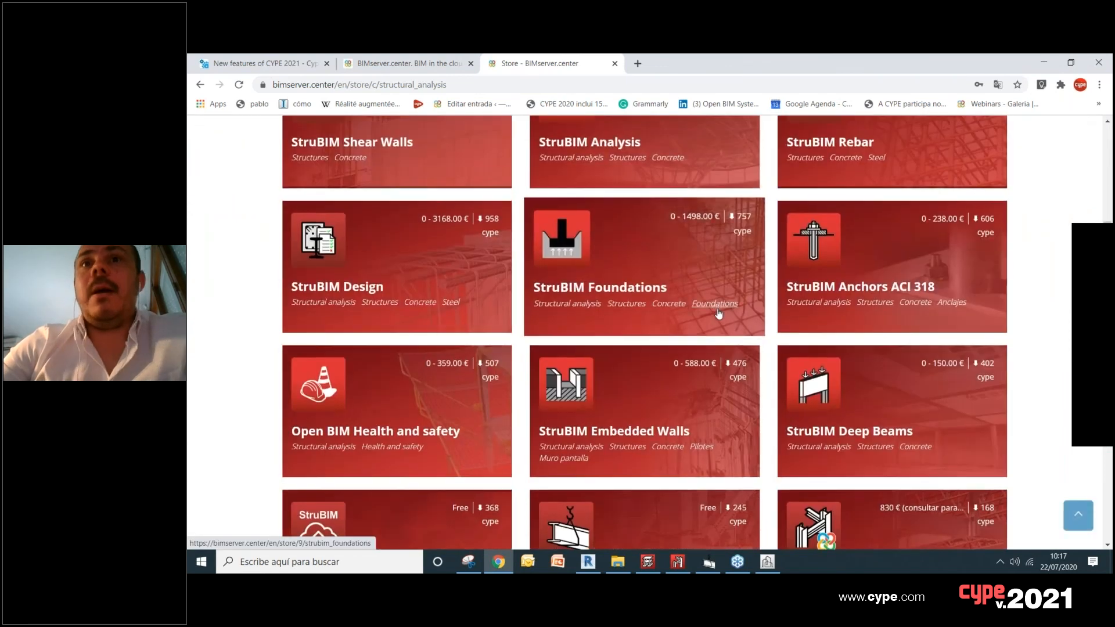
Step: Switch to StruBIM CYPE 3D and create an empty project named new, accepting the offered codes, materials and limit states
{"action": "scroll", "coordinate": [723, 317], "scroll_direction": "down", "scroll_amount": 3}
{"action": "scroll", "coordinate": [848, 426], "scroll_direction": "up", "scroll_amount": 1}
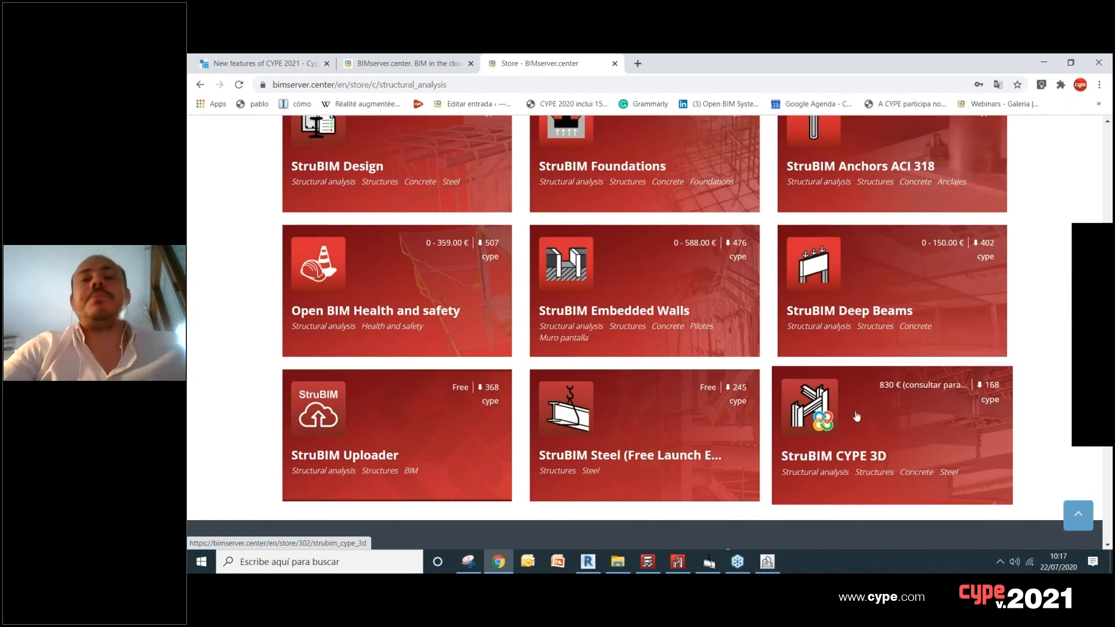
{"action": "left_click", "coordinate": [678, 562]}
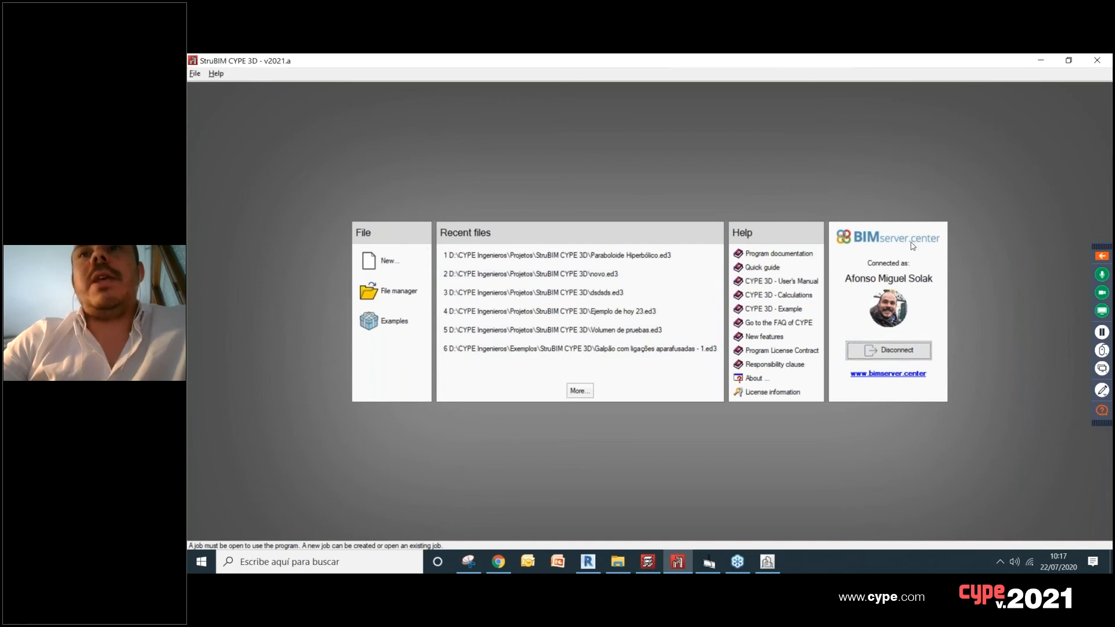
{"action": "left_click", "coordinate": [389, 262]}
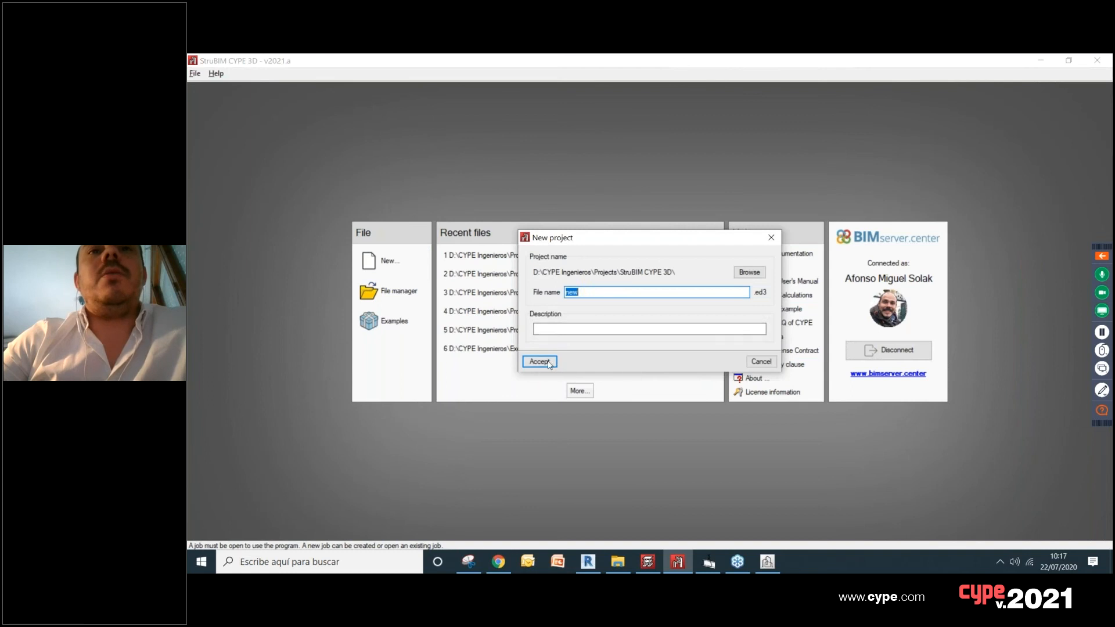
{"action": "left_click", "coordinate": [541, 361]}
{"action": "left_click", "coordinate": [568, 335]}
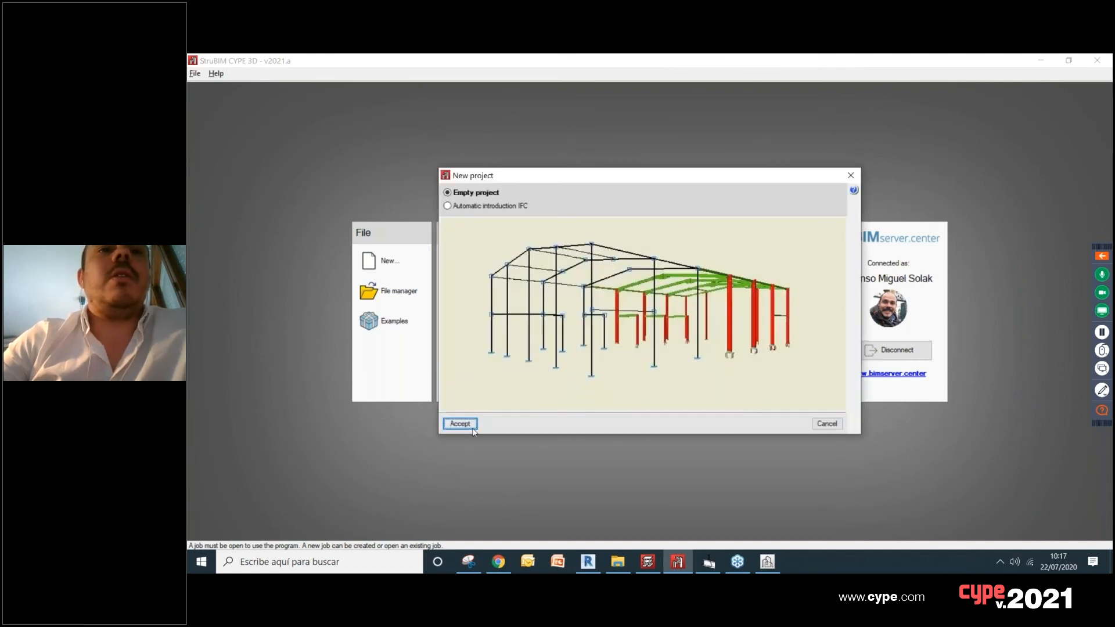
{"action": "left_click", "coordinate": [472, 425]}
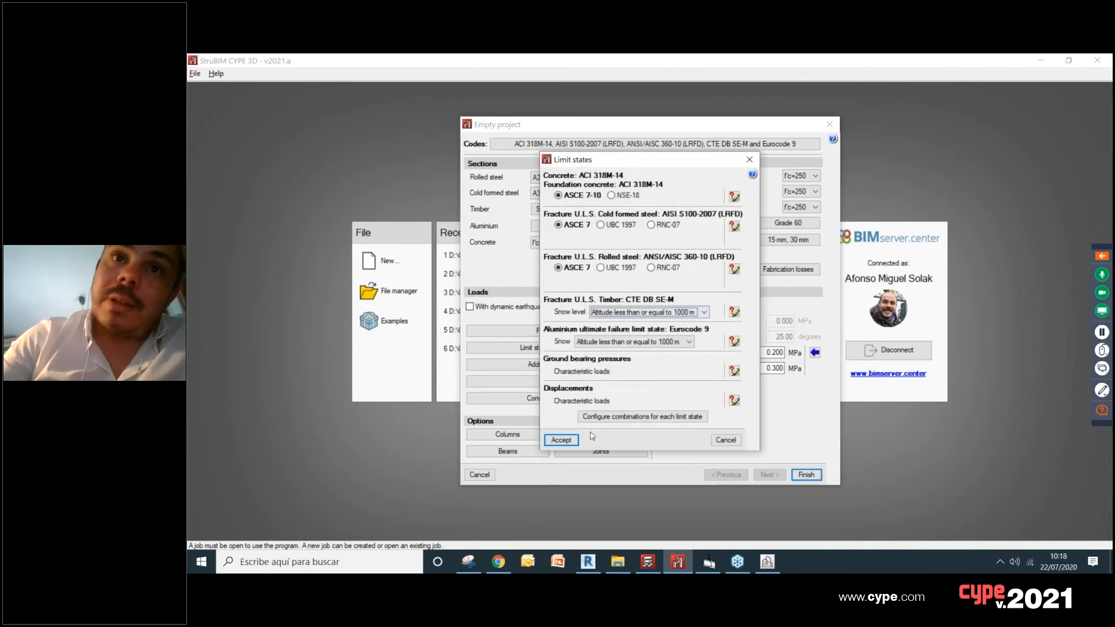
{"action": "left_click", "coordinate": [561, 440]}
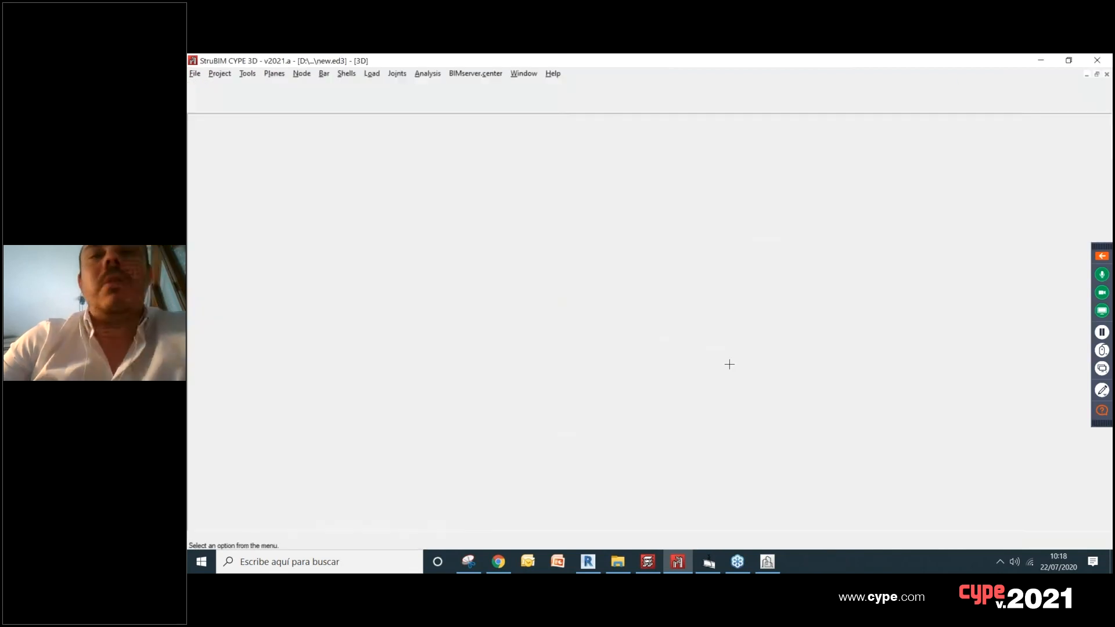
{"action": "scroll", "coordinate": [710, 352], "scroll_direction": "down", "scroll_amount": 5}
{"action": "middle_click_drag", "start_coordinate": [722, 352], "coordinate": [687, 348]}
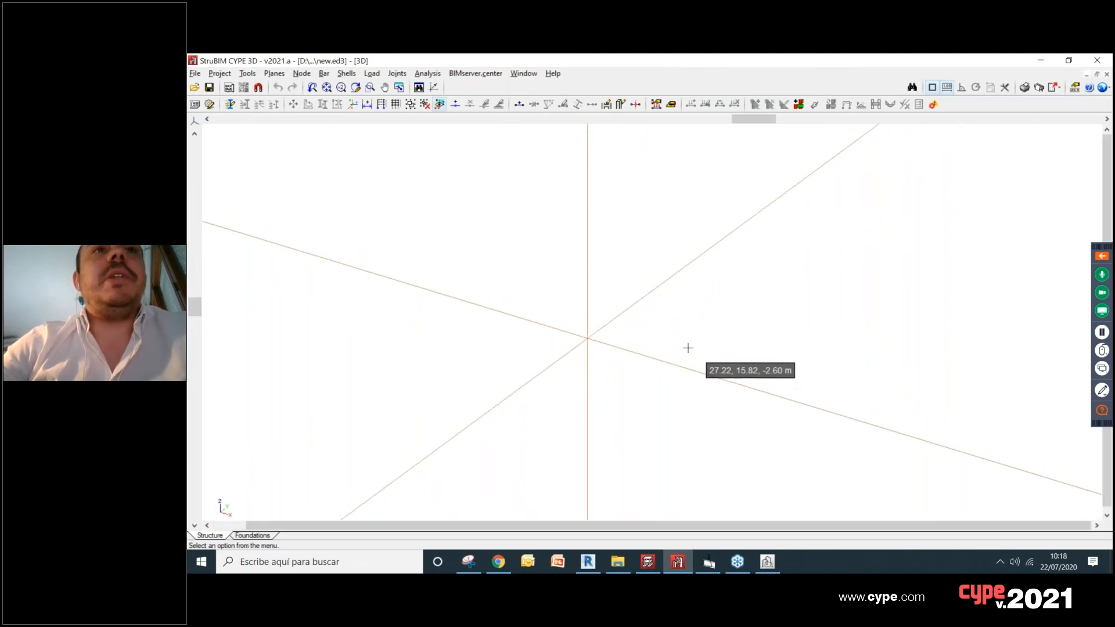
{"action": "middle_click_drag", "start_coordinate": [809, 353], "coordinate": [750, 354], "text": "shift"}
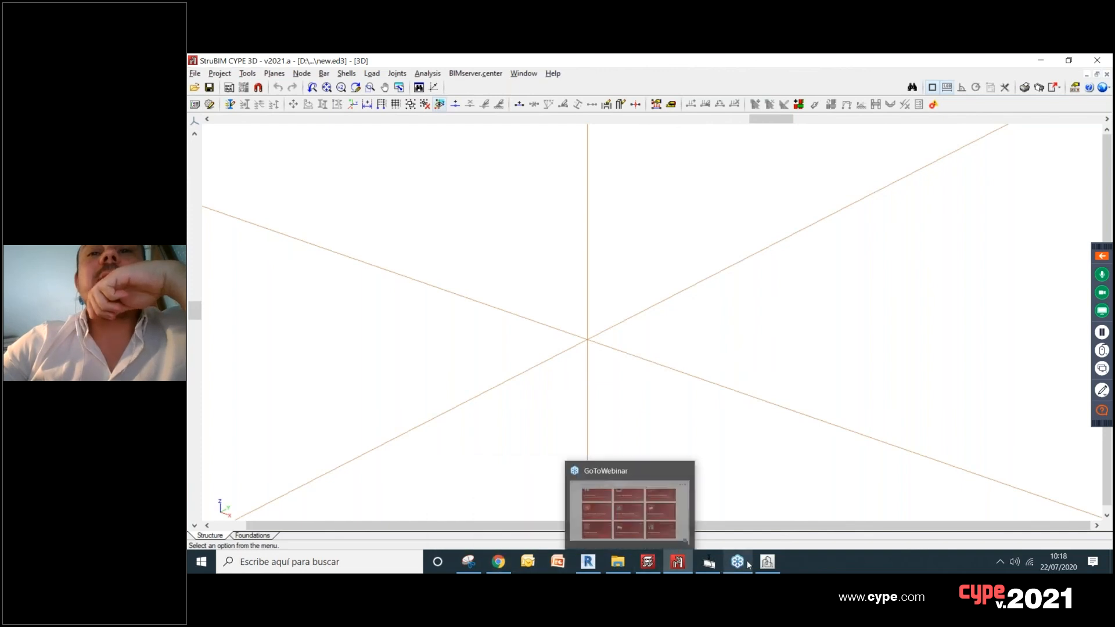
Step: Switch back to Chrome and load bimserver.center in another new browser tab
{"action": "mouse_move", "coordinate": [669, 571]}
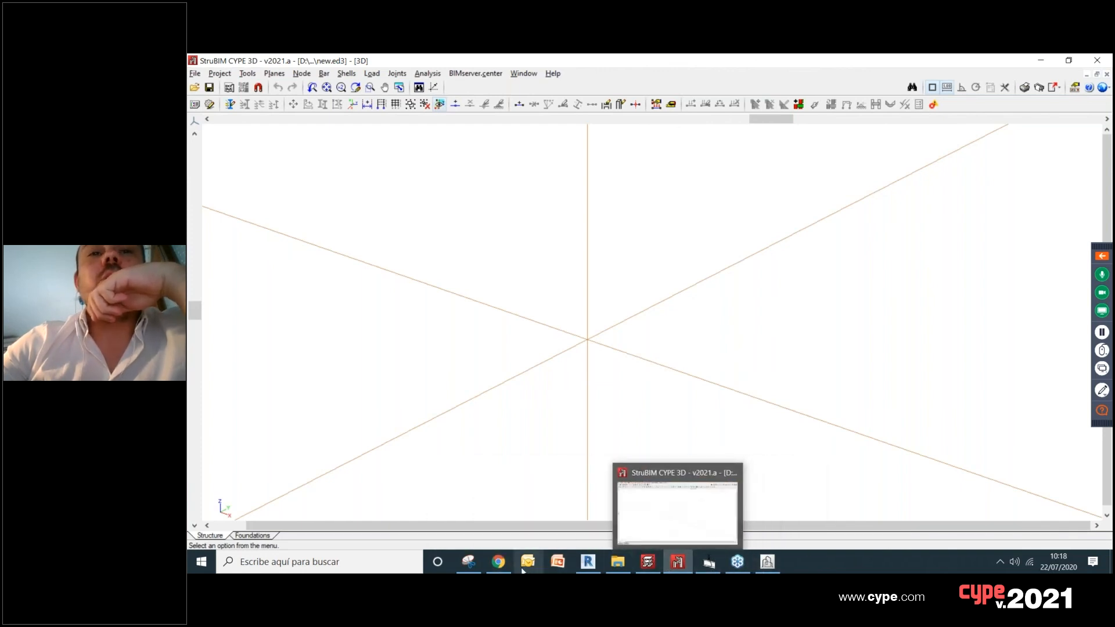
{"action": "left_click", "coordinate": [499, 562]}
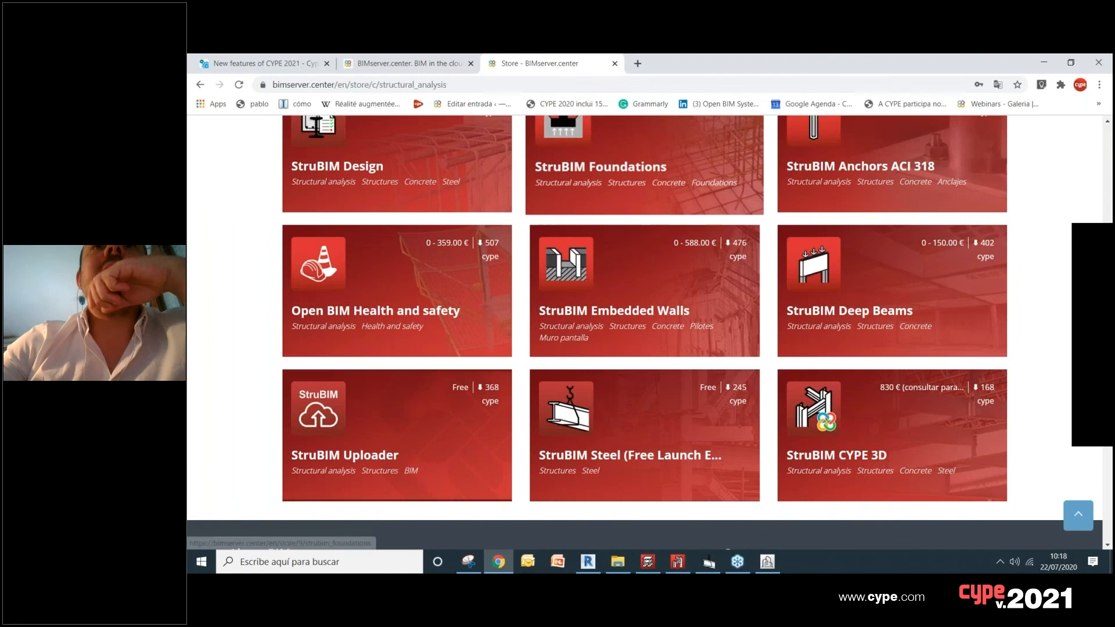
{"action": "left_click", "coordinate": [637, 63]}
{"action": "type", "text": "bimserver.center"}
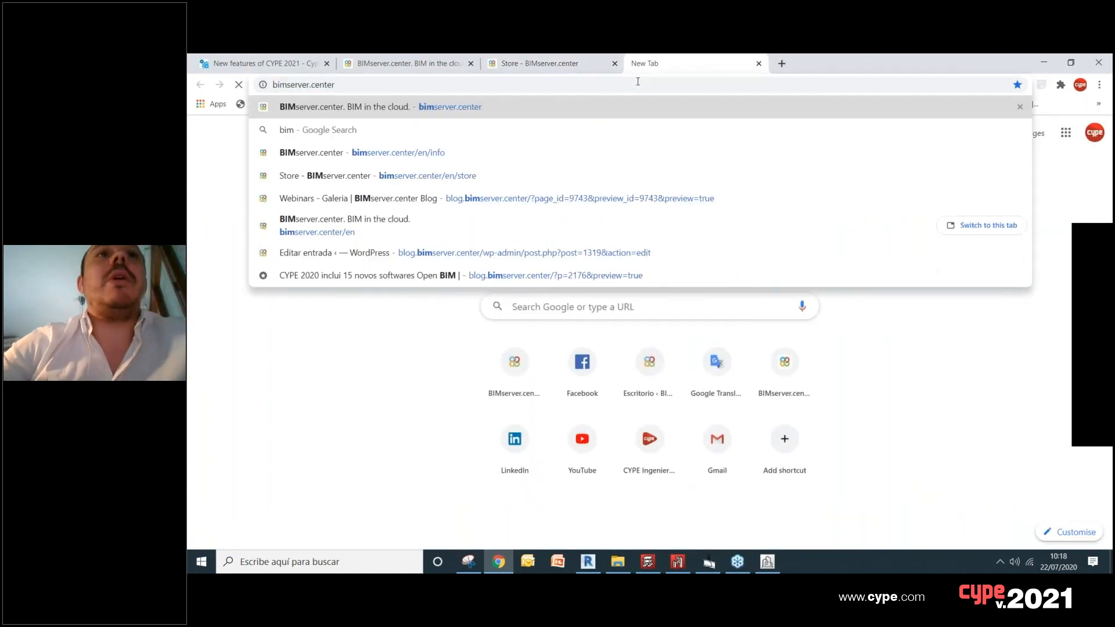
{"action": "key", "text": "Return"}
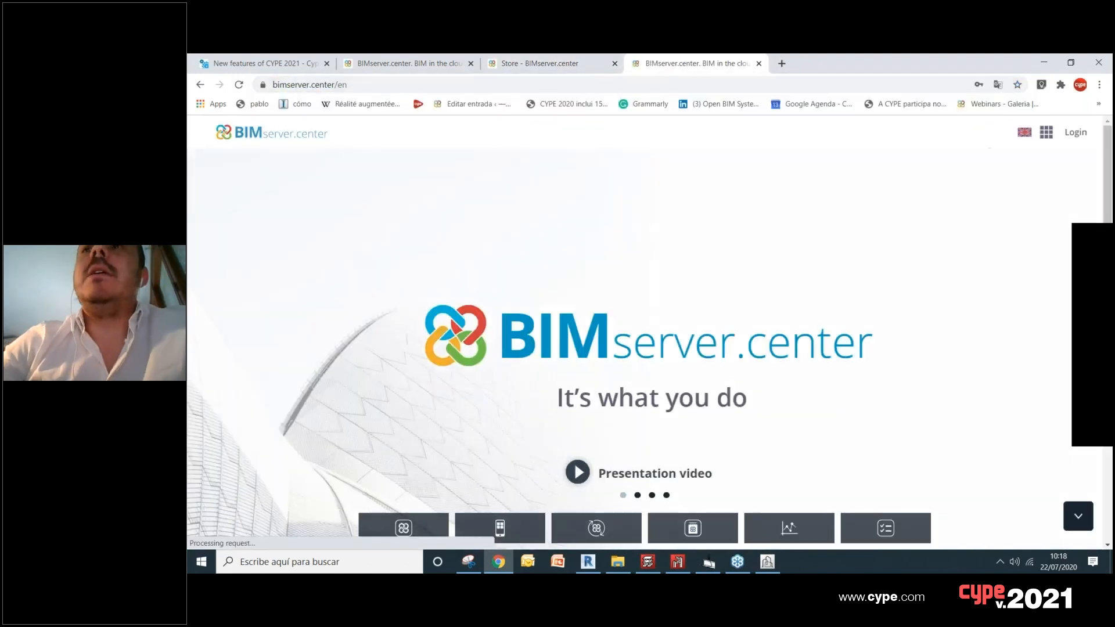
Step: Log in with the saved account e-mail and password, and open the Example 2207 project from the project list
{"action": "left_click", "coordinate": [1076, 131]}
{"action": "left_click", "coordinate": [967, 225]}
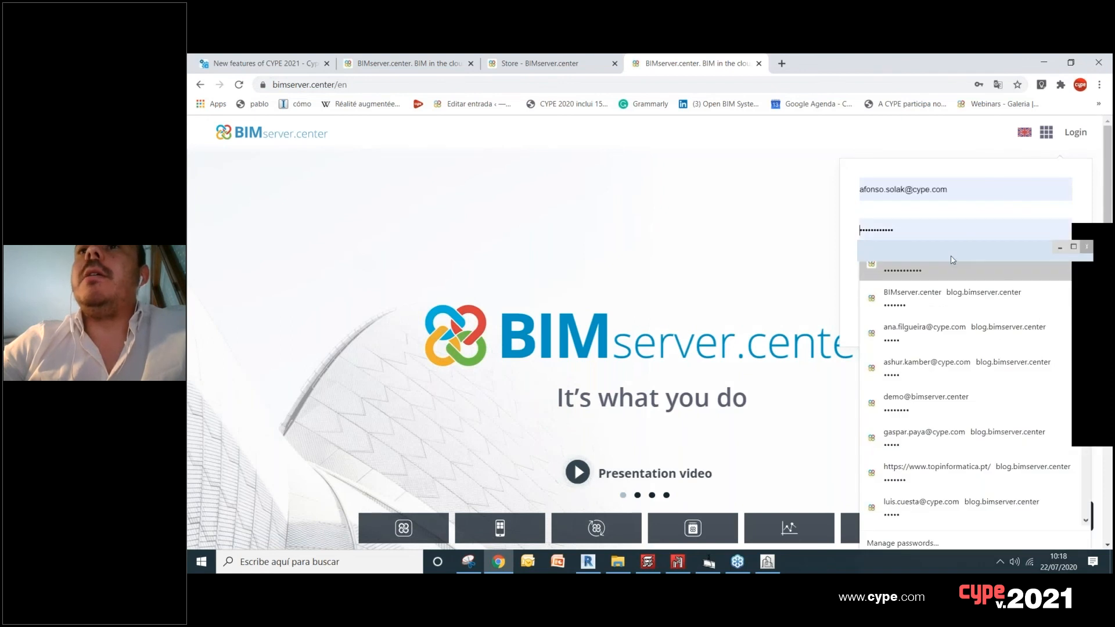
{"action": "key", "text": "Return"}
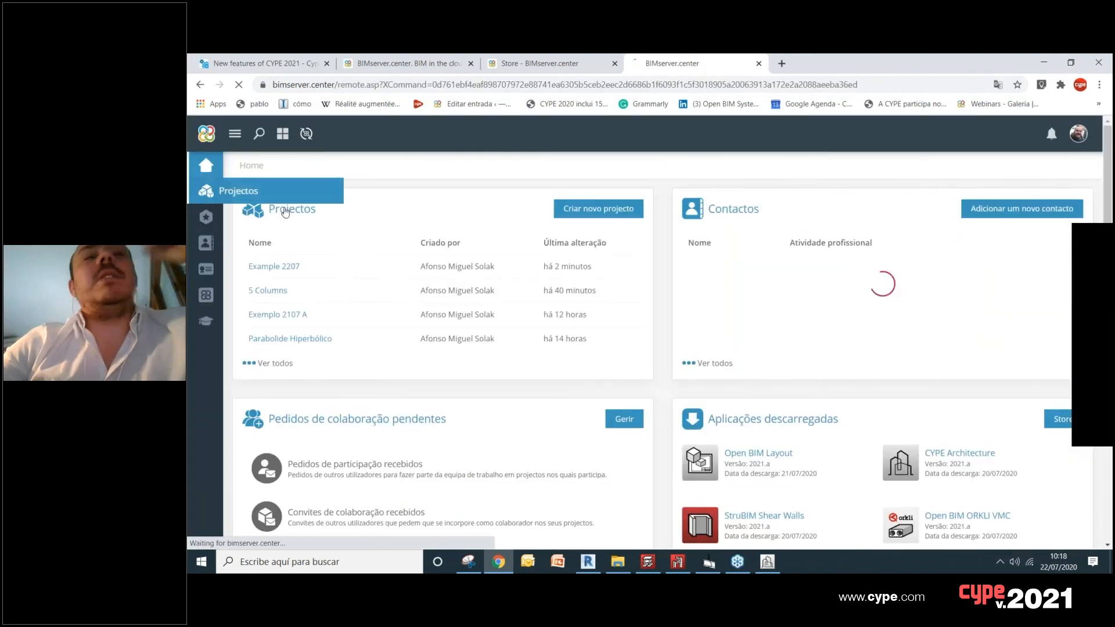
{"action": "left_click", "coordinate": [293, 214]}
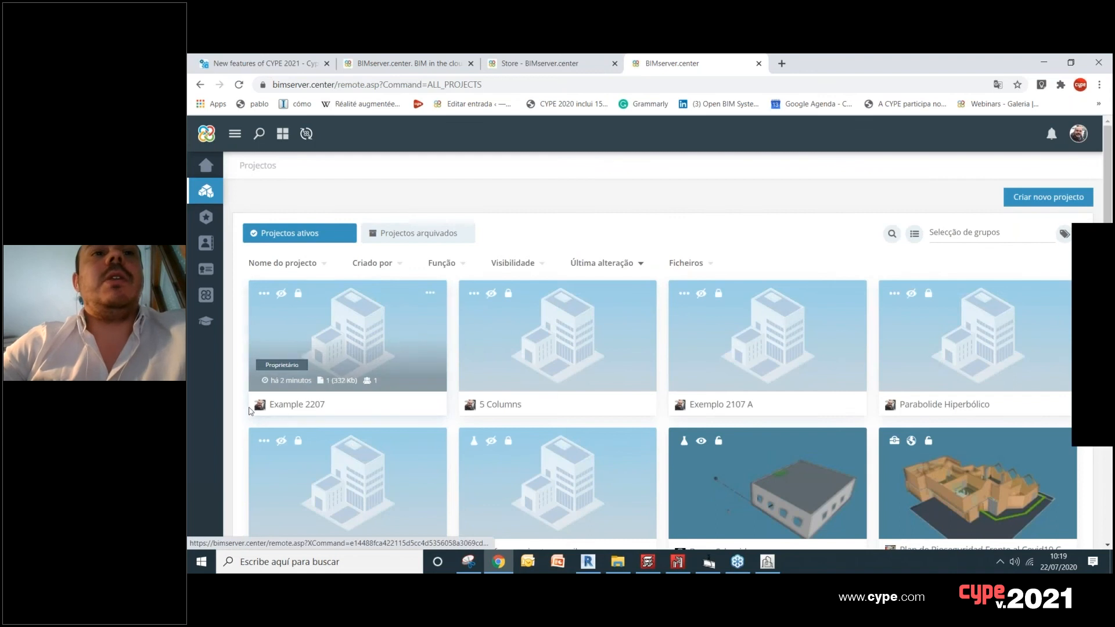
{"action": "left_click", "coordinate": [426, 312]}
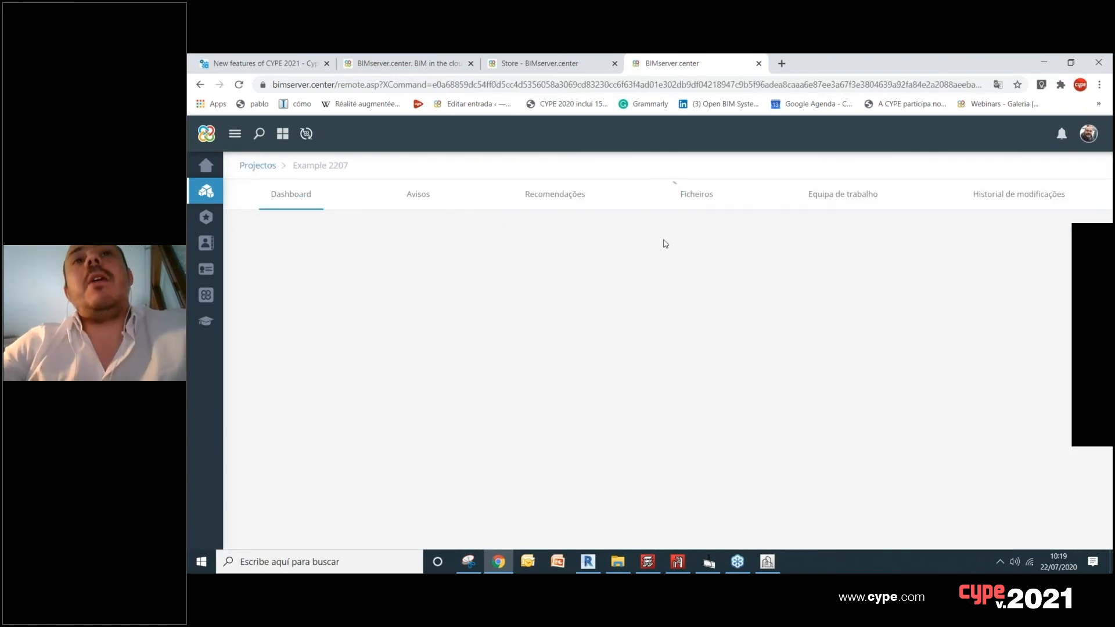
Step: Check the list of synchronised projects in BIMserver.center Sync and minimise its window
{"action": "left_click", "coordinate": [1000, 562]}
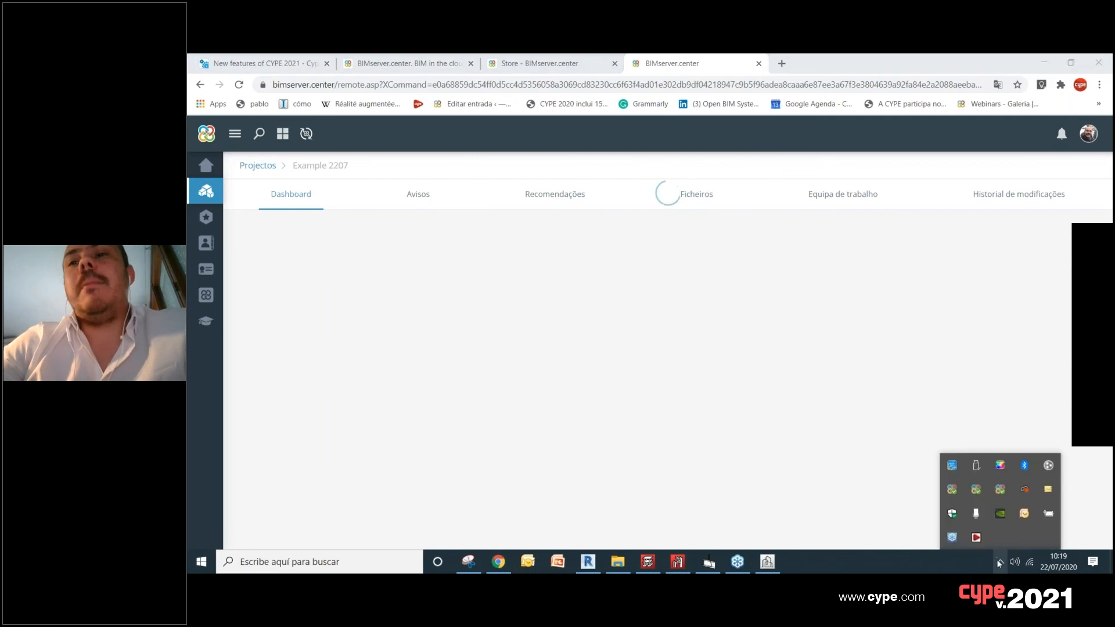
{"action": "left_click", "coordinate": [989, 490]}
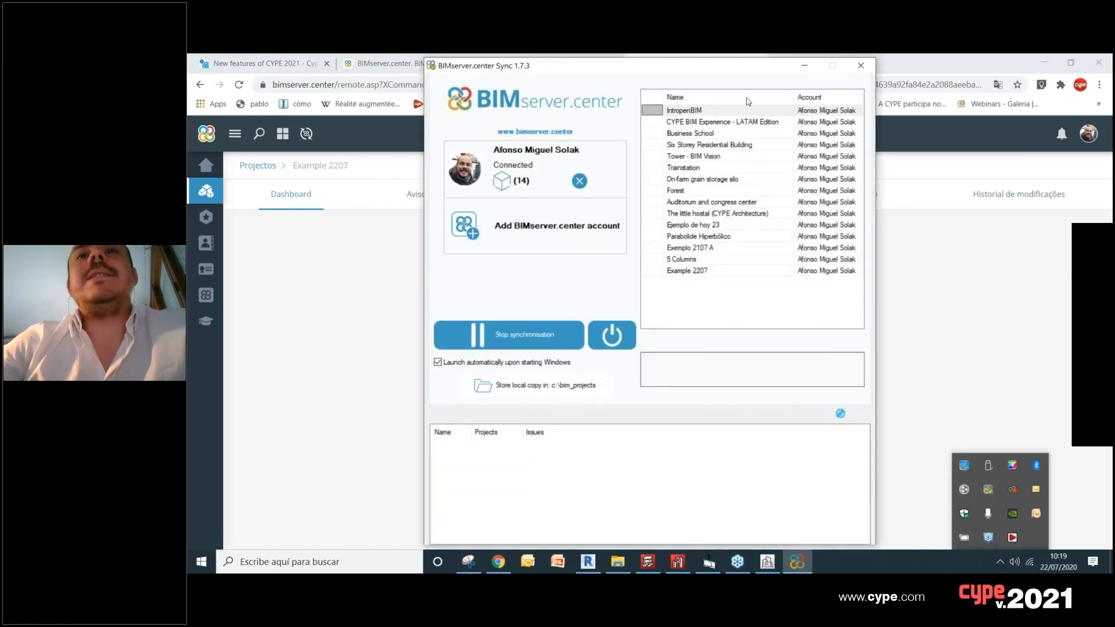
{"action": "left_click", "coordinate": [803, 70]}
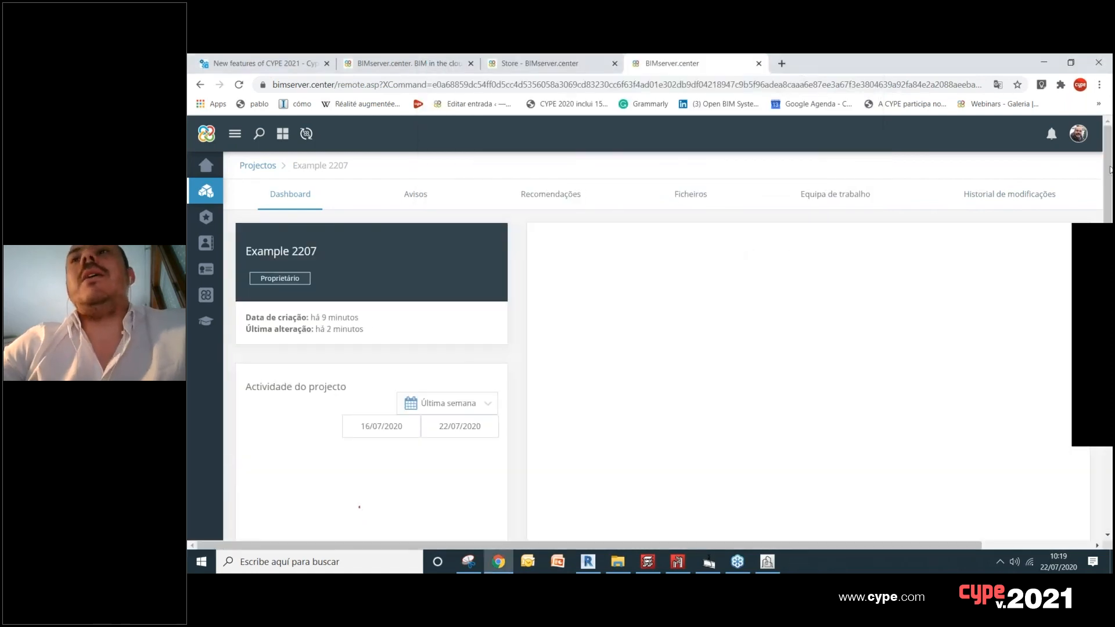
Step: Inspect the exported volume in the Example 2207 dashboard's 3D viewer and compare it with the CYPE Architecture model
{"action": "scroll", "coordinate": [1110, 170], "scroll_direction": "down", "scroll_amount": 1}
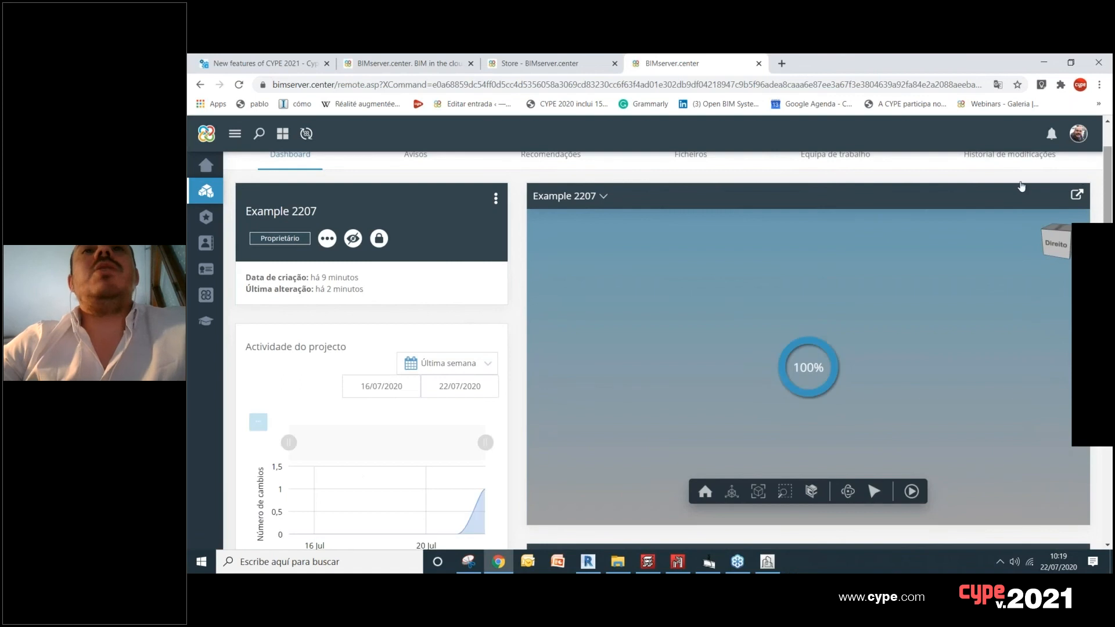
{"action": "left_click_drag", "start_coordinate": [835, 369], "coordinate": [877, 370]}
{"action": "scroll", "coordinate": [1110, 221], "scroll_direction": "down", "scroll_amount": 1}
{"action": "left_click_drag", "start_coordinate": [1110, 221], "coordinate": [961, 221]}
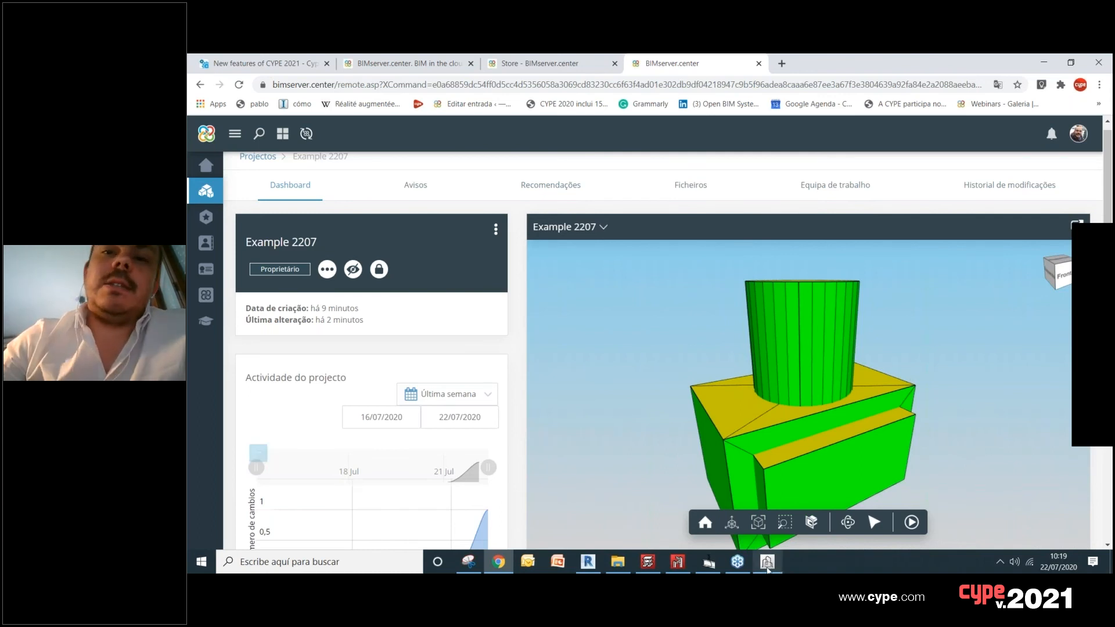
{"action": "mouse_move", "coordinate": [768, 570]}
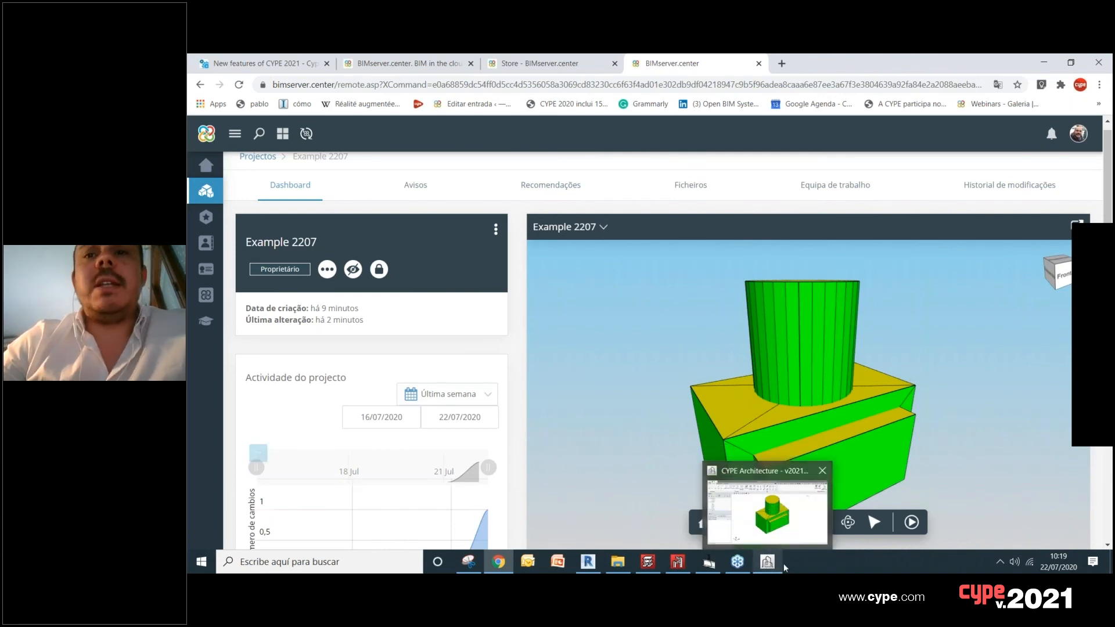
{"action": "left_click", "coordinate": [781, 530]}
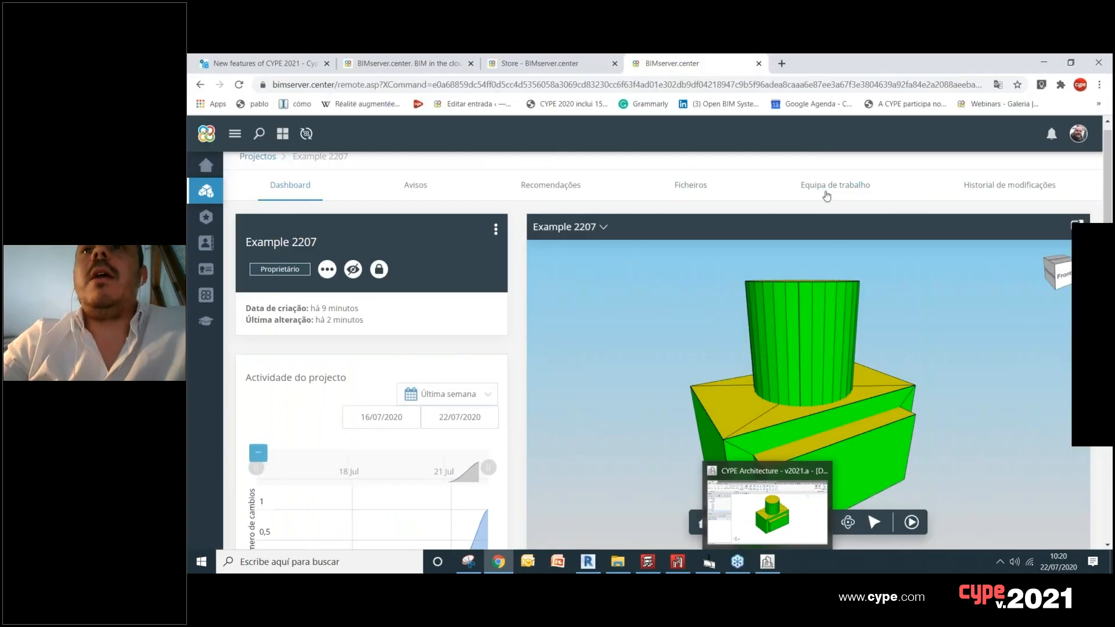
Step: Change the account language to English in the user profile preferences and save the profile
{"action": "left_click", "coordinate": [1079, 134]}
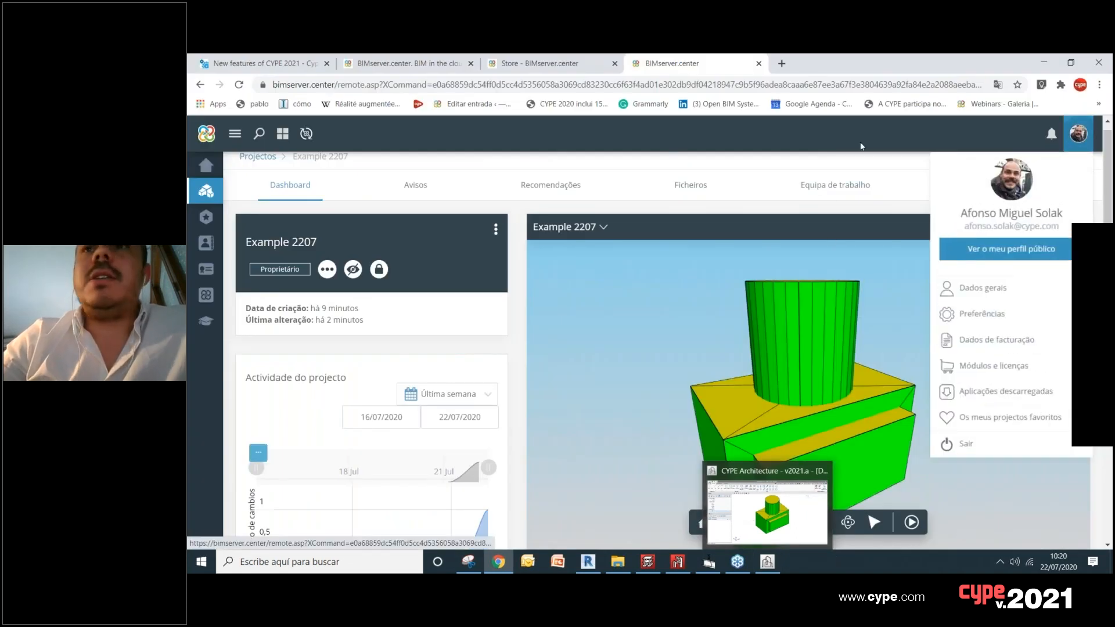
{"action": "left_click", "coordinate": [983, 319]}
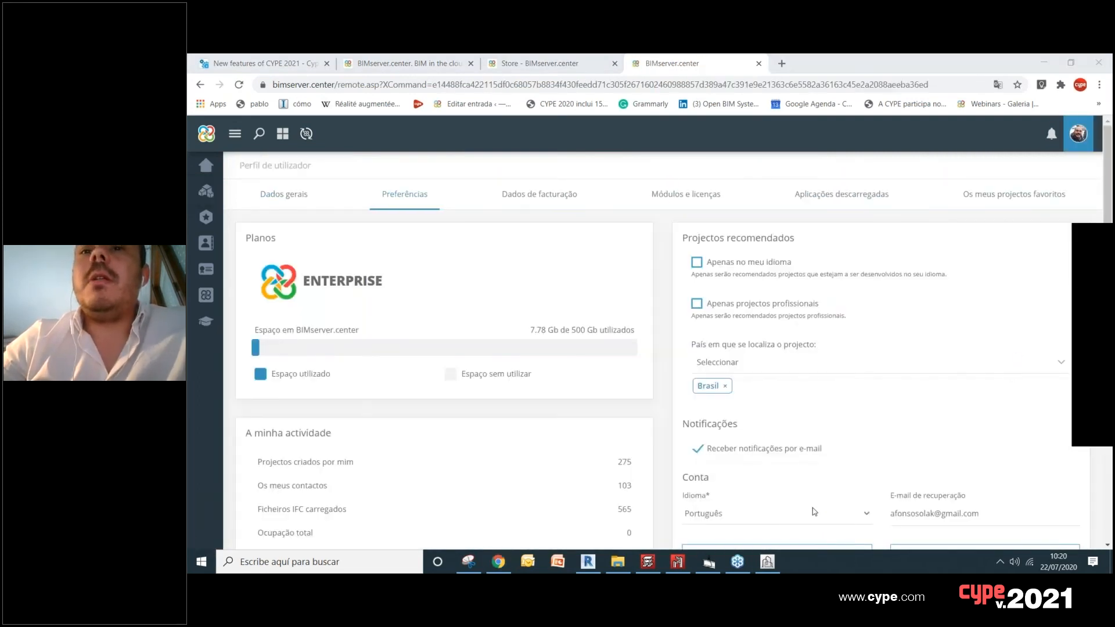
{"action": "scroll", "coordinate": [837, 438], "scroll_direction": "down", "scroll_amount": 2}
{"action": "left_click", "coordinate": [788, 398]}
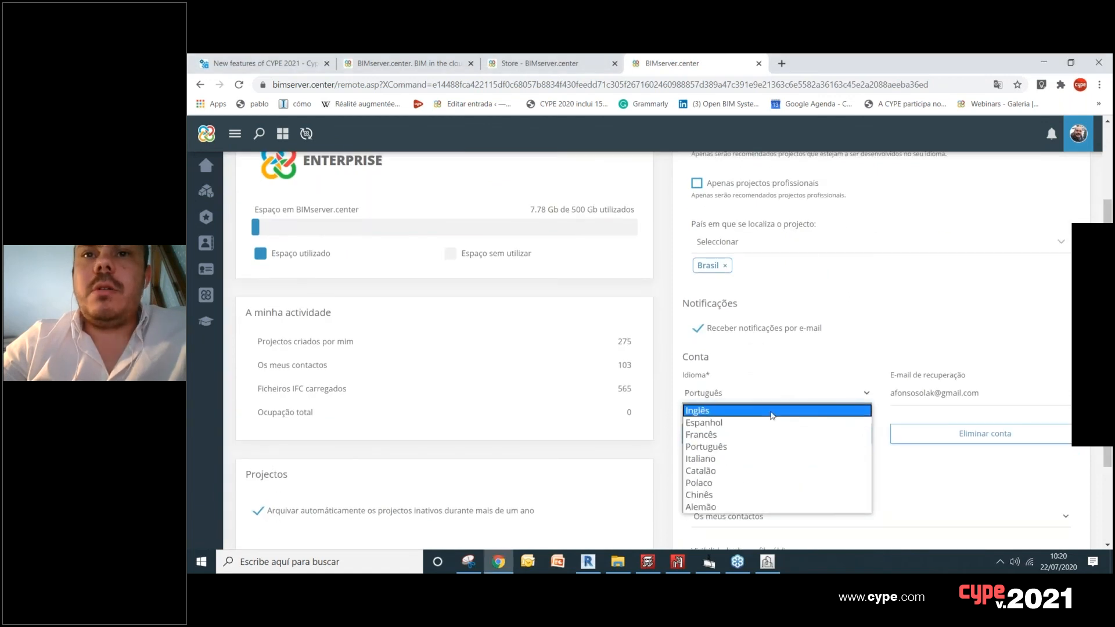
{"action": "left_click", "coordinate": [772, 411]}
{"action": "scroll", "coordinate": [837, 438], "scroll_direction": "down", "scroll_amount": 2}
{"action": "left_click", "coordinate": [881, 501]}
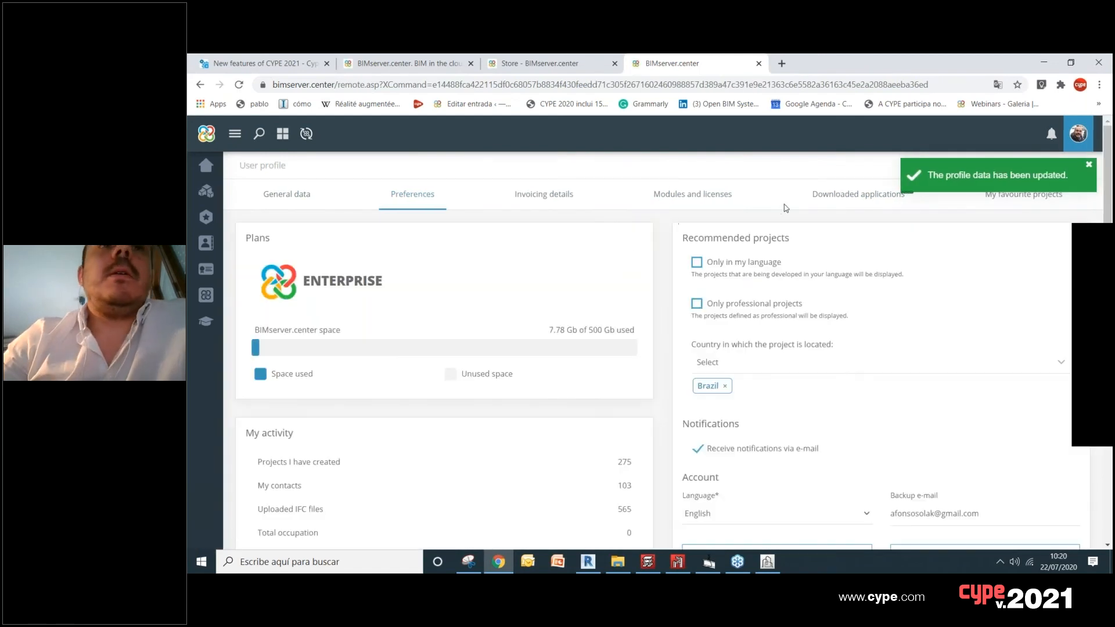
Step: Return to the active projects list and reopen the Example 2207 project
{"action": "left_click", "coordinate": [213, 196]}
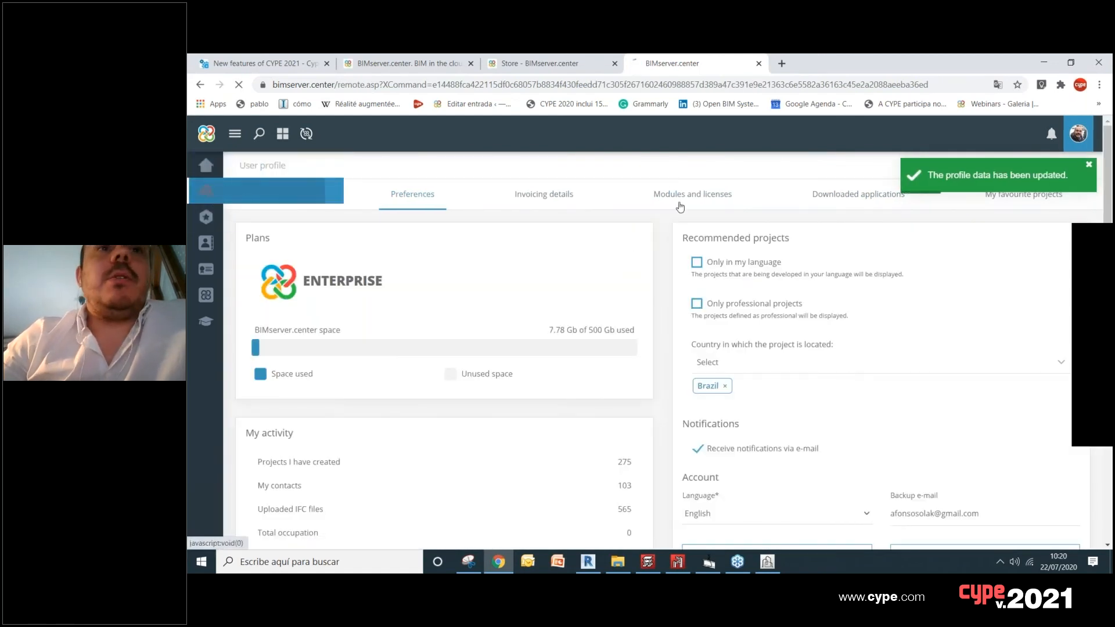
{"action": "scroll", "coordinate": [784, 311], "scroll_direction": "down", "scroll_amount": 3}
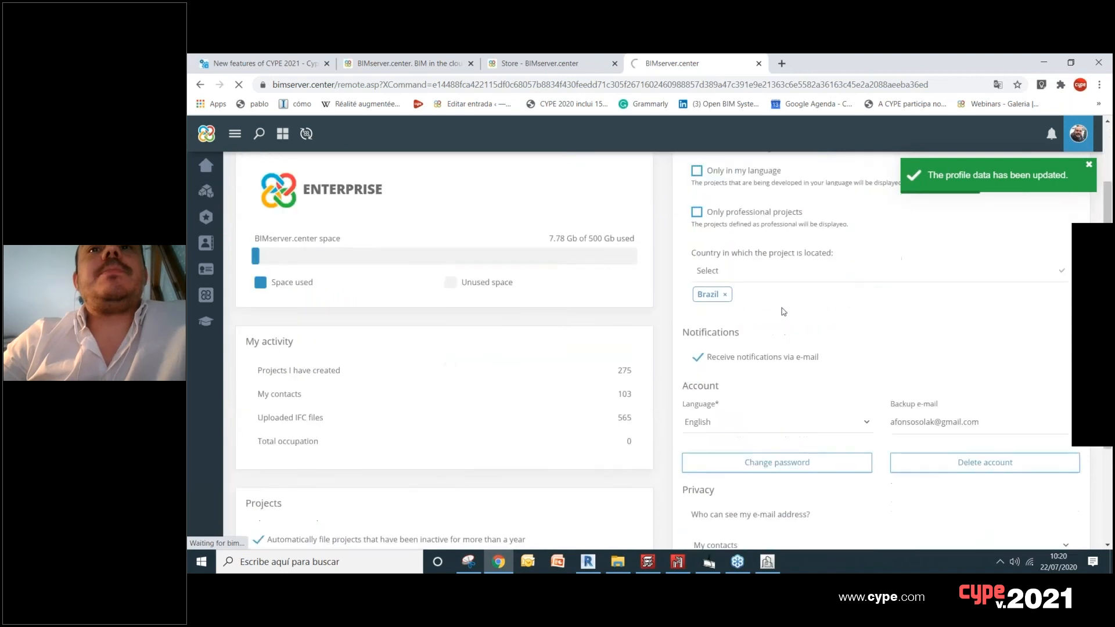
{"action": "scroll", "coordinate": [784, 304], "scroll_direction": "up", "scroll_amount": 3}
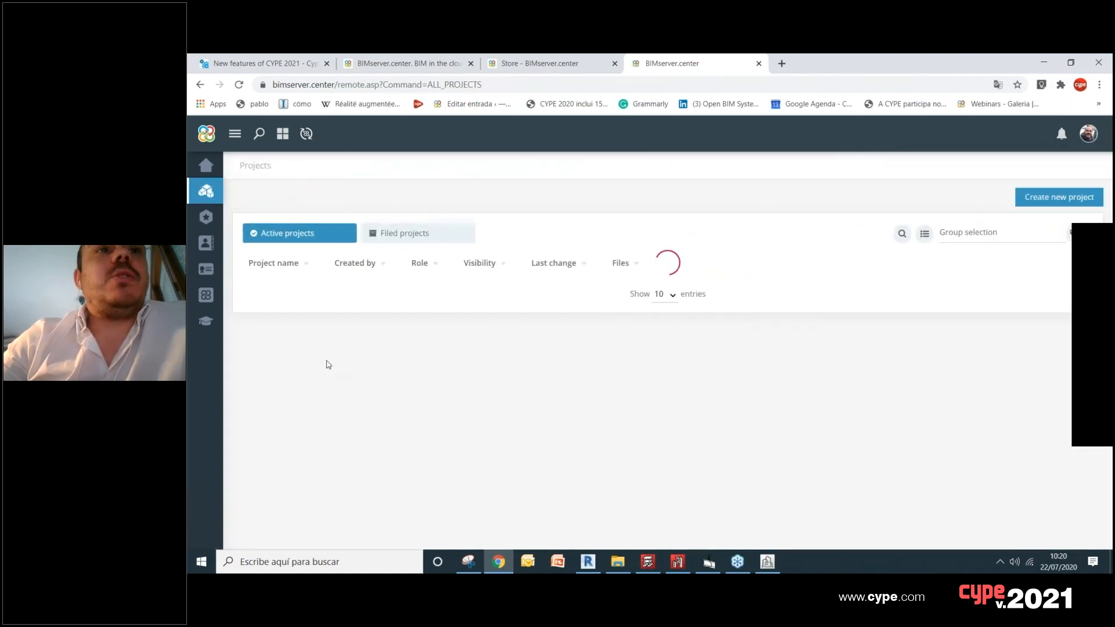
{"action": "left_click", "coordinate": [372, 327]}
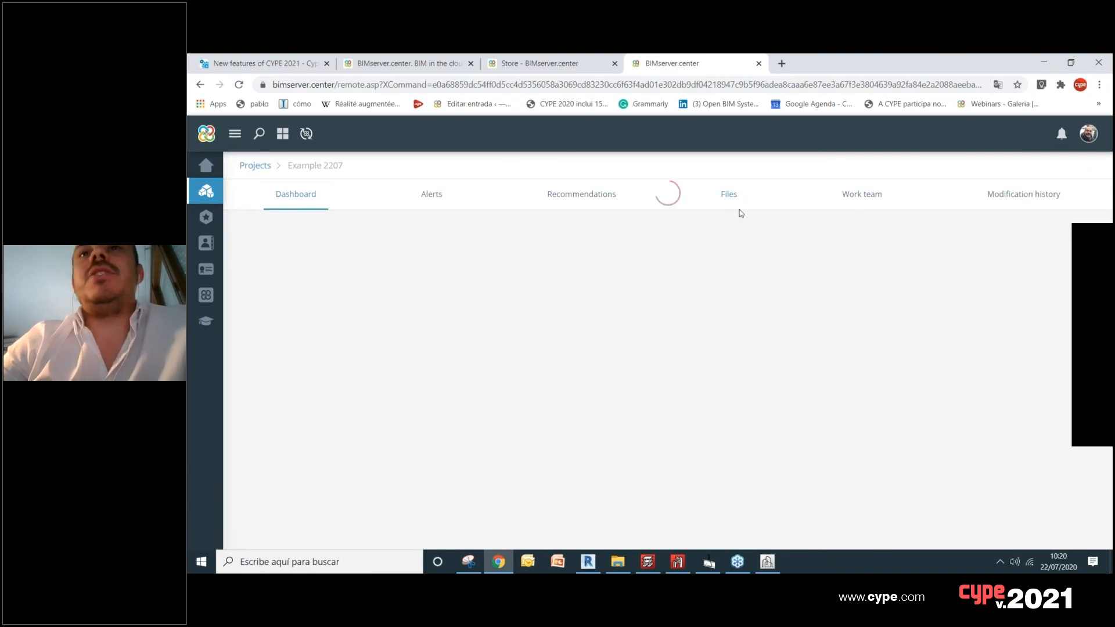
Step: Show the project's files and examine the files contained in the Volume export
{"action": "left_click", "coordinate": [737, 195]}
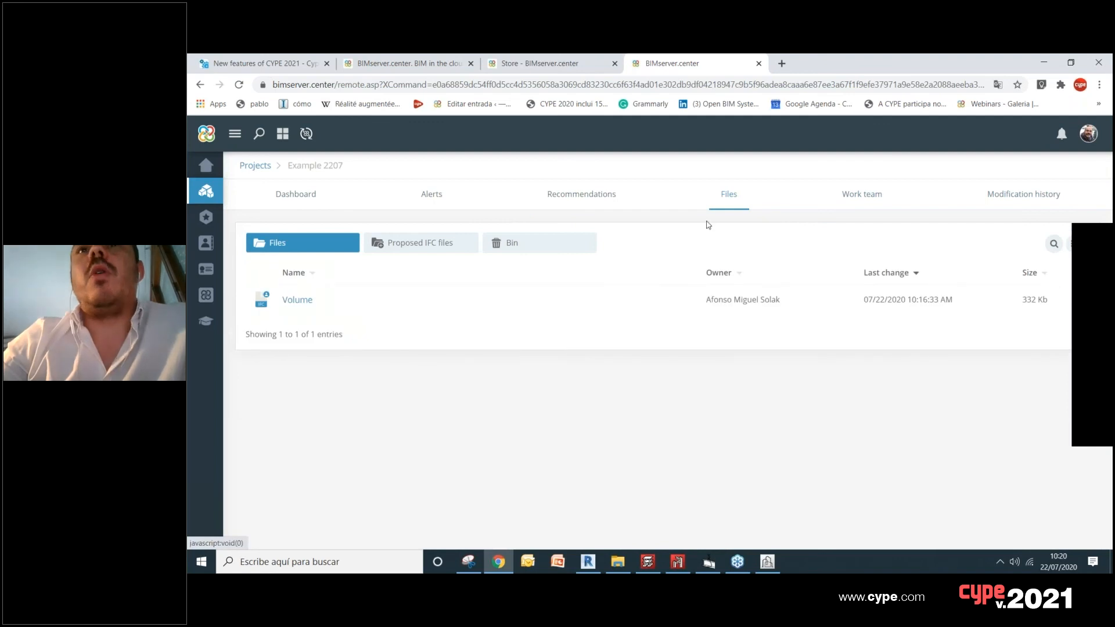
{"action": "left_click", "coordinate": [297, 302]}
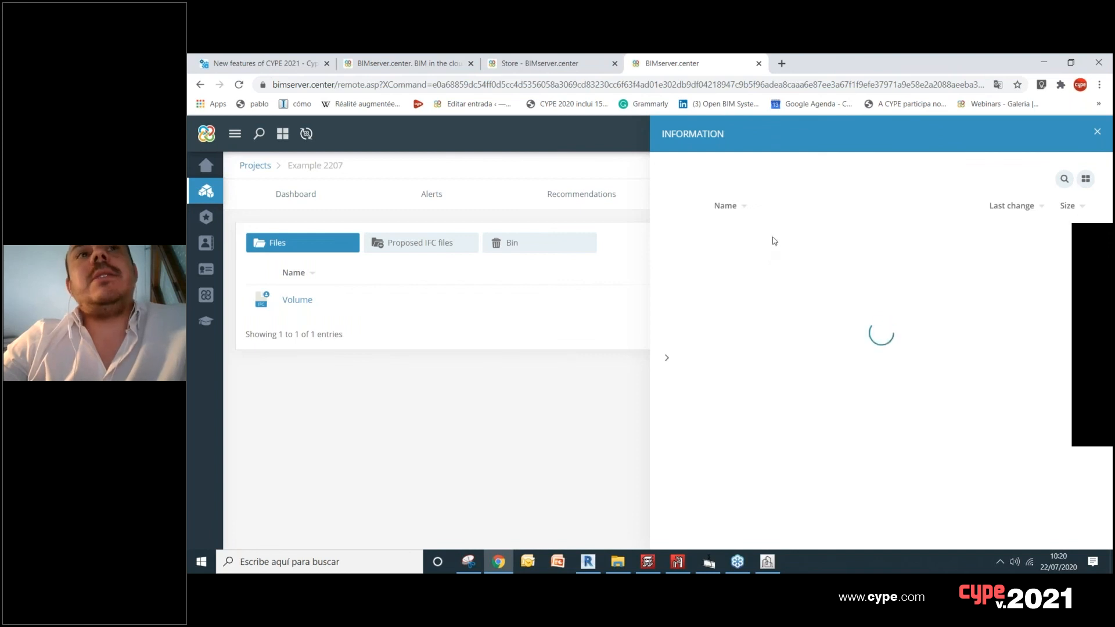
{"action": "scroll", "coordinate": [777, 285], "scroll_direction": "down", "scroll_amount": 2}
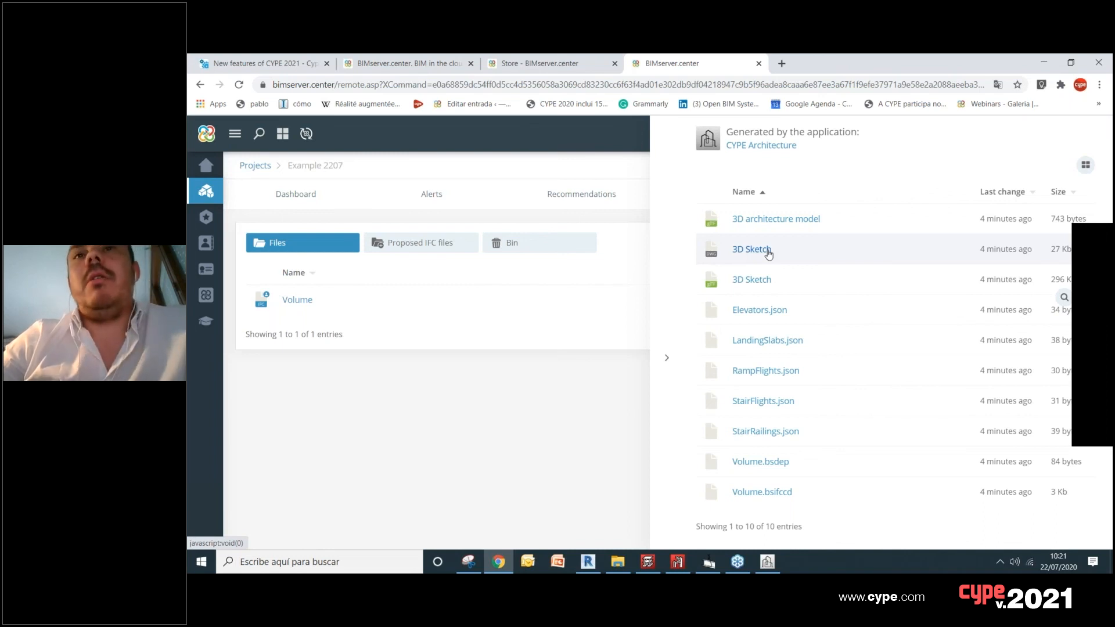
Step: Check in BIMserver.center Sync which folder stores the local copy of the projects, leaving the location as it is
{"action": "left_click", "coordinate": [999, 562]}
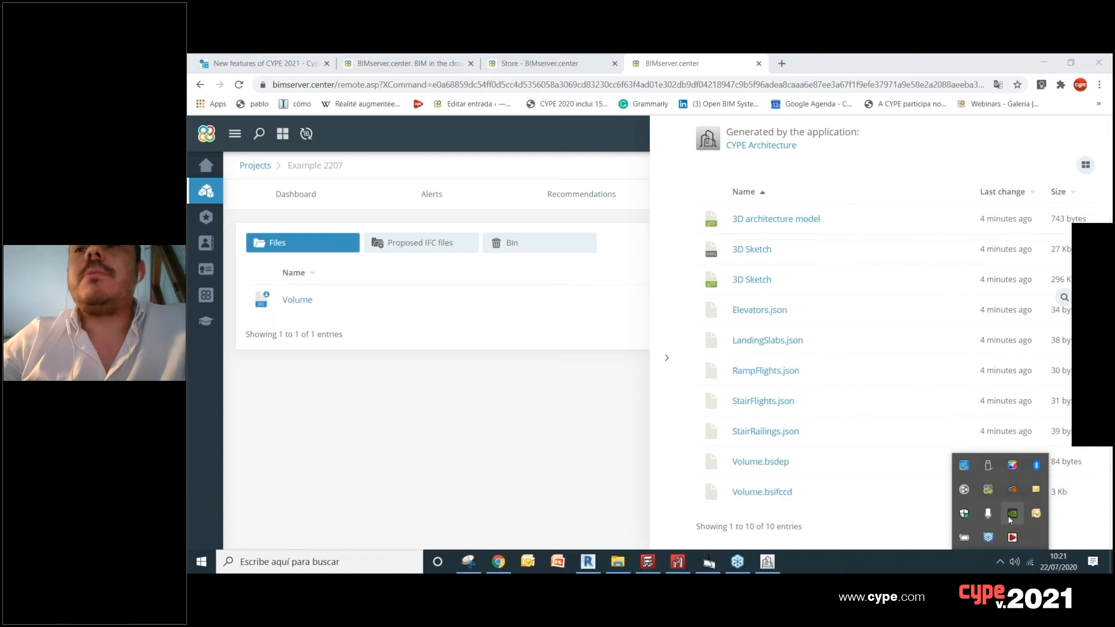
{"action": "left_click", "coordinate": [988, 490]}
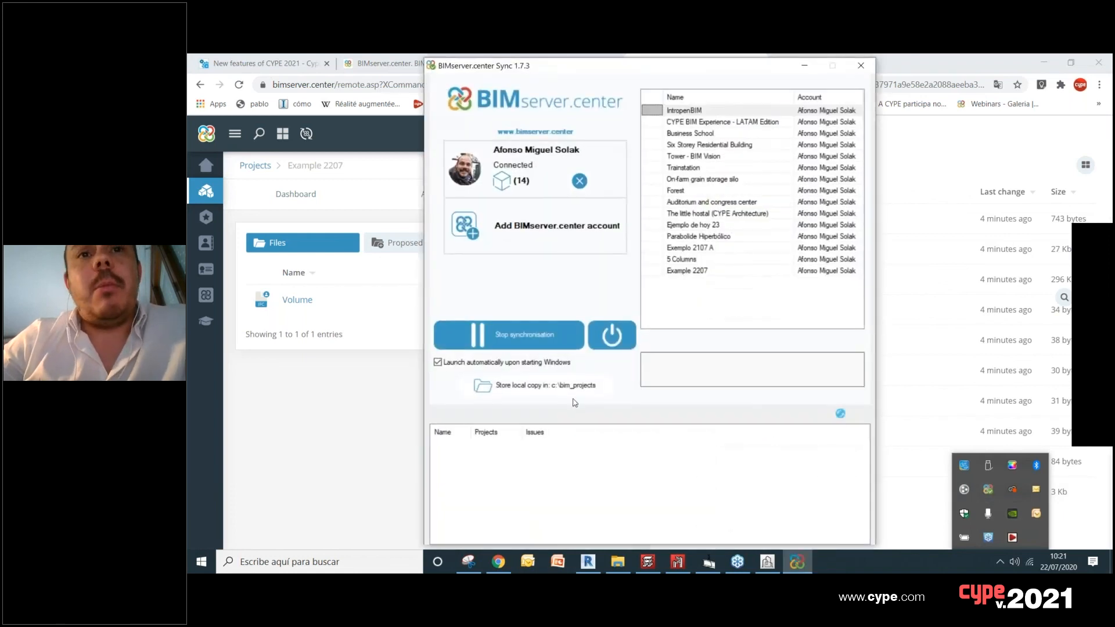
{"action": "left_click", "coordinate": [531, 393]}
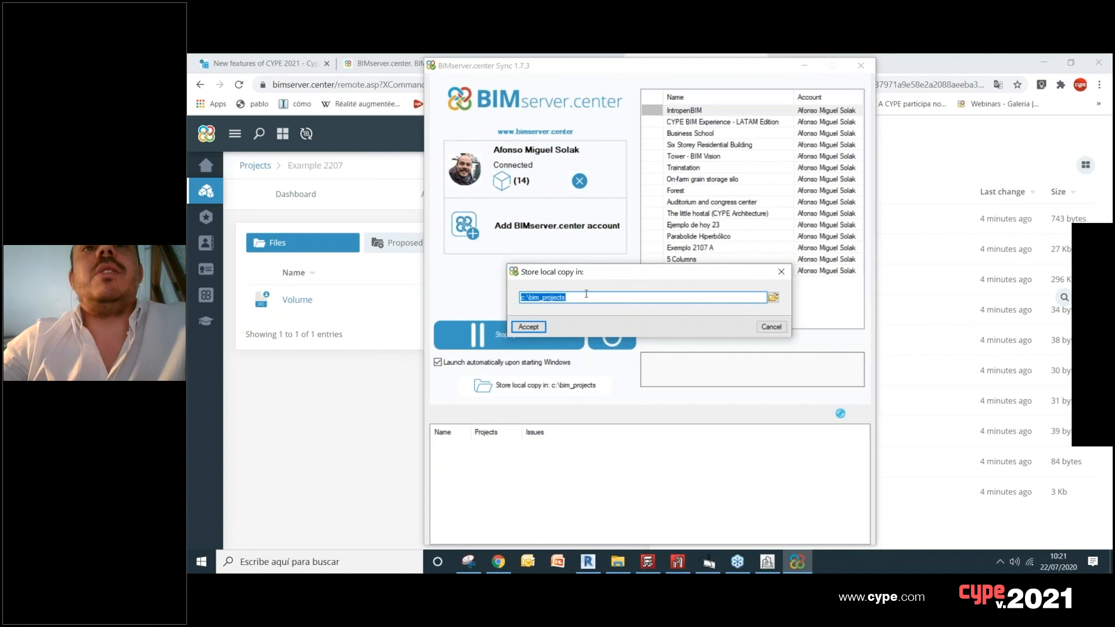
{"action": "left_click", "coordinate": [781, 273]}
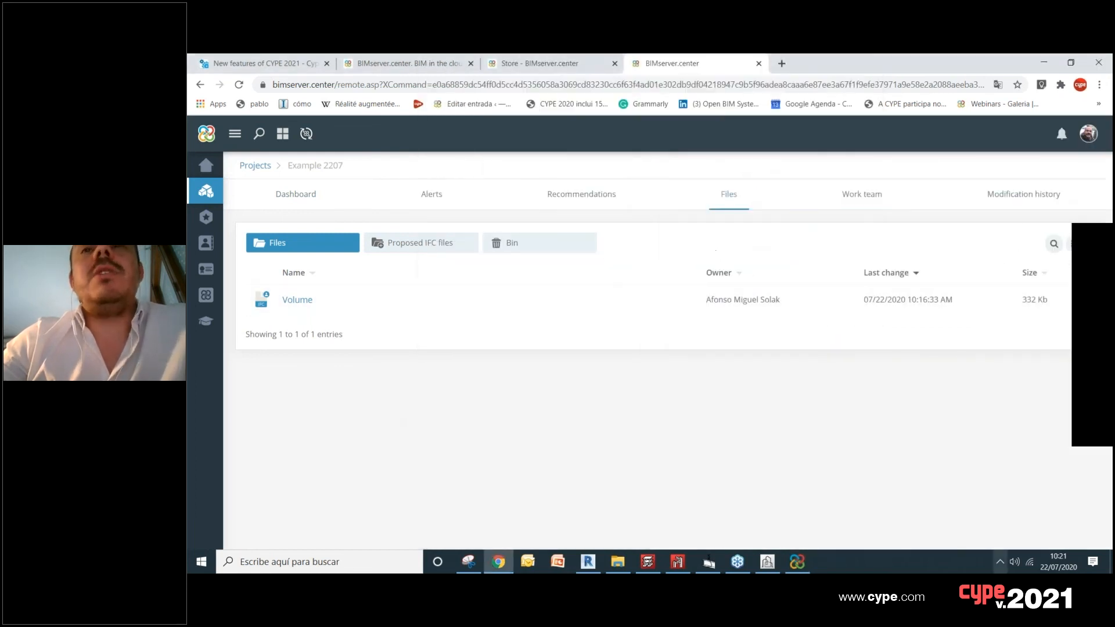
Step: Browse the local bim_projects folder to Example 2207's Volume files, locate the 3D Sketch drawing, and compare them with the online Volume contents
{"action": "left_click", "coordinate": [624, 563]}
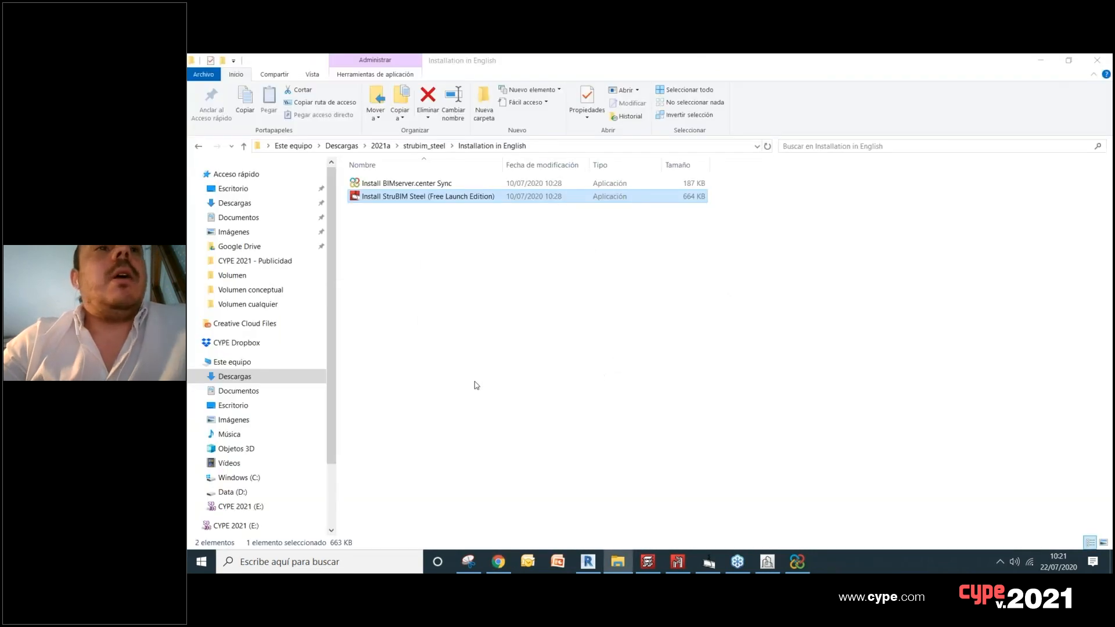
{"action": "left_click", "coordinate": [251, 477]}
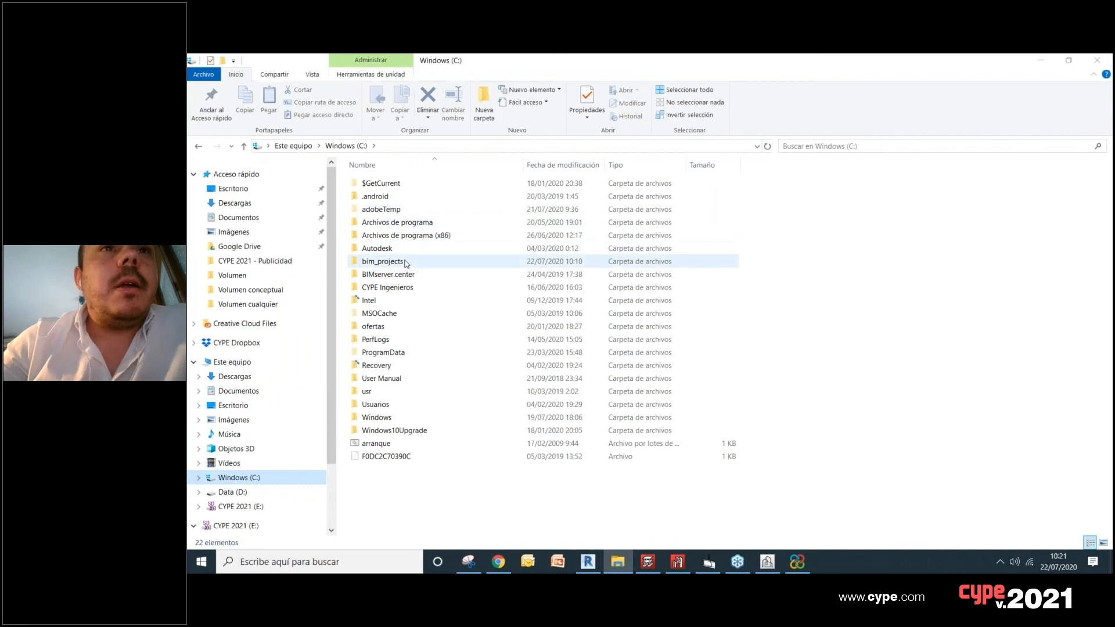
{"action": "double_click", "coordinate": [405, 263]}
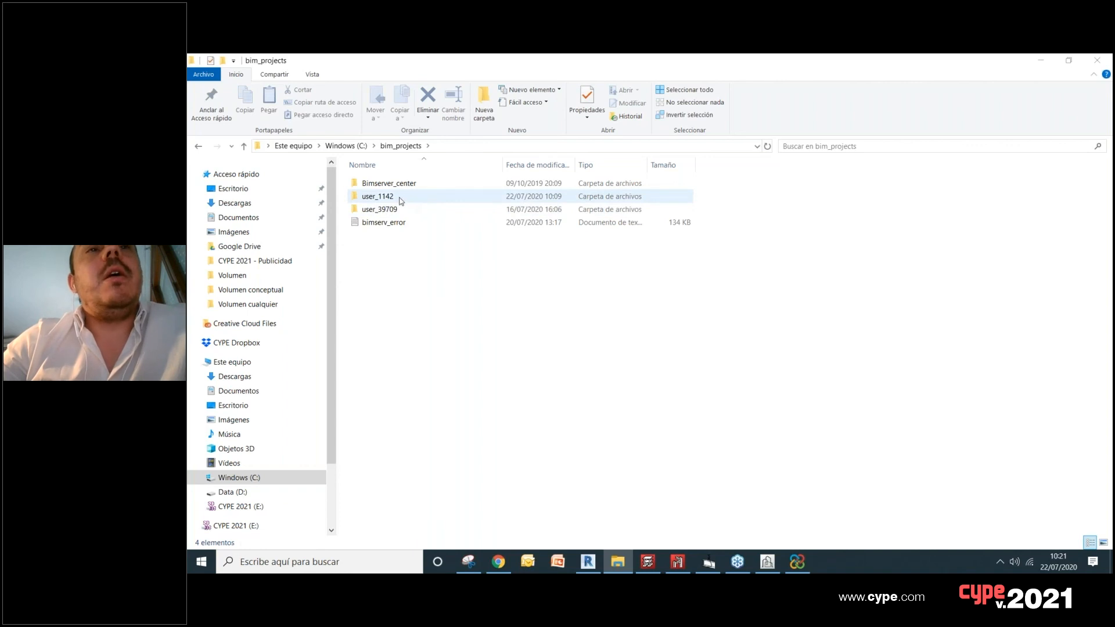
{"action": "double_click", "coordinate": [417, 197]}
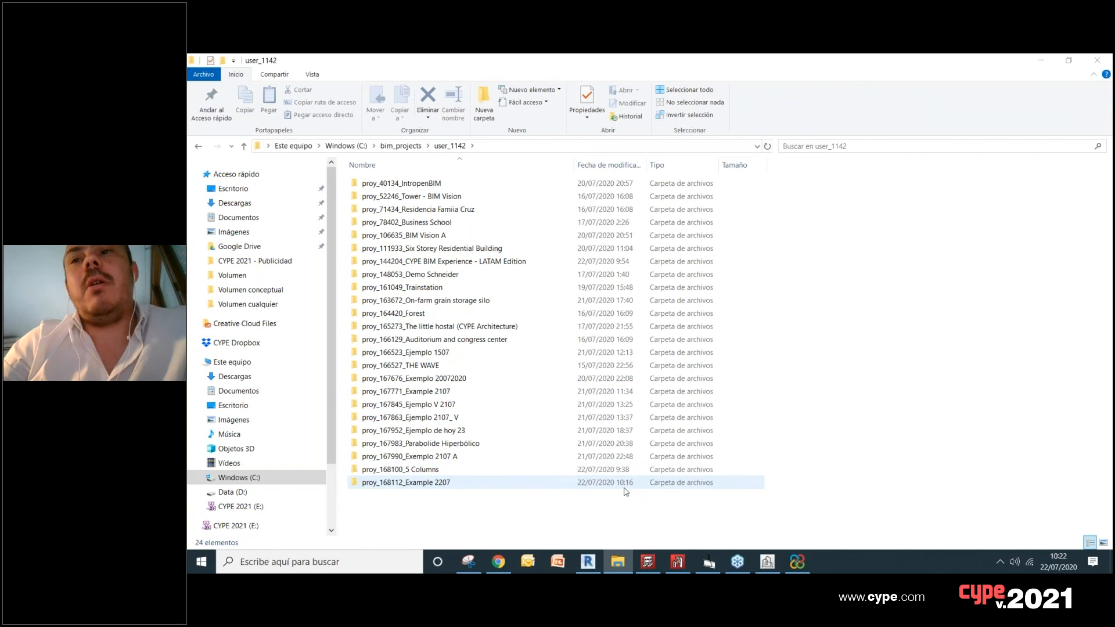
{"action": "double_click", "coordinate": [448, 489]}
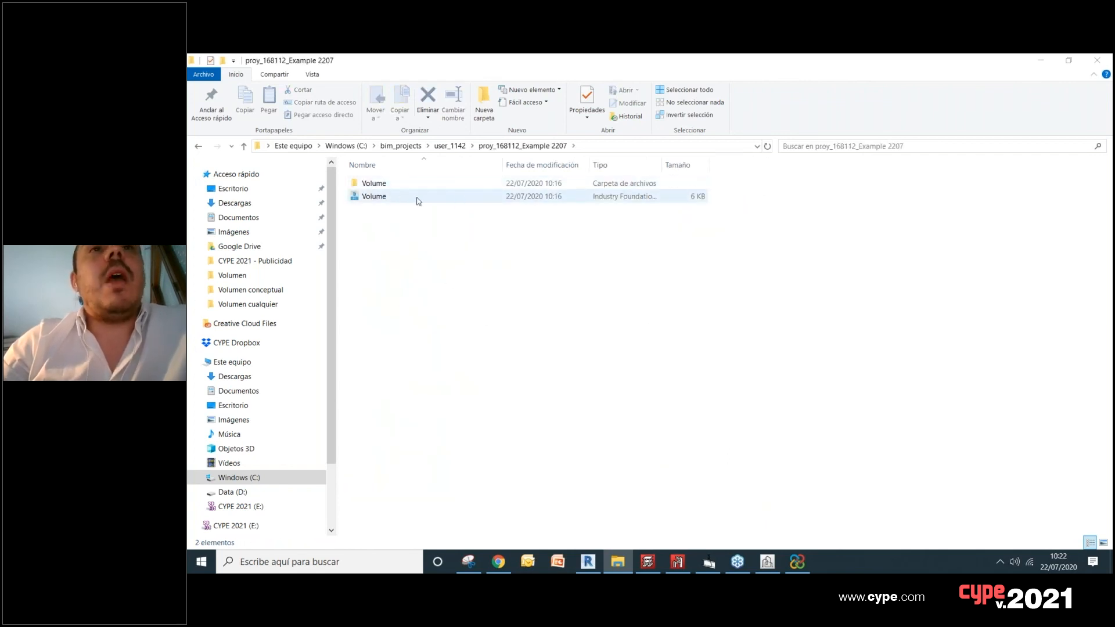
{"action": "double_click", "coordinate": [393, 184]}
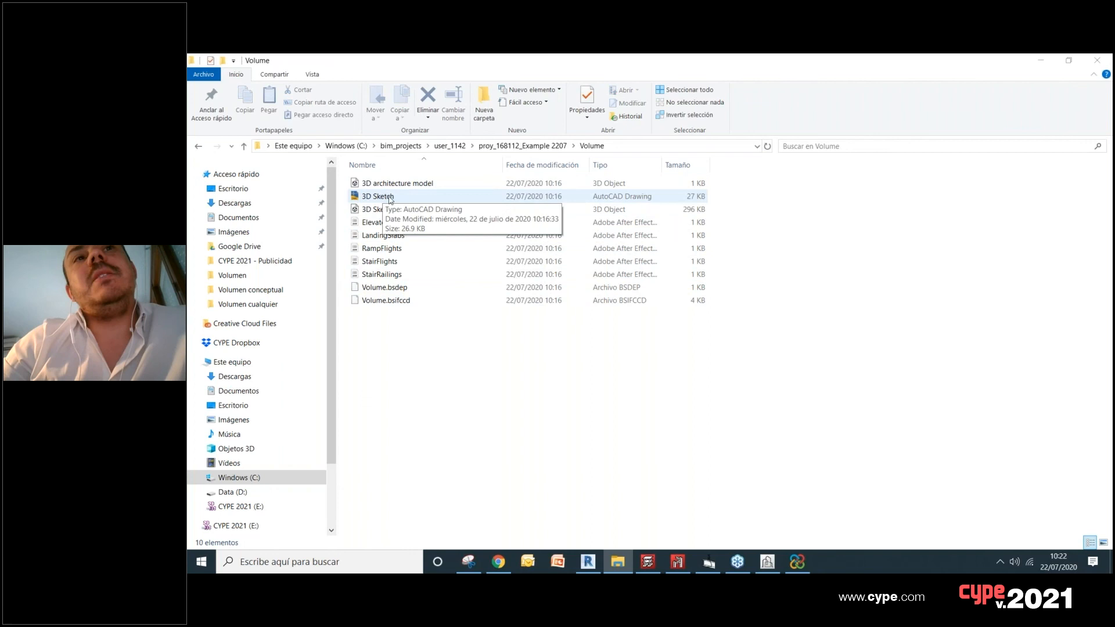
{"action": "left_click", "coordinate": [402, 197]}
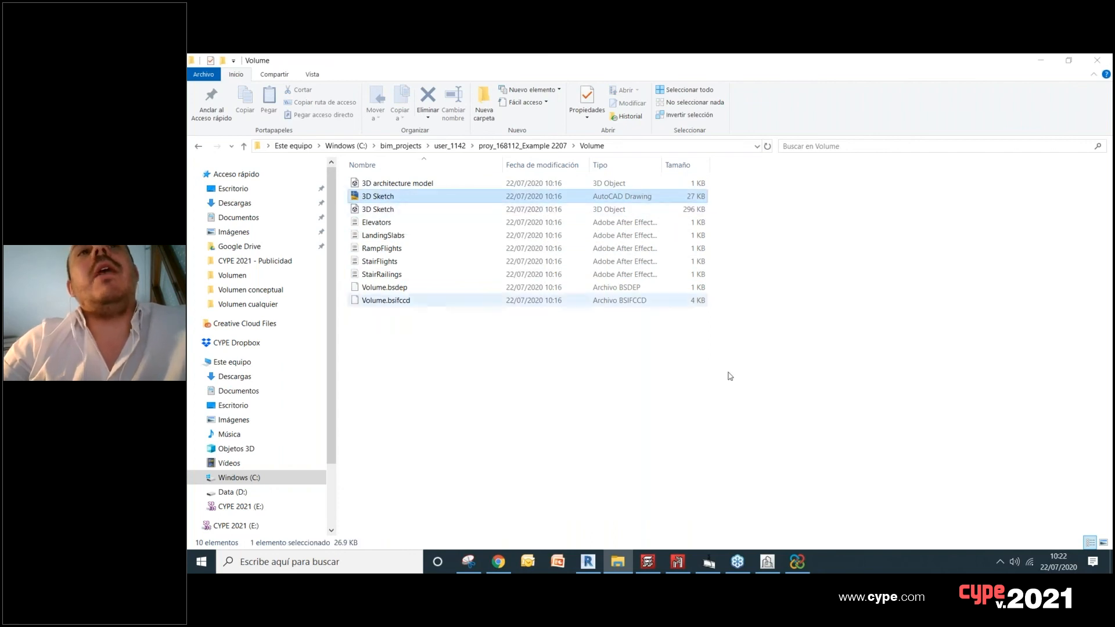
{"action": "left_click", "coordinate": [498, 562]}
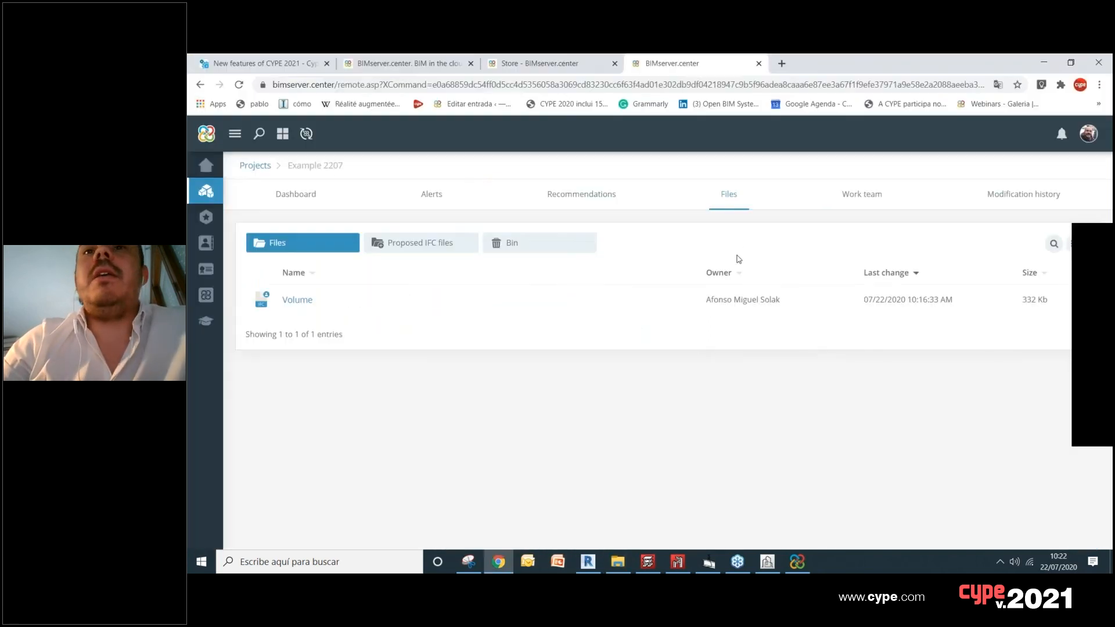
{"action": "left_click", "coordinate": [310, 303]}
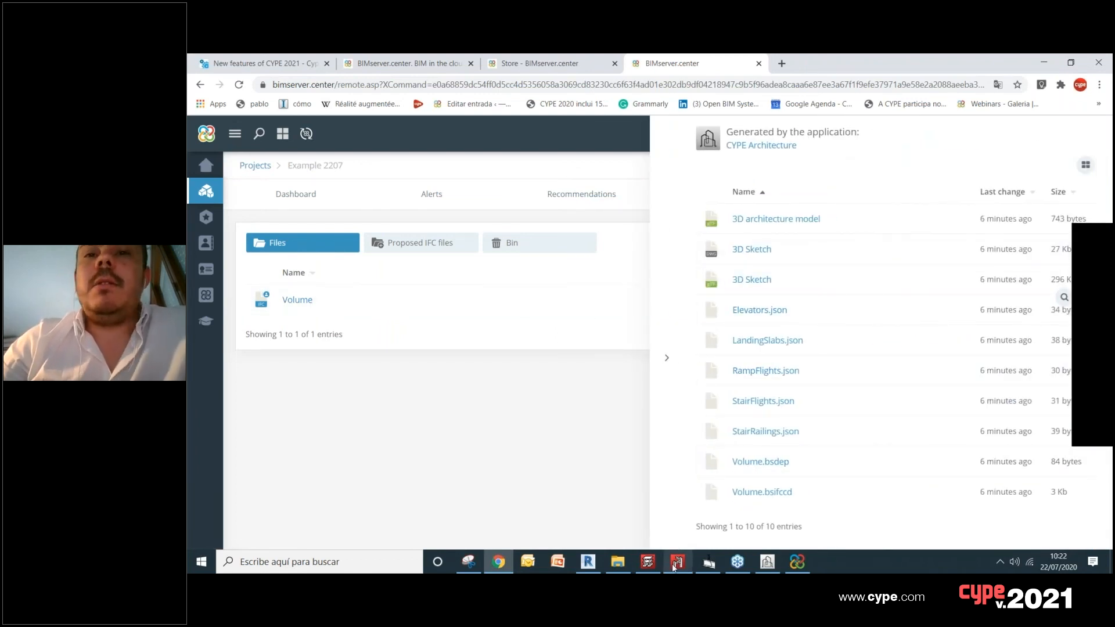
Step: Switch to StruBIM CYPE 3D and load the 3D Sketch DWG file from Example 2207's local Volume folder for import
{"action": "mouse_move", "coordinate": [674, 567]}
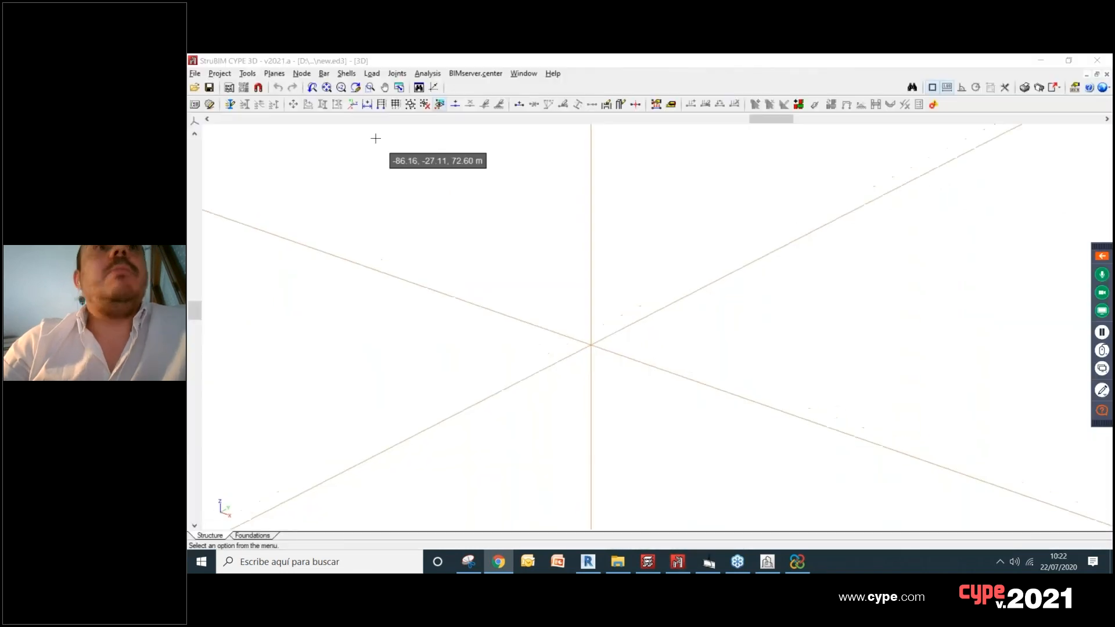
{"action": "left_click", "coordinate": [253, 75]}
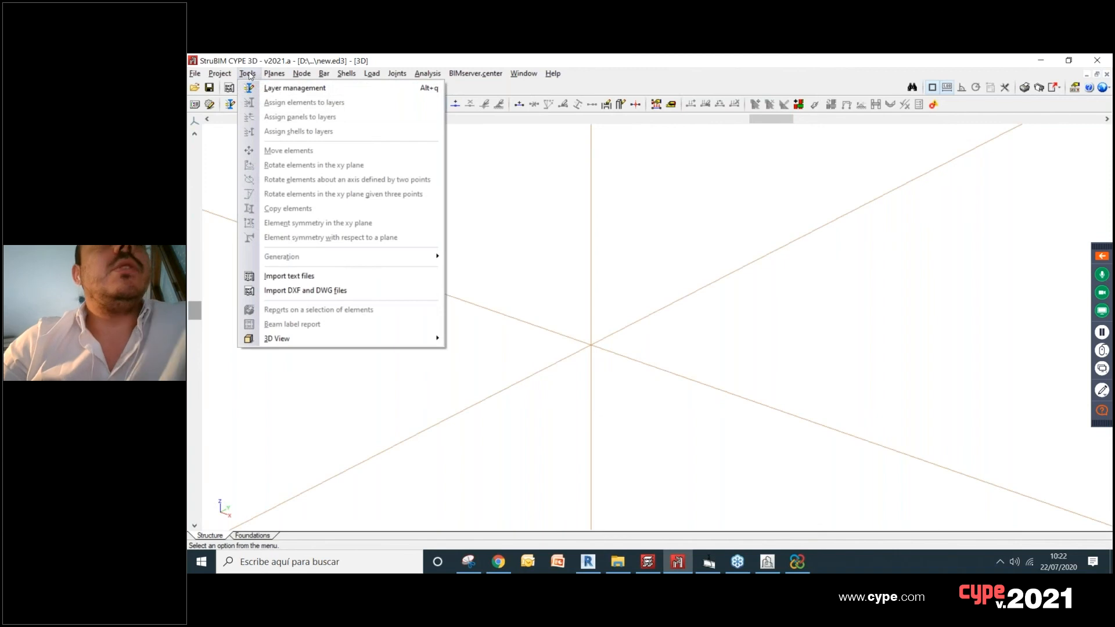
{"action": "left_click", "coordinate": [367, 295]}
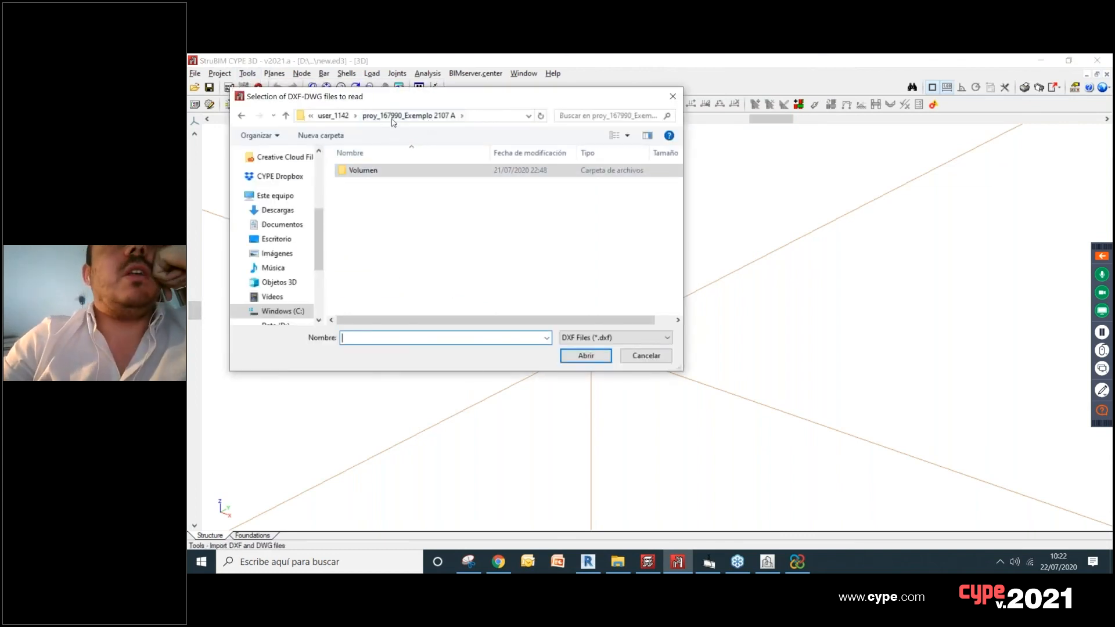
{"action": "left_click", "coordinate": [333, 116]}
{"action": "scroll", "coordinate": [410, 221], "scroll_direction": "down", "scroll_amount": 4}
{"action": "scroll", "coordinate": [411, 256], "scroll_direction": "up", "scroll_amount": 4}
{"action": "double_click", "coordinate": [409, 170]}
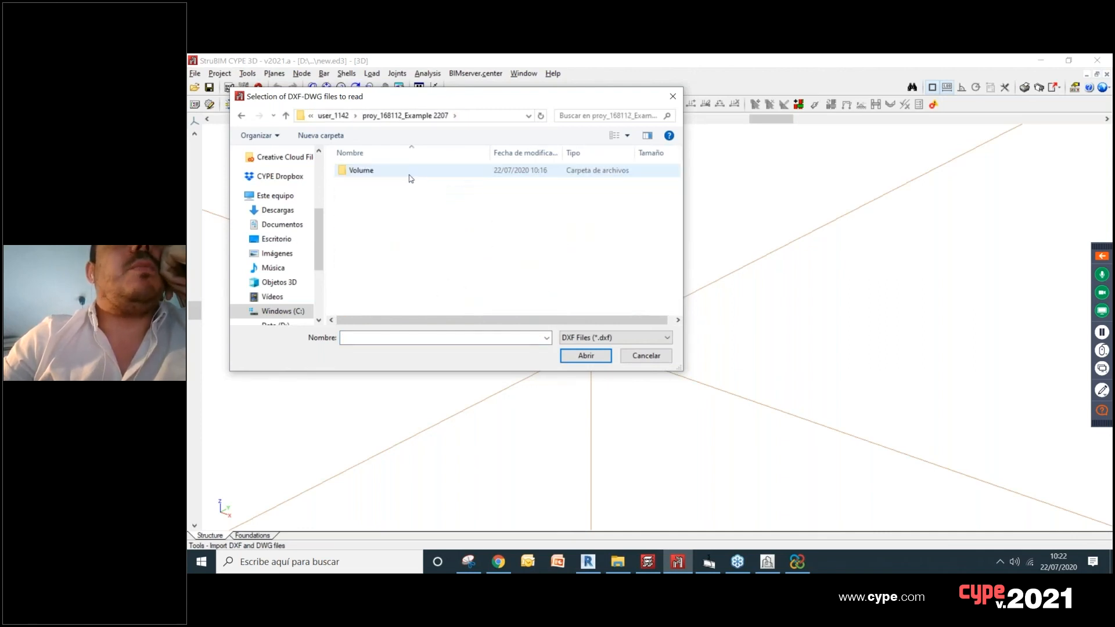
{"action": "double_click", "coordinate": [412, 172]}
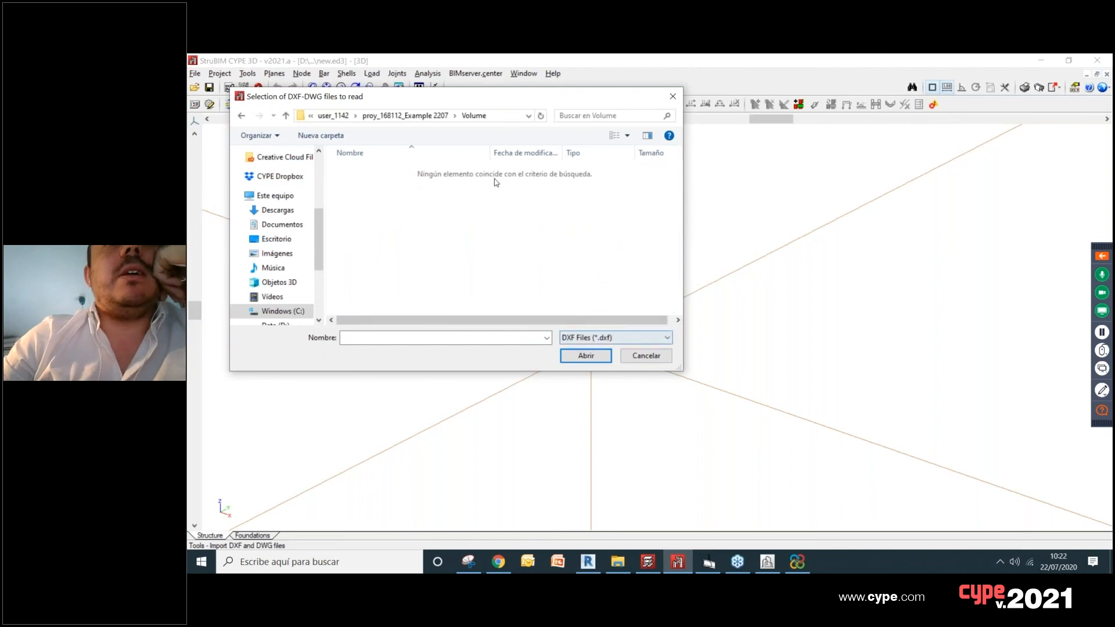
{"action": "left_click", "coordinate": [596, 339]}
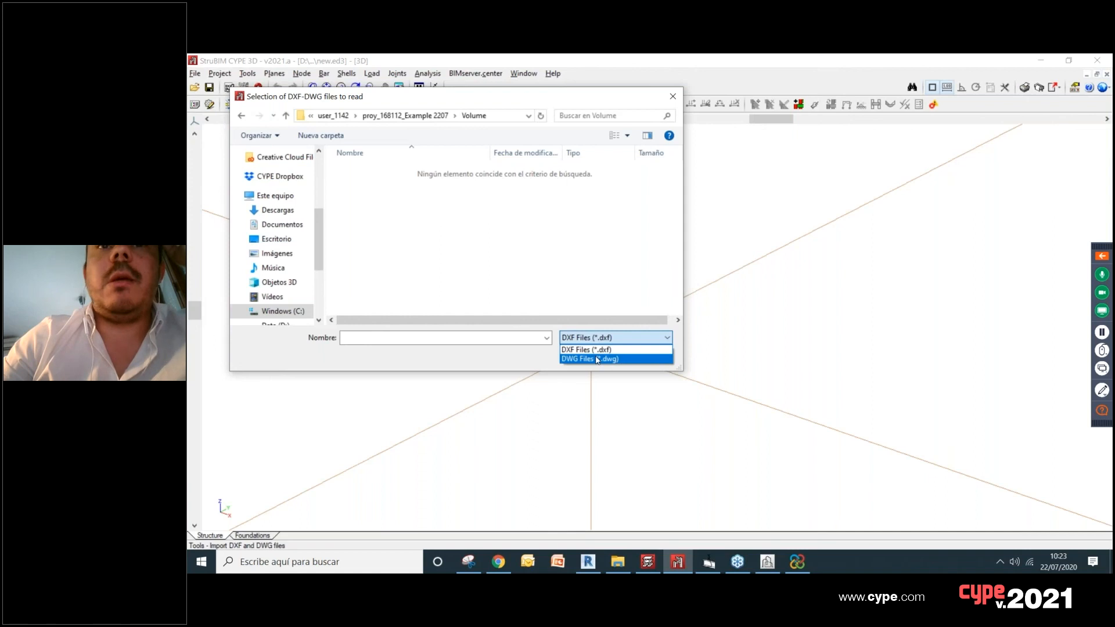
{"action": "left_click", "coordinate": [597, 359]}
{"action": "left_click", "coordinate": [361, 171]}
{"action": "left_click", "coordinate": [586, 356]}
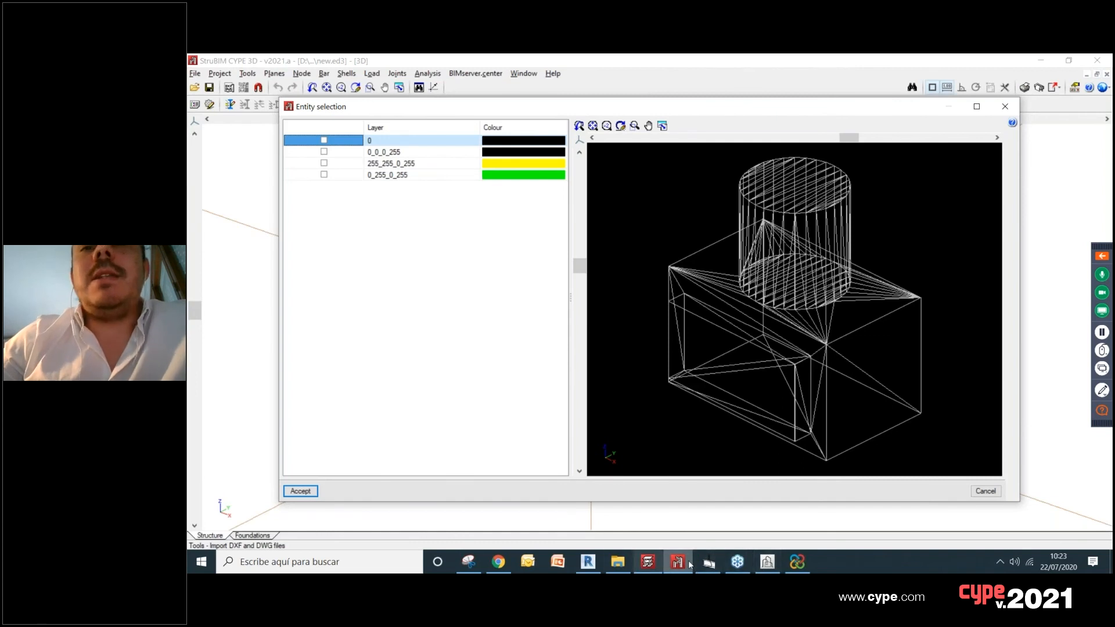
Step: Compare the imported drawing's layers with the material colours defined for the volume in CYPE Architecture
{"action": "left_click", "coordinate": [767, 567]}
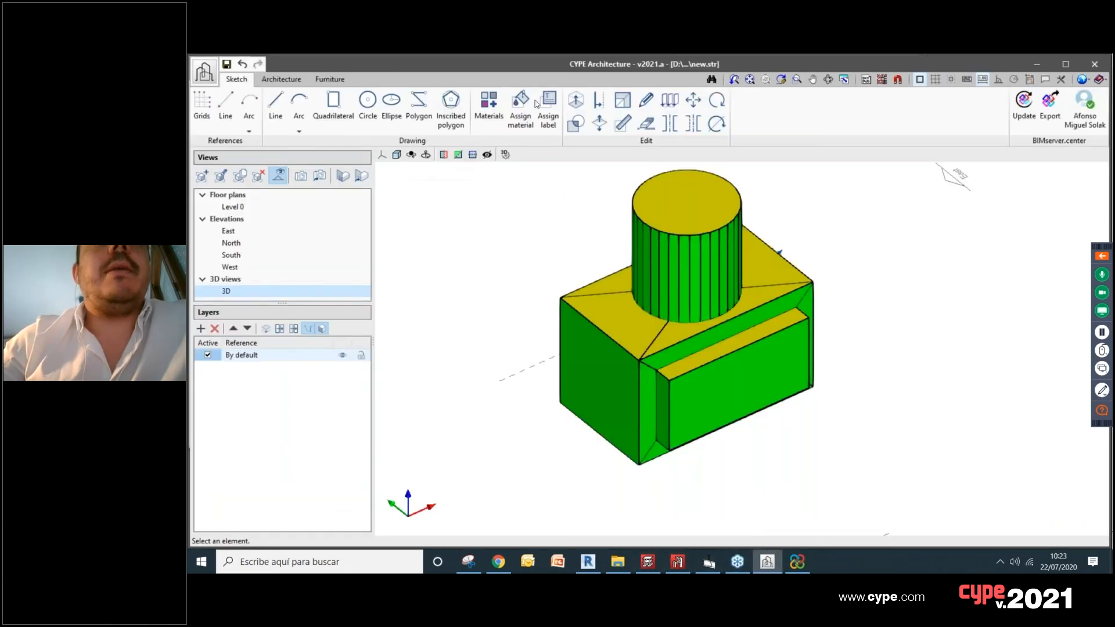
{"action": "left_click", "coordinate": [492, 110]}
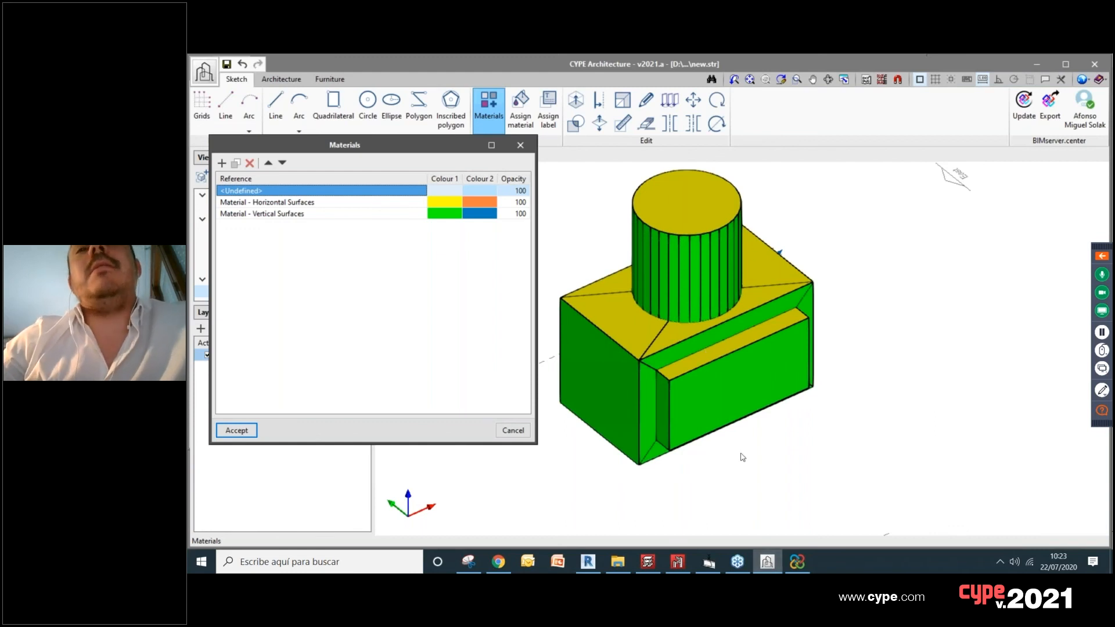
{"action": "left_click", "coordinate": [677, 562]}
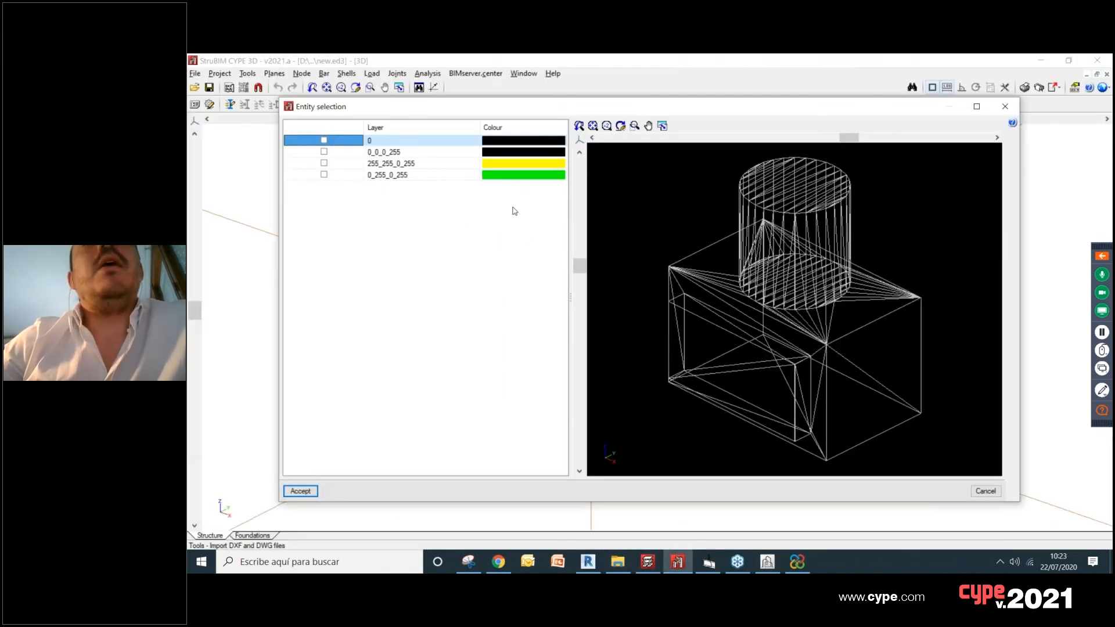
{"action": "left_click", "coordinate": [419, 153]}
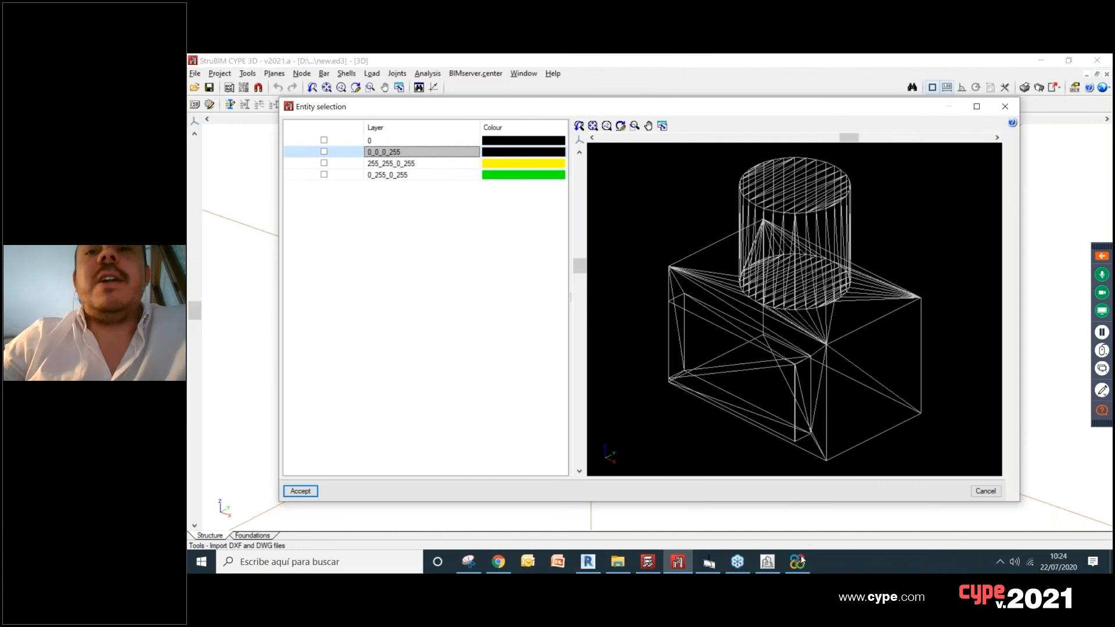
{"action": "right_click", "coordinate": [738, 562]}
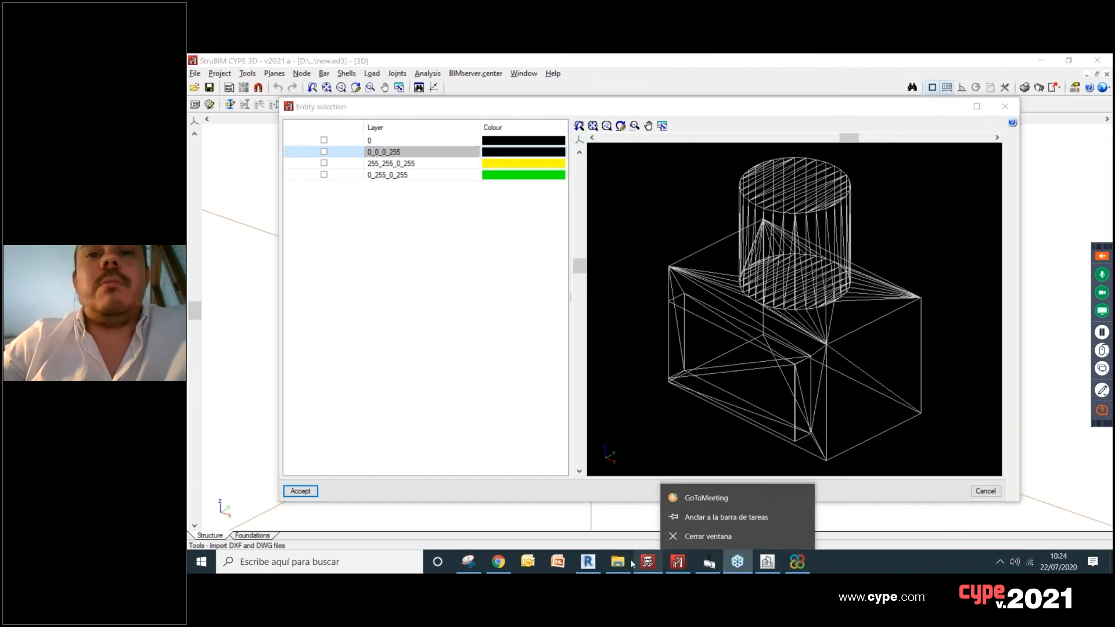
{"action": "left_click", "coordinate": [766, 566]}
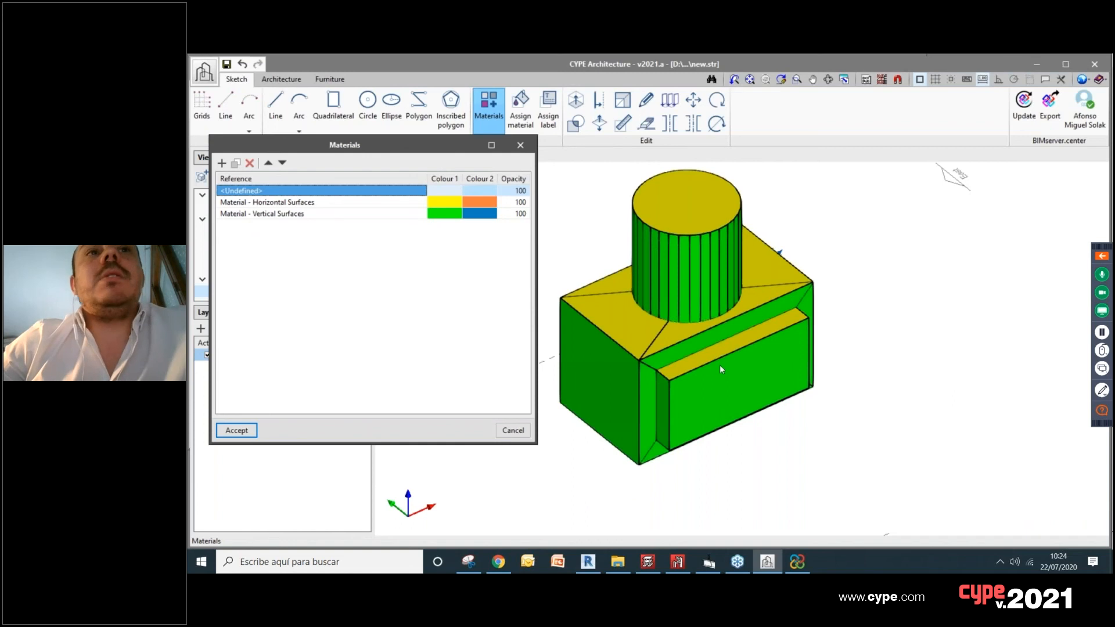
Step: Return to StruBIM CYPE 3D and import the entities of the green layer 0_255_0_255 into the structure
{"action": "left_click", "coordinate": [678, 561]}
{"action": "left_click", "coordinate": [374, 177]}
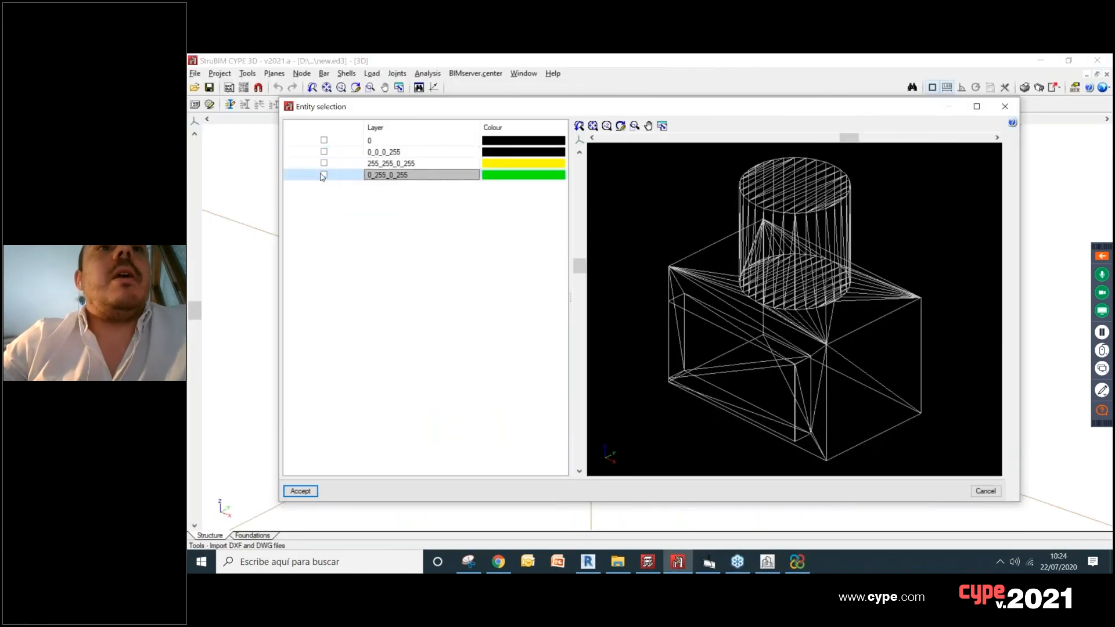
{"action": "left_click", "coordinate": [324, 174]}
{"action": "left_click", "coordinate": [300, 491]}
{"action": "scroll", "coordinate": [580, 358], "scroll_direction": "up", "scroll_amount": 6}
{"action": "middle_click_drag", "start_coordinate": [529, 298], "coordinate": [527, 337]}
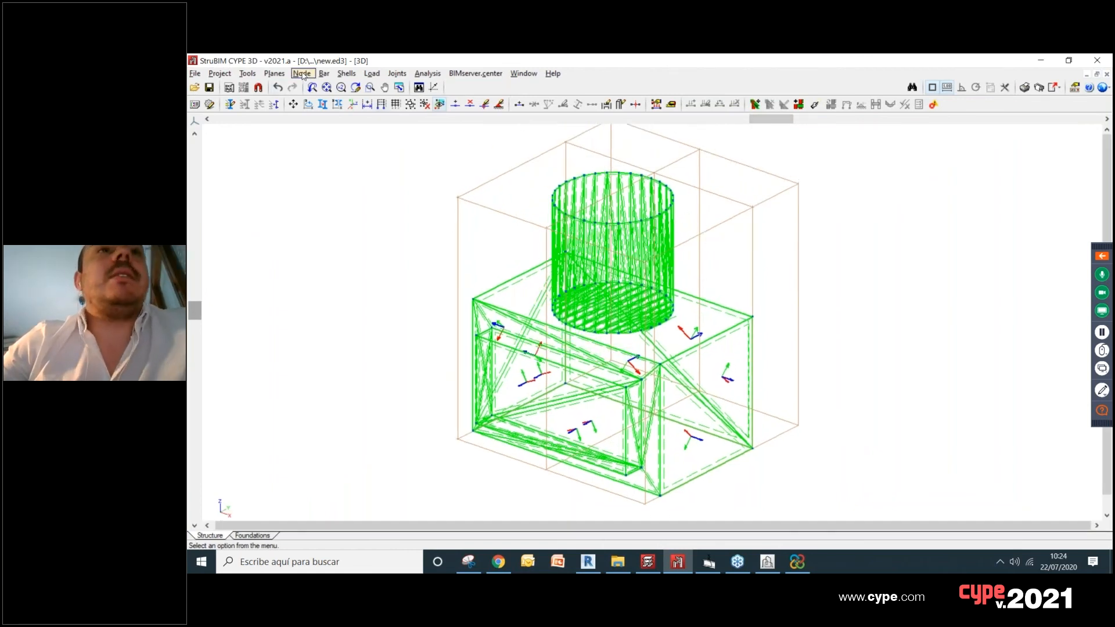
Step: Turn off the display of the grid and the reference lines around the imported structure
{"action": "left_click", "coordinate": [275, 73]}
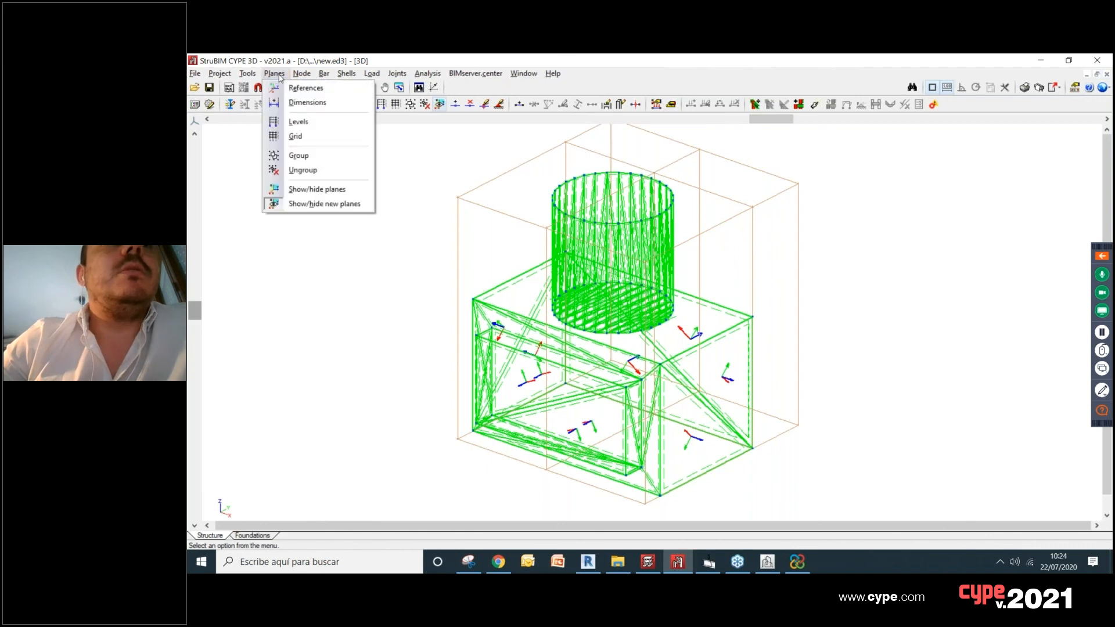
{"action": "left_click", "coordinate": [285, 88]}
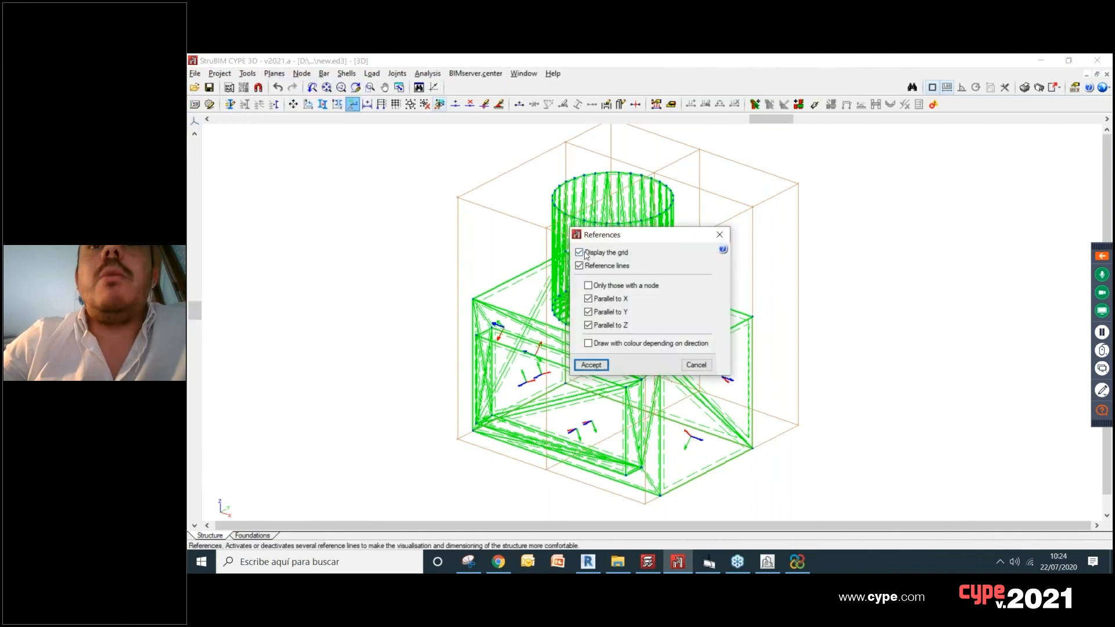
{"action": "left_click", "coordinate": [580, 252]}
{"action": "left_click", "coordinate": [580, 266]}
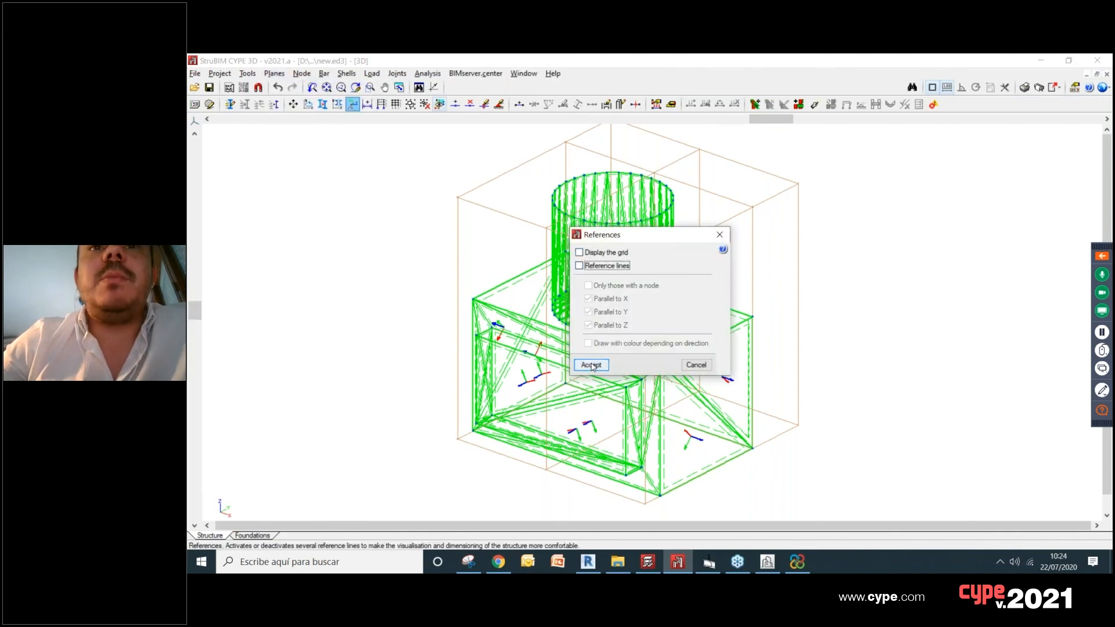
{"action": "left_click", "coordinate": [591, 365]}
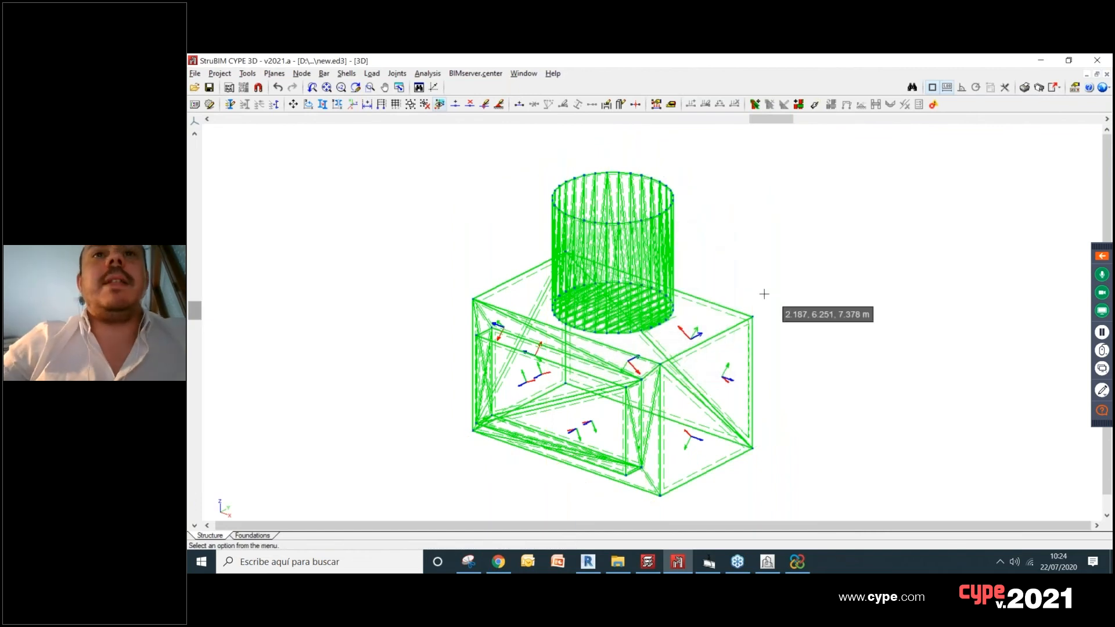
Step: Orbit the imported model and generate a 3D view of the complete structure
{"action": "mouse_move", "coordinate": [779, 301]}
{"action": "middle_mouse_down", "text": "shift"}
{"action": "mouse_move", "coordinate": [794, 284]}
{"action": "mouse_move", "coordinate": [793, 295]}
{"action": "middle_mouse_up", "text": "shift"}
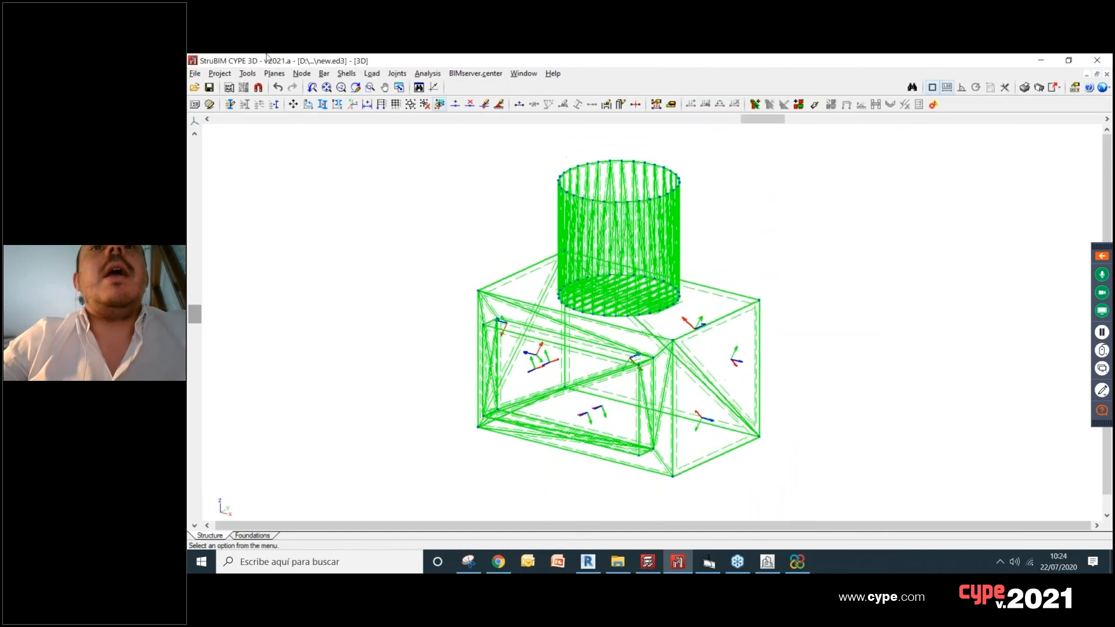
{"action": "left_click", "coordinate": [249, 75]}
{"action": "mouse_move", "coordinate": [307, 339]}
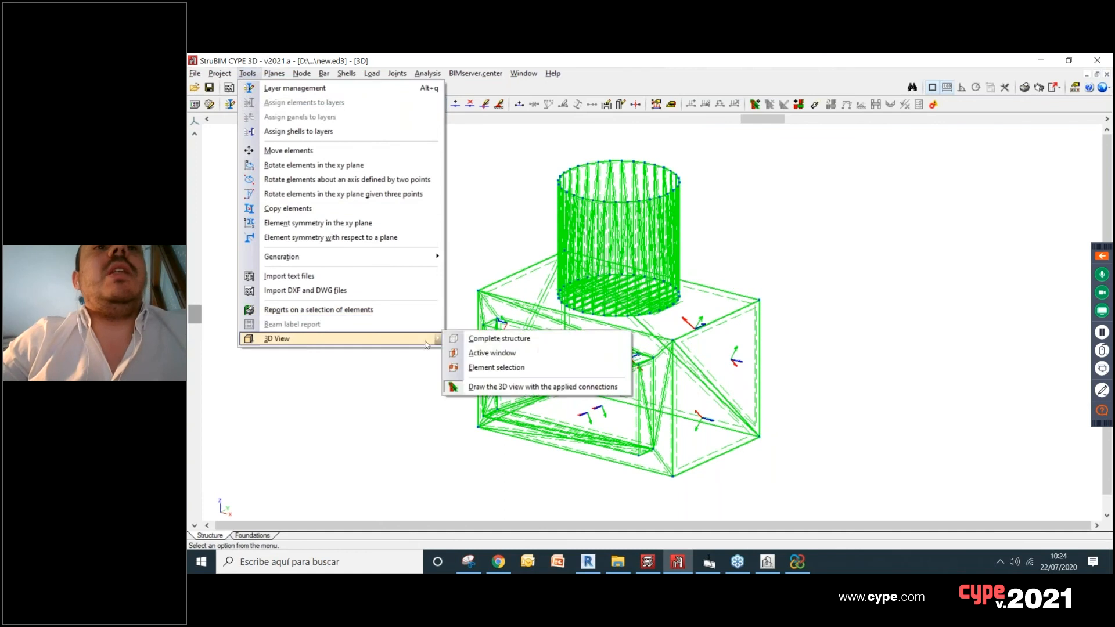
{"action": "left_click", "coordinate": [610, 335]}
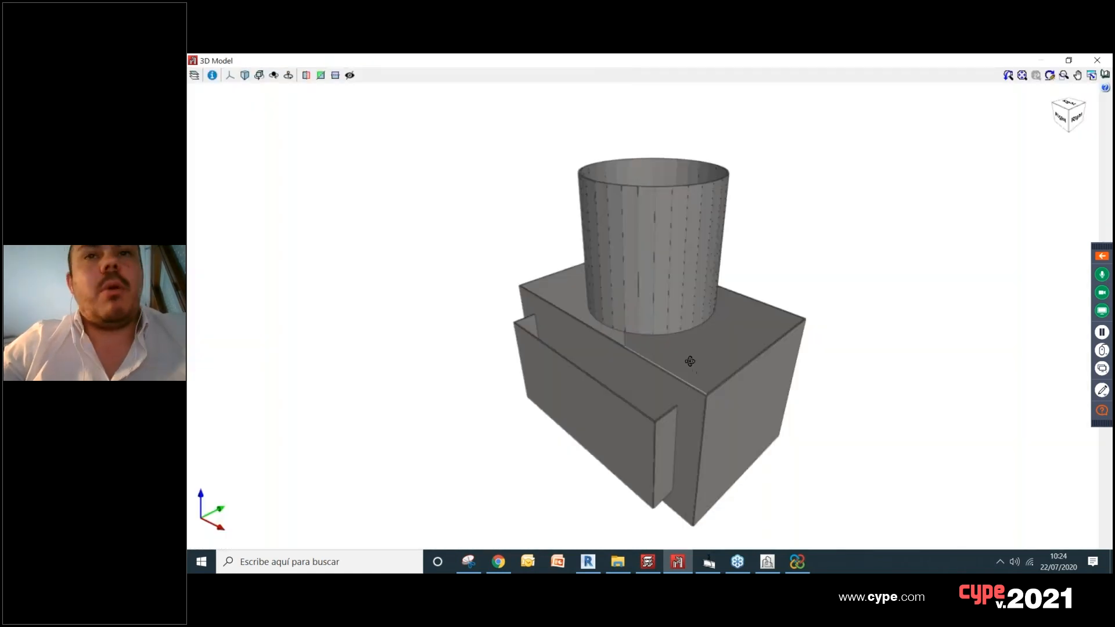
Step: Examine the solid 3D view of the box, its projecting front volume and the cylinder from several angles
{"action": "middle_click_drag", "start_coordinate": [692, 364], "coordinate": [669, 319], "text": "shift"}
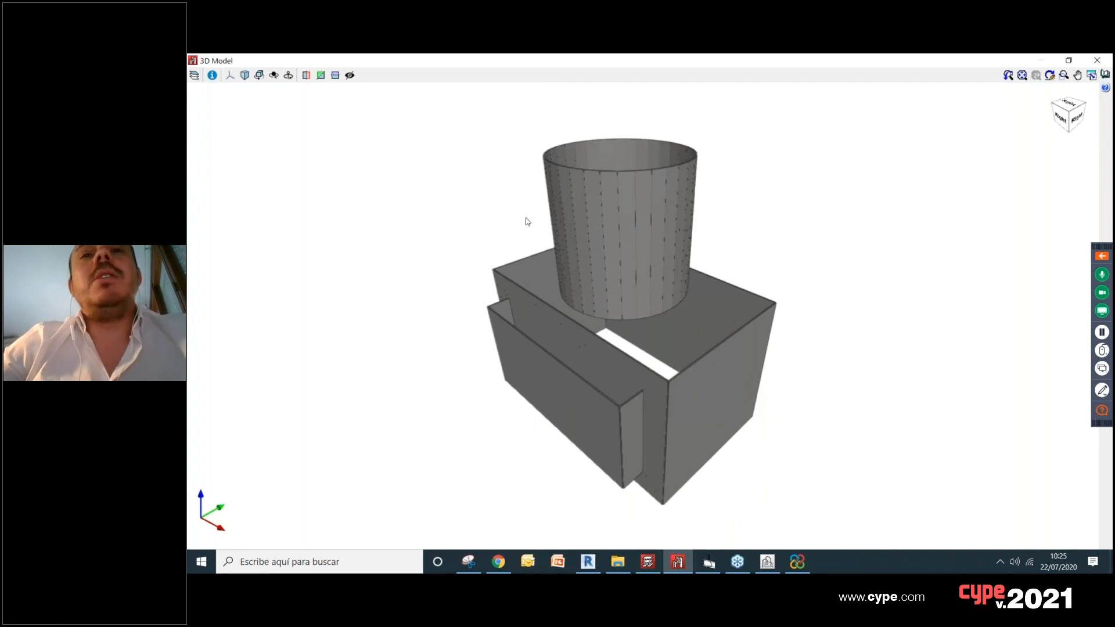
{"action": "scroll", "coordinate": [656, 378], "scroll_direction": "up", "scroll_amount": 3}
{"action": "scroll", "coordinate": [672, 382], "scroll_direction": "up", "scroll_amount": 1}
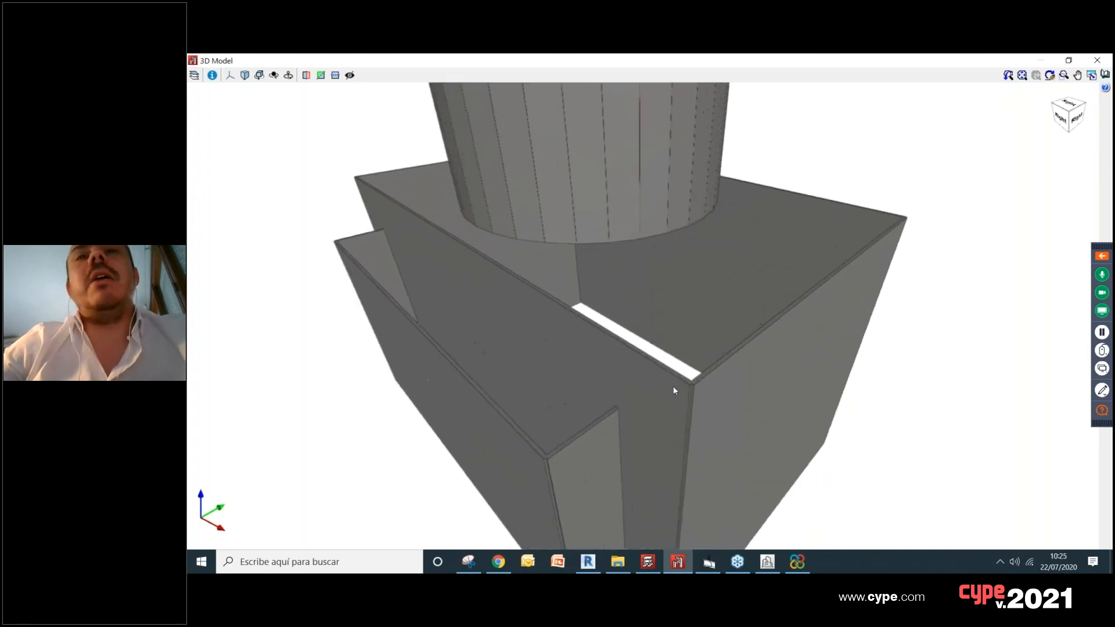
{"action": "scroll", "coordinate": [673, 384], "scroll_direction": "down", "scroll_amount": 4}
{"action": "middle_click_drag", "start_coordinate": [677, 388], "coordinate": [668, 368], "text": "shift"}
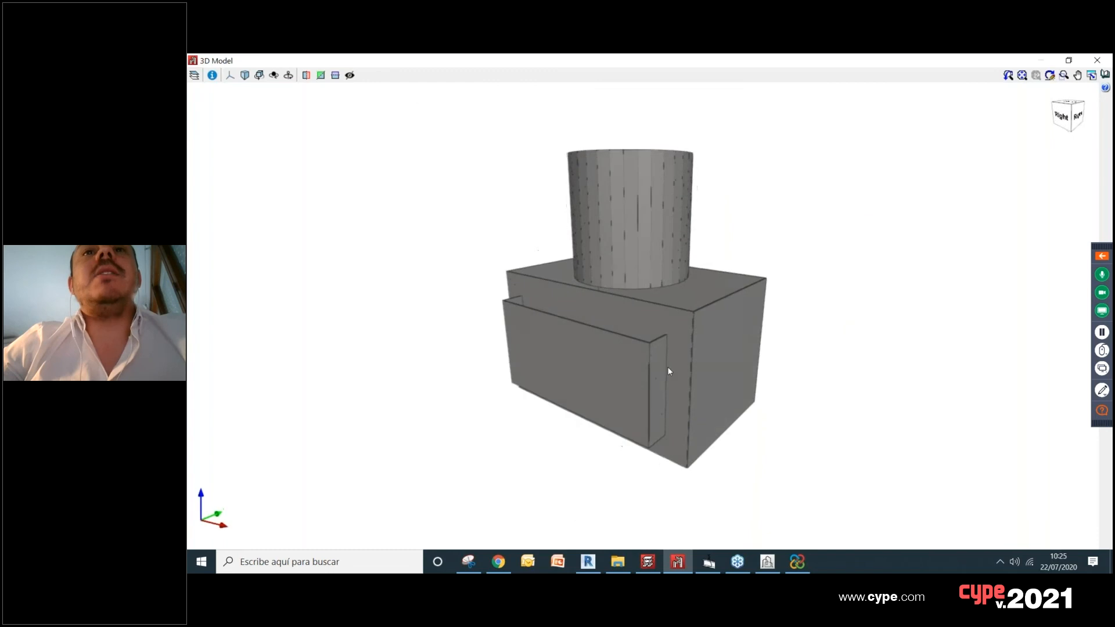
{"action": "middle_click_drag", "start_coordinate": [692, 275], "coordinate": [691, 296], "text": "shift"}
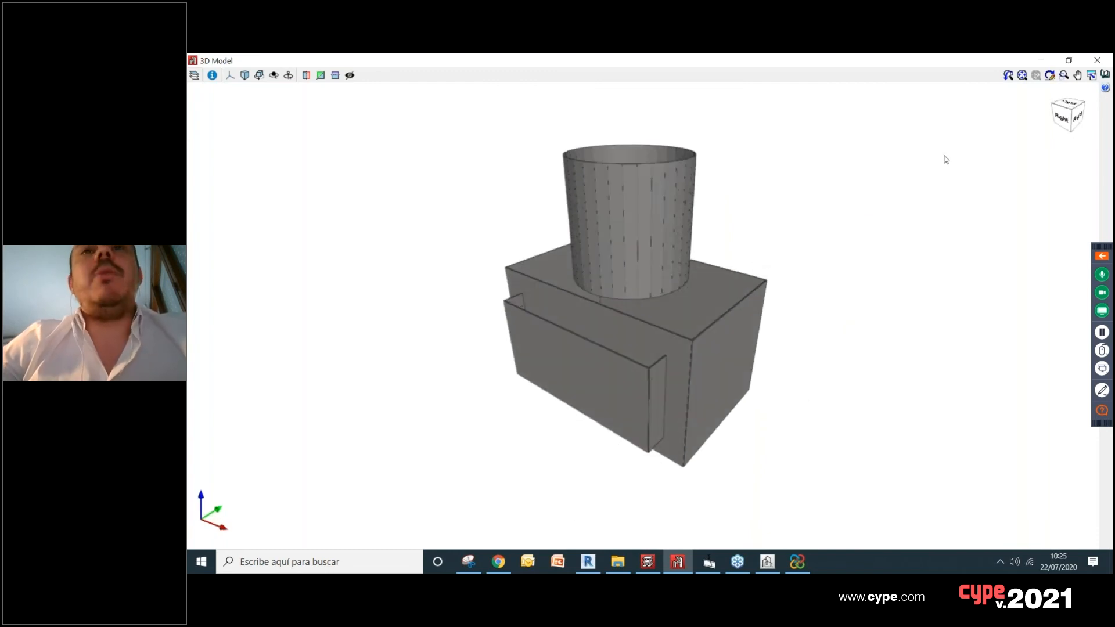
Step: Check the coloured source volume in CYPE Architecture, return to the StruBIM CYPE 3D solid view and close that view
{"action": "left_click", "coordinate": [768, 564]}
{"action": "left_click", "coordinate": [801, 567]}
{"action": "left_click", "coordinate": [800, 567]}
{"action": "left_click", "coordinate": [684, 566]}
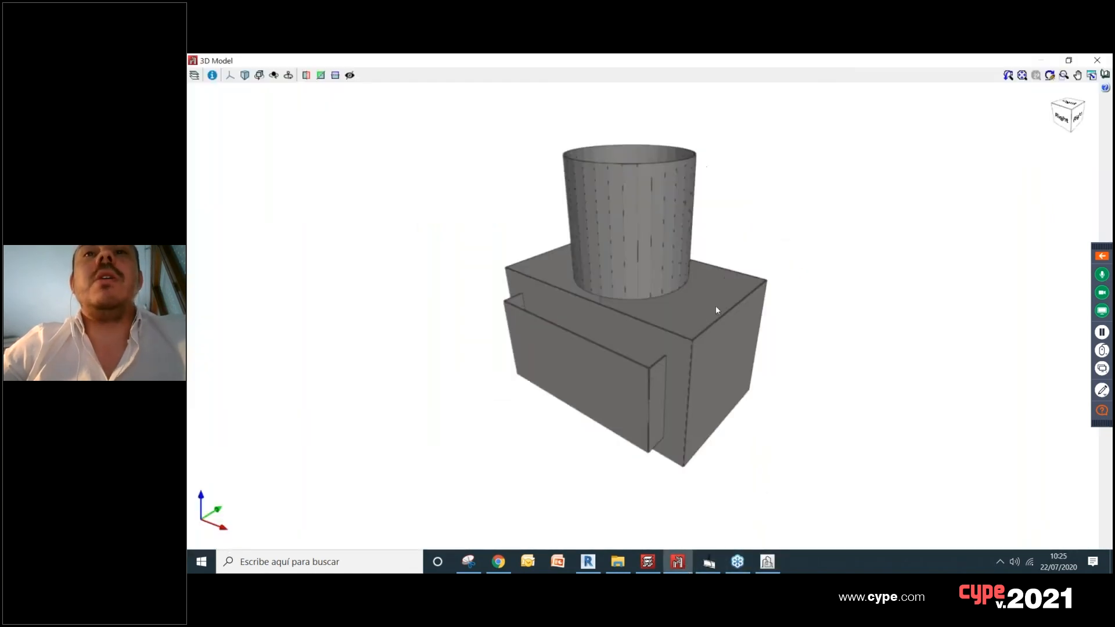
{"action": "scroll", "coordinate": [716, 307], "scroll_direction": "down", "scroll_amount": 2}
{"action": "left_click_drag", "start_coordinate": [741, 278], "coordinate": [767, 269]}
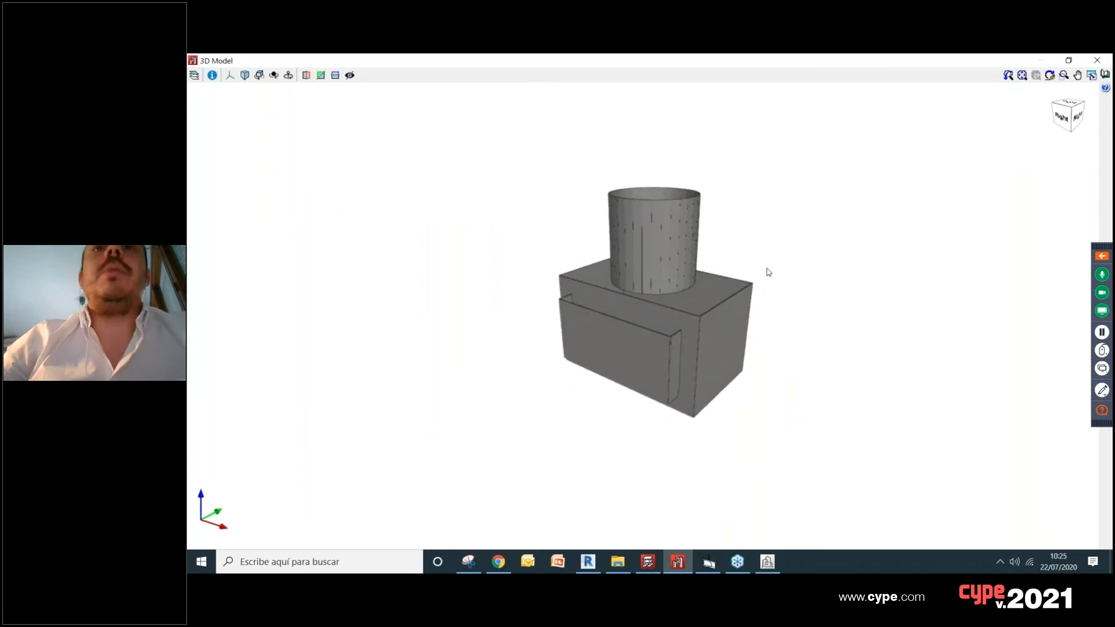
{"action": "left_click", "coordinate": [1097, 61]}
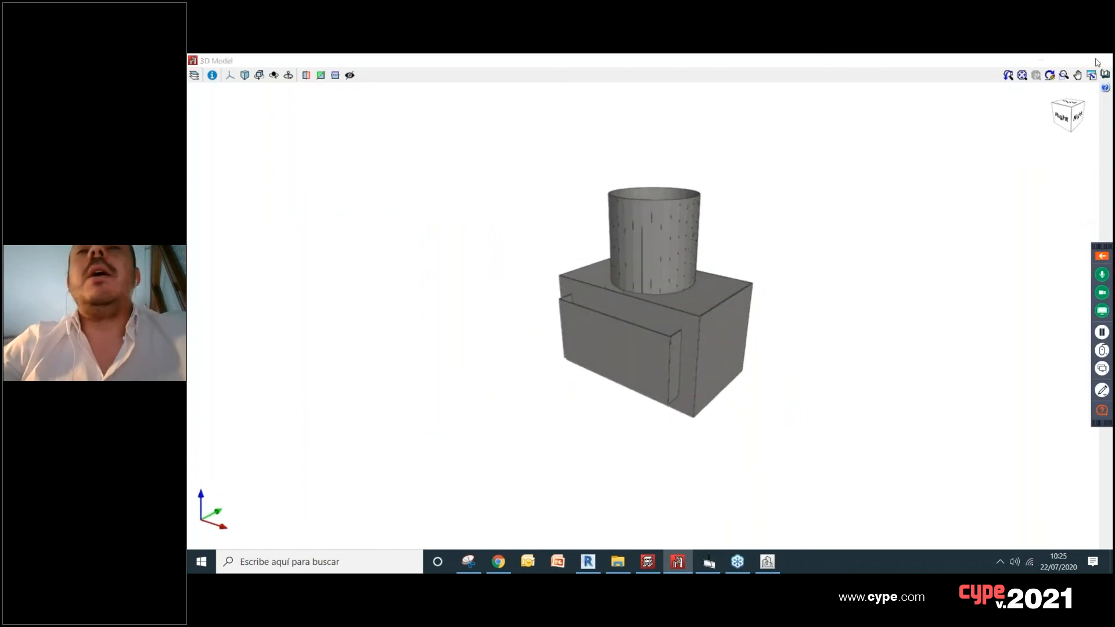
Step: Examine the triangulated shells of the box and cylinder in the wireframe structure model
{"action": "scroll", "coordinate": [616, 418], "scroll_direction": "up", "scroll_amount": 4}
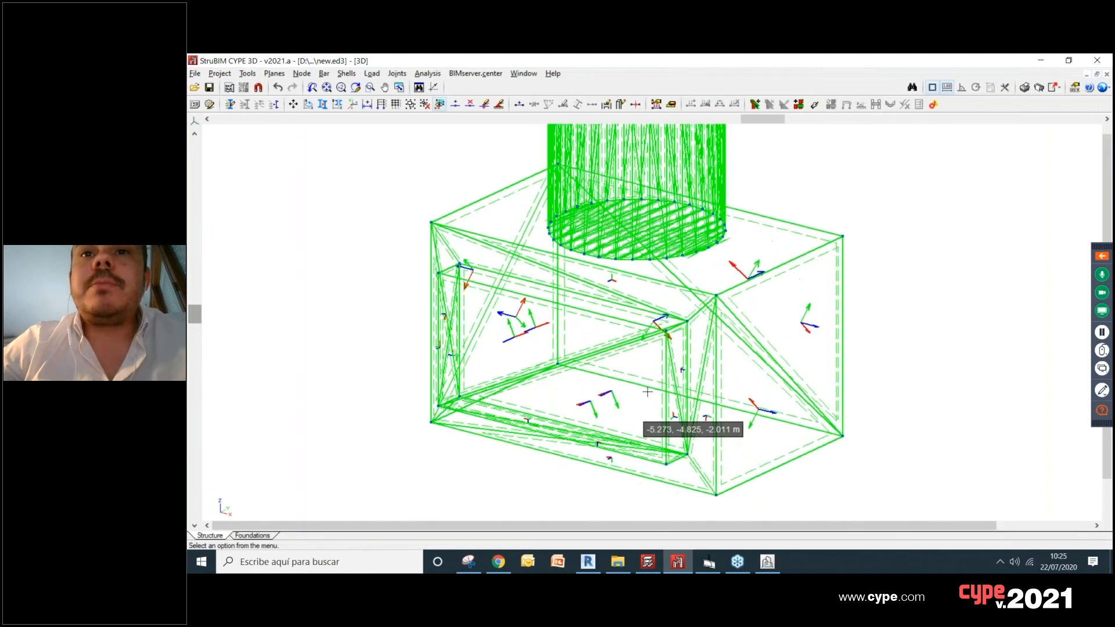
{"action": "scroll", "coordinate": [647, 393], "scroll_direction": "up", "scroll_amount": 2}
{"action": "scroll", "coordinate": [661, 294], "scroll_direction": "down", "scroll_amount": 2}
{"action": "scroll", "coordinate": [661, 250], "scroll_direction": "down", "scroll_amount": 2}
{"action": "scroll", "coordinate": [660, 192], "scroll_direction": "up", "scroll_amount": 4}
{"action": "scroll", "coordinate": [659, 237], "scroll_direction": "down", "scroll_amount": 4}
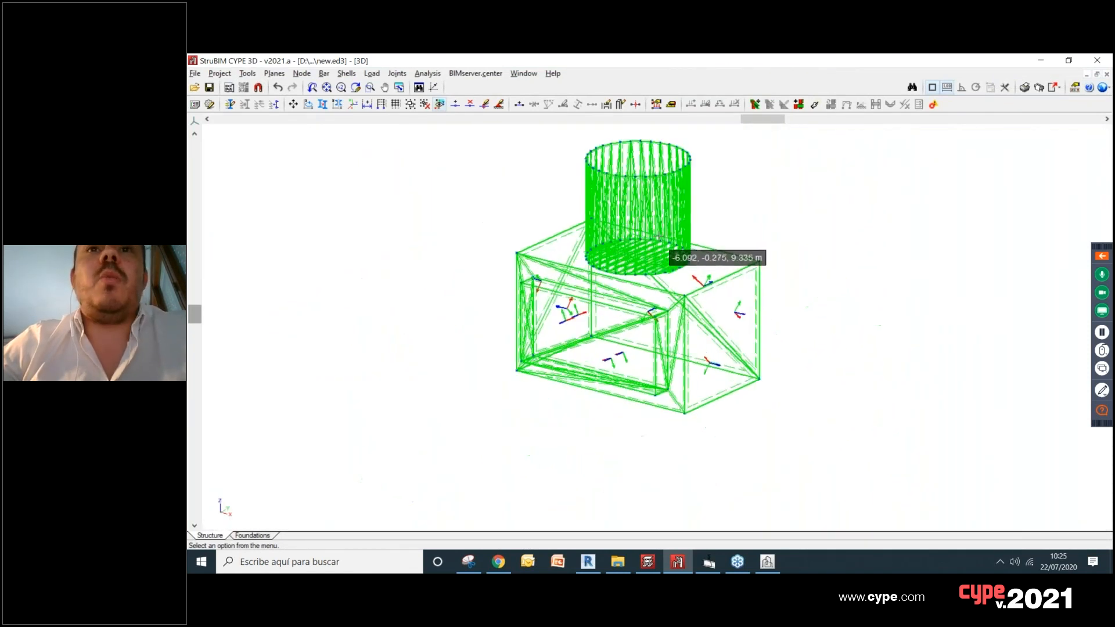
{"action": "scroll", "coordinate": [659, 237], "scroll_direction": "up", "scroll_amount": 2}
{"action": "middle_click_drag", "start_coordinate": [722, 248], "coordinate": [491, 182]}
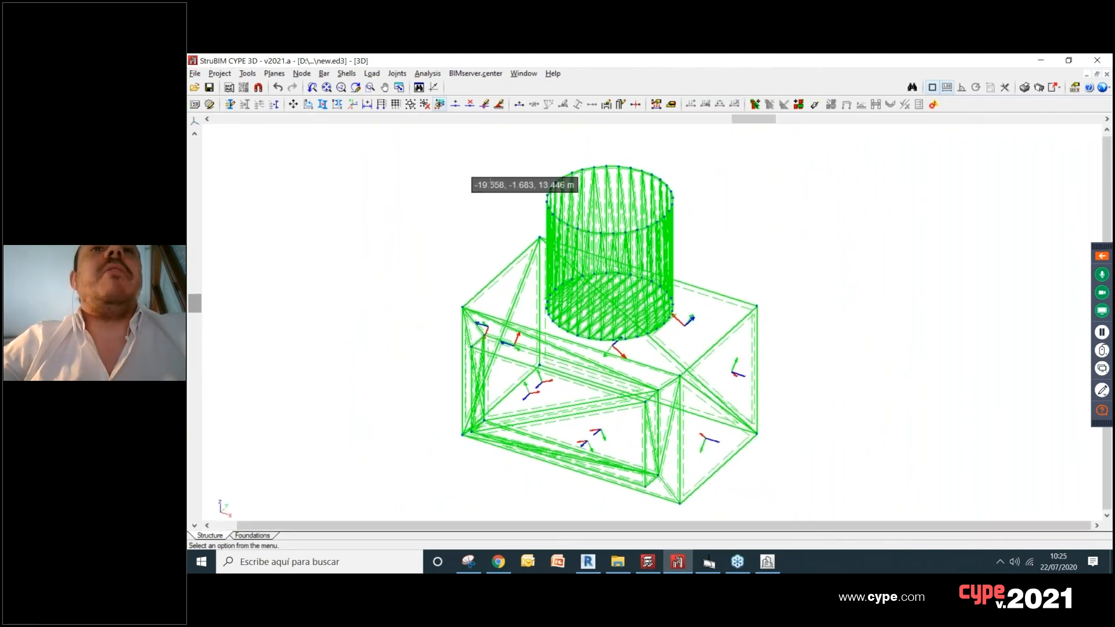
Step: Save the job and join the triangulated shells of the whole structure into larger flat shells
{"action": "left_click", "coordinate": [210, 88]}
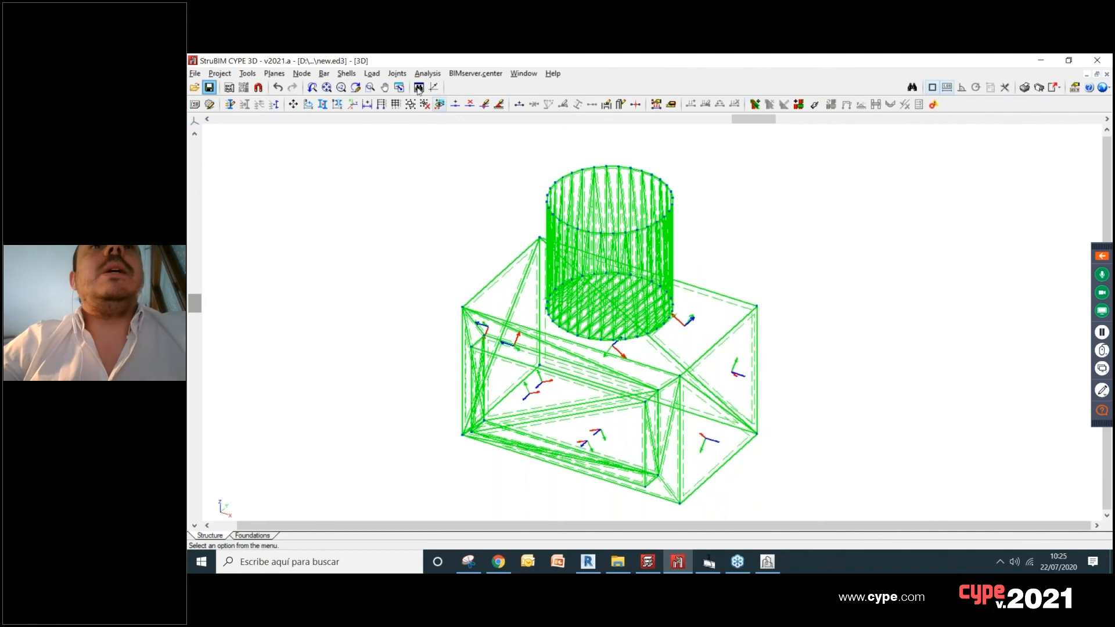
{"action": "left_click", "coordinate": [399, 76]}
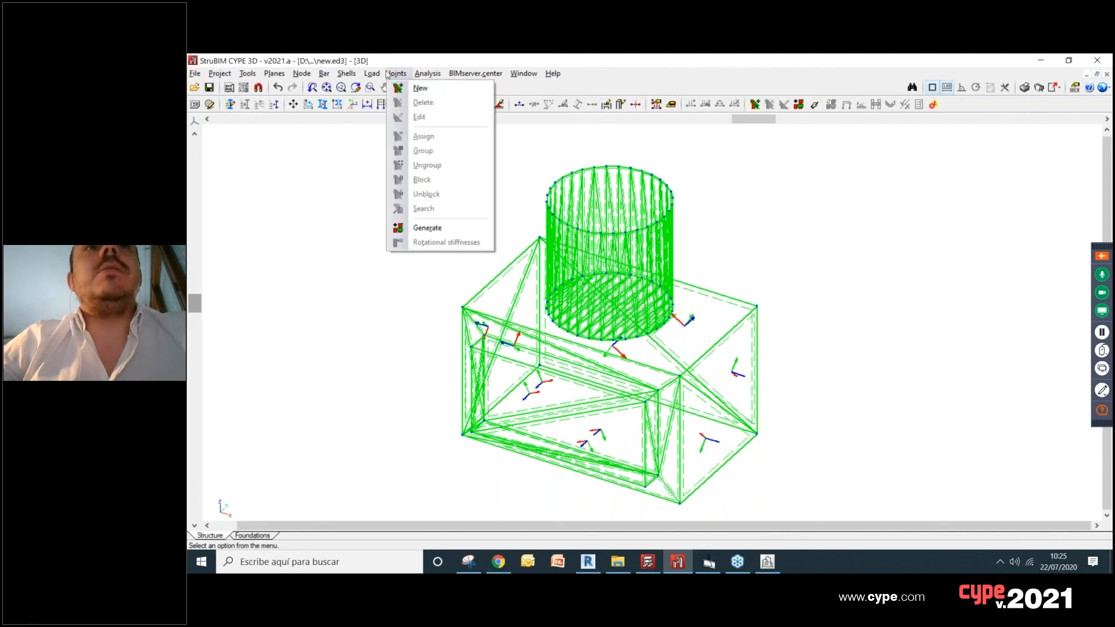
{"action": "left_click", "coordinate": [388, 75]}
{"action": "left_click", "coordinate": [371, 74]}
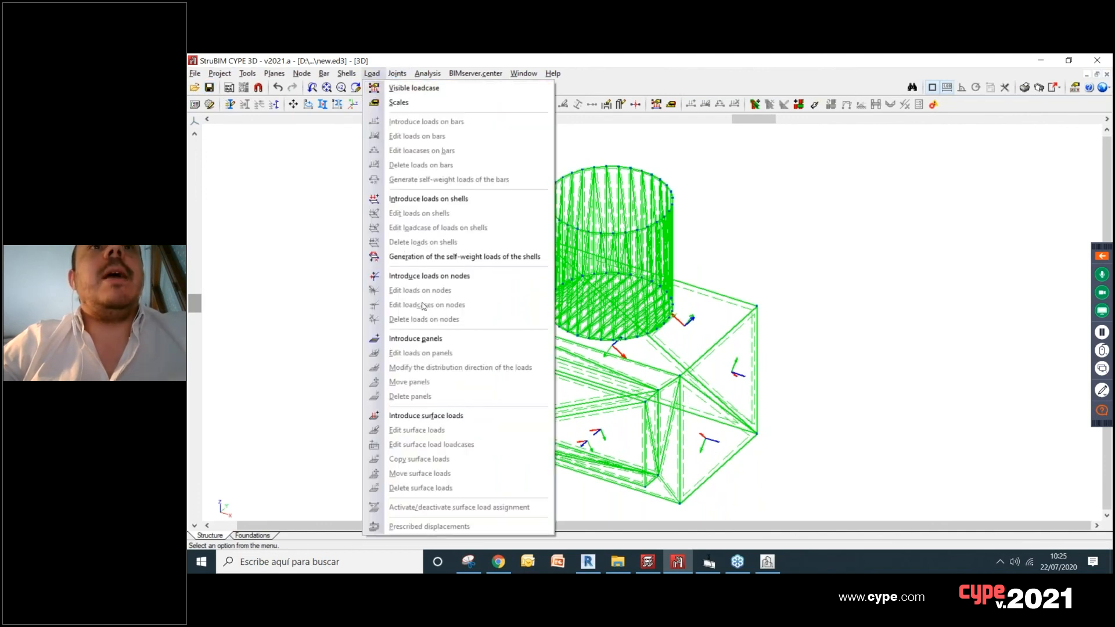
{"action": "mouse_move", "coordinate": [347, 73]}
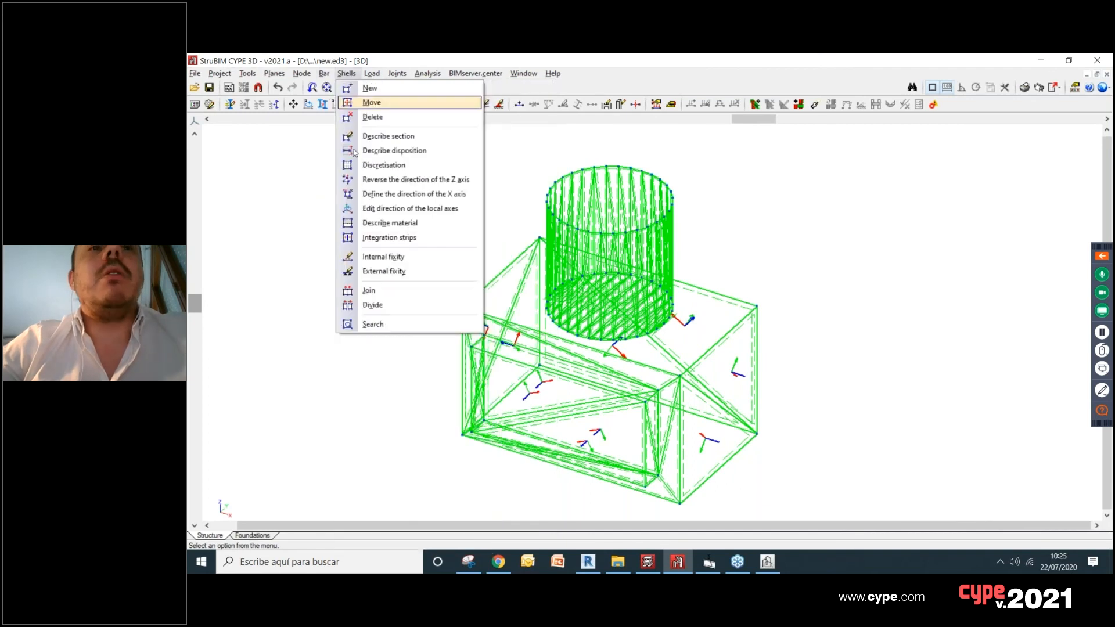
{"action": "left_click", "coordinate": [406, 295]}
{"action": "left_click_drag", "start_coordinate": [414, 142], "coordinate": [735, 468]}
{"action": "right_click", "coordinate": [765, 394]}
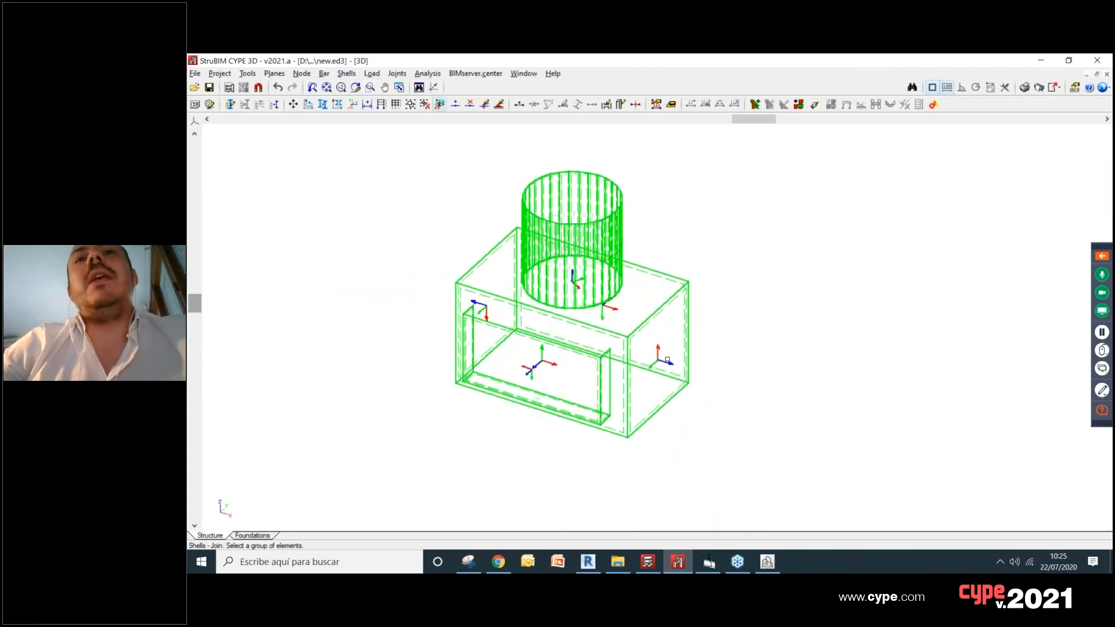
Step: Check the layer, thickness and material information of the joined shells on the box and cylinder
{"action": "scroll", "coordinate": [726, 349], "scroll_direction": "up", "scroll_amount": 5}
{"action": "middle_click_drag", "start_coordinate": [762, 347], "coordinate": [749, 309]}
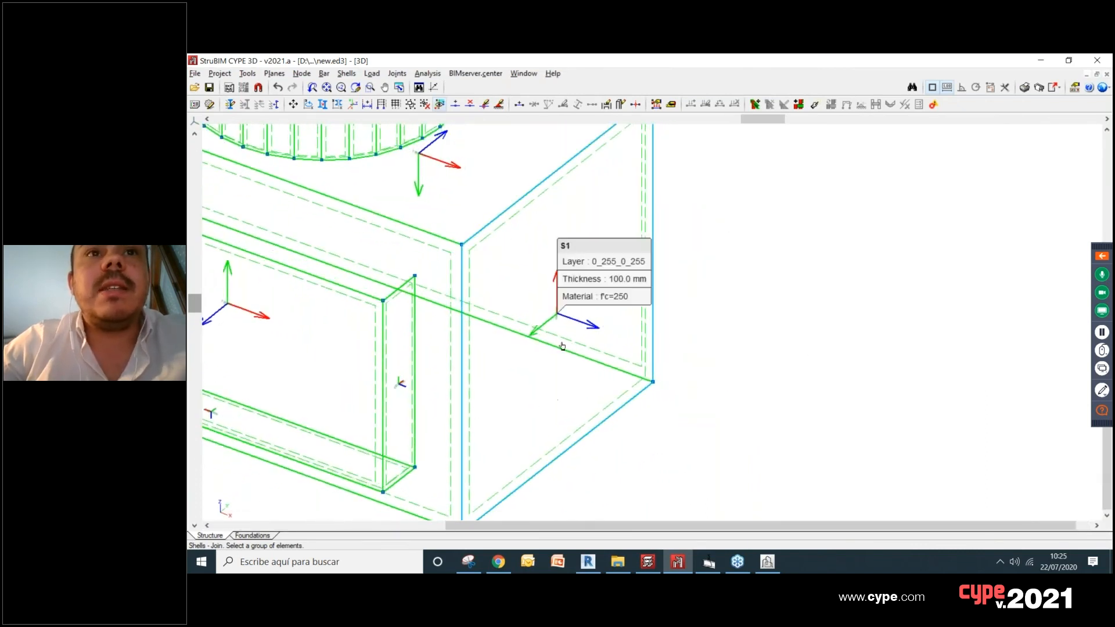
{"action": "scroll", "coordinate": [562, 346], "scroll_direction": "down", "scroll_amount": 4}
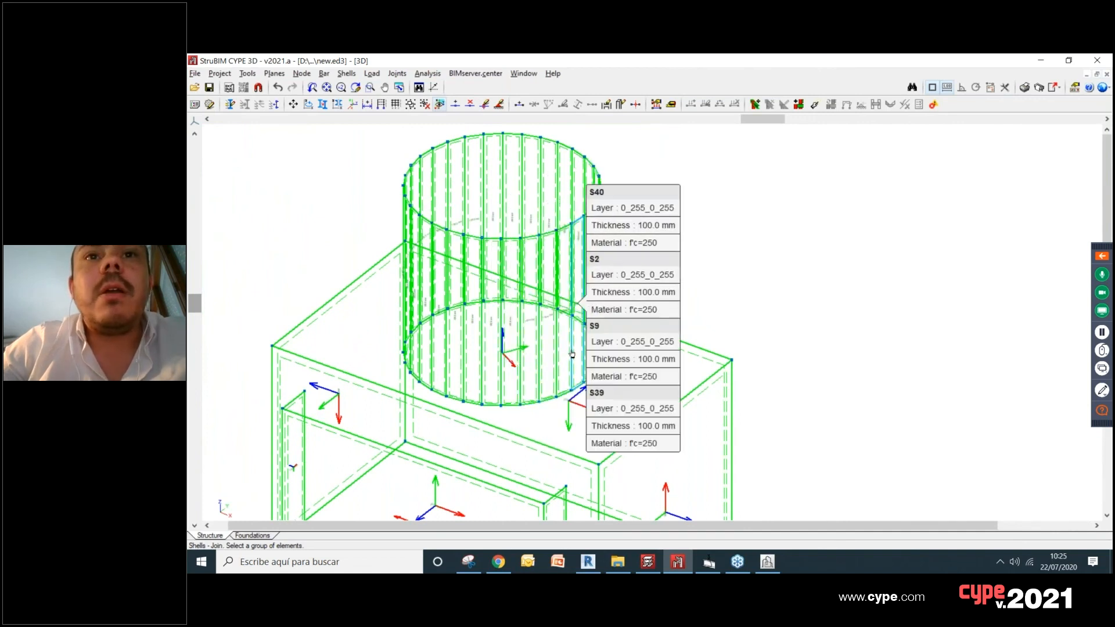
{"action": "scroll", "coordinate": [609, 300], "scroll_direction": "down", "scroll_amount": 3}
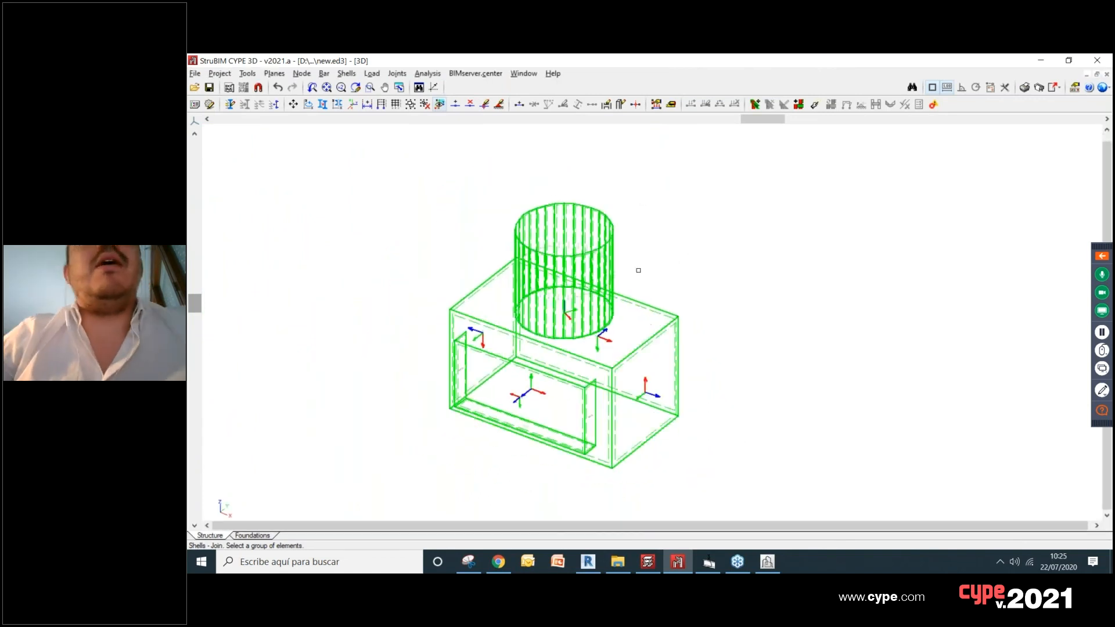
{"action": "middle_click_drag", "start_coordinate": [676, 261], "coordinate": [689, 254]}
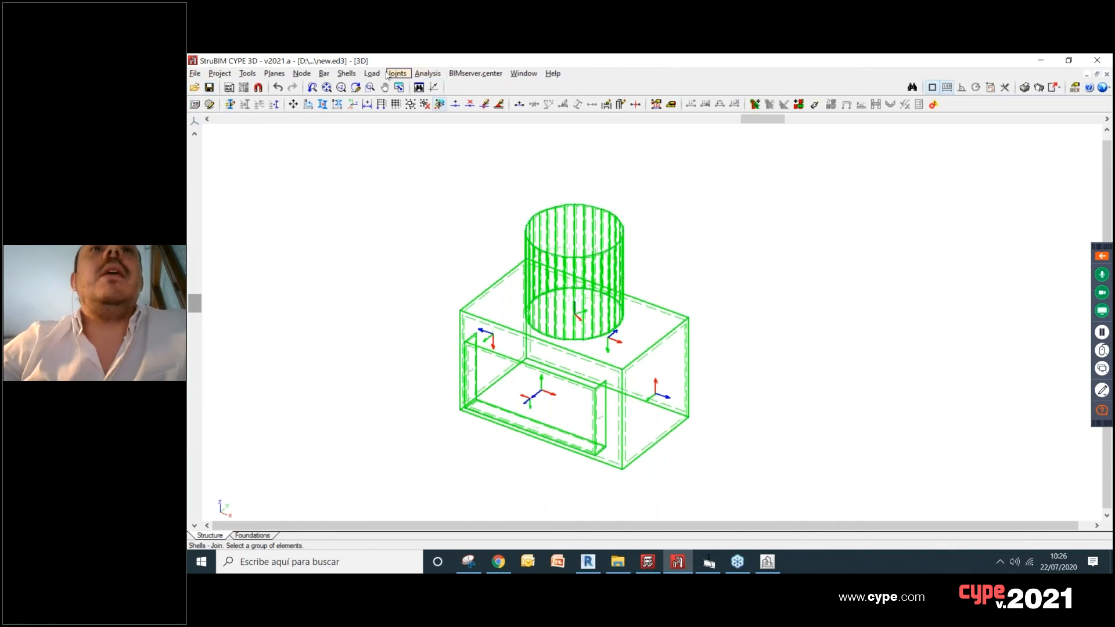
Step: Assign rolled steel A588 42ksi as the material of all shells in the structure
{"action": "left_click", "coordinate": [356, 74]}
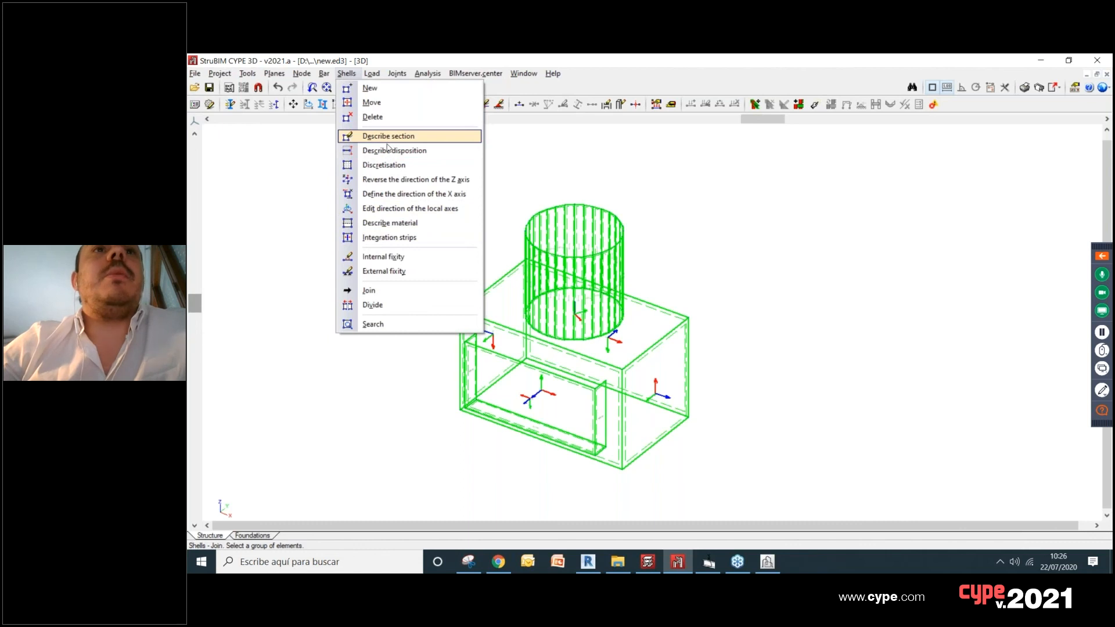
{"action": "left_click", "coordinate": [389, 223]}
{"action": "left_click_drag", "start_coordinate": [371, 162], "coordinate": [741, 498]}
{"action": "right_click", "coordinate": [804, 326]}
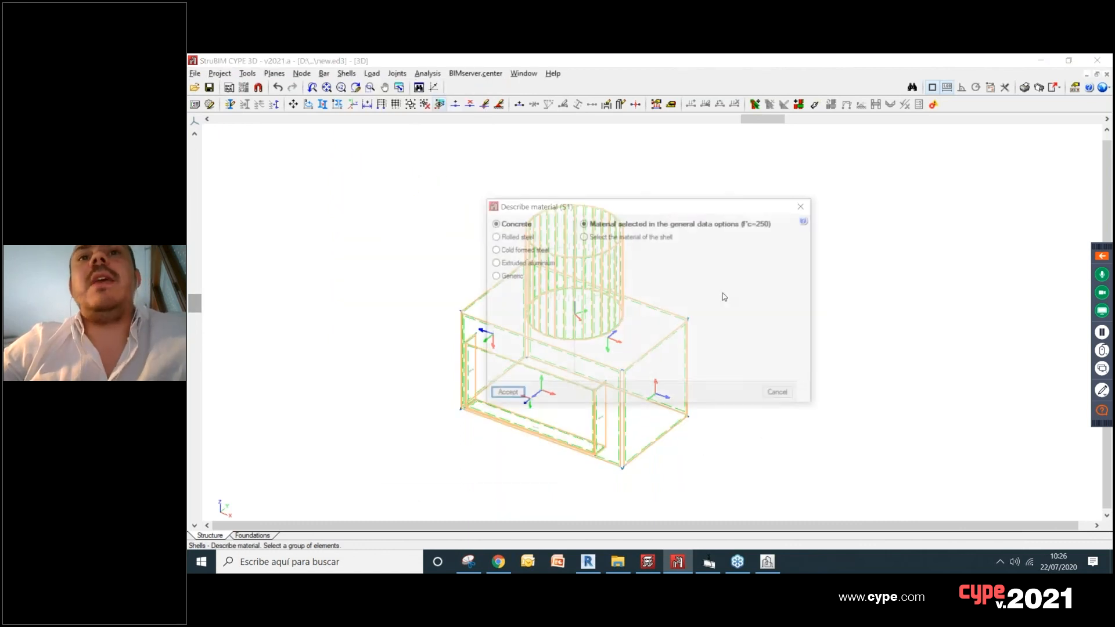
{"action": "left_click", "coordinate": [514, 237]}
{"action": "left_click", "coordinate": [668, 252]}
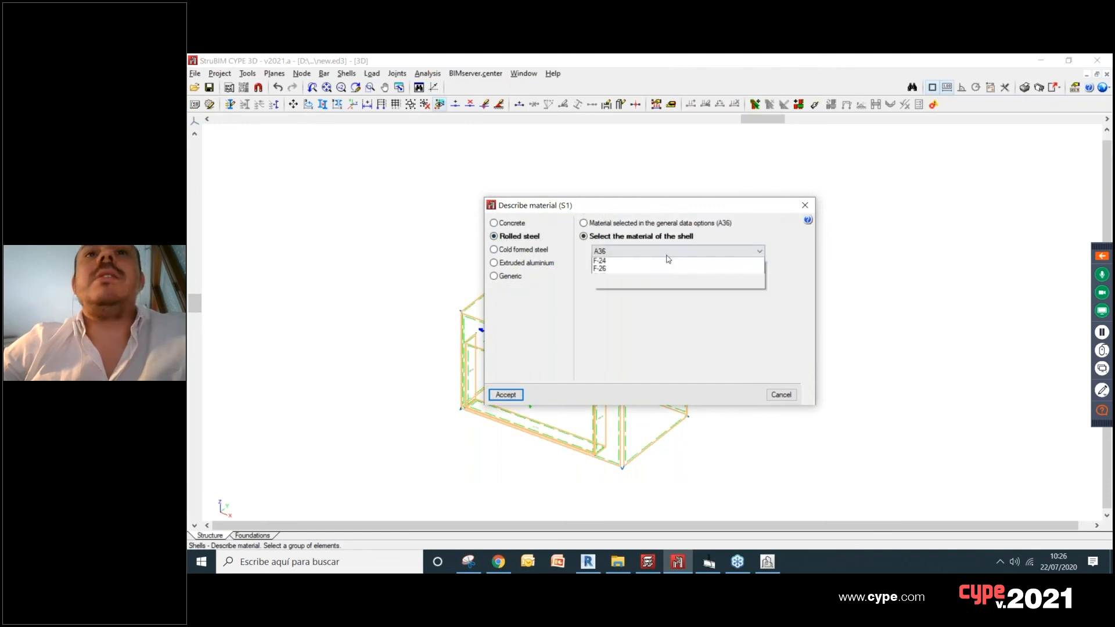
{"action": "left_click", "coordinate": [685, 333]}
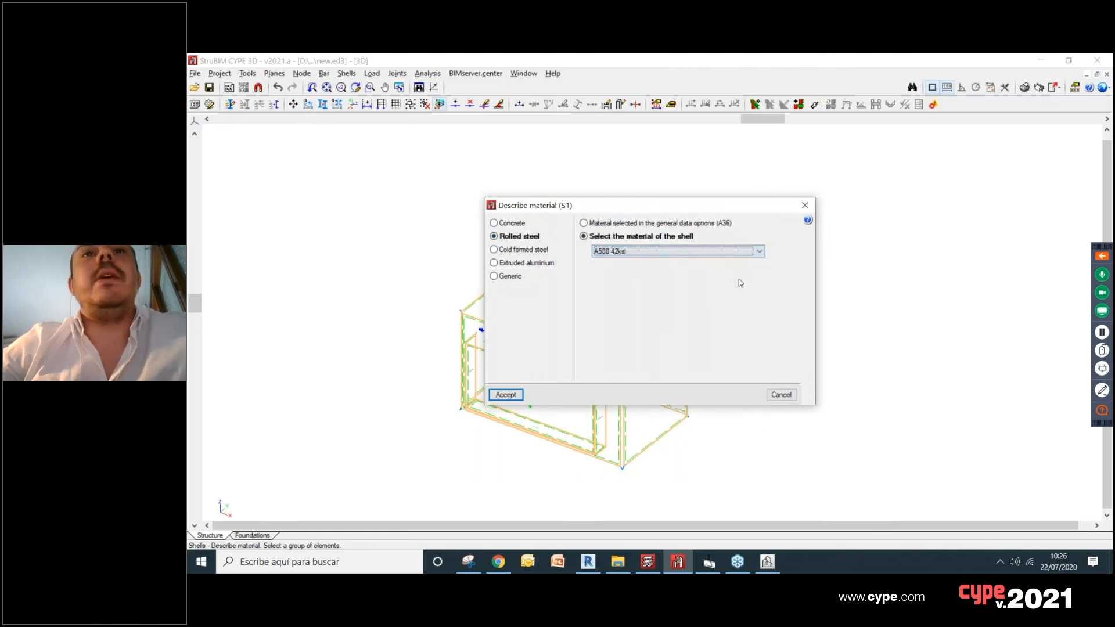
{"action": "left_click", "coordinate": [512, 397]}
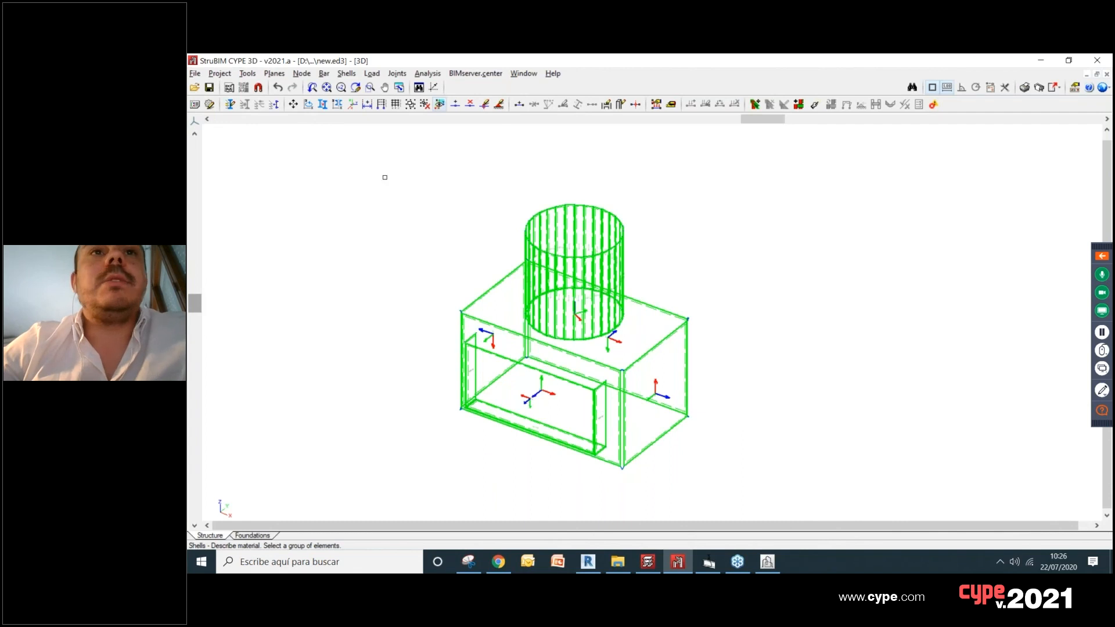
Step: Generate a 3D view of the complete structure and turn on the Materials display for the steel shells
{"action": "left_click", "coordinate": [248, 73]}
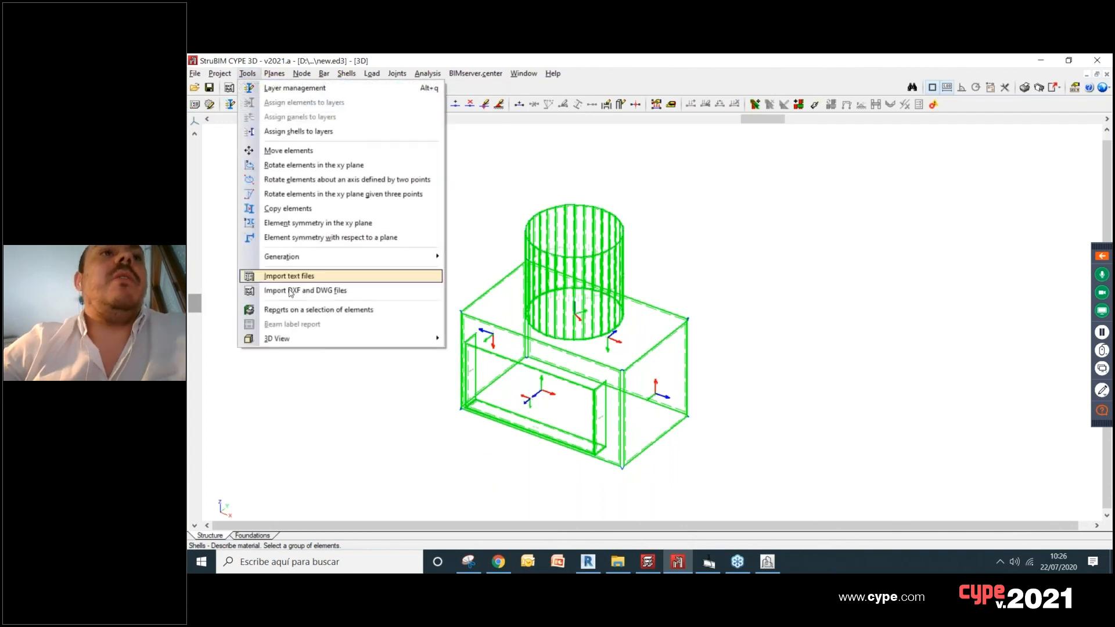
{"action": "mouse_move", "coordinate": [427, 343]}
{"action": "left_click", "coordinate": [482, 340]}
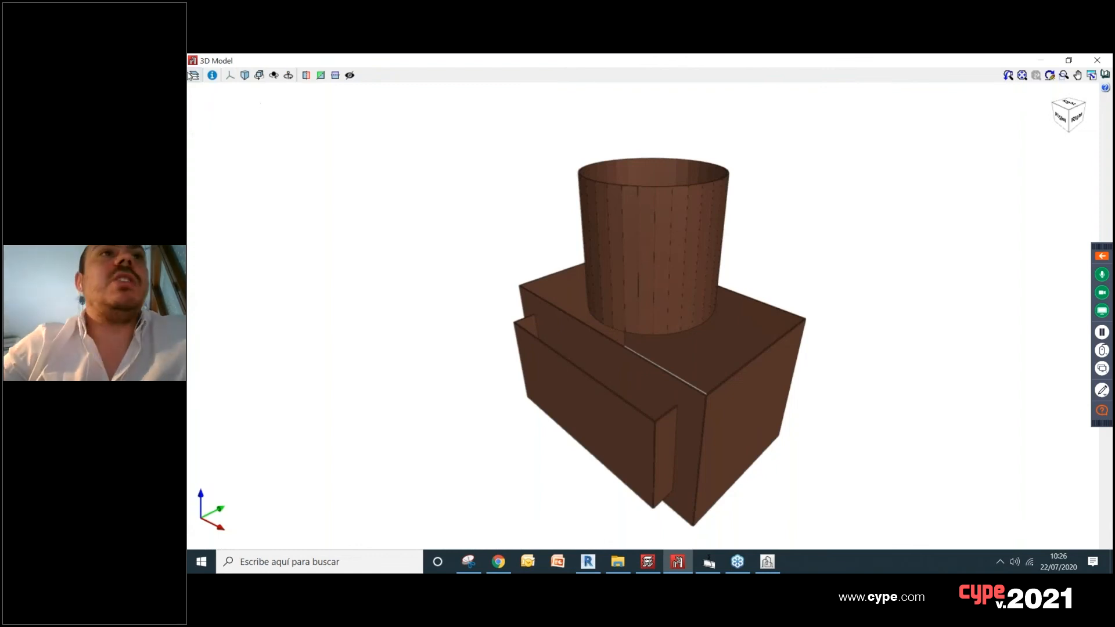
{"action": "left_click", "coordinate": [193, 75]}
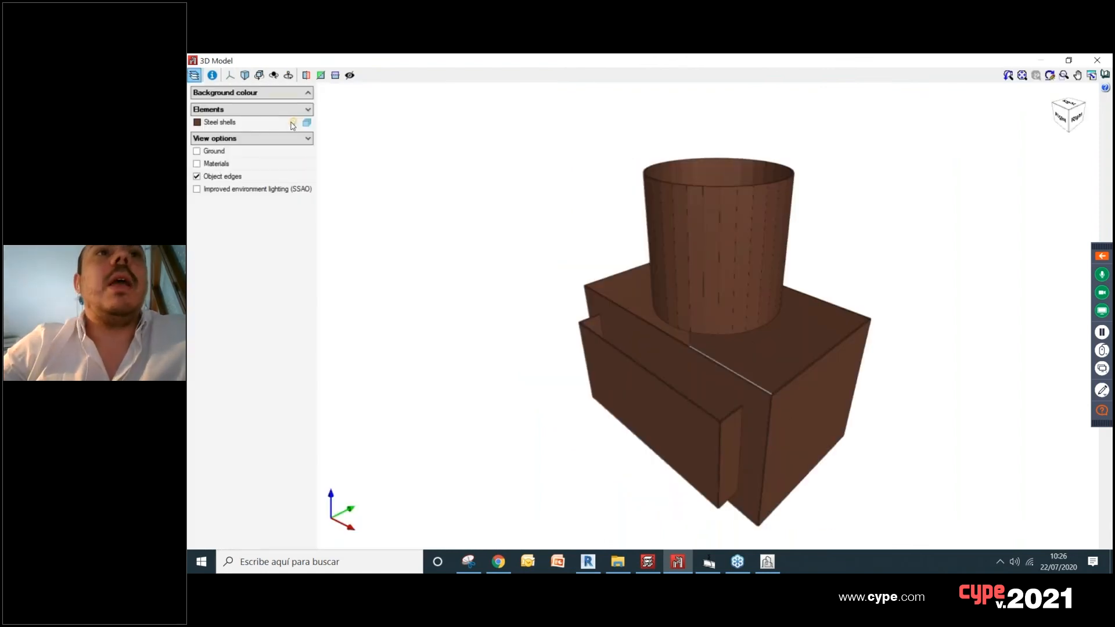
{"action": "left_click", "coordinate": [292, 122]}
{"action": "left_click", "coordinate": [294, 124]}
{"action": "left_click", "coordinate": [197, 163]}
Step: Examine the steel shells with their material appearance from several sides and close the 3D view
{"action": "left_click_drag", "start_coordinate": [808, 314], "coordinate": [691, 282]}
{"action": "scroll", "coordinate": [691, 282], "scroll_direction": "down", "scroll_amount": 3}
{"action": "left_click_drag", "start_coordinate": [809, 323], "coordinate": [725, 295]}
{"action": "scroll", "coordinate": [735, 332], "scroll_direction": "up", "scroll_amount": 3}
{"action": "scroll", "coordinate": [735, 329], "scroll_direction": "down", "scroll_amount": 3}
{"action": "scroll", "coordinate": [734, 330], "scroll_direction": "up", "scroll_amount": 1}
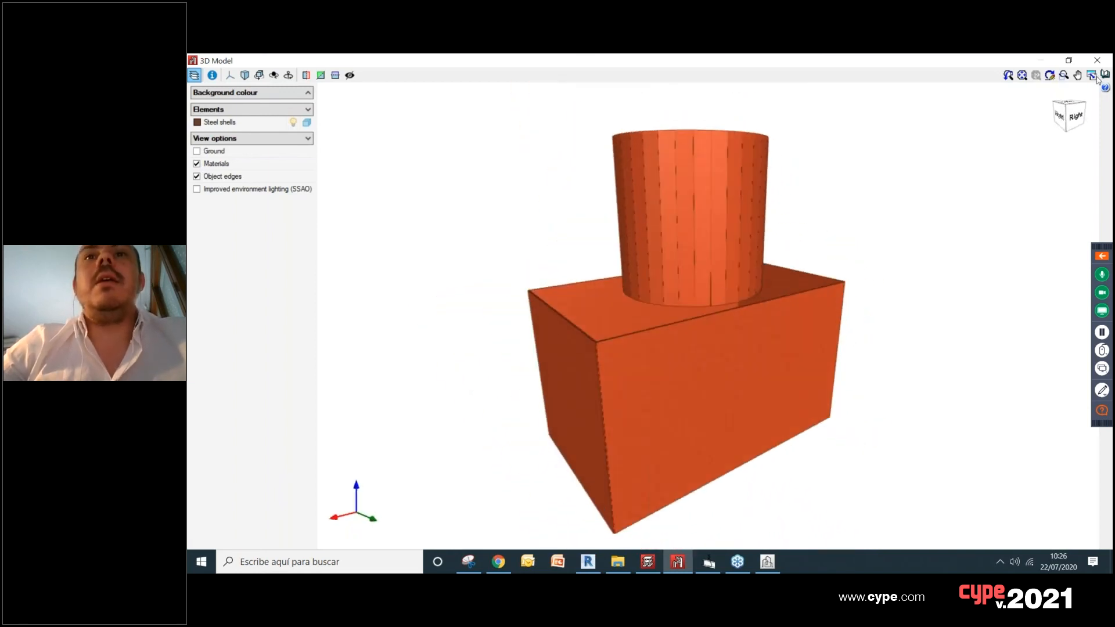
{"action": "left_click_drag", "start_coordinate": [536, 265], "coordinate": [701, 188]}
{"action": "left_click", "coordinate": [1098, 60]}
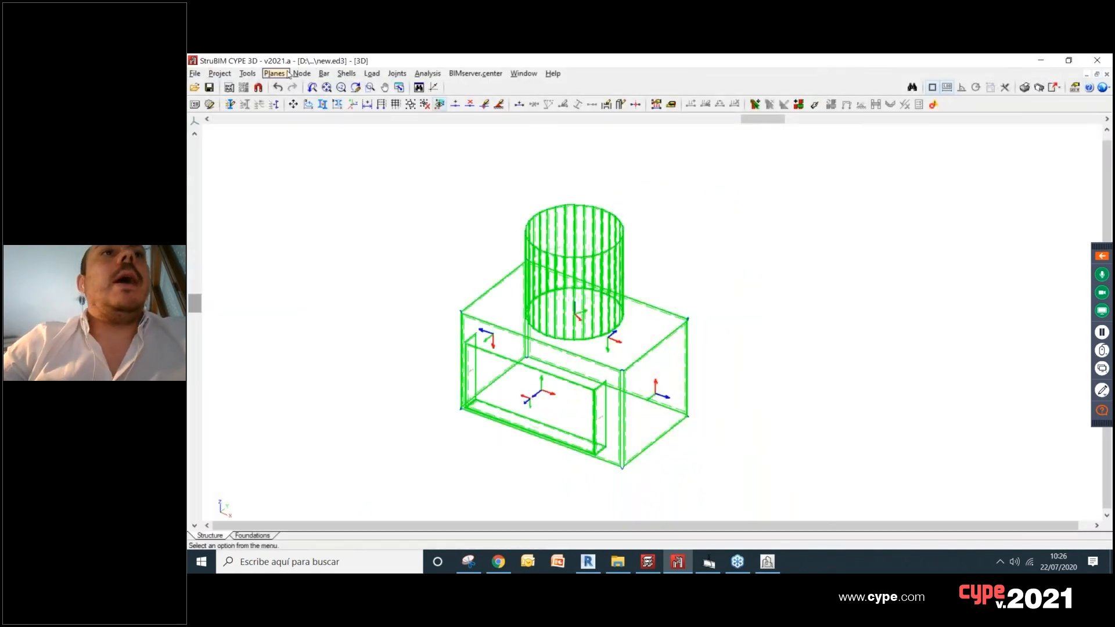
Step: Import layer 255_255_0_255 of the 3D Sketch DWG file at the position defined in the file
{"action": "left_click", "coordinate": [248, 74]}
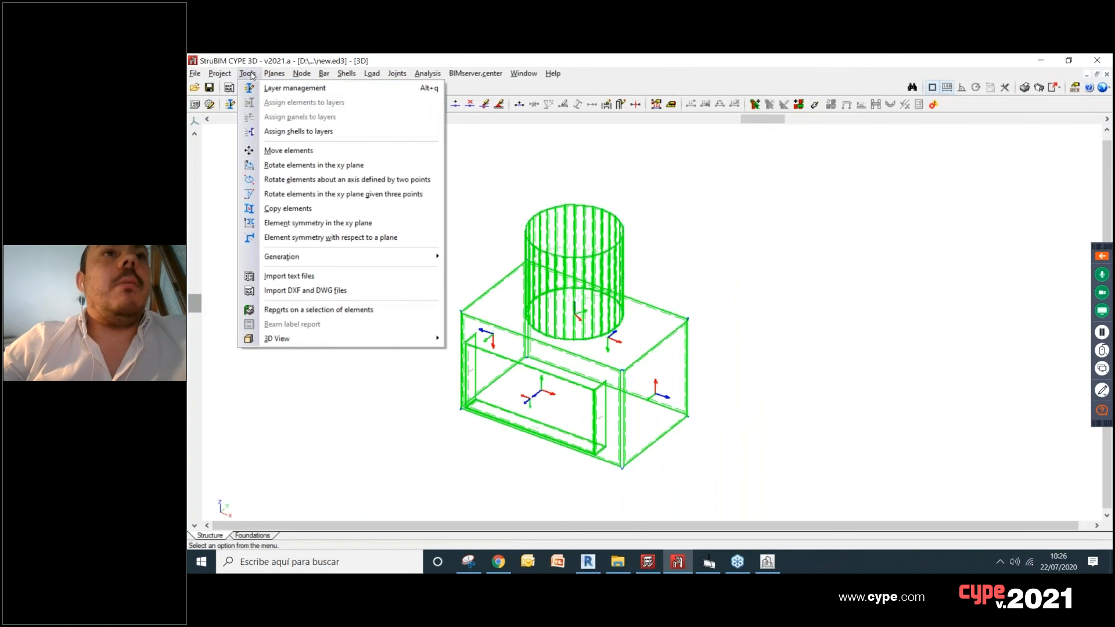
{"action": "left_click", "coordinate": [339, 295]}
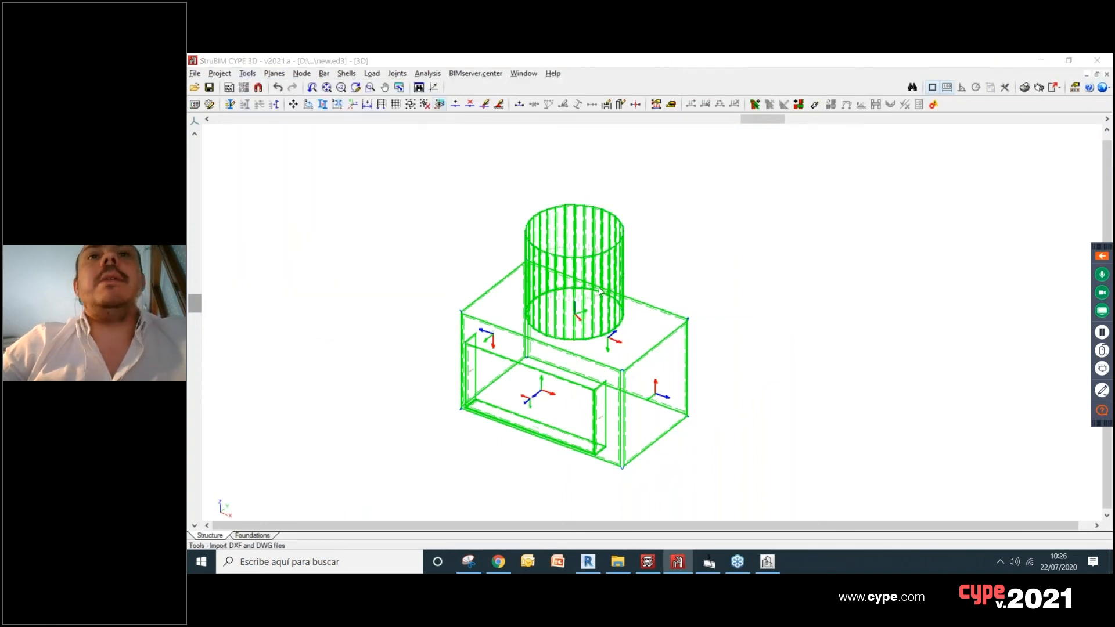
{"action": "left_click", "coordinate": [592, 338]}
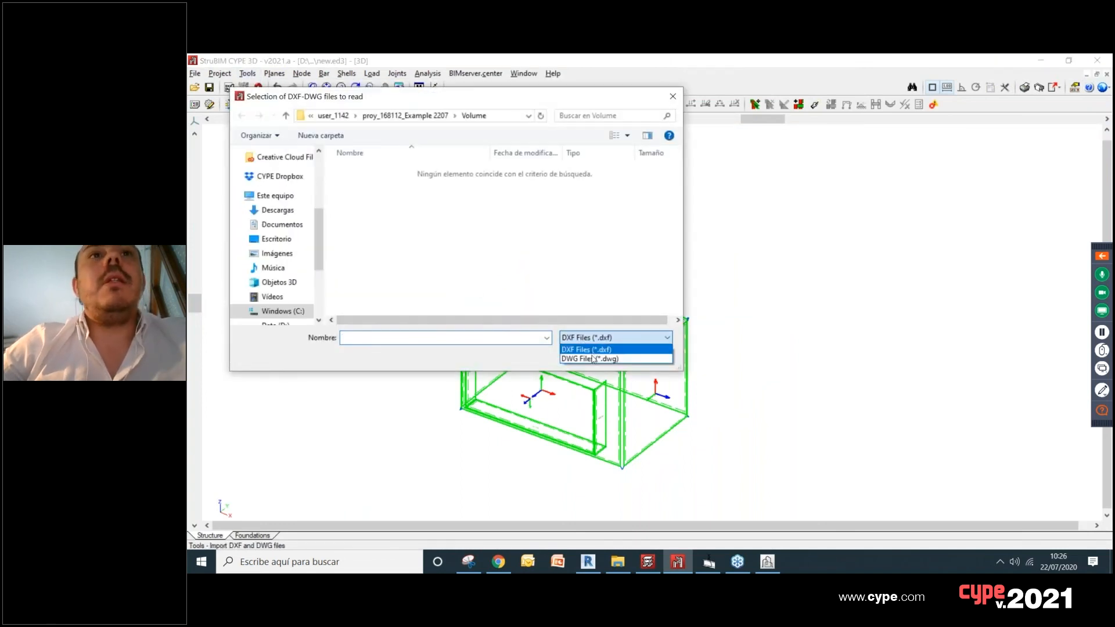
{"action": "left_click", "coordinate": [593, 359]}
{"action": "left_click", "coordinate": [390, 172]}
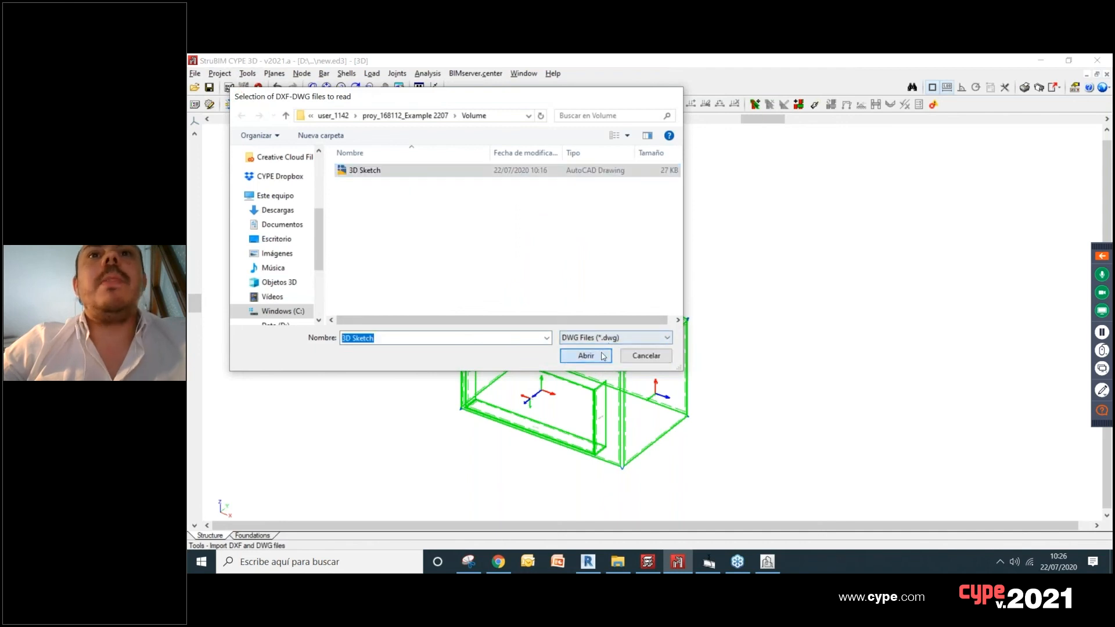
{"action": "left_click", "coordinate": [603, 357]}
{"action": "left_click", "coordinate": [383, 163]}
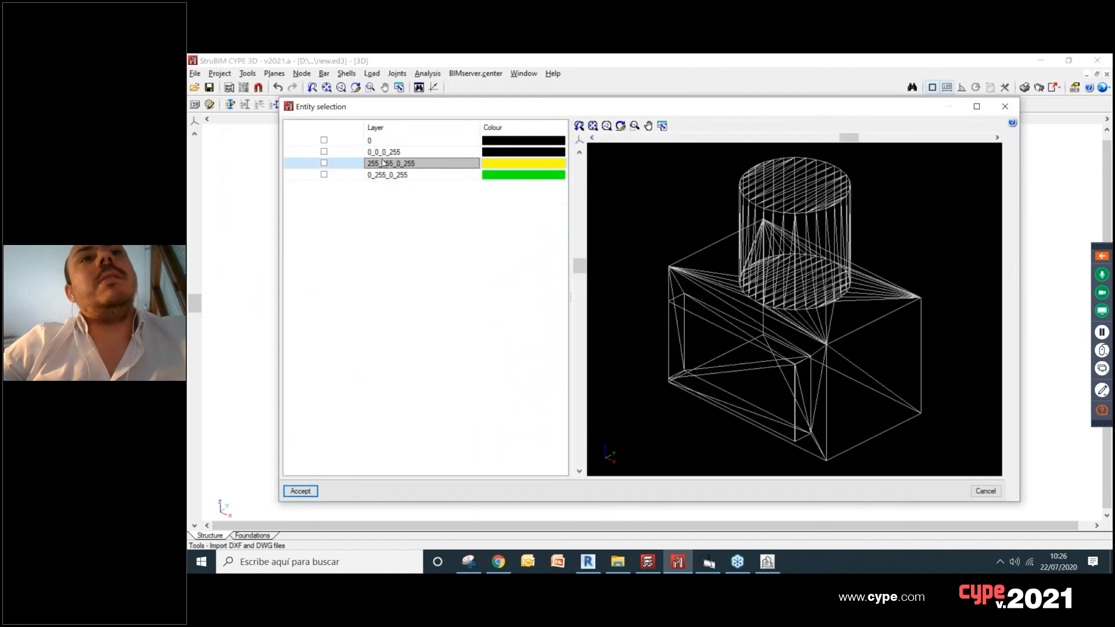
{"action": "left_click", "coordinate": [324, 163]}
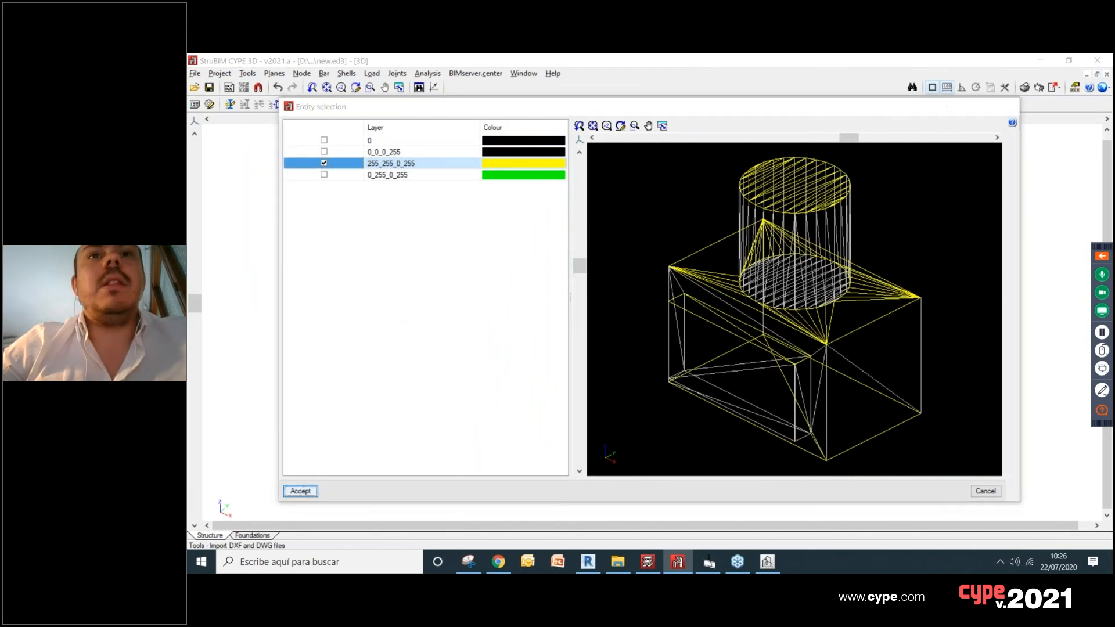
{"action": "key", "text": "Return"}
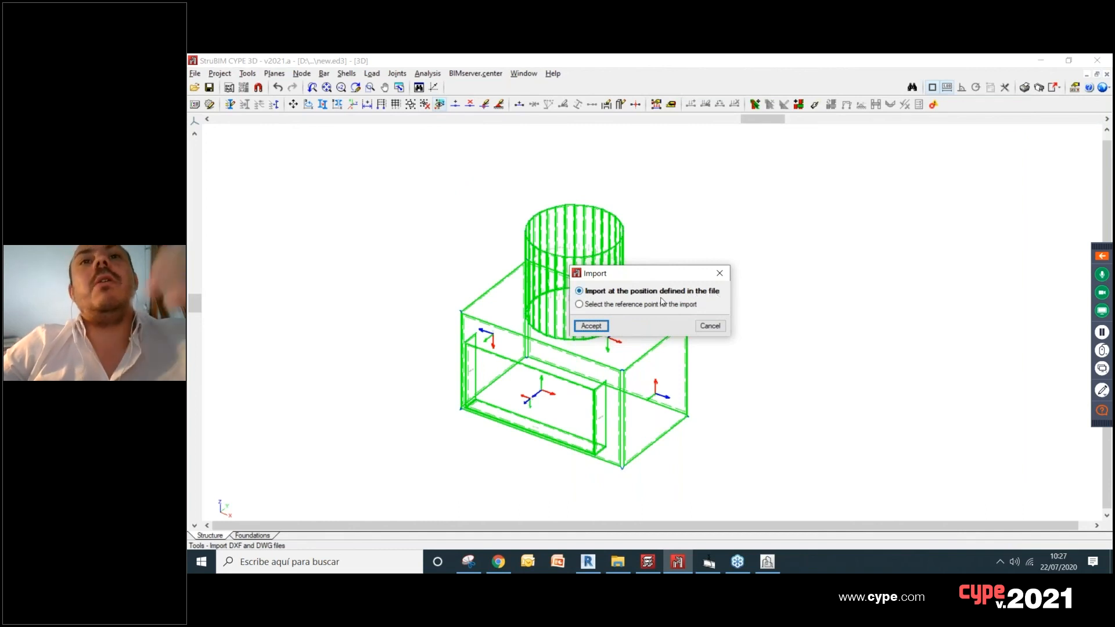
{"action": "left_click", "coordinate": [592, 326]}
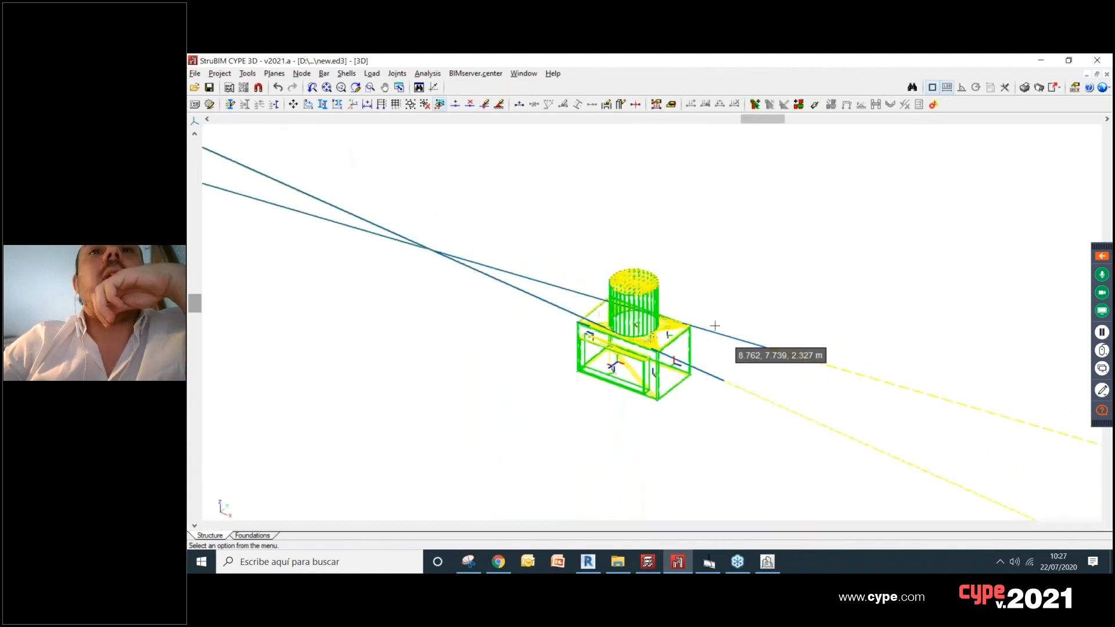
Step: Make layer 0_255_0_255 invisible so that the newly imported yellow shells are shown without the green ones
{"action": "scroll", "coordinate": [718, 326], "scroll_direction": "up", "scroll_amount": 1}
{"action": "left_click", "coordinate": [274, 74]}
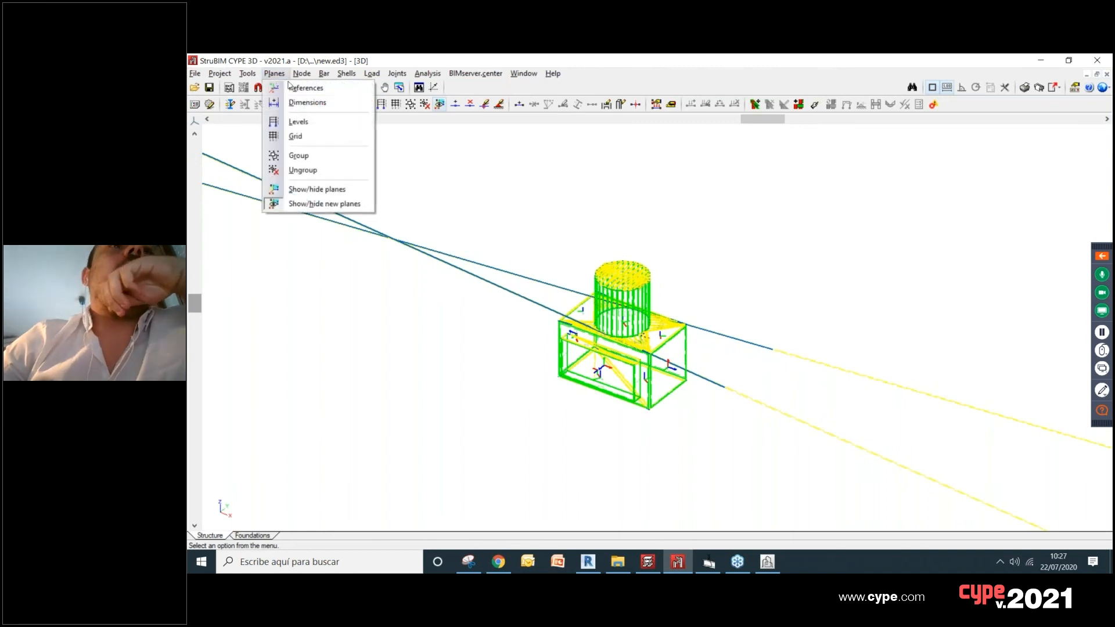
{"action": "mouse_move", "coordinate": [256, 74]}
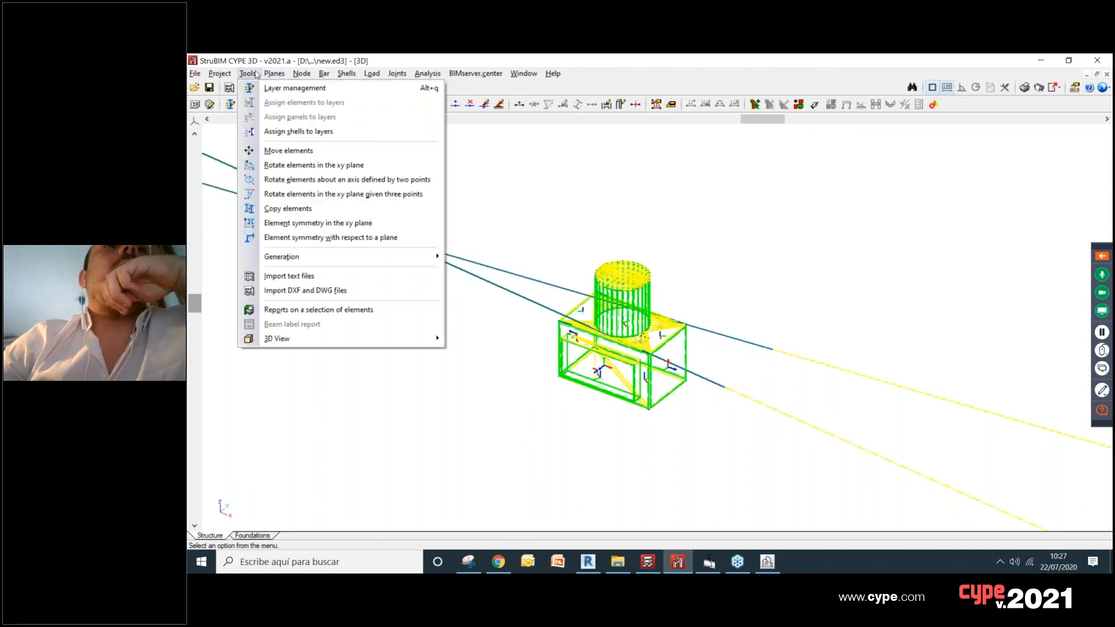
{"action": "left_click", "coordinate": [283, 89]}
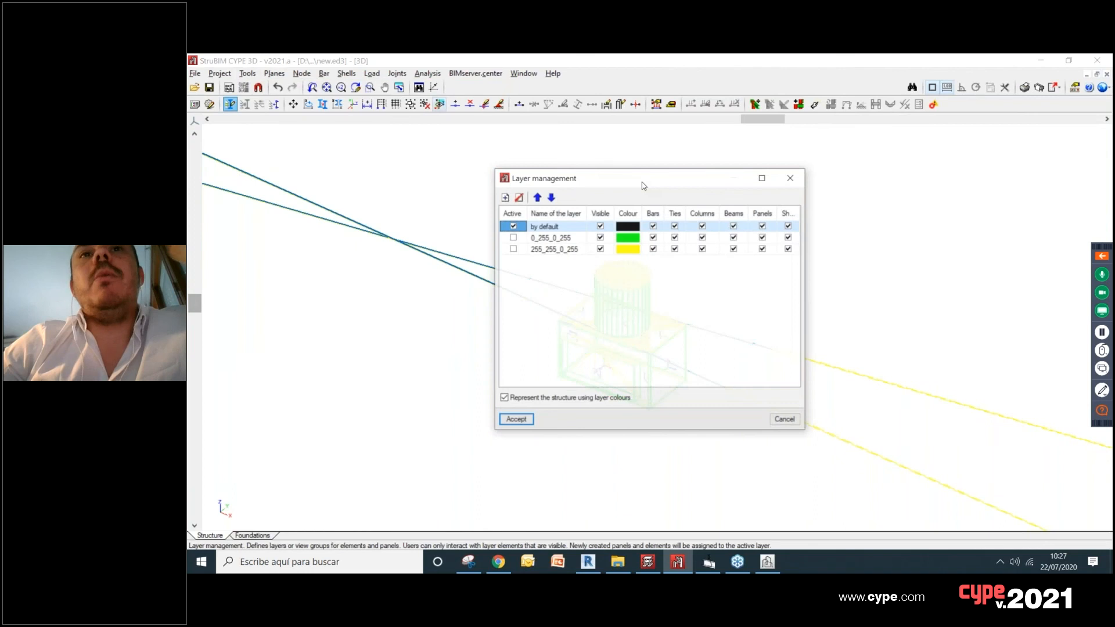
{"action": "left_click", "coordinate": [601, 237]}
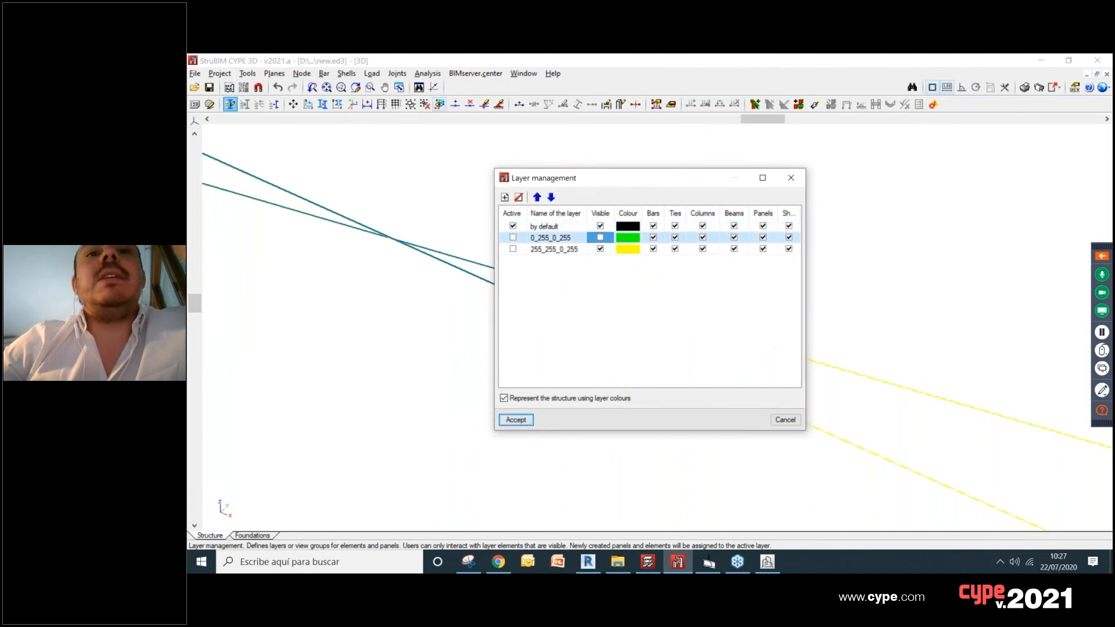
{"action": "left_click", "coordinate": [516, 420]}
Step: Join the yellow-layer shells using one window selection around the whole volume and accept the information message
{"action": "scroll", "coordinate": [699, 214], "scroll_direction": "down", "scroll_amount": 5}
{"action": "scroll", "coordinate": [671, 318], "scroll_direction": "up", "scroll_amount": 5}
{"action": "scroll", "coordinate": [671, 318], "scroll_direction": "up", "scroll_amount": 1}
{"action": "middle_click_drag", "start_coordinate": [677, 330], "coordinate": [670, 256]}
{"action": "scroll", "coordinate": [526, 191], "scroll_direction": "up", "scroll_amount": 1}
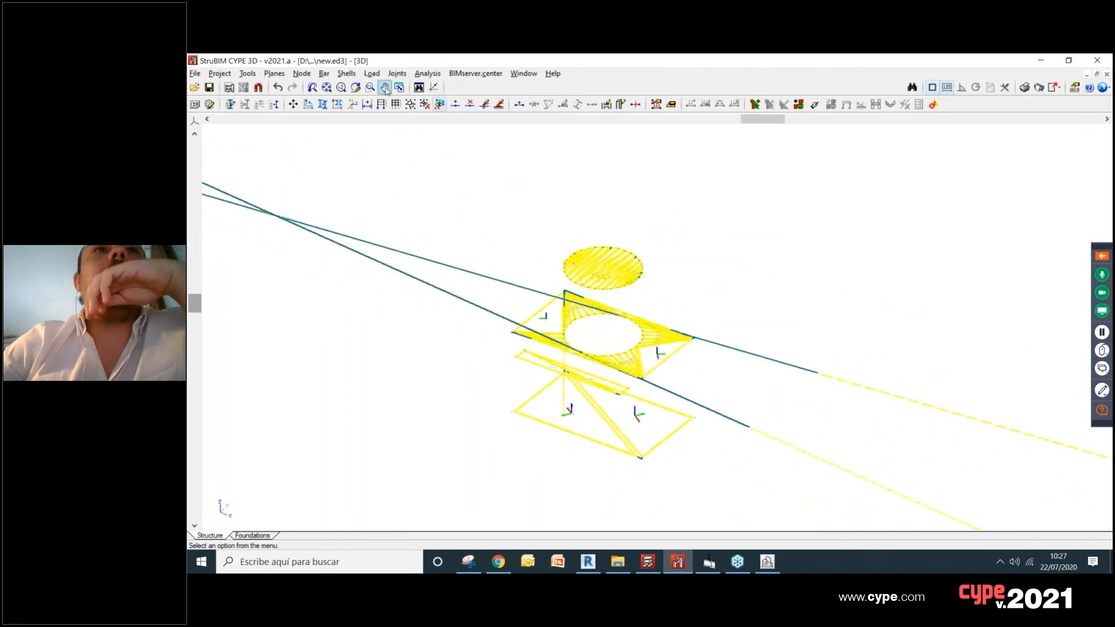
{"action": "left_click", "coordinate": [373, 77]}
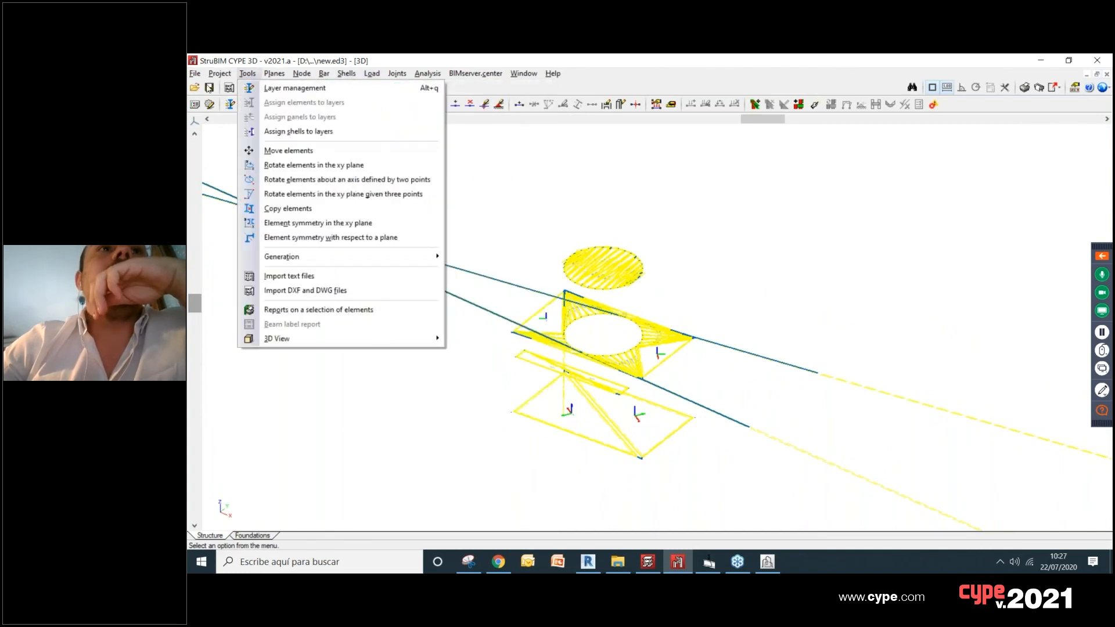
{"action": "left_click", "coordinate": [368, 76]}
{"action": "left_click", "coordinate": [347, 73]}
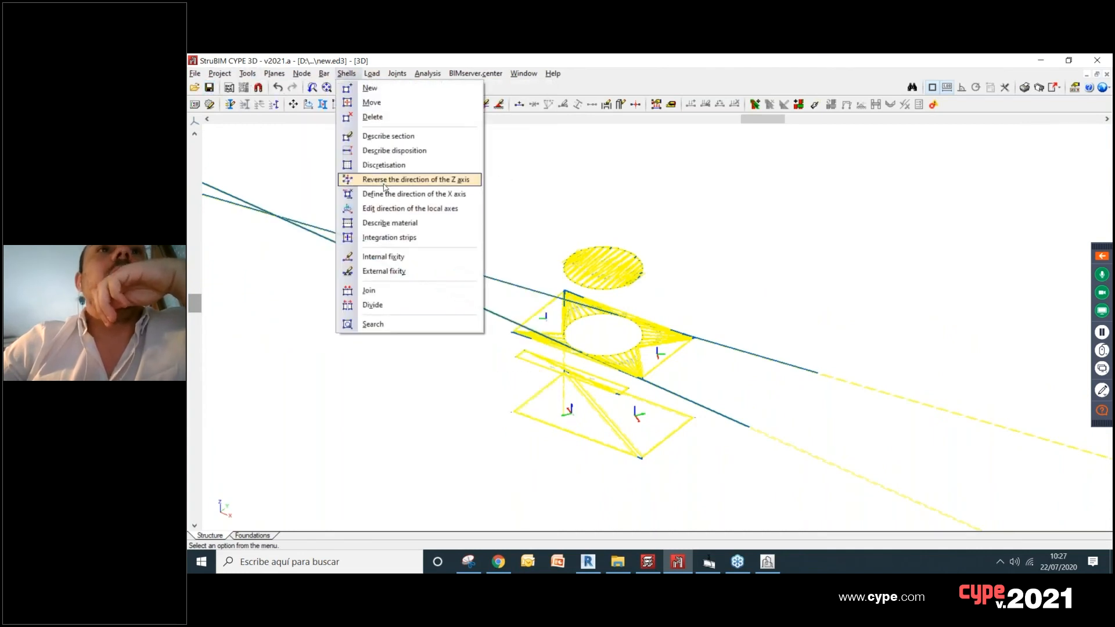
{"action": "left_click", "coordinate": [405, 290]}
{"action": "left_click_drag", "start_coordinate": [464, 169], "coordinate": [737, 491]}
{"action": "right_click", "coordinate": [720, 337]}
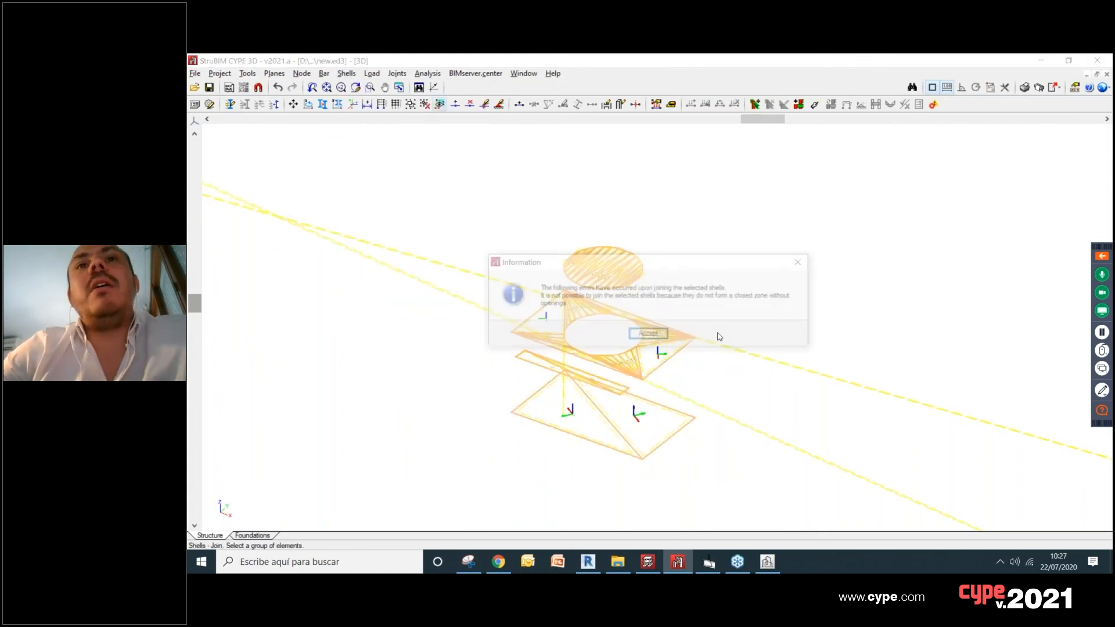
{"action": "left_click", "coordinate": [659, 336]}
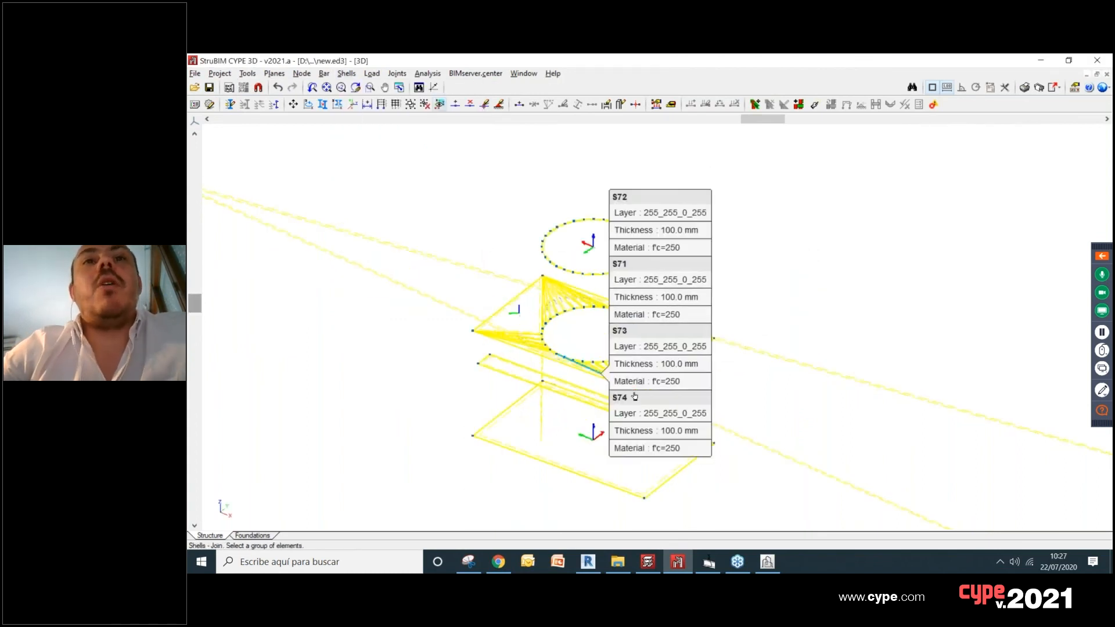
Step: Examine the unjoined triangular shells around the circular opening in the box's upper plate
{"action": "scroll", "coordinate": [691, 224], "scroll_direction": "up", "scroll_amount": 3}
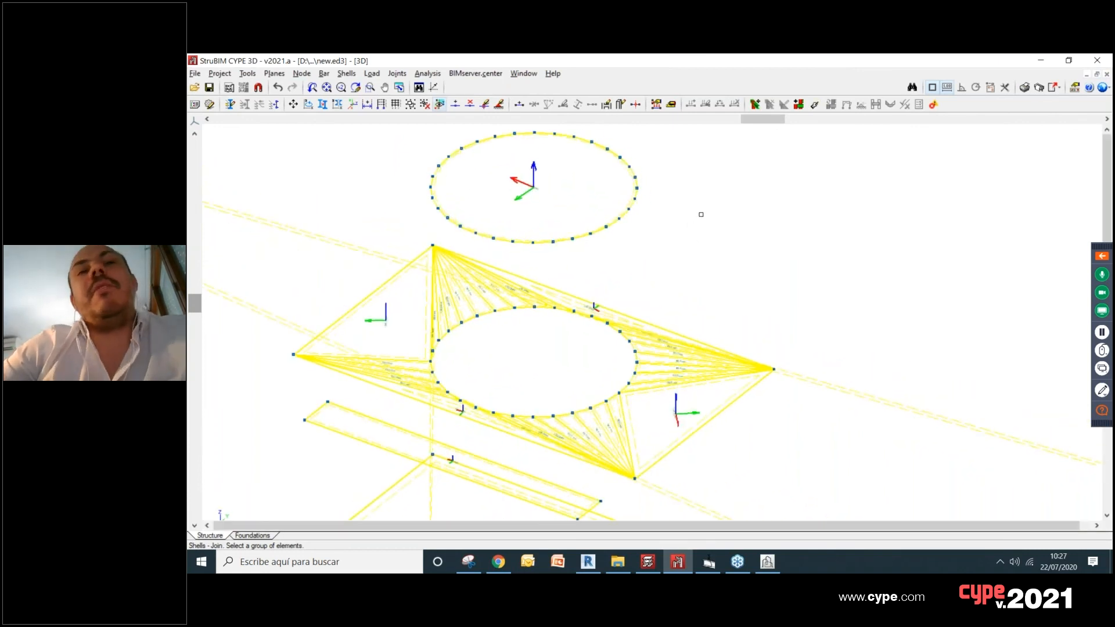
{"action": "middle_click_drag", "start_coordinate": [698, 235], "coordinate": [720, 198]}
{"action": "middle_click_drag", "start_coordinate": [667, 239], "coordinate": [703, 223]}
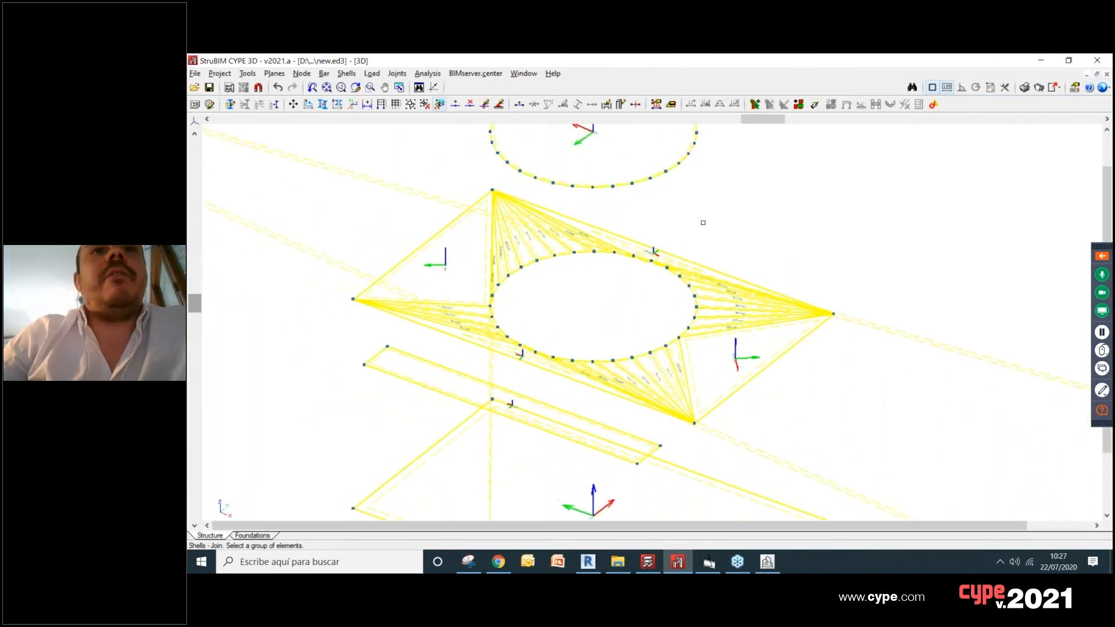
{"action": "scroll", "coordinate": [651, 282], "scroll_direction": "up", "scroll_amount": 1}
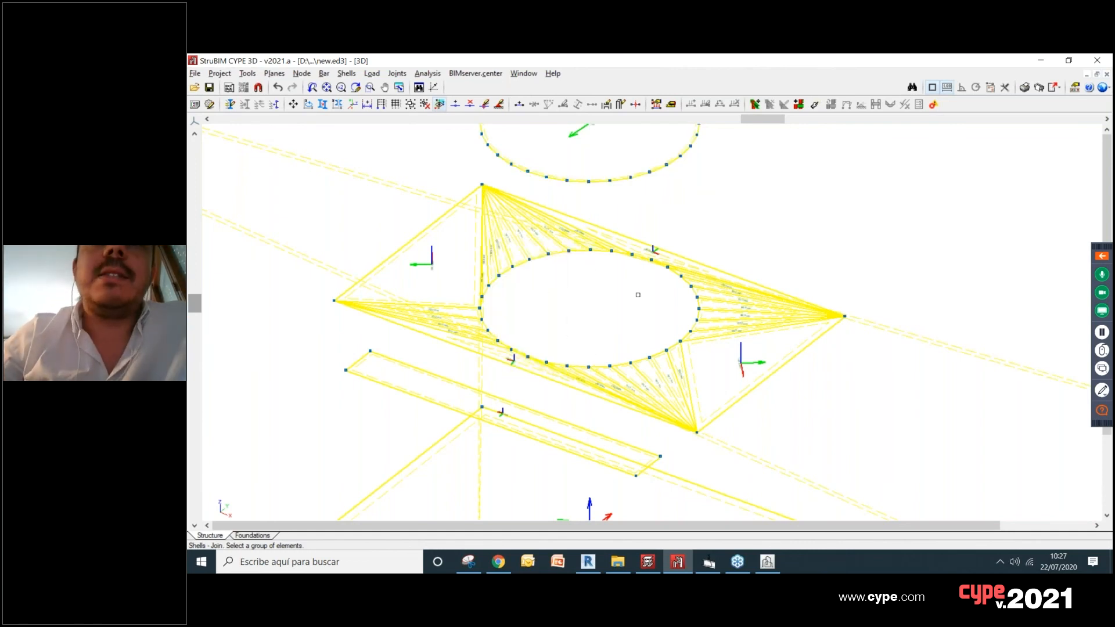
{"action": "scroll", "coordinate": [642, 296], "scroll_direction": "up", "scroll_amount": 2}
{"action": "middle_click_drag", "start_coordinate": [617, 279], "coordinate": [643, 260]}
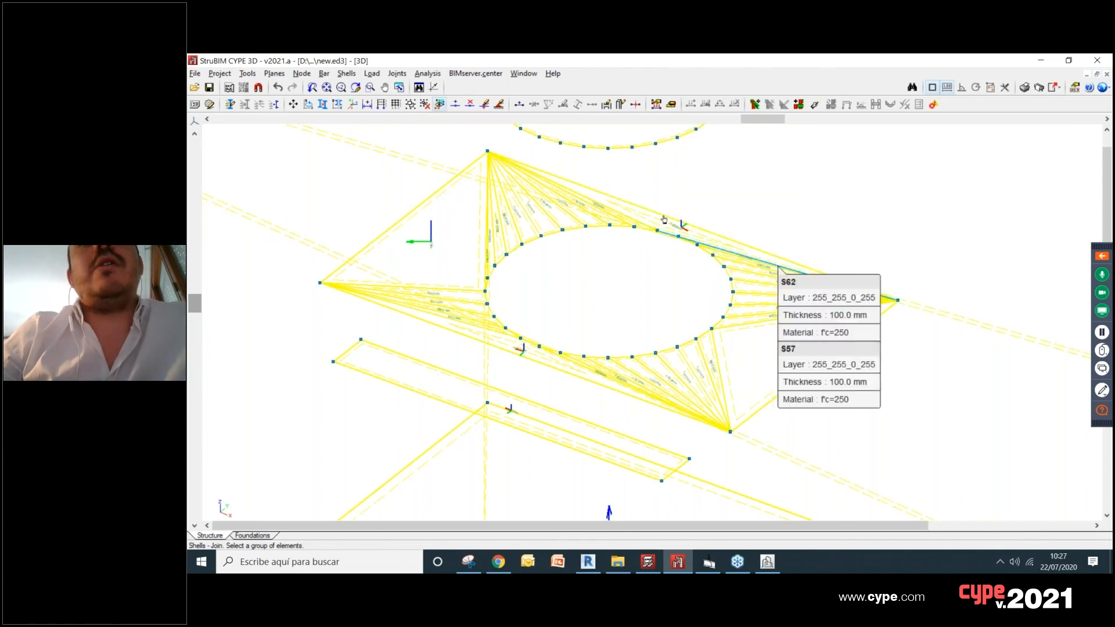
{"action": "scroll", "coordinate": [681, 229], "scroll_direction": "up", "scroll_amount": 4}
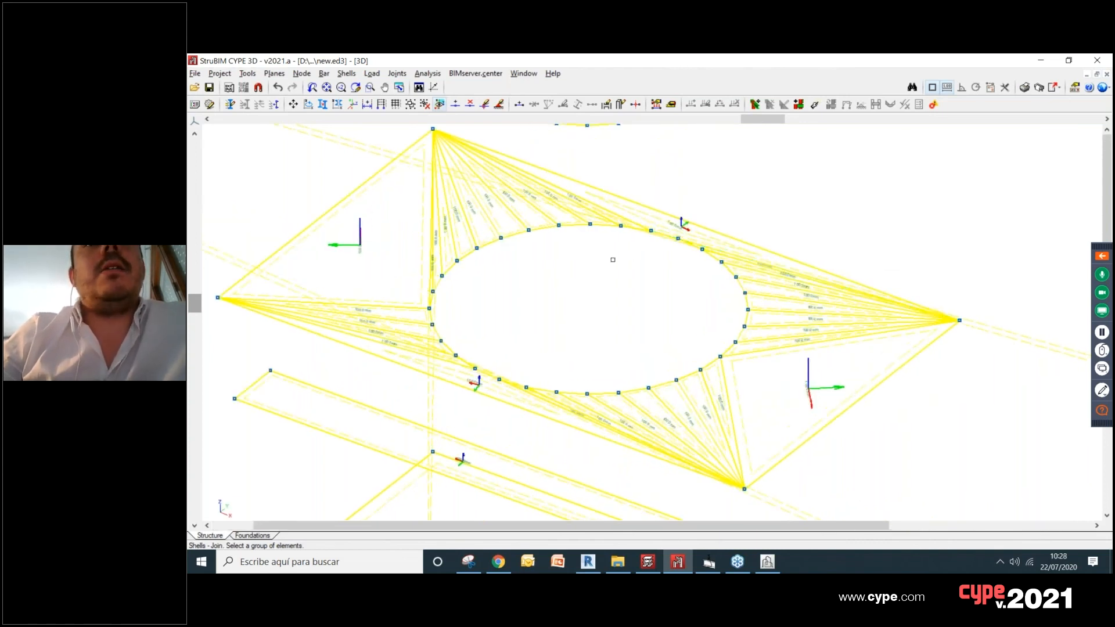
{"action": "scroll", "coordinate": [565, 281], "scroll_direction": "down", "scroll_amount": 4}
{"action": "scroll", "coordinate": [566, 281], "scroll_direction": "up", "scroll_amount": 1}
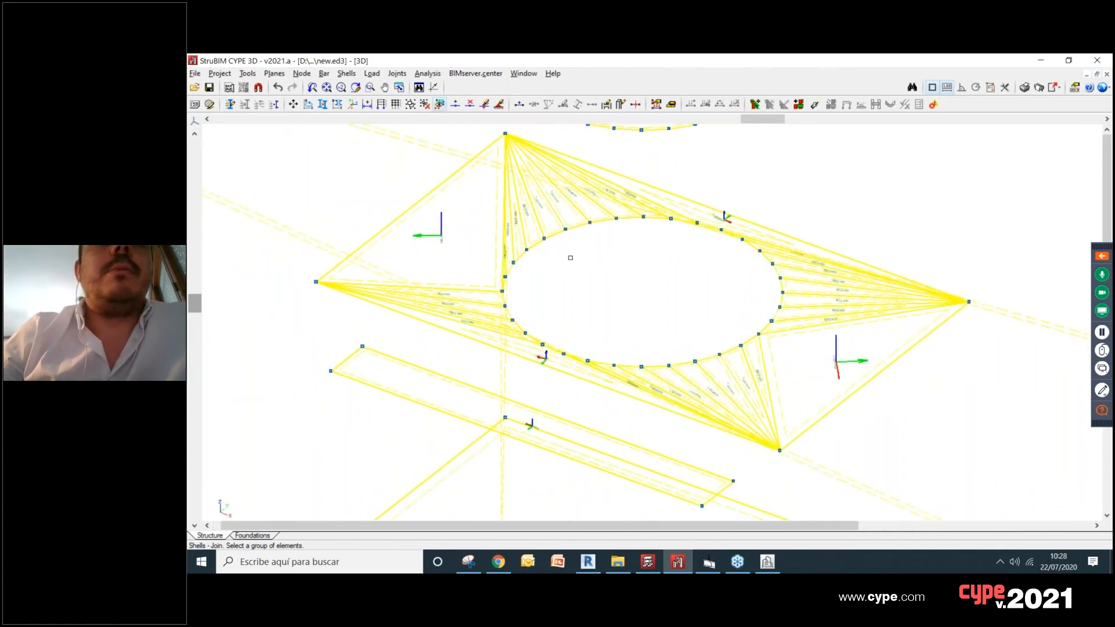
Step: Join the left corner shell of the upper plate with the thin triangular shells fanning towards the circular opening
{"action": "left_click", "coordinate": [398, 74]}
{"action": "mouse_move", "coordinate": [339, 75]}
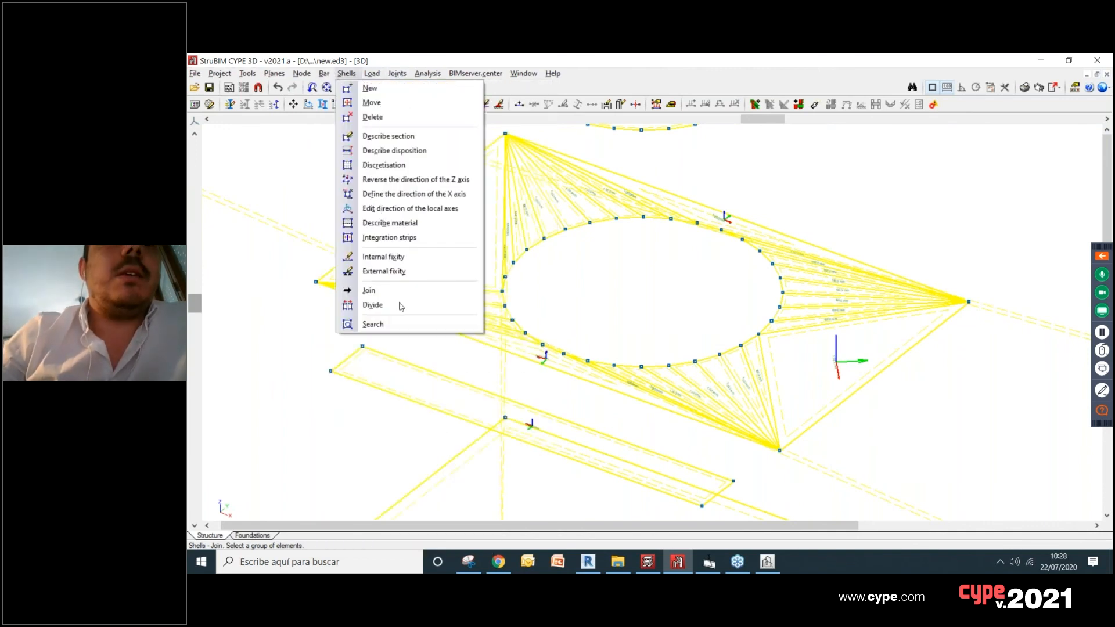
{"action": "left_click", "coordinate": [382, 295]}
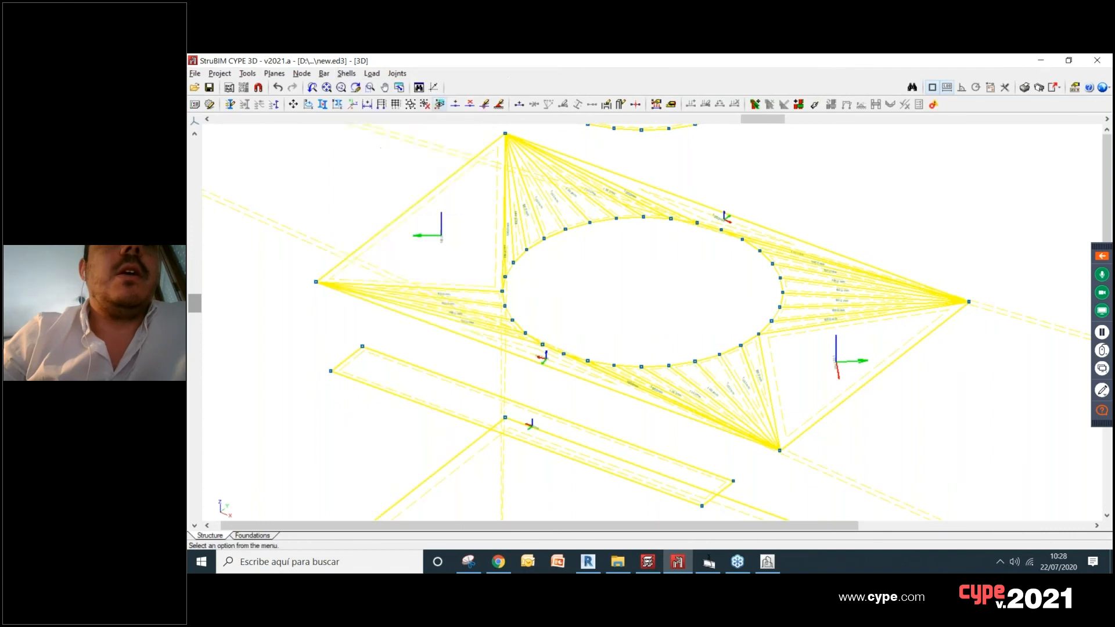
{"action": "scroll", "coordinate": [494, 283], "scroll_direction": "up", "scroll_amount": 5}
{"action": "scroll", "coordinate": [493, 283], "scroll_direction": "up", "scroll_amount": 1}
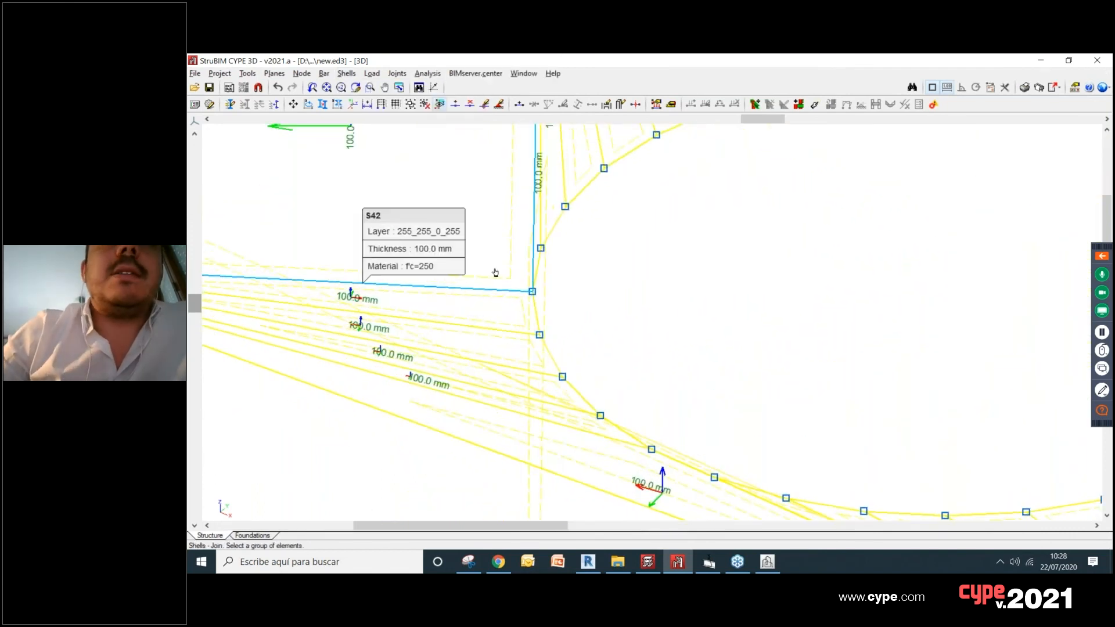
{"action": "left_click", "coordinate": [494, 272]}
{"action": "left_click", "coordinate": [510, 331]}
{"action": "left_click", "coordinate": [517, 356]}
{"action": "left_click", "coordinate": [541, 391]}
{"action": "left_click", "coordinate": [583, 429]}
{"action": "left_click", "coordinate": [588, 456]}
{"action": "right_click", "coordinate": [514, 307]}
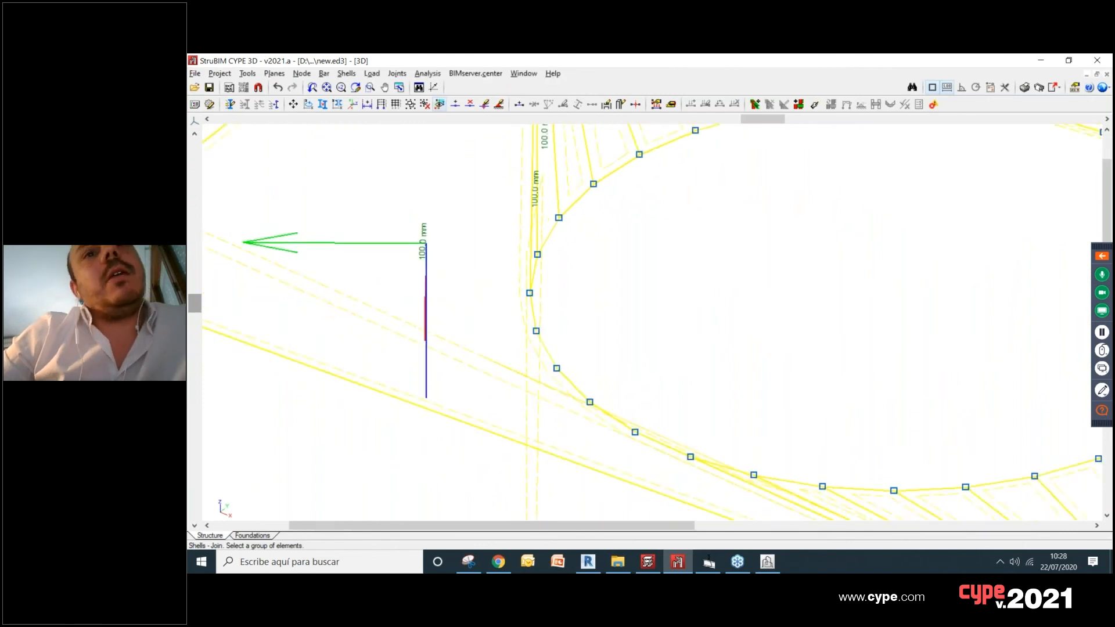
Step: Try to join the enlarged left corner shell with the adjacent thin shells along the opening's front edge
{"action": "scroll", "coordinate": [515, 306], "scroll_direction": "down", "scroll_amount": 2}
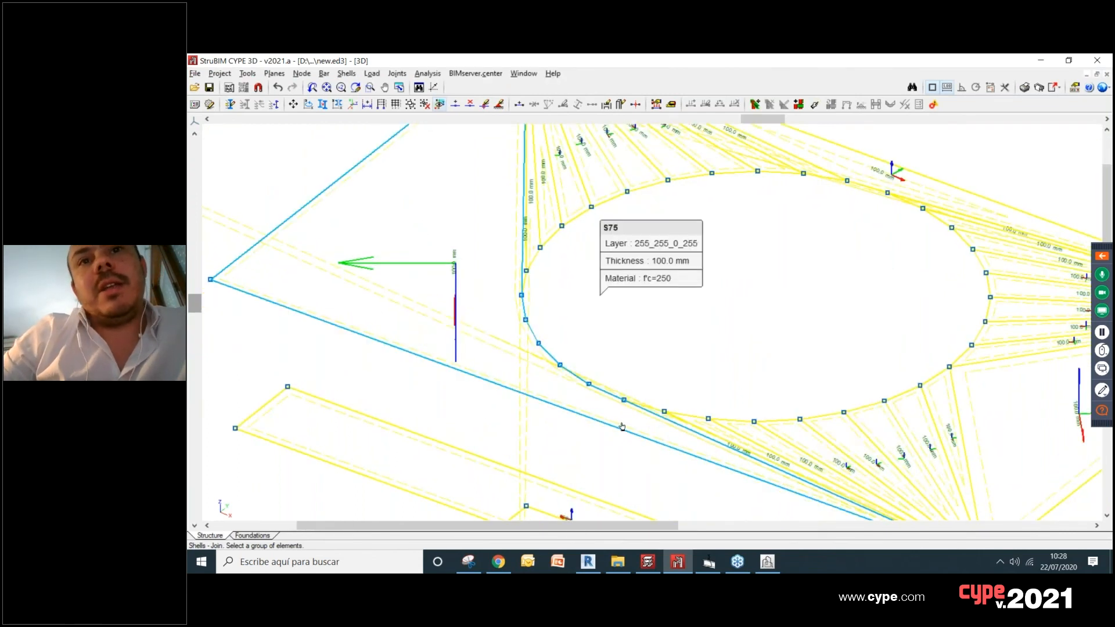
{"action": "scroll", "coordinate": [682, 432], "scroll_direction": "up", "scroll_amount": 2}
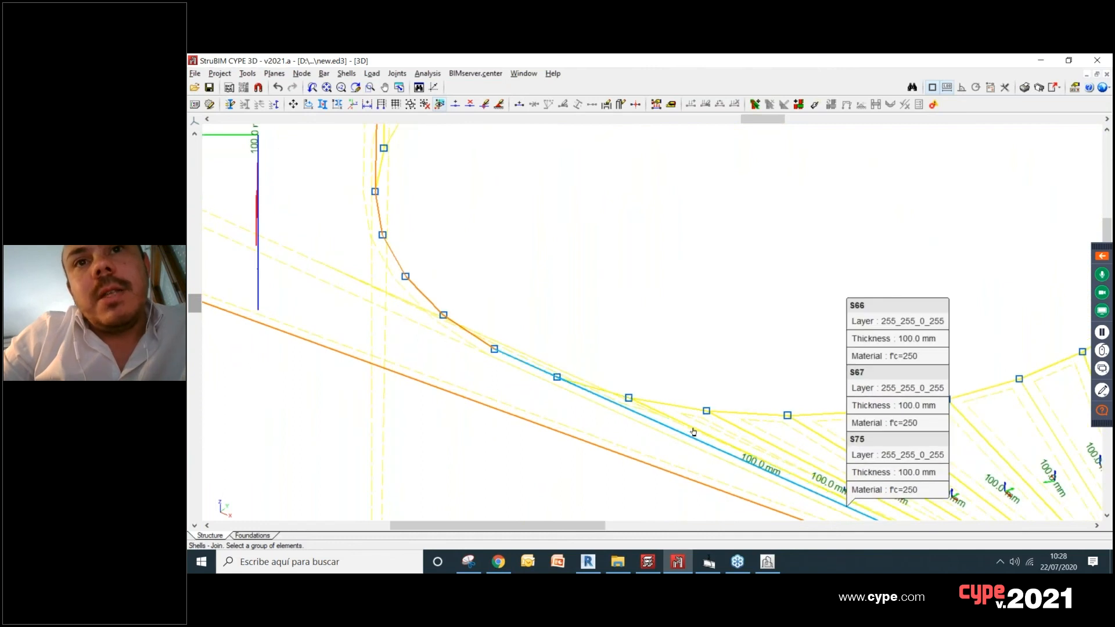
{"action": "left_click", "coordinate": [693, 432]}
{"action": "left_click", "coordinate": [694, 431]}
{"action": "scroll", "coordinate": [693, 429], "scroll_direction": "up", "scroll_amount": 1}
{"action": "left_click", "coordinate": [730, 430]}
{"action": "left_click", "coordinate": [786, 431]}
{"action": "right_click", "coordinate": [787, 431]}
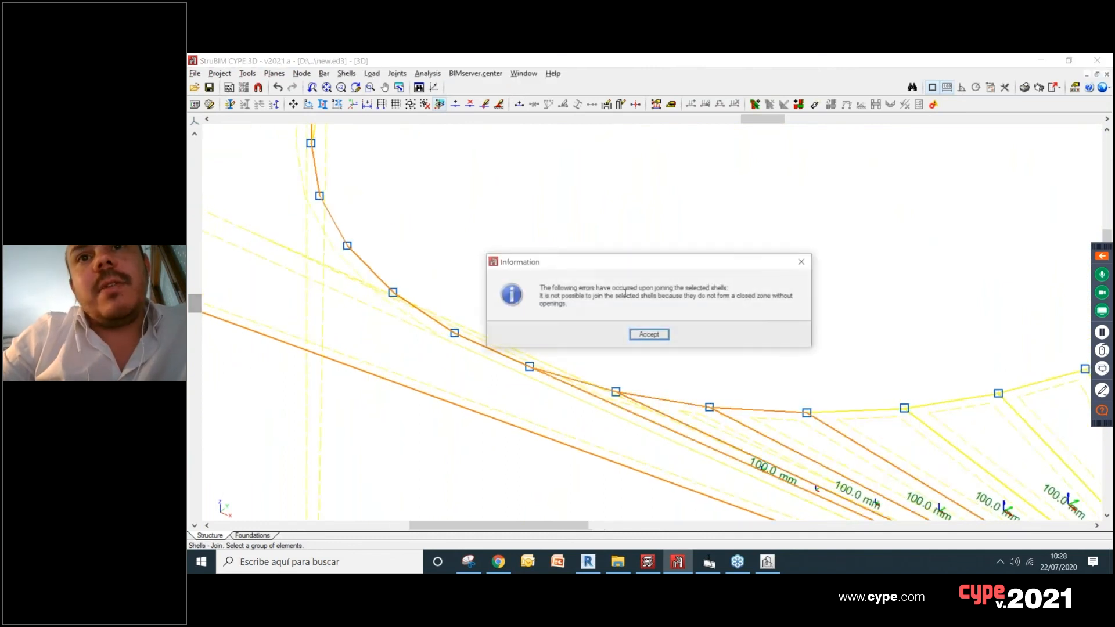
{"action": "left_click", "coordinate": [650, 337]}
Step: Join the triangular shells fanning from the plate's front corner to the circular opening with the right corner shell
{"action": "scroll", "coordinate": [607, 319], "scroll_direction": "down", "scroll_amount": 4}
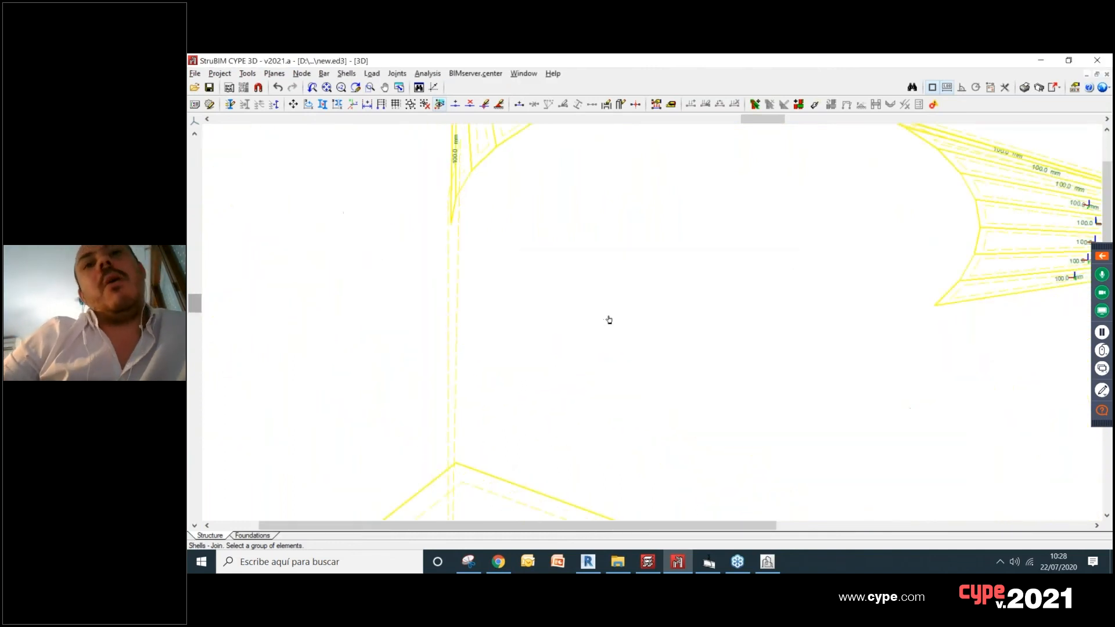
{"action": "scroll", "coordinate": [737, 357], "scroll_direction": "up", "scroll_amount": 2}
{"action": "left_click", "coordinate": [737, 357]}
{"action": "left_click", "coordinate": [723, 365]}
{"action": "left_click", "coordinate": [695, 371]}
{"action": "scroll", "coordinate": [640, 382], "scroll_direction": "up", "scroll_amount": 2}
{"action": "left_click", "coordinate": [636, 383]}
{"action": "left_click", "coordinate": [580, 395]}
{"action": "right_click", "coordinate": [608, 363]}
Step: Join the next thin shell on the opening's front side to the enlarged right corner shell
{"action": "scroll", "coordinate": [607, 360], "scroll_direction": "down", "scroll_amount": 2}
{"action": "scroll", "coordinate": [767, 361], "scroll_direction": "up", "scroll_amount": 1}
{"action": "left_click", "coordinate": [792, 357]}
{"action": "left_click", "coordinate": [716, 372]}
{"action": "right_click", "coordinate": [726, 365]}
Step: Join the triangular shells fanning from the plate's right corner to the opening with the enlarged right corner shell
{"action": "scroll", "coordinate": [794, 318], "scroll_direction": "down", "scroll_amount": 2}
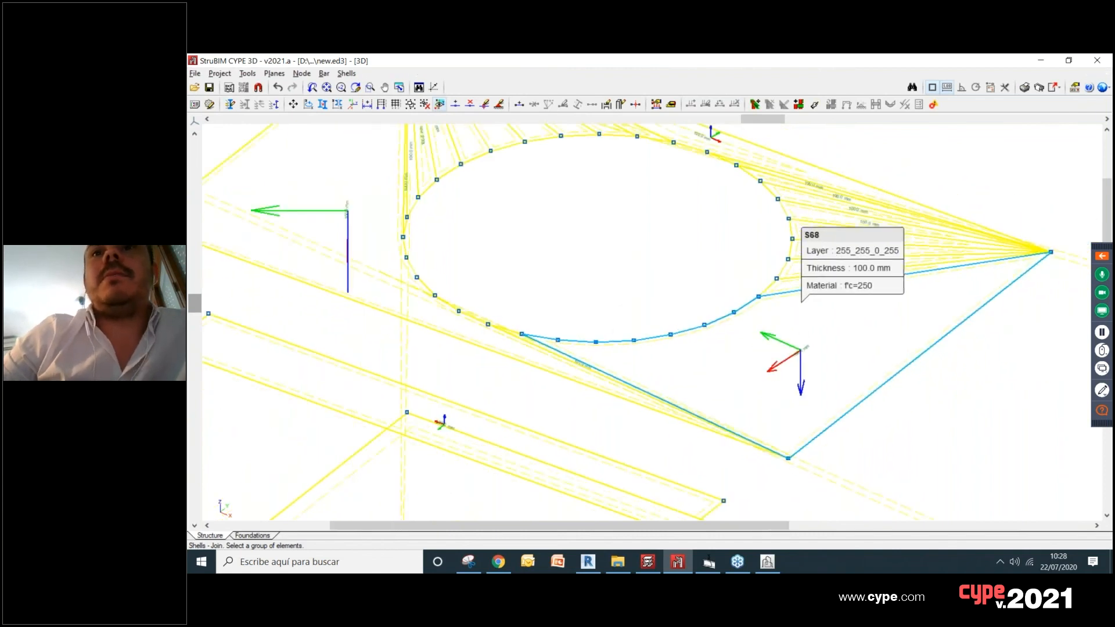
{"action": "middle_click_drag", "start_coordinate": [808, 317], "coordinate": [676, 388]}
{"action": "scroll", "coordinate": [680, 361], "scroll_direction": "up", "scroll_amount": 2}
{"action": "left_click", "coordinate": [677, 366]}
{"action": "left_click", "coordinate": [660, 346]}
{"action": "left_click", "coordinate": [667, 330]}
{"action": "left_click", "coordinate": [670, 310]}
{"action": "left_click", "coordinate": [672, 284]}
{"action": "left_click", "coordinate": [668, 256]}
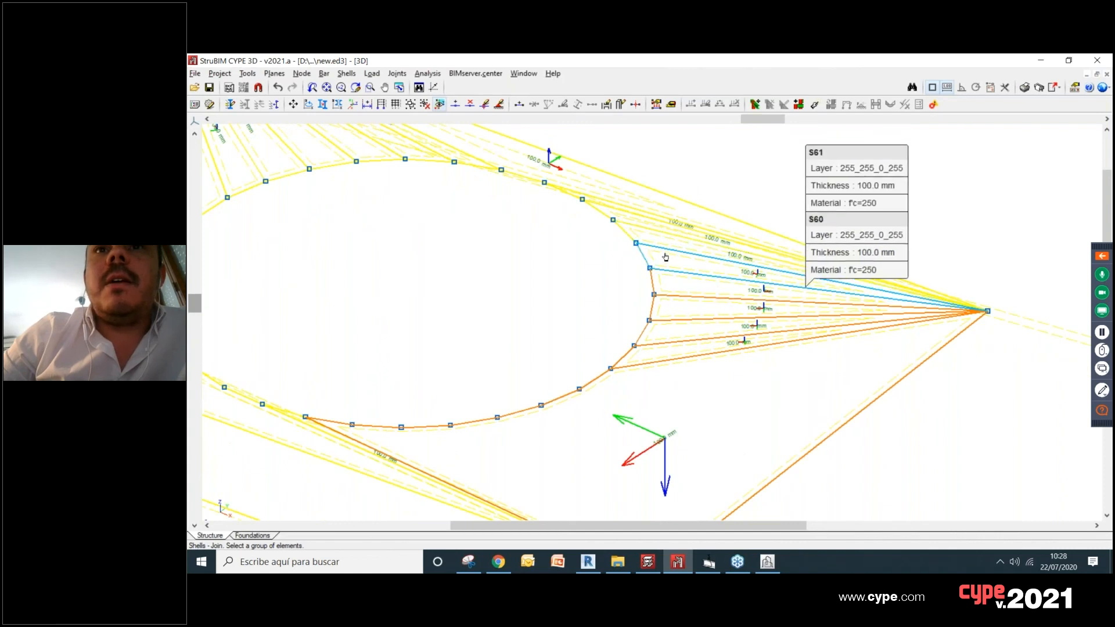
{"action": "left_click", "coordinate": [644, 227]}
{"action": "right_click", "coordinate": [715, 299]}
Step: Try to join the enlarged right corner shell with the large shell on the opening's back side
{"action": "scroll", "coordinate": [714, 299], "scroll_direction": "down", "scroll_amount": 3}
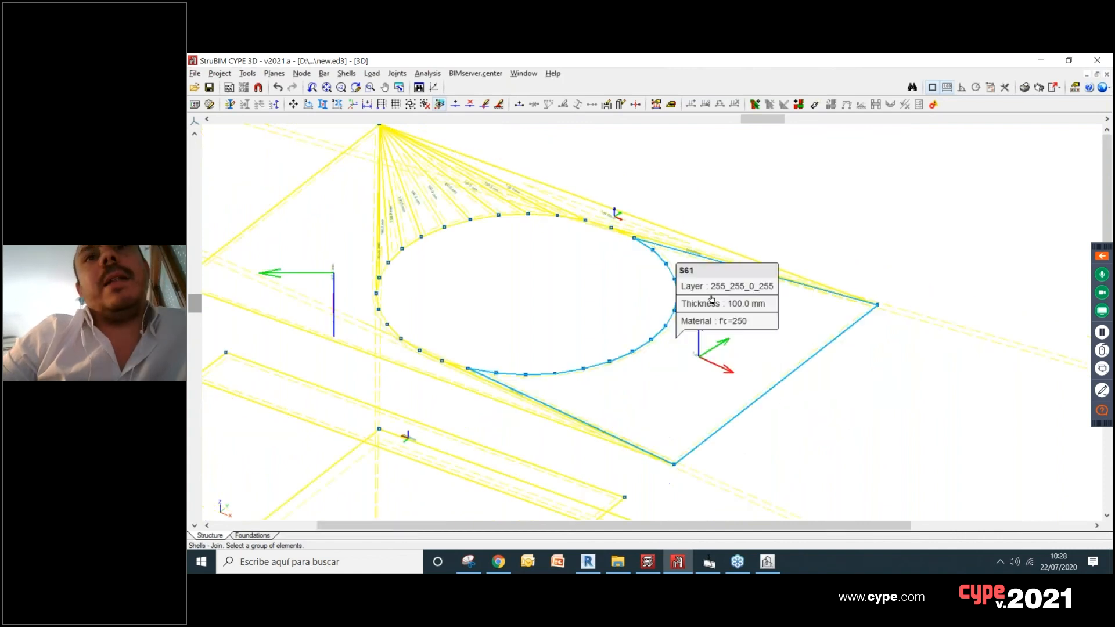
{"action": "middle_click_drag", "start_coordinate": [694, 242], "coordinate": [681, 275]}
{"action": "scroll", "coordinate": [647, 290], "scroll_direction": "up", "scroll_amount": 3}
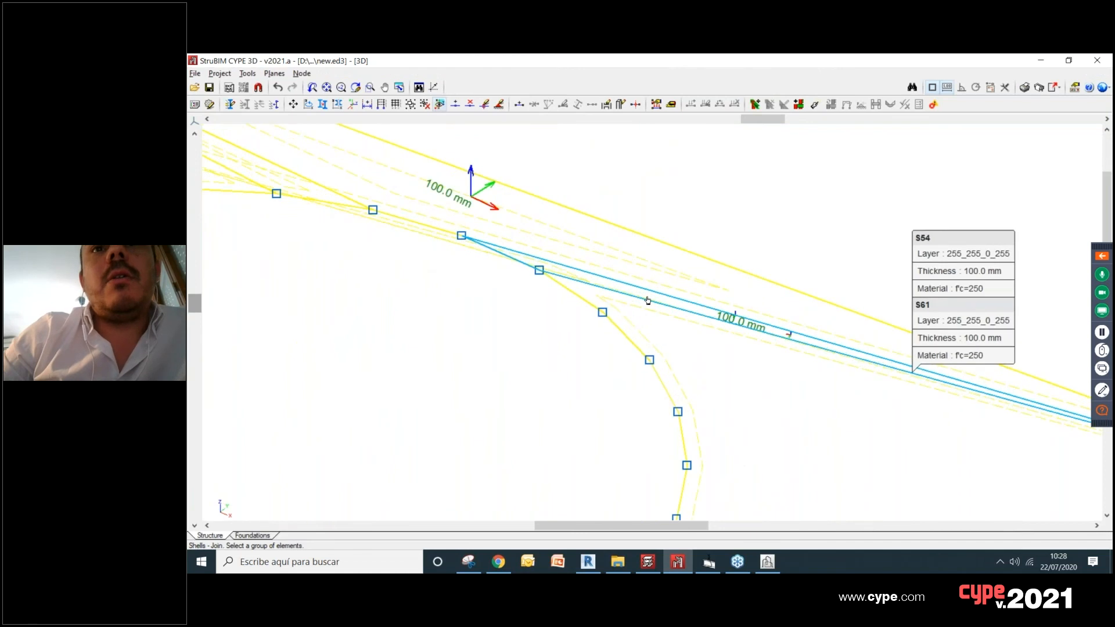
{"action": "left_click", "coordinate": [672, 318]}
{"action": "right_click", "coordinate": [673, 318]}
{"action": "left_click", "coordinate": [558, 256]}
{"action": "left_click", "coordinate": [640, 313]}
{"action": "right_click", "coordinate": [640, 313]}
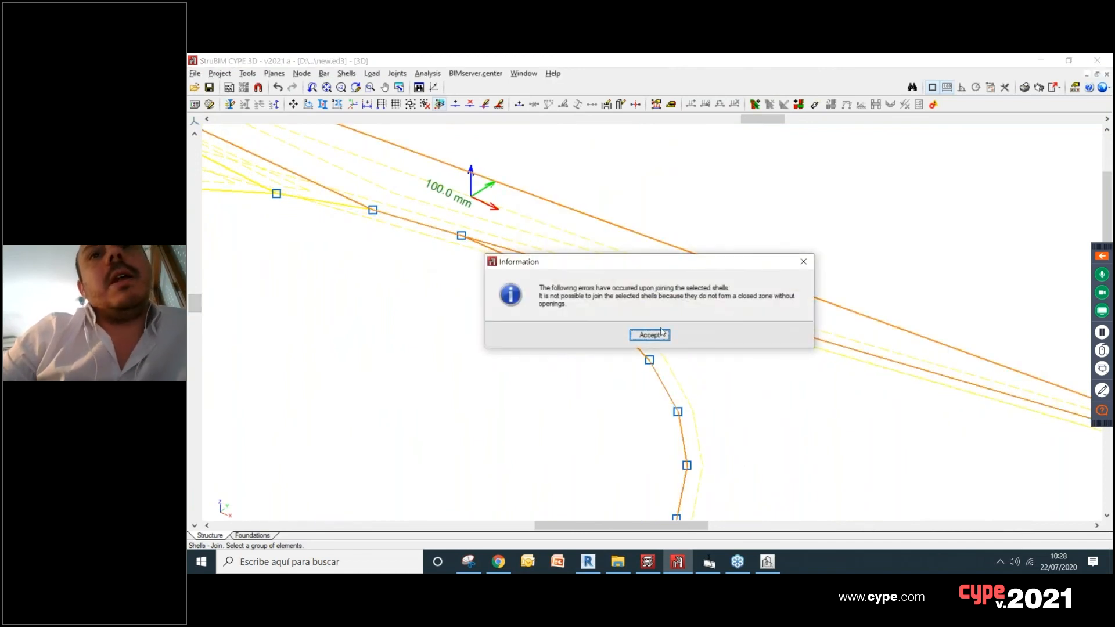
{"action": "left_click", "coordinate": [662, 334]}
Step: Join the thin shells on the opening's back side with the large back shell
{"action": "scroll", "coordinate": [668, 325], "scroll_direction": "down", "scroll_amount": 5}
{"action": "scroll", "coordinate": [639, 288], "scroll_direction": "up", "scroll_amount": 5}
{"action": "left_click", "coordinate": [521, 266]}
{"action": "left_click", "coordinate": [360, 201]}
{"action": "right_click", "coordinate": [372, 212]}
Step: Join the triangular shells fanning from the plate's back corner to the circular opening into one shell
{"action": "scroll", "coordinate": [496, 371], "scroll_direction": "down", "scroll_amount": 4}
{"action": "scroll", "coordinate": [522, 308], "scroll_direction": "up", "scroll_amount": 4}
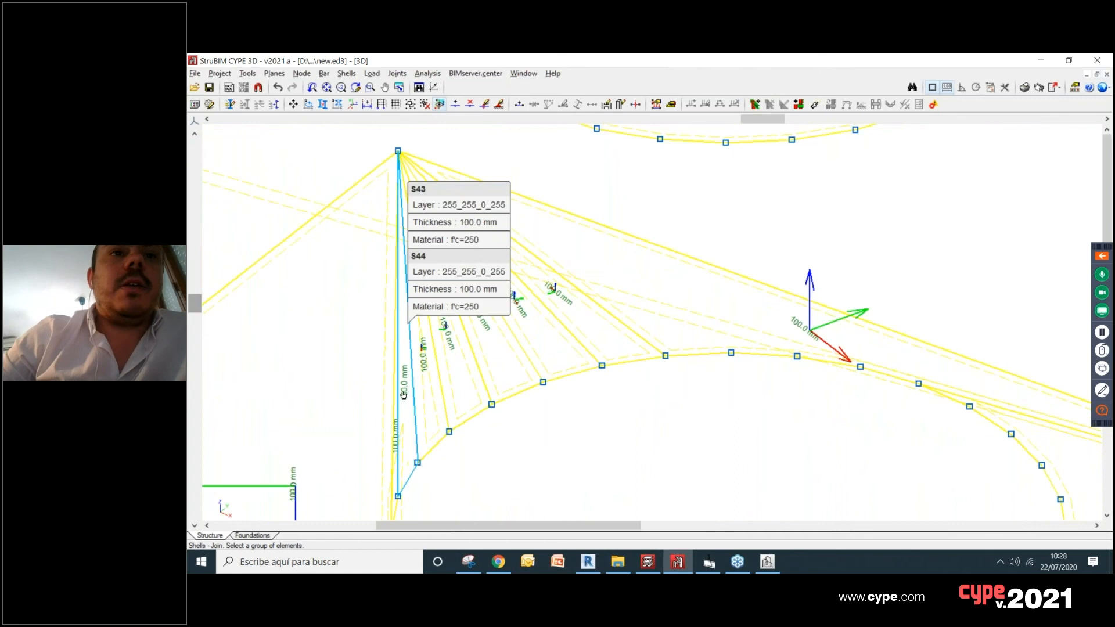
{"action": "left_click", "coordinate": [404, 395]}
{"action": "left_click", "coordinate": [451, 381]}
{"action": "left_click", "coordinate": [461, 376]}
{"action": "left_click", "coordinate": [508, 361]}
{"action": "left_click", "coordinate": [556, 351]}
{"action": "left_click", "coordinate": [606, 343]}
{"action": "right_click", "coordinate": [607, 344]}
Step: Join the merged fan shell at the plate's back corner with the large back shell
{"action": "scroll", "coordinate": [761, 385], "scroll_direction": "down", "scroll_amount": 2}
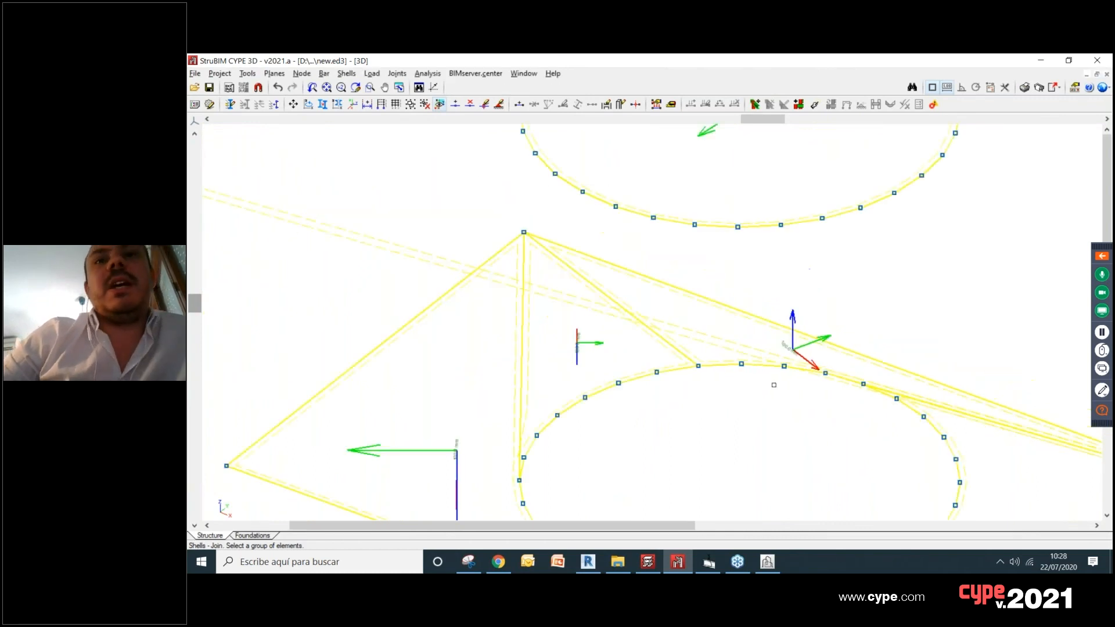
{"action": "scroll", "coordinate": [774, 385], "scroll_direction": "down", "scroll_amount": 2}
{"action": "scroll", "coordinate": [876, 368], "scroll_direction": "up", "scroll_amount": 2}
{"action": "left_click", "coordinate": [882, 367]}
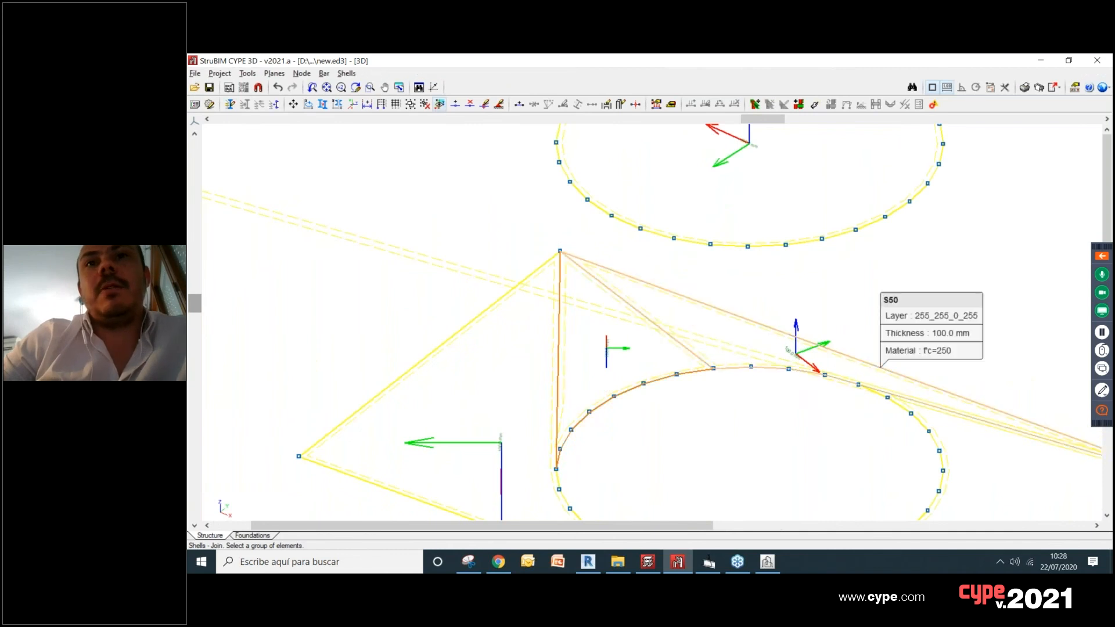
{"action": "right_click", "coordinate": [881, 367]}
Step: Check the internal fixity options of the shell edges along the plate's front side and close them without changes
{"action": "scroll", "coordinate": [733, 398], "scroll_direction": "down", "scroll_amount": 2}
{"action": "middle_click_drag", "start_coordinate": [743, 468], "coordinate": [650, 365]}
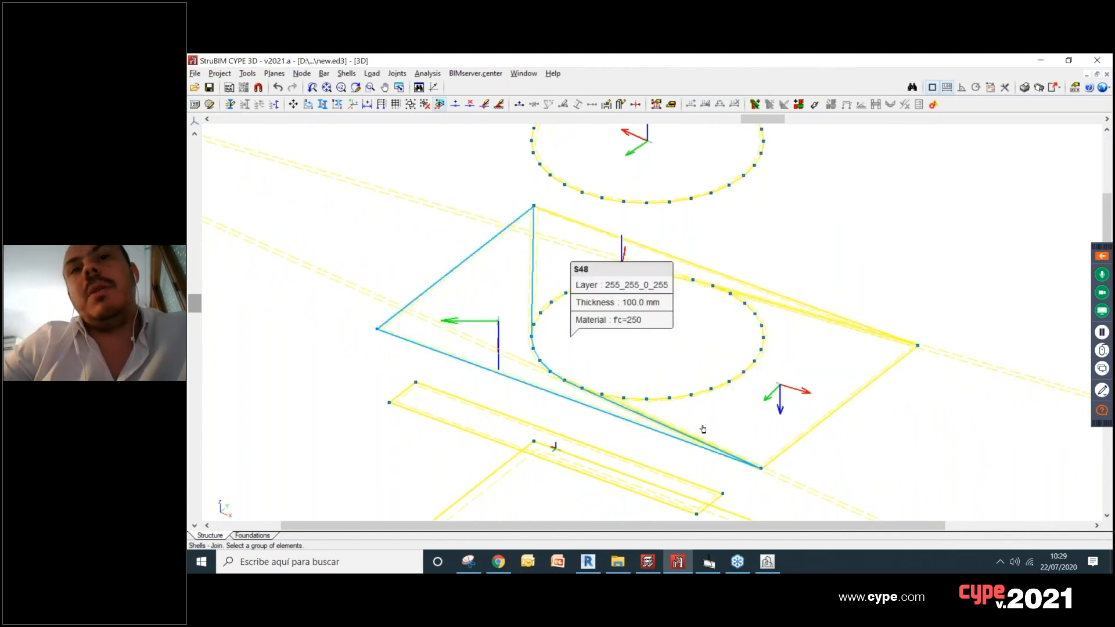
{"action": "left_click", "coordinate": [395, 74]}
{"action": "mouse_move", "coordinate": [346, 74]}
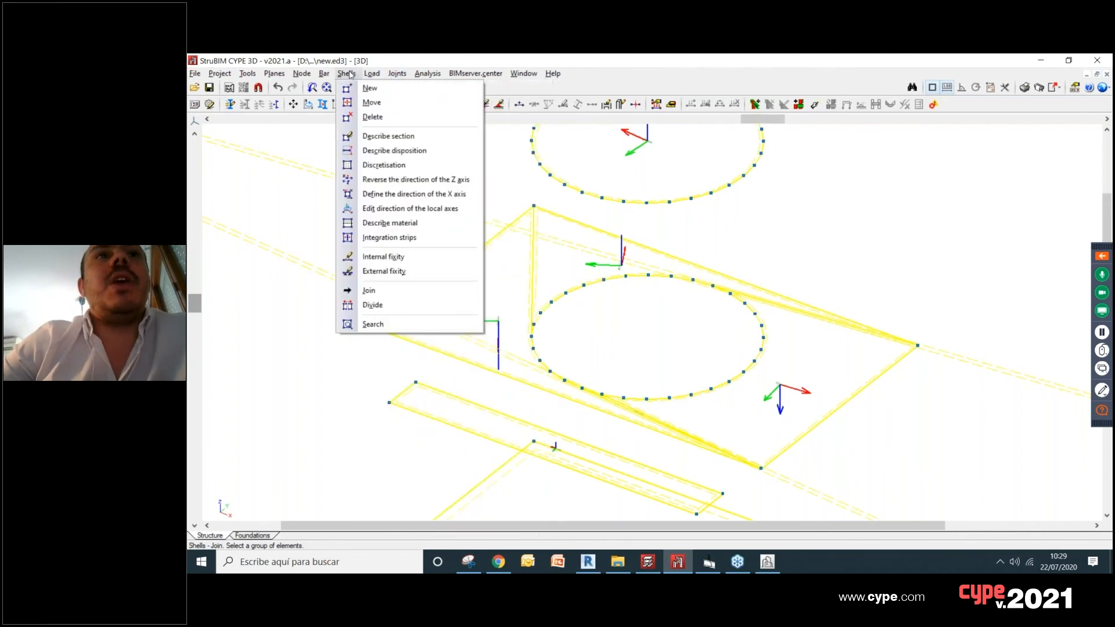
{"action": "left_click", "coordinate": [409, 260]}
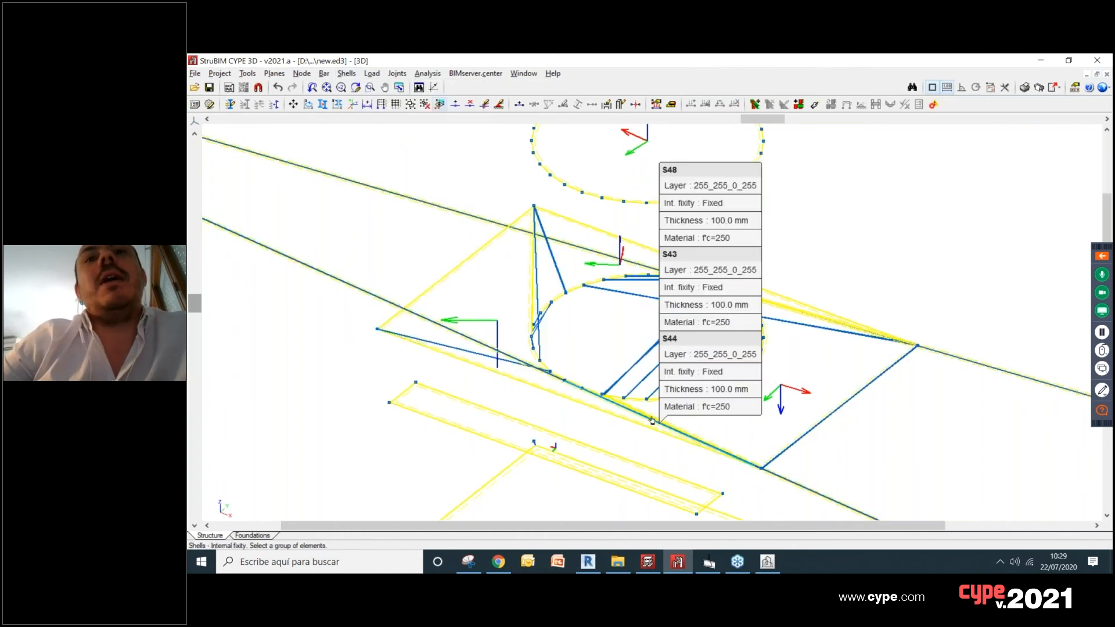
{"action": "left_click", "coordinate": [620, 417]}
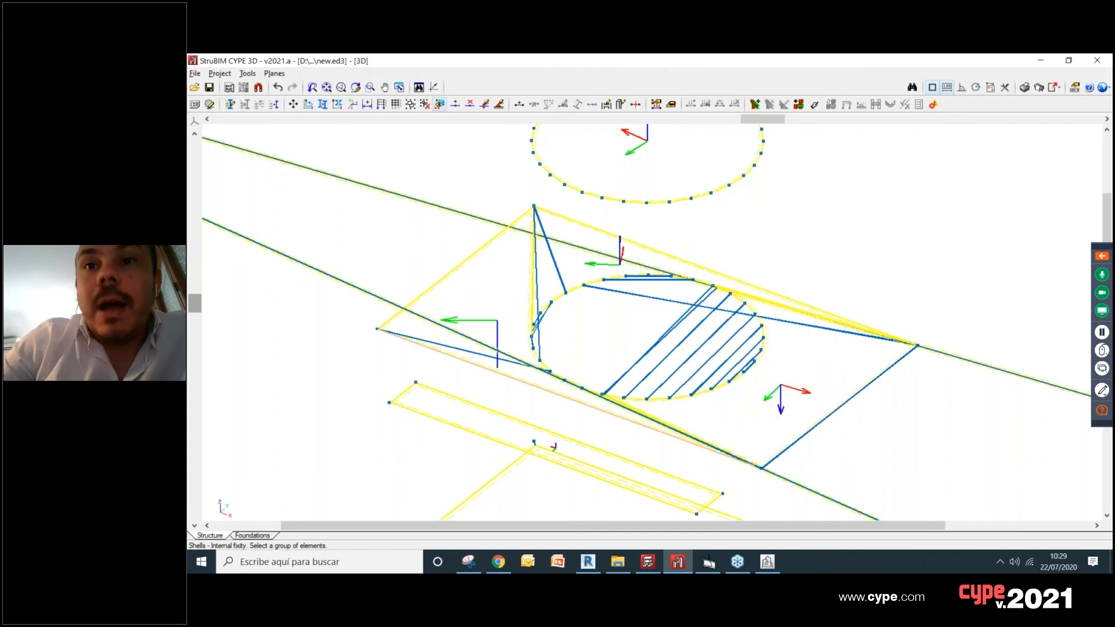
{"action": "scroll", "coordinate": [630, 442], "scroll_direction": "up", "scroll_amount": 2}
{"action": "right_click", "coordinate": [620, 309]}
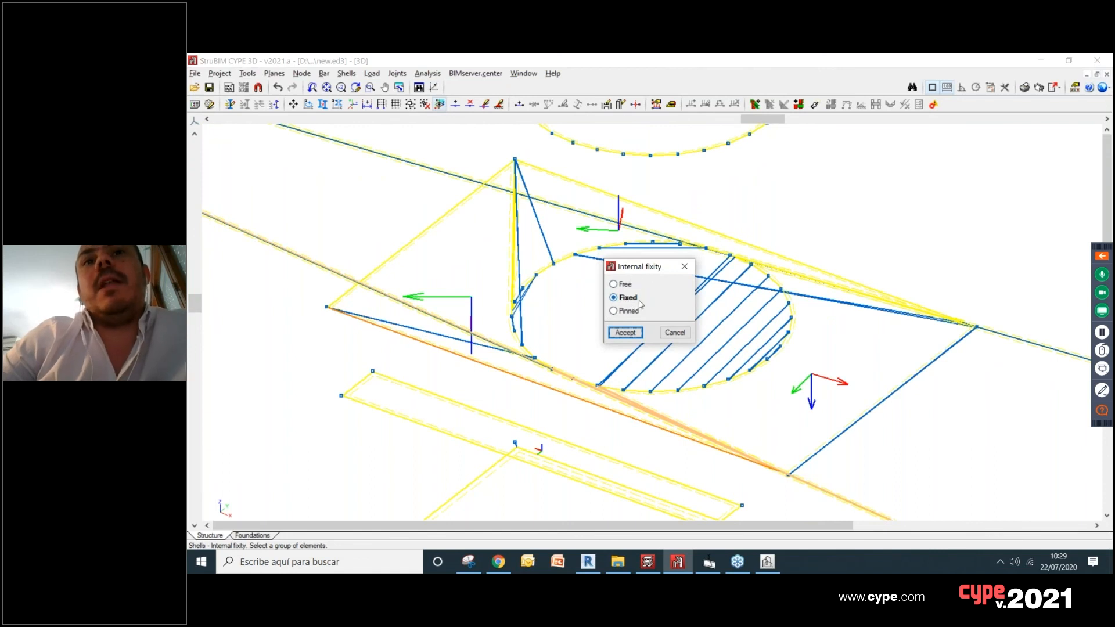
{"action": "left_click", "coordinate": [683, 268]}
Step: Examine the overlapping shell edges along the opening's front side and around the plate's front corner
{"action": "scroll", "coordinate": [615, 396], "scroll_direction": "up", "scroll_amount": 5}
{"action": "scroll", "coordinate": [655, 443], "scroll_direction": "up", "scroll_amount": 3}
{"action": "scroll", "coordinate": [618, 394], "scroll_direction": "down", "scroll_amount": 3}
{"action": "scroll", "coordinate": [777, 498], "scroll_direction": "up", "scroll_amount": 6}
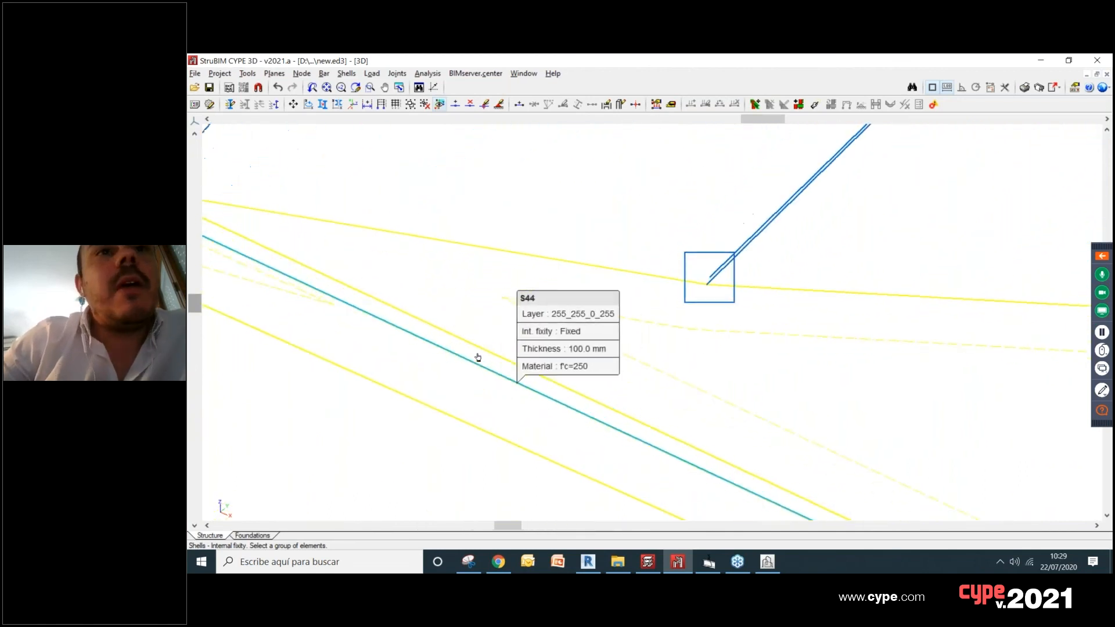
{"action": "scroll", "coordinate": [478, 357], "scroll_direction": "down", "scroll_amount": 3}
{"action": "scroll", "coordinate": [485, 284], "scroll_direction": "down", "scroll_amount": 2}
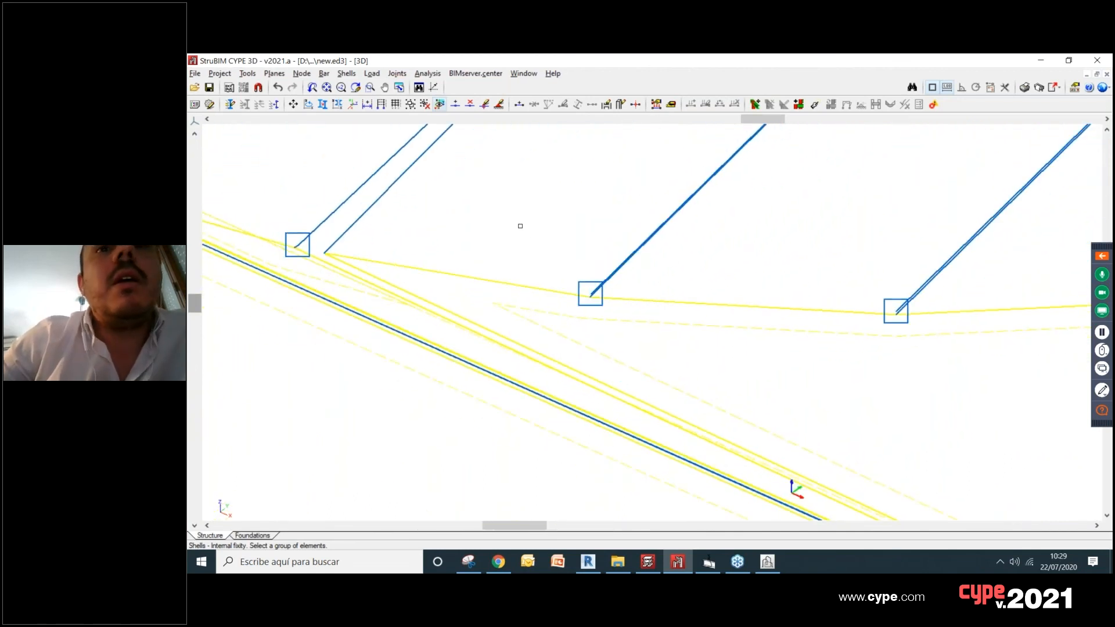
{"action": "scroll", "coordinate": [521, 226], "scroll_direction": "down", "scroll_amount": 5}
{"action": "scroll", "coordinate": [510, 326], "scroll_direction": "down", "scroll_amount": 4}
{"action": "scroll", "coordinate": [636, 375], "scroll_direction": "up", "scroll_amount": 8}
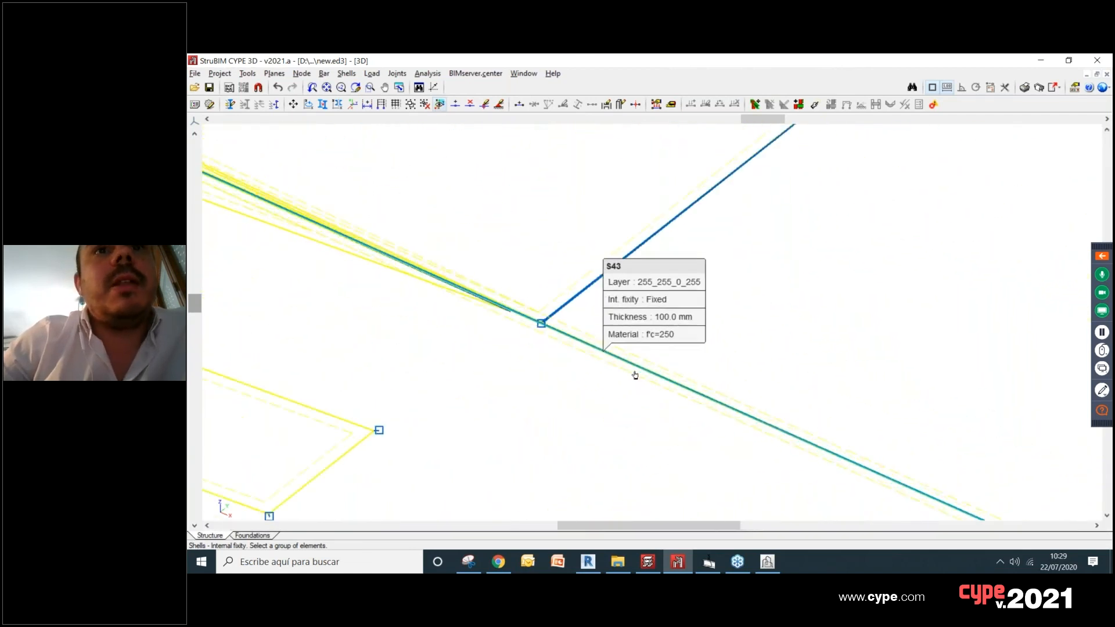
{"action": "scroll", "coordinate": [560, 308], "scroll_direction": "up", "scroll_amount": 5}
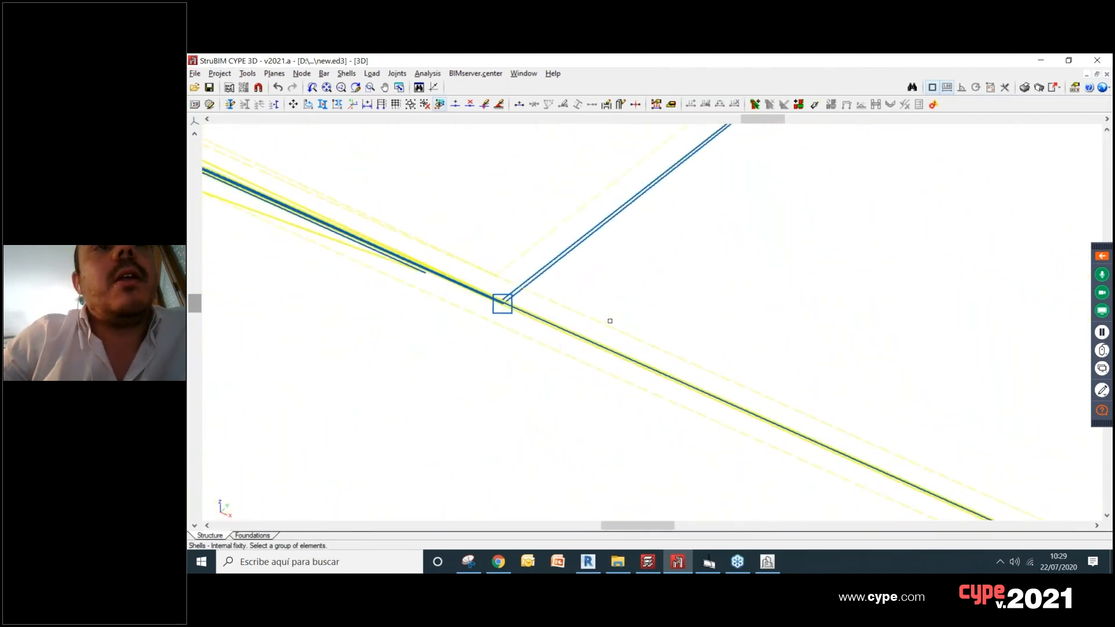
{"action": "scroll", "coordinate": [610, 320], "scroll_direction": "down", "scroll_amount": 8}
{"action": "scroll", "coordinate": [741, 336], "scroll_direction": "down", "scroll_amount": 3}
{"action": "middle_click_drag", "start_coordinate": [742, 337], "coordinate": [732, 362]}
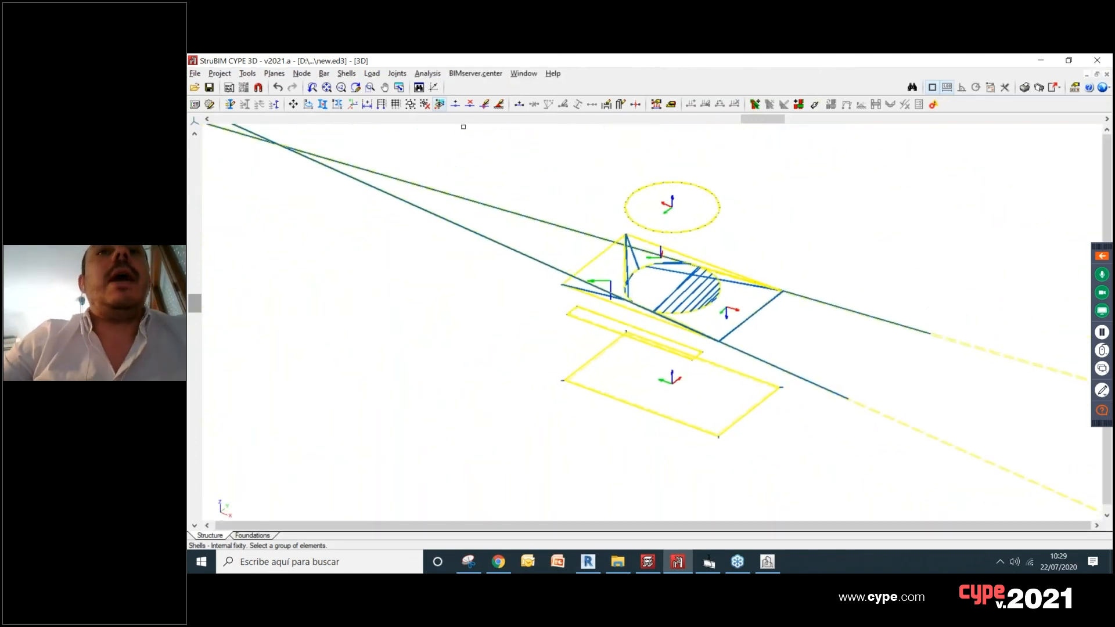
Step: Describe the material of all visible shells as rolled steel A242 42ksi
{"action": "left_click", "coordinate": [349, 74]}
{"action": "mouse_move", "coordinate": [370, 74]}
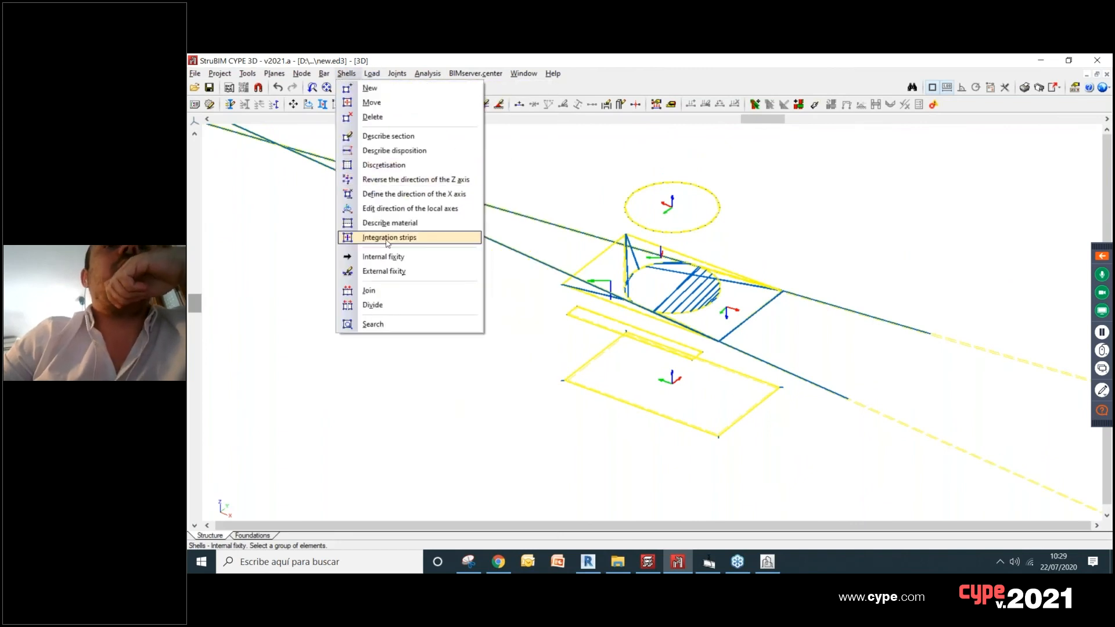
{"action": "left_click", "coordinate": [397, 227]}
{"action": "left_click_drag", "start_coordinate": [521, 150], "coordinate": [817, 493]}
{"action": "right_click", "coordinate": [816, 491]}
{"action": "left_click", "coordinate": [510, 237]}
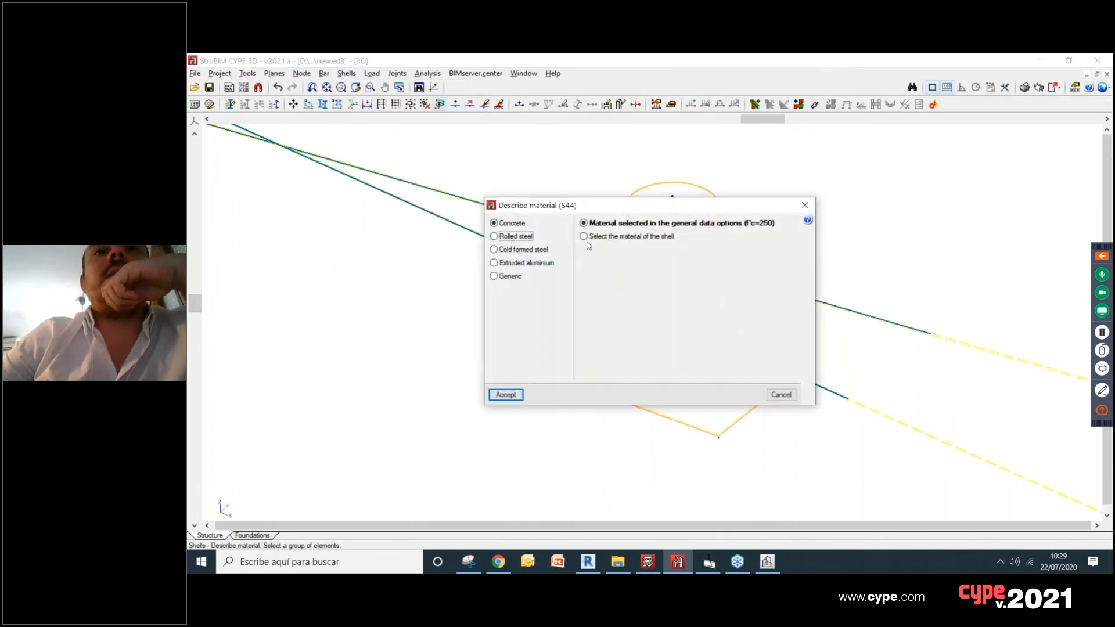
{"action": "left_click", "coordinate": [637, 253]}
{"action": "left_click", "coordinate": [615, 309]}
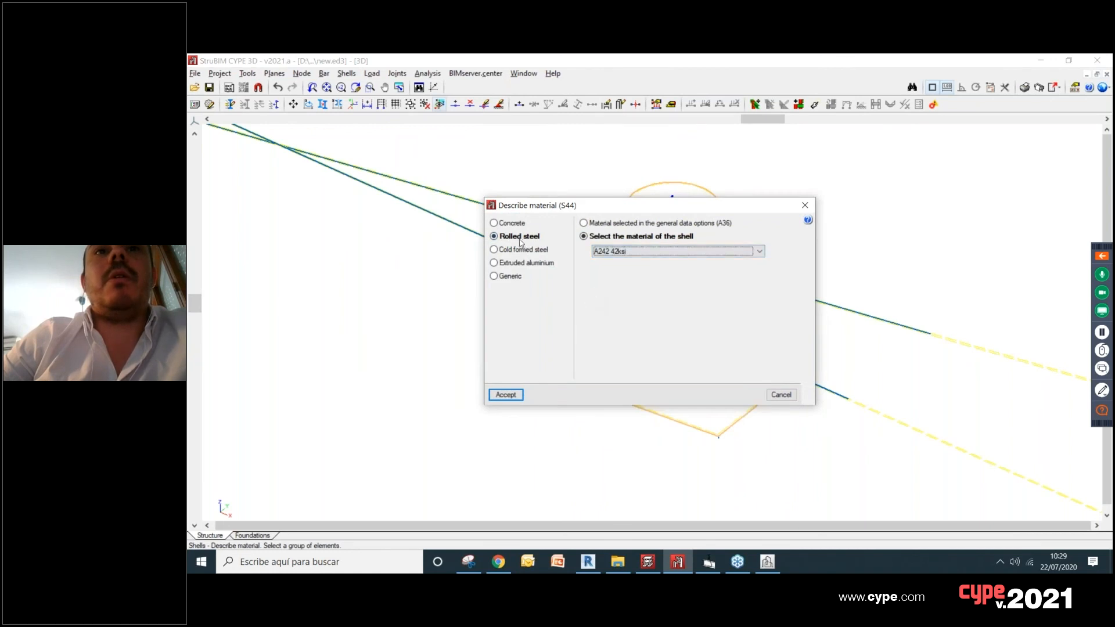
{"action": "left_click", "coordinate": [648, 253]}
{"action": "left_click", "coordinate": [640, 278]}
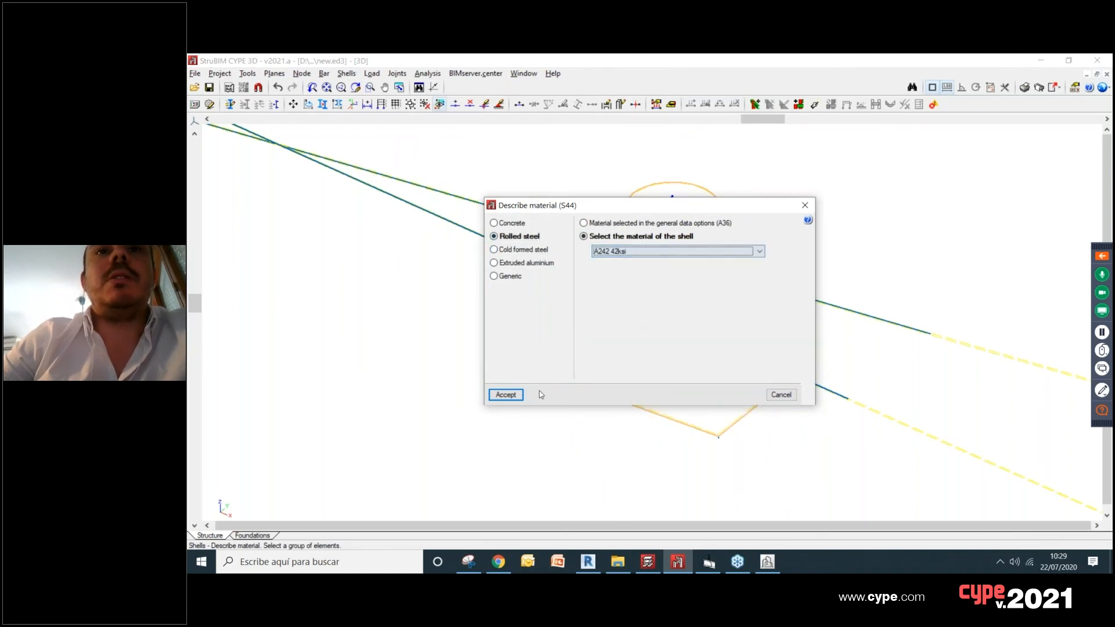
{"action": "left_click", "coordinate": [506, 394]}
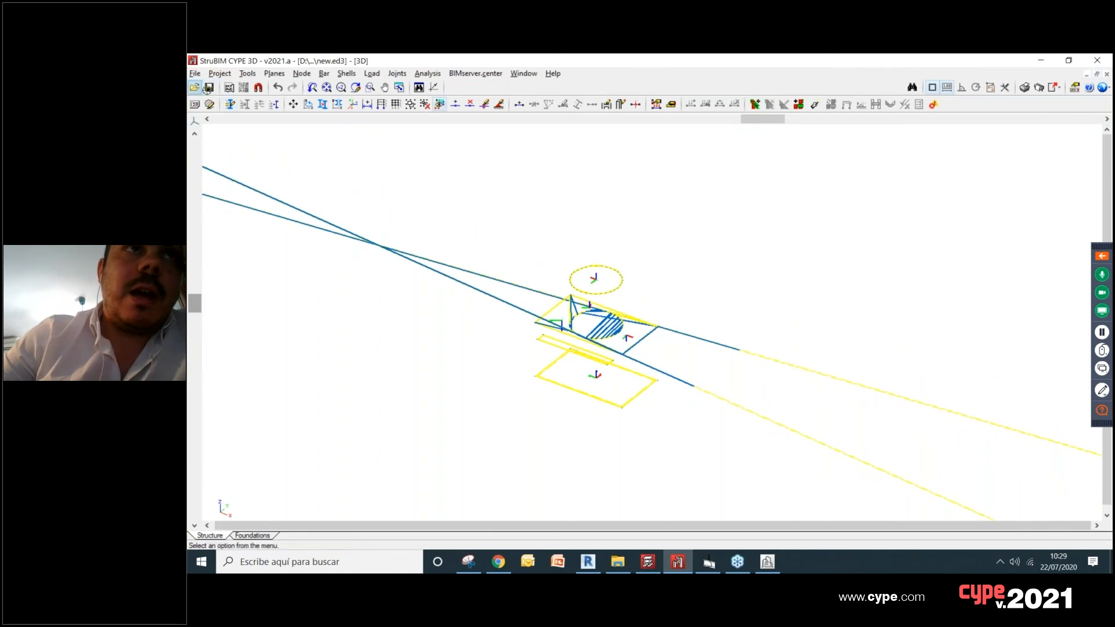
{"action": "key", "text": "Escape"}
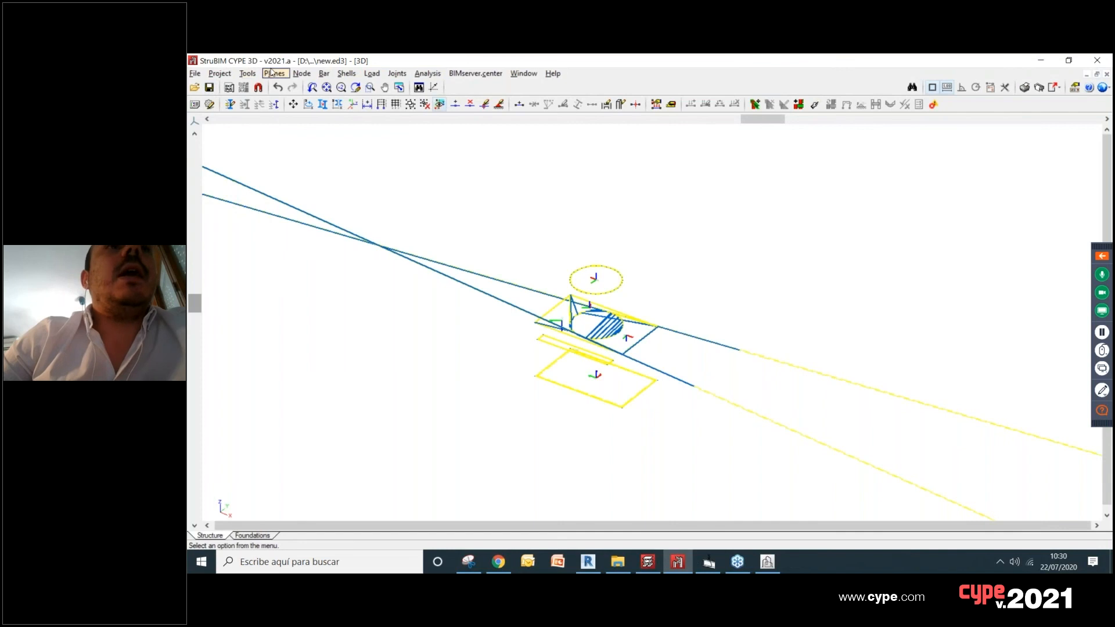
Step: Make layer 0_255_0_255 visible again in the layer management
{"action": "left_click", "coordinate": [248, 74]}
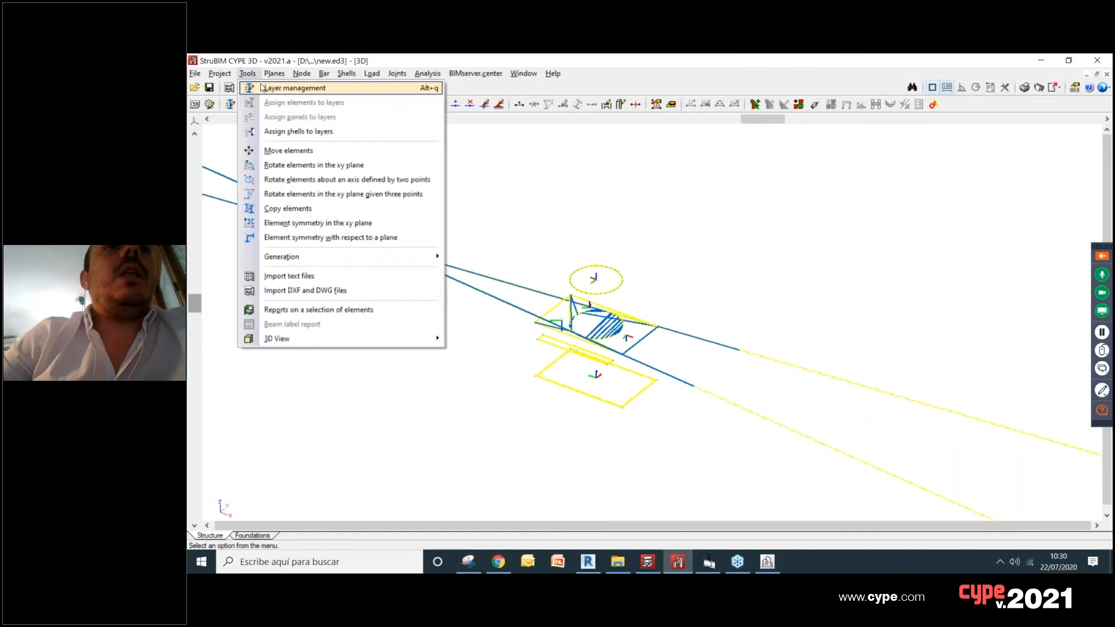
{"action": "left_click", "coordinate": [293, 88]}
{"action": "left_click", "coordinate": [601, 238]}
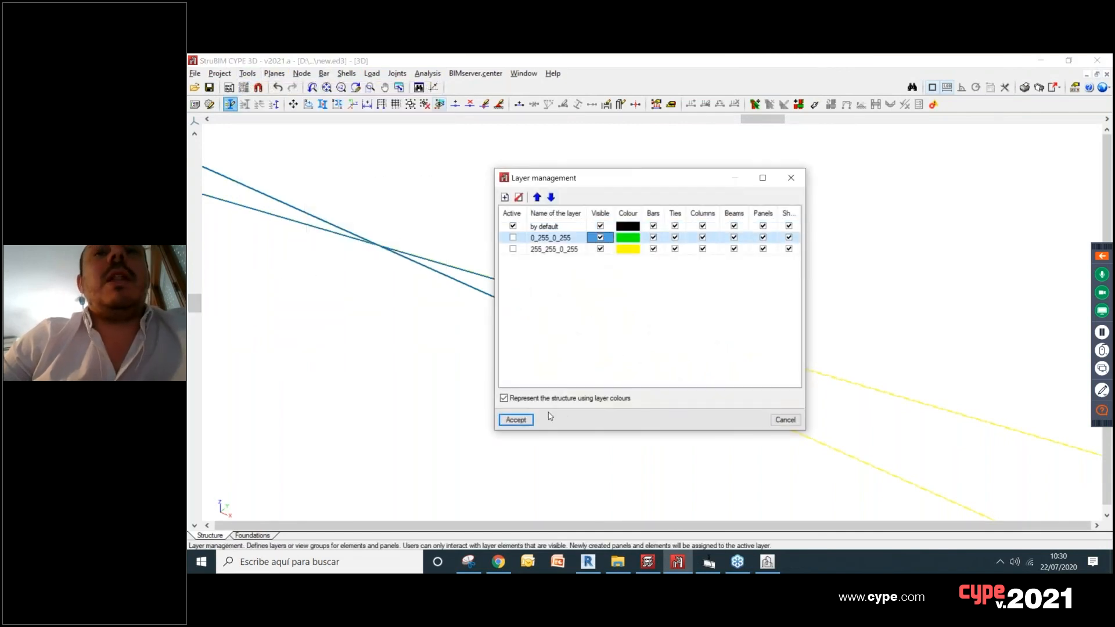
{"action": "left_click", "coordinate": [516, 420]}
Step: View the complete structure as a 3D model, inspect it from another angle and close it
{"action": "left_click", "coordinate": [247, 74]}
{"action": "mouse_move", "coordinate": [315, 340]}
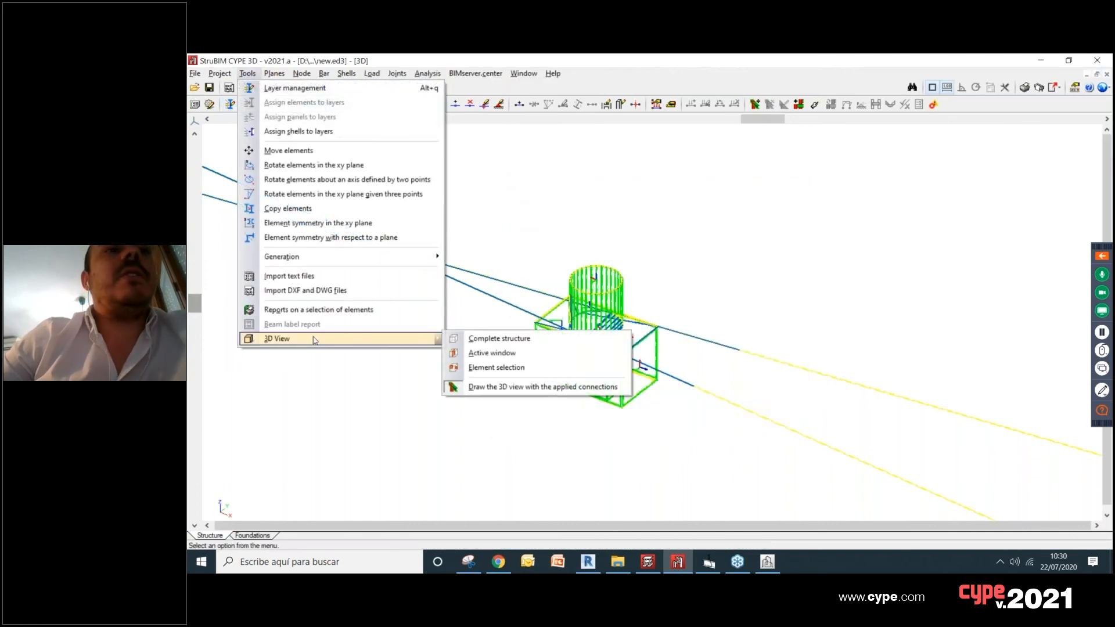
{"action": "left_click", "coordinate": [481, 342]}
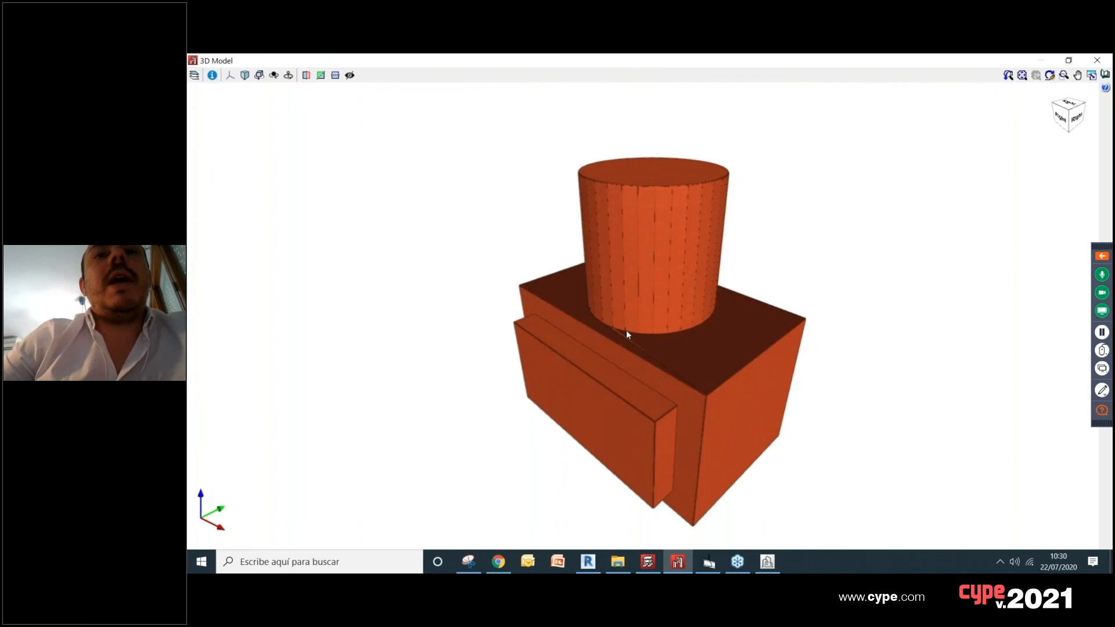
{"action": "middle_click_drag", "start_coordinate": [788, 360], "coordinate": [875, 268]}
{"action": "left_click", "coordinate": [1097, 59]}
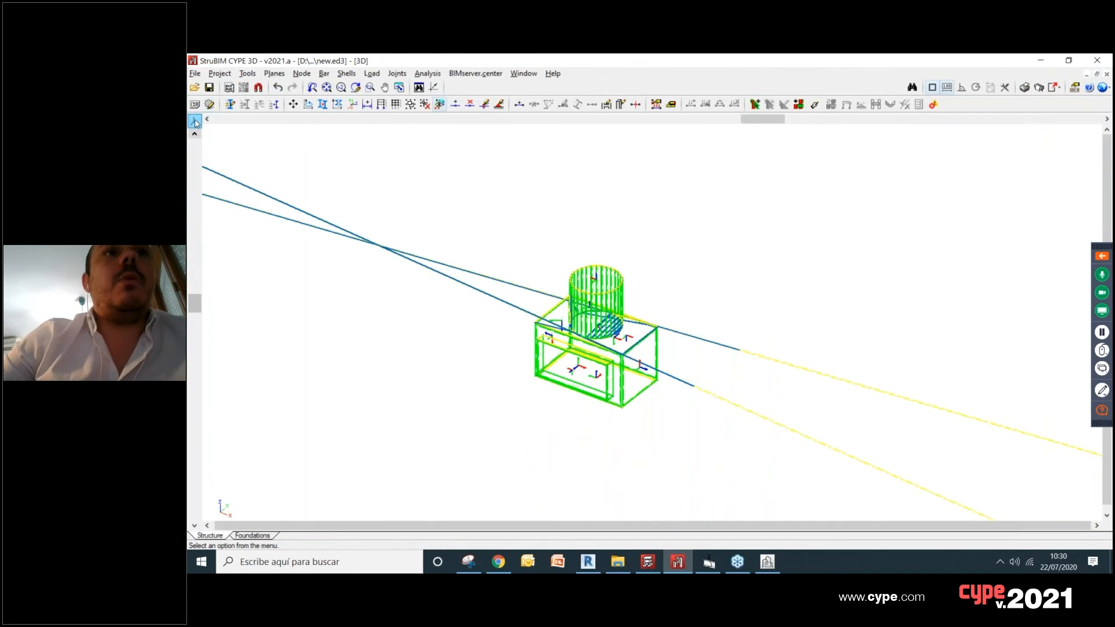
Step: In the XZ view, assign fully fixed external fixity to the nodes along the base of the box
{"action": "left_click", "coordinate": [195, 121]}
{"action": "left_click", "coordinate": [262, 131]}
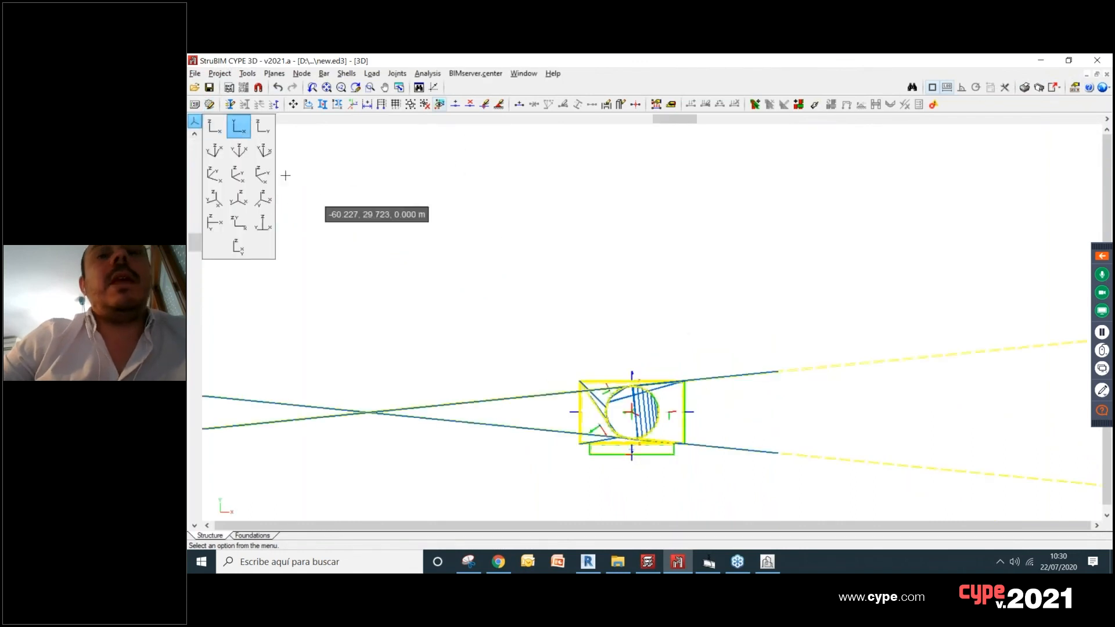
{"action": "left_click", "coordinate": [263, 150]}
{"action": "scroll", "coordinate": [578, 291], "scroll_direction": "up", "scroll_amount": 5}
{"action": "scroll", "coordinate": [556, 316], "scroll_direction": "down", "scroll_amount": 2}
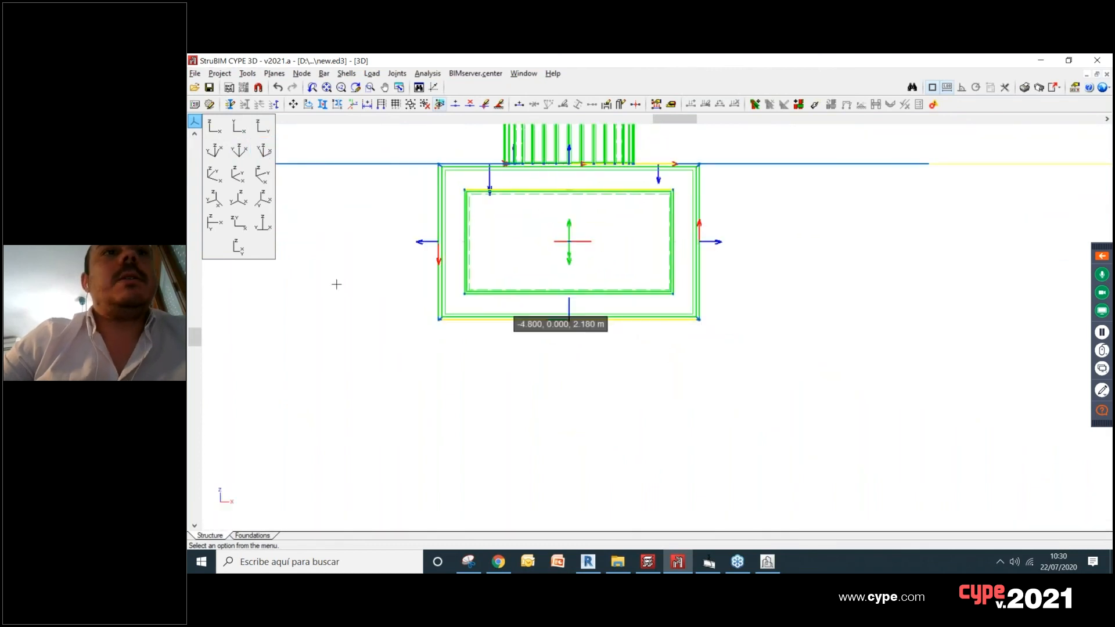
{"action": "left_click", "coordinate": [345, 78]}
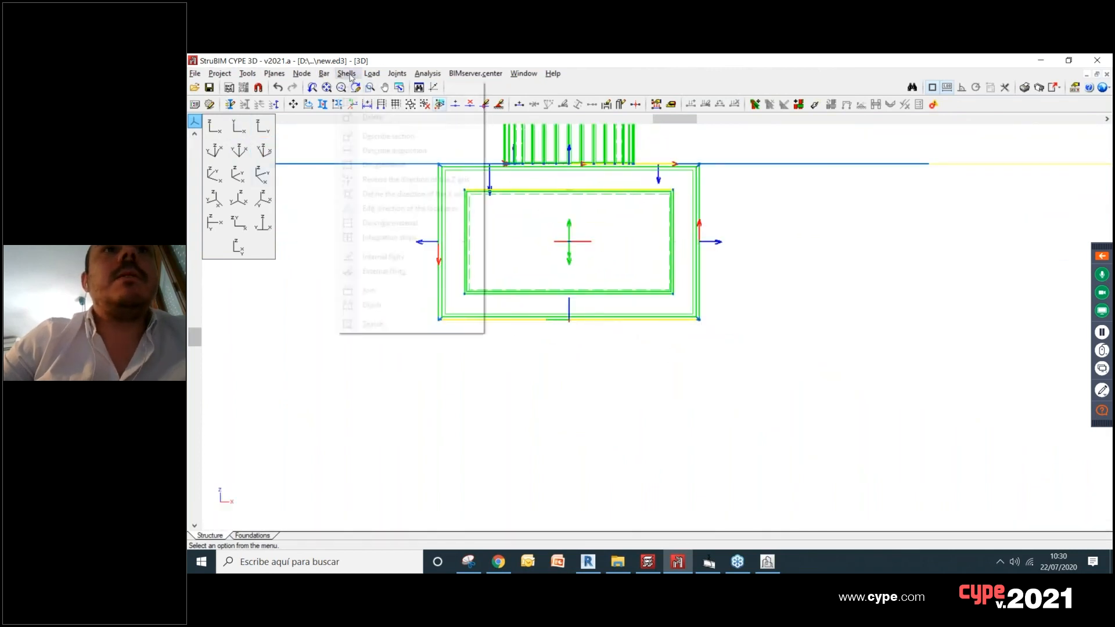
{"action": "mouse_move", "coordinate": [314, 76]}
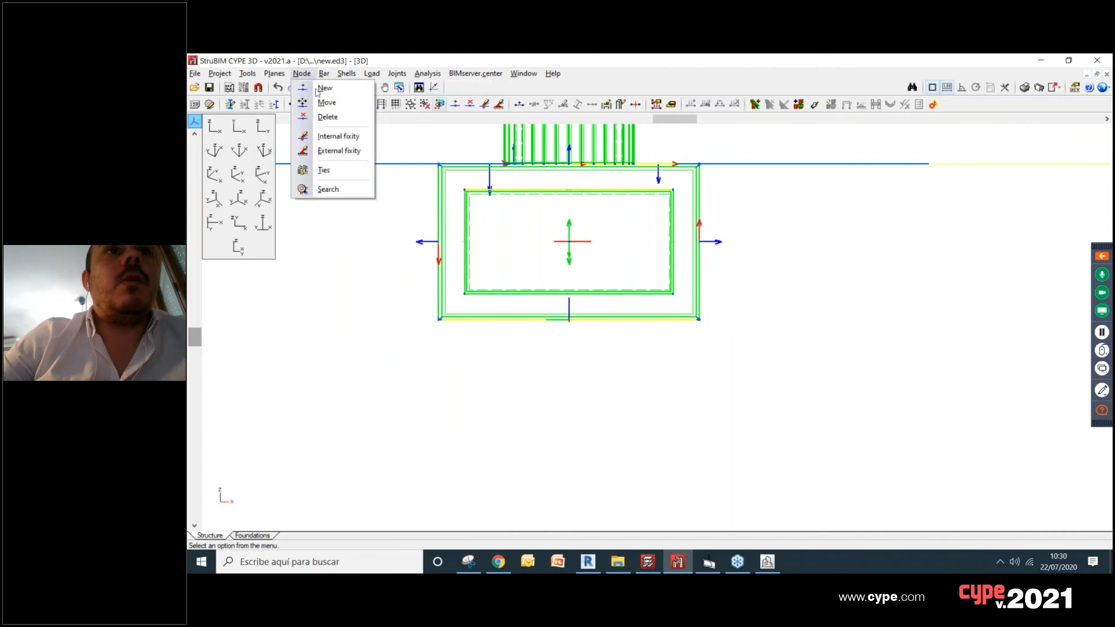
{"action": "left_click", "coordinate": [335, 151]}
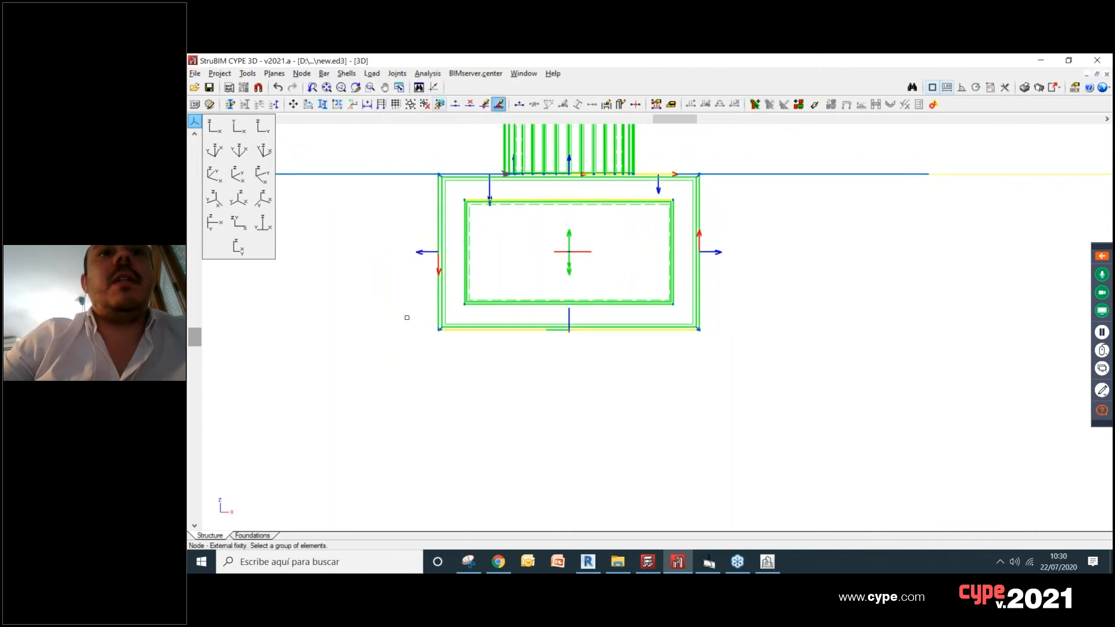
{"action": "left_click", "coordinate": [407, 319]}
{"action": "left_click", "coordinate": [745, 394]}
{"action": "right_click", "coordinate": [590, 269]}
{"action": "left_click", "coordinate": [546, 224]}
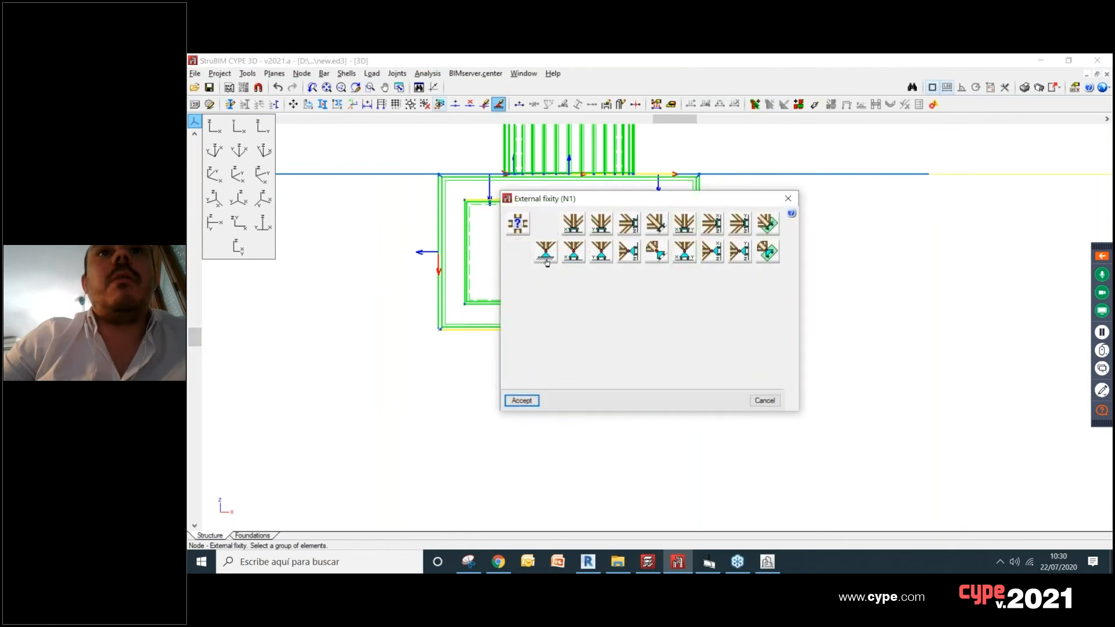
{"action": "left_click", "coordinate": [521, 401]}
Step: Save the project and run the analysis with the Do not dimension sections option
{"action": "middle_click_drag", "start_coordinate": [833, 333], "coordinate": [742, 374], "text": "shift"}
{"action": "left_click", "coordinate": [210, 88]}
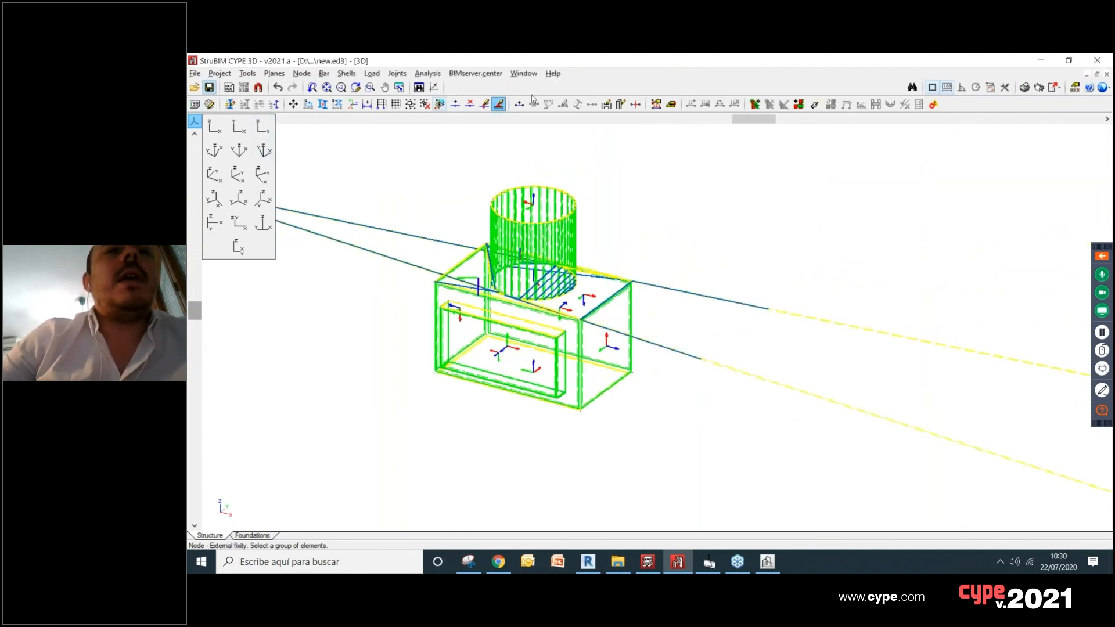
{"action": "left_click", "coordinate": [428, 73]}
{"action": "left_click", "coordinate": [450, 88]}
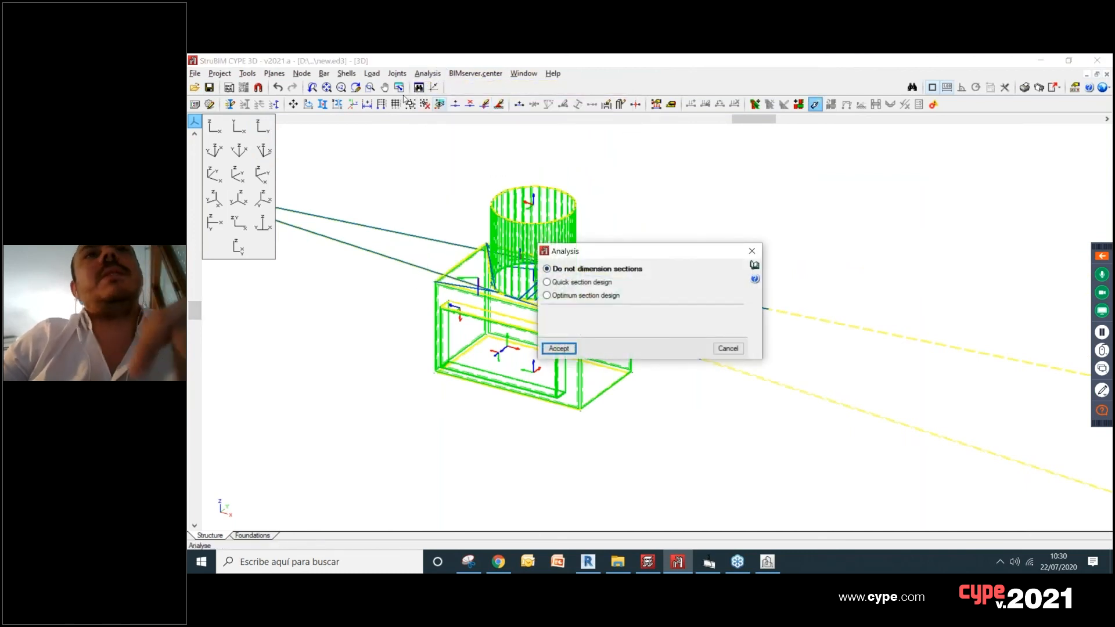
{"action": "left_click", "coordinate": [561, 349]}
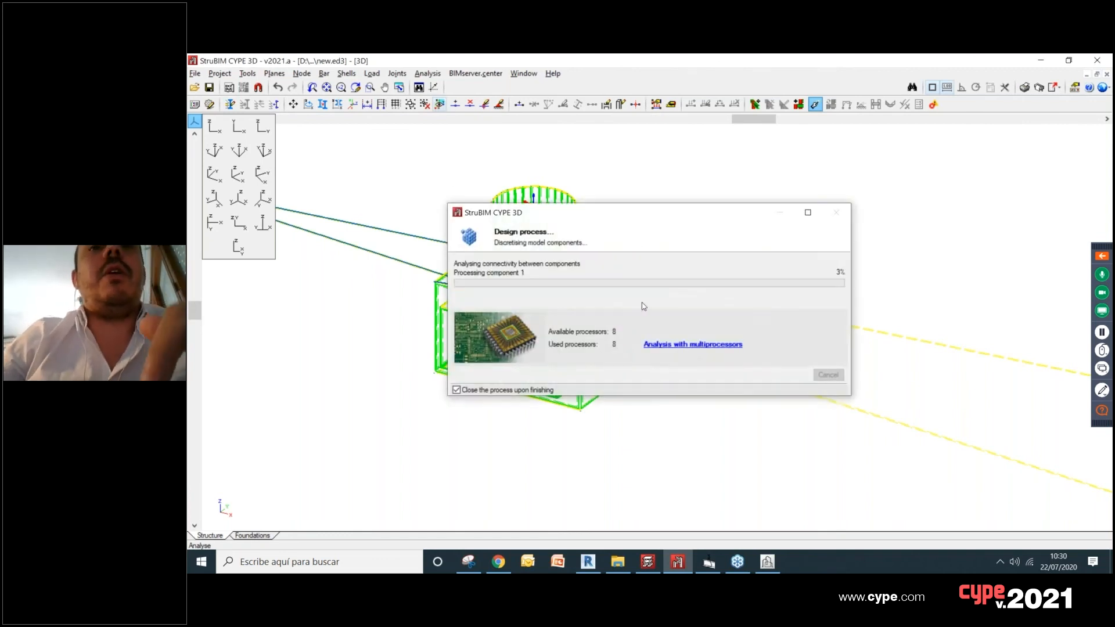
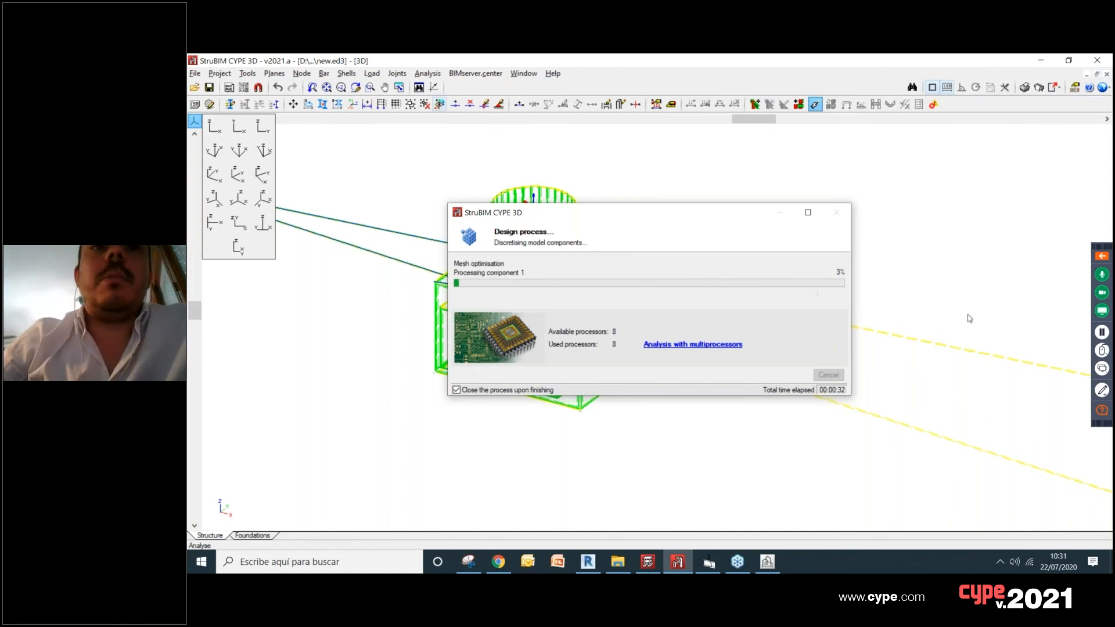
{"action": "left_click", "coordinate": [1102, 332]}
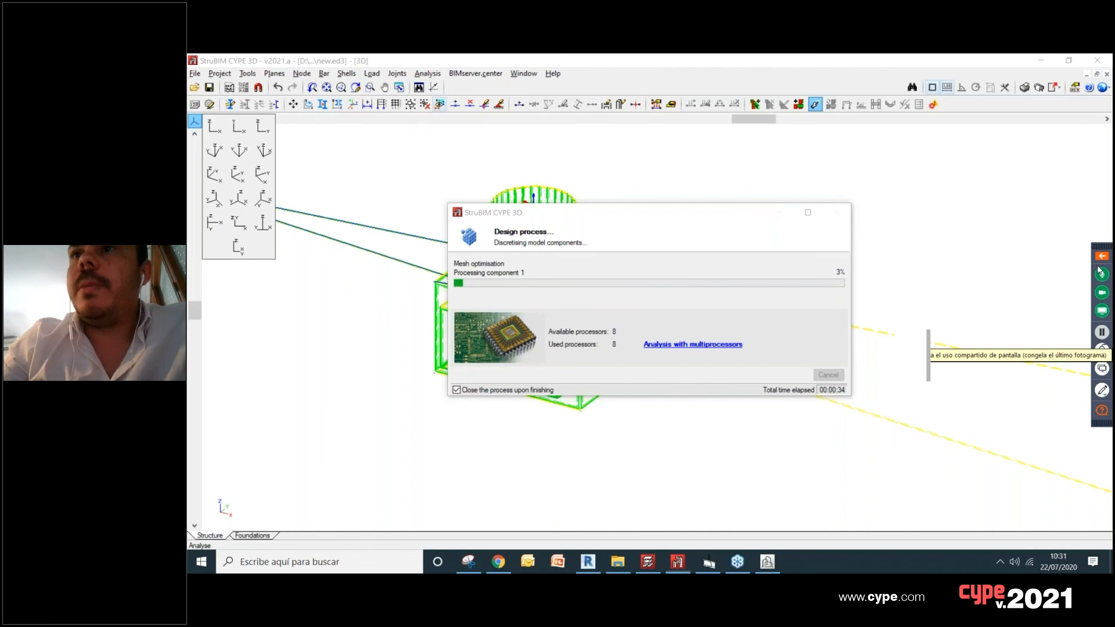
Step: Switch to the Chrome browser and open the BIMserver.center Store from the home page
{"action": "left_click", "coordinate": [498, 561]}
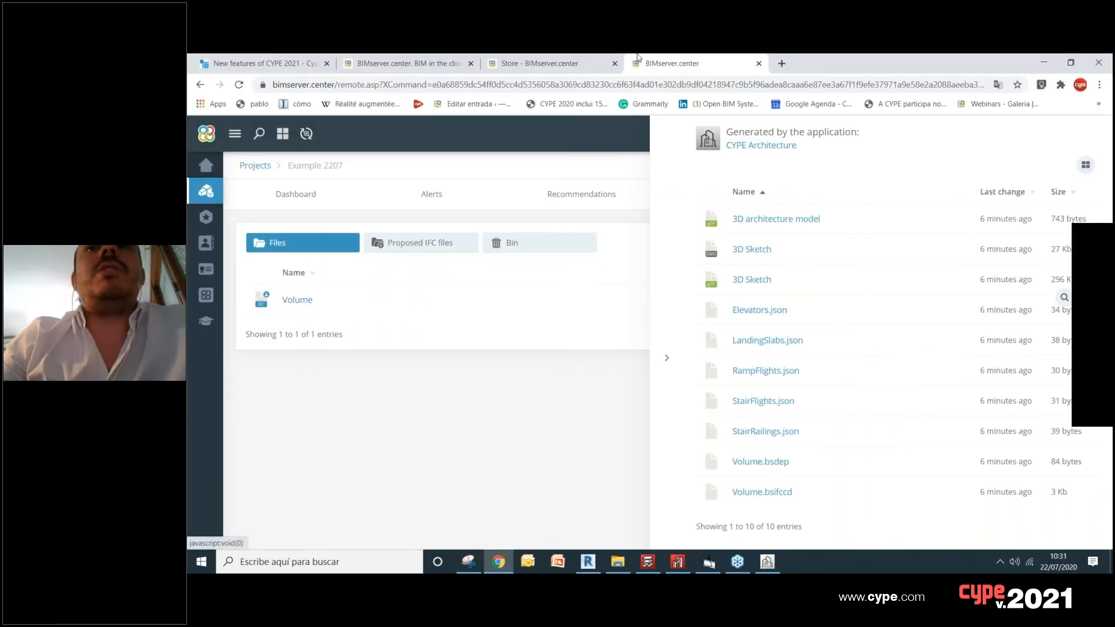
{"action": "left_click", "coordinate": [563, 60]}
{"action": "scroll", "coordinate": [192, 151], "scroll_direction": "up", "scroll_amount": 5}
{"action": "left_click", "coordinate": [227, 175]}
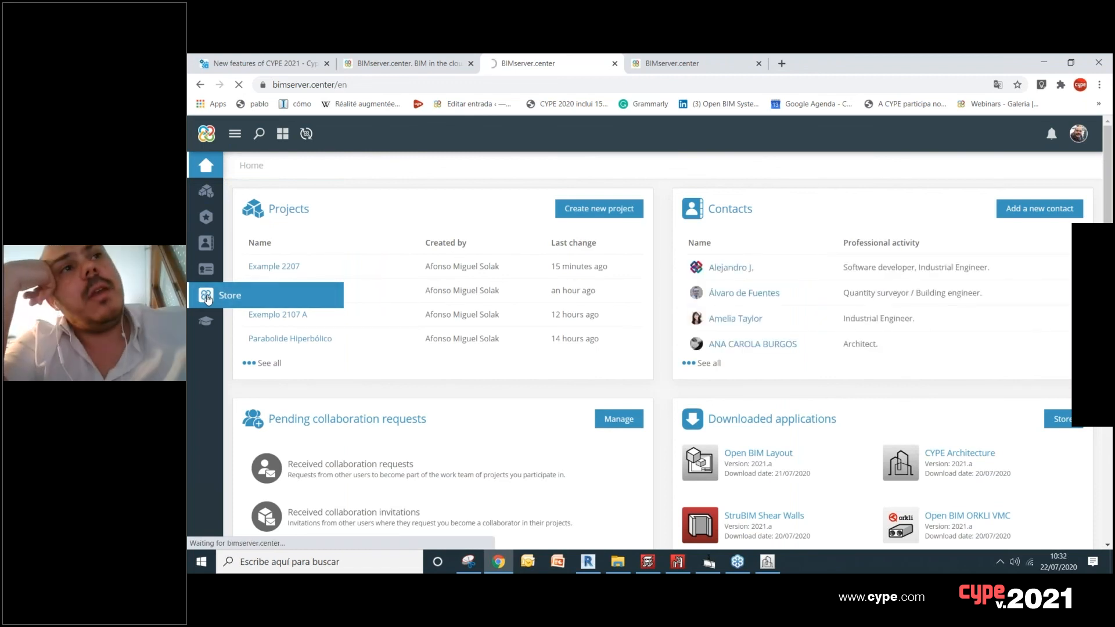
{"action": "left_click", "coordinate": [208, 297]}
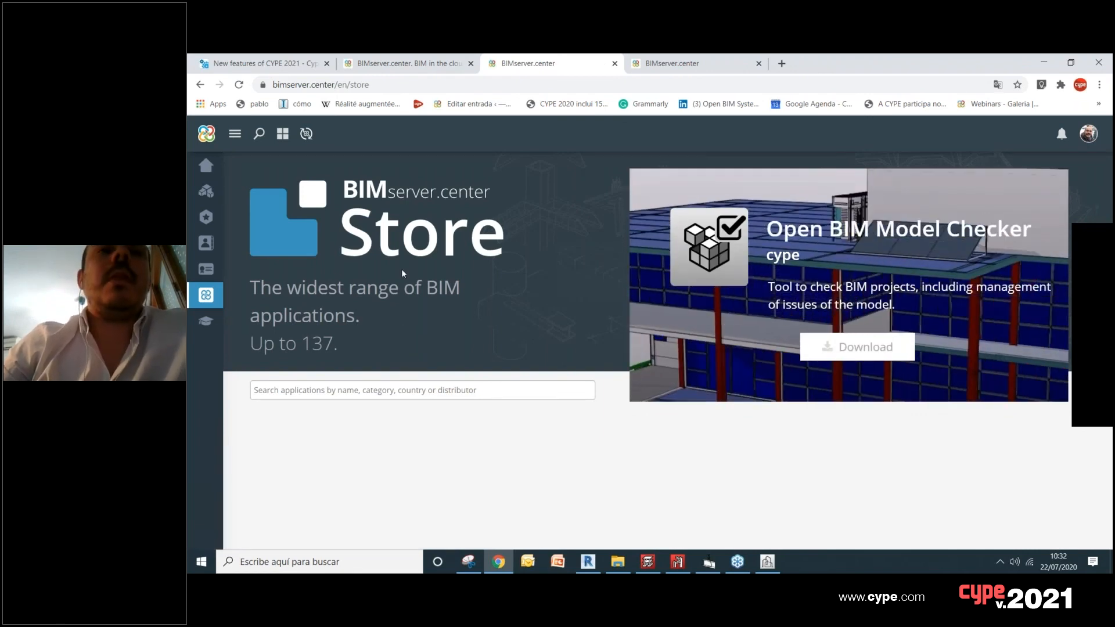
Step: Open the CYPE Architecture page among the store's new features and review its download option and information
{"action": "scroll", "coordinate": [400, 304], "scroll_direction": "down", "scroll_amount": 3}
{"action": "scroll", "coordinate": [401, 307], "scroll_direction": "down", "scroll_amount": 2}
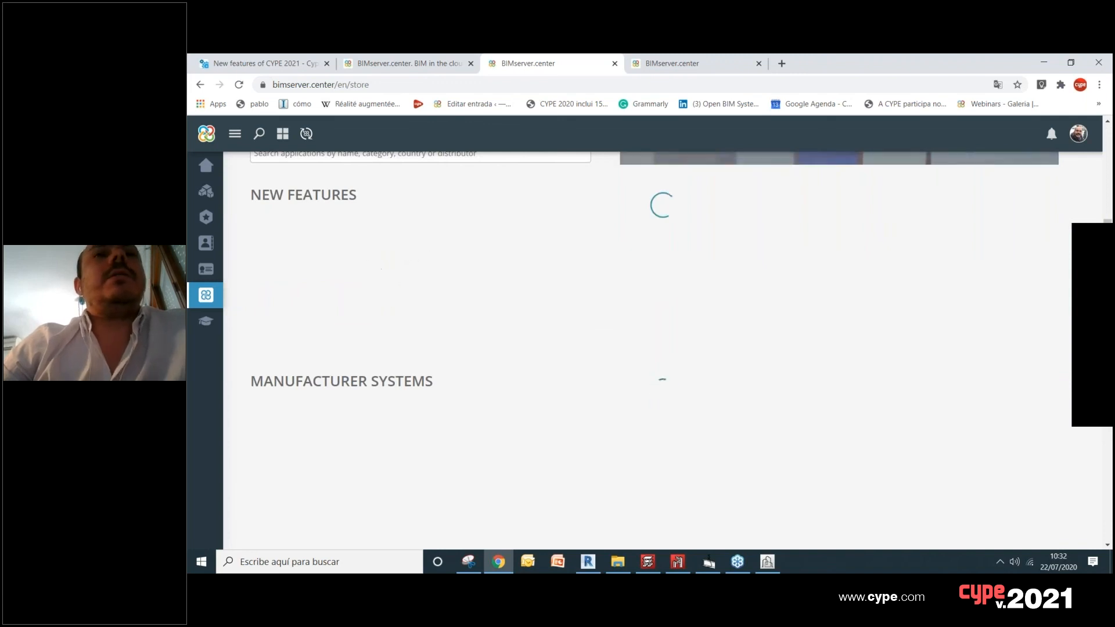
{"action": "left_click", "coordinate": [378, 283]}
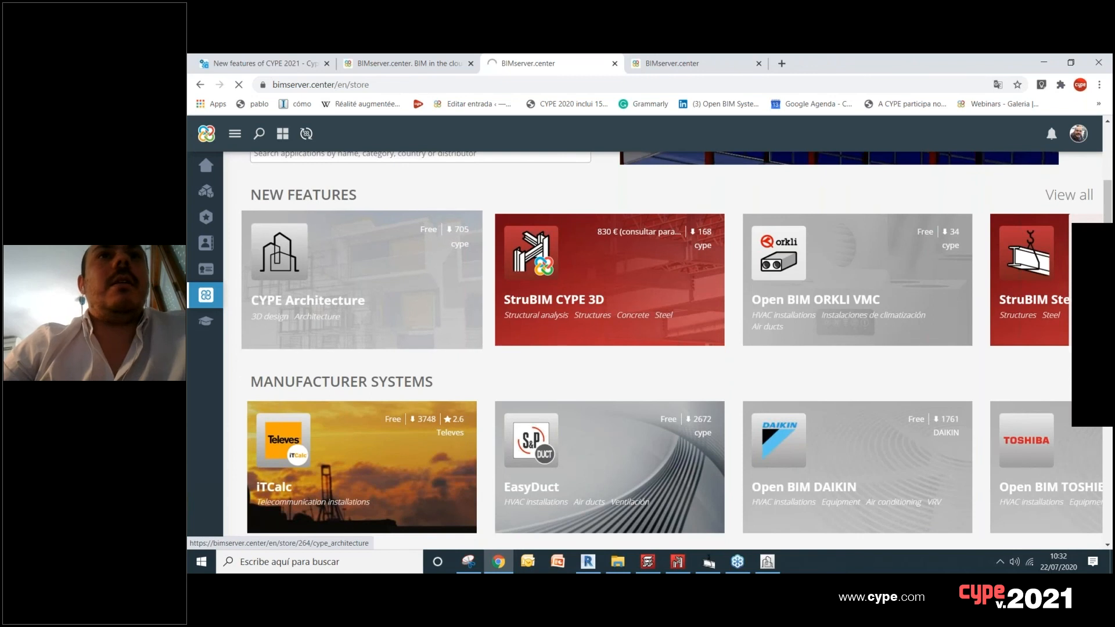
{"action": "left_click", "coordinate": [407, 266]}
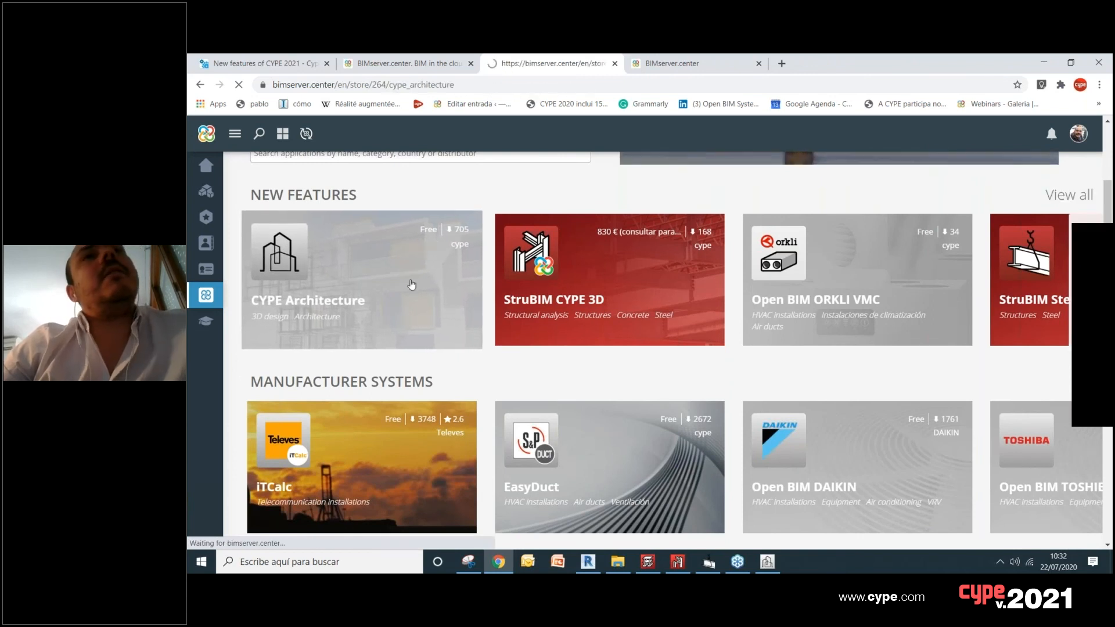
{"action": "scroll", "coordinate": [412, 285], "scroll_direction": "down", "scroll_amount": 1}
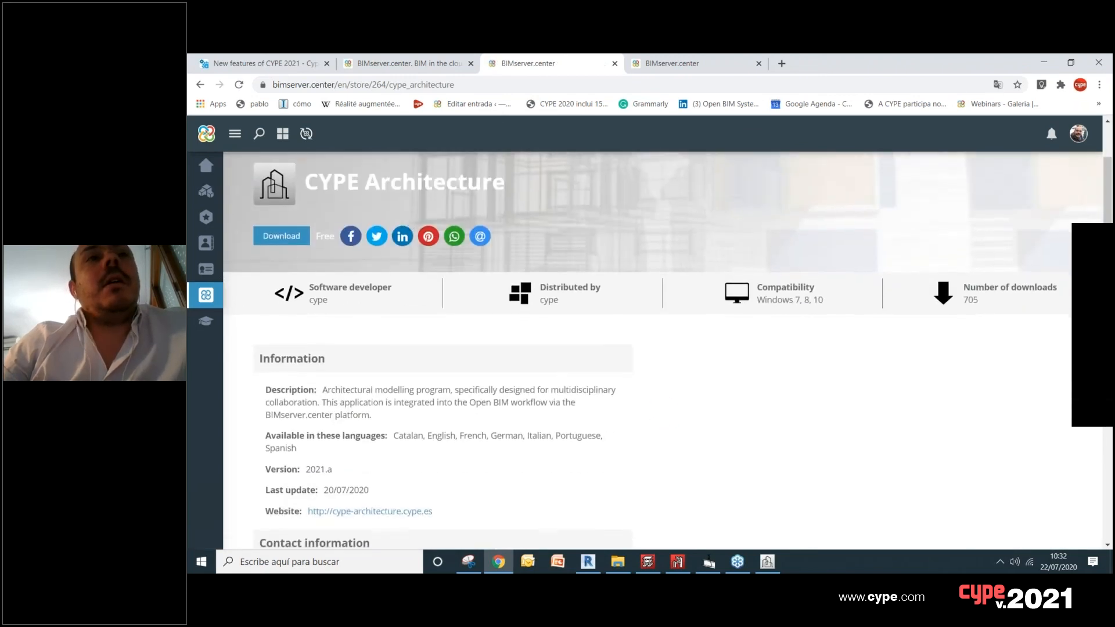
{"action": "scroll", "coordinate": [291, 294], "scroll_direction": "up", "scroll_amount": 1}
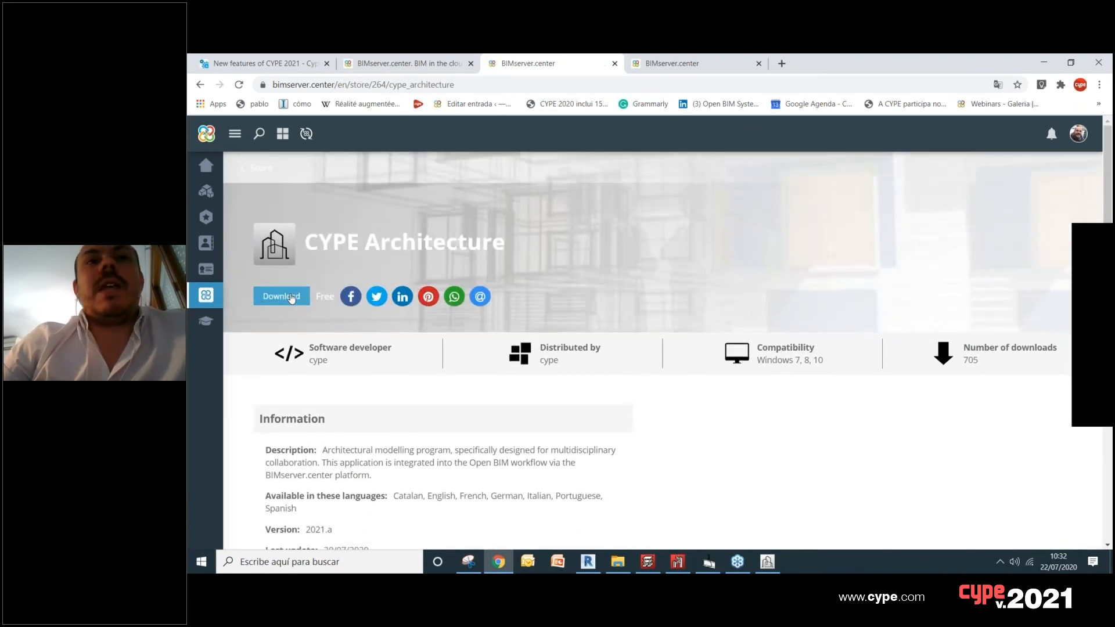
{"action": "scroll", "coordinate": [399, 377], "scroll_direction": "down", "scroll_amount": 2}
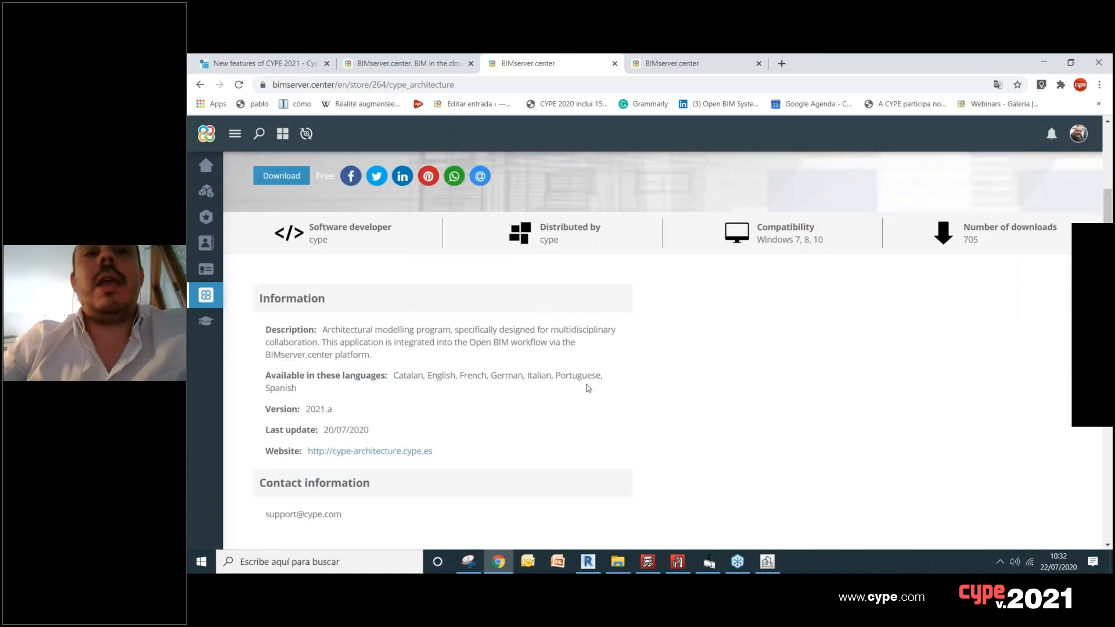
{"action": "scroll", "coordinate": [545, 379], "scroll_direction": "up", "scroll_amount": 2}
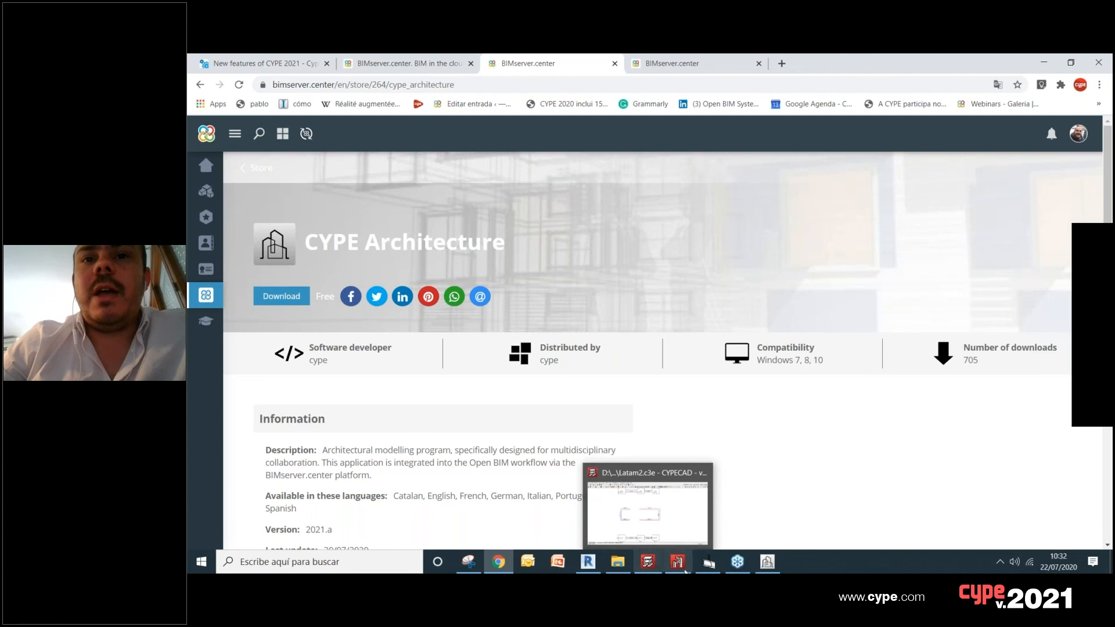
Step: Check the progress of the running analysis in StruBIM CYPE 3D and return to the Chrome browser
{"action": "mouse_move", "coordinate": [682, 567]}
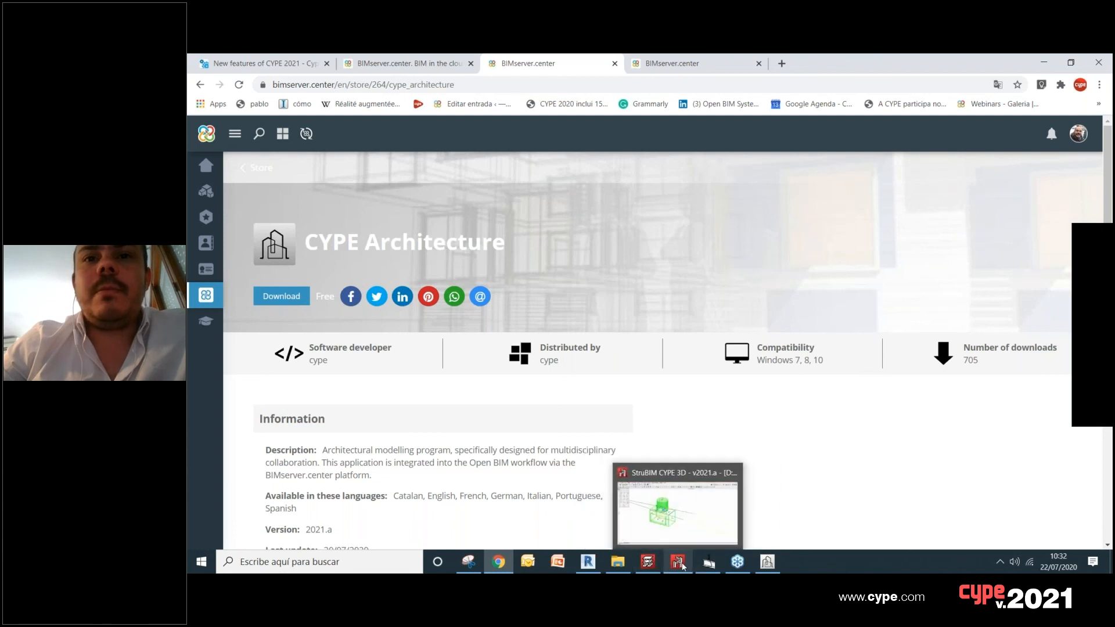
{"action": "left_click", "coordinate": [662, 511]}
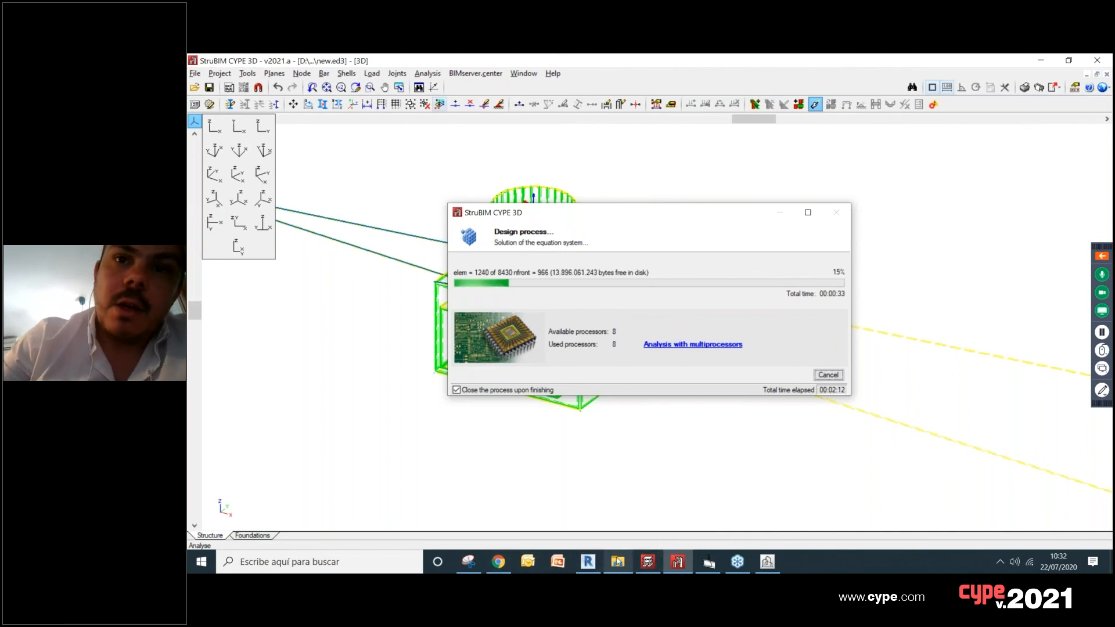
{"action": "left_click", "coordinate": [499, 563]}
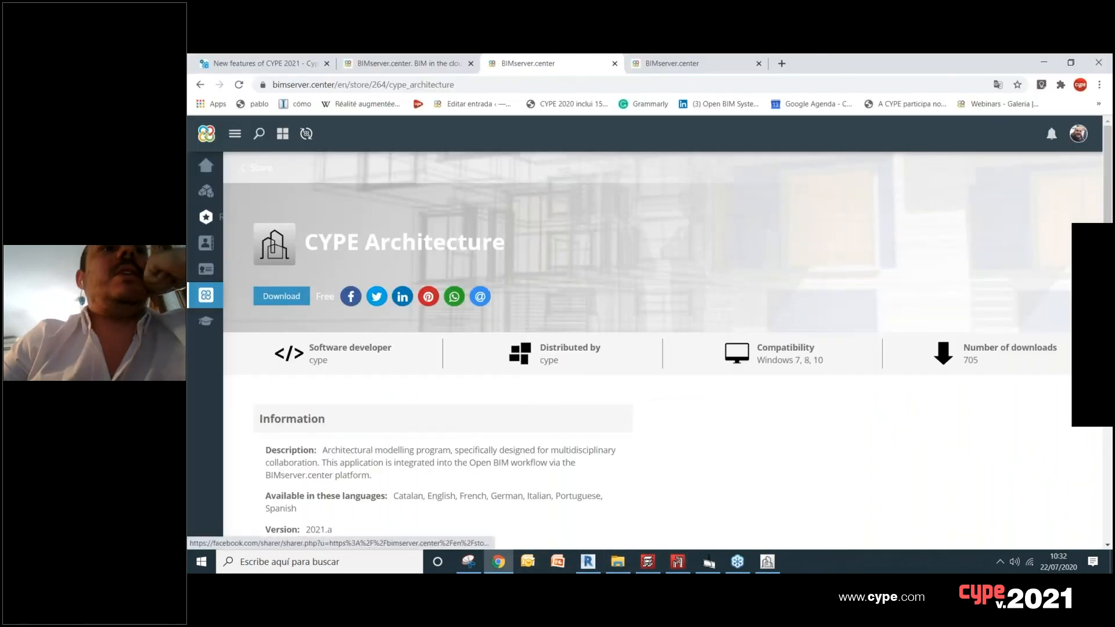
Step: Return to the BIMserver.center Store and look through the applications under New Features
{"action": "left_click", "coordinate": [204, 197]}
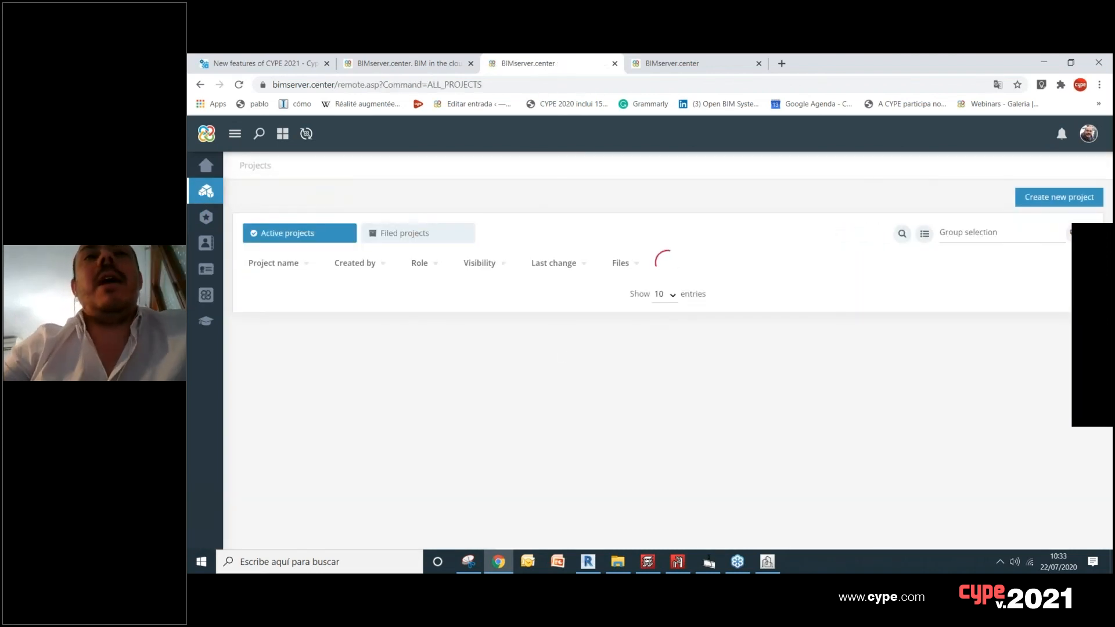
{"action": "left_click", "coordinate": [214, 296]}
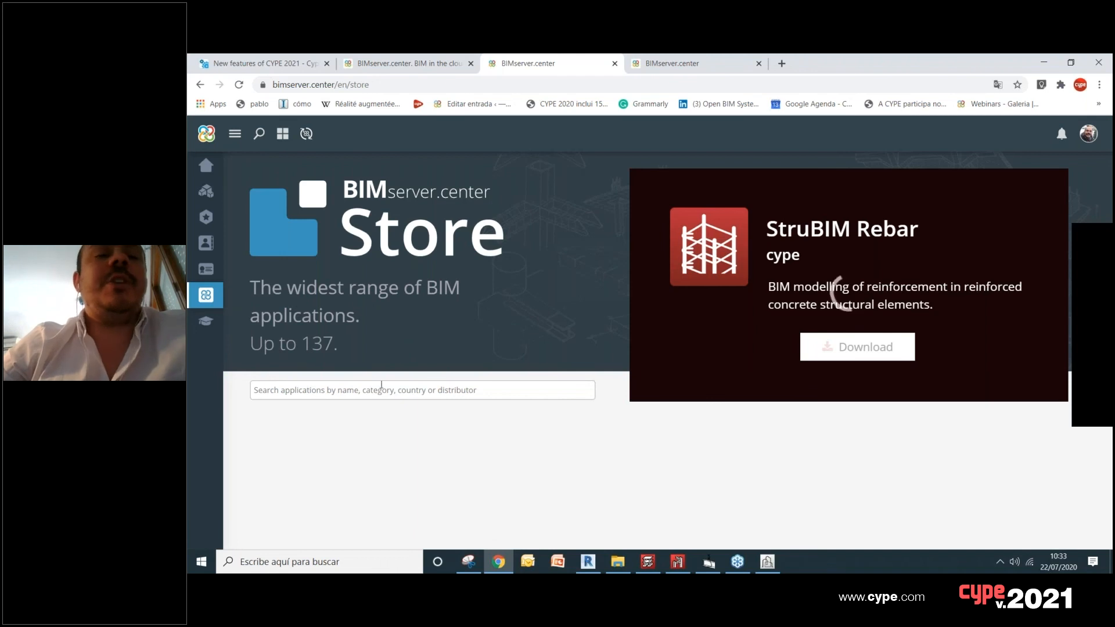
{"action": "scroll", "coordinate": [381, 386], "scroll_direction": "down", "scroll_amount": 1}
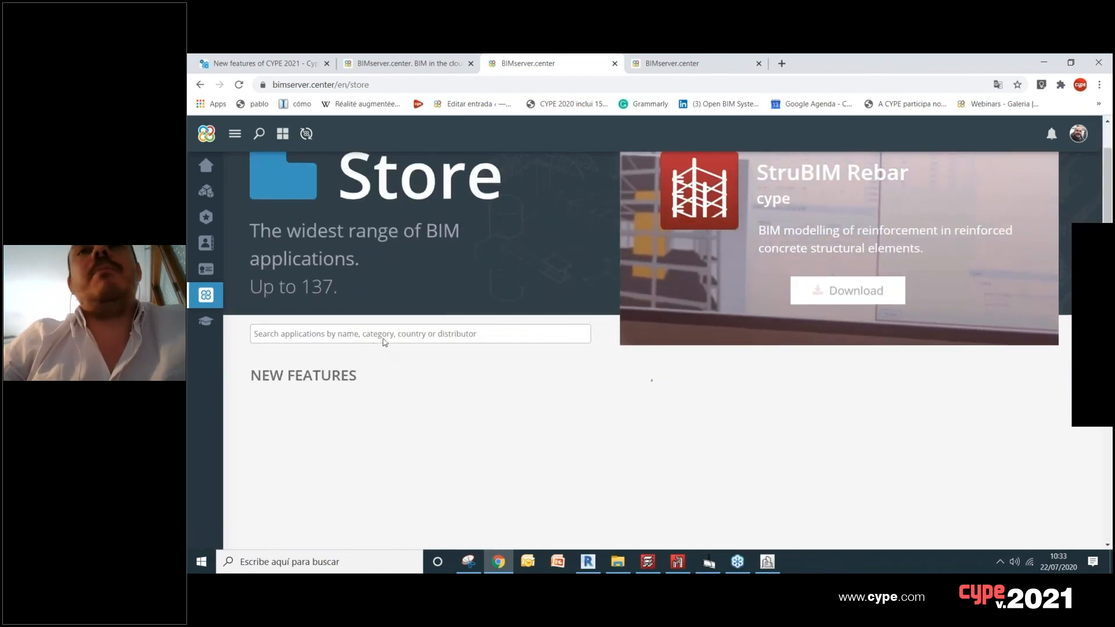
{"action": "scroll", "coordinate": [639, 406], "scroll_direction": "down", "scroll_amount": 2}
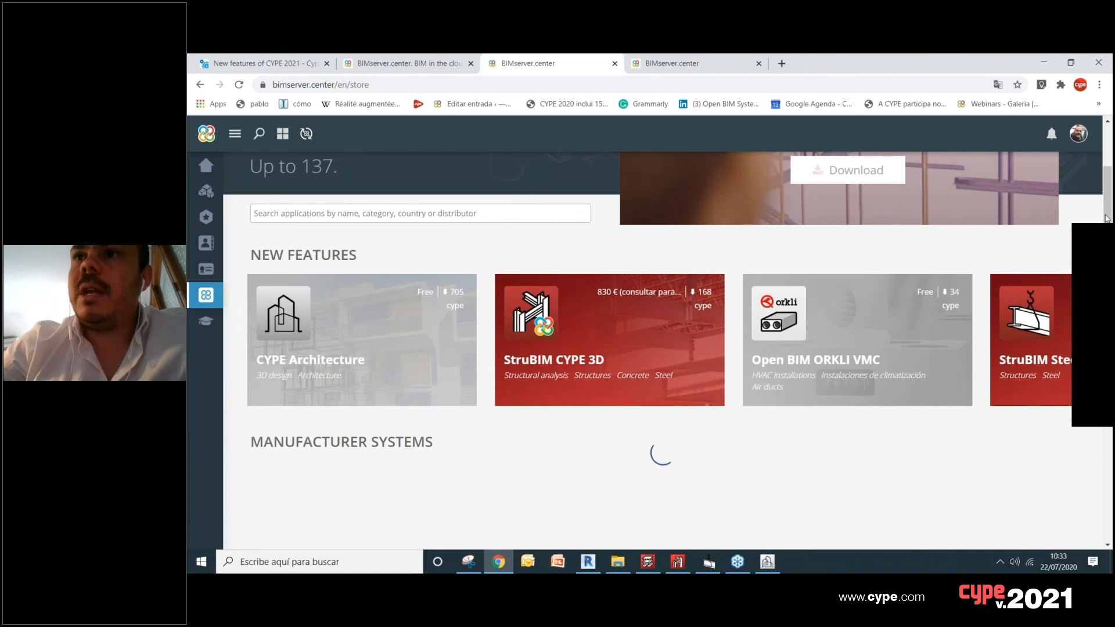
{"action": "scroll", "coordinate": [1107, 218], "scroll_direction": "down", "scroll_amount": 2}
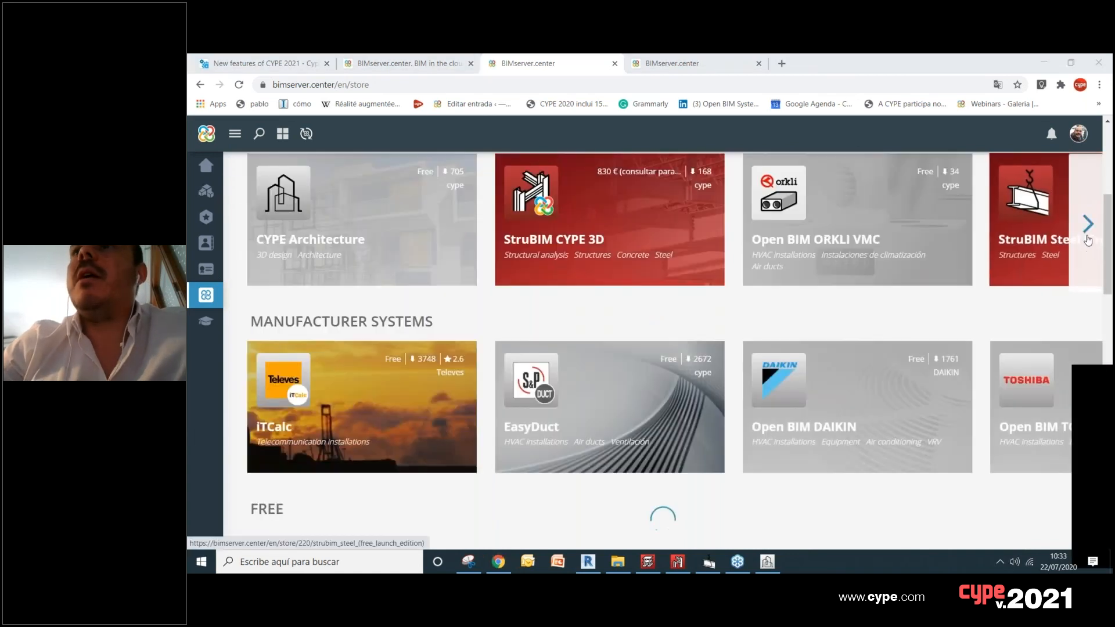
{"action": "scroll", "coordinate": [828, 242], "scroll_direction": "up", "scroll_amount": 1}
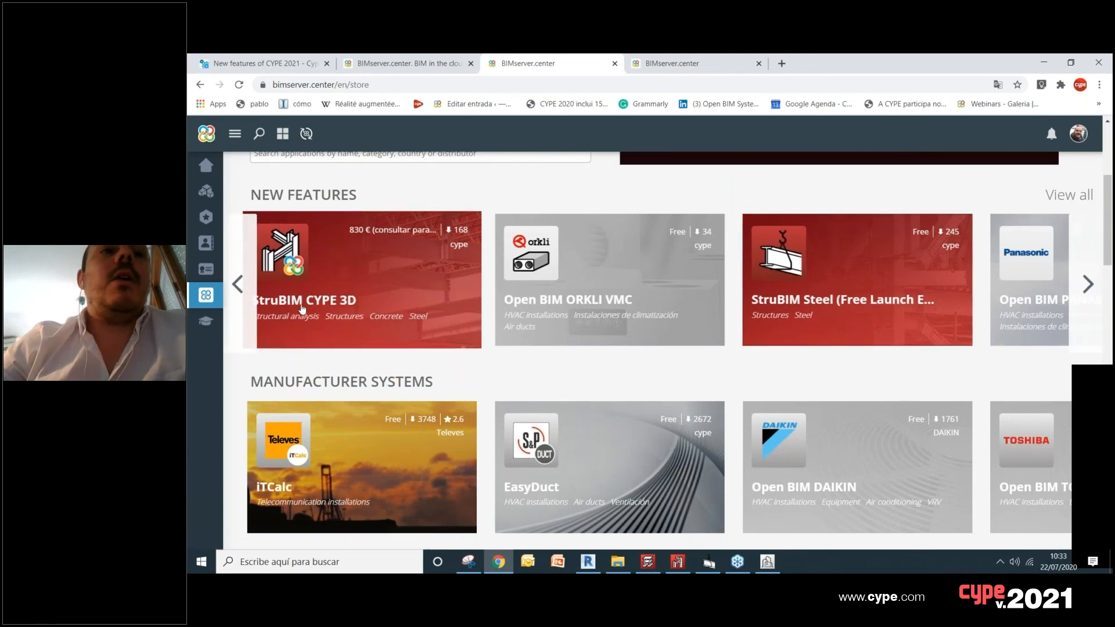
Step: Browse the store's Structural Analysis applications and open the full category listing to review them all
{"action": "scroll", "coordinate": [299, 311], "scroll_direction": "down", "scroll_amount": 9}
{"action": "scroll", "coordinate": [320, 273], "scroll_direction": "down", "scroll_amount": 3}
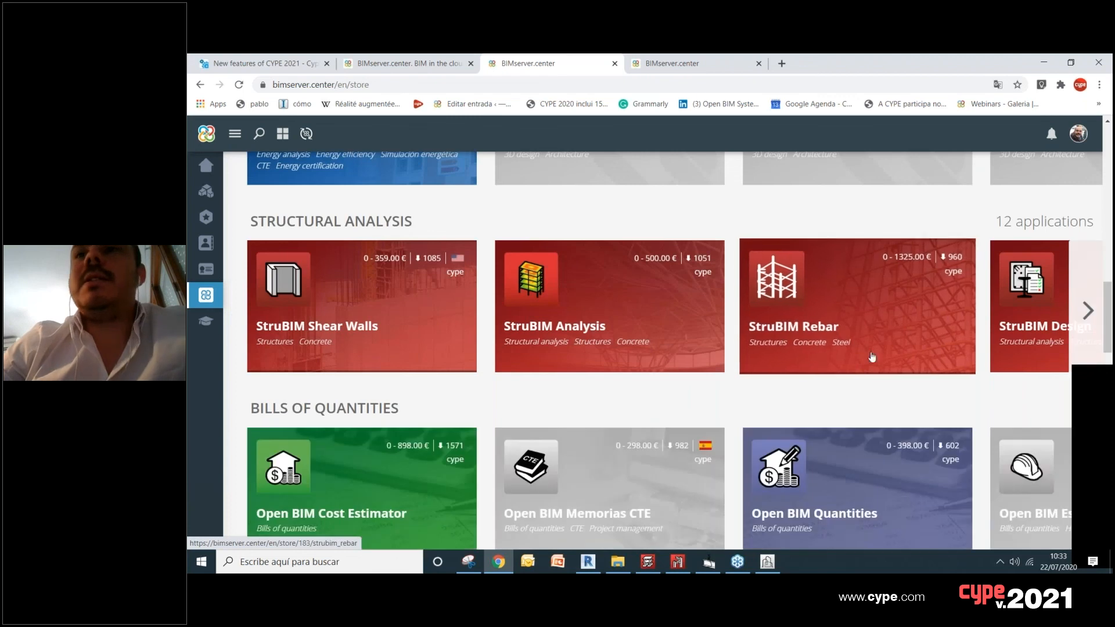
{"action": "left_click", "coordinate": [1088, 312]}
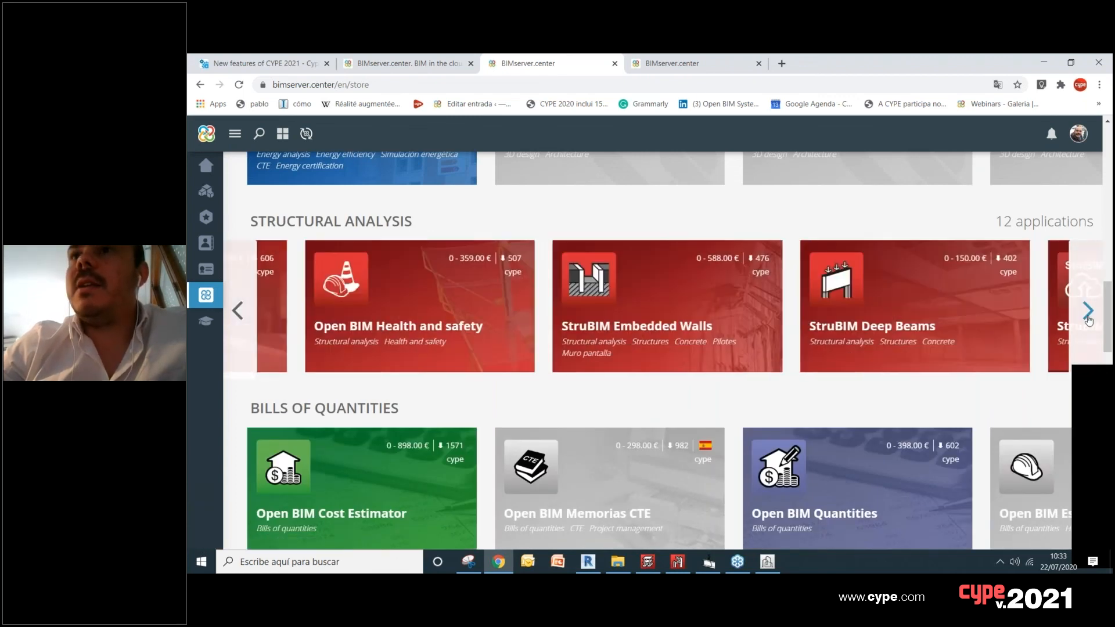
{"action": "left_click", "coordinate": [1088, 318]}
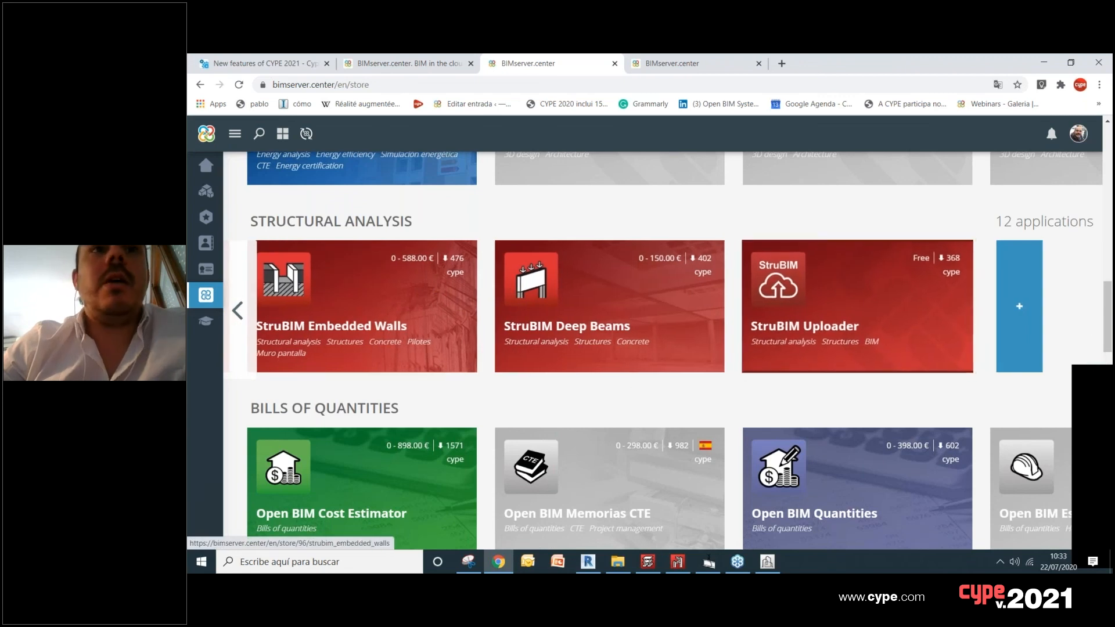
{"action": "left_click", "coordinate": [334, 224]}
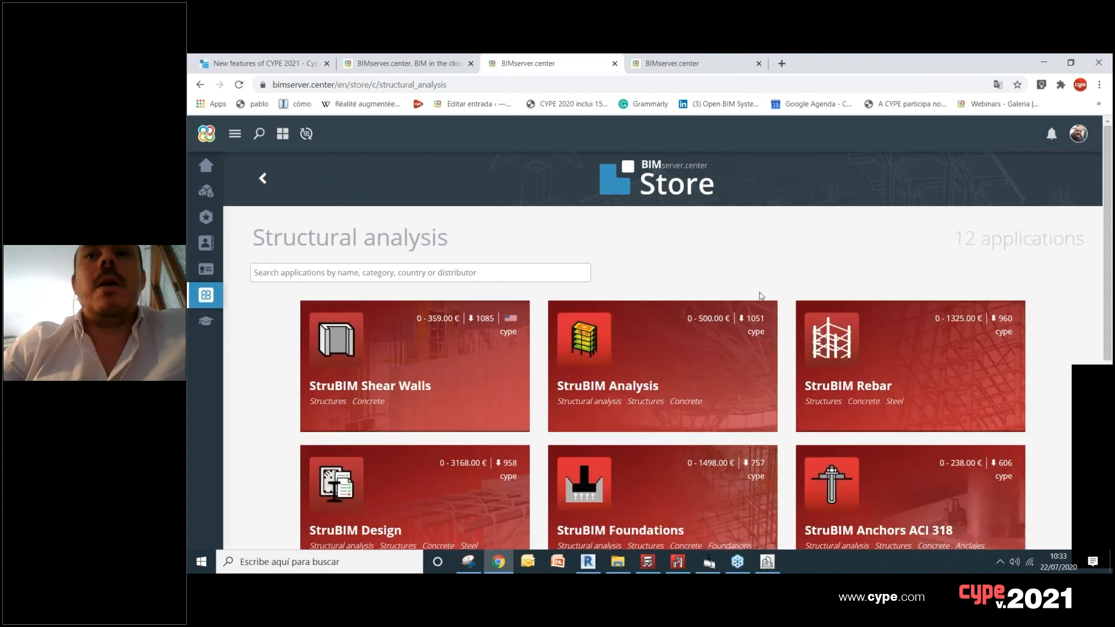
{"action": "scroll", "coordinate": [761, 299], "scroll_direction": "down", "scroll_amount": 4}
{"action": "scroll", "coordinate": [761, 299], "scroll_direction": "down", "scroll_amount": 2}
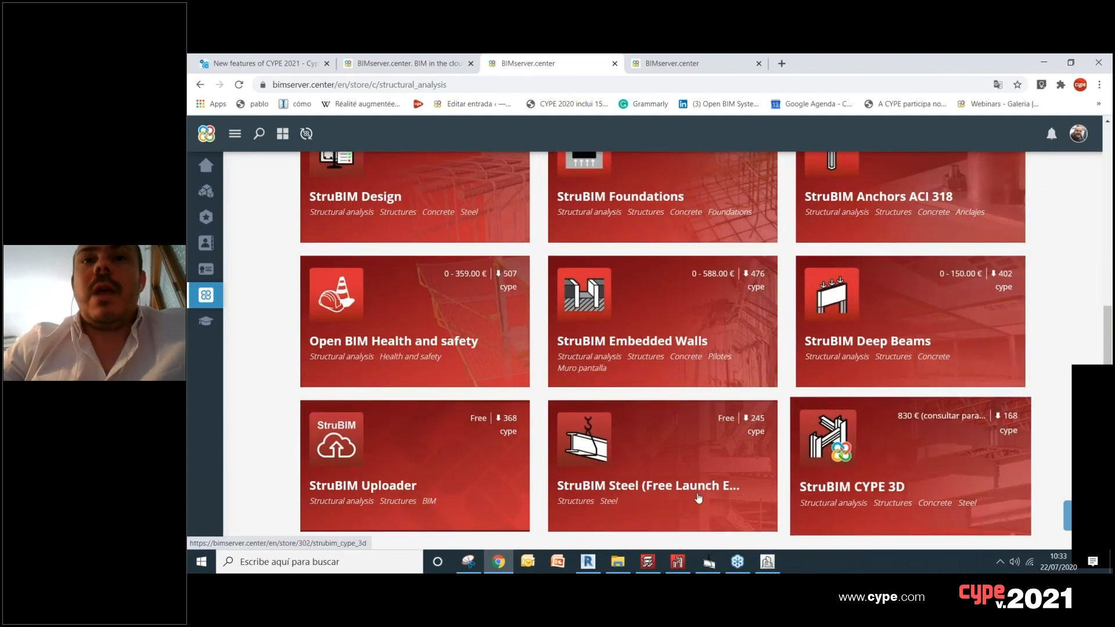
Step: Open the StruBIM Steel (Free Launch Edition) store page and review its description and details
{"action": "left_click", "coordinate": [664, 473]}
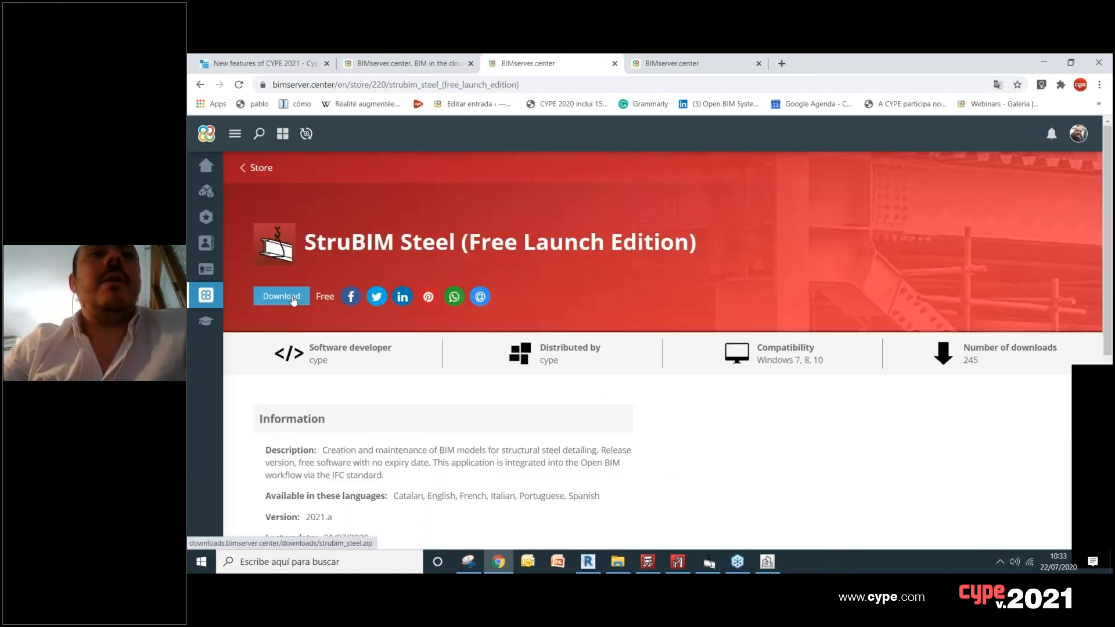
{"action": "scroll", "coordinate": [600, 385], "scroll_direction": "down", "scroll_amount": 1}
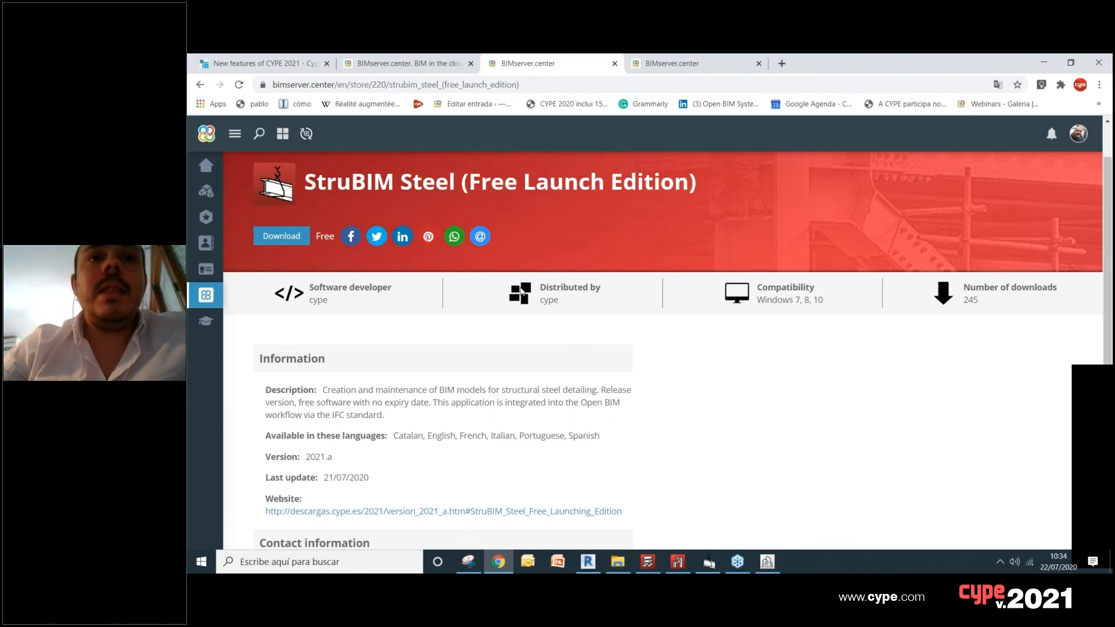
{"action": "scroll", "coordinate": [539, 274], "scroll_direction": "up", "scroll_amount": 1}
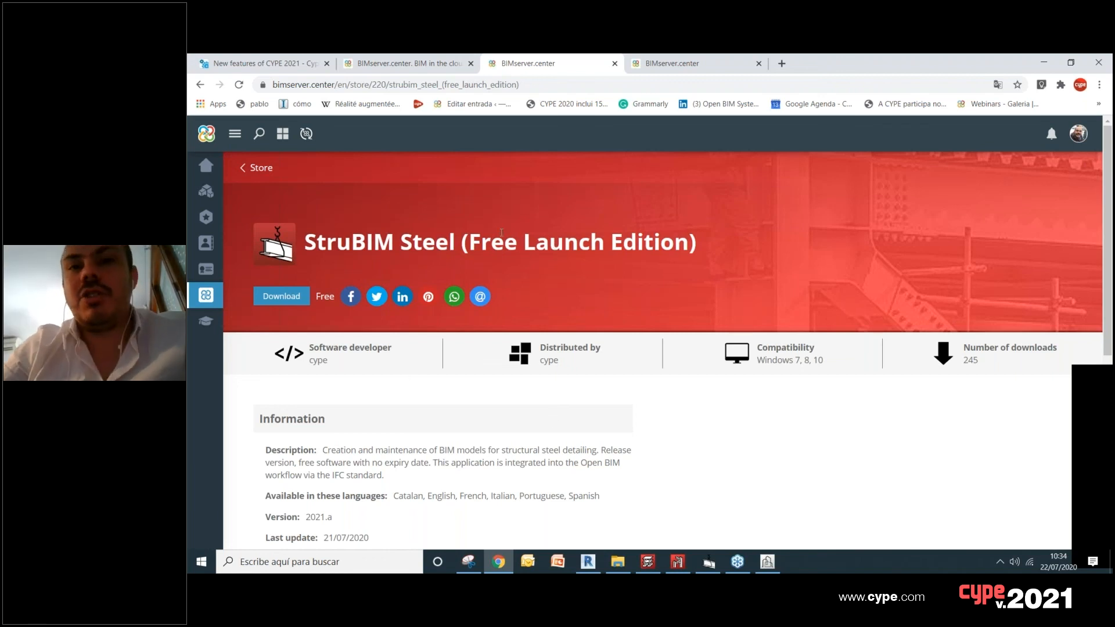
Step: Switch to StruBIM CYPE 3D and check how far the structural analysis has progressed
{"action": "right_click", "coordinate": [630, 276]}
{"action": "left_click", "coordinate": [761, 552]}
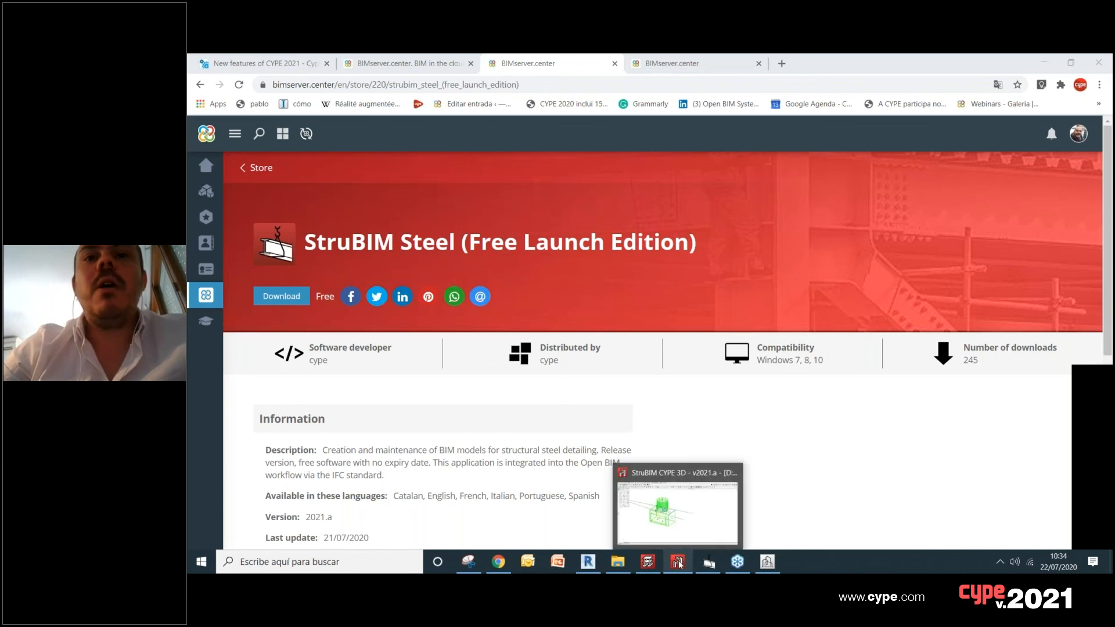
{"action": "left_click", "coordinate": [678, 562]}
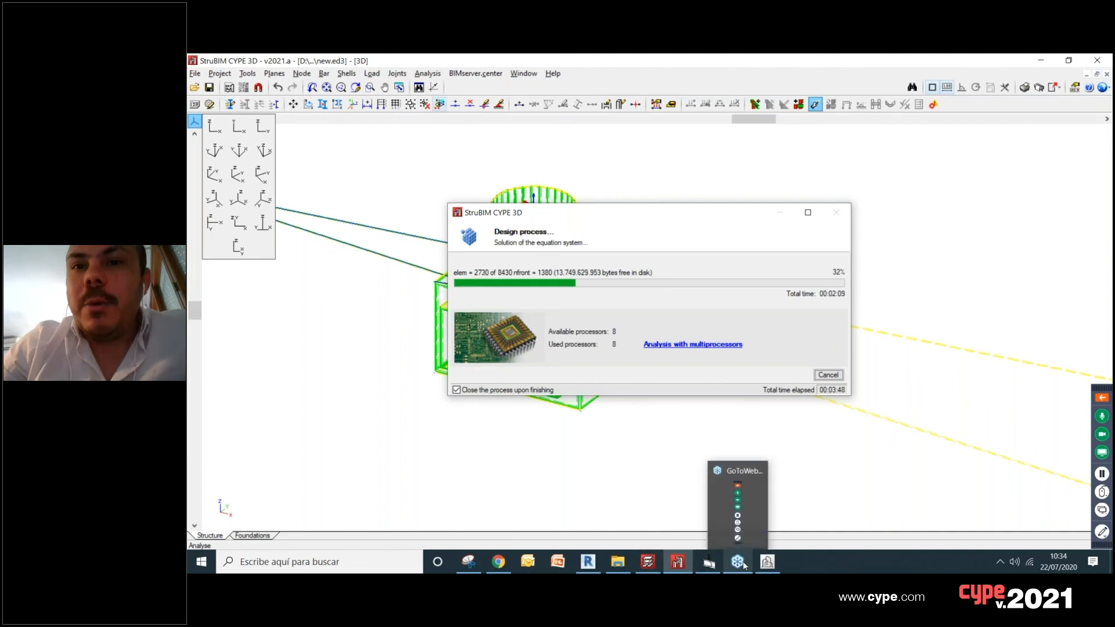
Step: Switch to CYPE Architecture, close the materials list and open the recent project Exemplo 2107 A, saving the current project
{"action": "left_click", "coordinate": [768, 562]}
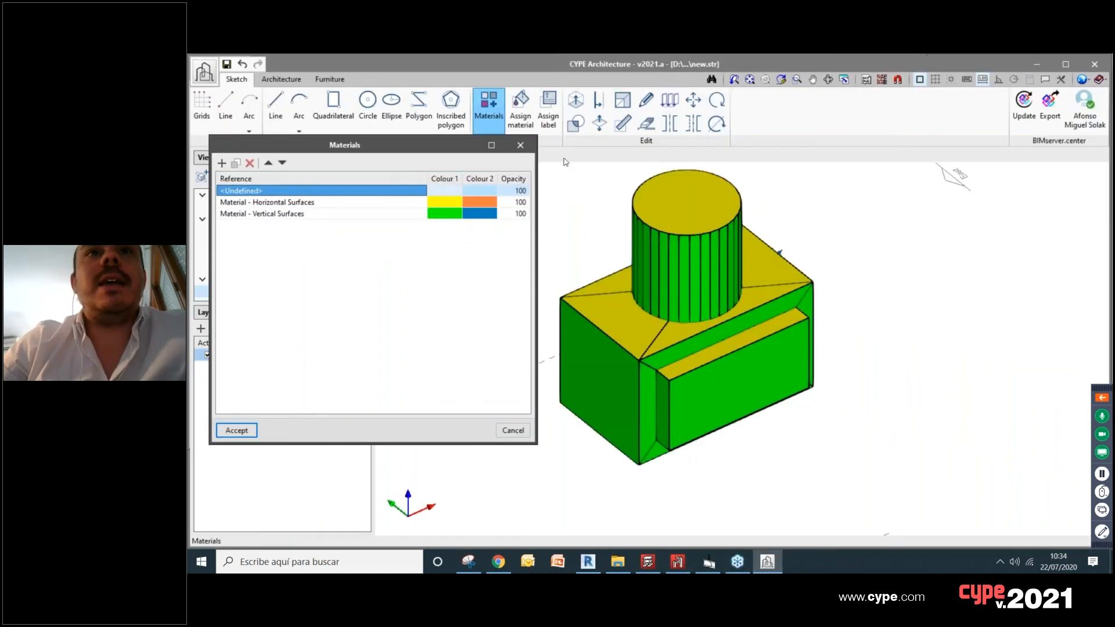
{"action": "left_click", "coordinate": [528, 145]}
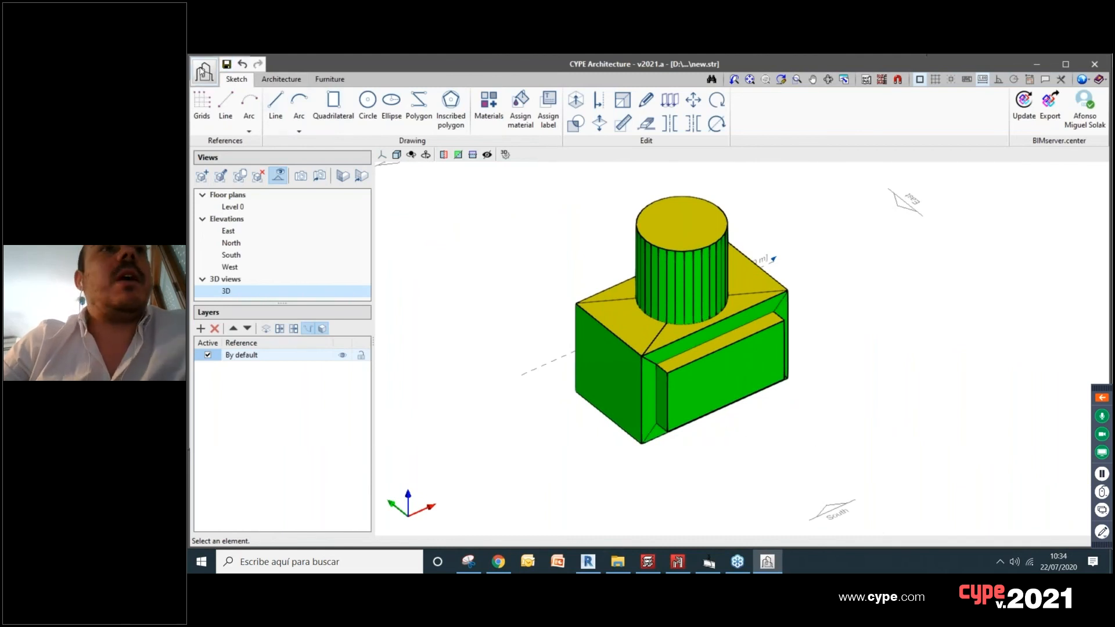
{"action": "left_click", "coordinate": [204, 72]}
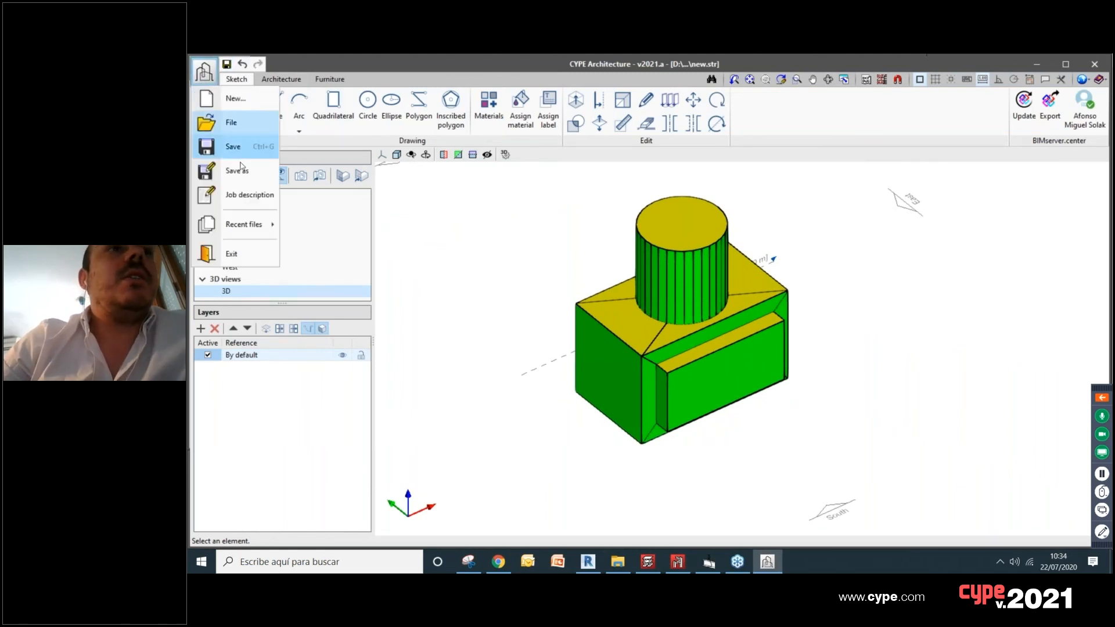
{"action": "mouse_move", "coordinate": [244, 222]}
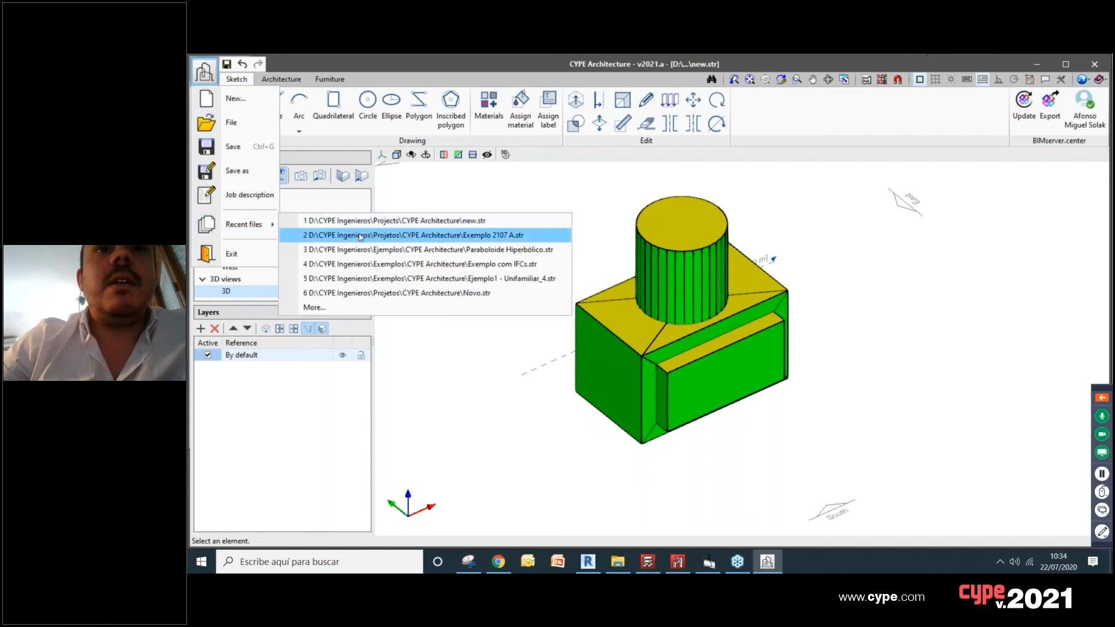
{"action": "left_click", "coordinate": [360, 236]}
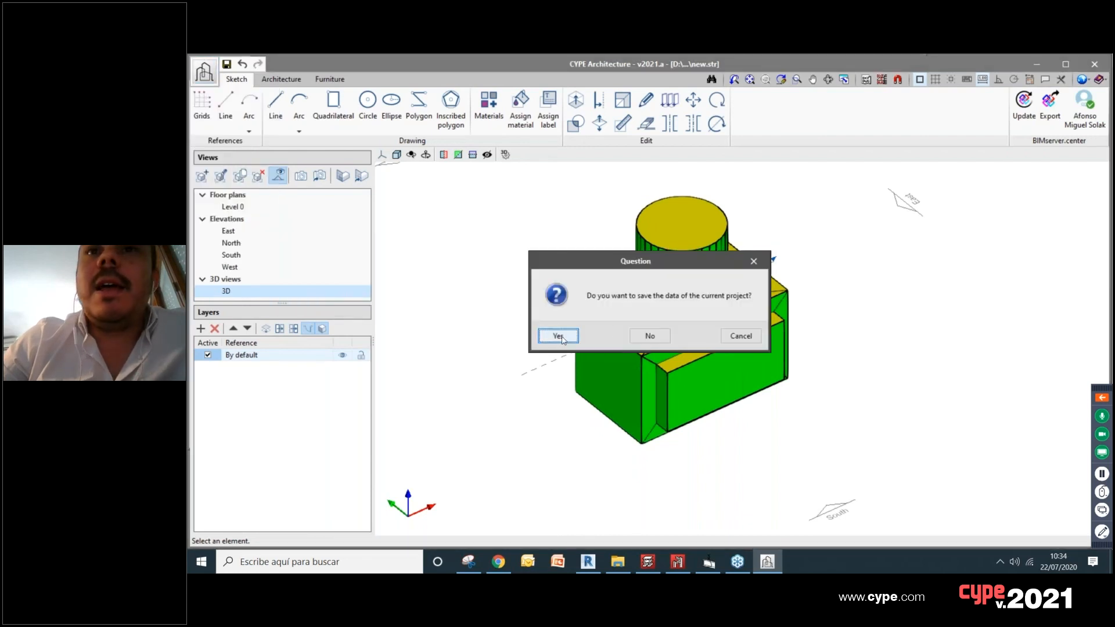
{"action": "left_click", "coordinate": [559, 337]}
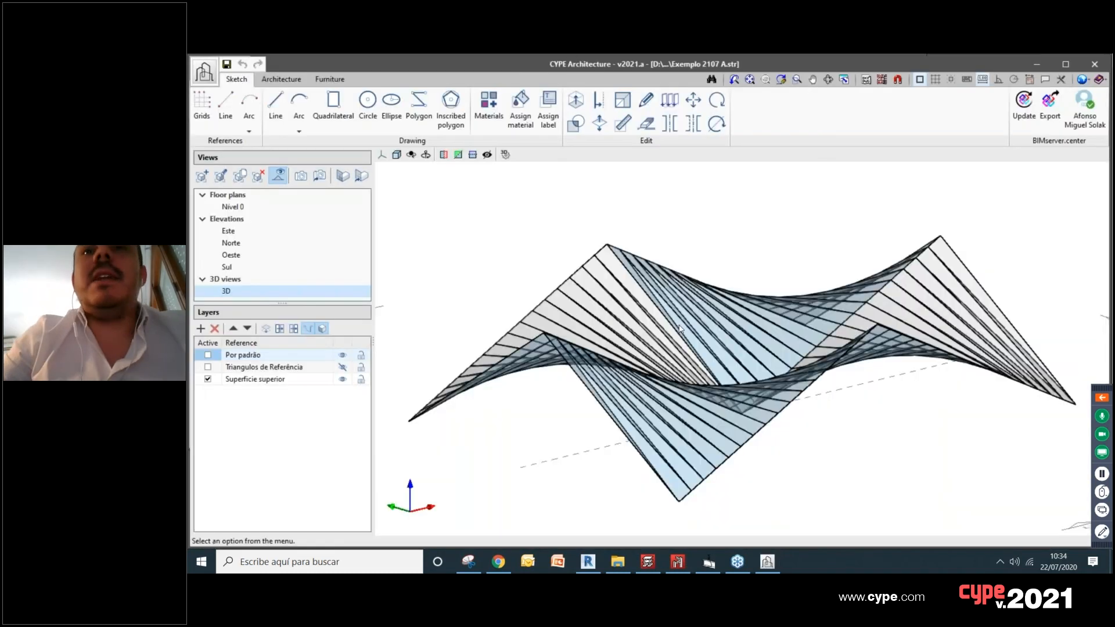
Step: Examine the folded ruled-surface roof of Exemplo 2107 A in 3D from several angles, both overall and close up
{"action": "middle_click_drag", "start_coordinate": [745, 358], "coordinate": [691, 422], "text": "shift"}
{"action": "scroll", "coordinate": [825, 369], "scroll_direction": "up", "scroll_amount": 5}
{"action": "scroll", "coordinate": [806, 364], "scroll_direction": "down", "scroll_amount": 3}
{"action": "scroll", "coordinate": [682, 381], "scroll_direction": "down", "scroll_amount": 3}
{"action": "middle_click_drag", "start_coordinate": [710, 369], "coordinate": [828, 371], "text": "shift"}
{"action": "scroll", "coordinate": [687, 356], "scroll_direction": "up", "scroll_amount": 3}
{"action": "scroll", "coordinate": [675, 366], "scroll_direction": "up", "scroll_amount": 3}
{"action": "scroll", "coordinate": [676, 367], "scroll_direction": "down", "scroll_amount": 3}
{"action": "scroll", "coordinate": [645, 364], "scroll_direction": "up", "scroll_amount": 2}
{"action": "scroll", "coordinate": [828, 372], "scroll_direction": "up", "scroll_amount": 5}
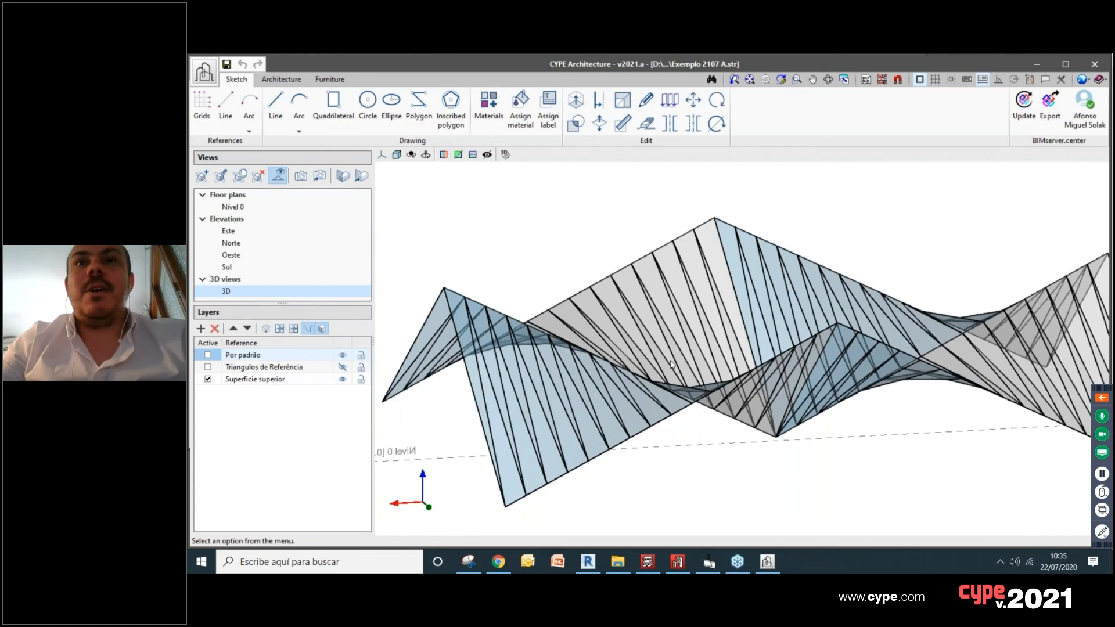
{"action": "middle_click_drag", "start_coordinate": [697, 349], "coordinate": [623, 406], "text": "shift"}
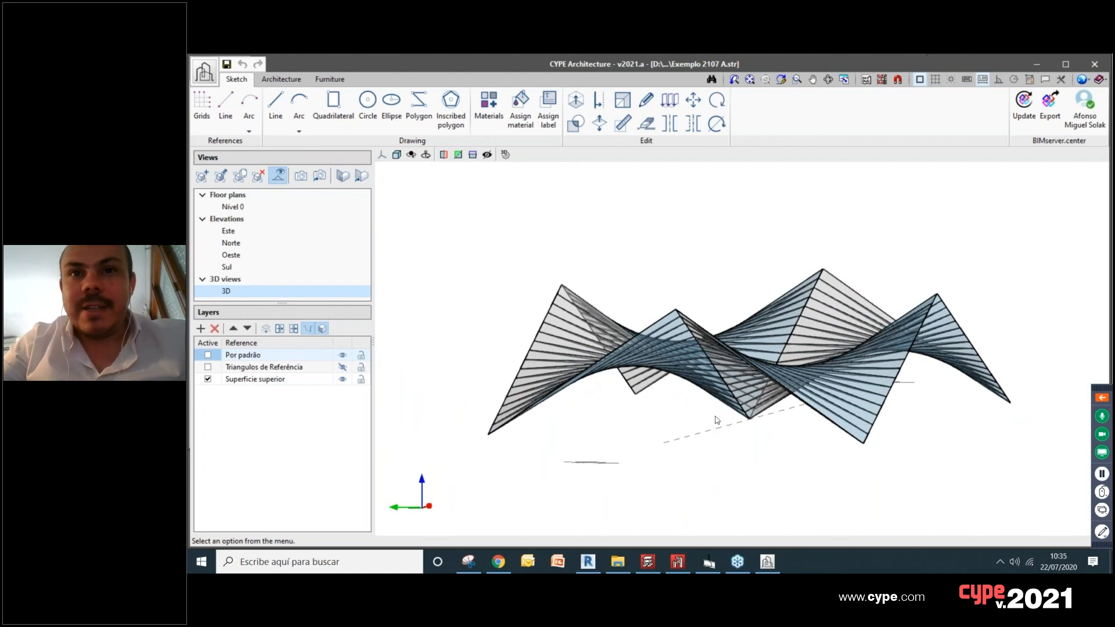
{"action": "scroll", "coordinate": [726, 405], "scroll_direction": "up", "scroll_amount": 2}
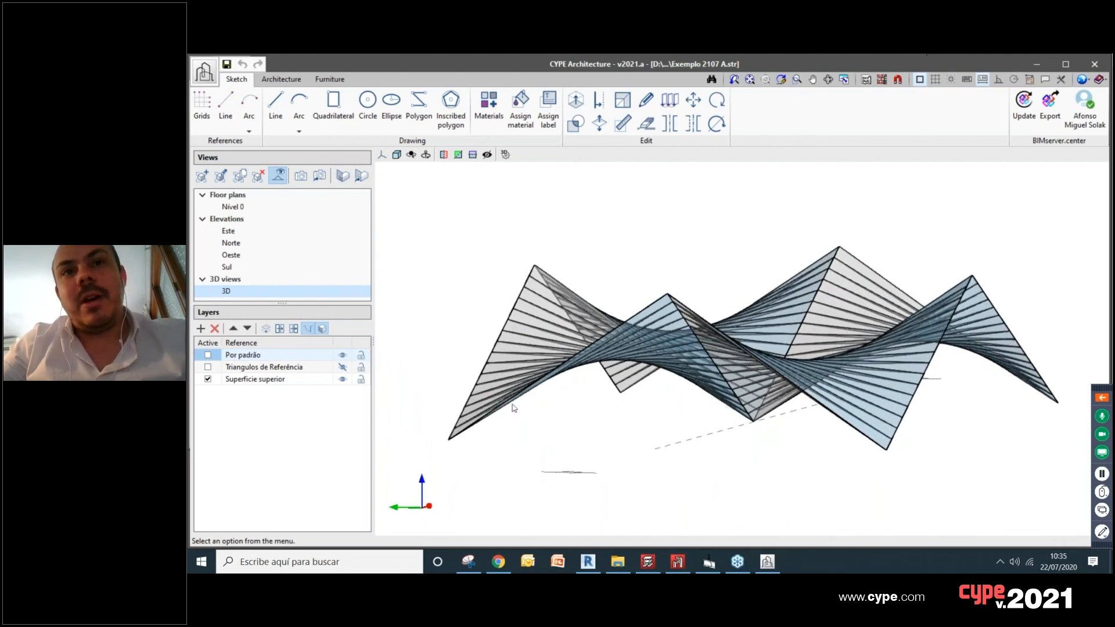
{"action": "middle_click_drag", "start_coordinate": [579, 342], "coordinate": [597, 475], "text": "shift"}
{"action": "scroll", "coordinate": [591, 506], "scroll_direction": "up", "scroll_amount": 2}
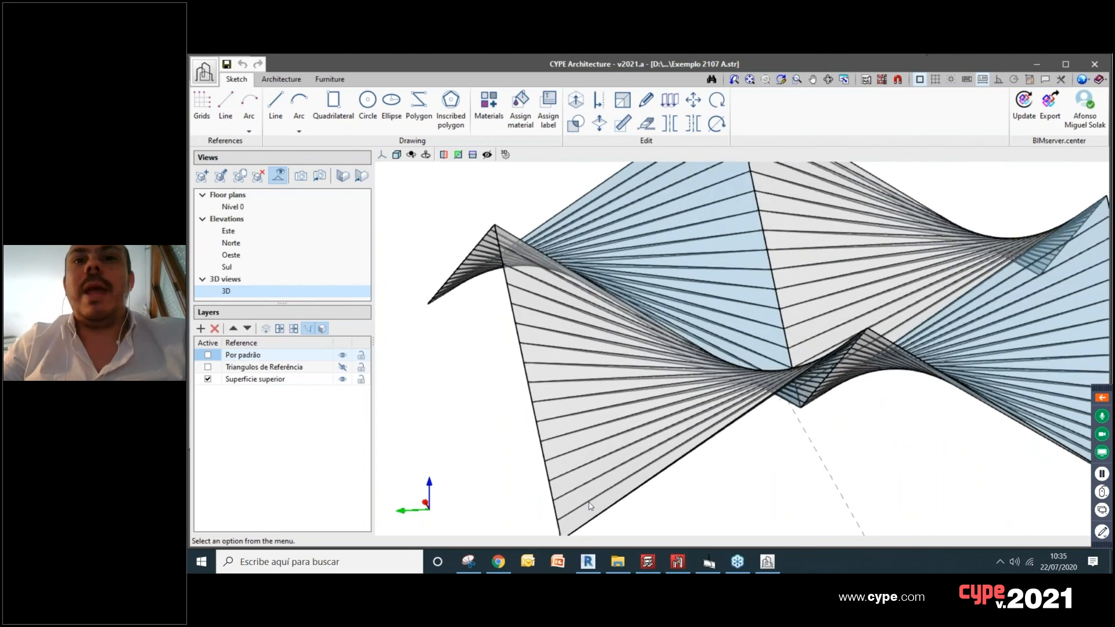
{"action": "middle_click_drag", "start_coordinate": [715, 383], "coordinate": [775, 299], "text": "shift"}
{"action": "scroll", "coordinate": [812, 353], "scroll_direction": "down", "scroll_amount": 3}
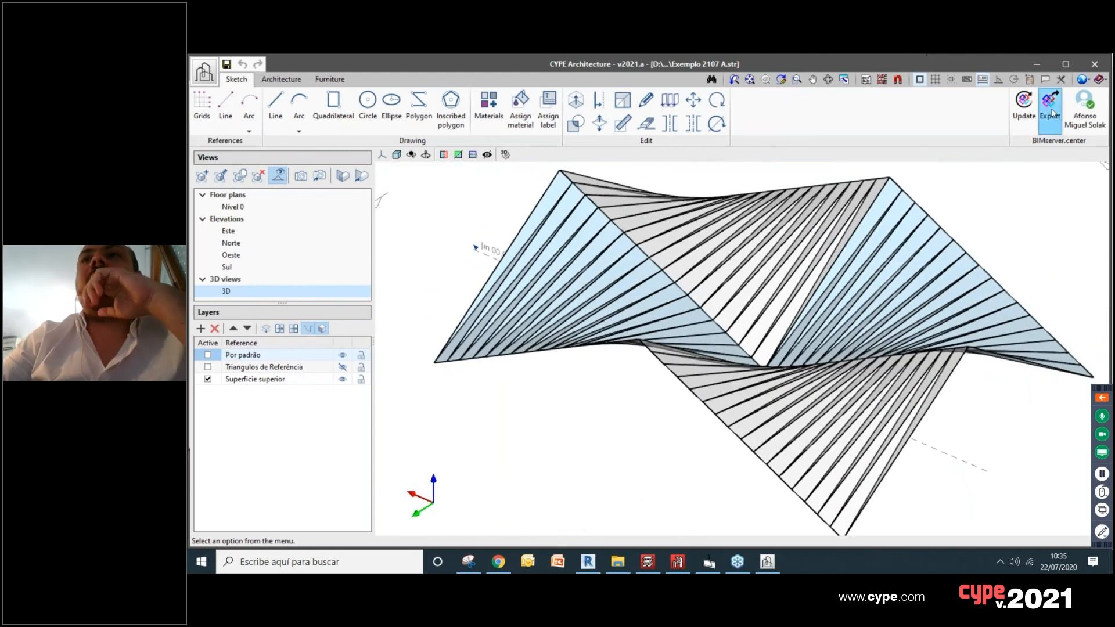
Step: Export the Exemplo 2107 A model to BIMserver.center as the IFC file Arquitectura
{"action": "left_click", "coordinate": [1051, 110]}
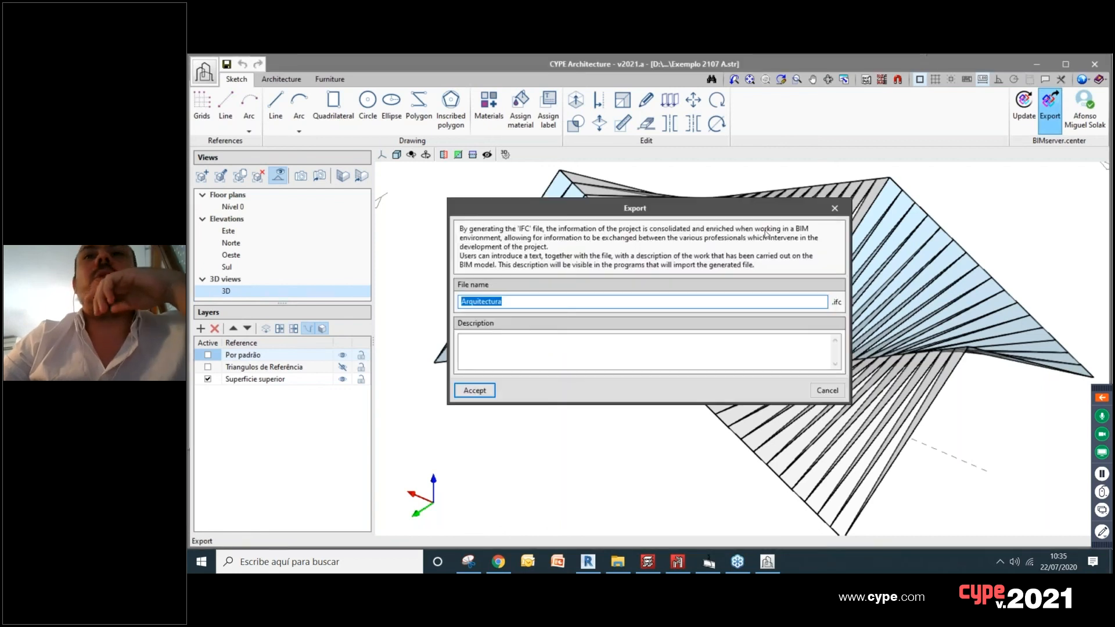
{"action": "left_click", "coordinate": [482, 391]}
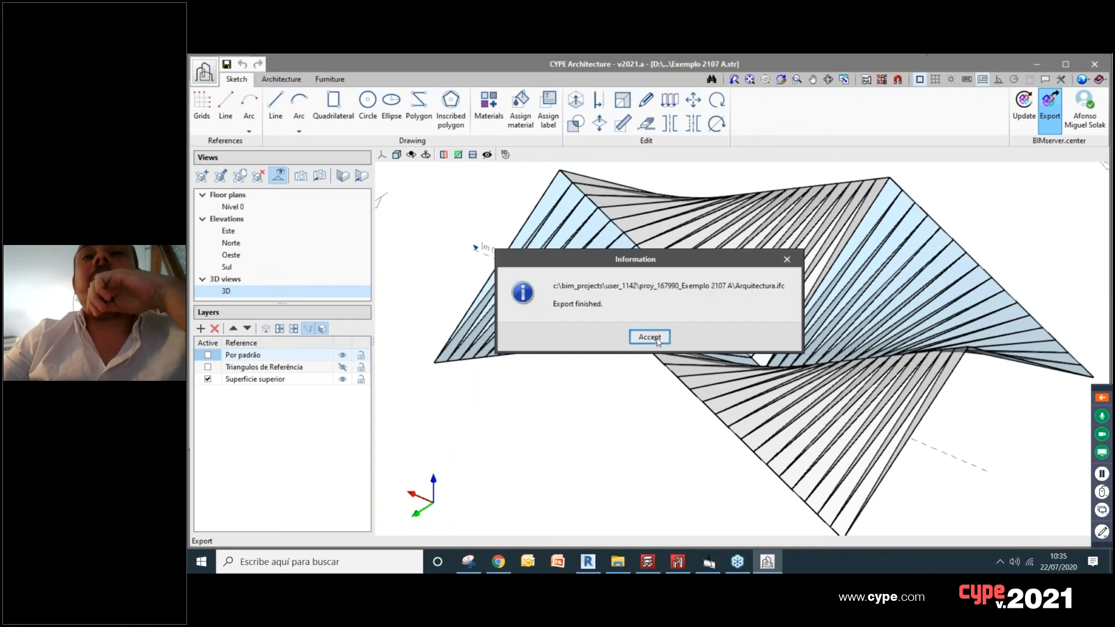
{"action": "left_click", "coordinate": [650, 338]}
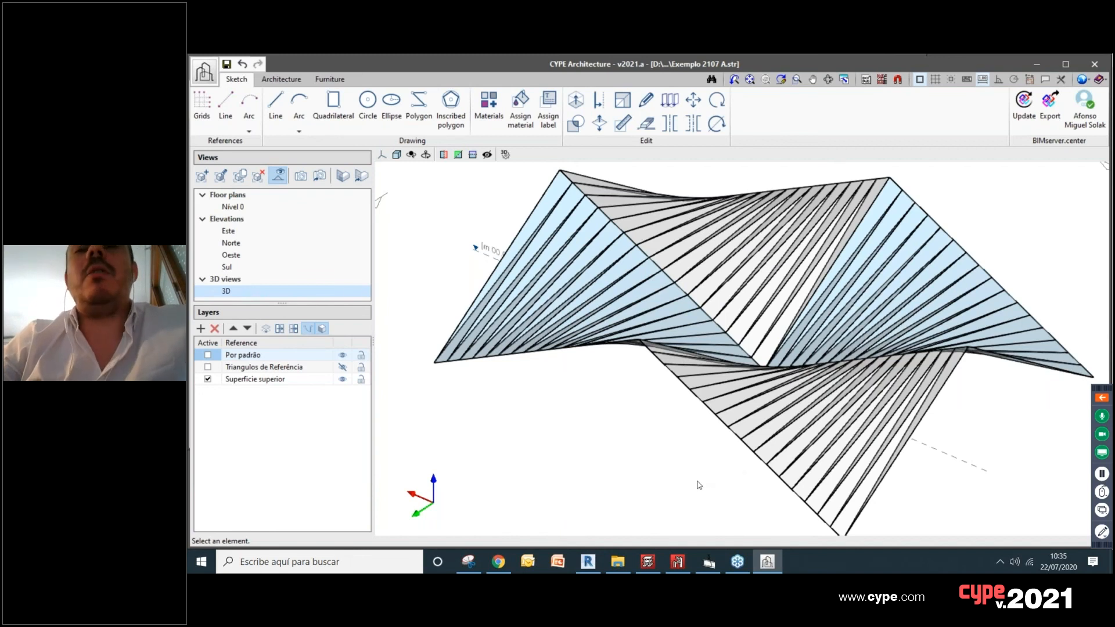
Step: Switch to StruBIM CYPE 3D, cancel the running structural analysis and close the final design report
{"action": "left_click", "coordinate": [679, 563]}
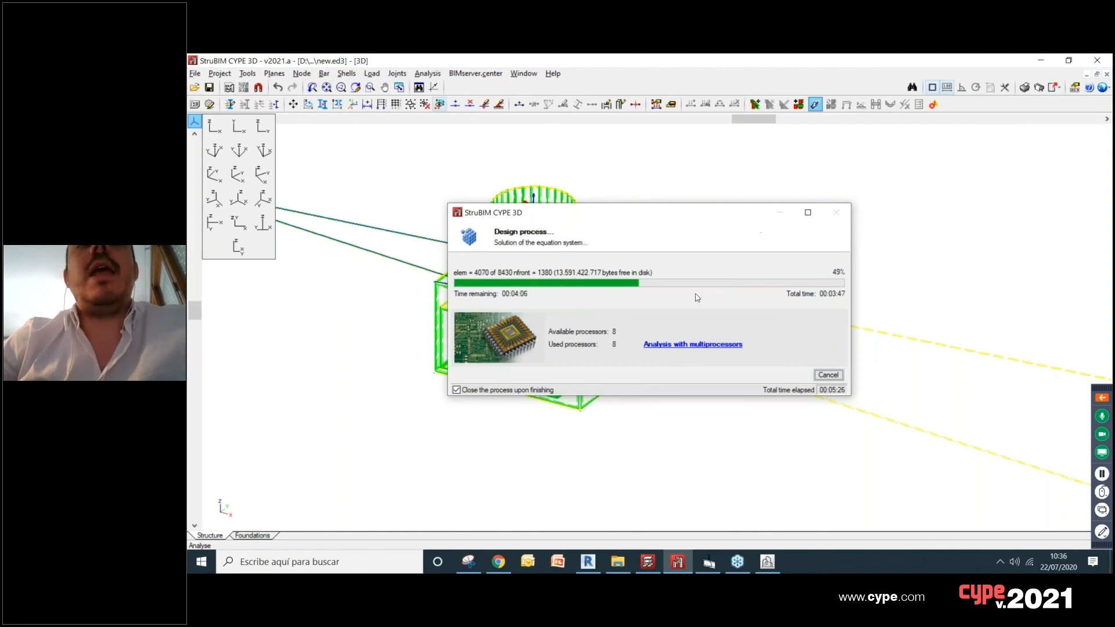
{"action": "left_click", "coordinate": [827, 375]}
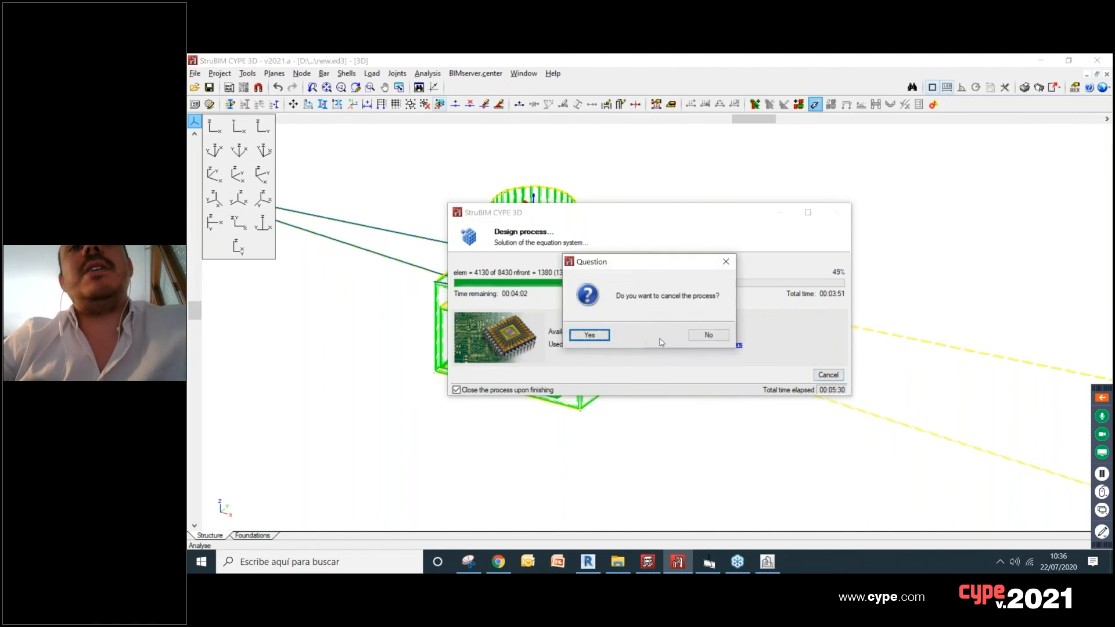
{"action": "left_click", "coordinate": [590, 335]}
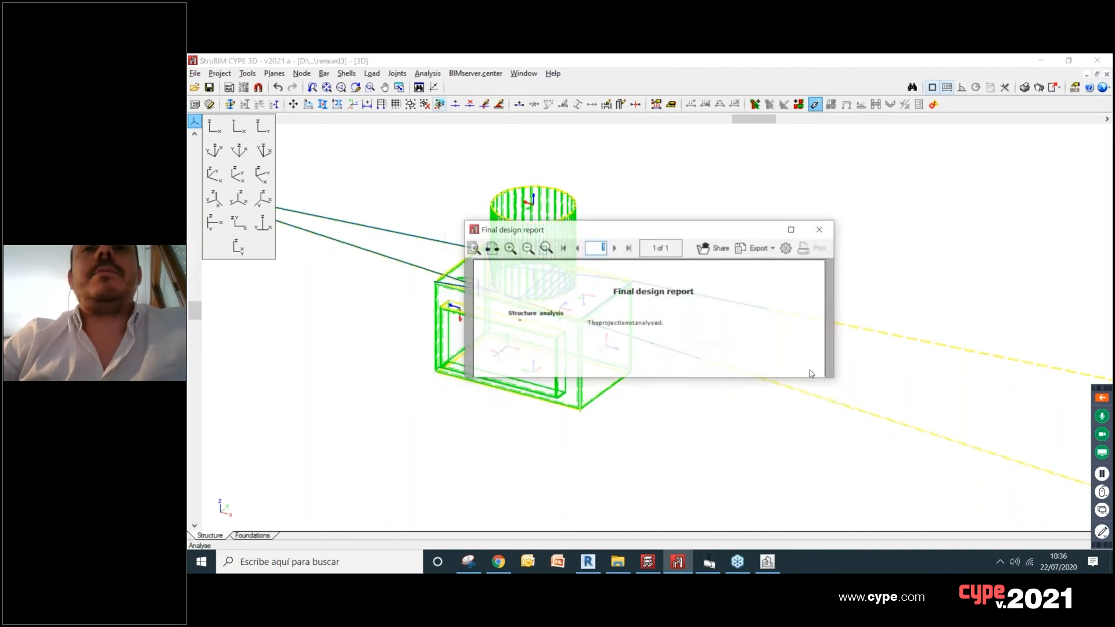
{"action": "left_click", "coordinate": [820, 230]}
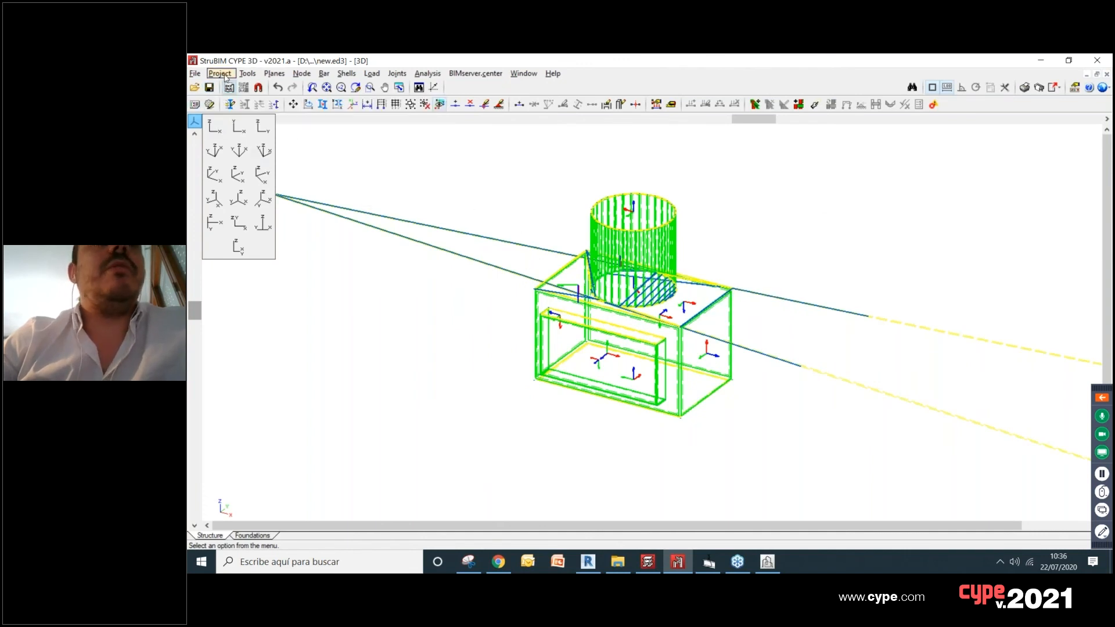
Step: Save the shell project under the file name Example 2207 - Shells
{"action": "left_click", "coordinate": [194, 73]}
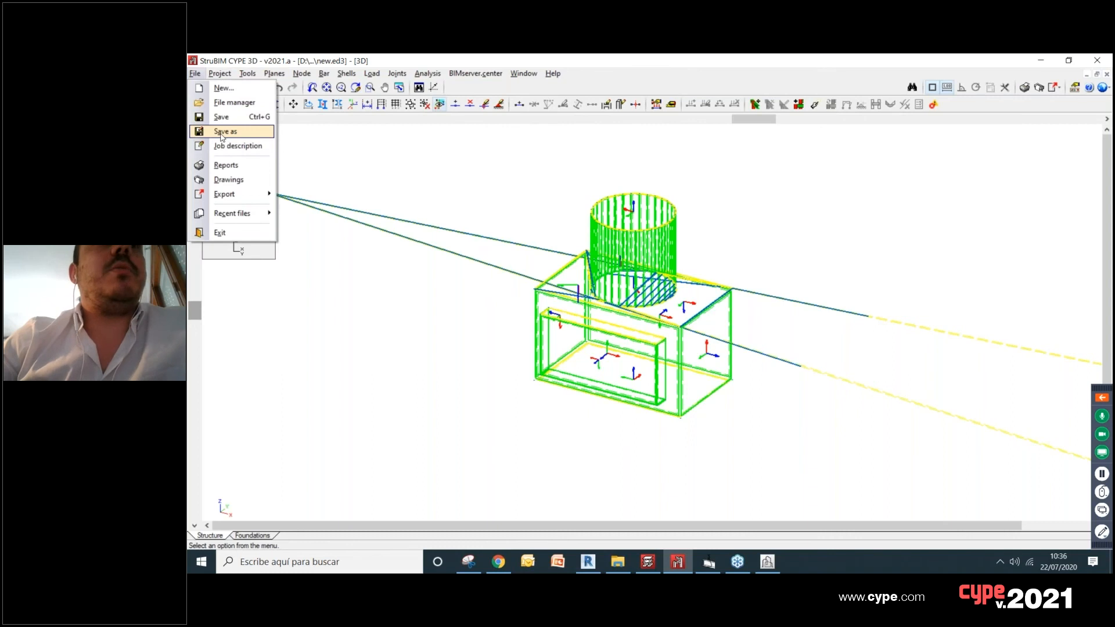
{"action": "left_click", "coordinate": [216, 132]}
{"action": "left_click", "coordinate": [605, 295]}
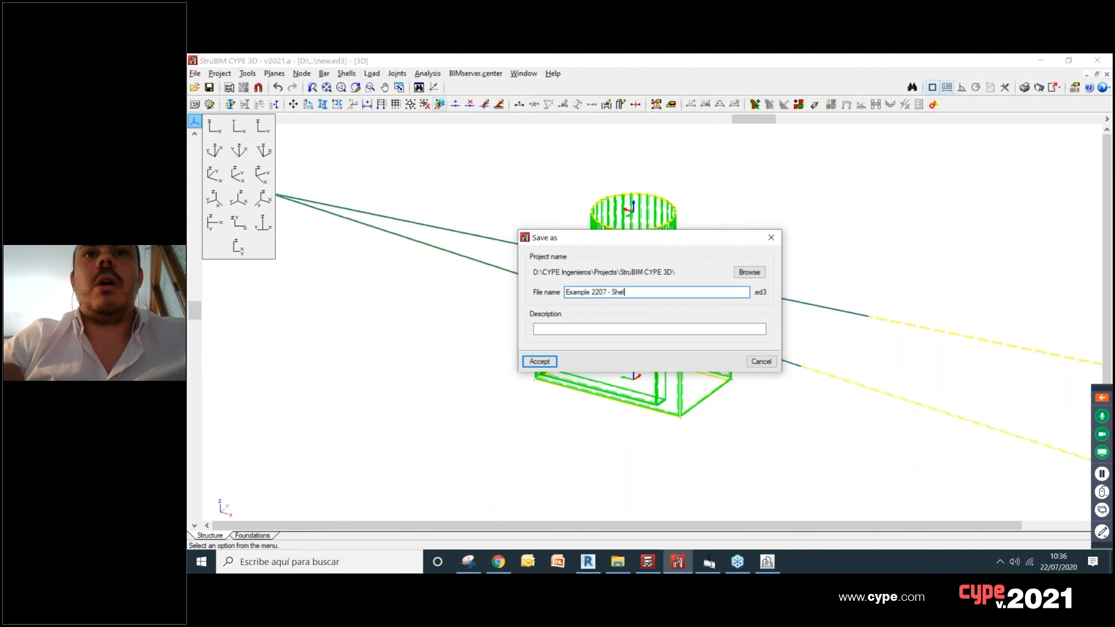
{"action": "left_click", "coordinate": [552, 362]}
Step: Save a second copy of the project under the file name Example 2207 - Bars
{"action": "left_click", "coordinate": [195, 74]}
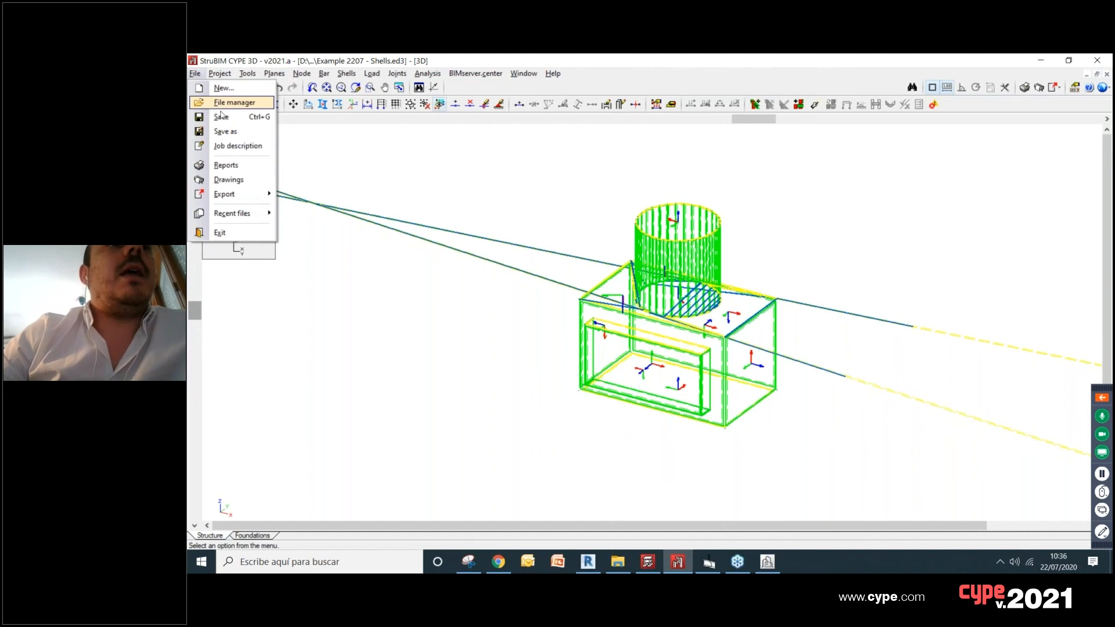
{"action": "left_click", "coordinate": [225, 131]}
{"action": "left_click", "coordinate": [629, 294]}
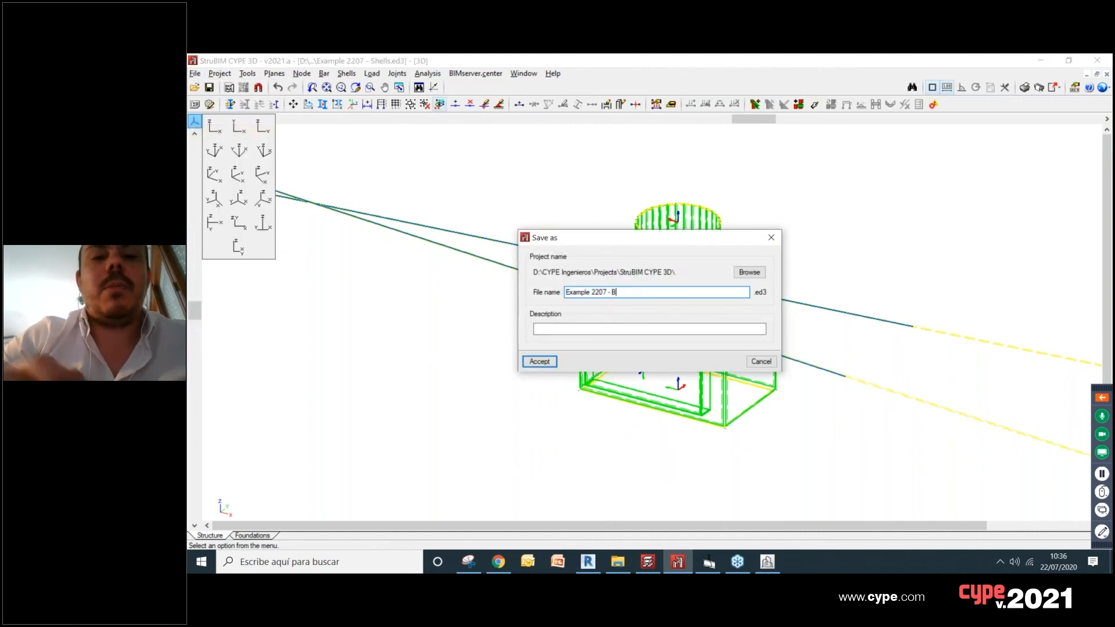
{"action": "left_click", "coordinate": [540, 361]}
Step: Delete all nodes of the structure in the 3D view so that the Bars project is empty
{"action": "left_click", "coordinate": [399, 88]}
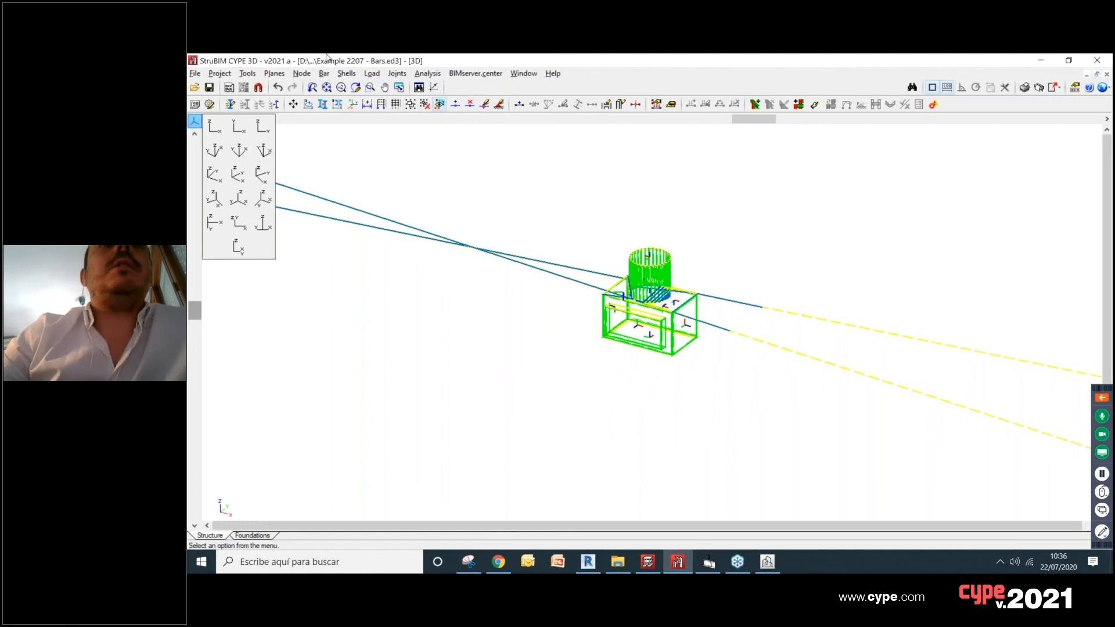
{"action": "left_click", "coordinate": [324, 74]}
{"action": "mouse_move", "coordinate": [302, 77]}
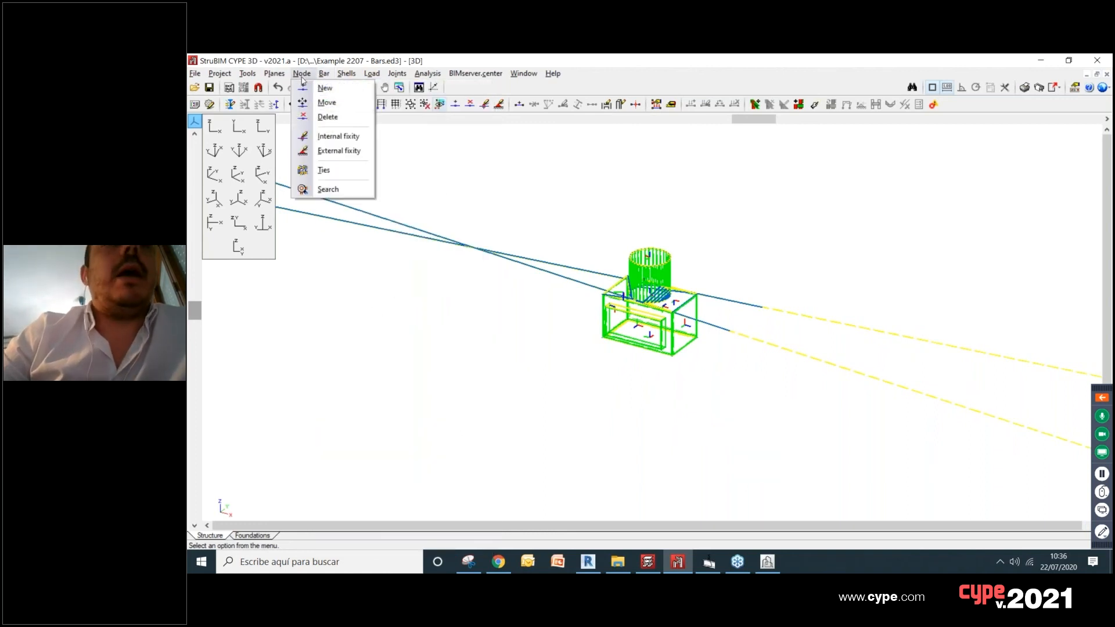
{"action": "left_click", "coordinate": [330, 118]}
{"action": "left_click_drag", "start_coordinate": [547, 218], "coordinate": [788, 447]}
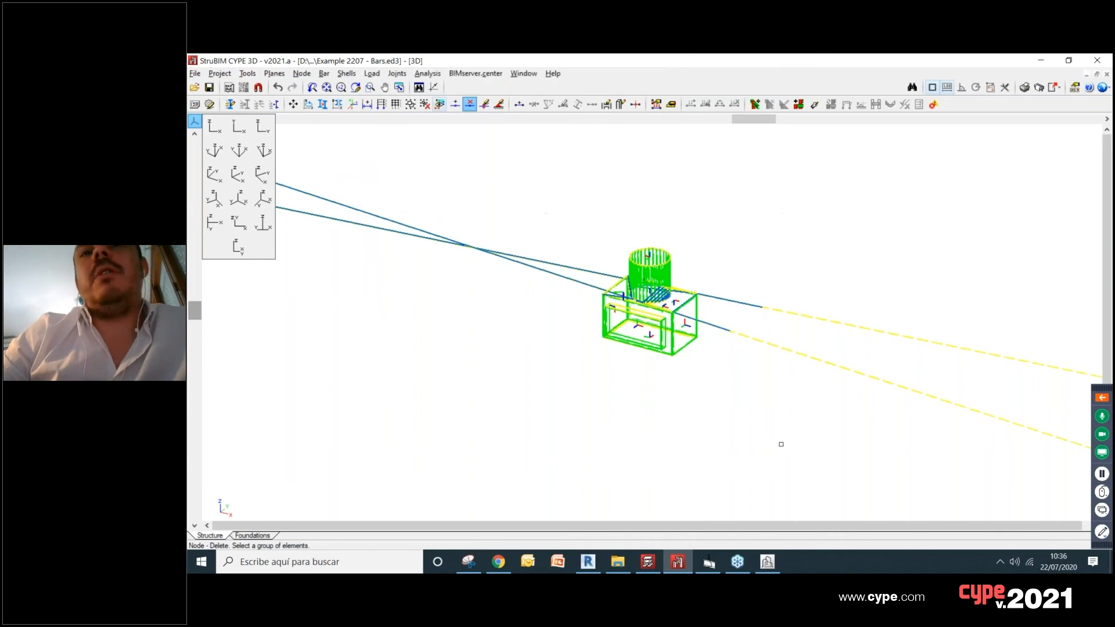
{"action": "right_click", "coordinate": [420, 175]}
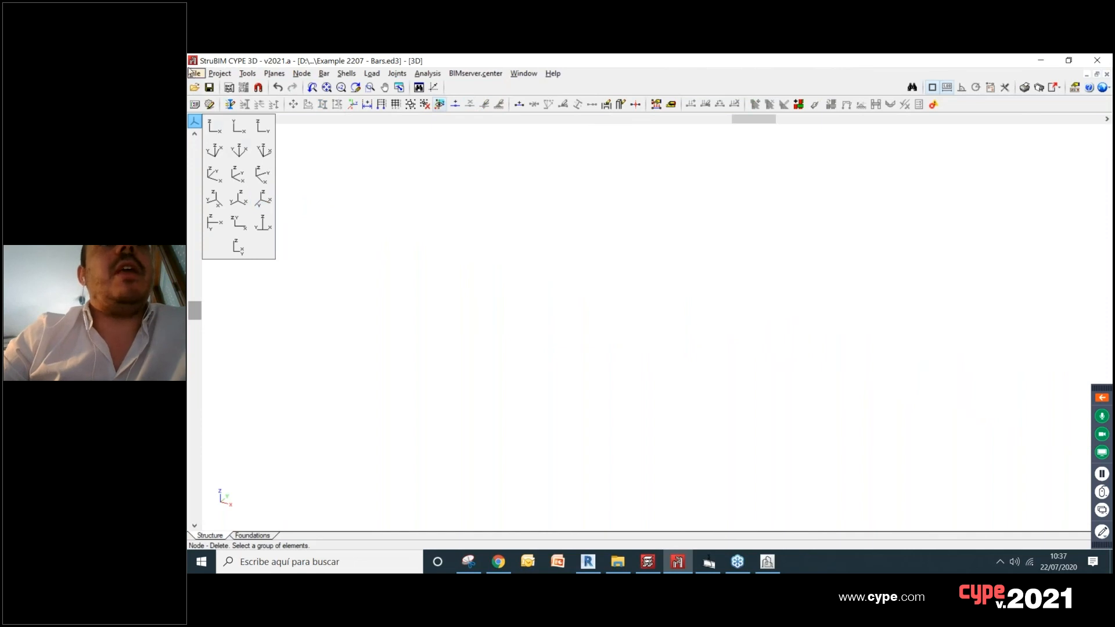
Step: Start importing a DXF/DWG drawing, filter for DWG files and open 3D Sketch from the Volume folder
{"action": "left_click", "coordinate": [248, 74]}
{"action": "left_click", "coordinate": [305, 291]}
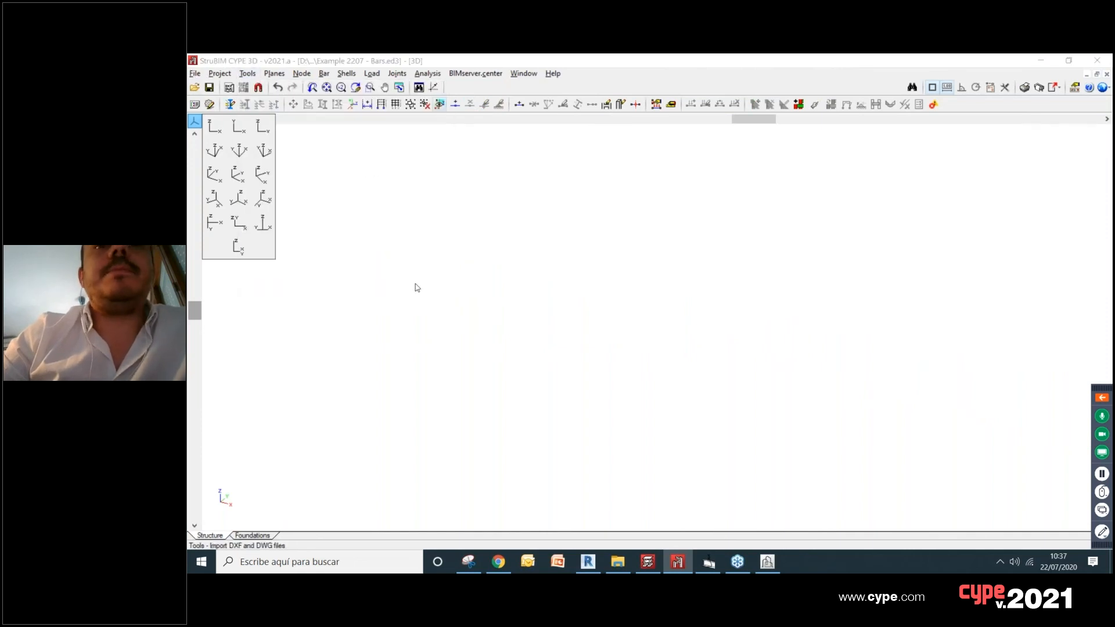
{"action": "left_click", "coordinate": [581, 338]}
{"action": "left_click", "coordinate": [587, 349]}
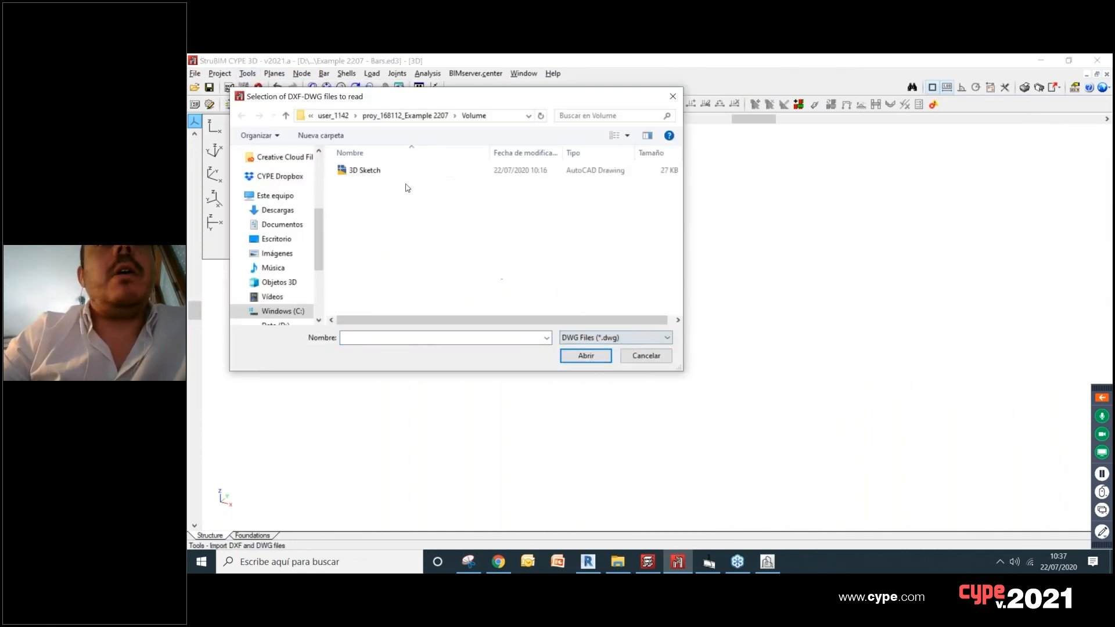
{"action": "left_click", "coordinate": [391, 171]}
{"action": "left_click", "coordinate": [587, 360]}
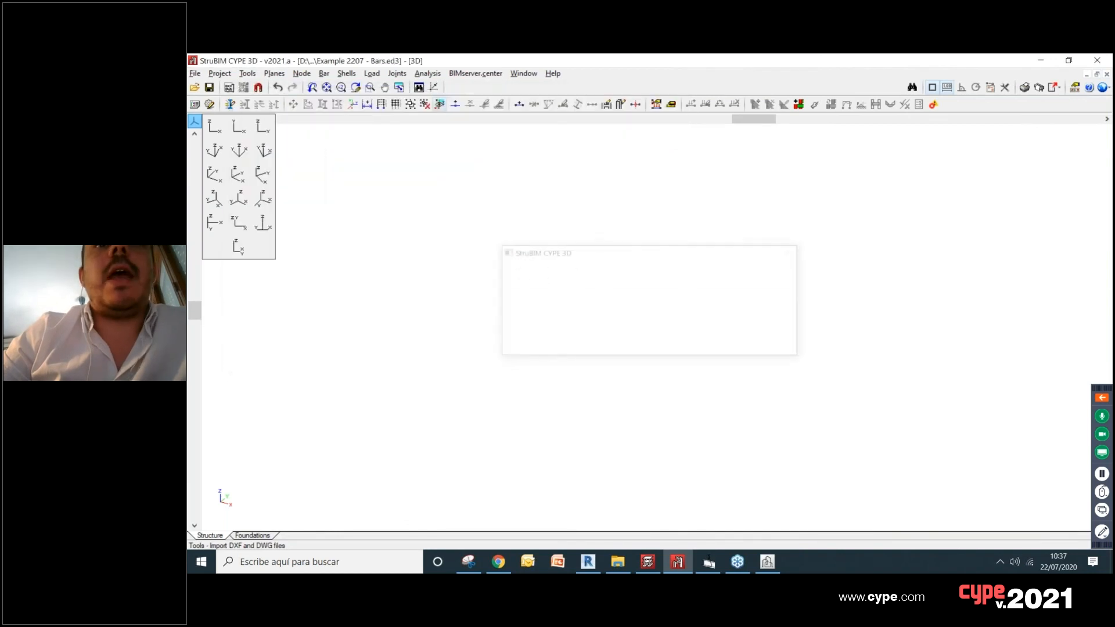
Step: Import only the entities on layer 0_0_0_255 and examine the resulting wireframe of the box and cylinder in 3D
{"action": "left_click", "coordinate": [387, 151]}
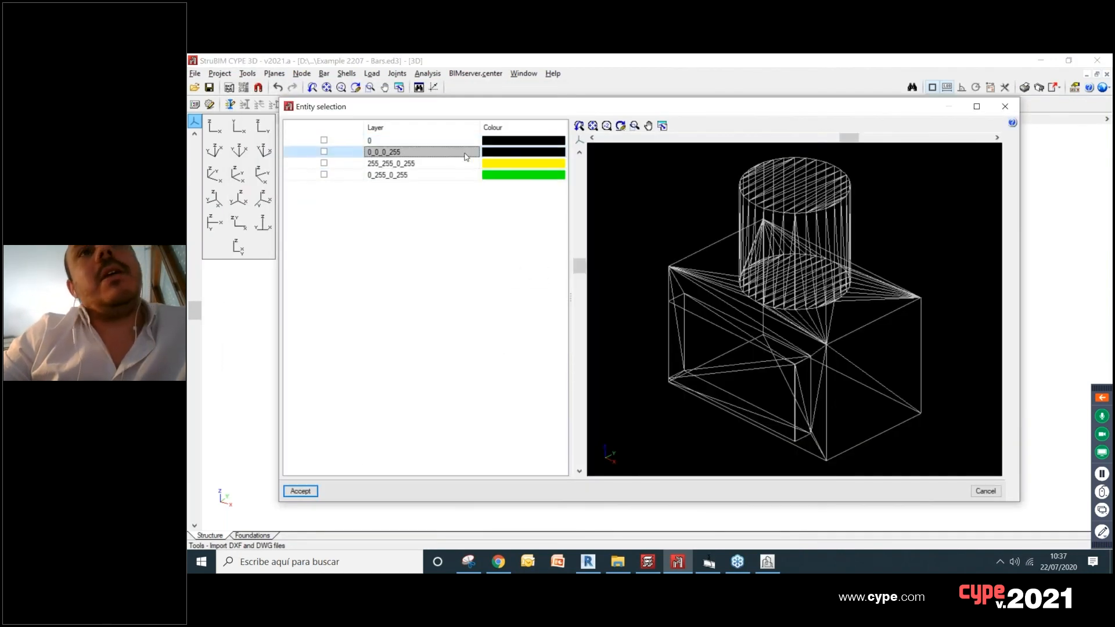
{"action": "left_click", "coordinate": [324, 152]}
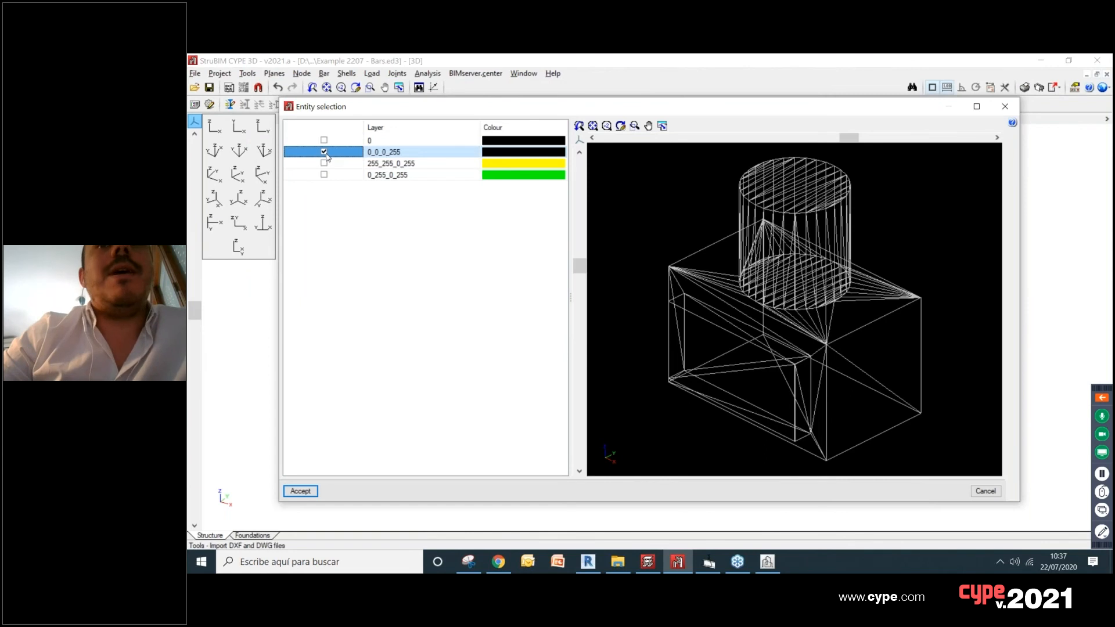
{"action": "left_click", "coordinate": [301, 491]}
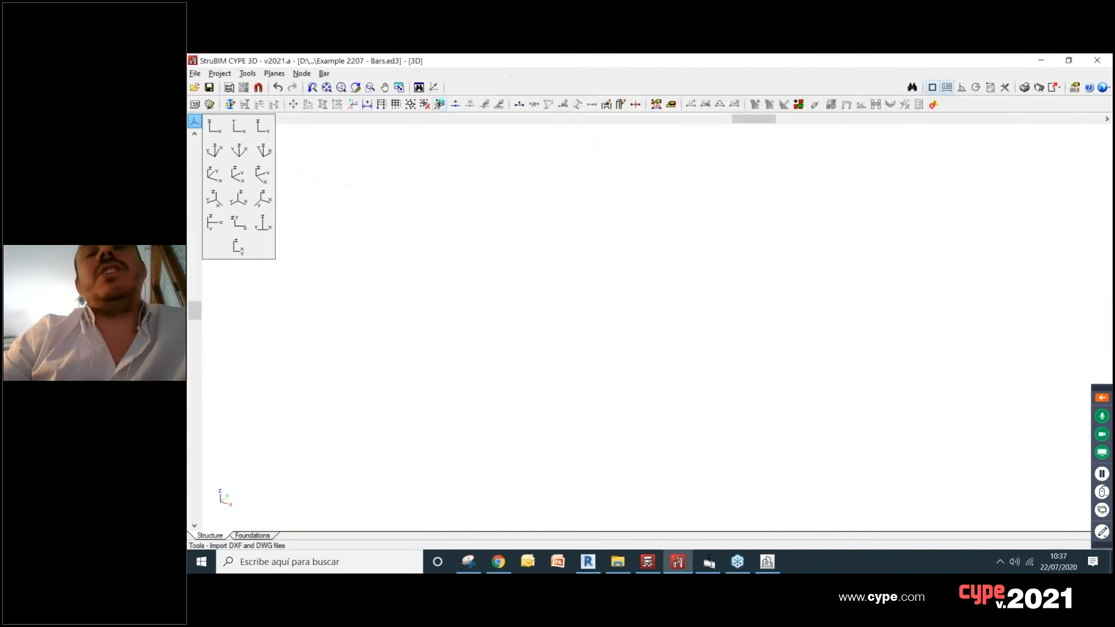
{"action": "scroll", "coordinate": [697, 314], "scroll_direction": "up", "scroll_amount": 5}
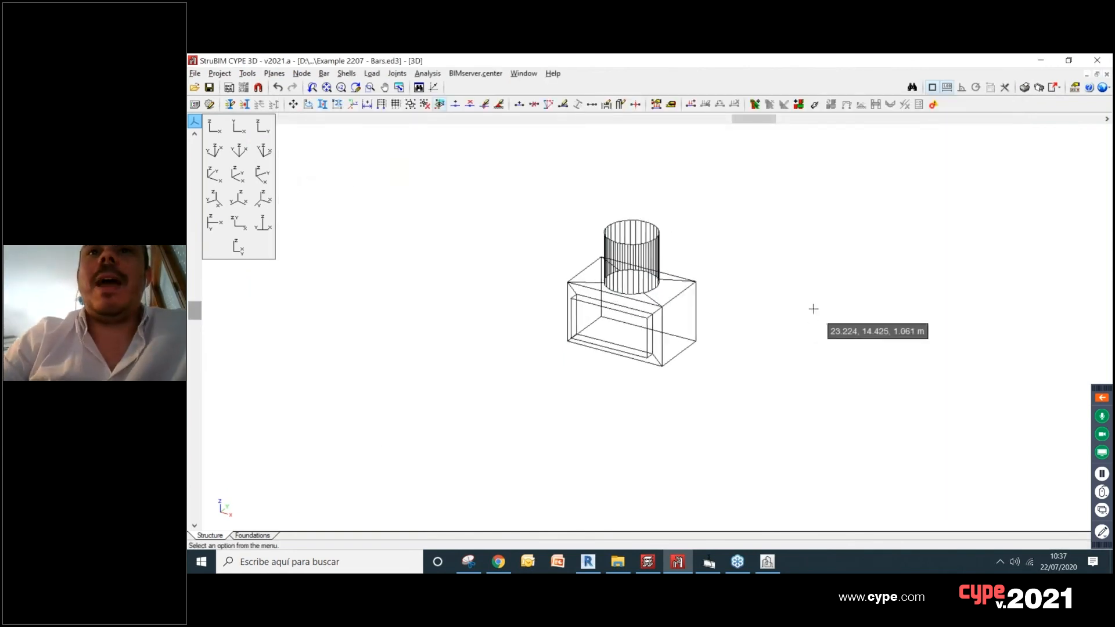
{"action": "scroll", "coordinate": [680, 331], "scroll_direction": "up", "scroll_amount": 5}
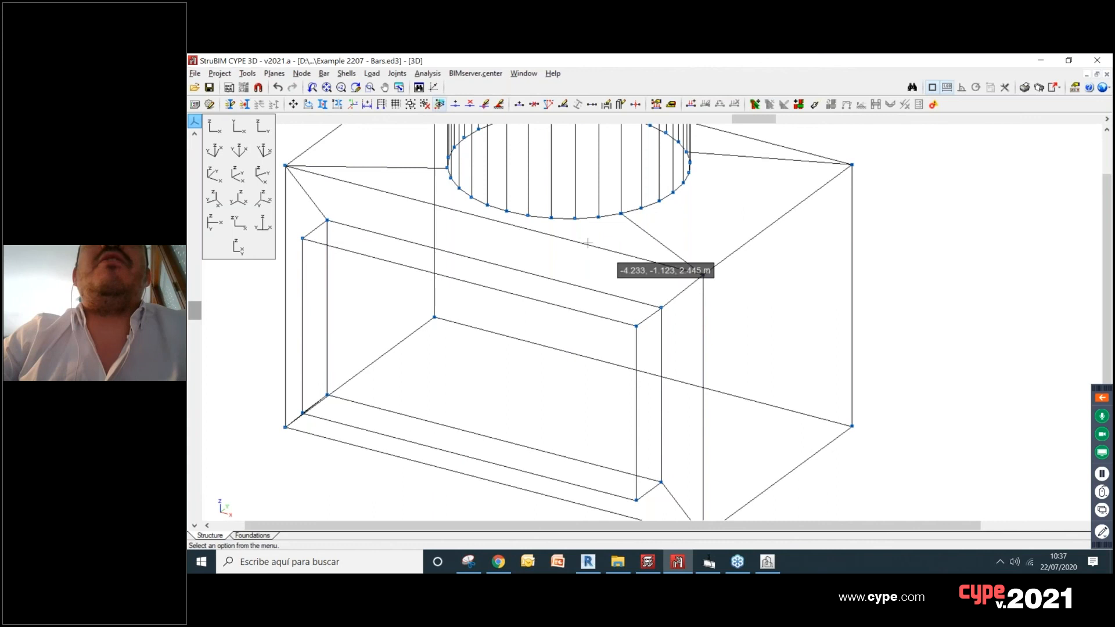
{"action": "scroll", "coordinate": [578, 264], "scroll_direction": "down", "scroll_amount": 3}
{"action": "middle_click_drag", "start_coordinate": [564, 263], "coordinate": [673, 240], "text": "shift"}
{"action": "scroll", "coordinate": [653, 236], "scroll_direction": "up", "scroll_amount": 1}
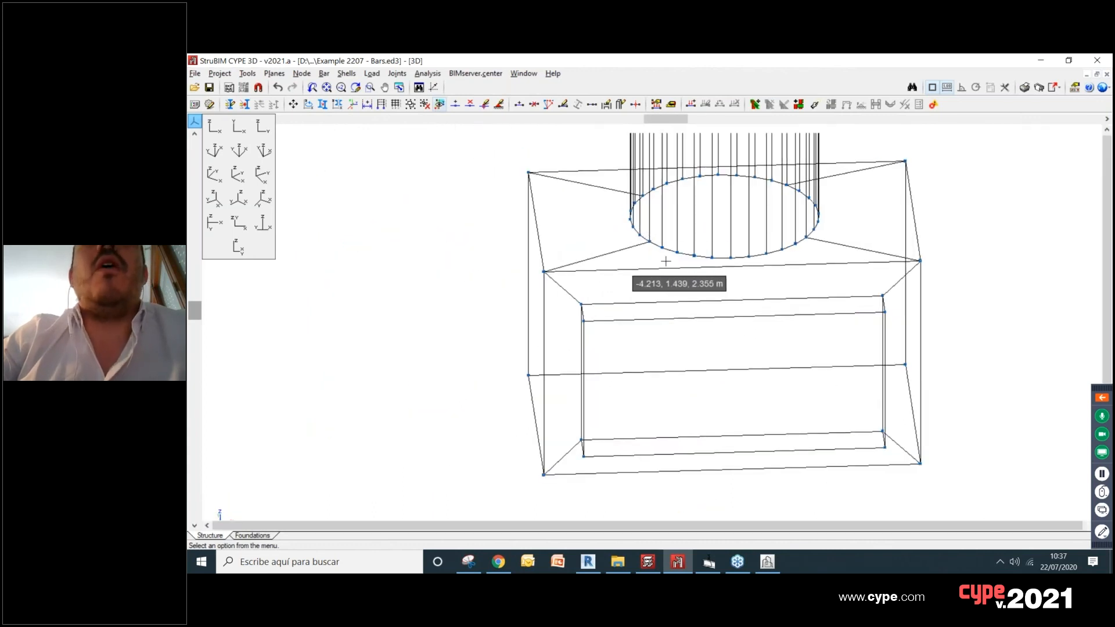
Step: Examine how the imported cylinder bars connect to the box frame, orbiting around the wireframe model
{"action": "middle_click_drag", "start_coordinate": [829, 254], "coordinate": [721, 249]}
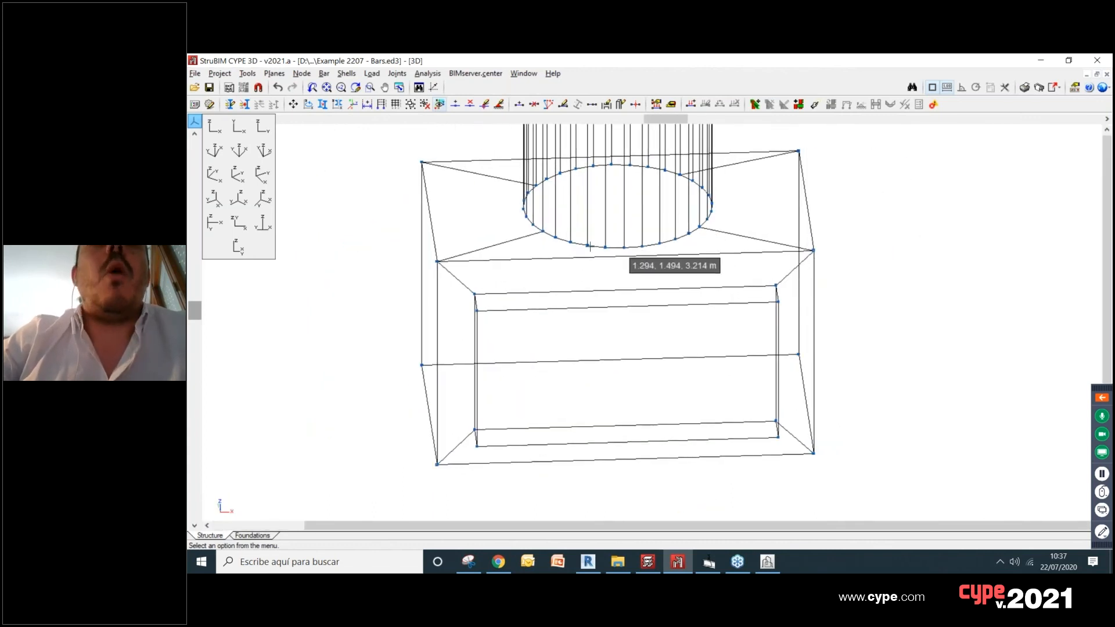
{"action": "scroll", "coordinate": [559, 234], "scroll_direction": "down", "scroll_amount": 2}
{"action": "scroll", "coordinate": [542, 223], "scroll_direction": "up", "scroll_amount": 1}
{"action": "scroll", "coordinate": [543, 221], "scroll_direction": "up", "scroll_amount": 1}
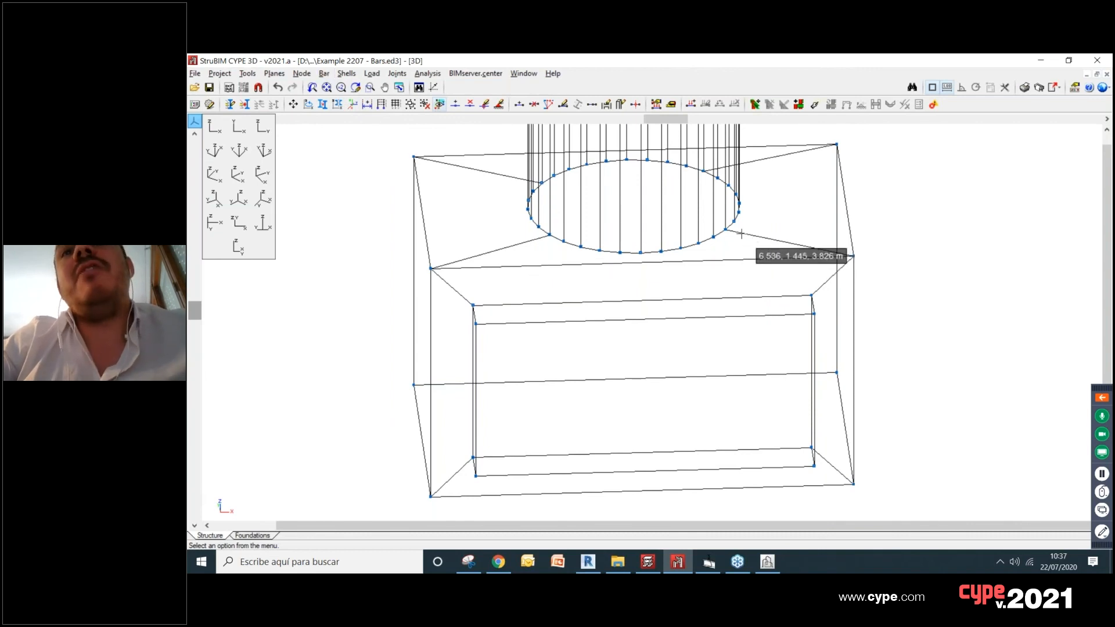
{"action": "scroll", "coordinate": [684, 226], "scroll_direction": "down", "scroll_amount": 7}
{"action": "scroll", "coordinate": [657, 171], "scroll_direction": "up", "scroll_amount": 5}
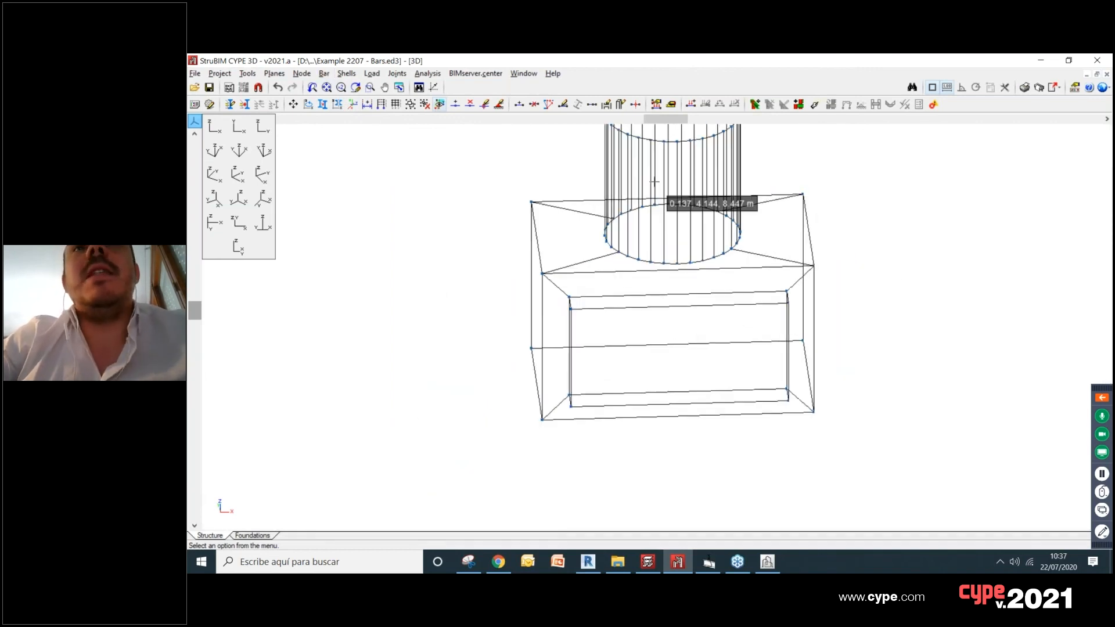
{"action": "middle_click_drag", "start_coordinate": [634, 371], "coordinate": [662, 344], "text": "shift"}
{"action": "scroll", "coordinate": [726, 288], "scroll_direction": "up", "scroll_amount": 1}
{"action": "scroll", "coordinate": [691, 276], "scroll_direction": "down", "scroll_amount": 4}
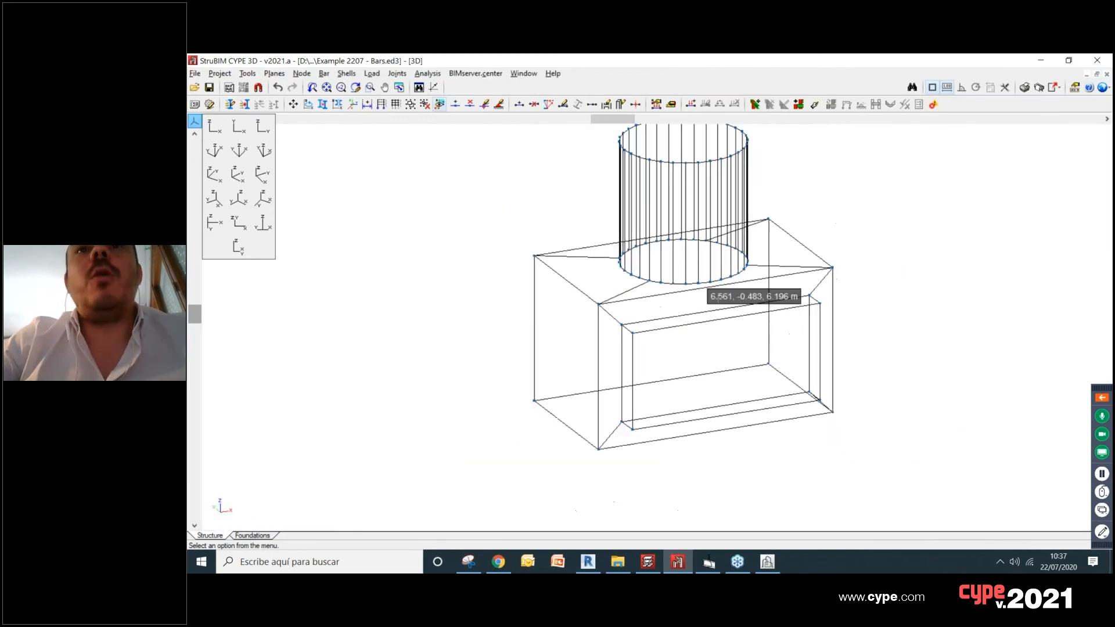
{"action": "scroll", "coordinate": [726, 287], "scroll_direction": "up", "scroll_amount": 2}
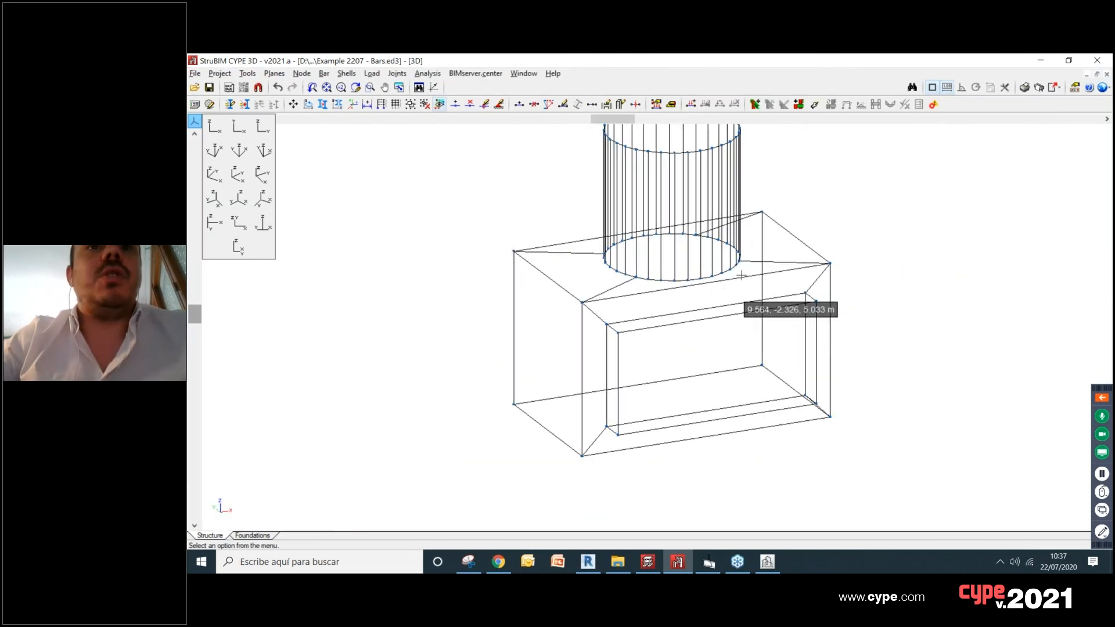
{"action": "mouse_move", "coordinate": [675, 294]}
{"action": "middle_mouse_down"}
{"action": "mouse_move", "coordinate": [683, 324]}
{"action": "mouse_move", "coordinate": [682, 286]}
{"action": "middle_mouse_up"}
{"action": "scroll", "coordinate": [594, 338], "scroll_direction": "up", "scroll_amount": 1}
{"action": "left_click", "coordinate": [329, 73]}
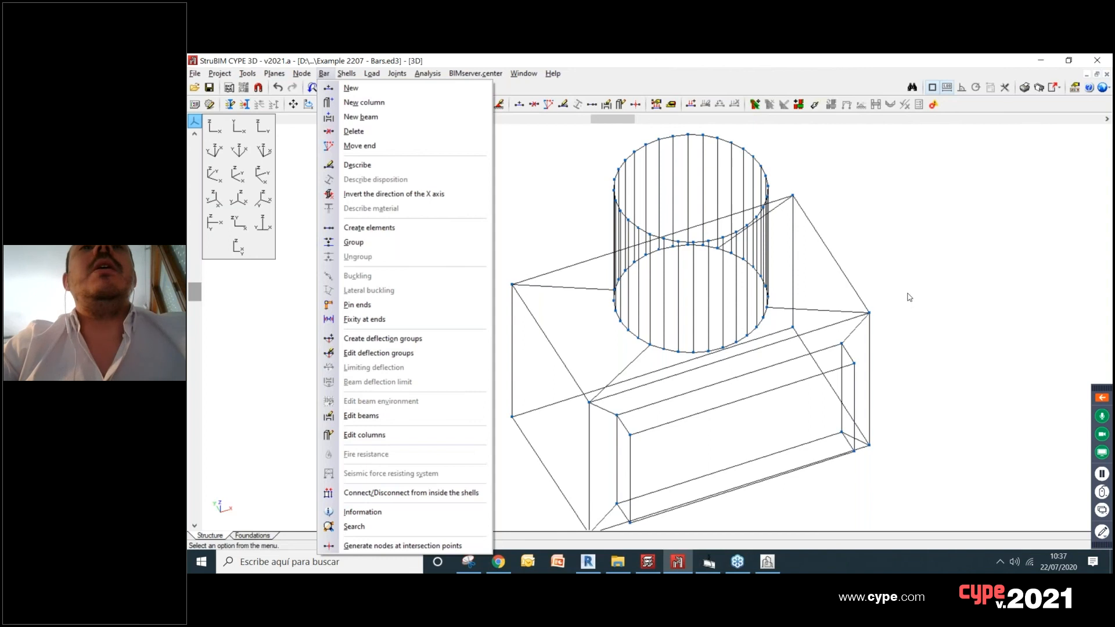
{"action": "key", "text": "Escape"}
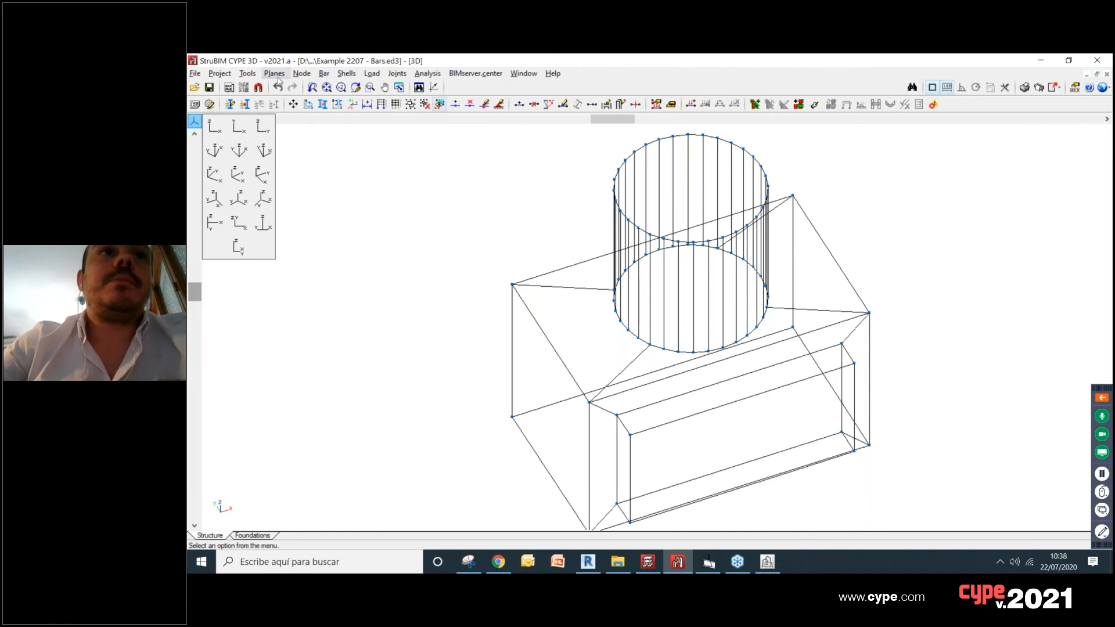
Step: Generate the rendered 3D view of the imported bars, inspect the box and cylinder from several sides, and close it
{"action": "left_click", "coordinate": [248, 73]}
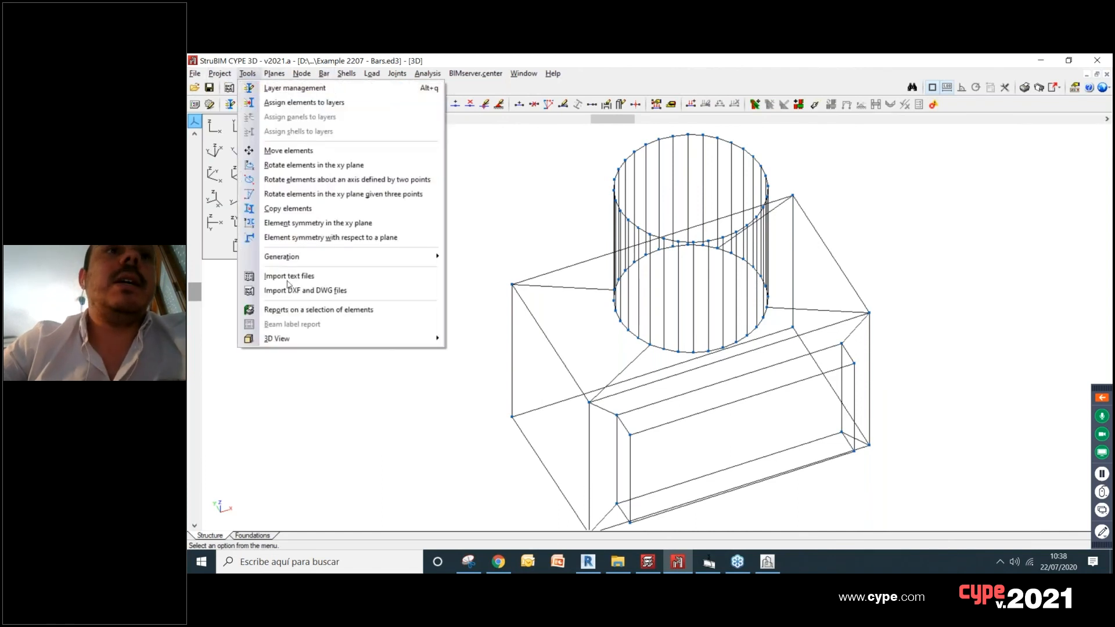
{"action": "mouse_move", "coordinate": [279, 339]}
{"action": "left_click", "coordinate": [485, 337]}
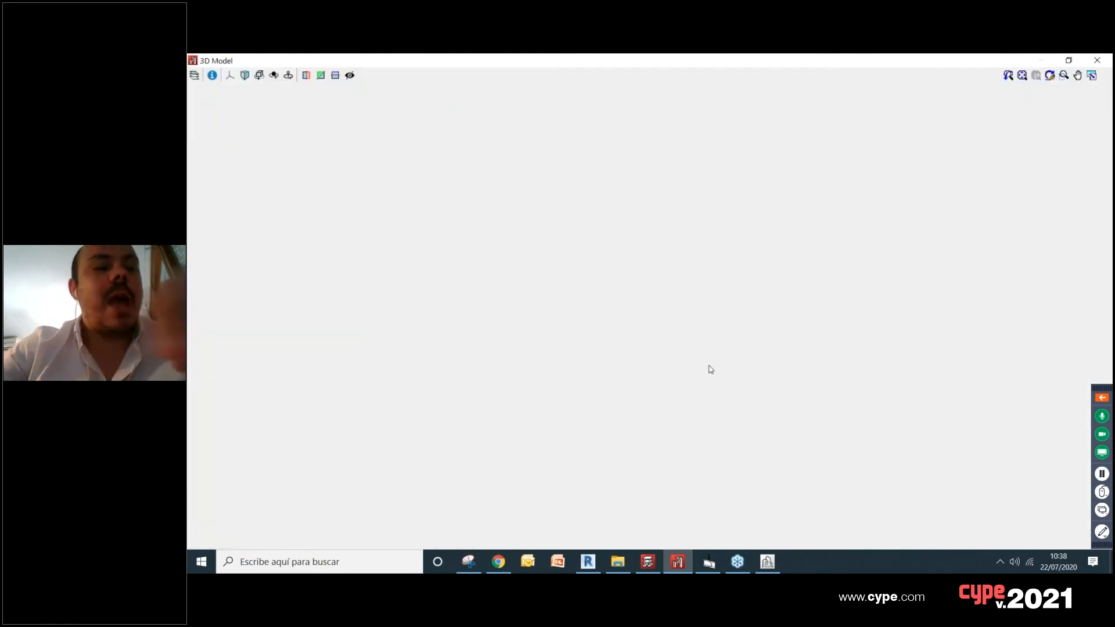
{"action": "scroll", "coordinate": [717, 350], "scroll_direction": "down", "scroll_amount": 3}
{"action": "scroll", "coordinate": [717, 350], "scroll_direction": "up", "scroll_amount": 2}
{"action": "middle_click_drag", "start_coordinate": [727, 387], "coordinate": [732, 335]}
{"action": "scroll", "coordinate": [730, 322], "scroll_direction": "up", "scroll_amount": 8}
{"action": "middle_click_drag", "start_coordinate": [721, 272], "coordinate": [592, 339]}
{"action": "scroll", "coordinate": [592, 339], "scroll_direction": "down", "scroll_amount": 10}
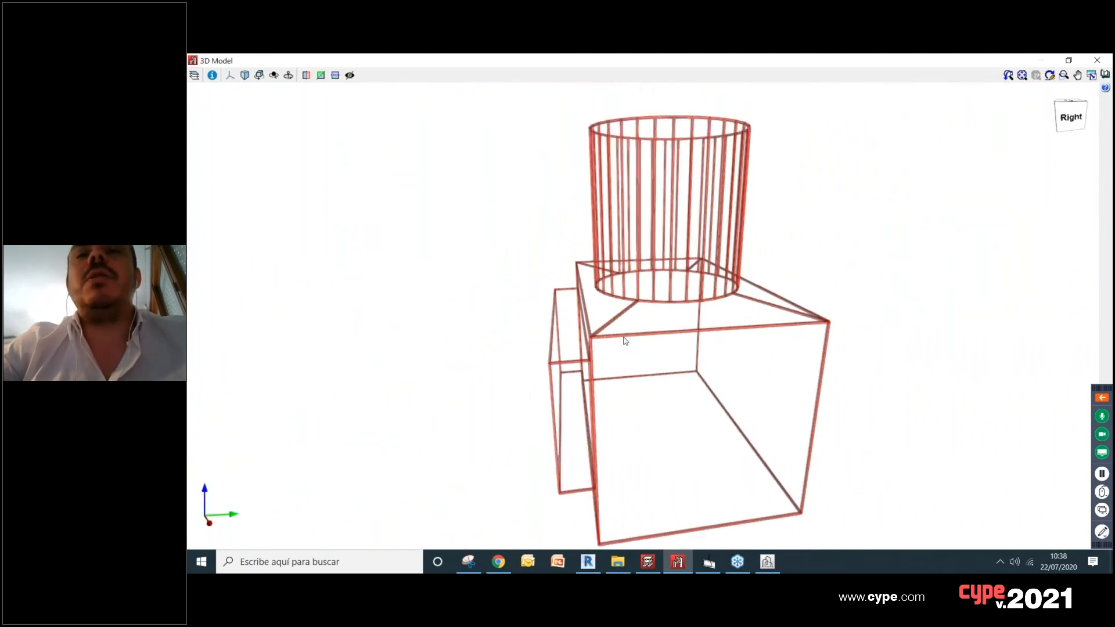
{"action": "middle_click_drag", "start_coordinate": [627, 340], "coordinate": [692, 317]}
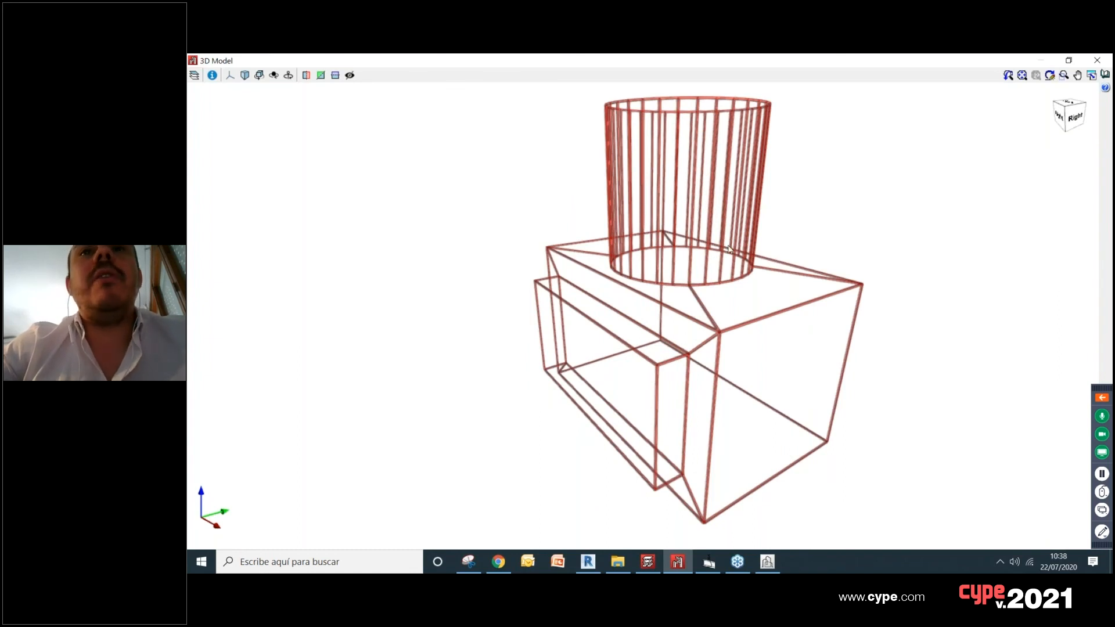
{"action": "scroll", "coordinate": [718, 333], "scroll_direction": "up", "scroll_amount": 2}
{"action": "scroll", "coordinate": [716, 285], "scroll_direction": "down", "scroll_amount": 4}
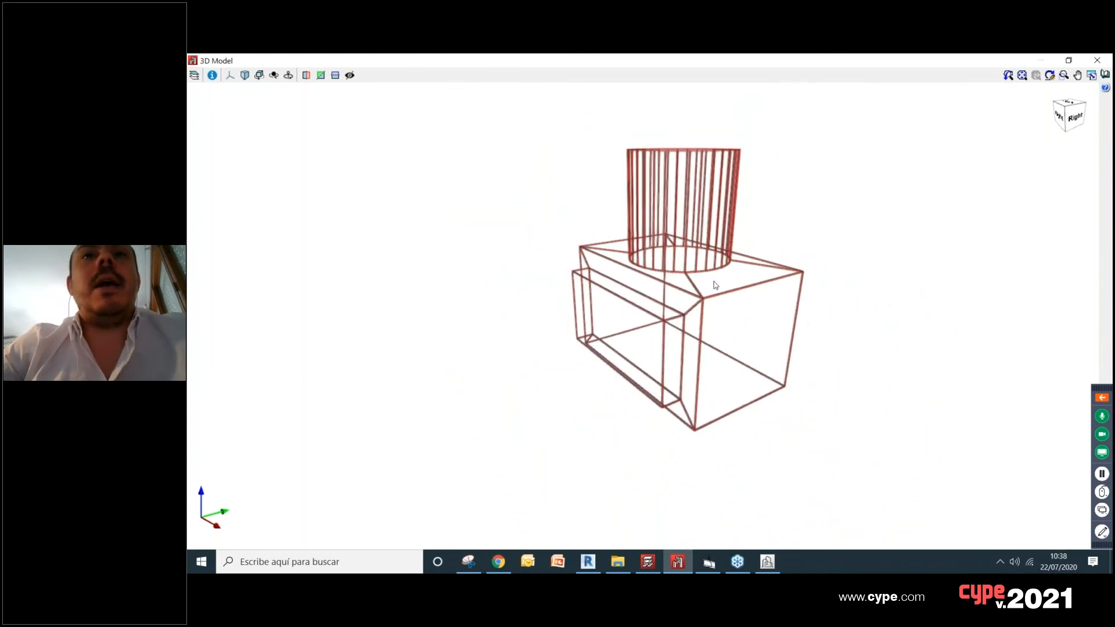
{"action": "middle_click_drag", "start_coordinate": [716, 286], "coordinate": [687, 300]}
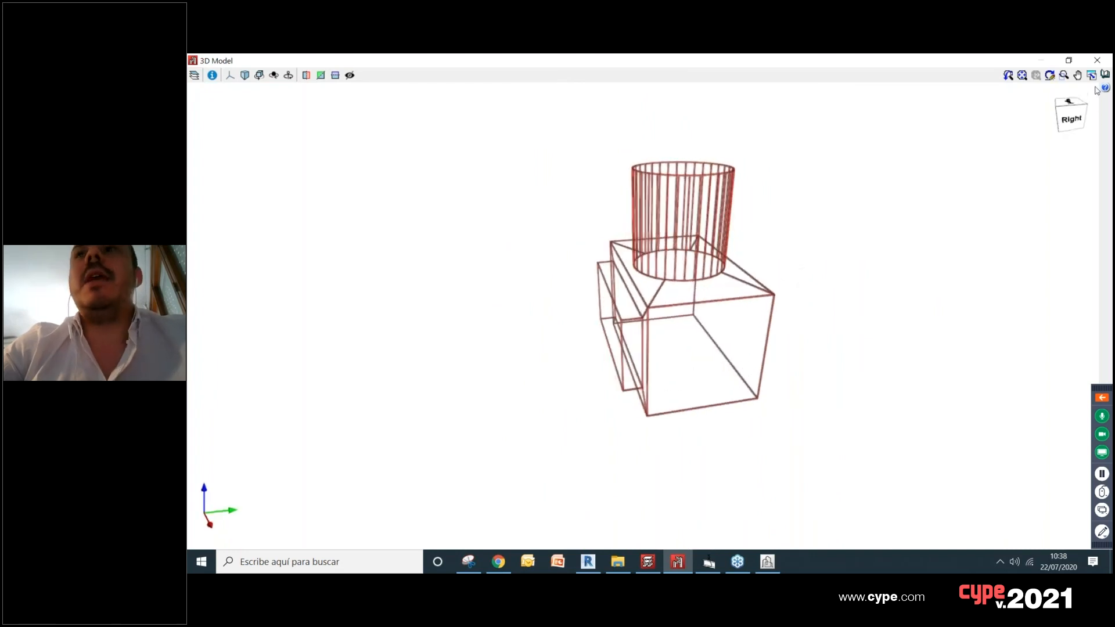
{"action": "left_click", "coordinate": [1098, 61]}
Step: Describe all bars of the model as generic steel I-sections, choosing IPE 330 from the IPE series
{"action": "scroll", "coordinate": [827, 256], "scroll_direction": "down", "scroll_amount": 2}
{"action": "middle_click_drag", "start_coordinate": [826, 256], "coordinate": [722, 262]}
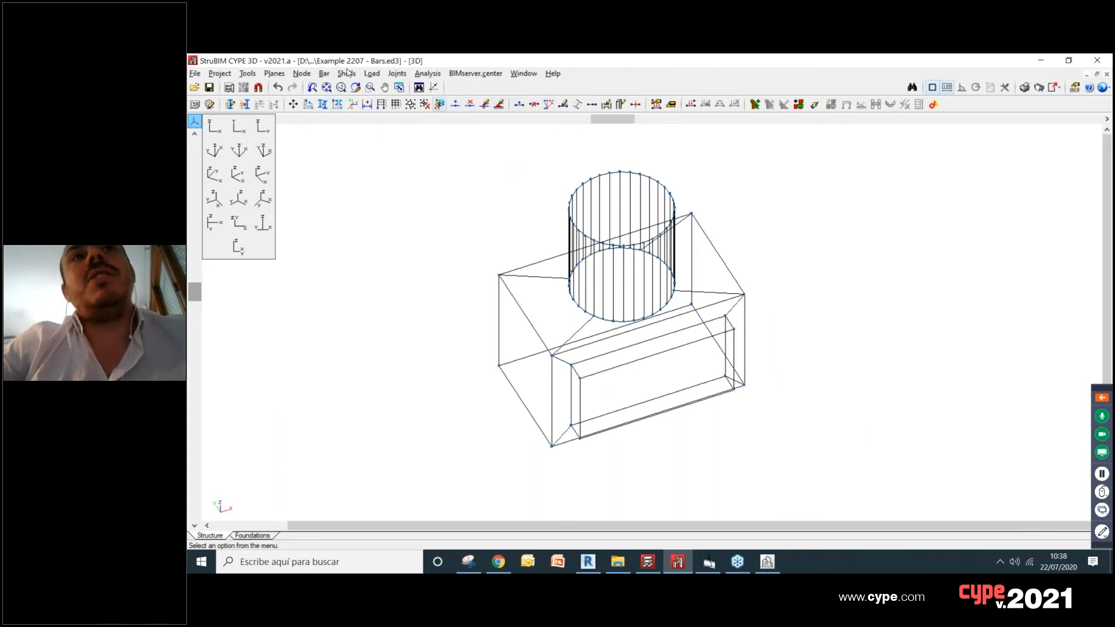
{"action": "left_click", "coordinate": [323, 74]}
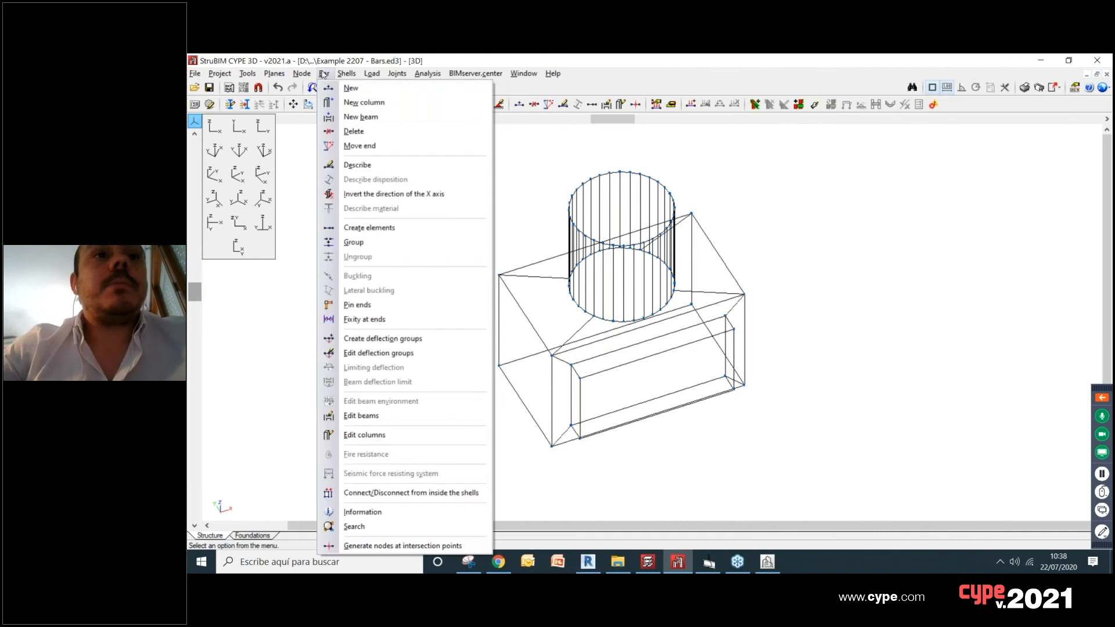
{"action": "left_click", "coordinate": [400, 168]}
{"action": "left_click_drag", "start_coordinate": [456, 140], "coordinate": [820, 472]}
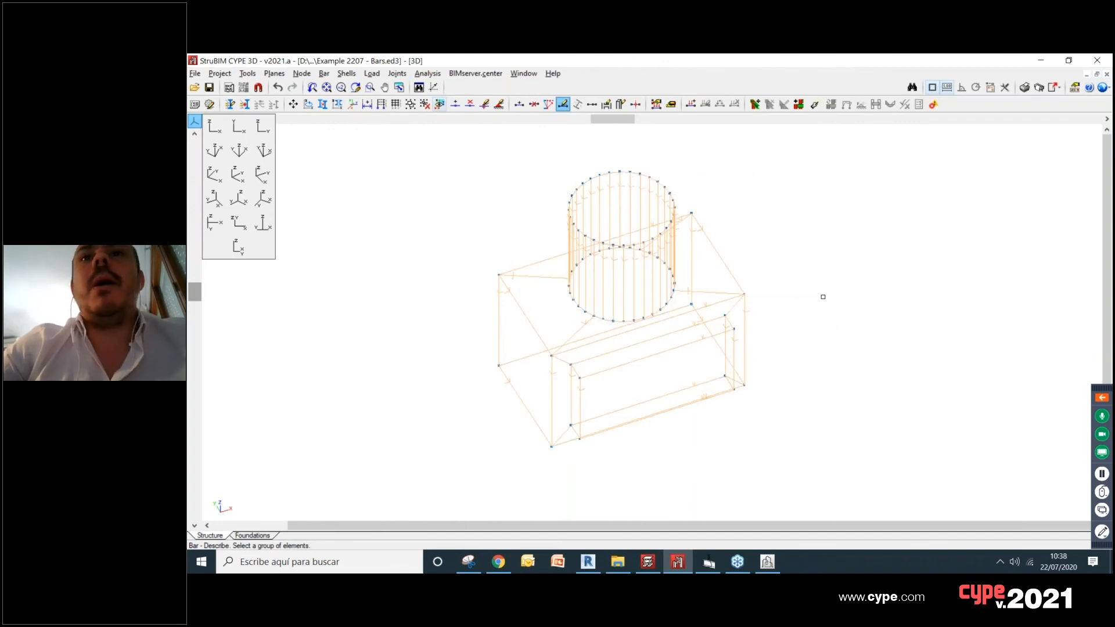
{"action": "right_click", "coordinate": [739, 299]}
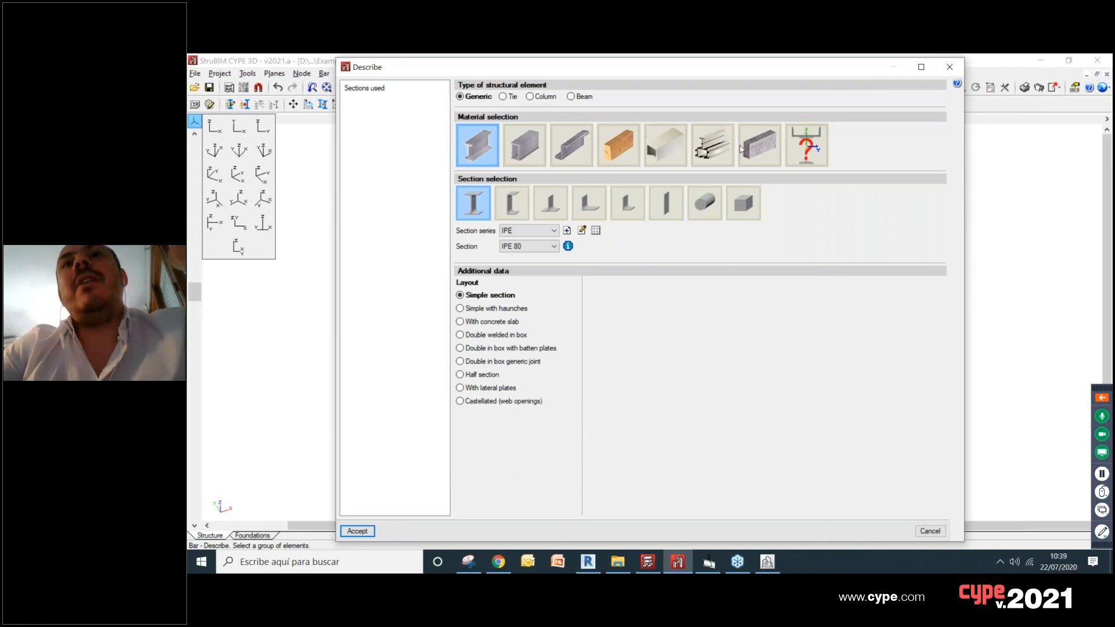
{"action": "left_click", "coordinate": [540, 248]}
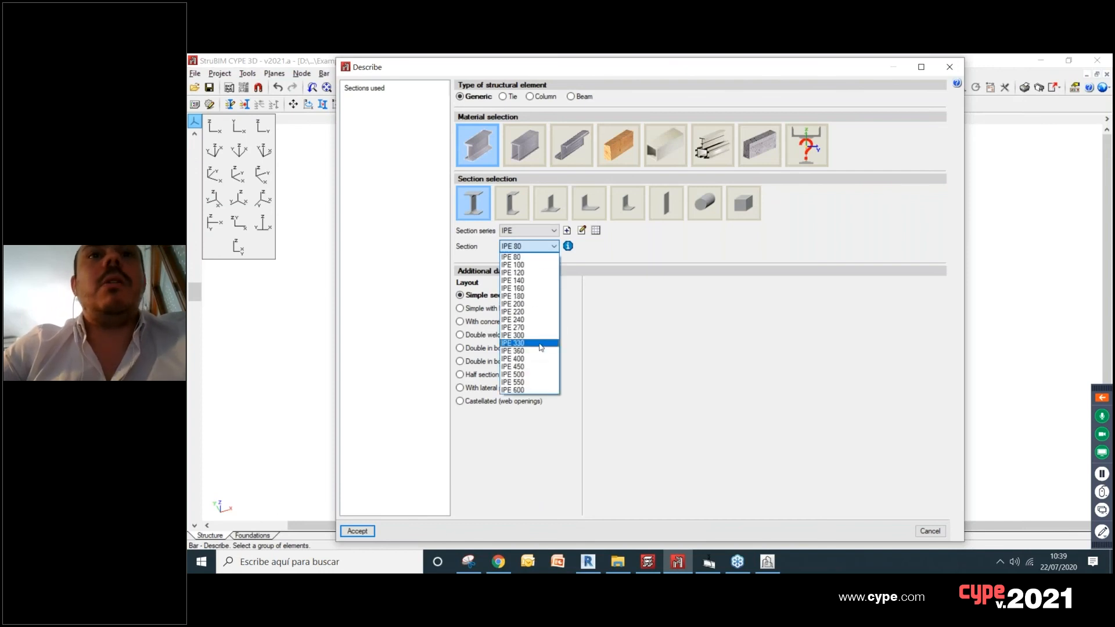
{"action": "left_click", "coordinate": [526, 343]}
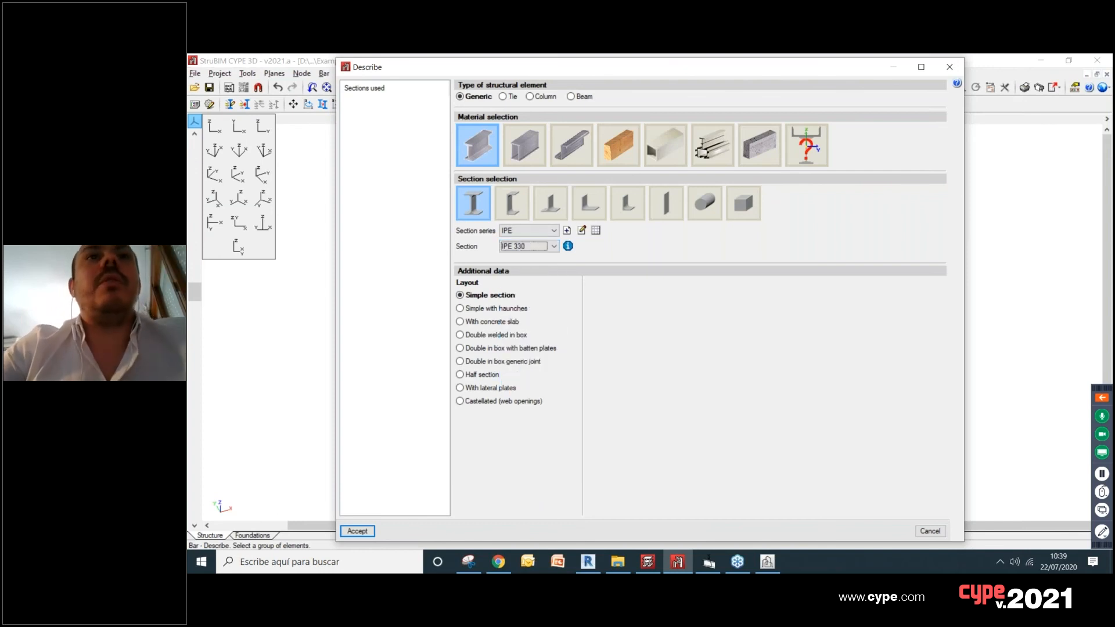
Step: Review the predefined Canada section series and the IPE 80 section data, and apply the IPE 330 description to all bars
{"action": "left_click", "coordinate": [596, 231]}
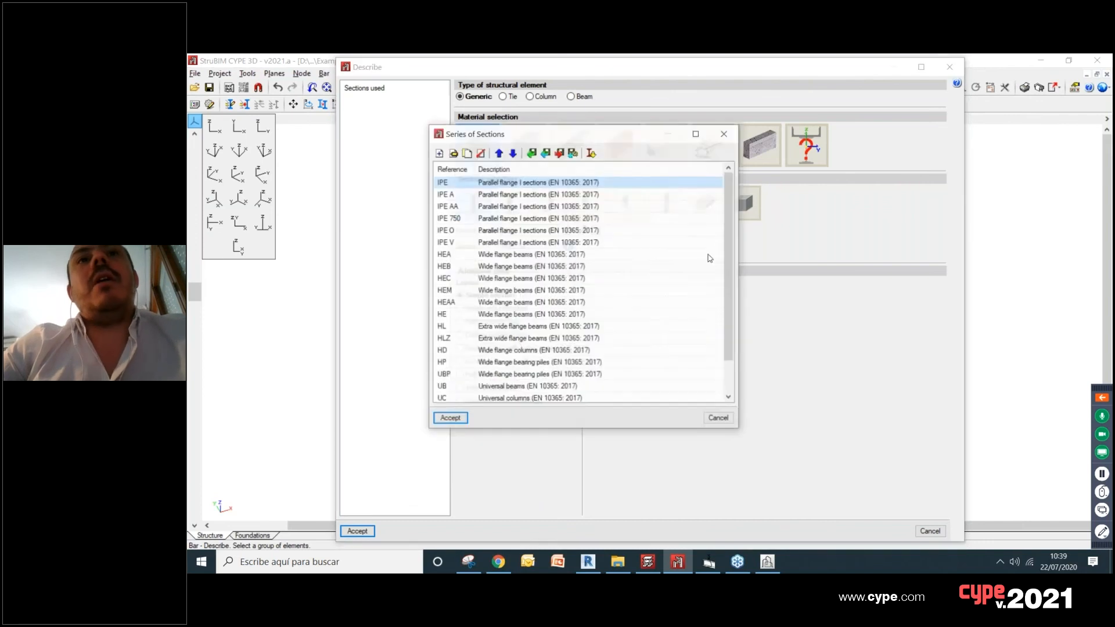
{"action": "left_click", "coordinate": [591, 153]}
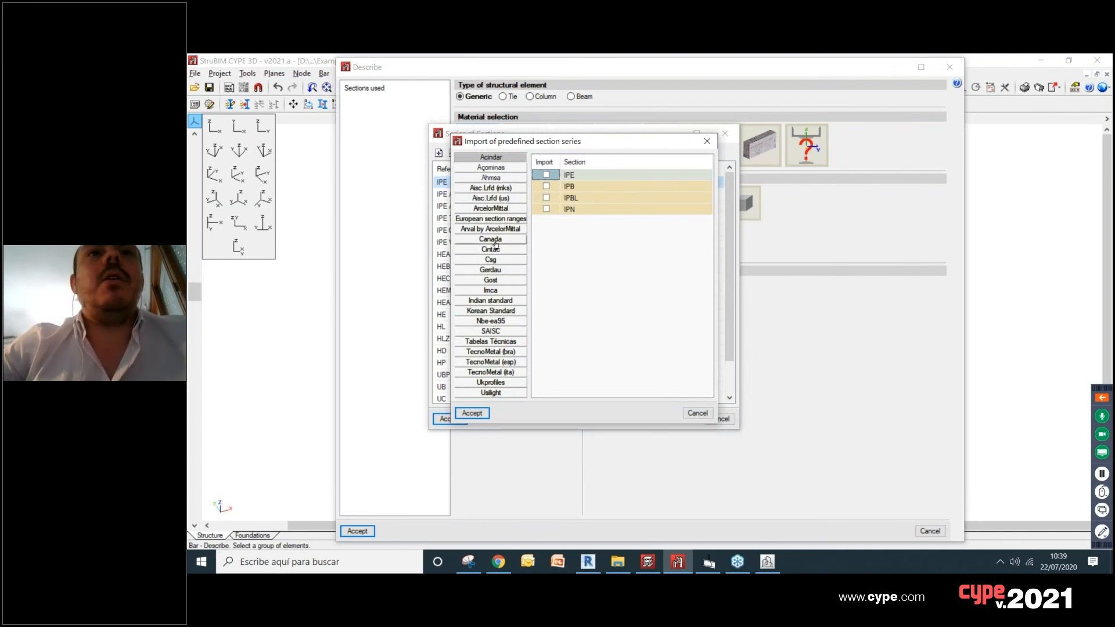
{"action": "left_click", "coordinate": [490, 239]}
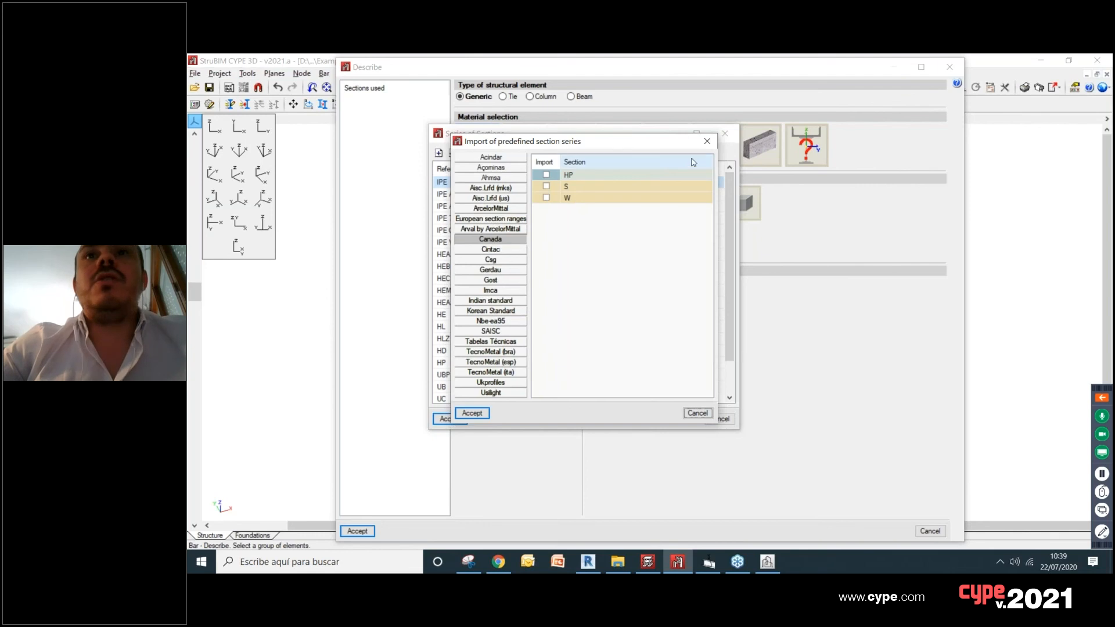
{"action": "left_click", "coordinate": [707, 142]}
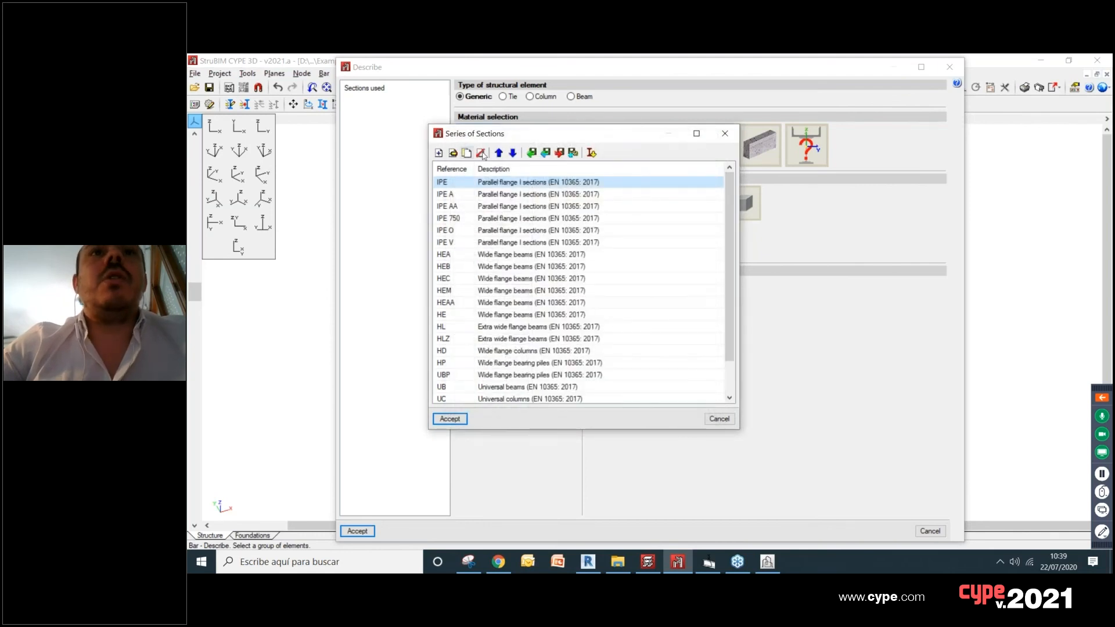
{"action": "left_click", "coordinate": [452, 153]}
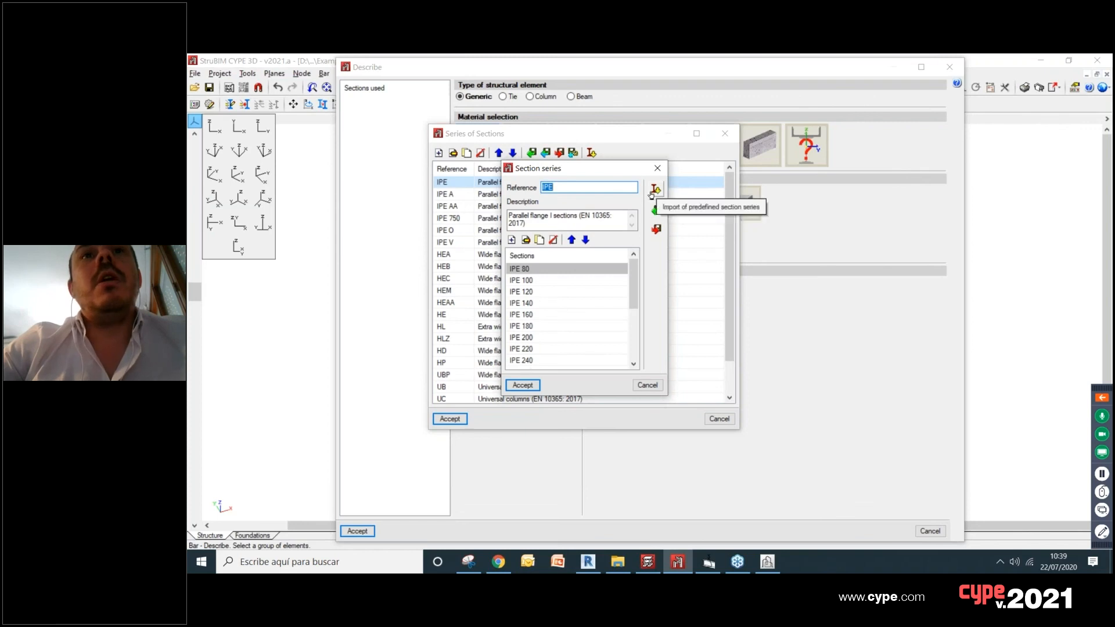
{"action": "left_click", "coordinate": [527, 240]}
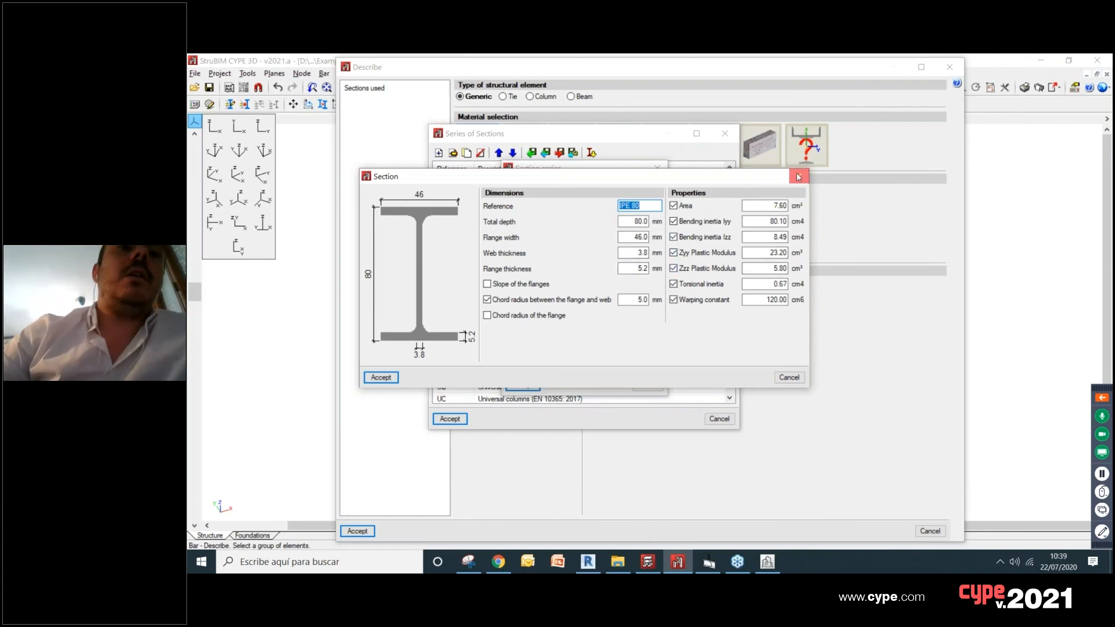
{"action": "left_click", "coordinate": [798, 176]}
{"action": "left_click", "coordinate": [657, 168]}
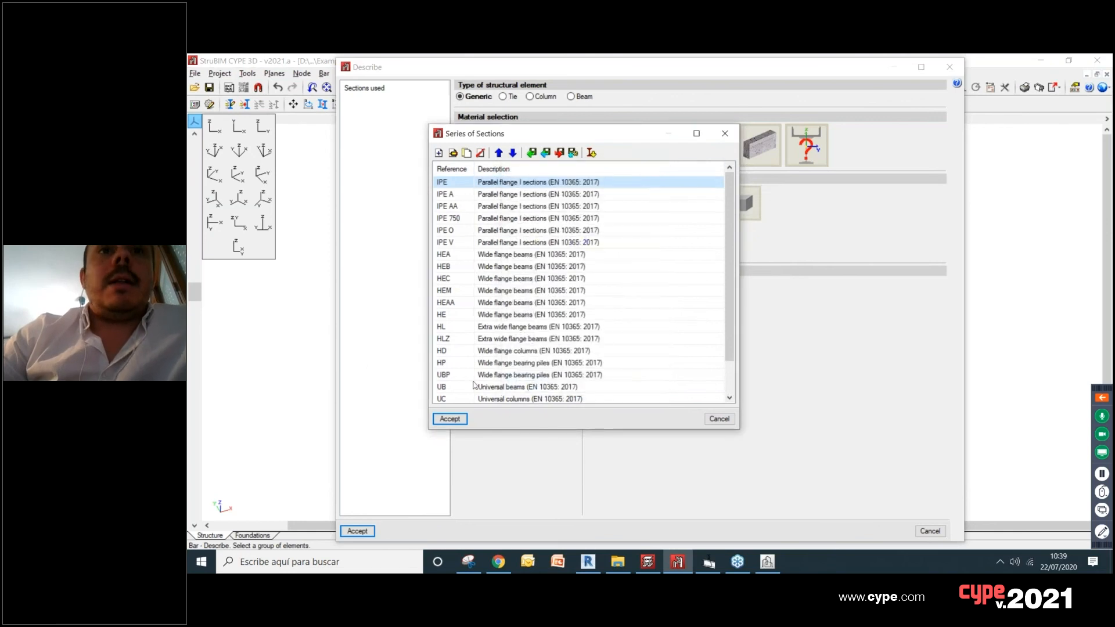
{"action": "left_click", "coordinate": [716, 136]}
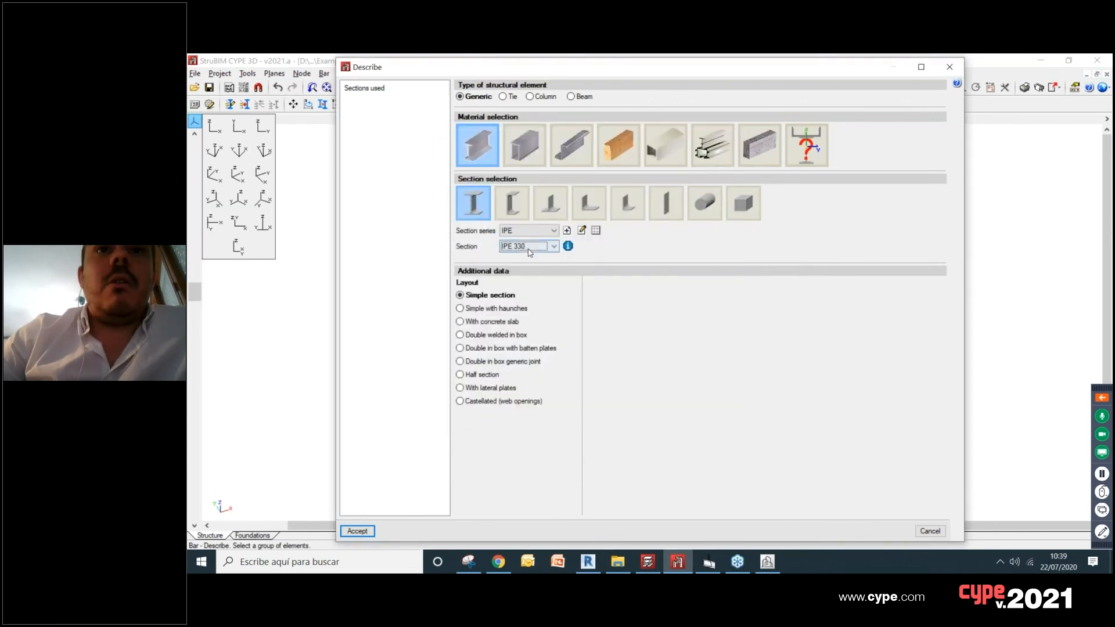
{"action": "left_click", "coordinate": [358, 532]}
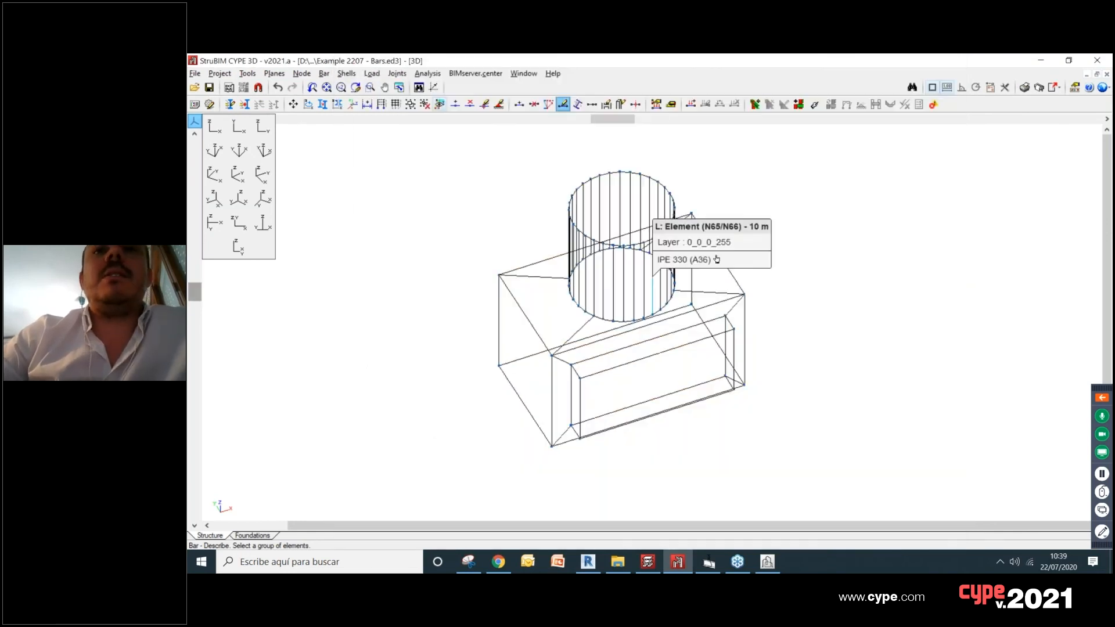
Step: Generate the rendered 3D view of the IPE 330 bars and inspect the connections at the box corners
{"action": "left_click", "coordinate": [247, 73]}
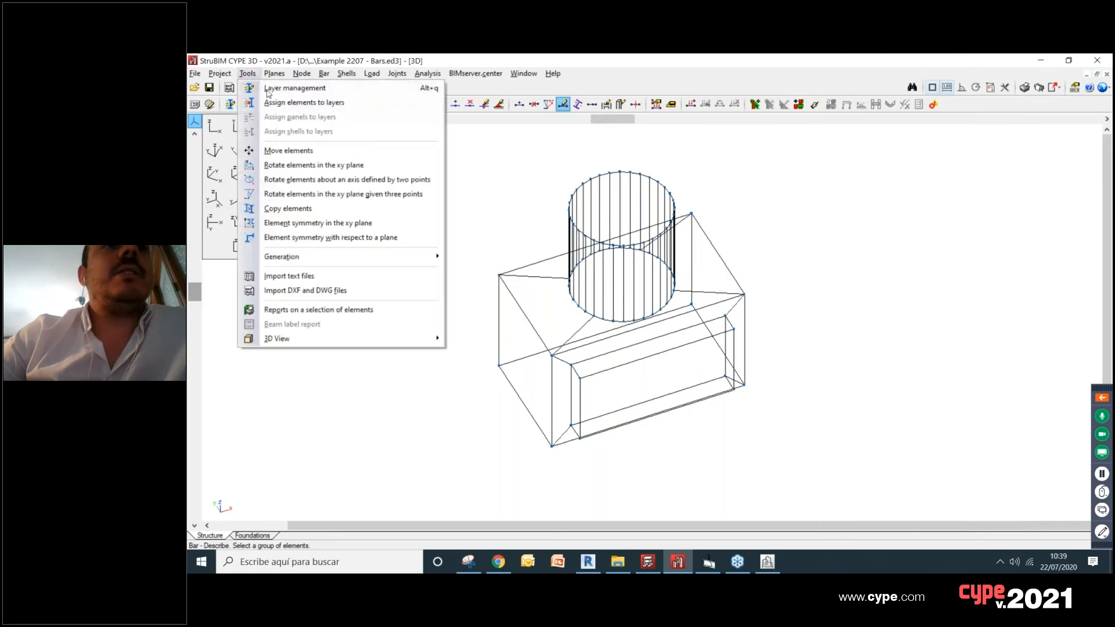
{"action": "mouse_move", "coordinate": [349, 338]}
{"action": "left_click", "coordinate": [468, 338]}
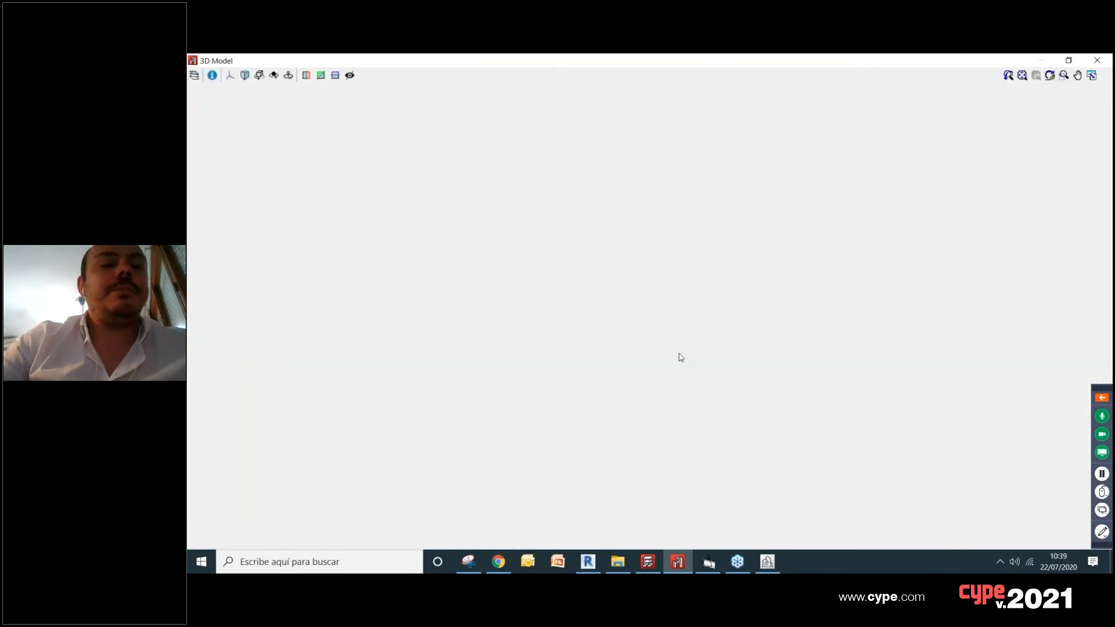
{"action": "left_click_drag", "start_coordinate": [721, 418], "coordinate": [699, 279]}
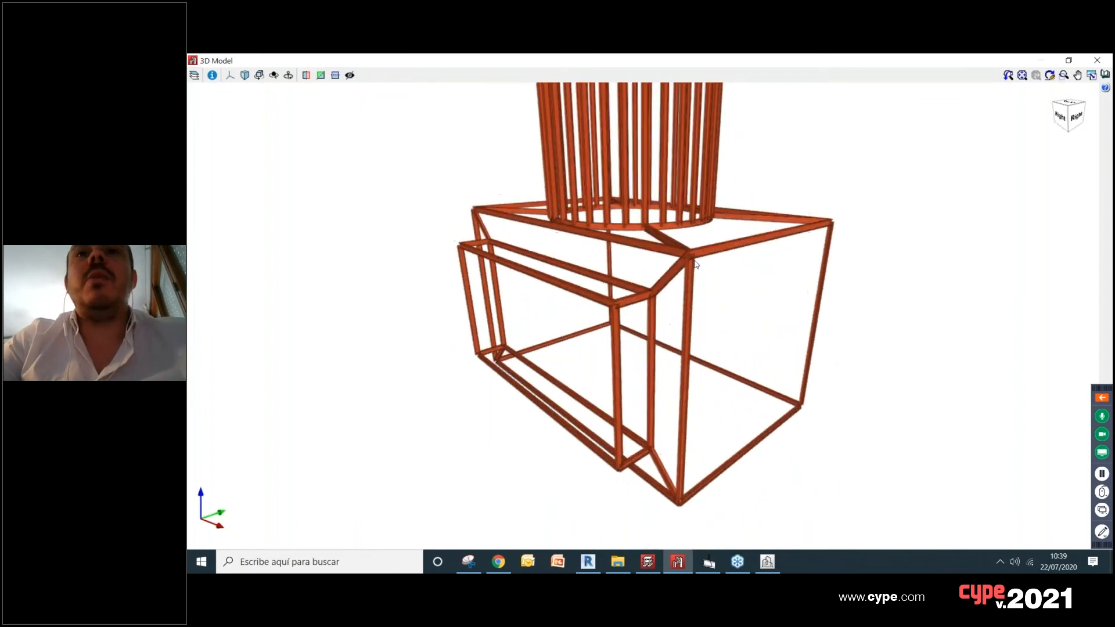
{"action": "scroll", "coordinate": [694, 247], "scroll_direction": "up", "scroll_amount": 5}
{"action": "scroll", "coordinate": [683, 238], "scroll_direction": "down", "scroll_amount": 4}
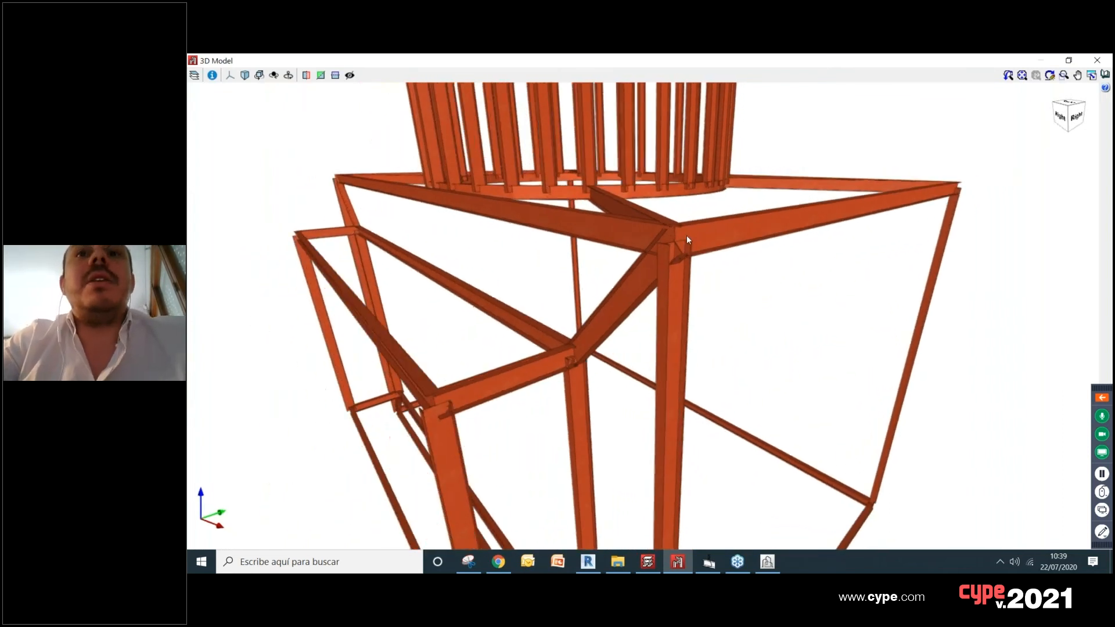
Step: Turn off the materials display to distinguish columns from beams by colour, inspect the whole model, and close the 3D view
{"action": "left_click", "coordinate": [195, 76]}
{"action": "left_click", "coordinate": [196, 177]}
{"action": "left_click_drag", "start_coordinate": [677, 293], "coordinate": [527, 252]}
{"action": "scroll", "coordinate": [700, 335], "scroll_direction": "up", "scroll_amount": 3}
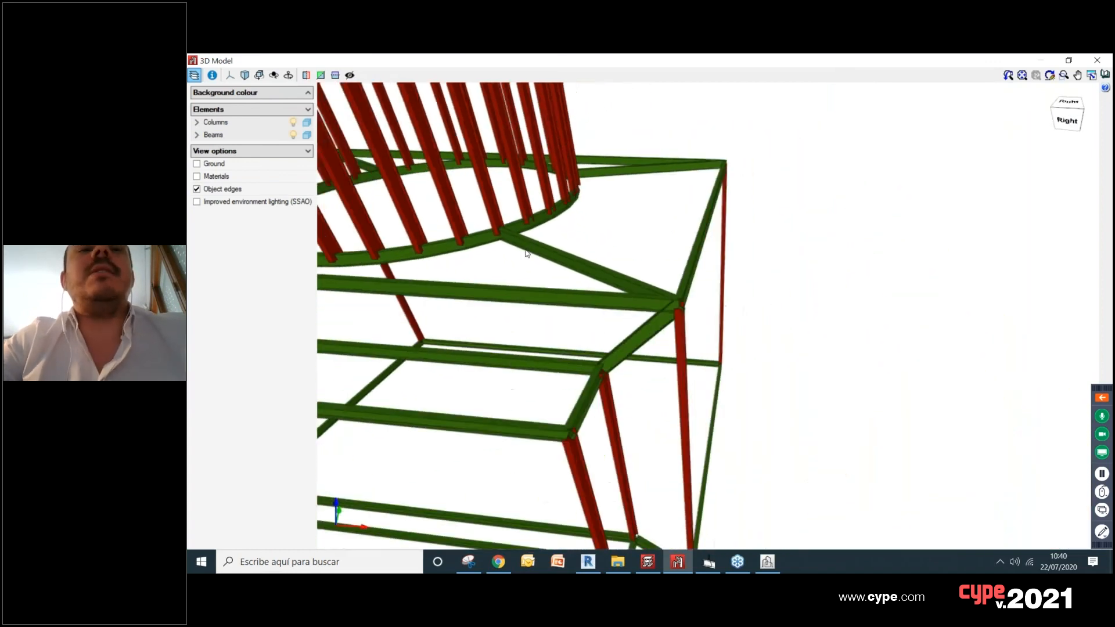
{"action": "scroll", "coordinate": [527, 253], "scroll_direction": "down", "scroll_amount": 5}
{"action": "left_click_drag", "start_coordinate": [603, 361], "coordinate": [907, 211]}
{"action": "scroll", "coordinate": [568, 363], "scroll_direction": "down", "scroll_amount": 2}
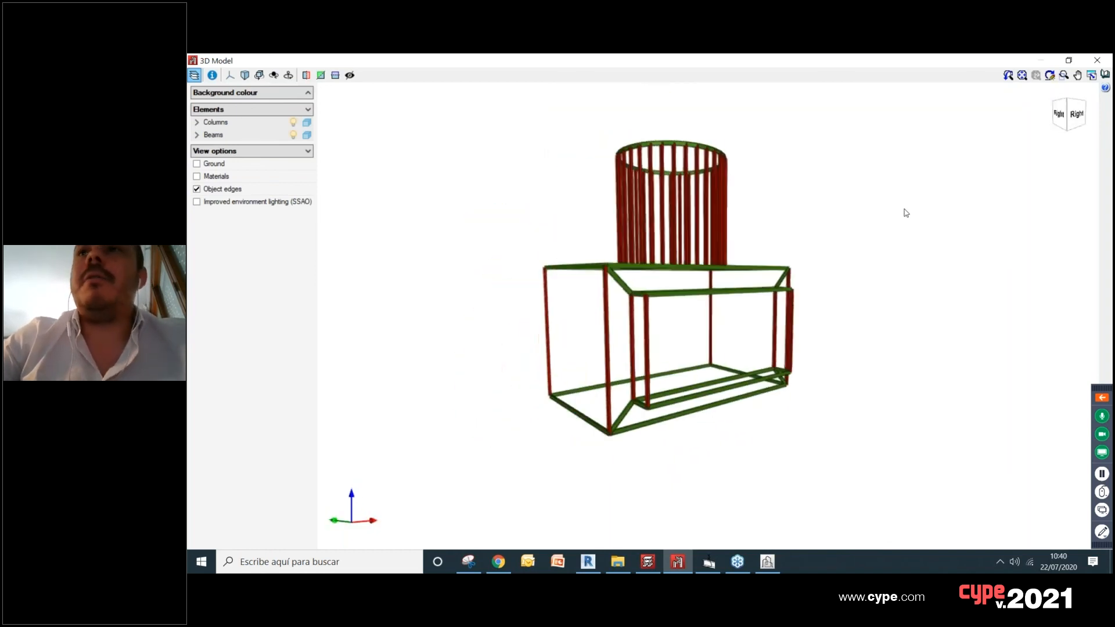
{"action": "left_click", "coordinate": [1097, 60]}
Step: In the XZ elevation, assign an external fixity with all displacements and rotations fixed to the nodes along the box's base
{"action": "left_click", "coordinate": [238, 125]}
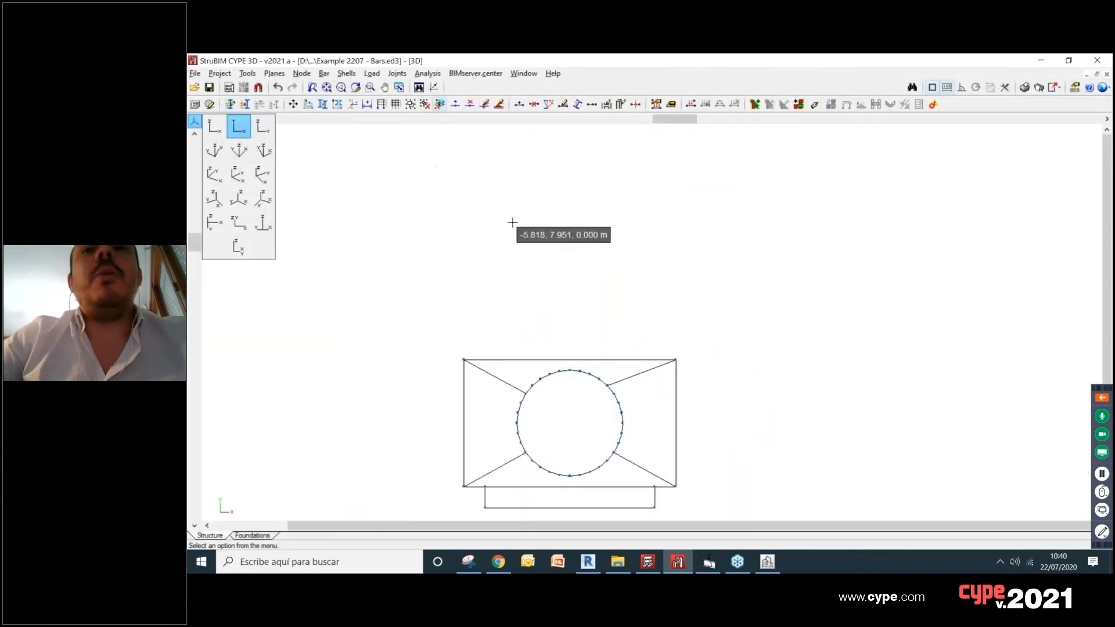
{"action": "scroll", "coordinate": [520, 230], "scroll_direction": "down", "scroll_amount": 1}
{"action": "left_click", "coordinate": [215, 126]}
{"action": "scroll", "coordinate": [485, 268], "scroll_direction": "up", "scroll_amount": 1}
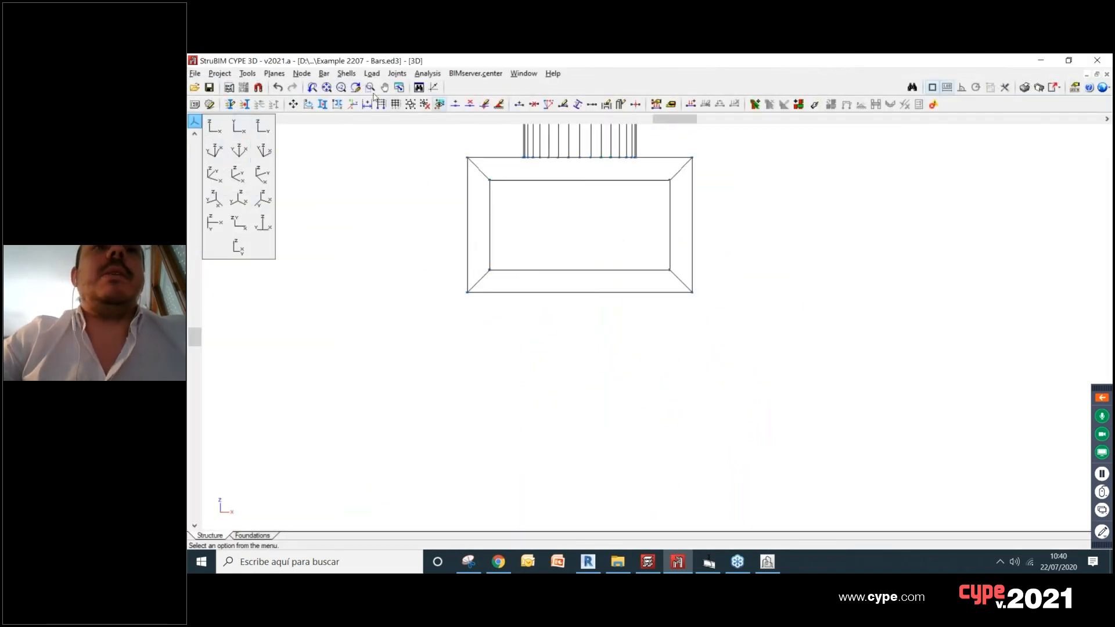
{"action": "left_click", "coordinate": [302, 74]}
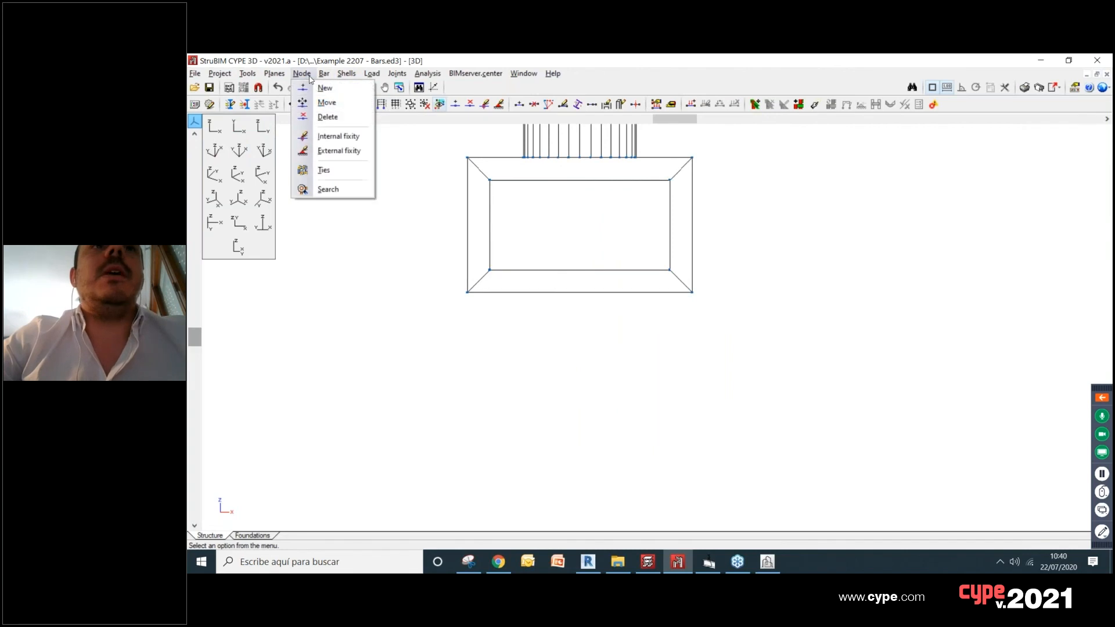
{"action": "left_click", "coordinate": [328, 151]}
{"action": "left_click_drag", "start_coordinate": [445, 282], "coordinate": [745, 326]}
{"action": "right_click", "coordinate": [744, 326]}
{"action": "left_click", "coordinate": [546, 223]}
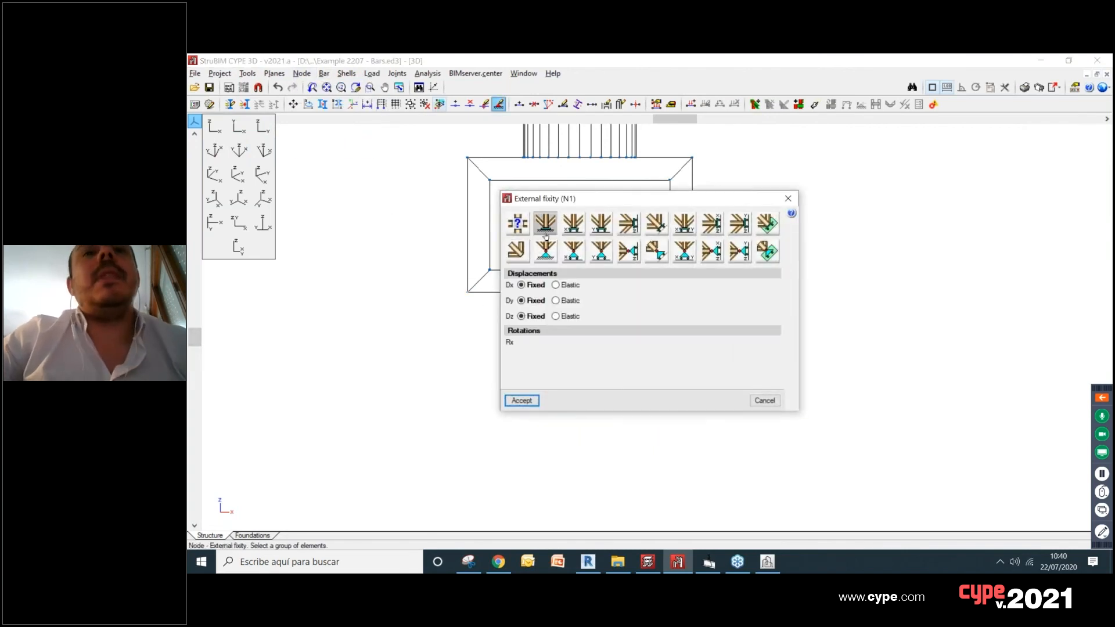
{"action": "left_click", "coordinate": [524, 404]}
{"action": "scroll", "coordinate": [436, 269], "scroll_direction": "up", "scroll_amount": 7}
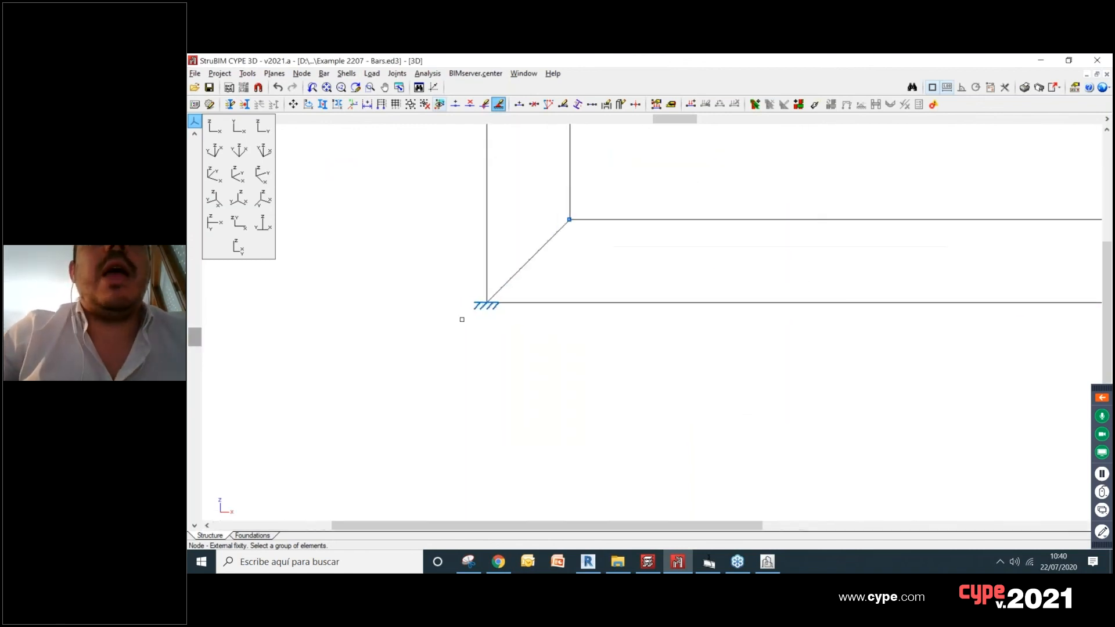
{"action": "scroll", "coordinate": [494, 357], "scroll_direction": "down", "scroll_amount": 6}
{"action": "scroll", "coordinate": [516, 362], "scroll_direction": "down", "scroll_amount": 2}
{"action": "middle_click_drag", "start_coordinate": [665, 367], "coordinate": [605, 393], "text": "shift"}
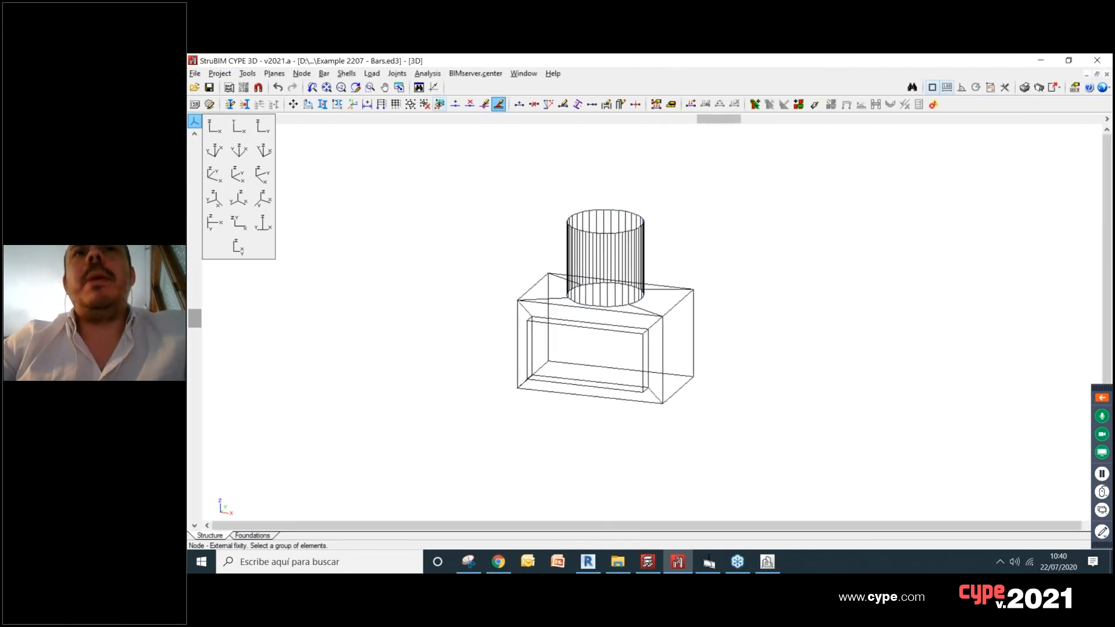
Step: Link the job to the BIMserver.center project Example 2207, importing the CYPE Architecture model Volume
{"action": "left_click", "coordinate": [485, 74]}
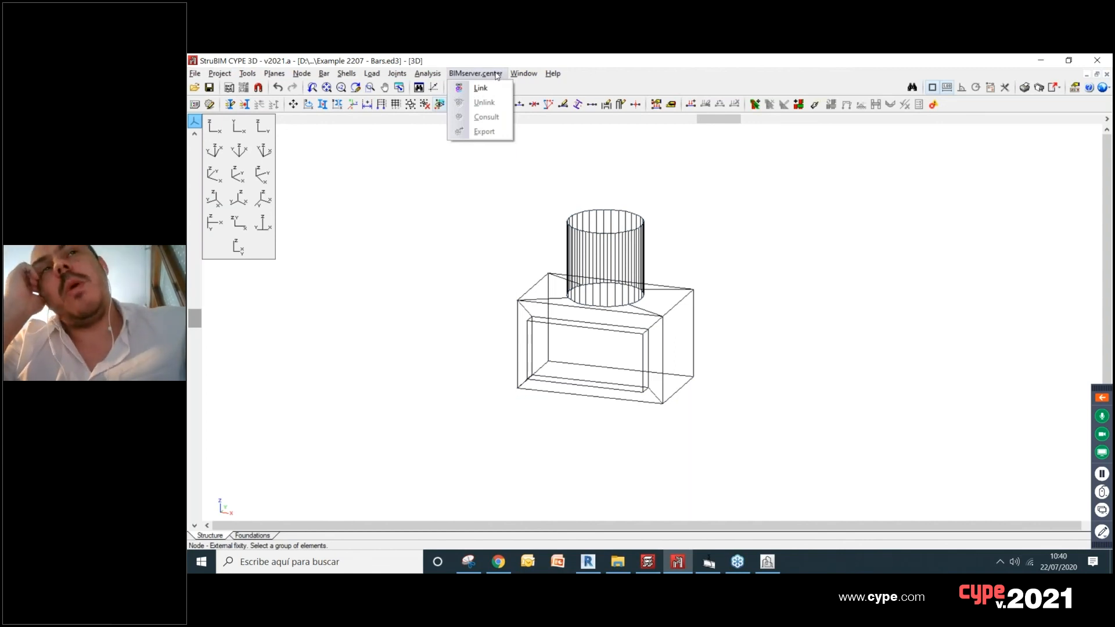
{"action": "left_click", "coordinate": [481, 87]}
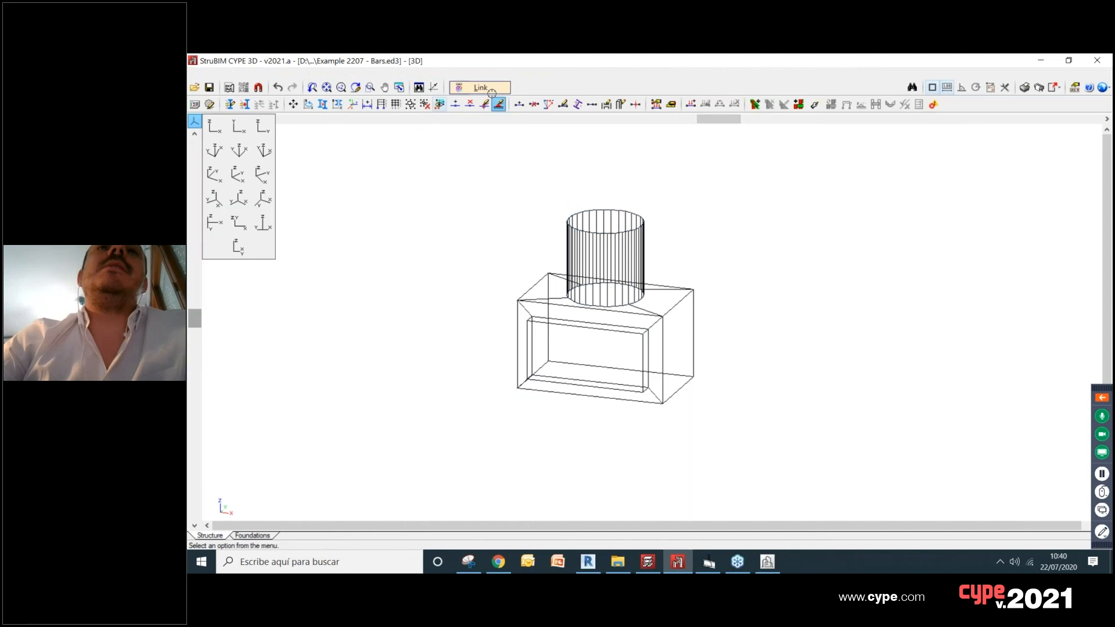
{"action": "left_click", "coordinate": [223, 109]}
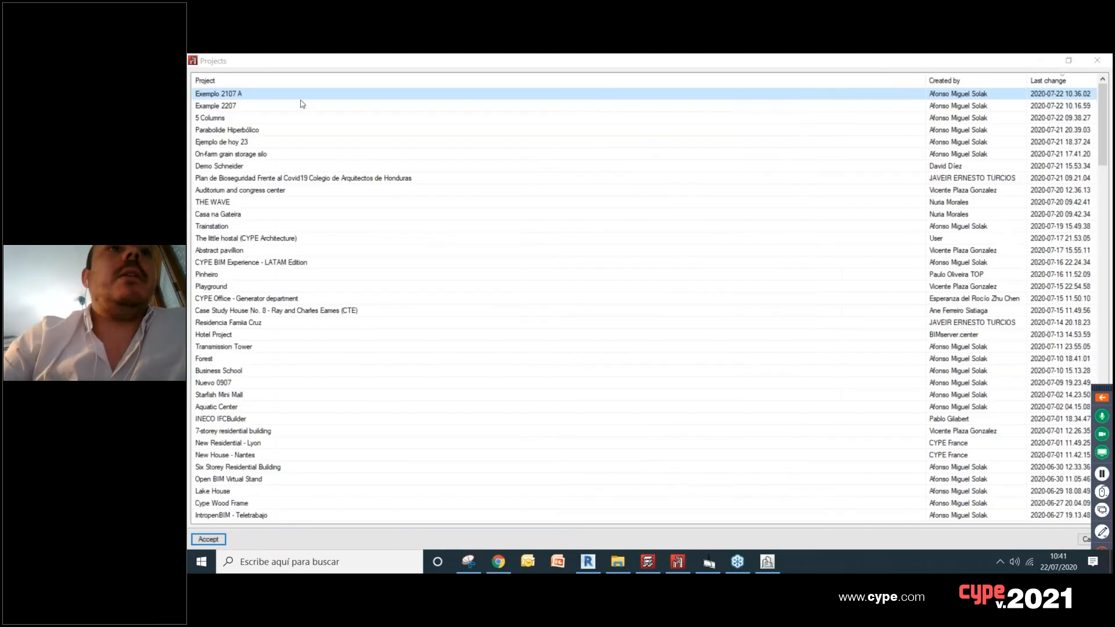
{"action": "left_click", "coordinate": [230, 107]}
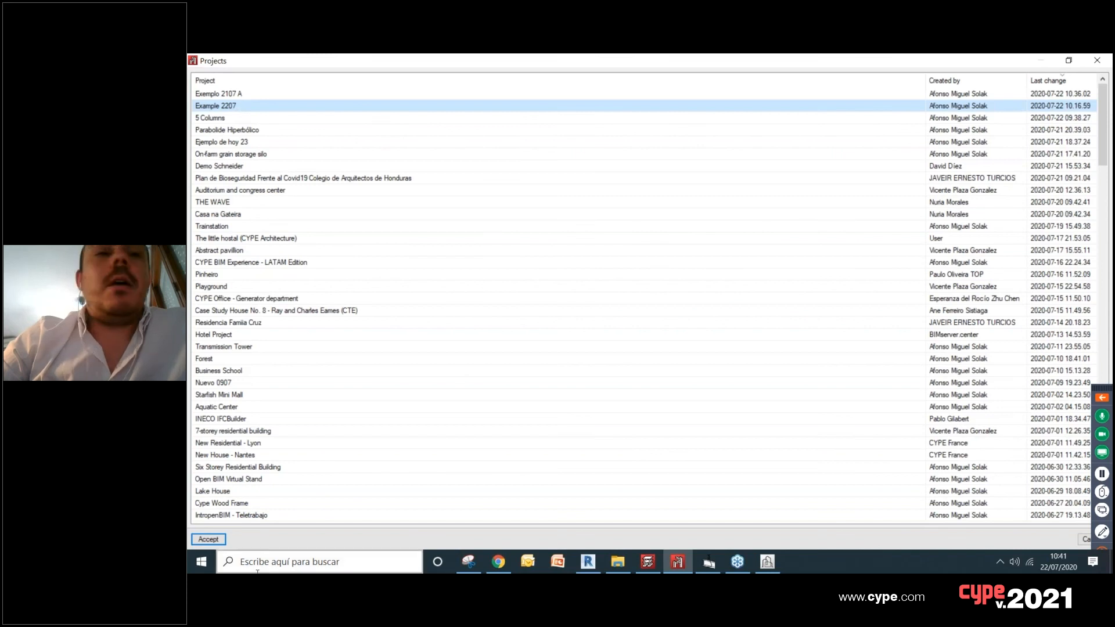
{"action": "left_click", "coordinate": [209, 539]}
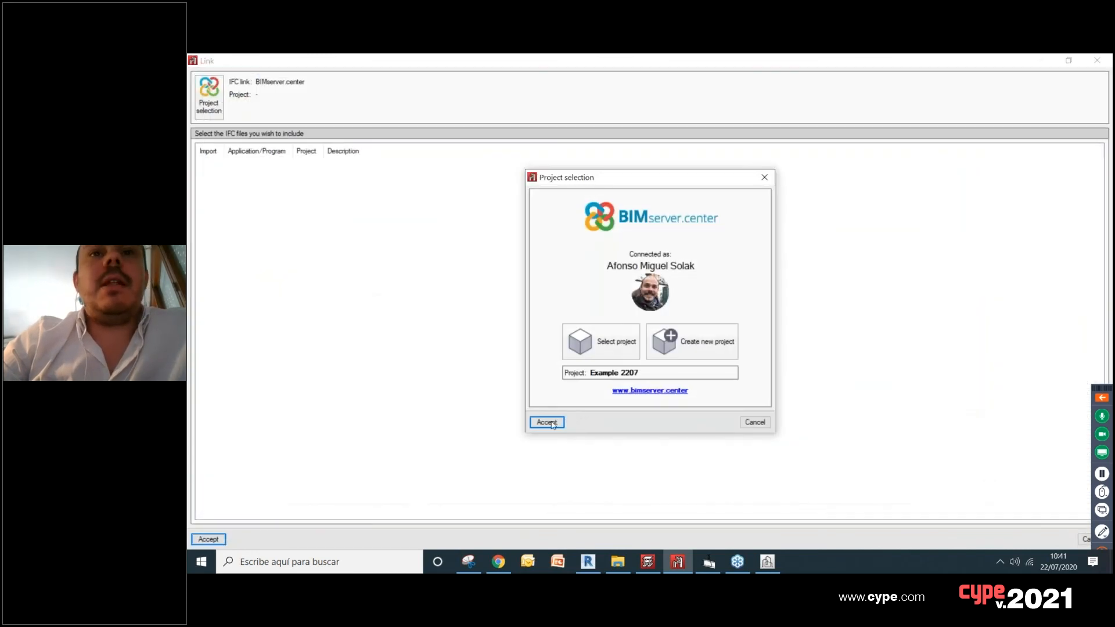
{"action": "left_click", "coordinate": [554, 424]}
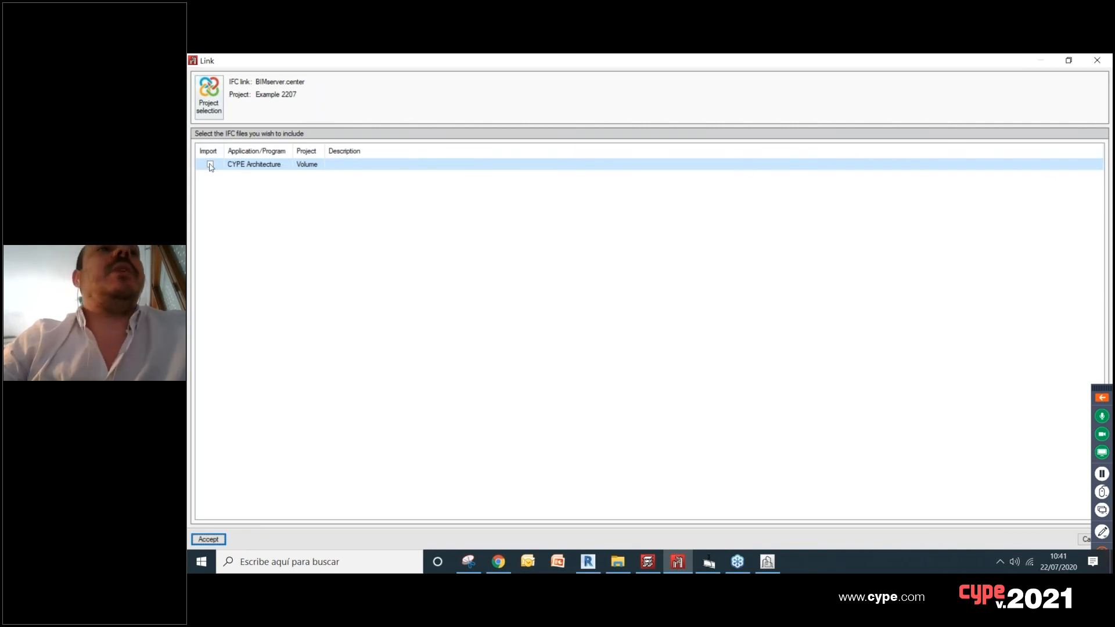
{"action": "left_click", "coordinate": [209, 539]}
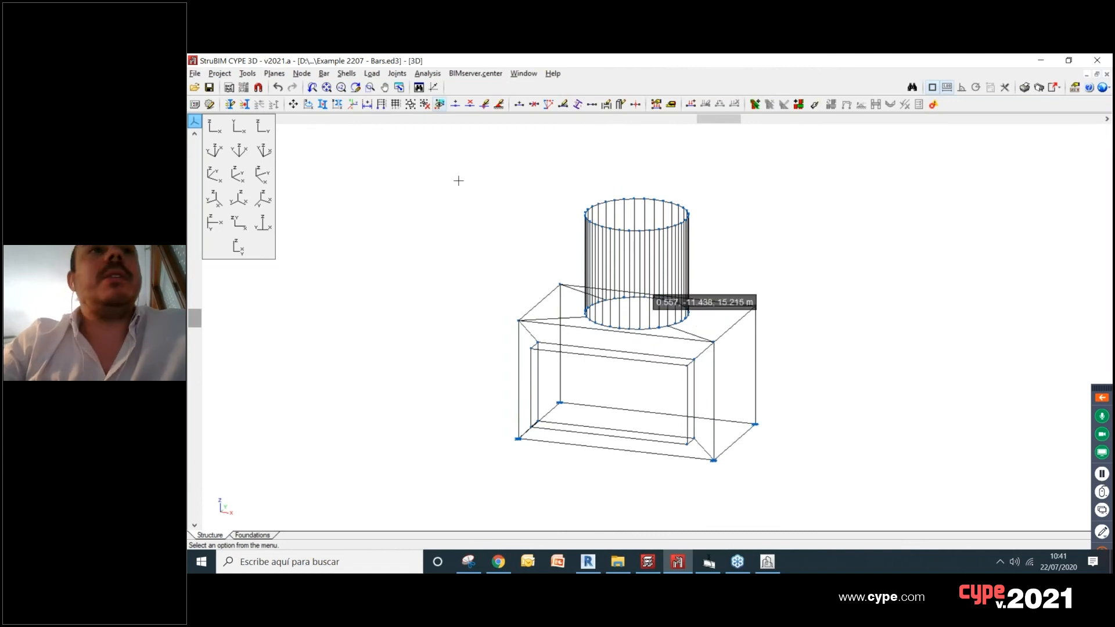
Step: Generate the 3D view of the complete structure and inspect how the bars fit the linked architectural volume
{"action": "left_click", "coordinate": [248, 73]}
{"action": "mouse_move", "coordinate": [384, 345]}
{"action": "left_click", "coordinate": [498, 339]}
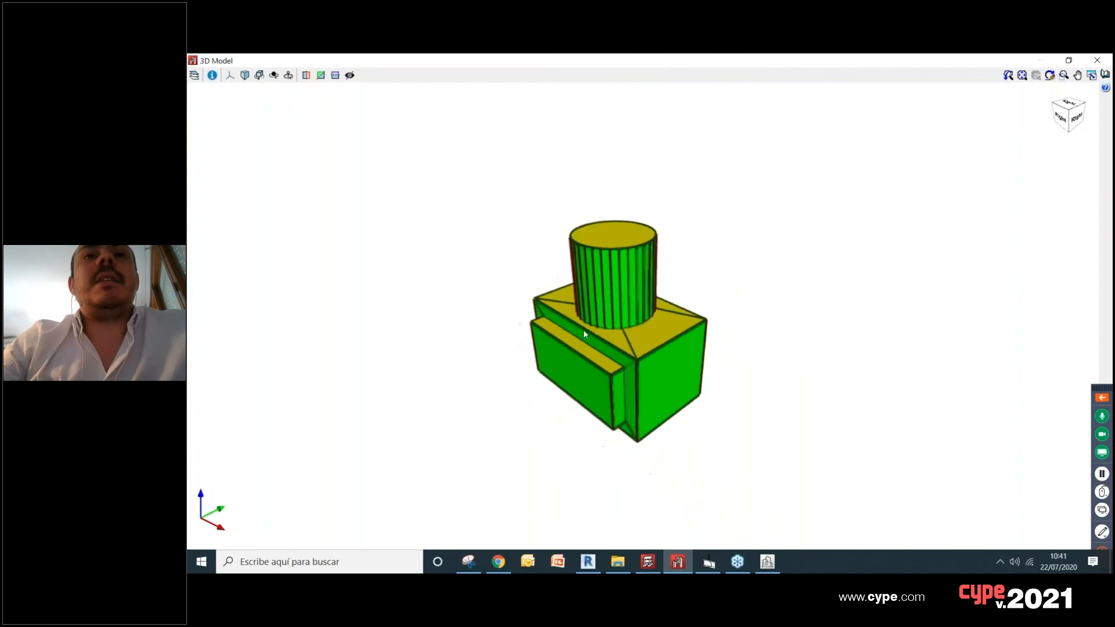
{"action": "left_click", "coordinate": [194, 75]}
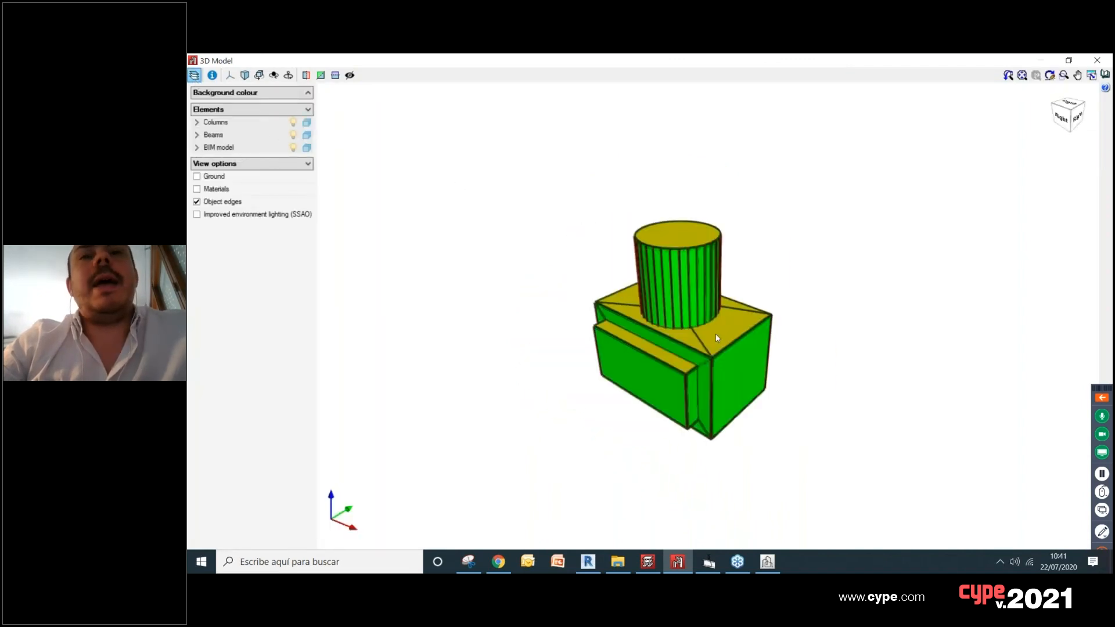
{"action": "scroll", "coordinate": [716, 343], "scroll_direction": "up", "scroll_amount": 6}
{"action": "scroll", "coordinate": [717, 296], "scroll_direction": "down", "scroll_amount": 1}
{"action": "scroll", "coordinate": [733, 314], "scroll_direction": "down", "scroll_amount": 1}
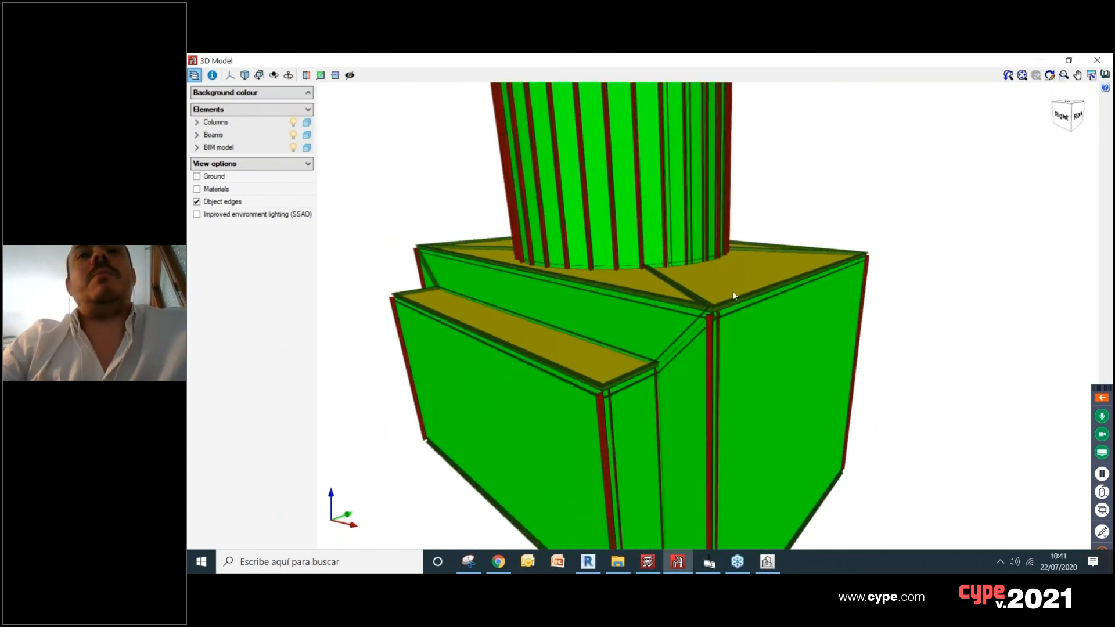
{"action": "scroll", "coordinate": [666, 340], "scroll_direction": "down", "scroll_amount": 3}
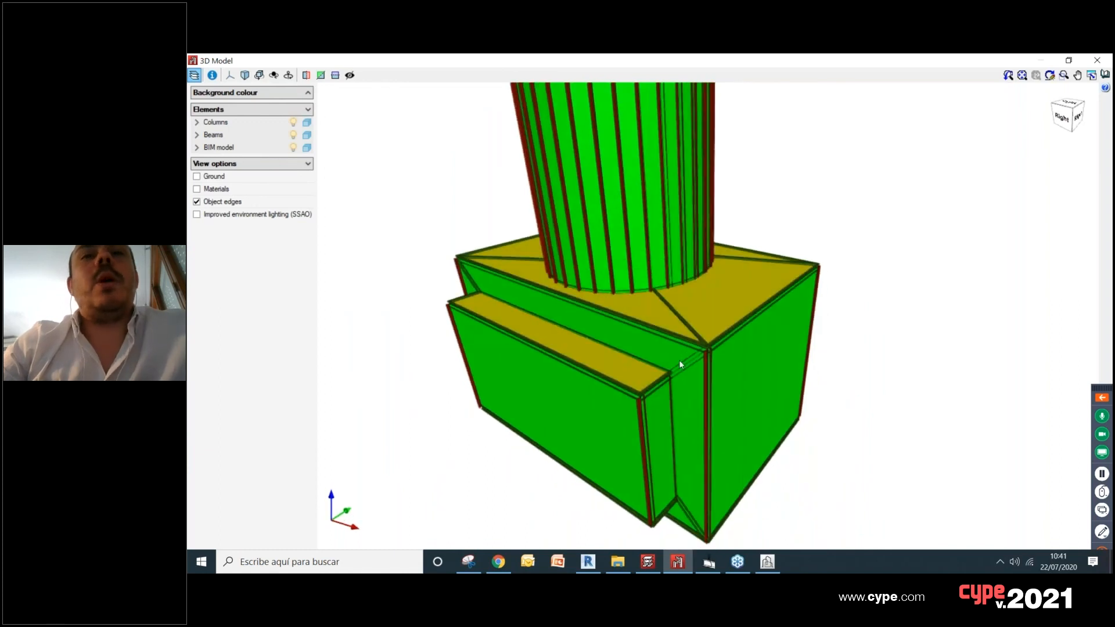
{"action": "scroll", "coordinate": [693, 340], "scroll_direction": "down", "scroll_amount": 2}
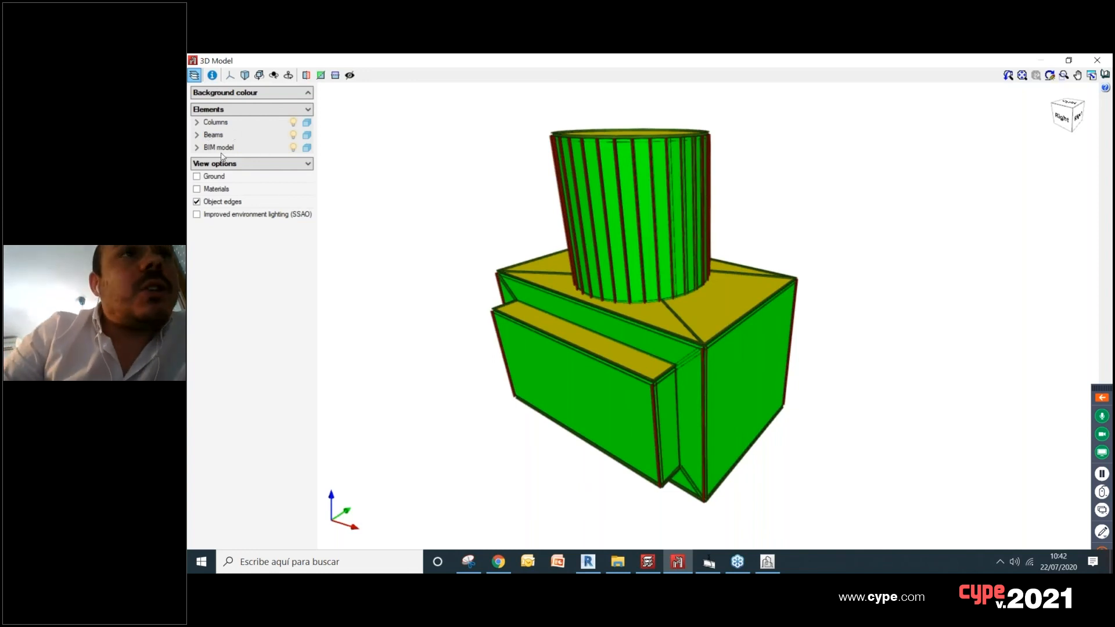
Step: Hide the Volume BIM model in the 3D view, inspect the bar frame on its own, and close the view
{"action": "left_click", "coordinate": [197, 148]}
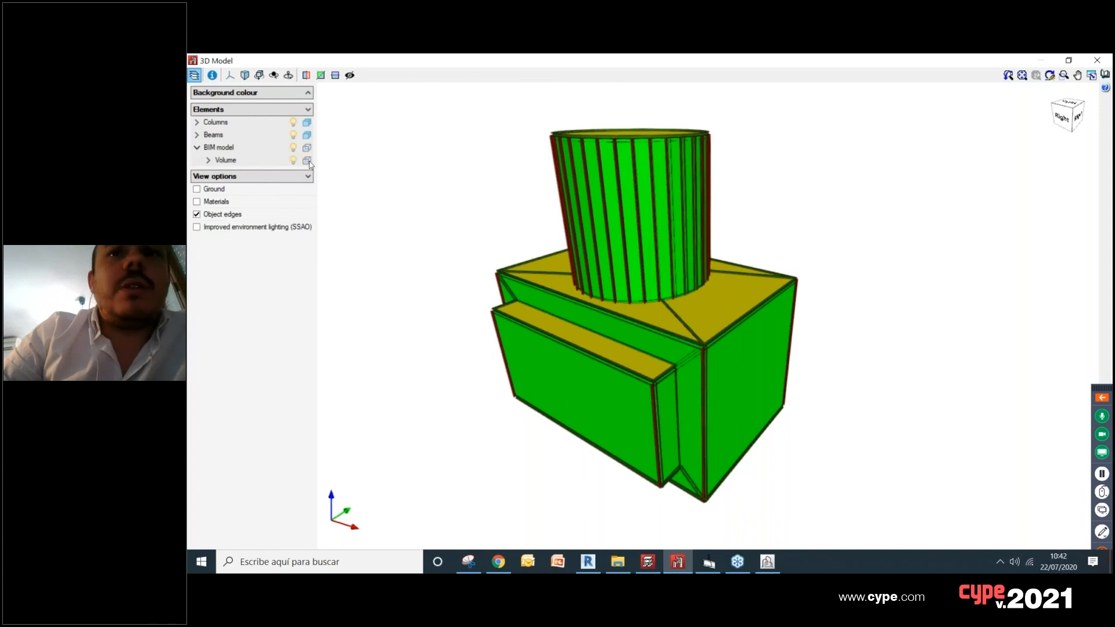
{"action": "left_click", "coordinate": [308, 161]}
{"action": "left_click", "coordinate": [308, 161]}
{"action": "left_click", "coordinate": [307, 162]}
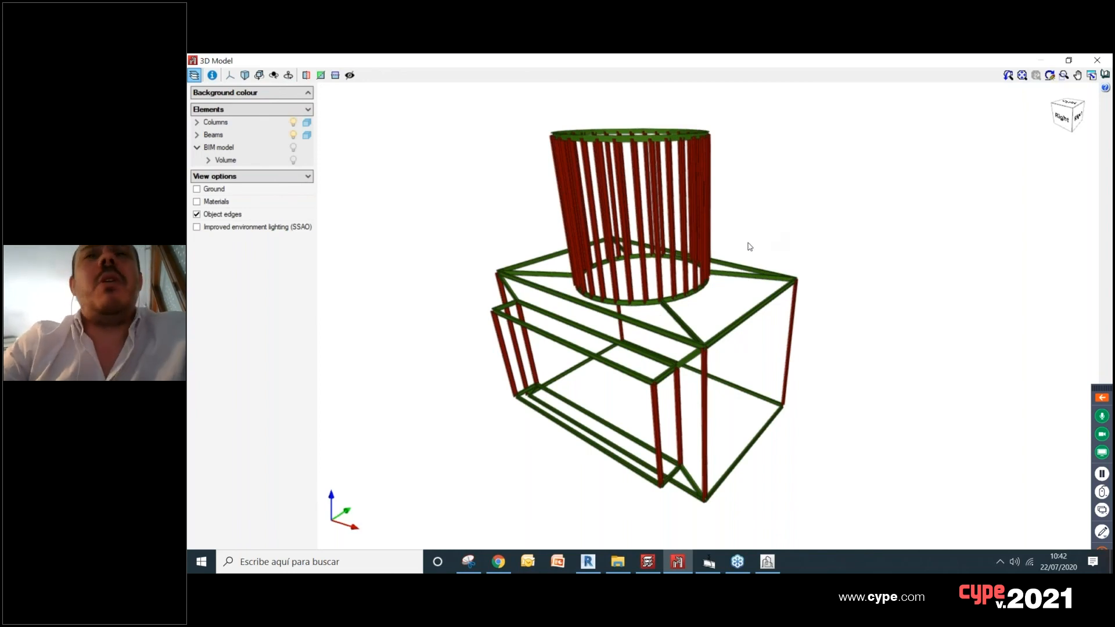
{"action": "scroll", "coordinate": [610, 209], "scroll_direction": "down", "scroll_amount": 2}
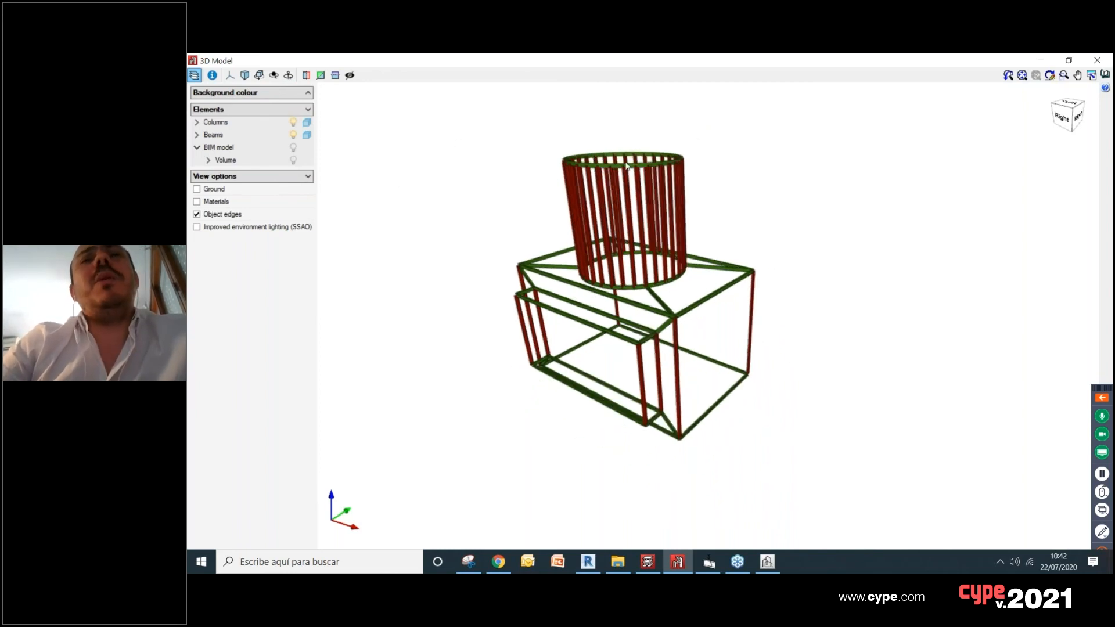
{"action": "scroll", "coordinate": [650, 224], "scroll_direction": "up", "scroll_amount": 4}
{"action": "middle_click_drag", "start_coordinate": [622, 224], "coordinate": [658, 200]}
{"action": "scroll", "coordinate": [658, 199], "scroll_direction": "down", "scroll_amount": 1}
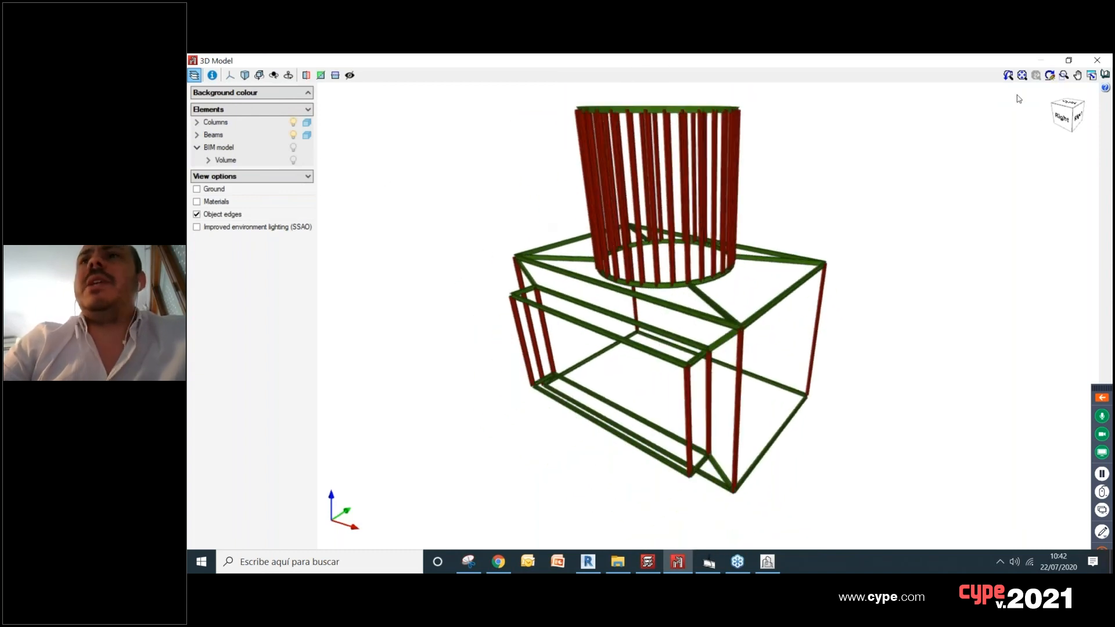
{"action": "left_click", "coordinate": [1097, 60]}
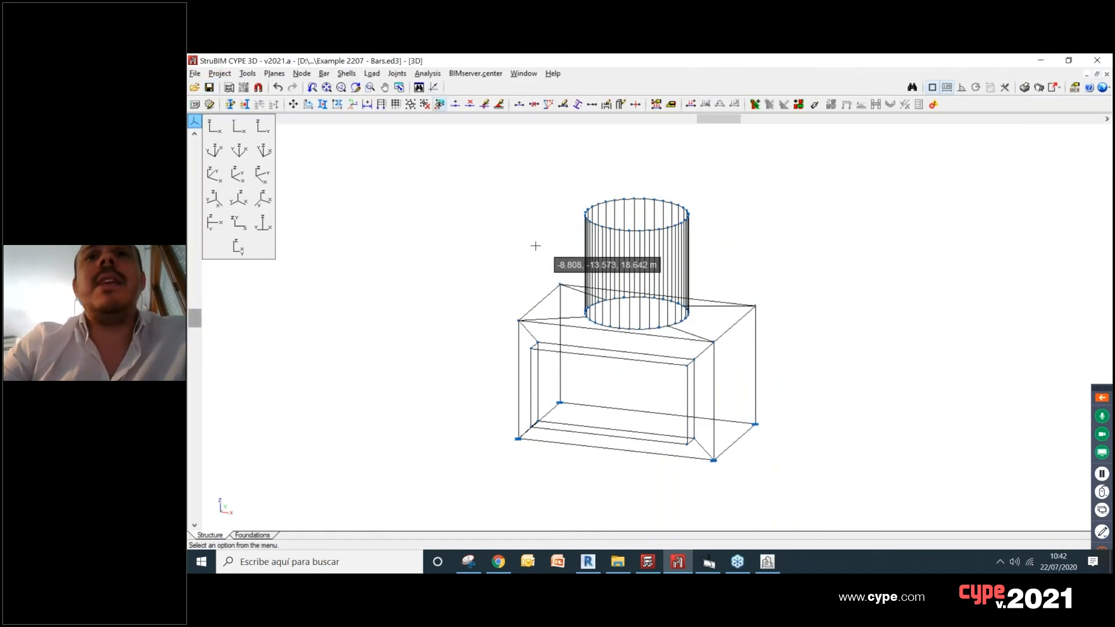
Step: Export the bar model to the linked BIMserver.center project as an IFC file named Structure
{"action": "left_click", "coordinate": [475, 74]}
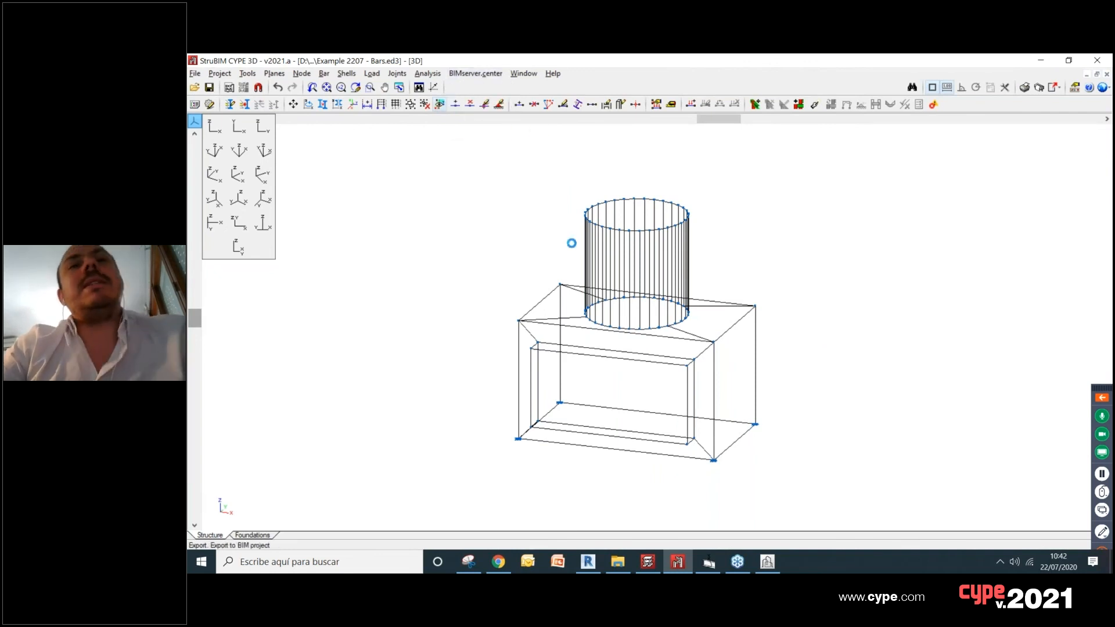
{"action": "left_click_drag", "start_coordinate": [579, 227], "coordinate": [495, 162]}
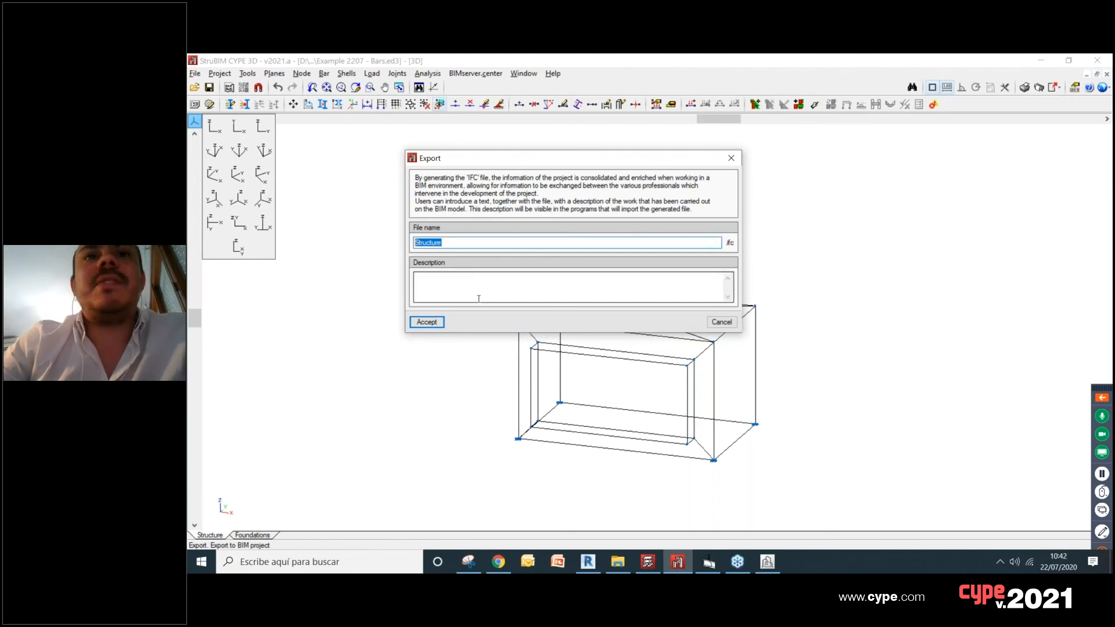
{"action": "left_click", "coordinate": [427, 322]}
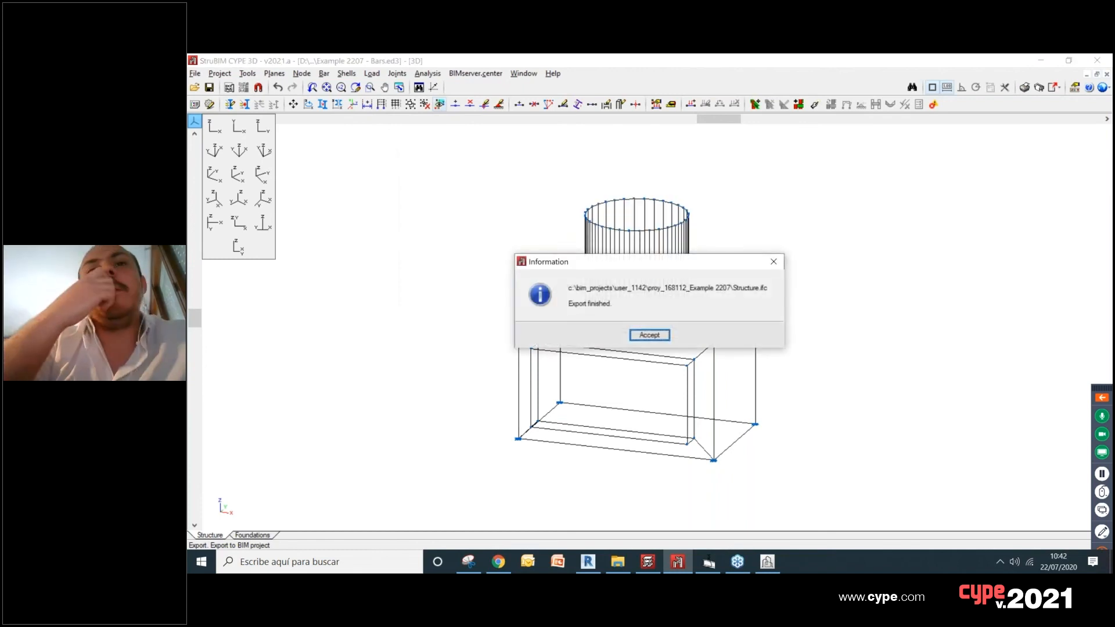
{"action": "left_click", "coordinate": [650, 336]}
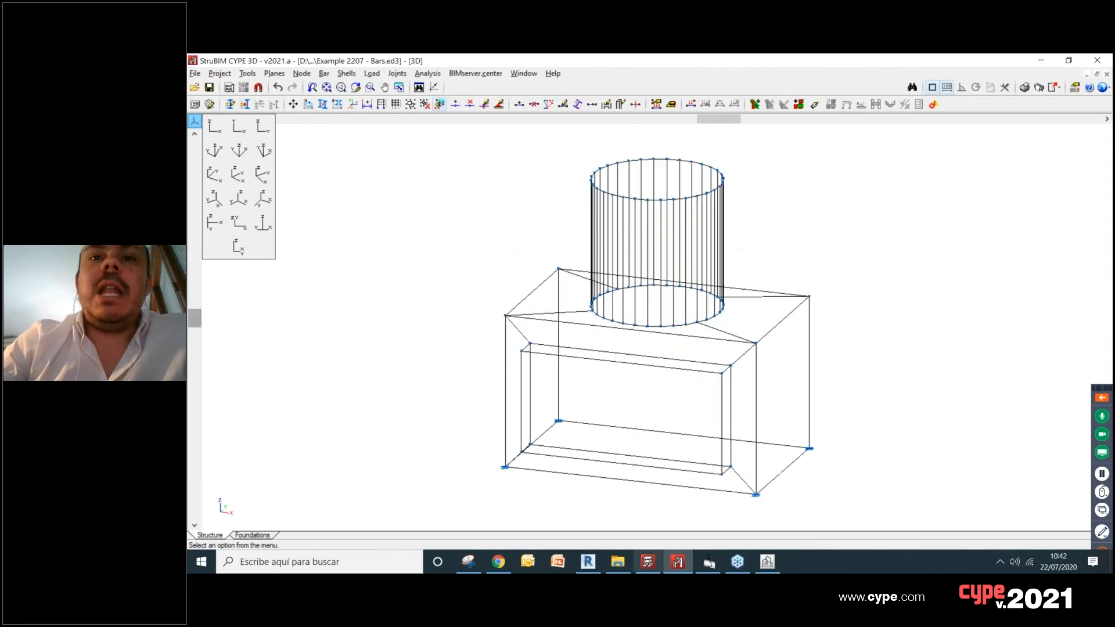
Step: Switch to CYPE Architecture and open the recent project new.str
{"action": "left_click", "coordinate": [770, 563]}
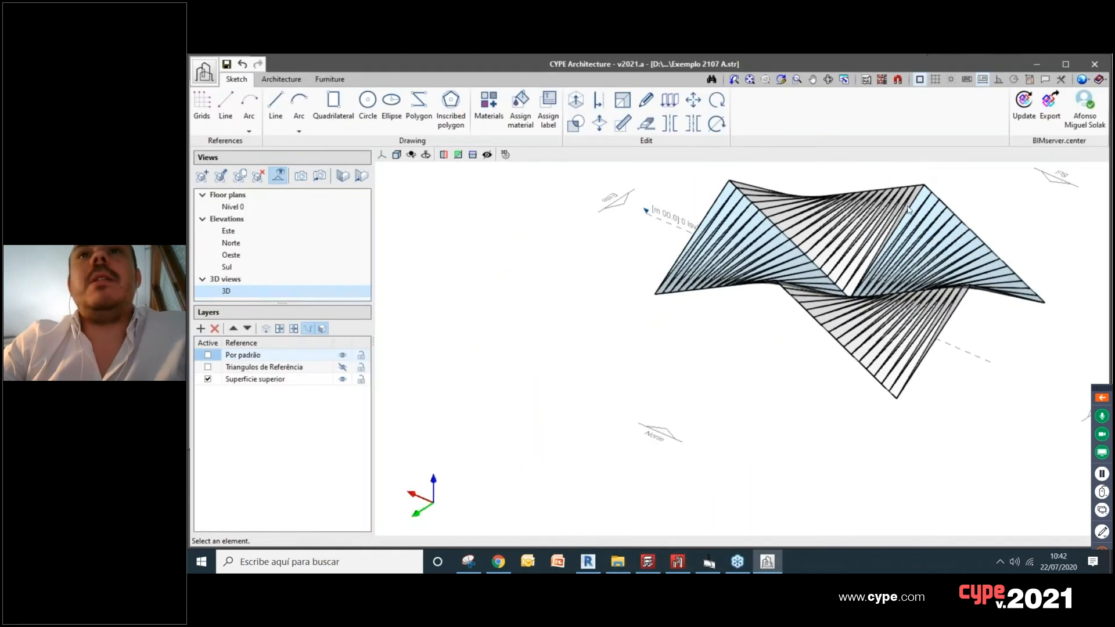
{"action": "left_click", "coordinate": [203, 71]}
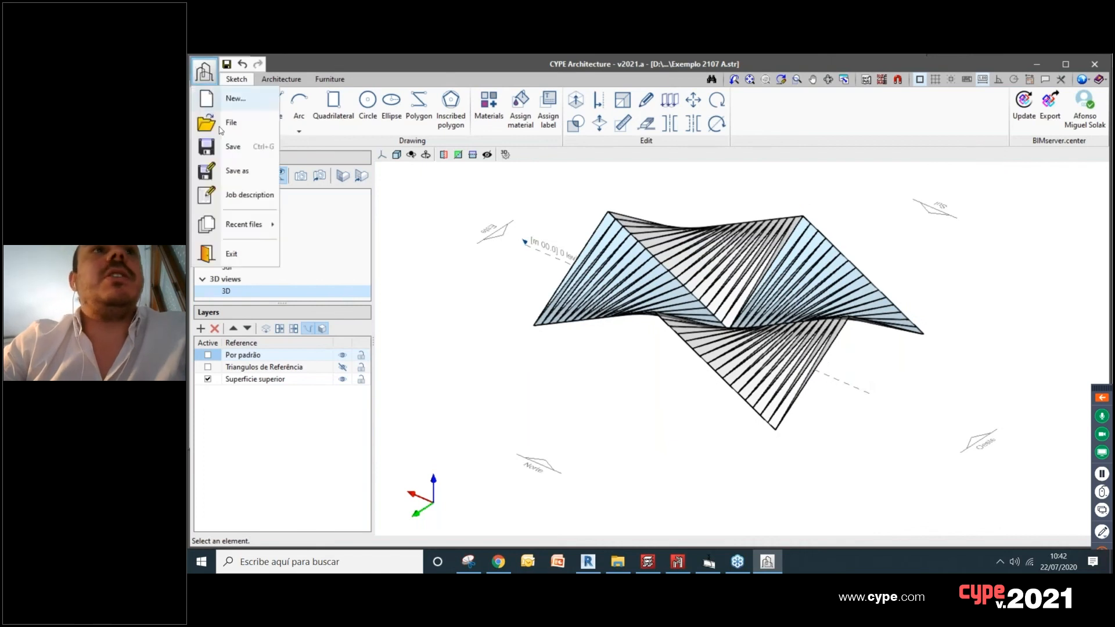
{"action": "mouse_move", "coordinate": [244, 224]}
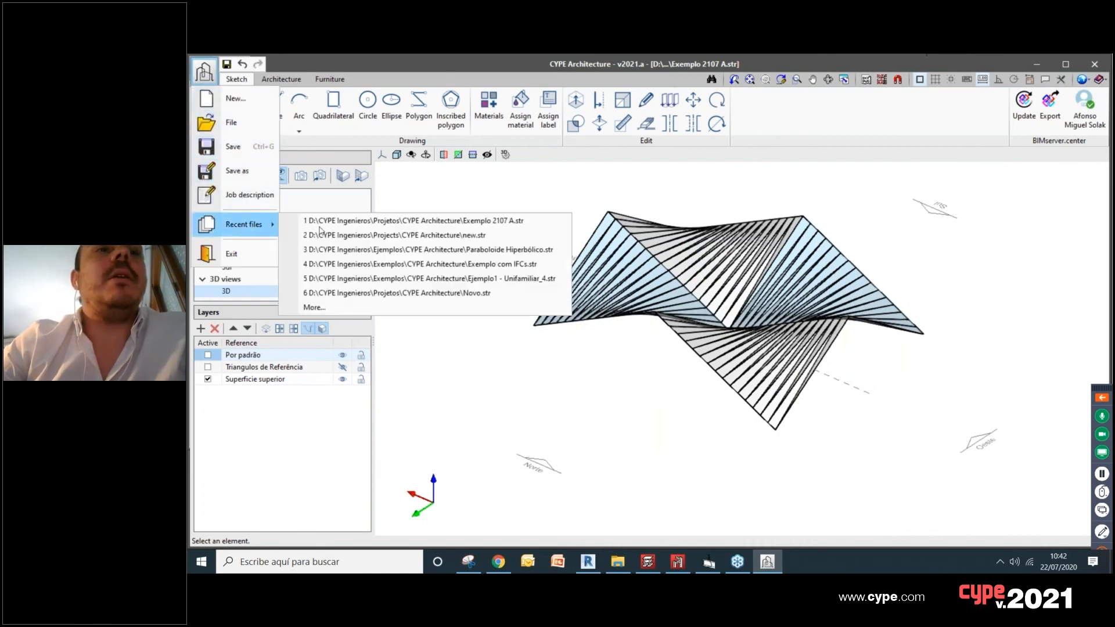
{"action": "left_click", "coordinate": [416, 235]}
{"action": "left_click", "coordinate": [561, 335]}
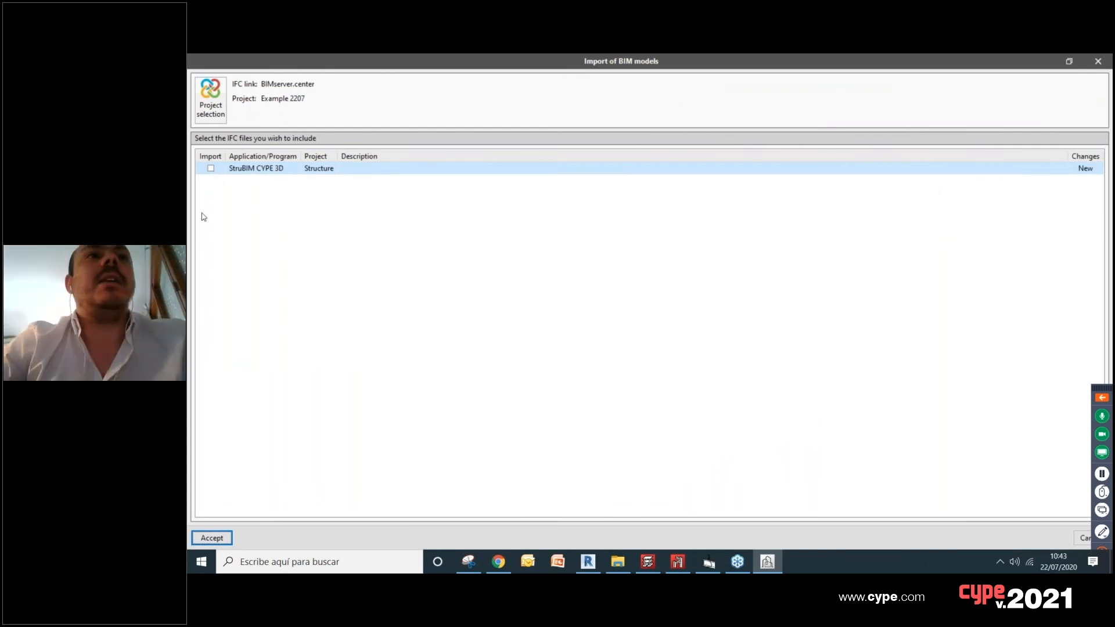
Step: Import the StruBIM CYPE 3D model Structure into the project and make it visible in the 3D view
{"action": "left_click", "coordinate": [211, 169]}
{"action": "left_click", "coordinate": [205, 537]}
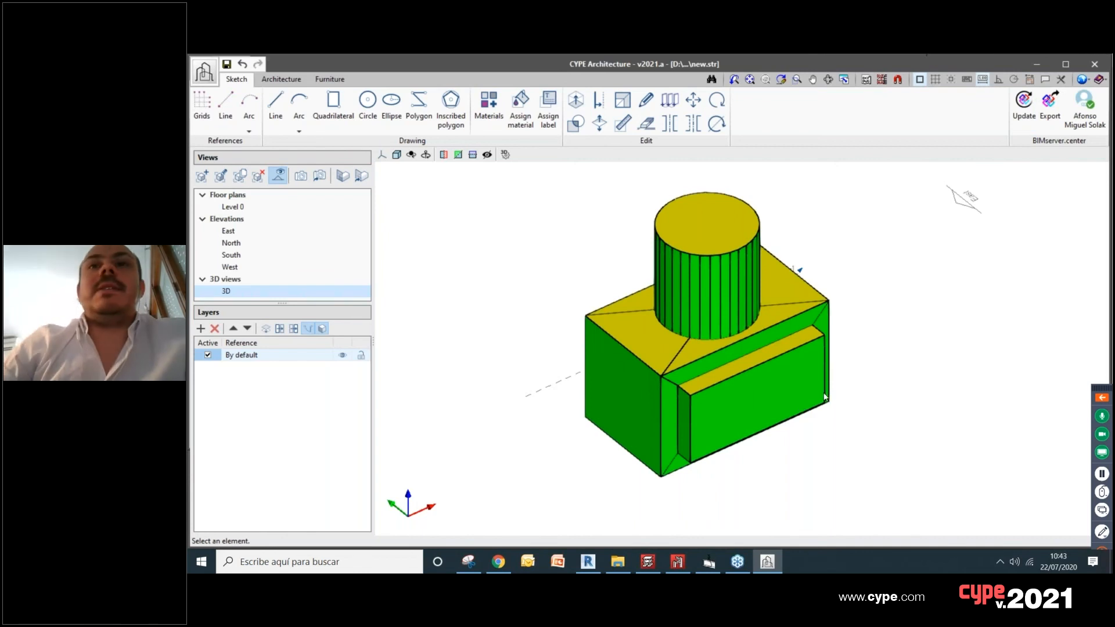
{"action": "double_click", "coordinate": [226, 291]}
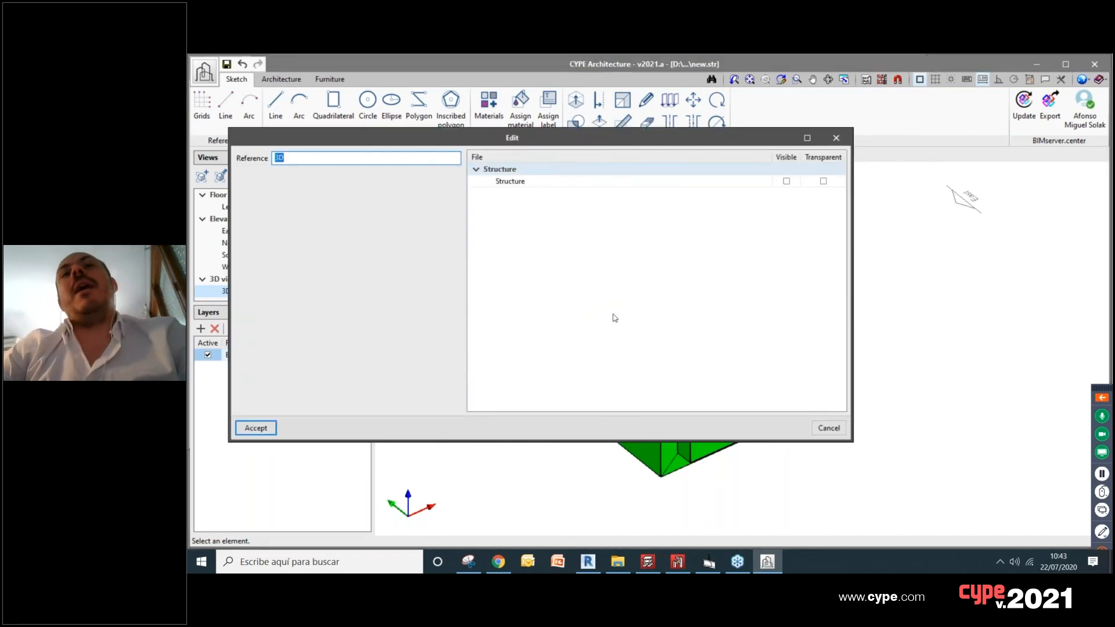
{"action": "left_click", "coordinate": [787, 182]}
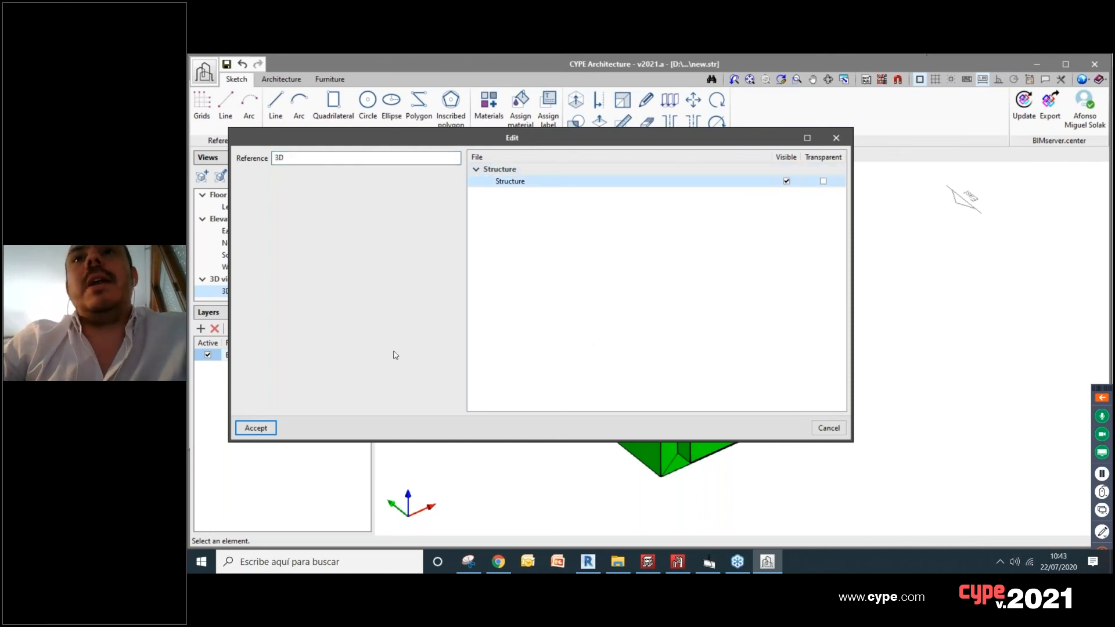
{"action": "left_click", "coordinate": [266, 430]}
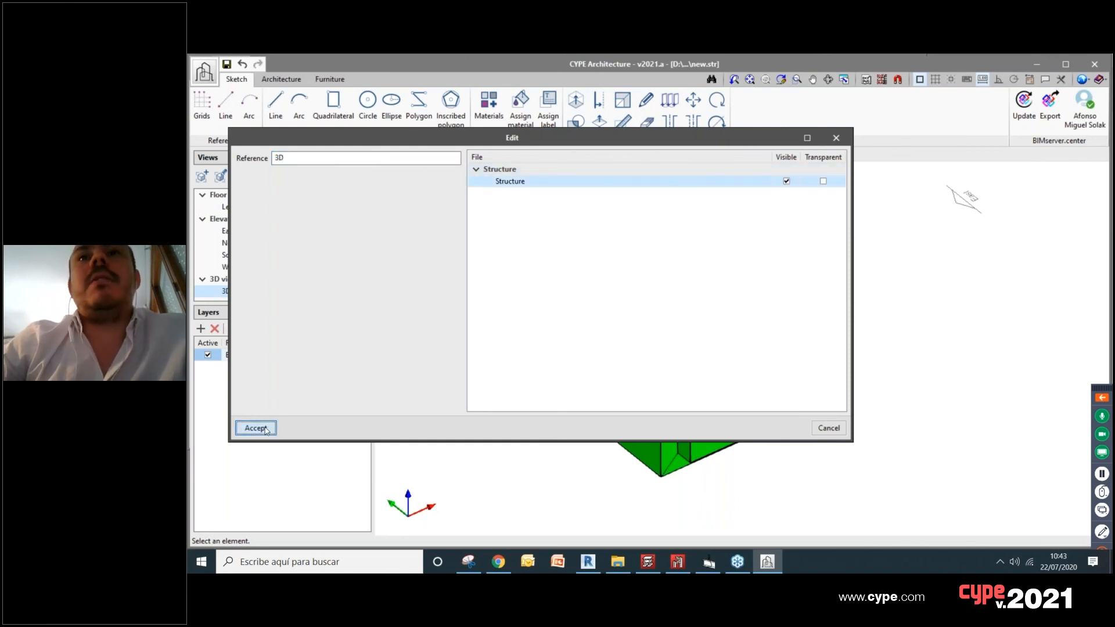
Step: Hide the solid volume in the 3D view so that only the imported bar structure is displayed
{"action": "scroll", "coordinate": [645, 419], "scroll_direction": "up", "scroll_amount": 6}
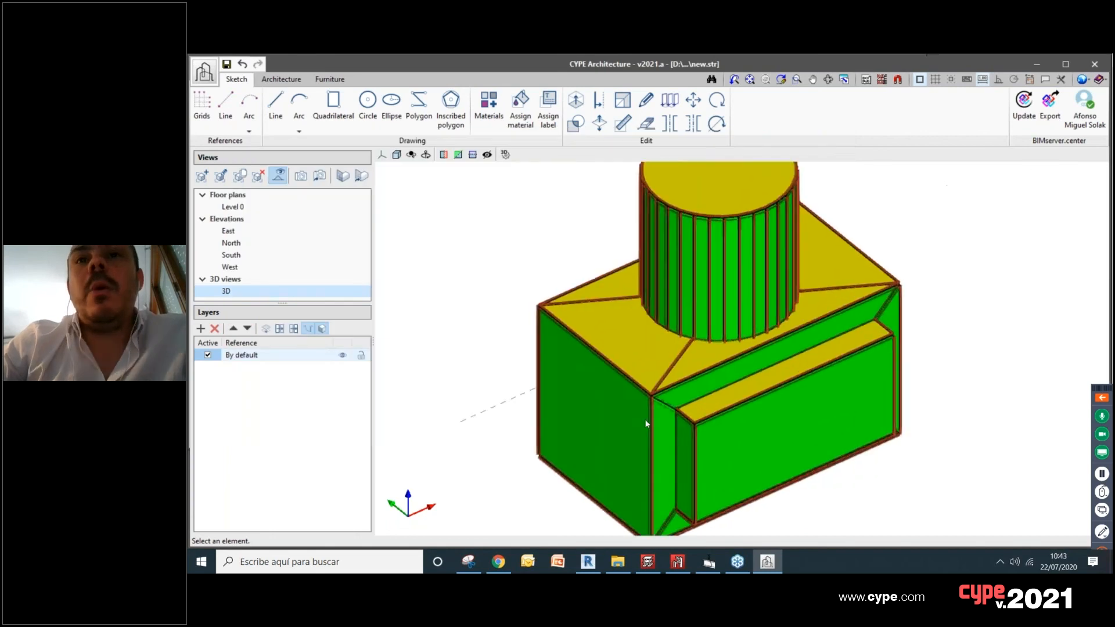
{"action": "scroll", "coordinate": [657, 400], "scroll_direction": "down", "scroll_amount": 6}
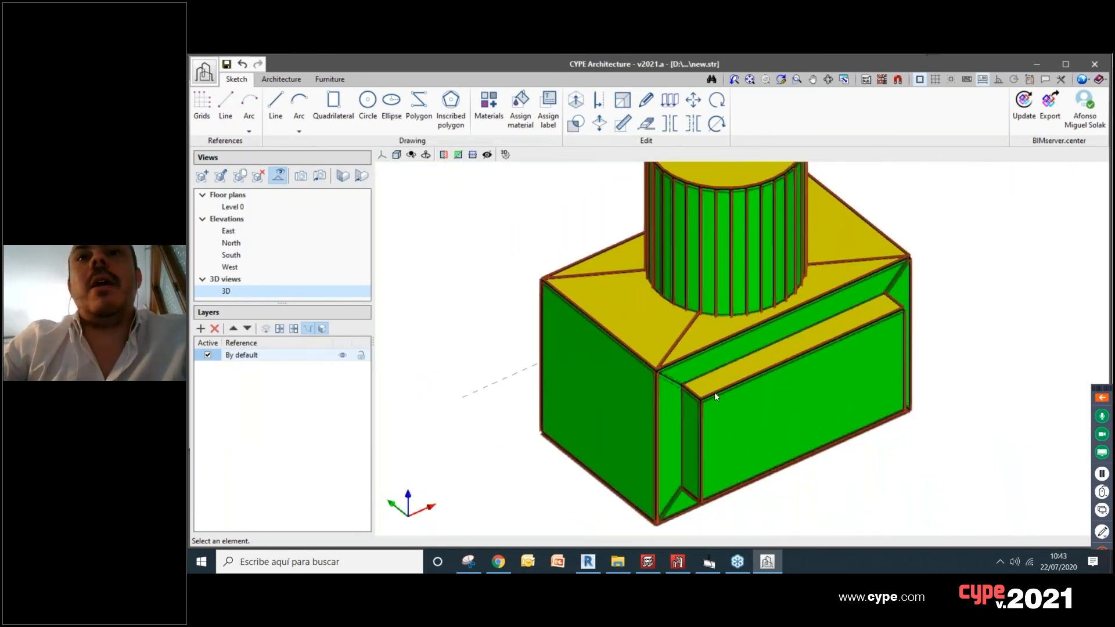
{"action": "left_click", "coordinate": [323, 329]}
{"action": "scroll", "coordinate": [778, 418], "scroll_direction": "up", "scroll_amount": 3}
{"action": "middle_click_drag", "start_coordinate": [779, 418], "coordinate": [766, 391]}
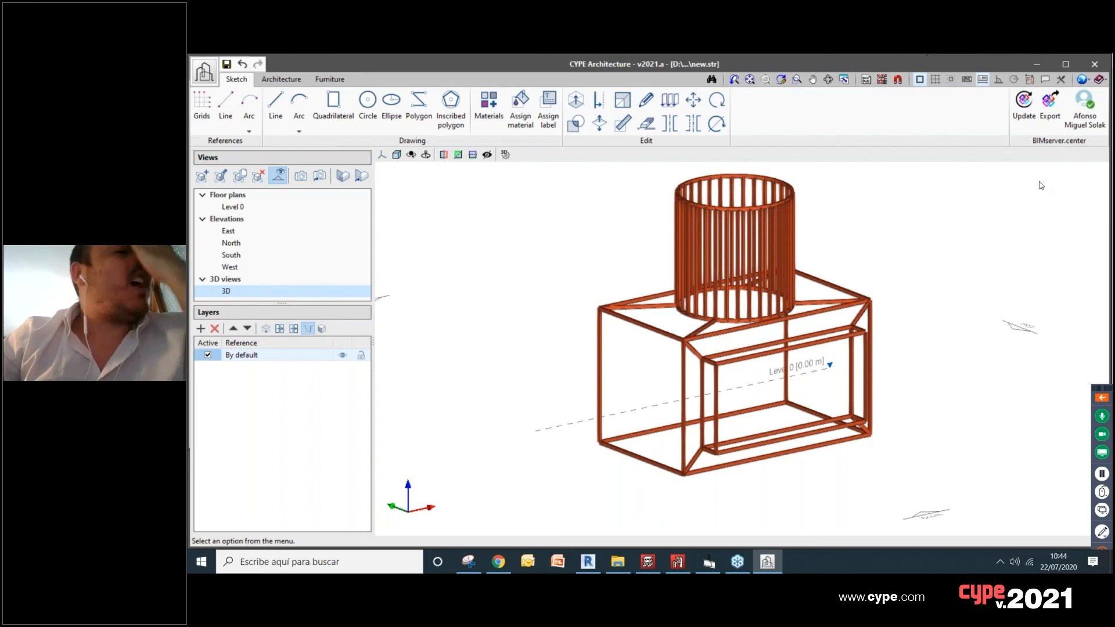
{"action": "scroll", "coordinate": [855, 268], "scroll_direction": "down", "scroll_amount": 2}
{"action": "middle_click_drag", "start_coordinate": [855, 268], "coordinate": [810, 294]}
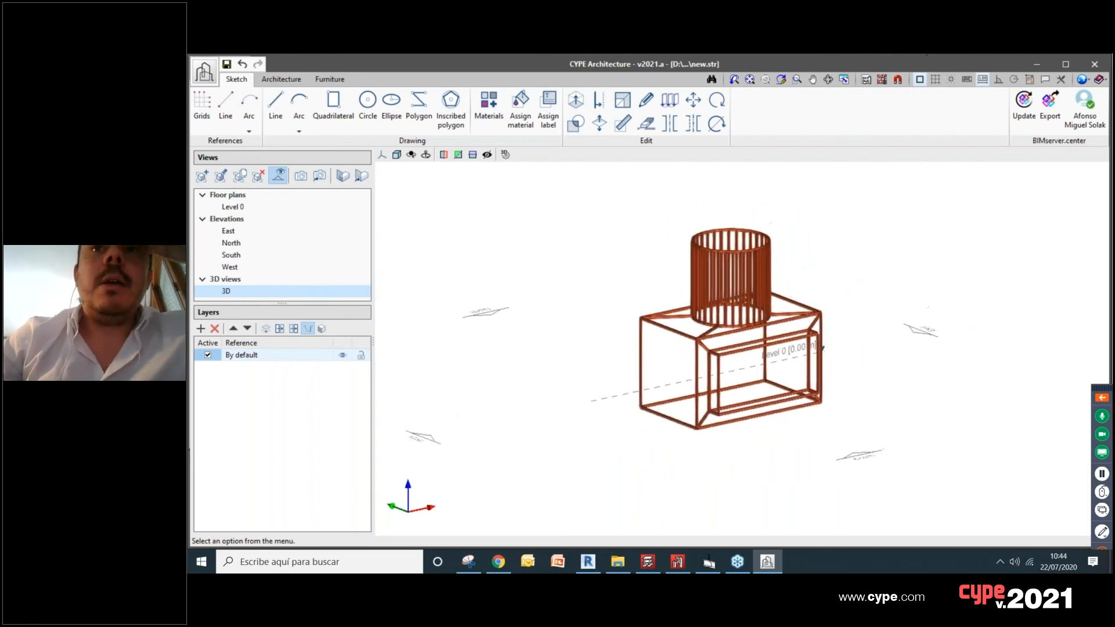
{"action": "scroll", "coordinate": [804, 308], "scroll_direction": "up", "scroll_amount": 1}
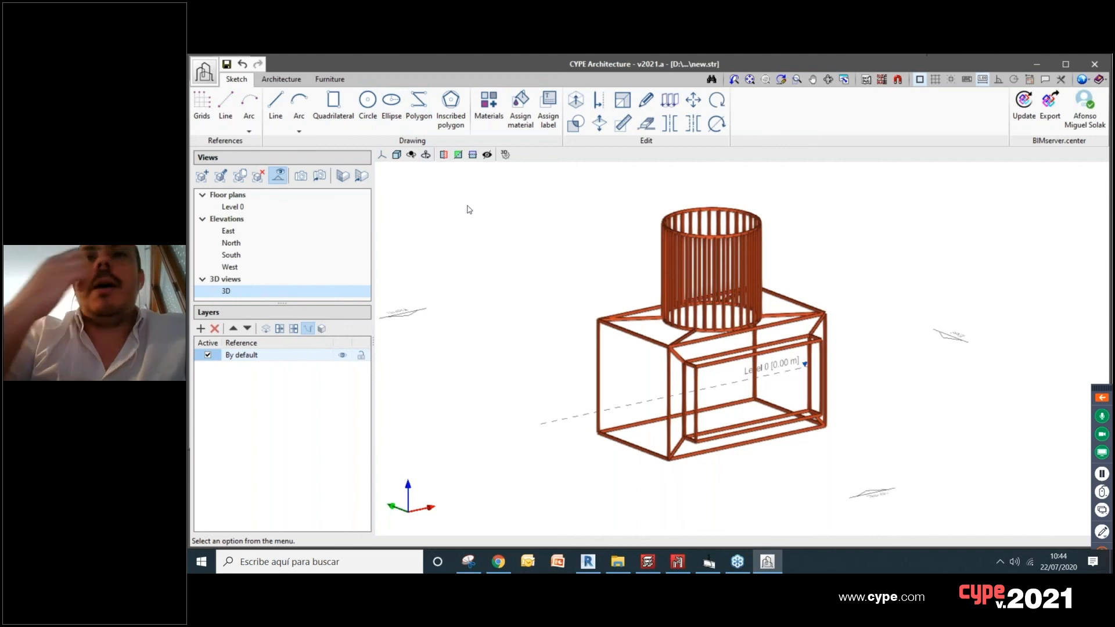
Step: Examine the imported bars in 3D, close up where the cylinder's ring meets the box's top diagonals
{"action": "left_click", "coordinate": [444, 155]}
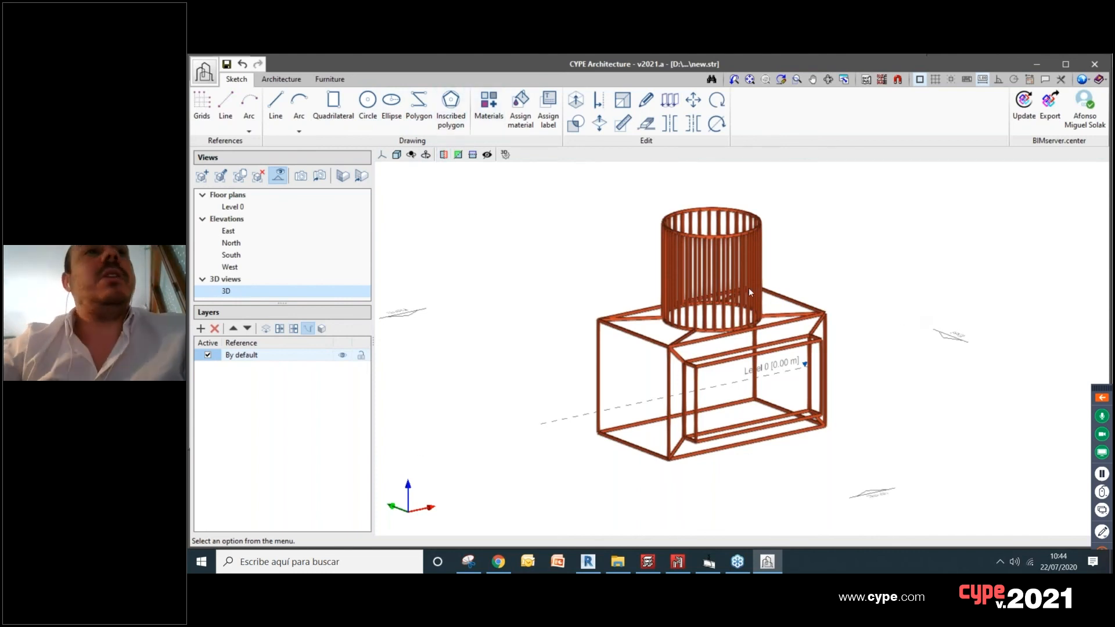
{"action": "scroll", "coordinate": [724, 266], "scroll_direction": "up", "scroll_amount": 2}
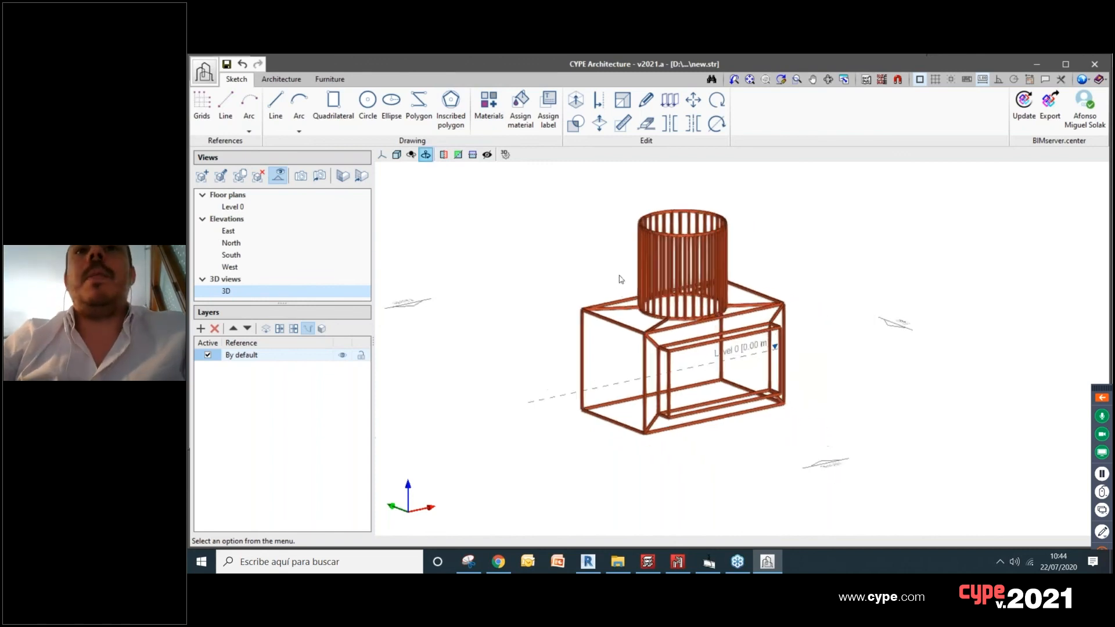
{"action": "scroll", "coordinate": [779, 273], "scroll_direction": "down", "scroll_amount": 2}
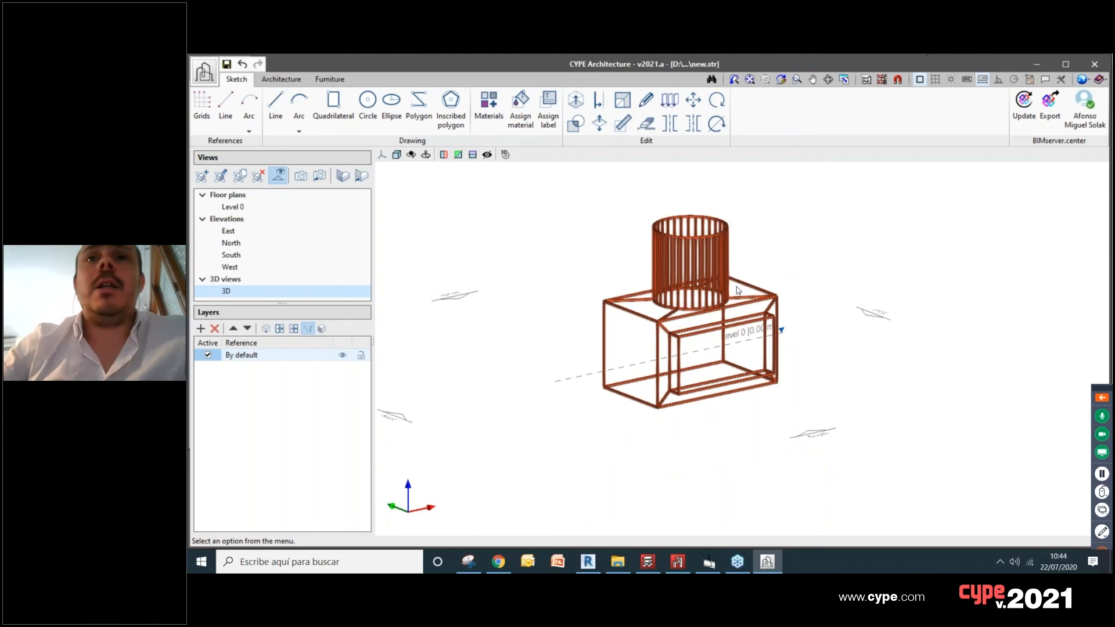
{"action": "scroll", "coordinate": [747, 296], "scroll_direction": "up", "scroll_amount": 3}
{"action": "scroll", "coordinate": [592, 333], "scroll_direction": "up", "scroll_amount": 5}
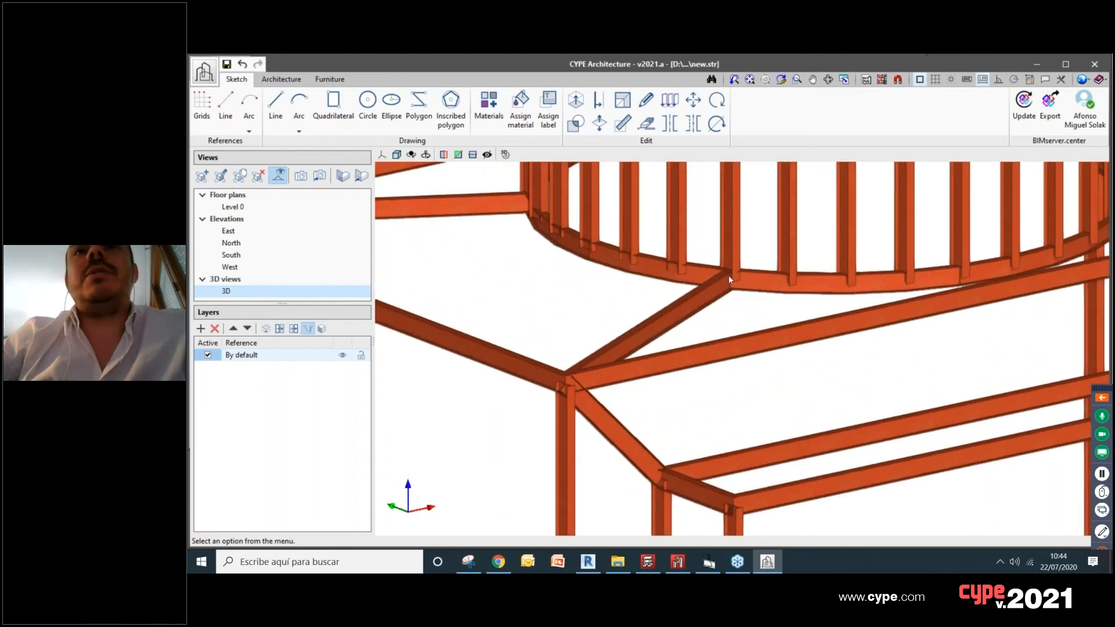
{"action": "scroll", "coordinate": [728, 275], "scroll_direction": "down", "scroll_amount": 2}
{"action": "scroll", "coordinate": [619, 345], "scroll_direction": "down", "scroll_amount": 5}
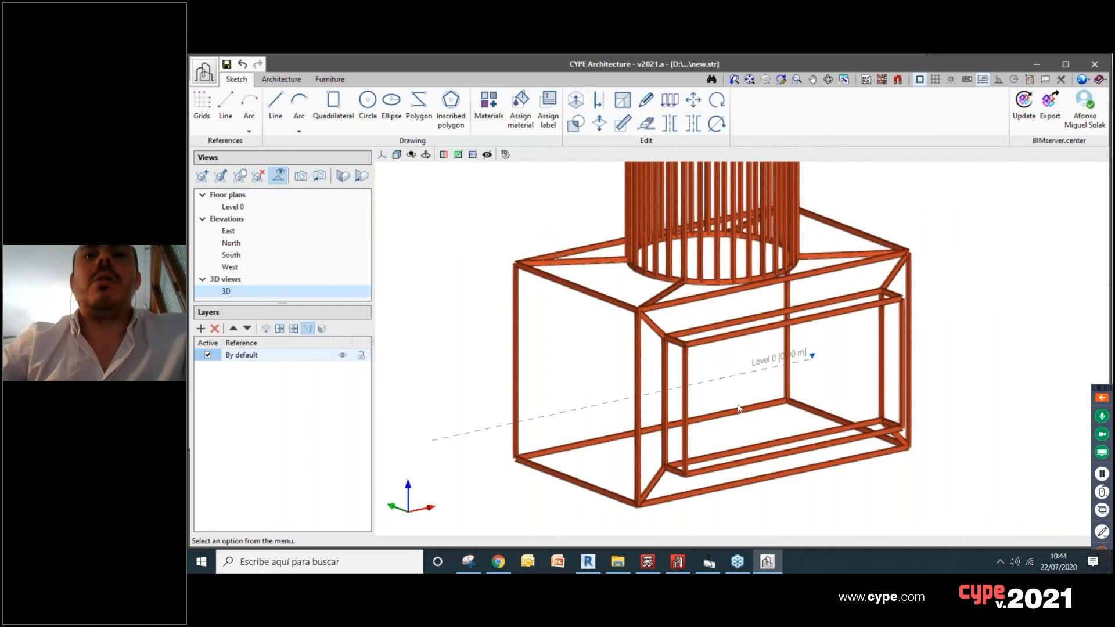
Step: Switch to StruBIM CYPE 3D and view the BIMserver.center options of the bar model
{"action": "mouse_move", "coordinate": [676, 567]}
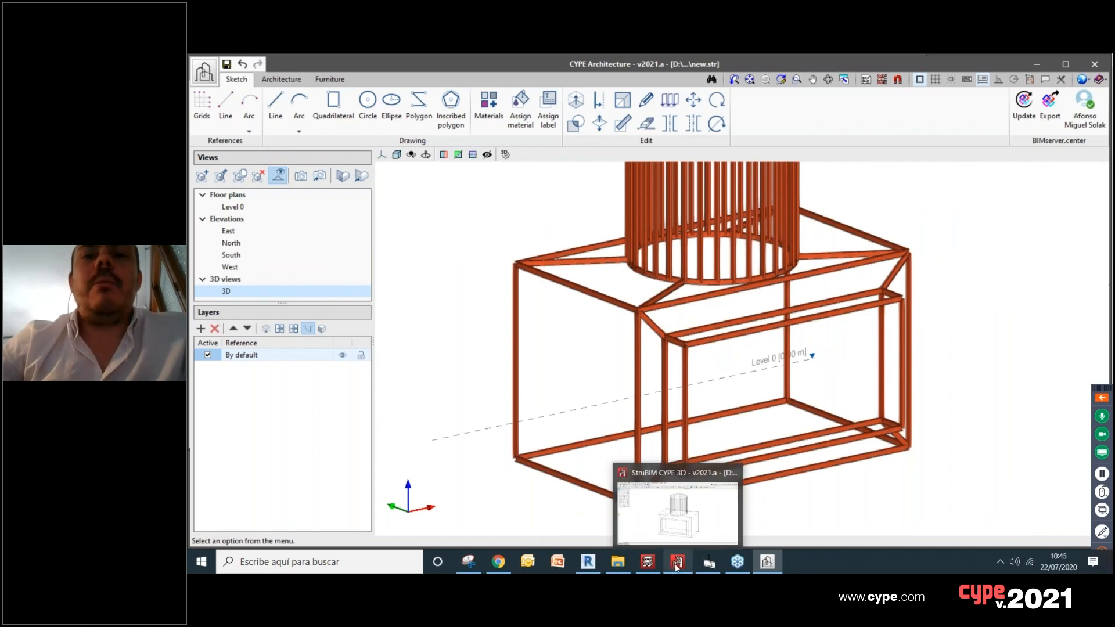
{"action": "left_click", "coordinate": [675, 567]}
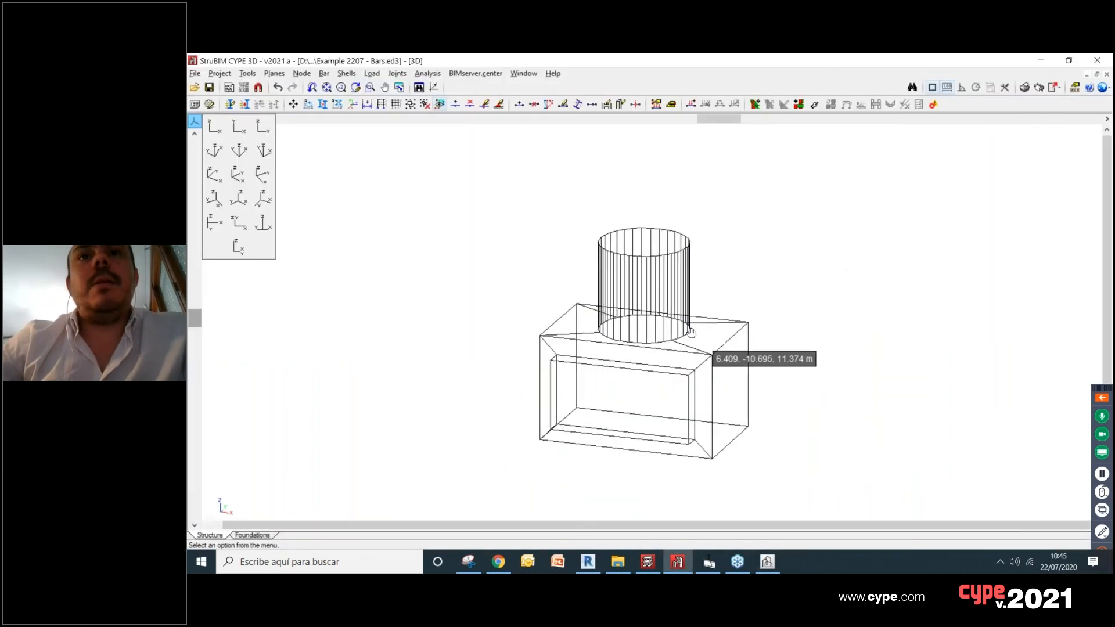
{"action": "left_click", "coordinate": [493, 75]}
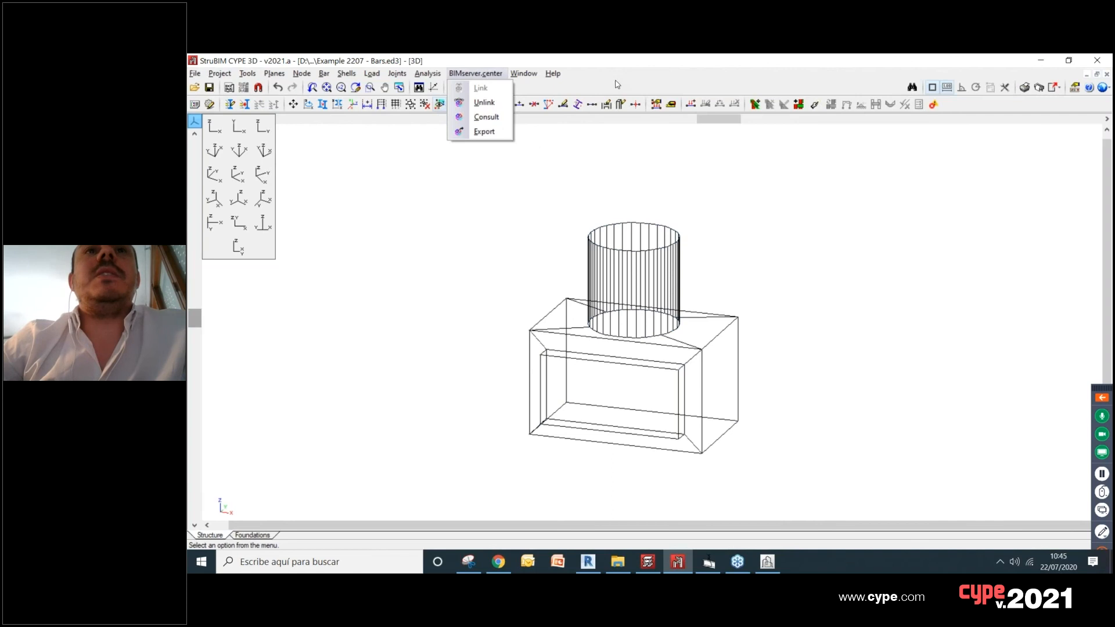
Step: Switch to StruBIM Steel and create a new project with the file name Example 2207
{"action": "left_click", "coordinate": [711, 569]}
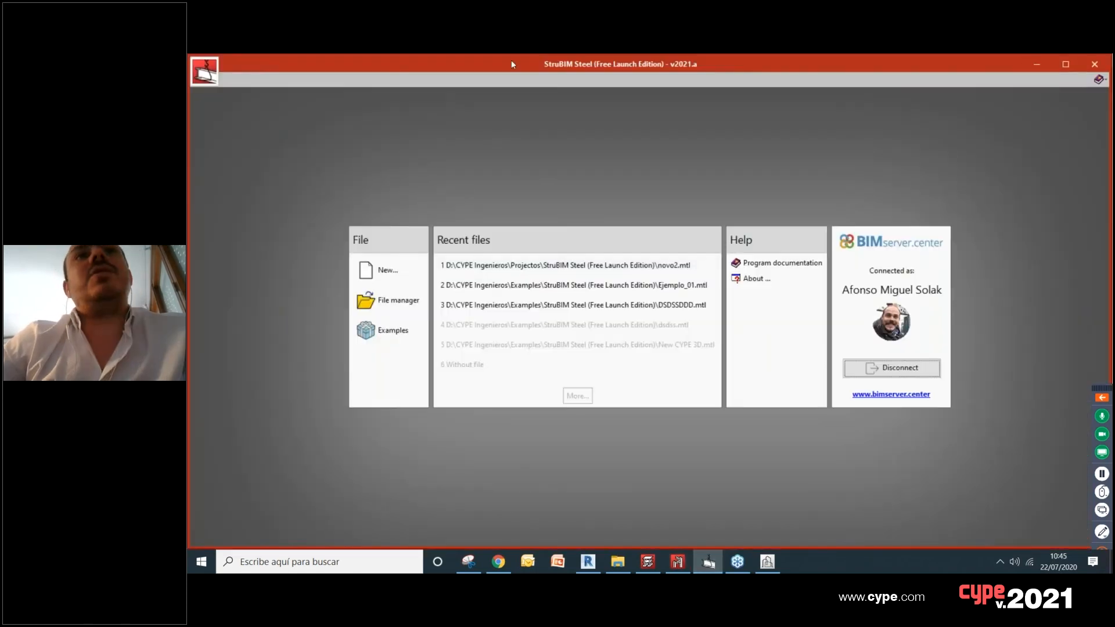
{"action": "left_click", "coordinate": [387, 270]}
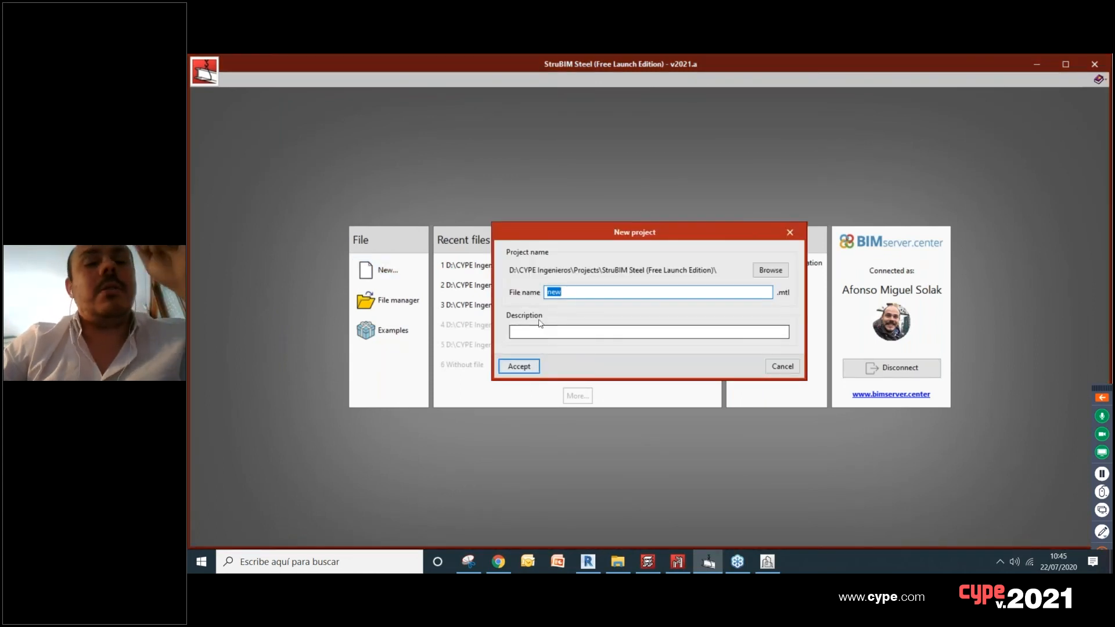
{"action": "type", "text": "Example 2207"}
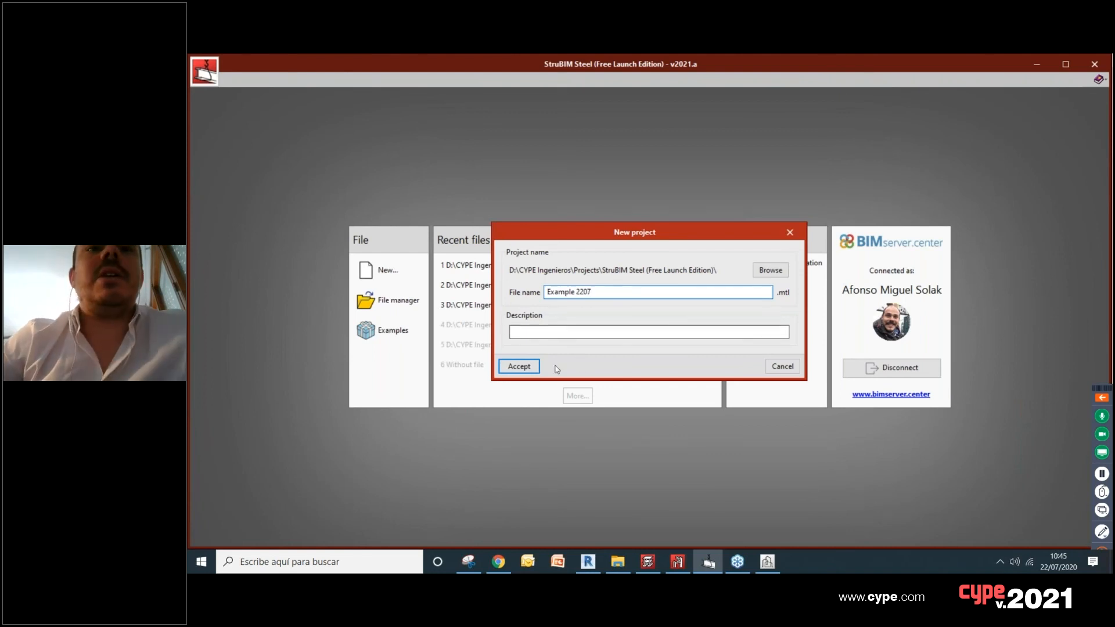
{"action": "left_click", "coordinate": [509, 372]}
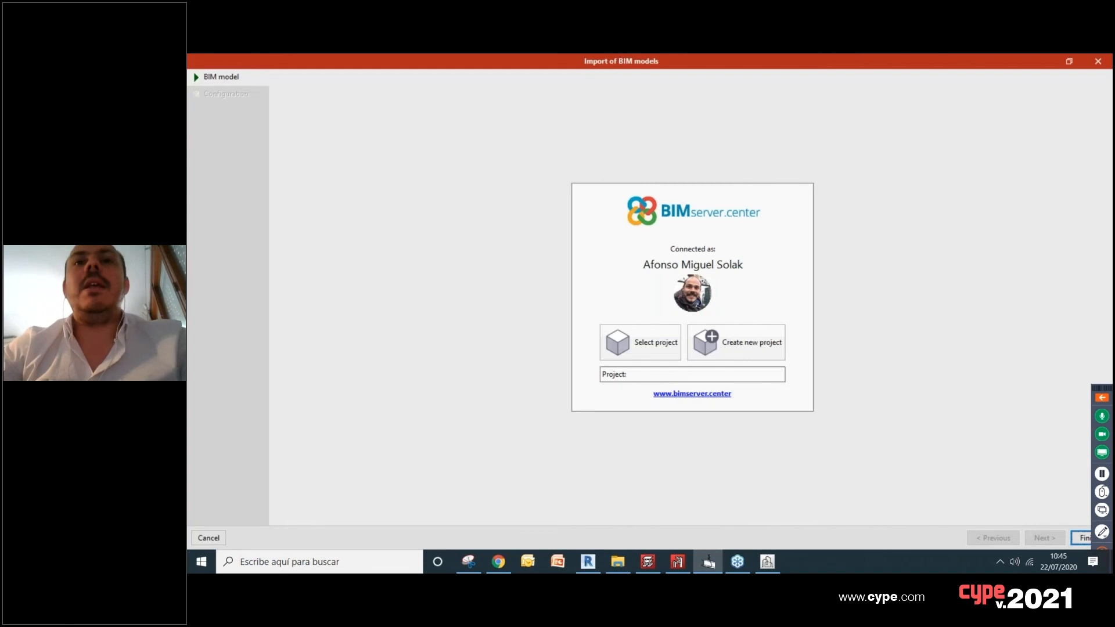
Step: Link the project to Example 2207 on BIMserver.center and include the StruBIM CYPE 3D Structure and CYPE Architecture Volume models
{"action": "left_click", "coordinate": [630, 340]}
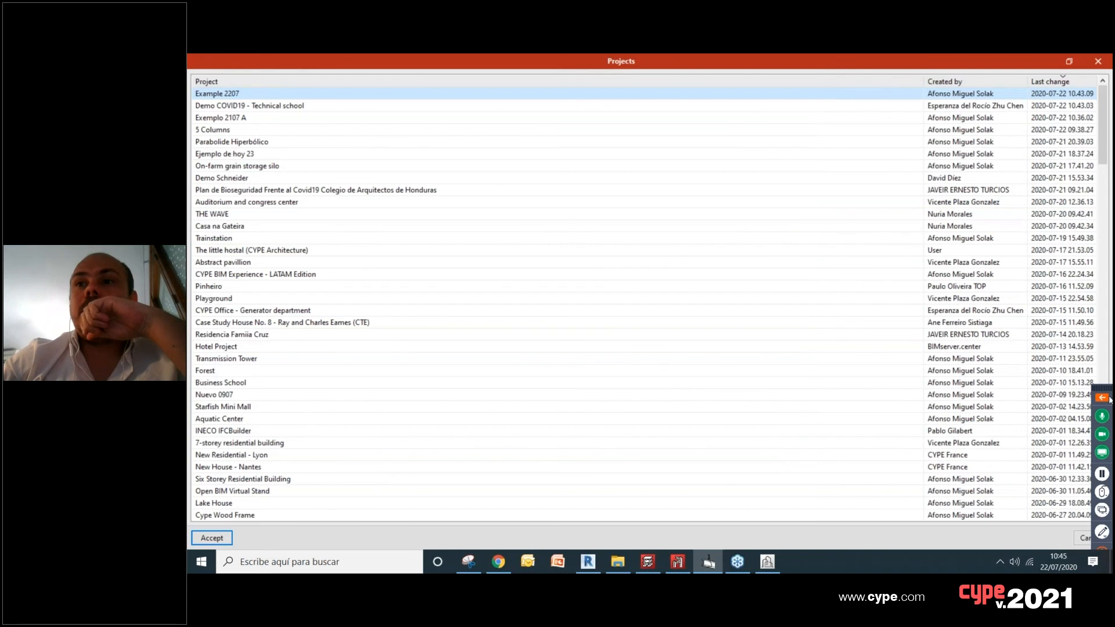
{"action": "left_click", "coordinate": [1102, 398]}
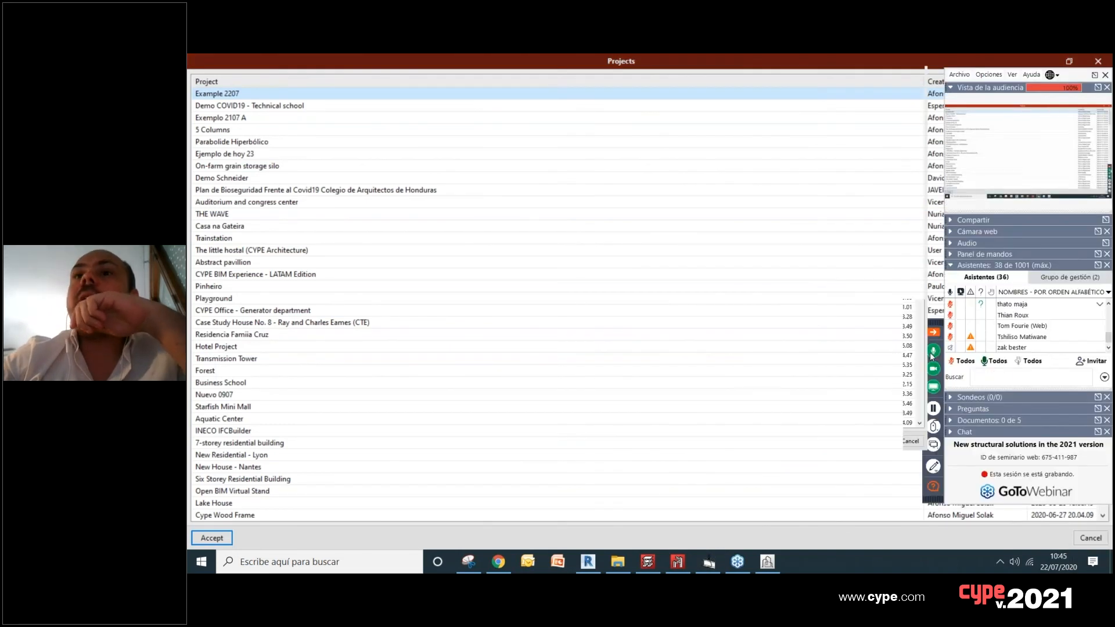
{"action": "left_click", "coordinate": [934, 332]}
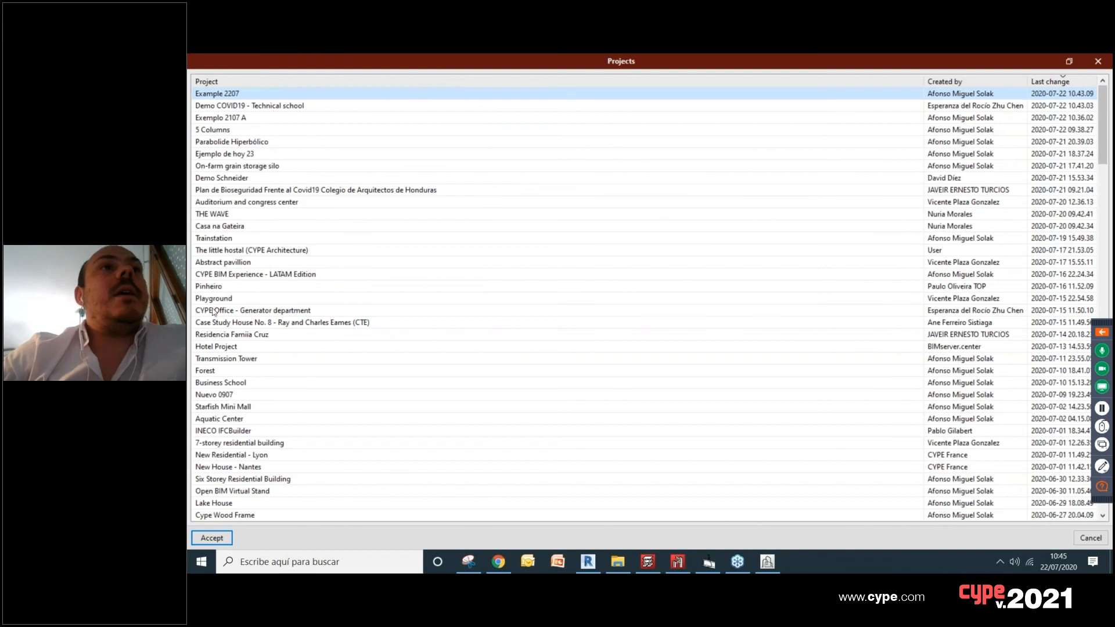
{"action": "left_click", "coordinate": [201, 539]}
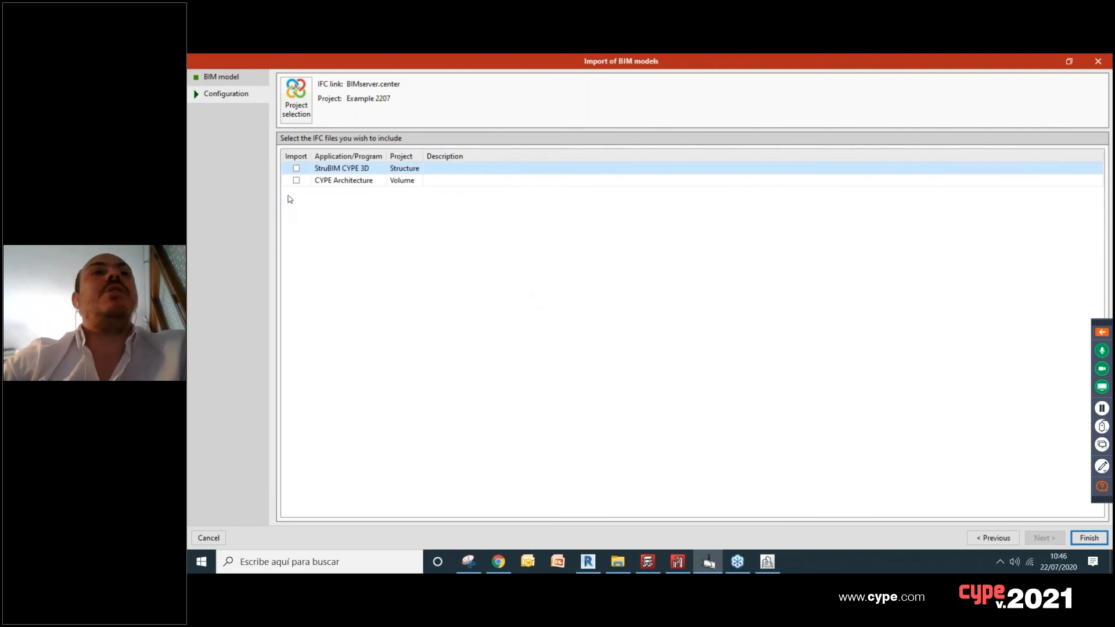
{"action": "left_click", "coordinate": [296, 180]}
{"action": "left_click", "coordinate": [296, 168]}
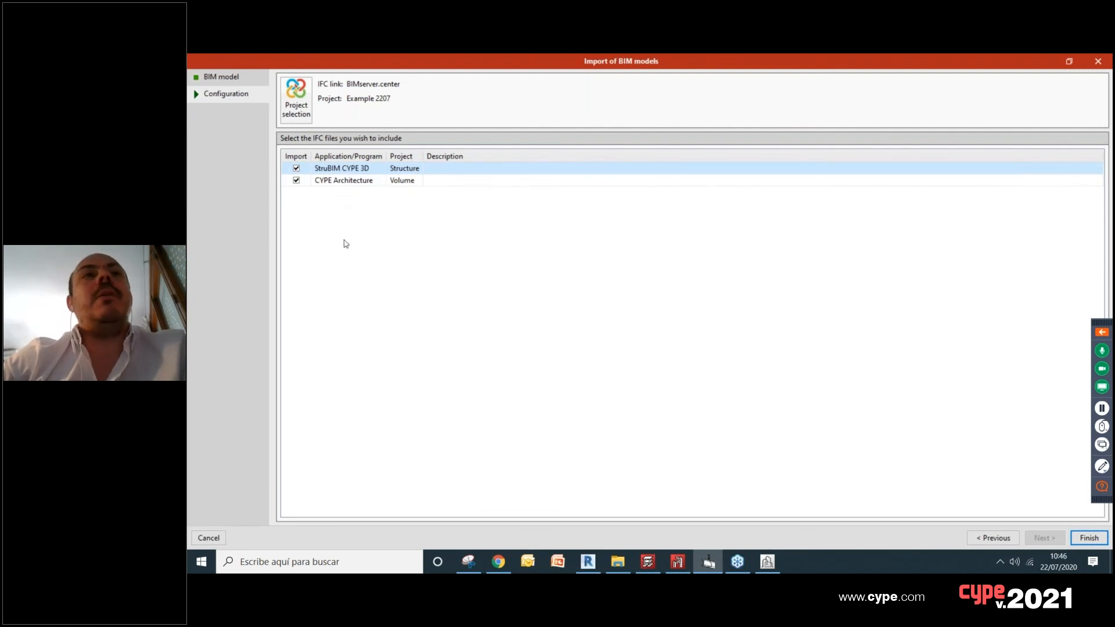
{"action": "left_click", "coordinate": [1089, 538]}
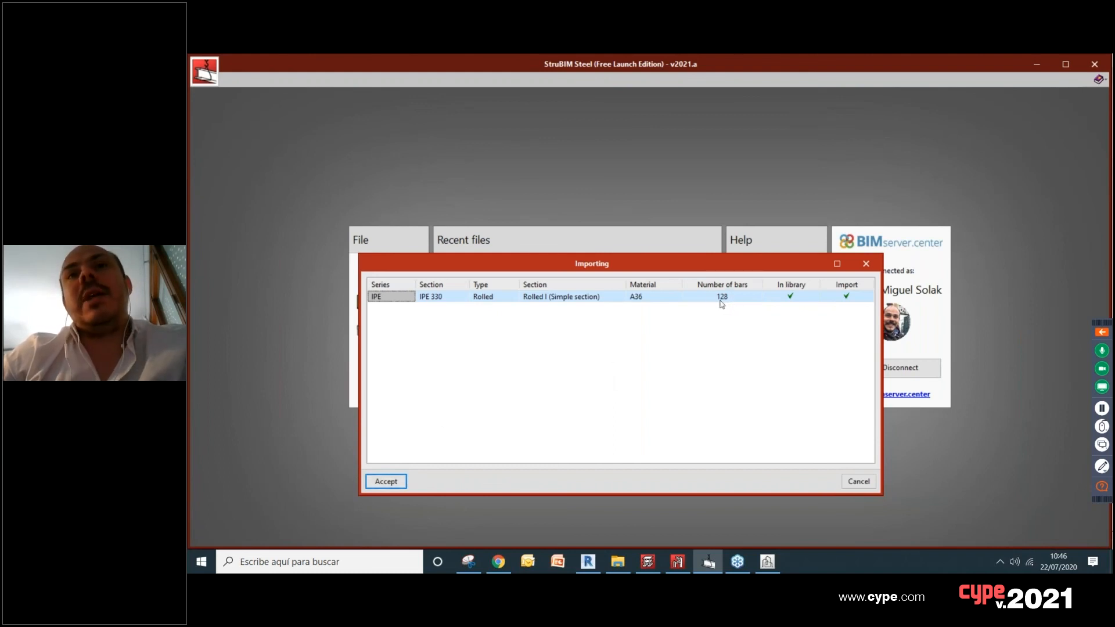
Step: Check the structure in StruBIM CYPE 3D and CYPE Architecture, and accept the IPE 330 A36 bar import in StruBIM Steel
{"action": "left_click", "coordinate": [678, 561]}
{"action": "scroll", "coordinate": [645, 339], "scroll_direction": "down", "scroll_amount": 2}
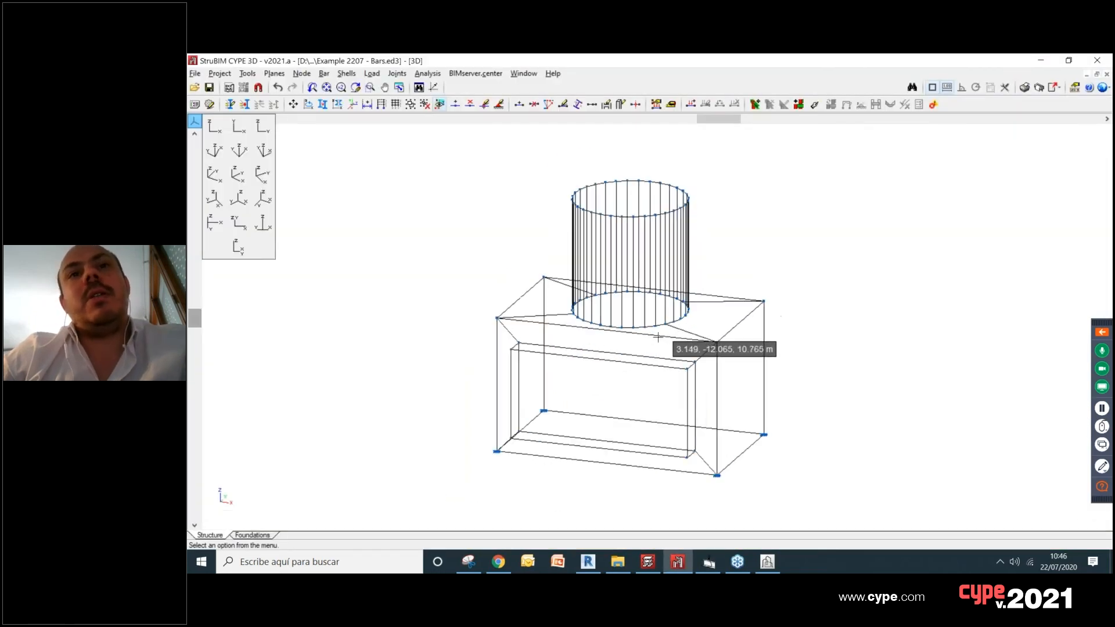
{"action": "left_click", "coordinate": [767, 562]}
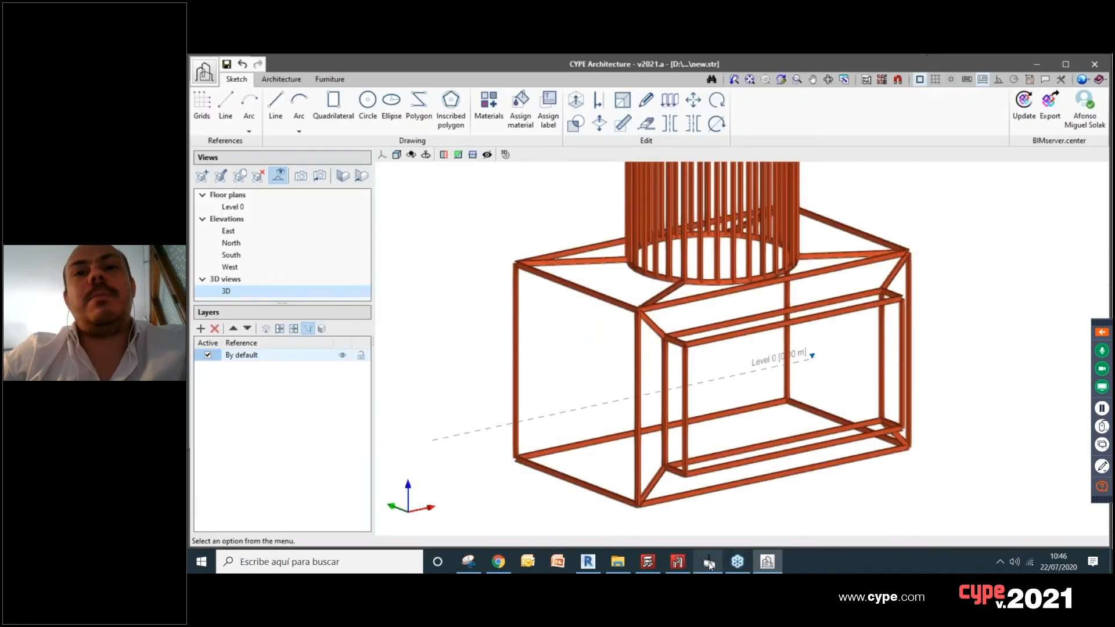
{"action": "left_click", "coordinate": [708, 562]}
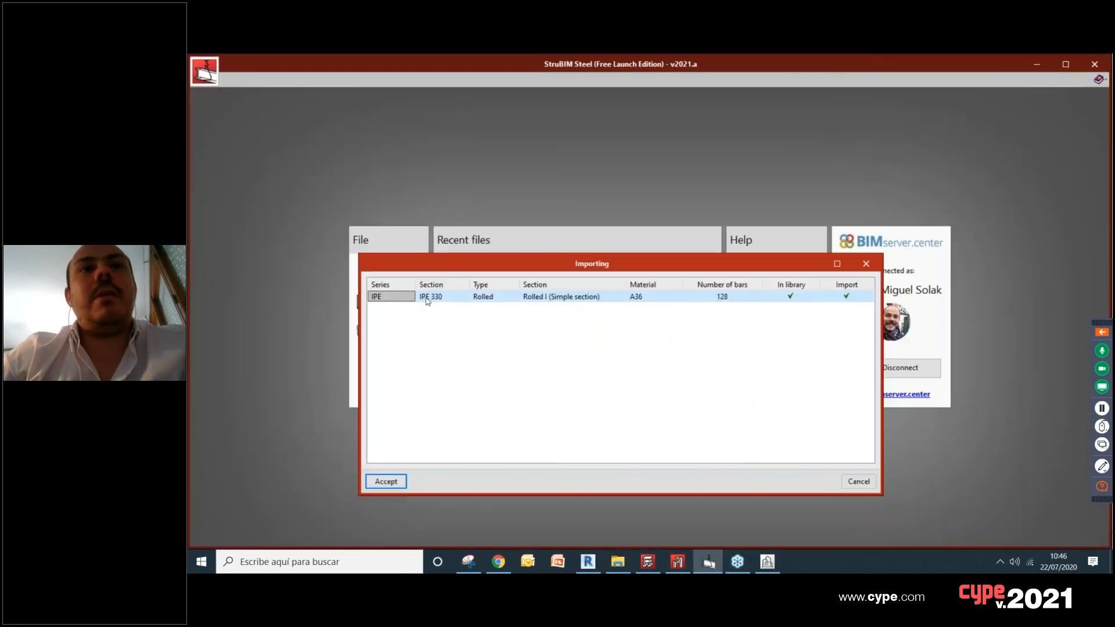
{"action": "left_click", "coordinate": [397, 483]}
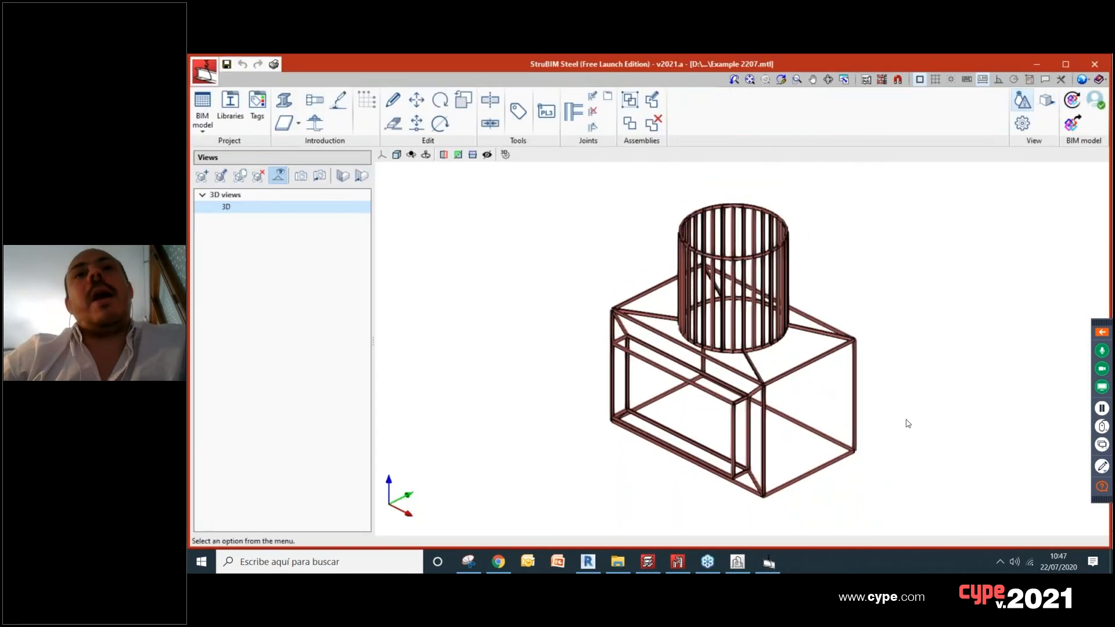
Step: Delete the bottom bar on the short open side of the box frame
{"action": "scroll", "coordinate": [924, 400], "scroll_direction": "up", "scroll_amount": 3}
{"action": "scroll", "coordinate": [611, 340], "scroll_direction": "down", "scroll_amount": 3}
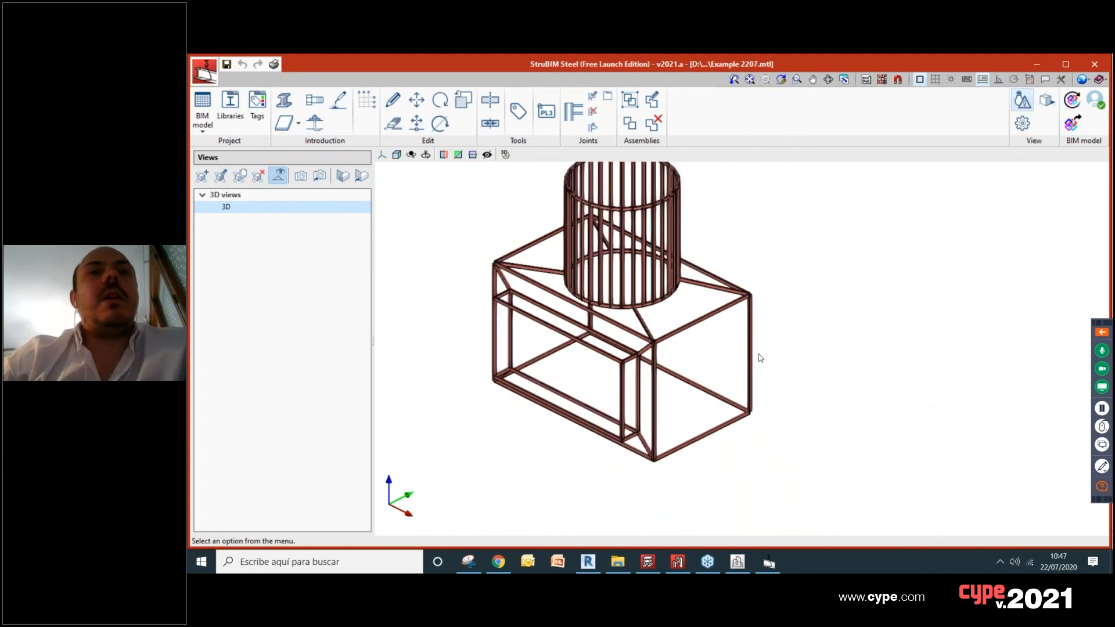
{"action": "scroll", "coordinate": [731, 359], "scroll_direction": "up", "scroll_amount": 1}
{"action": "scroll", "coordinate": [704, 413], "scroll_direction": "up", "scroll_amount": 1}
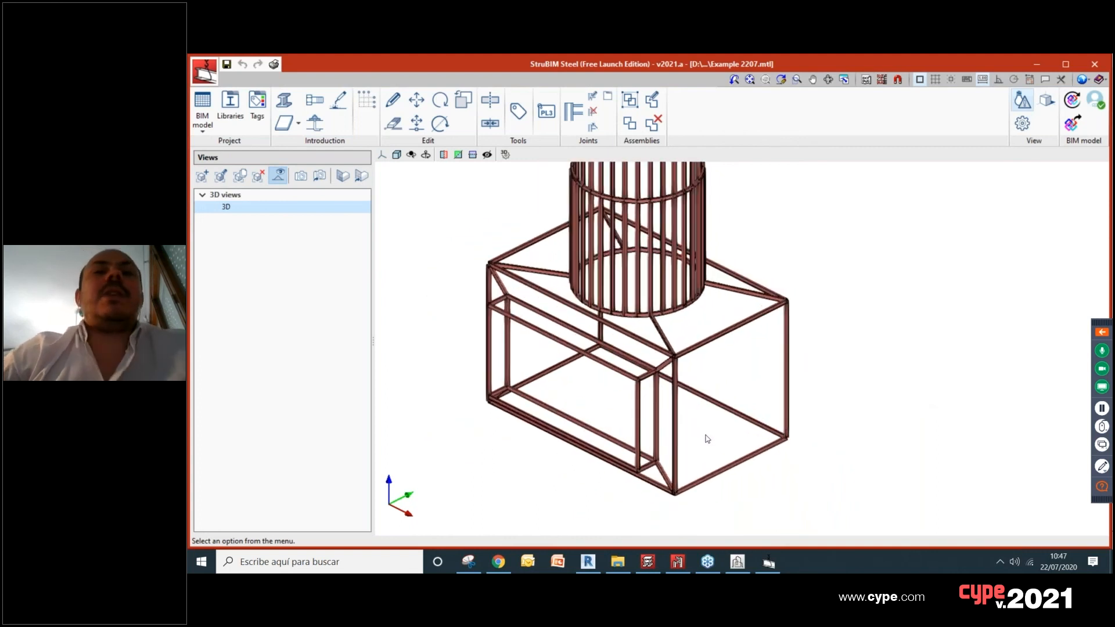
{"action": "middle_click_drag", "start_coordinate": [707, 439], "coordinate": [750, 377]}
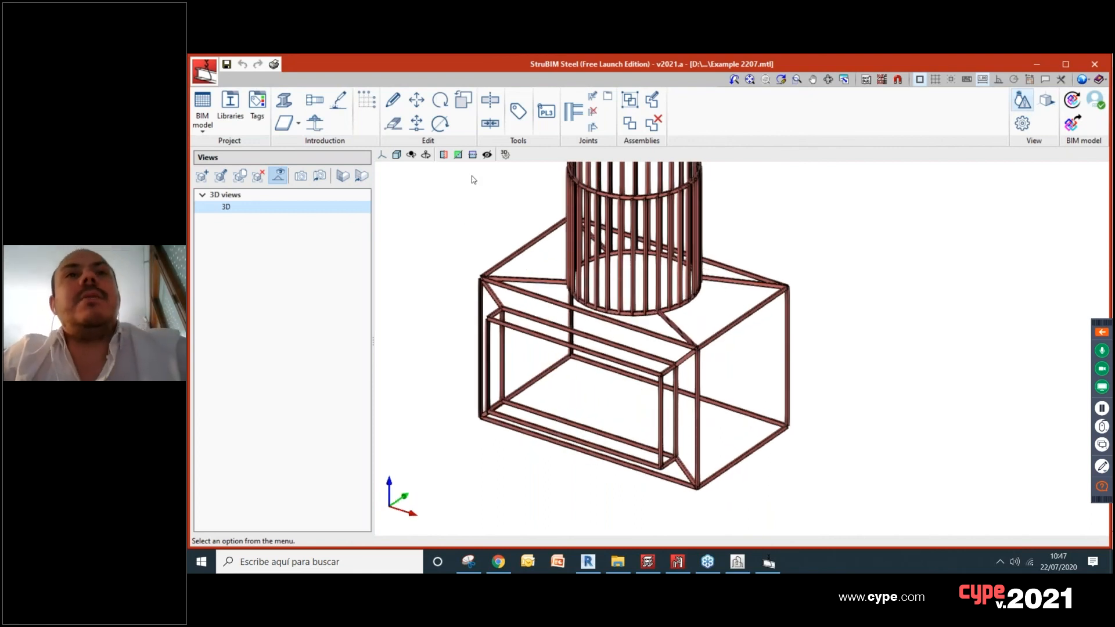
{"action": "left_click", "coordinate": [393, 123]}
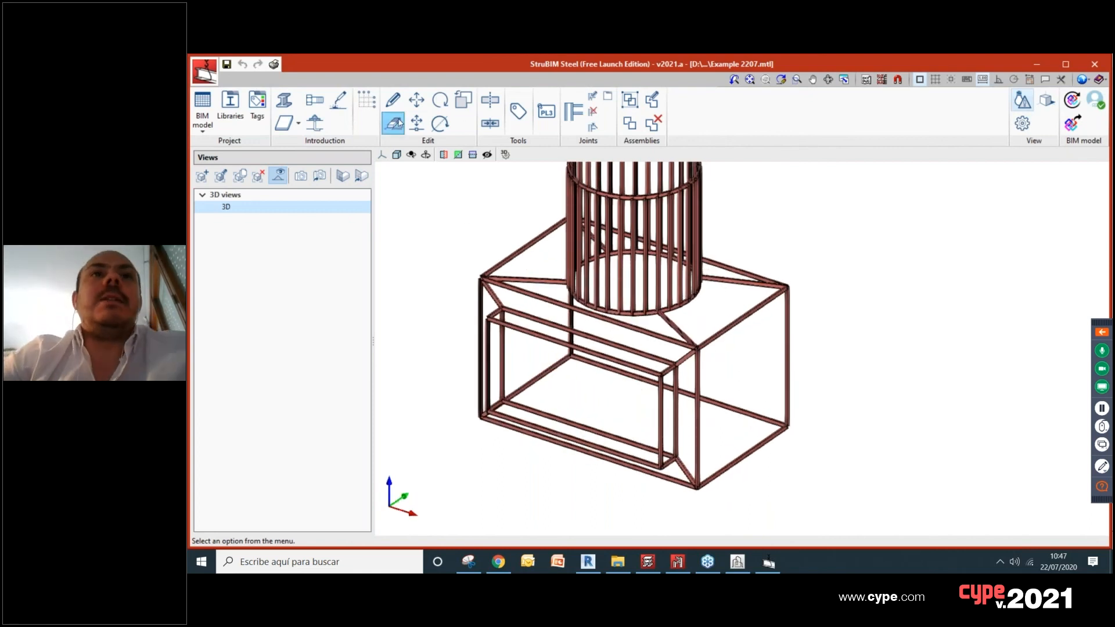
{"action": "left_click", "coordinate": [746, 462]}
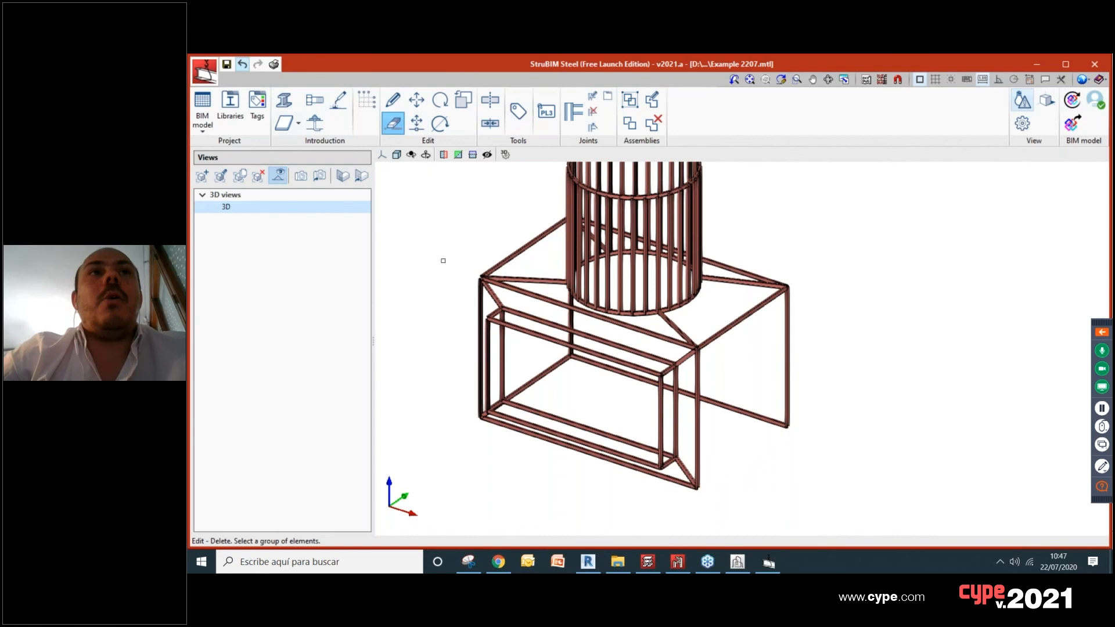
Step: Draw three freestanding rolled S 275 JR bars beside the open side of the box frame
{"action": "left_click", "coordinate": [284, 100]}
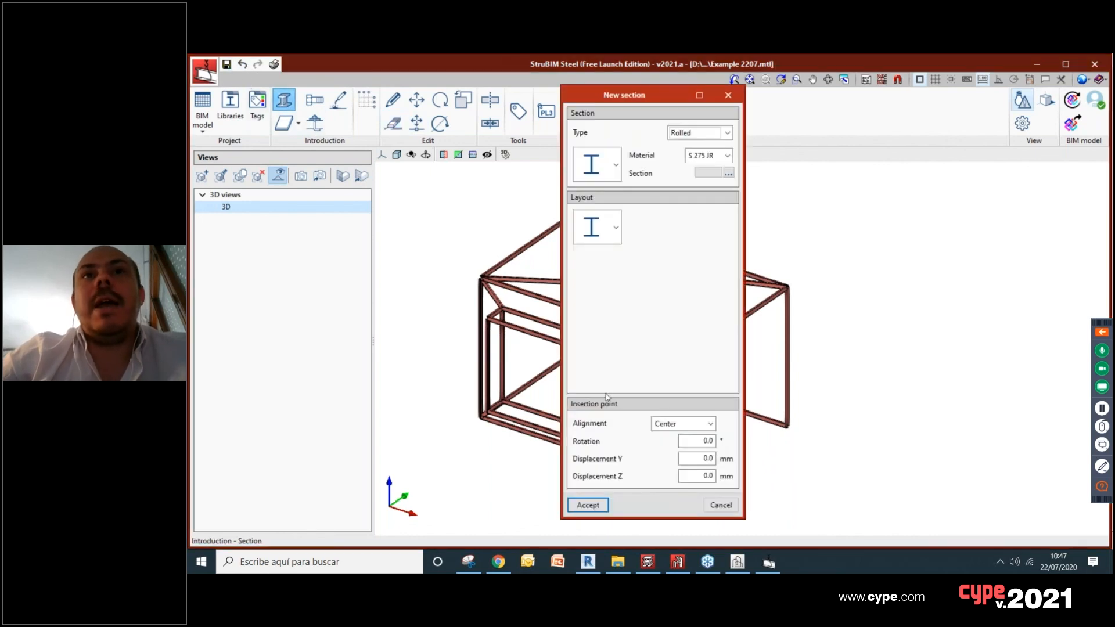
{"action": "left_click", "coordinate": [616, 164]}
{"action": "left_click", "coordinate": [656, 144]}
{"action": "left_click", "coordinate": [702, 155]}
{"action": "left_click", "coordinate": [702, 155]}
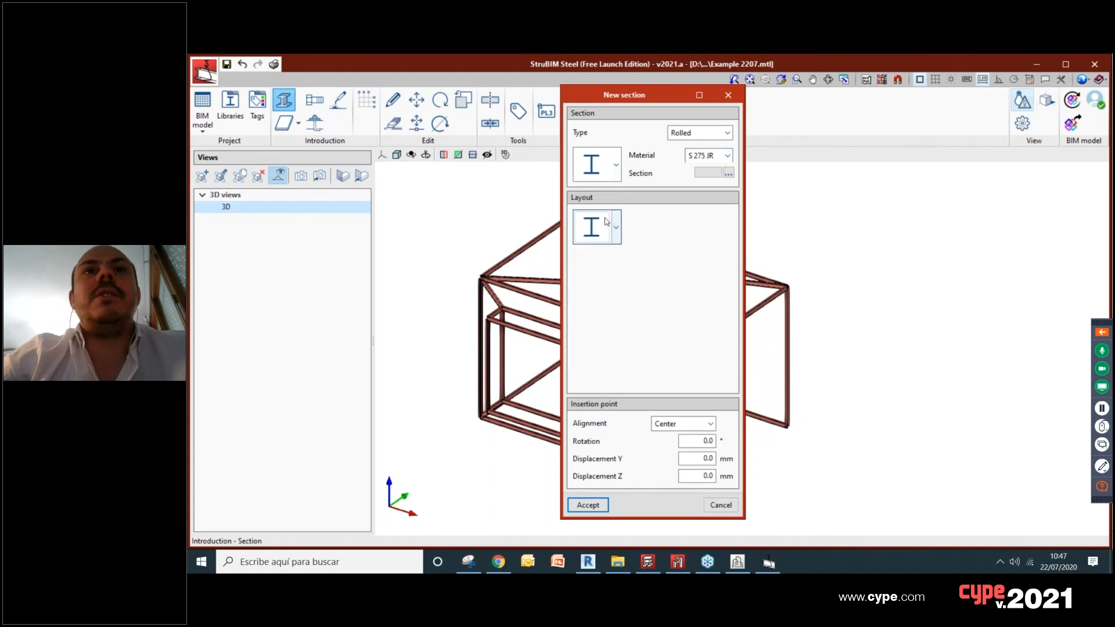
{"action": "left_click", "coordinate": [588, 504]}
{"action": "left_click", "coordinate": [752, 467]}
{"action": "left_click", "coordinate": [752, 467]}
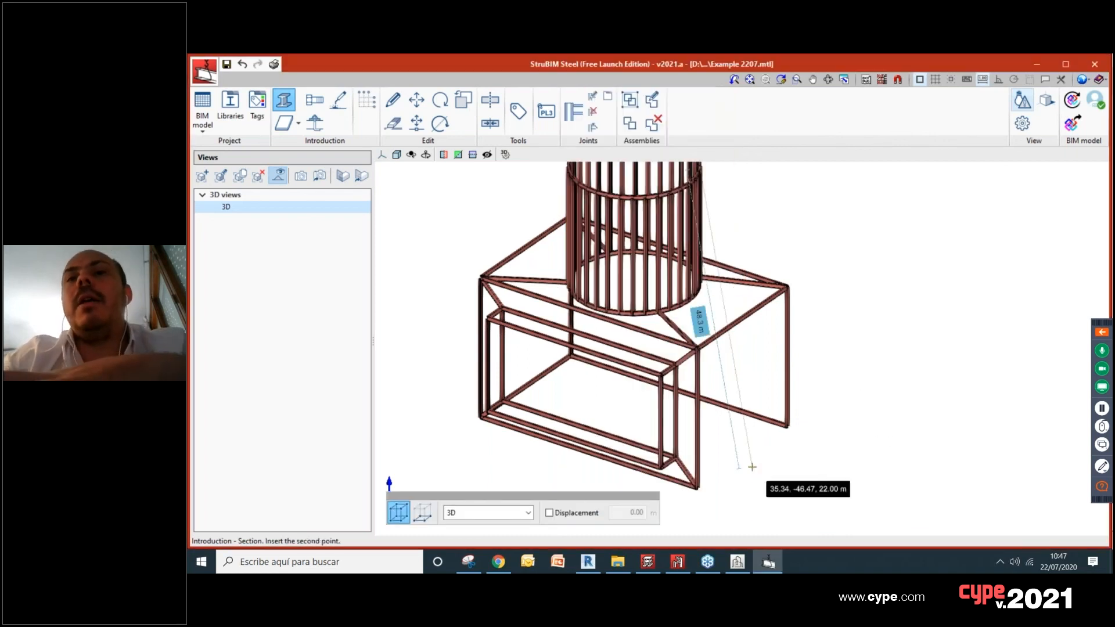
{"action": "left_click", "coordinate": [872, 452]}
{"action": "left_click", "coordinate": [903, 357]}
{"action": "left_click", "coordinate": [855, 424]}
{"action": "left_click", "coordinate": [946, 429]}
{"action": "left_click", "coordinate": [854, 340]}
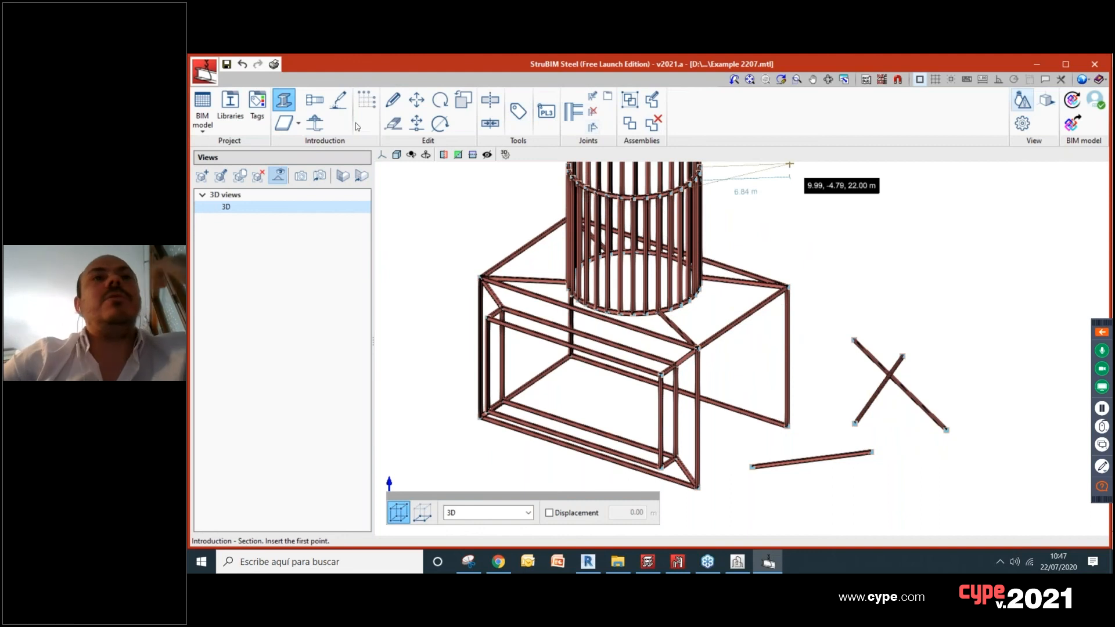
Step: Delete the three freestanding bars beside the box frame
{"action": "left_click", "coordinate": [392, 123]}
{"action": "mouse_move", "coordinate": [949, 461]}
{"action": "left_mouse_down"}
{"action": "mouse_move", "coordinate": [854, 322]}
{"action": "mouse_move", "coordinate": [849, 331]}
{"action": "left_mouse_up"}
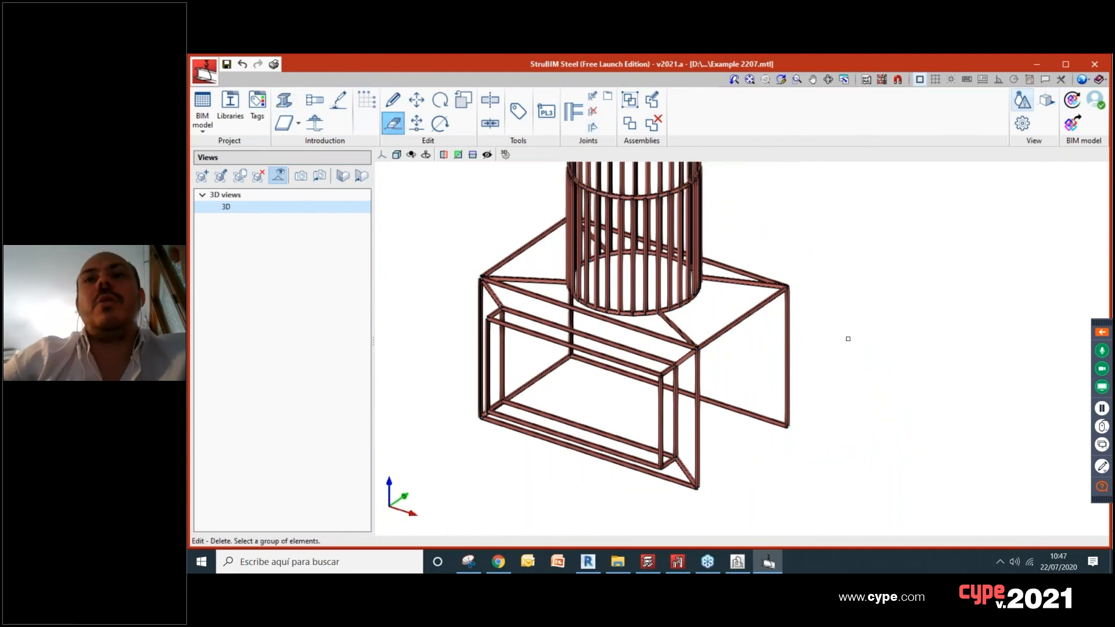
Step: Examine the box frame from several sides and inspect the bars meeting at one of its upper corners
{"action": "scroll", "coordinate": [792, 451], "scroll_direction": "up", "scroll_amount": 2}
{"action": "middle_click_drag", "start_coordinate": [792, 450], "coordinate": [830, 452]}
{"action": "scroll", "coordinate": [822, 424], "scroll_direction": "down", "scroll_amount": 2}
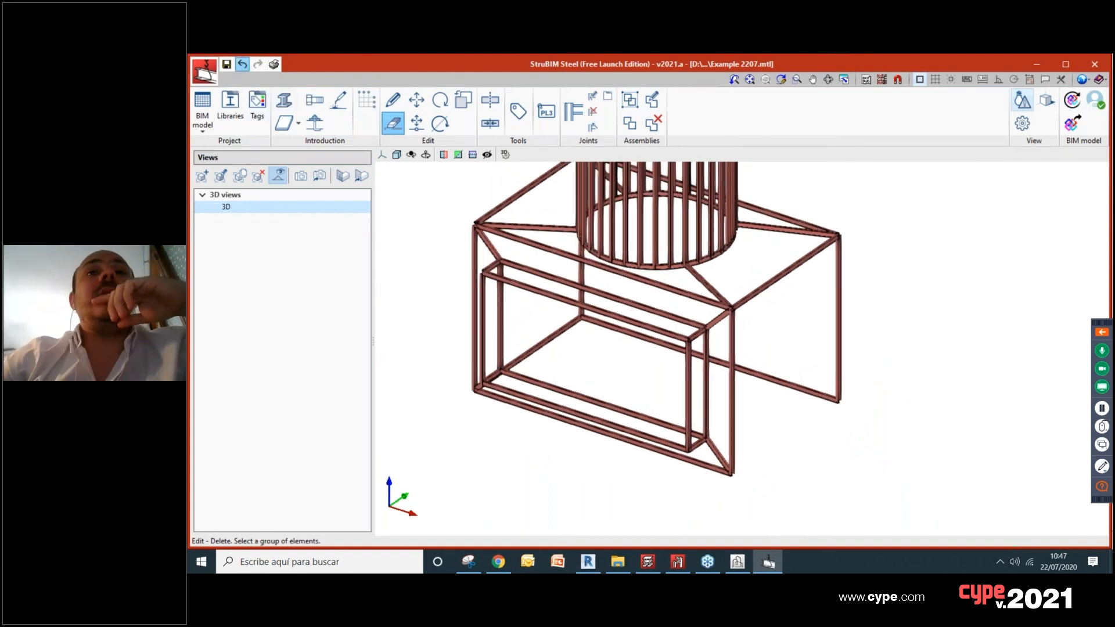
{"action": "scroll", "coordinate": [776, 349], "scroll_direction": "up", "scroll_amount": 3}
{"action": "middle_click_drag", "start_coordinate": [775, 349], "coordinate": [858, 402]}
{"action": "scroll", "coordinate": [814, 347], "scroll_direction": "up", "scroll_amount": 4}
{"action": "middle_click_drag", "start_coordinate": [814, 347], "coordinate": [982, 356], "text": "shift"}
{"action": "scroll", "coordinate": [976, 353], "scroll_direction": "down", "scroll_amount": 4}
{"action": "scroll", "coordinate": [569, 334], "scroll_direction": "up", "scroll_amount": 3}
{"action": "scroll", "coordinate": [618, 349], "scroll_direction": "down", "scroll_amount": 3}
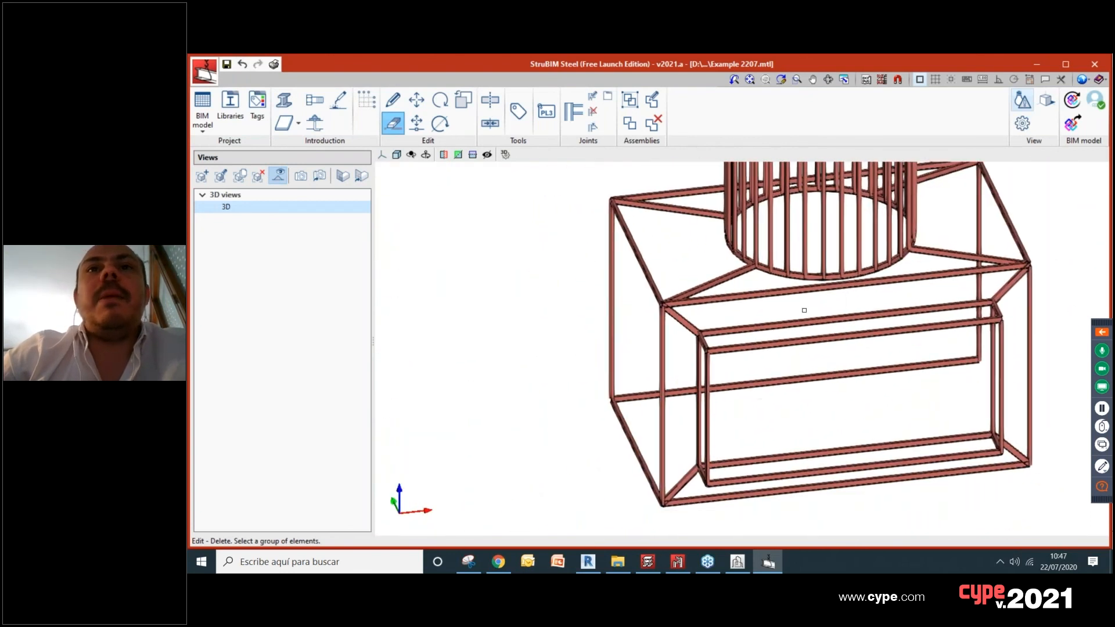
{"action": "middle_click_drag", "start_coordinate": [618, 349], "coordinate": [645, 331], "text": "shift"}
{"action": "scroll", "coordinate": [645, 331], "scroll_direction": "up", "scroll_amount": 3}
{"action": "scroll", "coordinate": [620, 353], "scroll_direction": "up", "scroll_amount": 3}
{"action": "middle_click_drag", "start_coordinate": [594, 302], "coordinate": [627, 350]}
{"action": "scroll", "coordinate": [627, 350], "scroll_direction": "up", "scroll_amount": 3}
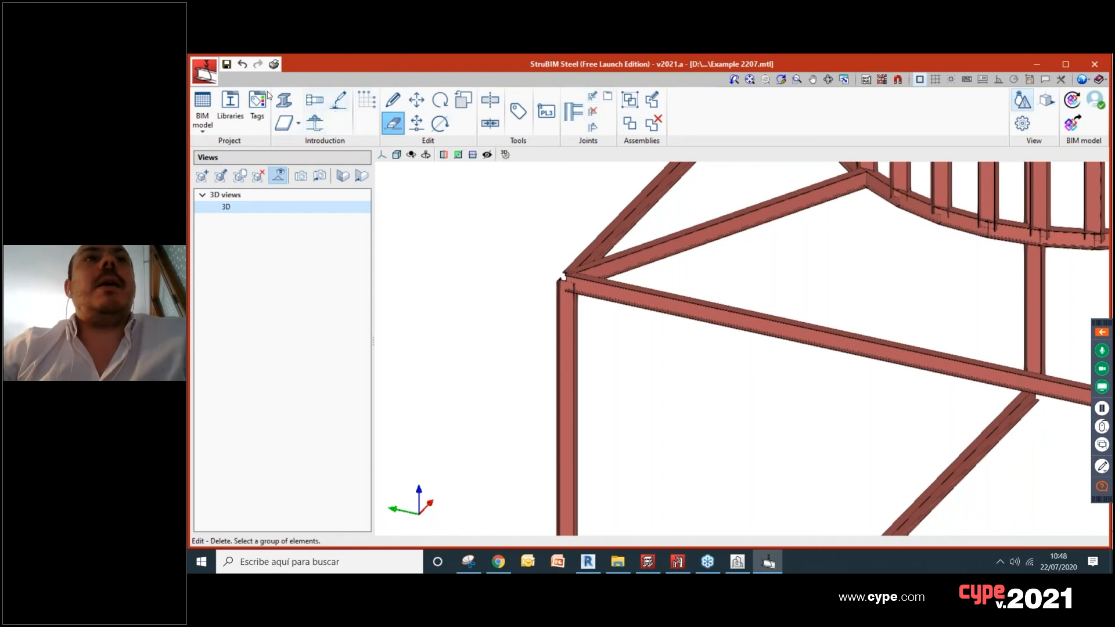
Step: Review the bolt, nut and locknut settings for a new bolt and close them without creating one
{"action": "left_click", "coordinate": [314, 100]}
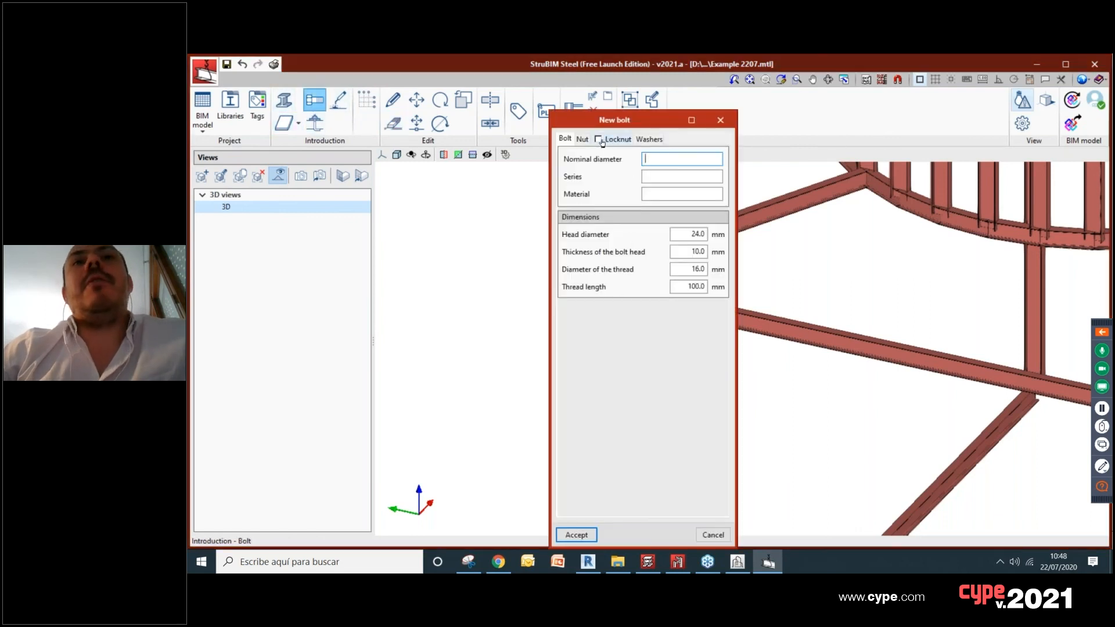
{"action": "left_click", "coordinate": [582, 139]}
{"action": "left_click", "coordinate": [618, 140]}
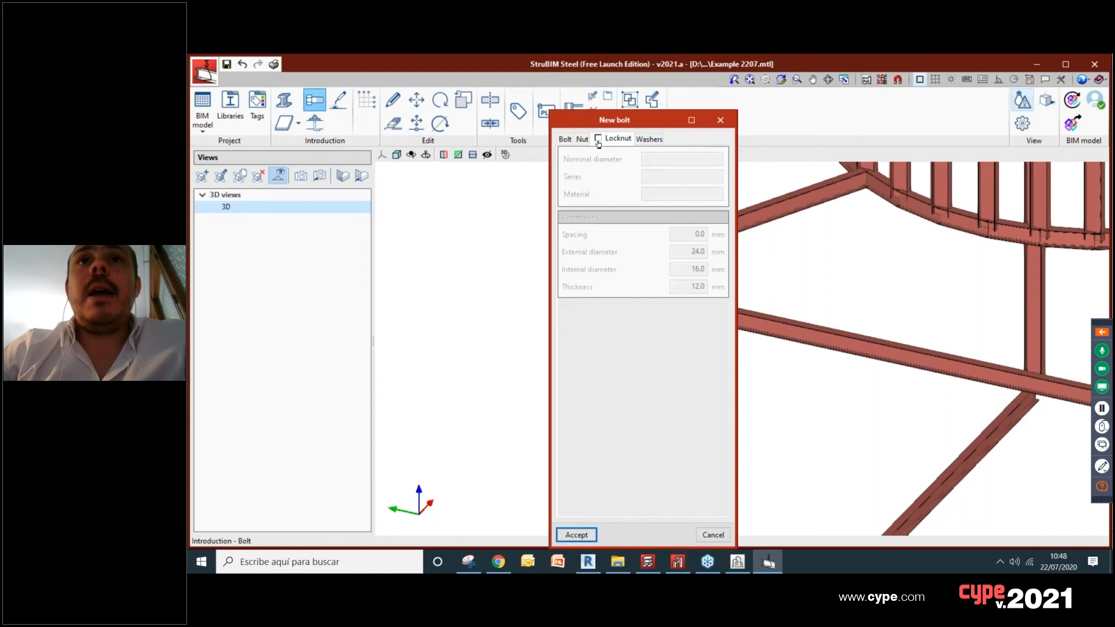
{"action": "left_click", "coordinate": [566, 139]}
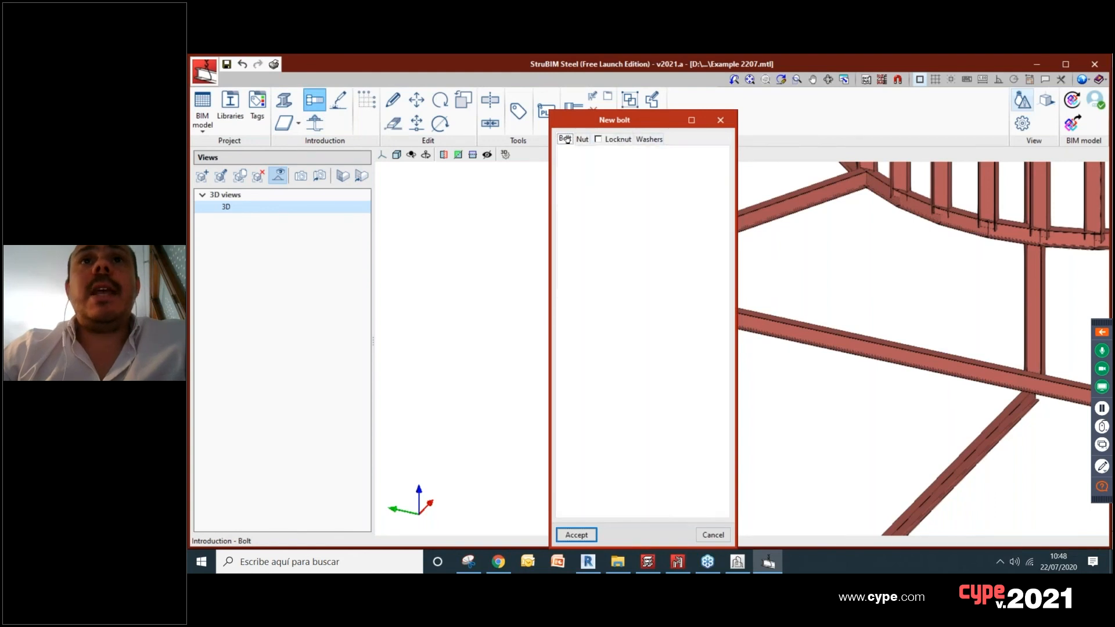
{"action": "left_click", "coordinate": [720, 120]}
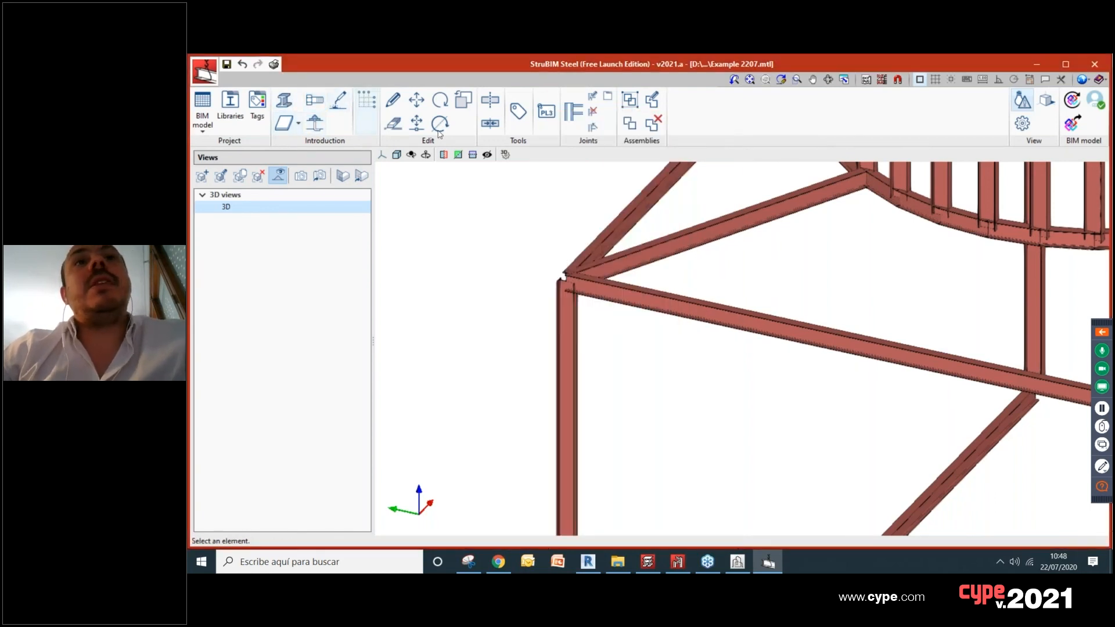
Step: Open the available joint connections and preview the types from Main section to diagonal section up to End plate splice
{"action": "left_click", "coordinate": [581, 114]}
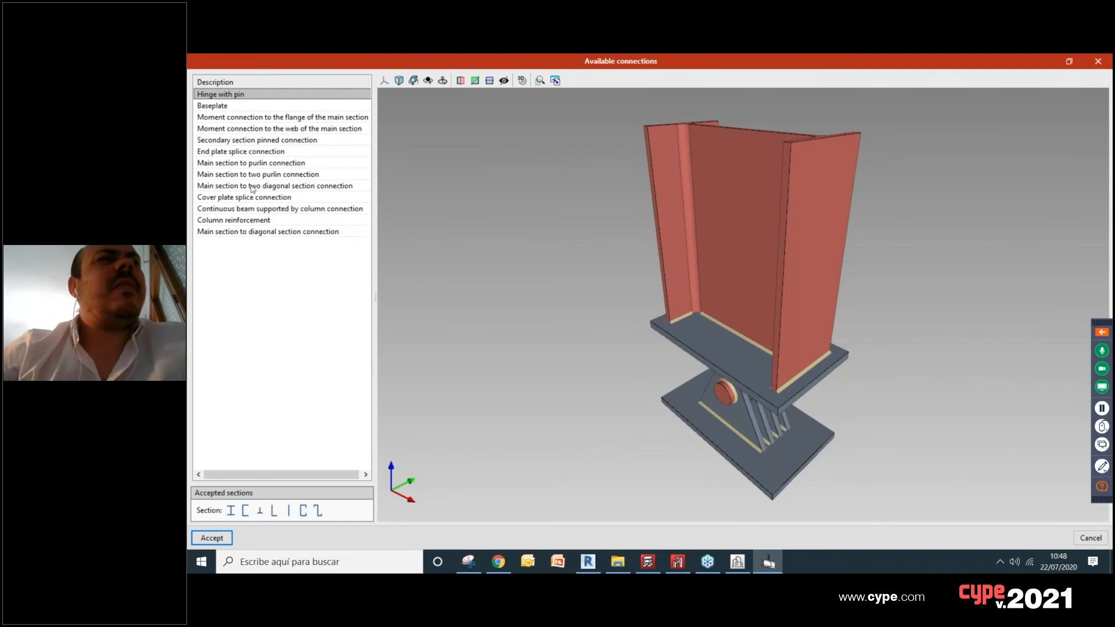
{"action": "left_click", "coordinate": [257, 233]}
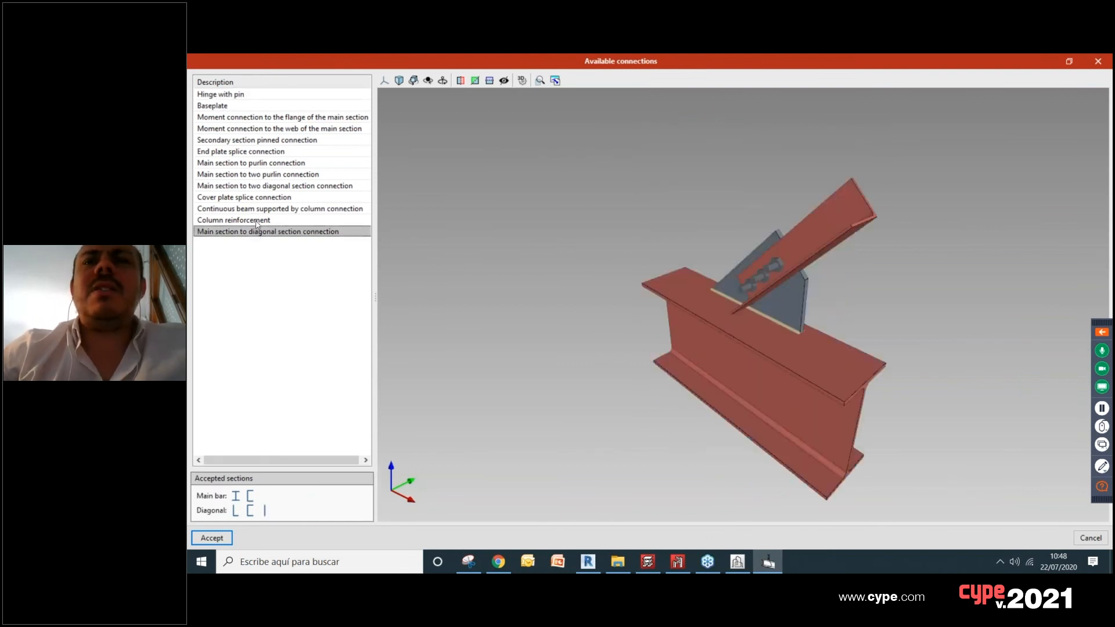
{"action": "left_click", "coordinate": [258, 220]}
{"action": "left_click", "coordinate": [258, 209]}
{"action": "left_click", "coordinate": [259, 196]}
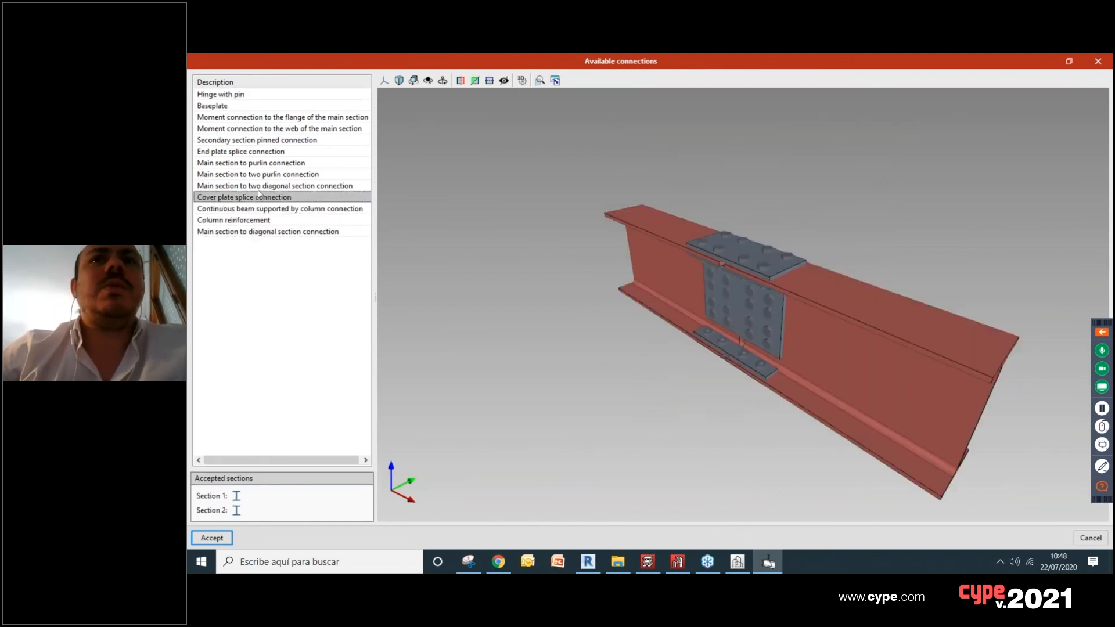
{"action": "left_click", "coordinate": [261, 186]}
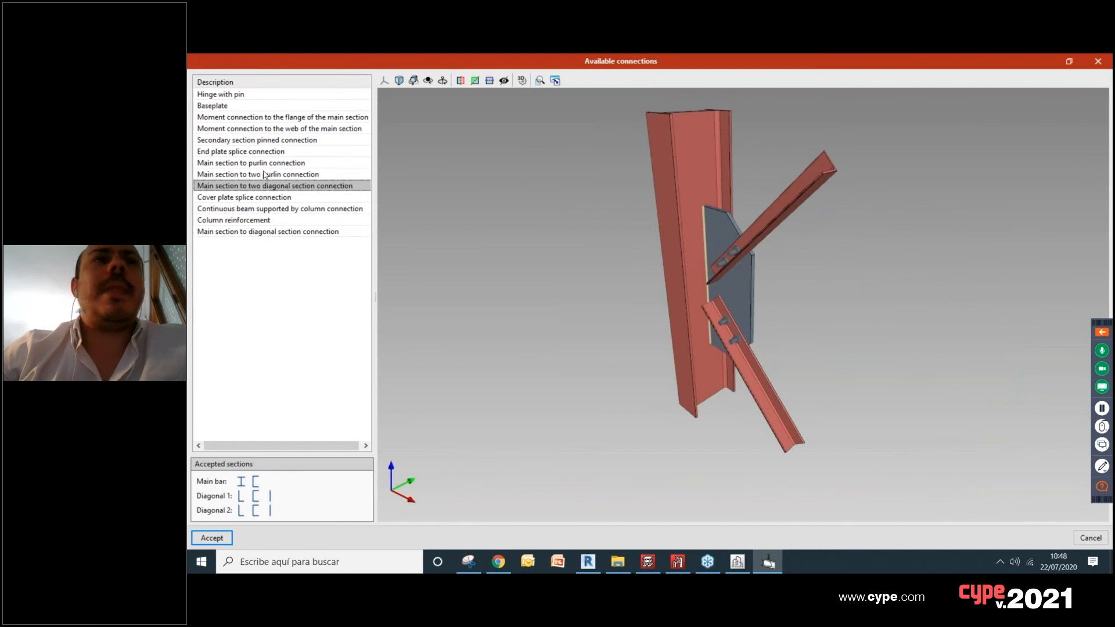
{"action": "left_click", "coordinate": [264, 174]}
{"action": "left_click", "coordinate": [266, 163]}
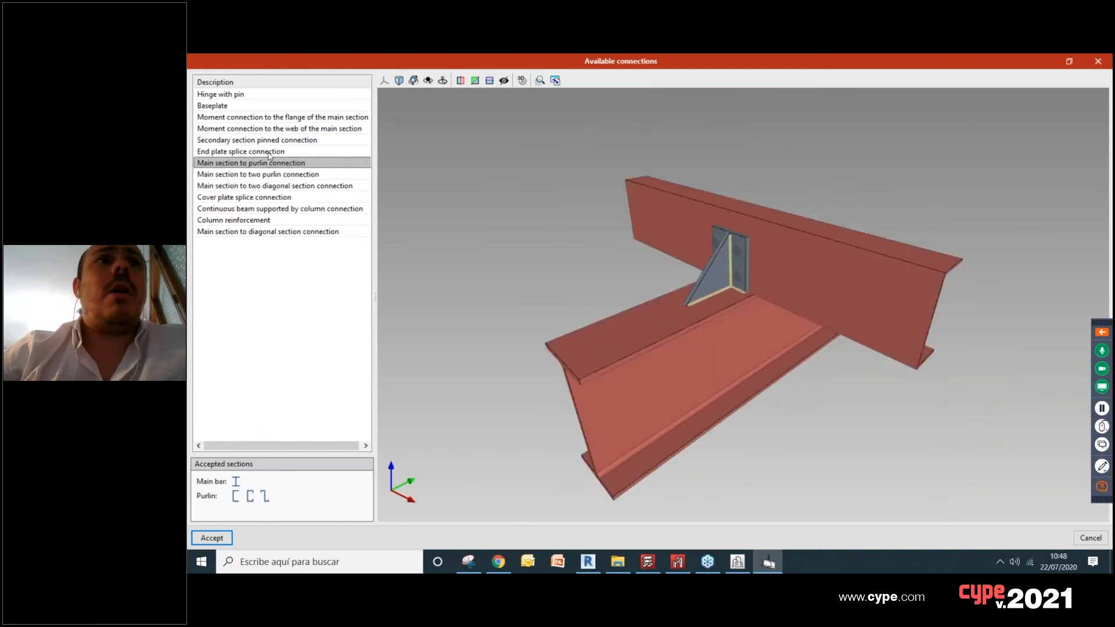
{"action": "left_click", "coordinate": [269, 152]}
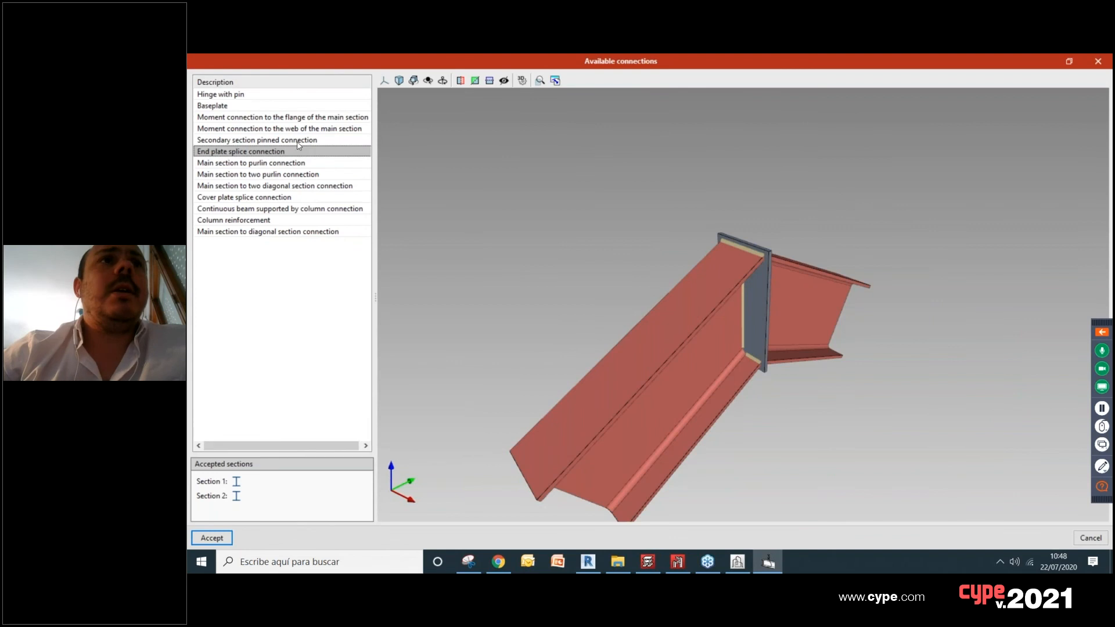
{"action": "middle_click_drag", "start_coordinate": [743, 300], "coordinate": [639, 271]}
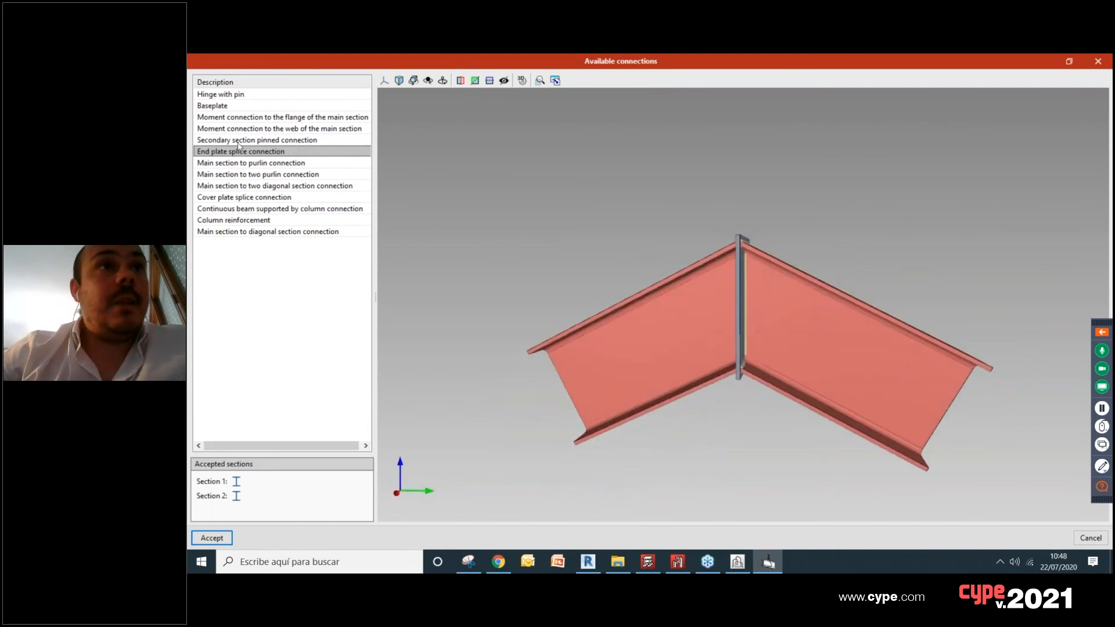
Step: Preview the Secondary section pinned, Moment connection to the web, Baseplate and Main section to diagonal section connections
{"action": "left_click", "coordinate": [273, 141]}
{"action": "middle_click_drag", "start_coordinate": [638, 362], "coordinate": [601, 352]}
{"action": "left_click", "coordinate": [241, 129]}
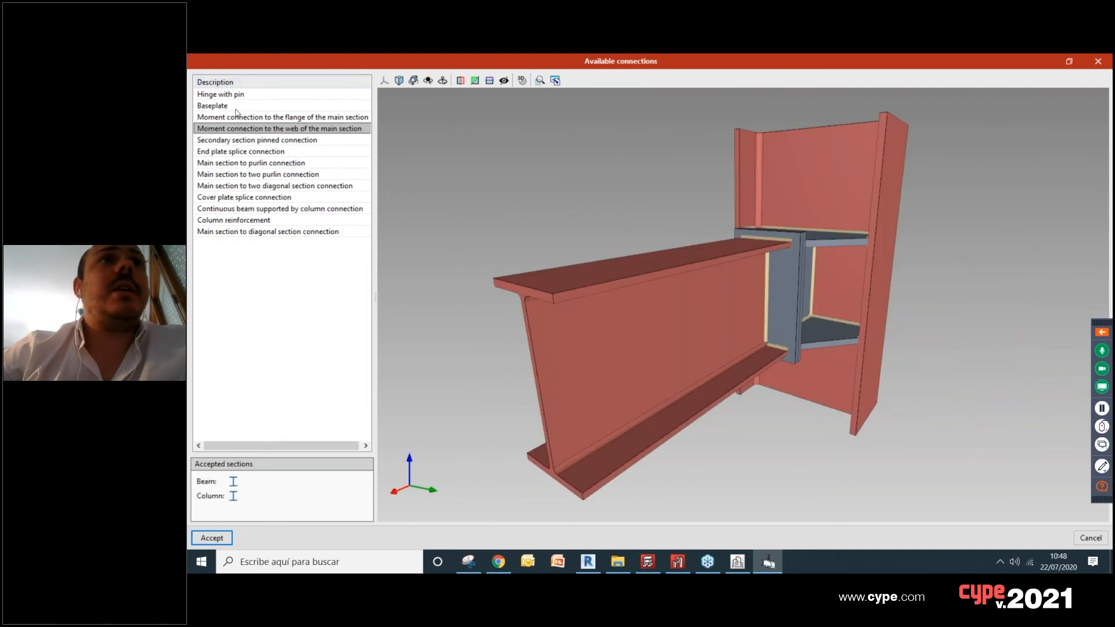
{"action": "left_click", "coordinate": [236, 108]}
{"action": "middle_click_drag", "start_coordinate": [587, 294], "coordinate": [487, 368]}
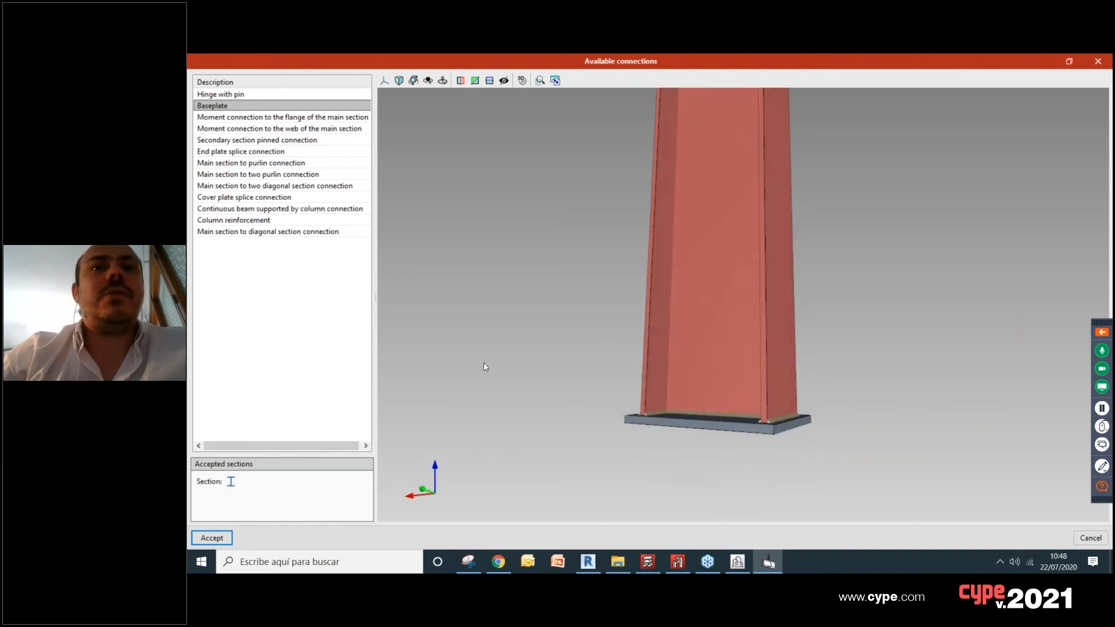
{"action": "left_click", "coordinate": [300, 233]}
{"action": "middle_click_drag", "start_coordinate": [586, 296], "coordinate": [761, 273]}
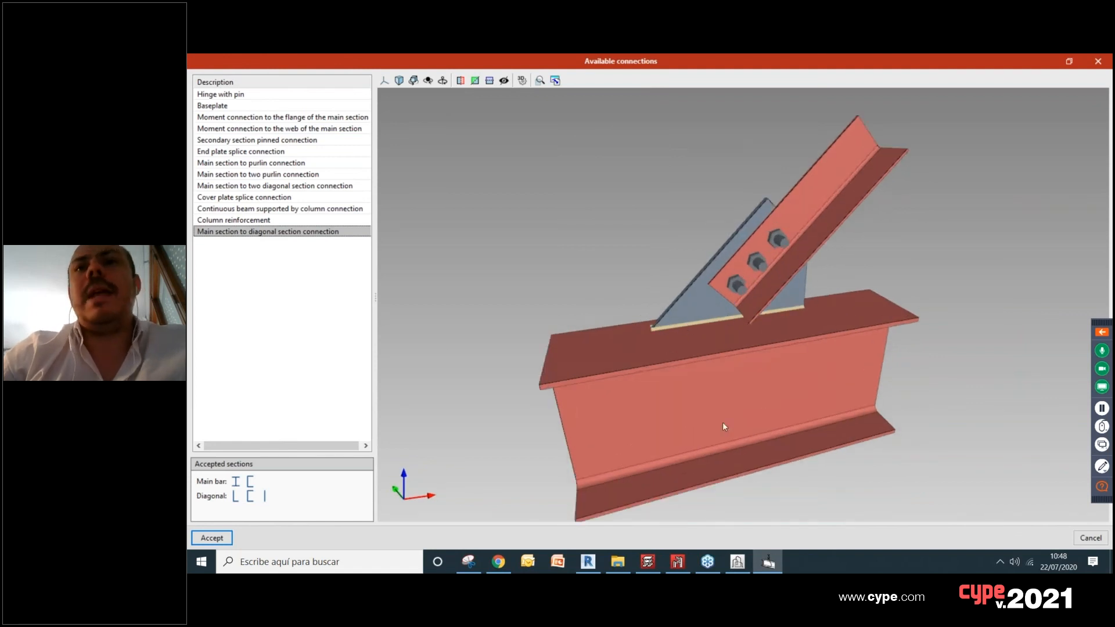
Step: Compare the purlin, End plate splice and Secondary section pinned connections and check the accepted sections for the web moment connection
{"action": "left_click", "coordinate": [236, 164]}
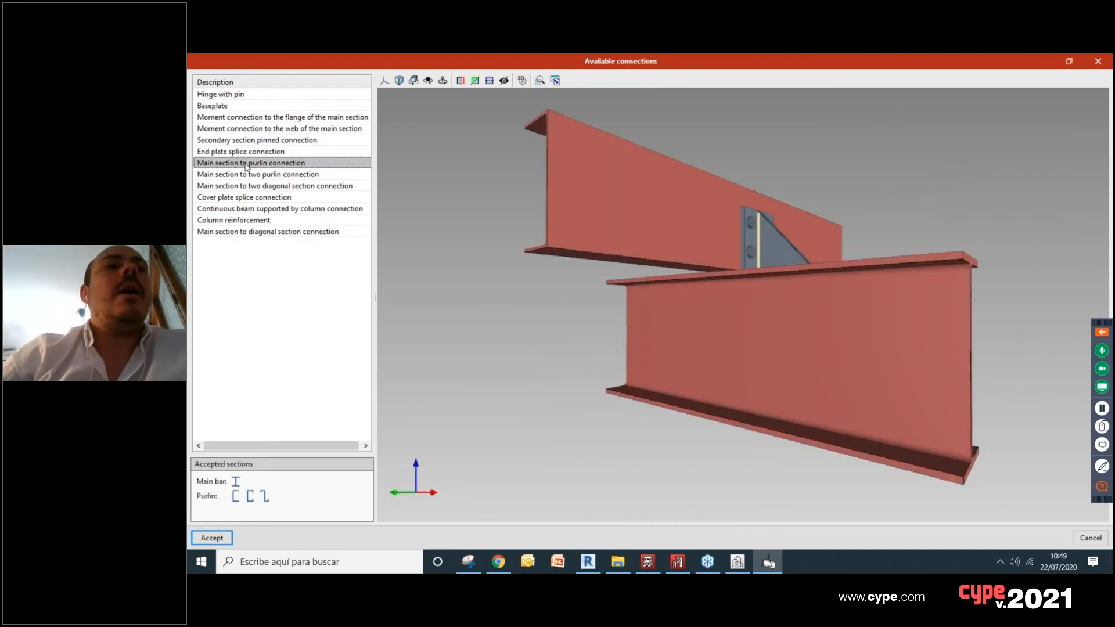
{"action": "left_click", "coordinate": [240, 152]}
{"action": "left_click", "coordinate": [251, 140]}
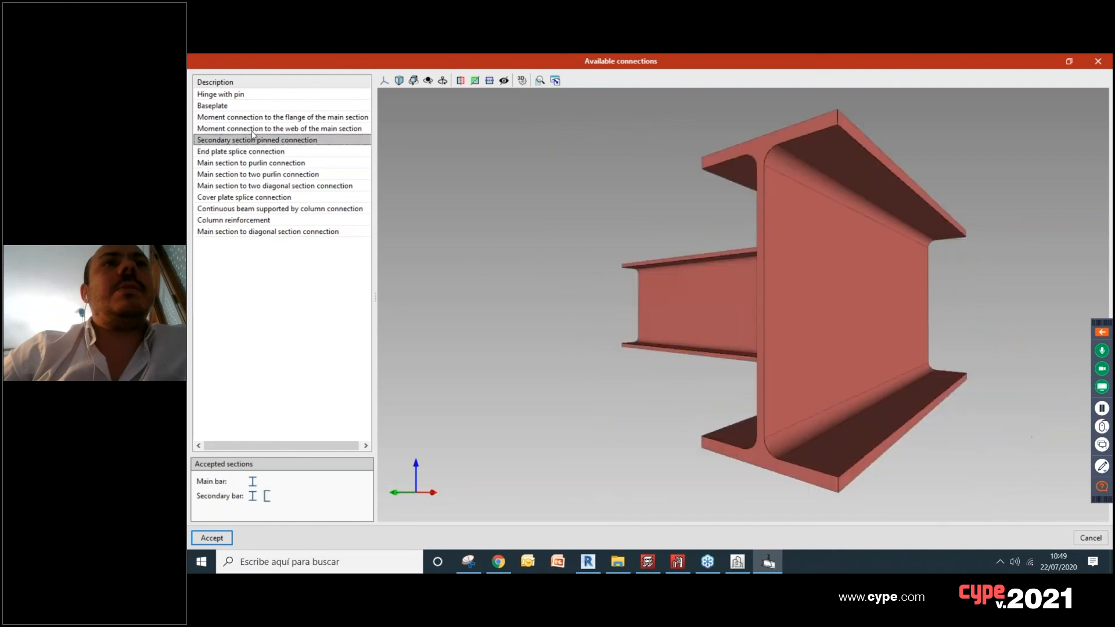
{"action": "left_click", "coordinate": [254, 129]}
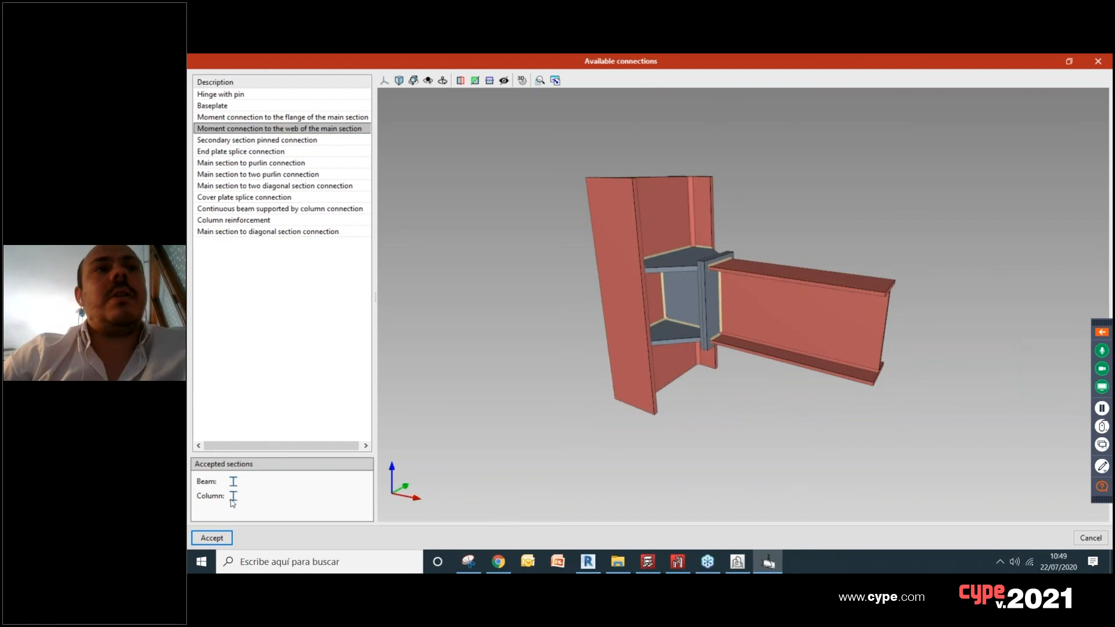
Step: Inspect the Main section to two purlin connection from several sides and check its accepted sections
{"action": "left_click", "coordinate": [260, 175]}
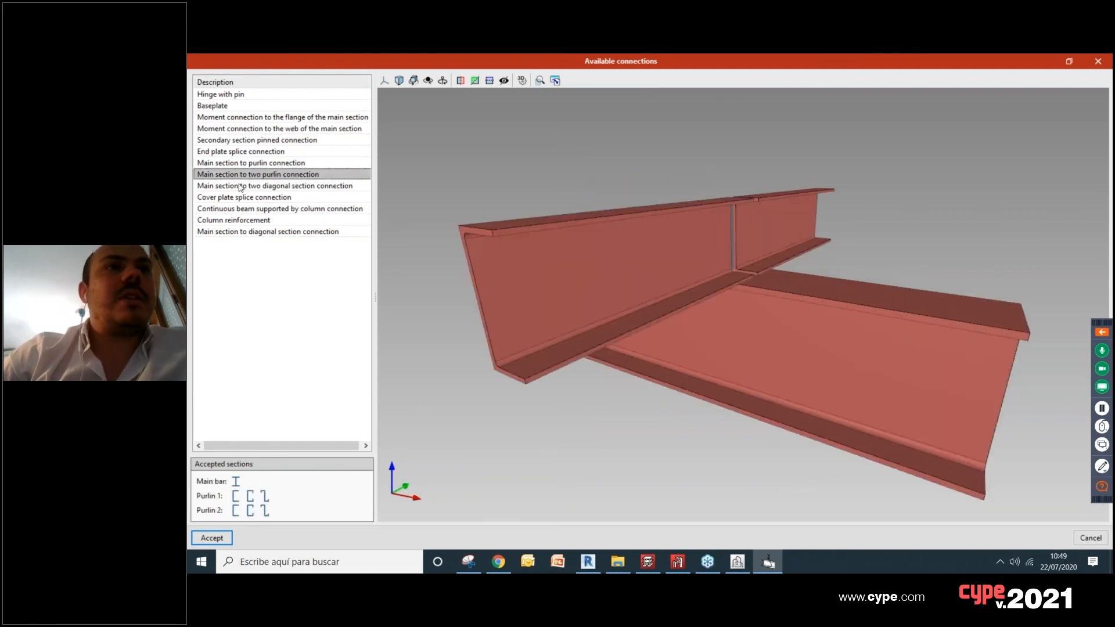
{"action": "middle_click_drag", "start_coordinate": [454, 266], "coordinate": [623, 264]}
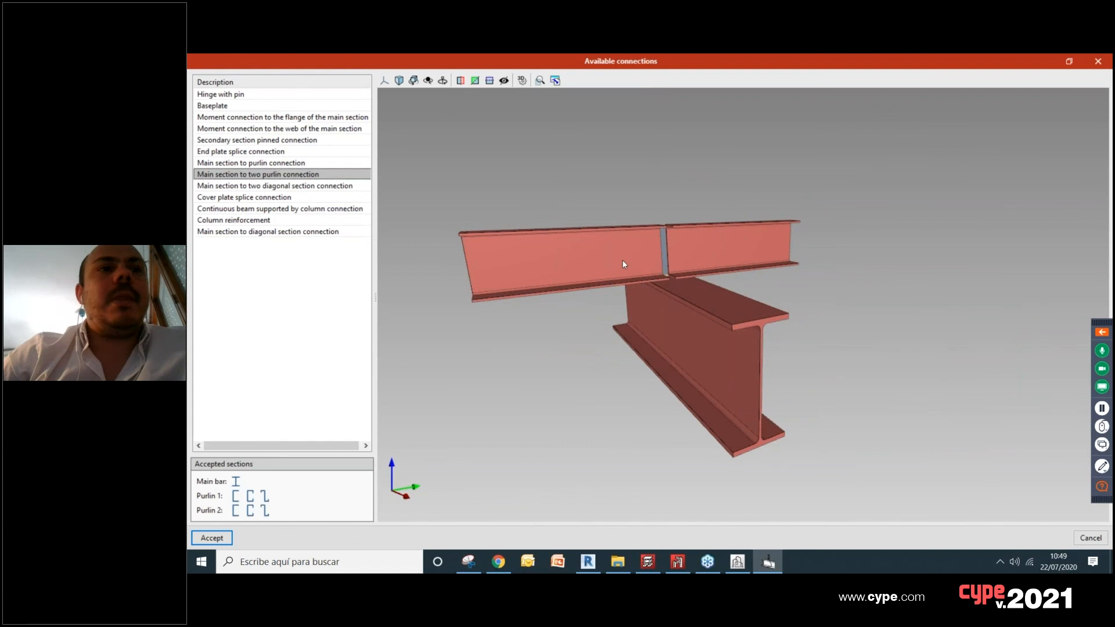
{"action": "middle_click_drag", "start_coordinate": [697, 355], "coordinate": [650, 277]}
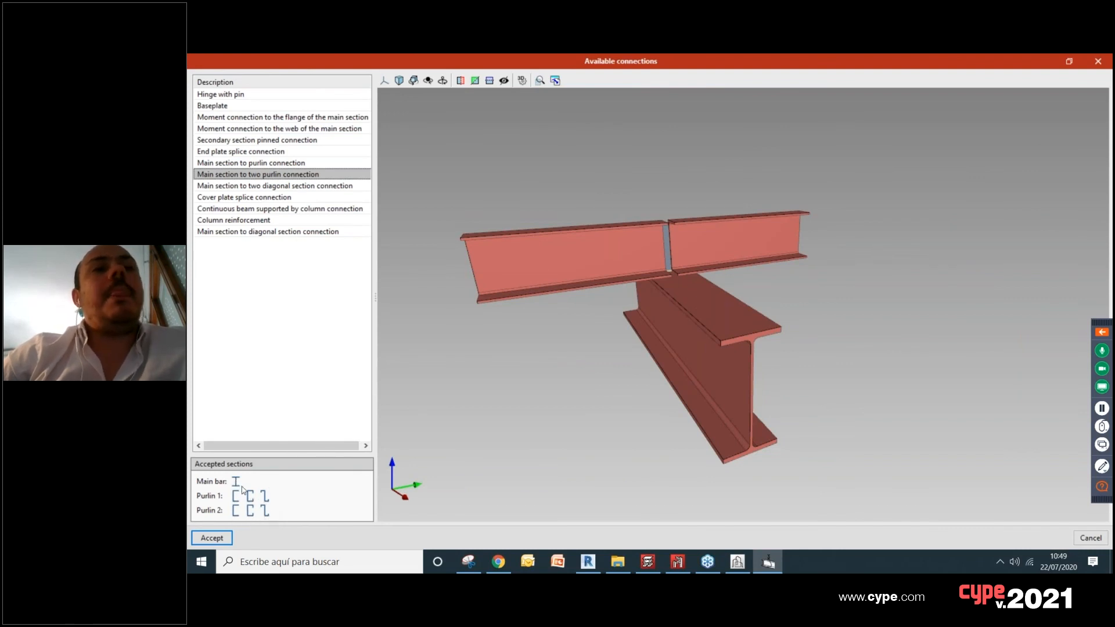
{"action": "middle_click_drag", "start_coordinate": [626, 365], "coordinate": [552, 399]}
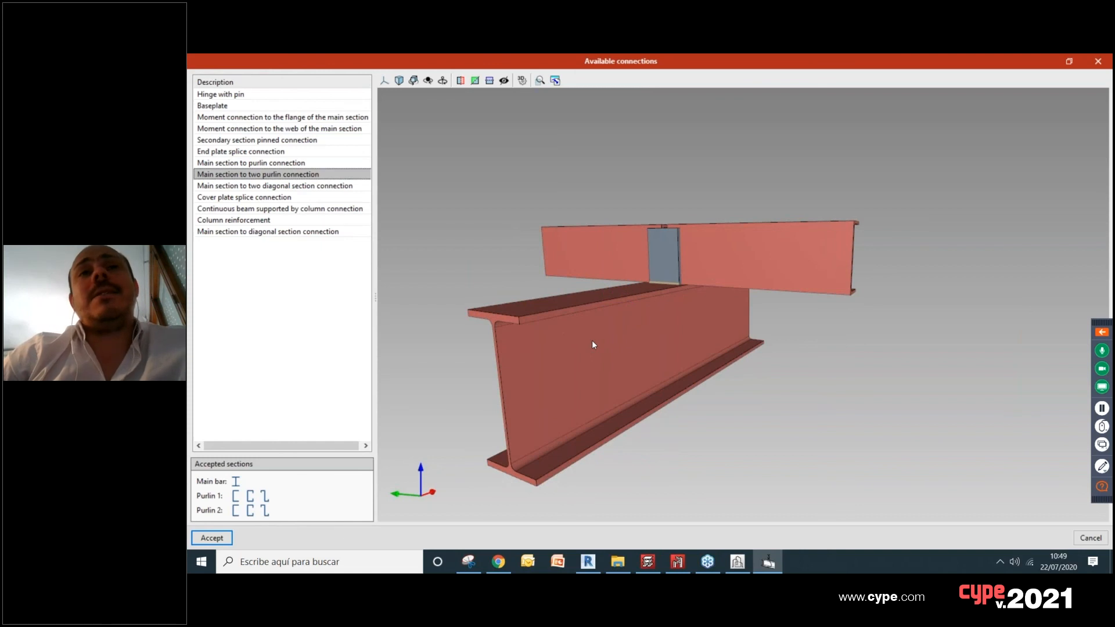
{"action": "middle_click_drag", "start_coordinate": [715, 352], "coordinate": [829, 376]}
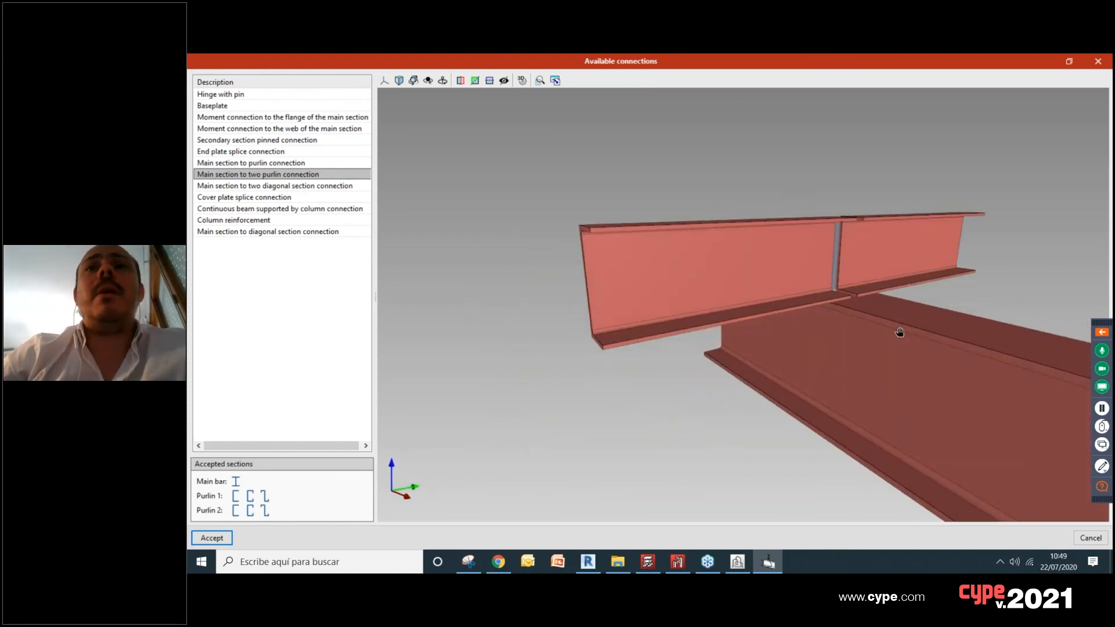
{"action": "middle_click_drag", "start_coordinate": [901, 333], "coordinate": [807, 337]}
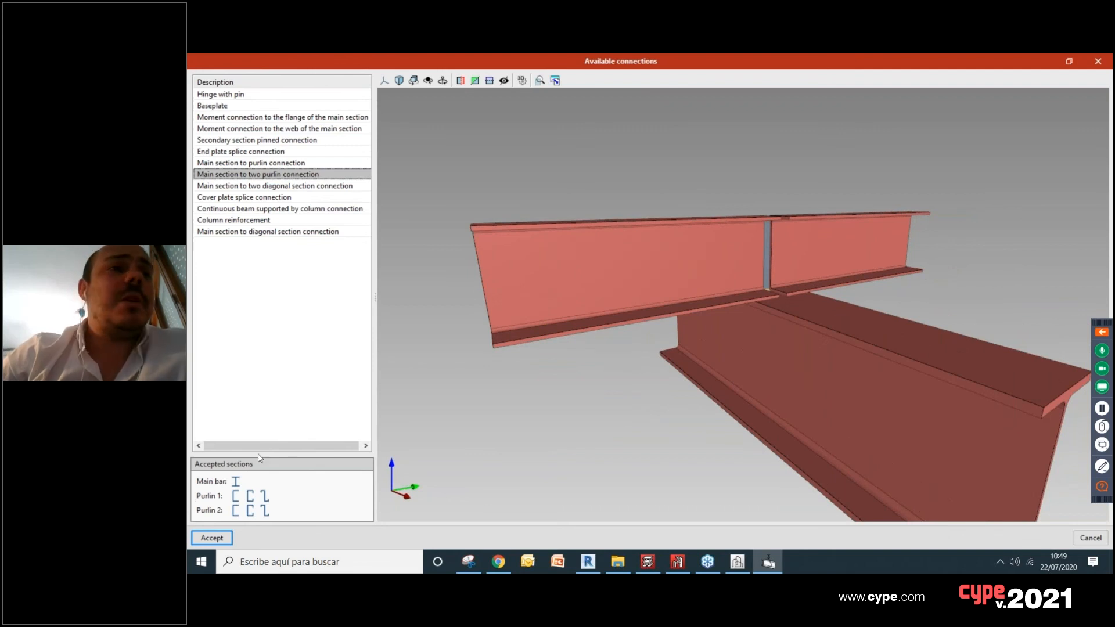
Step: Inspect the Hinge with pin connection and its accepted sections, and close the connection list without adding a joint
{"action": "left_click", "coordinate": [243, 93]}
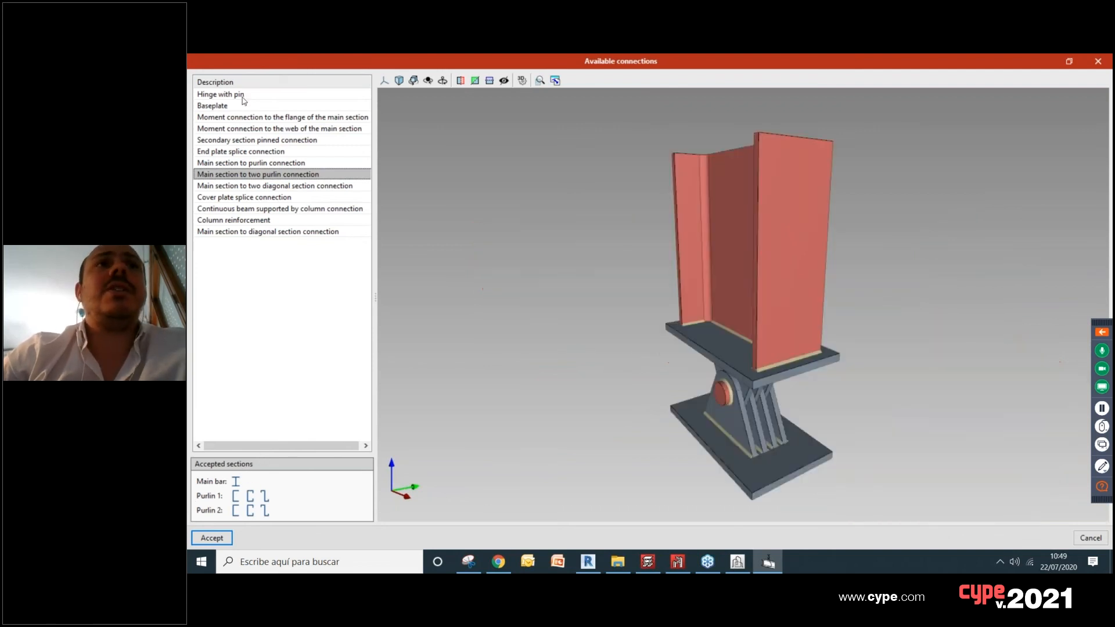
{"action": "middle_click_drag", "start_coordinate": [847, 398], "coordinate": [859, 378]}
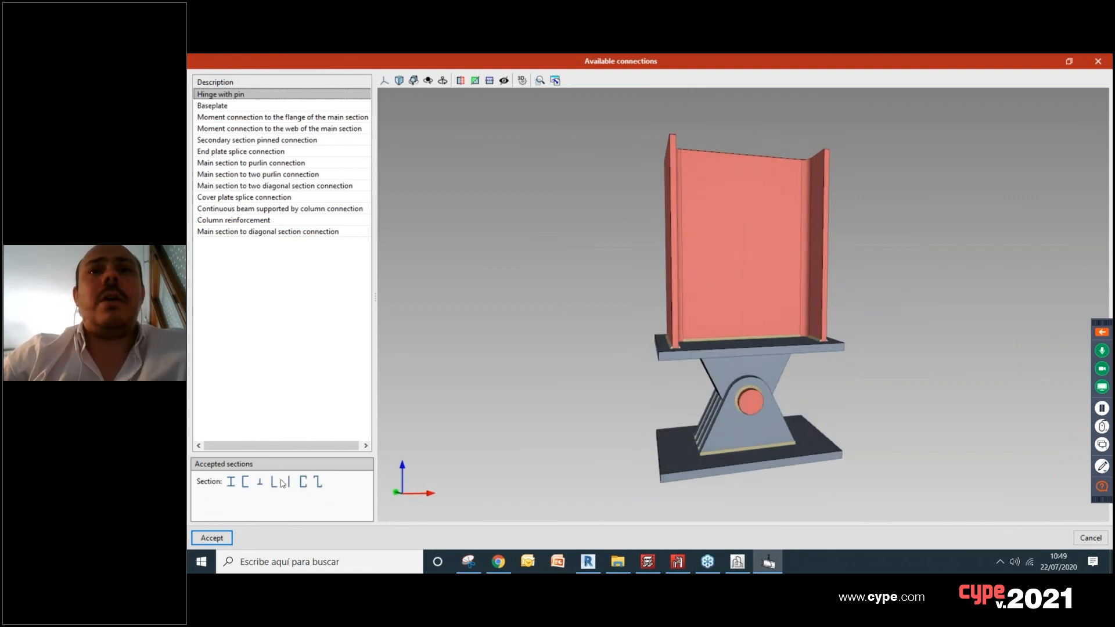
{"action": "middle_click_drag", "start_coordinate": [848, 394], "coordinate": [780, 406]}
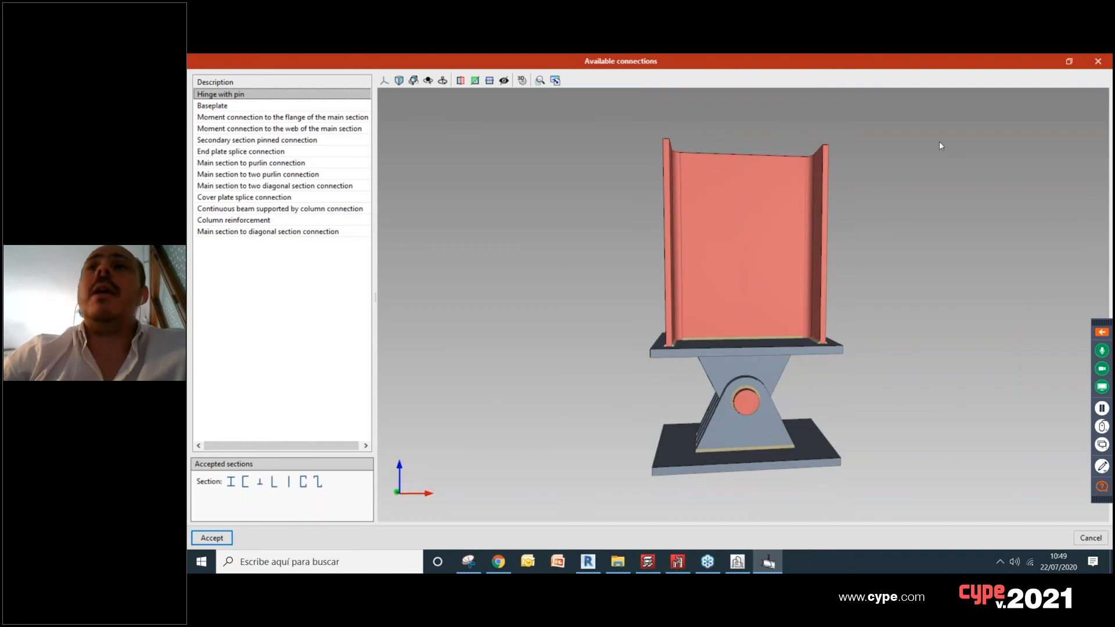
{"action": "left_click", "coordinate": [1093, 64]}
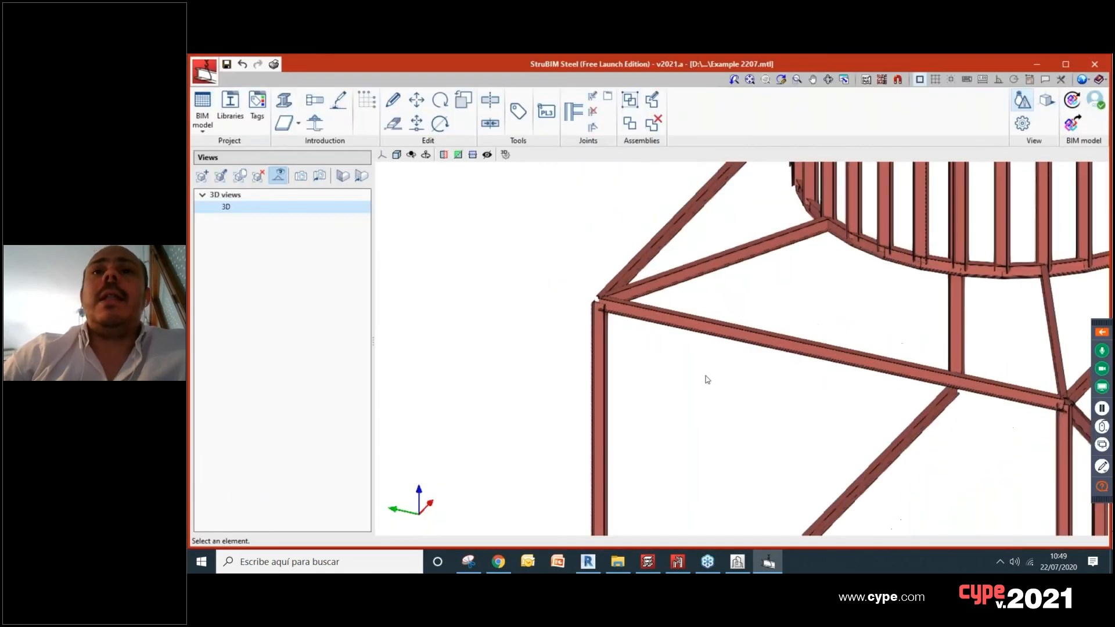
Step: Delete the three horizontal ground-level bars connecting the column bases
{"action": "middle_click_drag", "start_coordinate": [698, 376], "coordinate": [611, 265]}
{"action": "scroll", "coordinate": [807, 440], "scroll_direction": "up", "scroll_amount": 3}
{"action": "scroll", "coordinate": [807, 440], "scroll_direction": "down", "scroll_amount": 4}
{"action": "middle_click_drag", "start_coordinate": [670, 416], "coordinate": [845, 387], "text": "shift"}
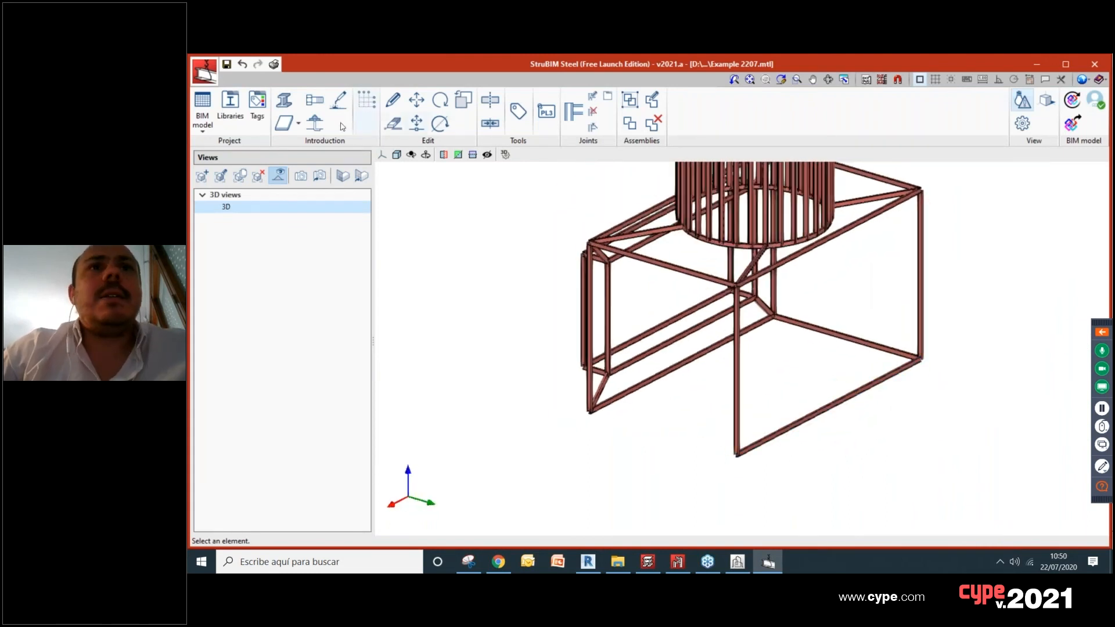
{"action": "left_click", "coordinate": [393, 123]}
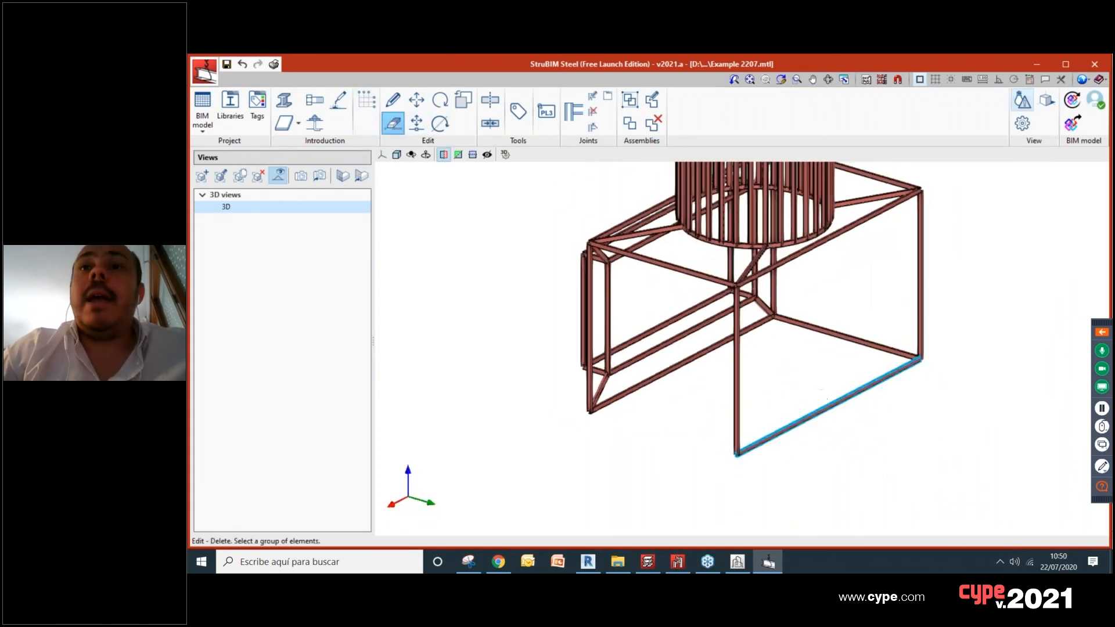
{"action": "left_click", "coordinate": [850, 338]}
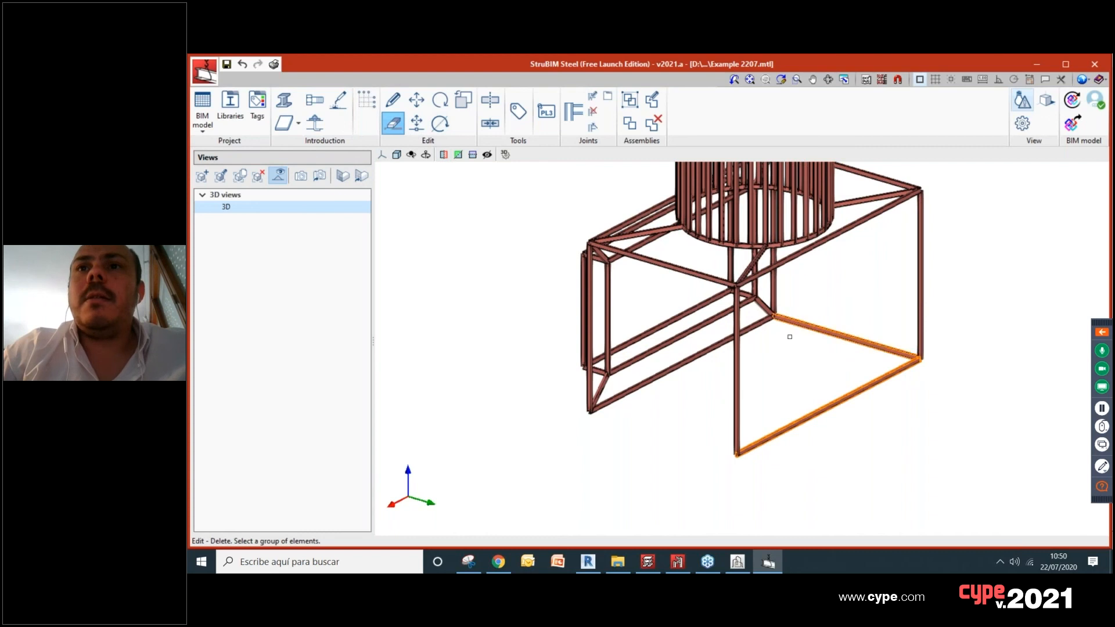
{"action": "left_click", "coordinate": [755, 328]}
{"action": "right_click", "coordinate": [754, 327]}
Step: Choose the Hinge with pin connection and apply it to the lower end of the free-standing column
{"action": "mouse_move", "coordinate": [841, 384]}
{"action": "middle_mouse_down", "text": "shift"}
{"action": "mouse_move", "coordinate": [777, 386]}
{"action": "mouse_move", "coordinate": [851, 398]}
{"action": "middle_mouse_up", "text": "shift"}
{"action": "scroll", "coordinate": [836, 404], "scroll_direction": "up", "scroll_amount": 3}
{"action": "middle_click_drag", "start_coordinate": [825, 407], "coordinate": [745, 408]}
{"action": "scroll", "coordinate": [741, 404], "scroll_direction": "up", "scroll_amount": 3}
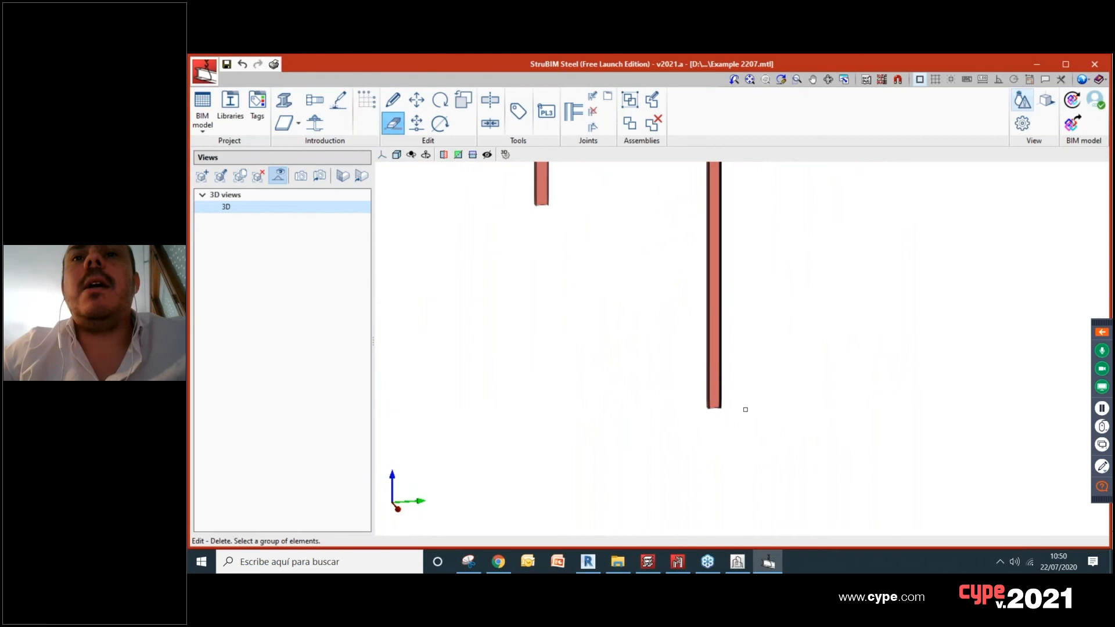
{"action": "scroll", "coordinate": [721, 409], "scroll_direction": "up", "scroll_amount": 6}
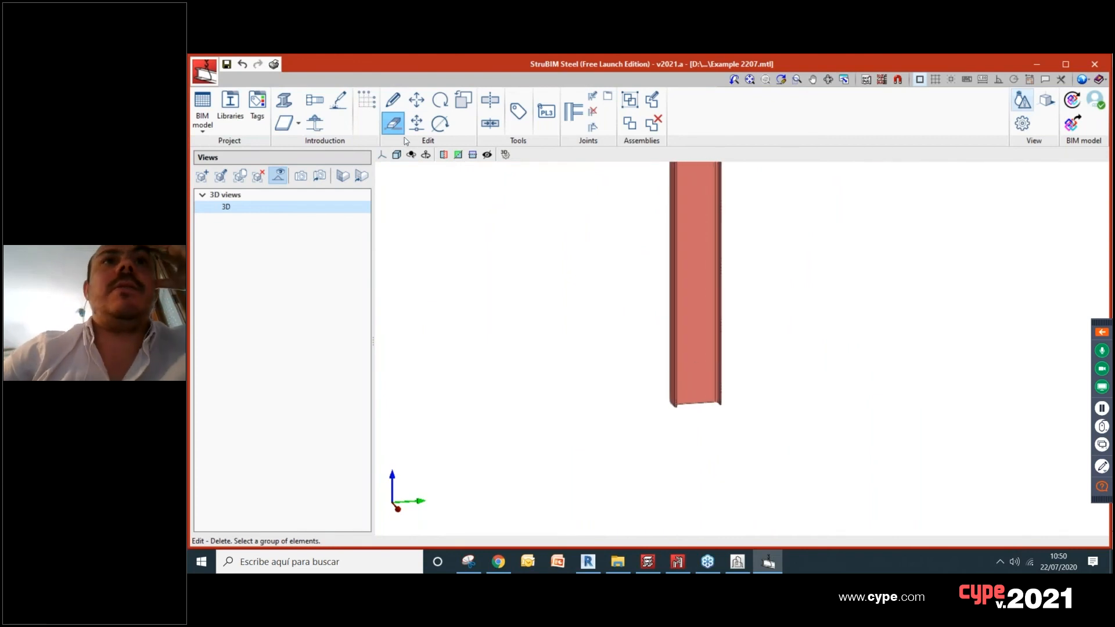
{"action": "left_click", "coordinate": [578, 115]}
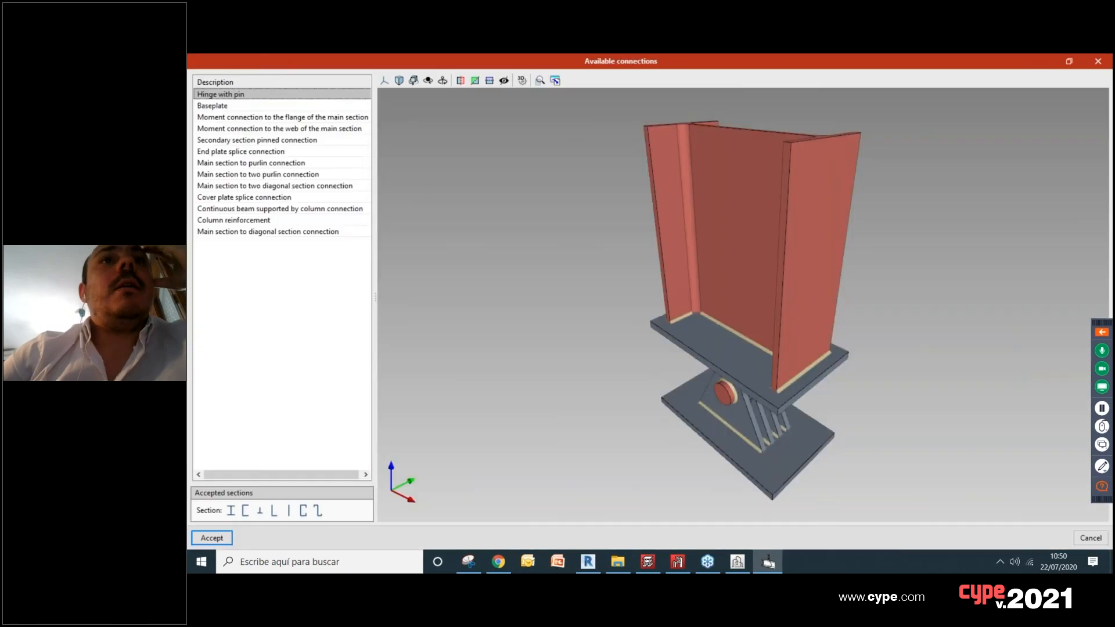
{"action": "left_click", "coordinate": [211, 539]}
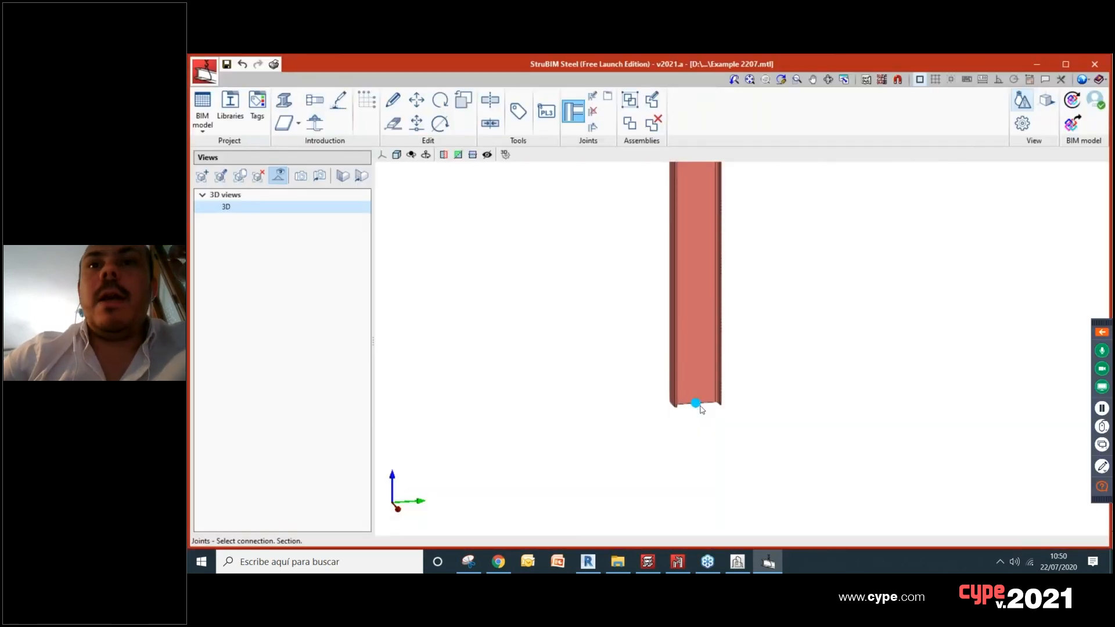
{"action": "left_click", "coordinate": [700, 407]}
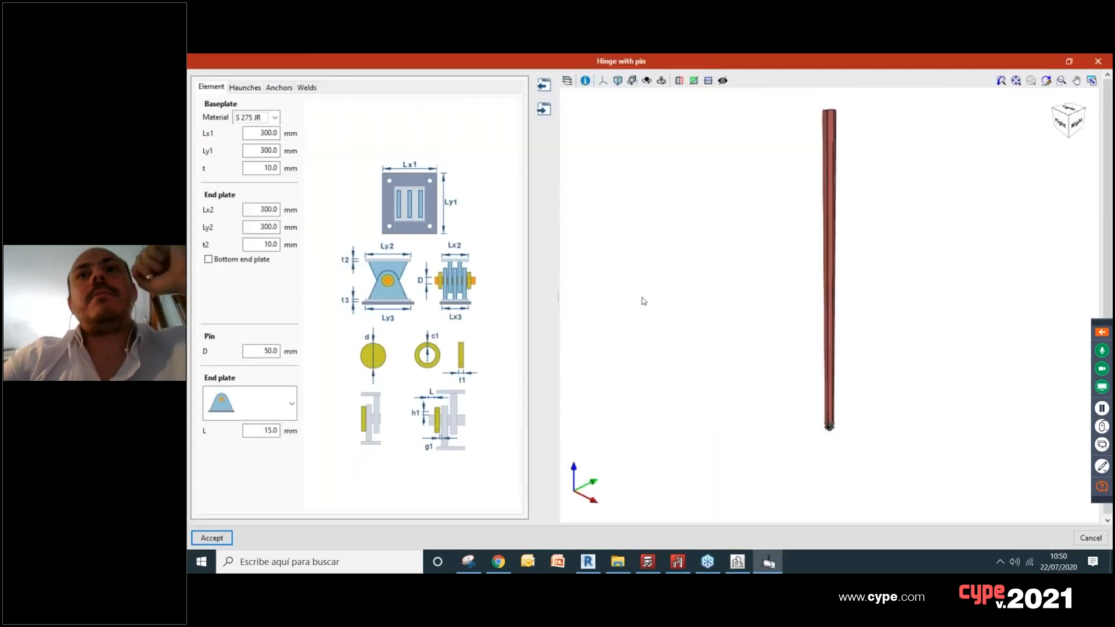
Step: Inspect the pinned hinge preview and set its baseplate material to S 235 J2
{"action": "scroll", "coordinate": [858, 444], "scroll_direction": "up", "scroll_amount": 5}
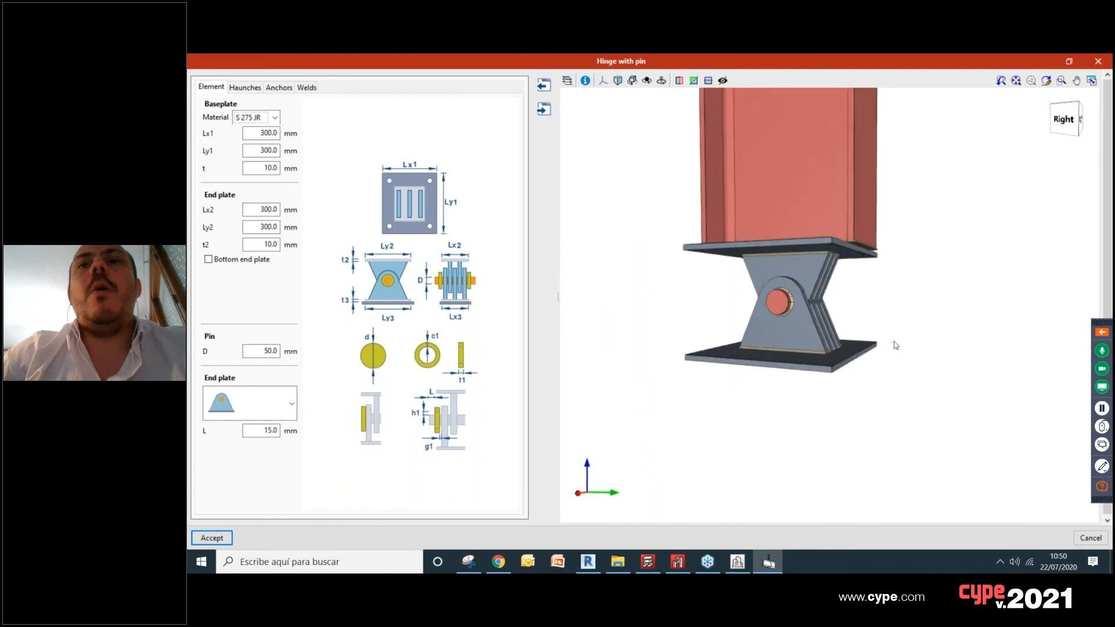
{"action": "scroll", "coordinate": [895, 345], "scroll_direction": "up", "scroll_amount": 2}
{"action": "middle_click_drag", "start_coordinate": [855, 323], "coordinate": [751, 355]}
{"action": "scroll", "coordinate": [915, 336], "scroll_direction": "down", "scroll_amount": 2}
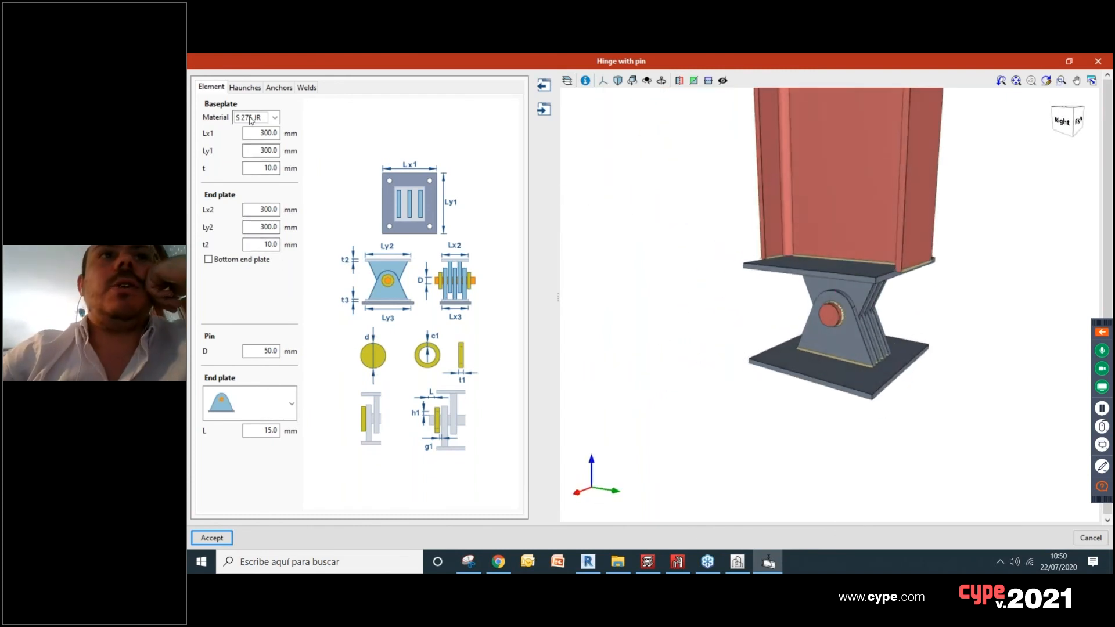
{"action": "left_click", "coordinate": [274, 117]}
{"action": "left_click", "coordinate": [248, 189]}
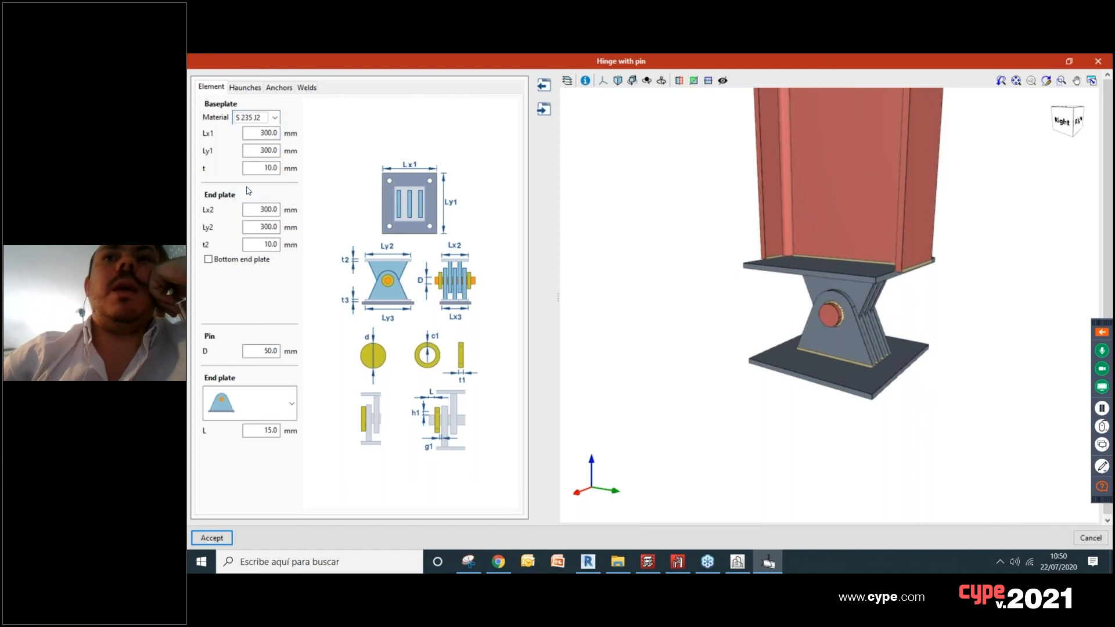
{"action": "left_click", "coordinate": [259, 137]}
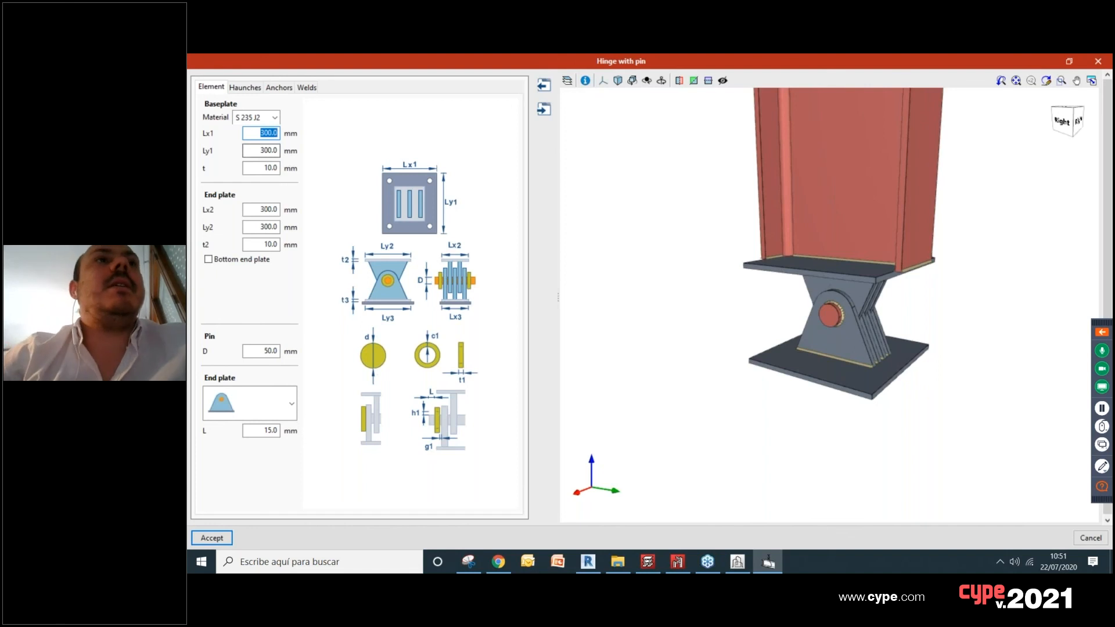
Step: Compare the hinge with and without the bottom end plate, and keep the bottom end plate enabled
{"action": "left_click", "coordinate": [208, 260]}
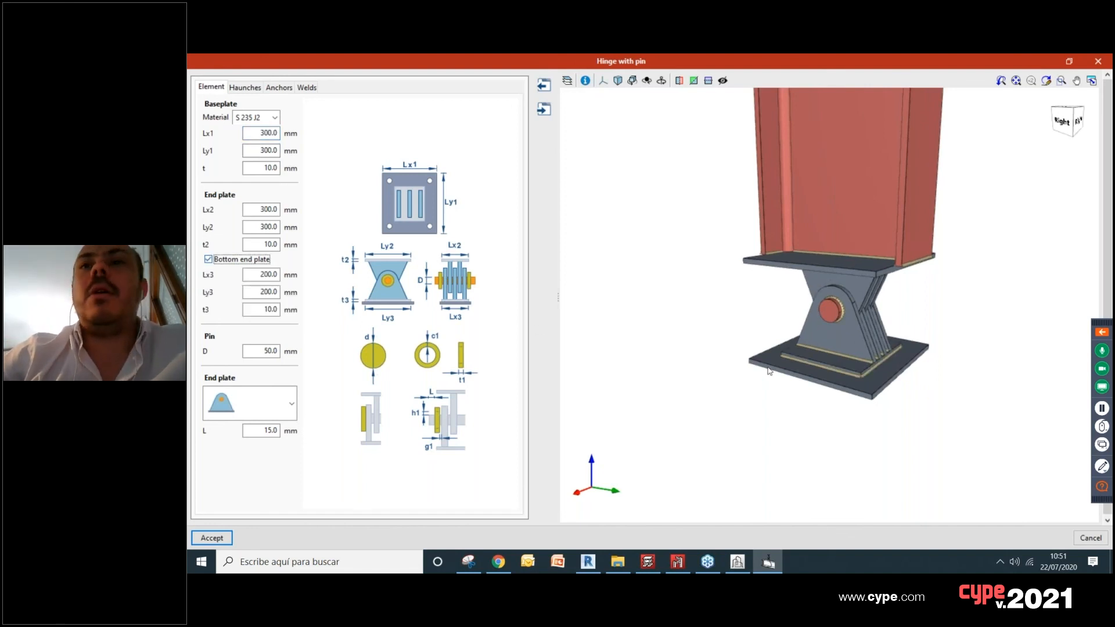
{"action": "scroll", "coordinate": [770, 372], "scroll_direction": "up", "scroll_amount": 2}
{"action": "scroll", "coordinate": [898, 366], "scroll_direction": "up", "scroll_amount": 4}
{"action": "middle_click_drag", "start_coordinate": [897, 365], "coordinate": [864, 130]}
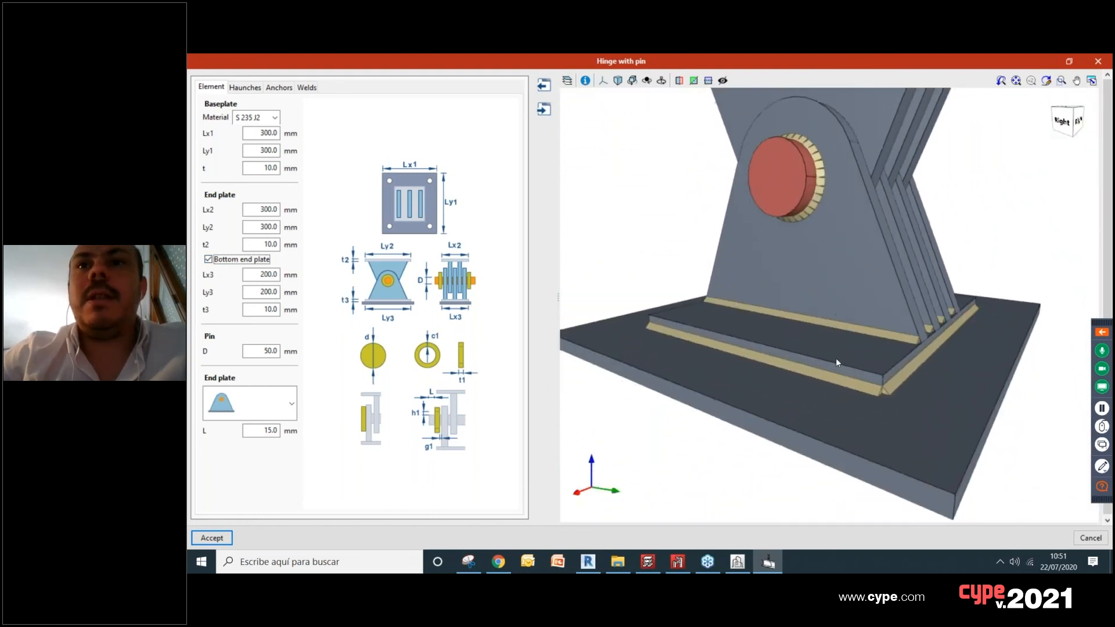
{"action": "left_click", "coordinate": [208, 260]}
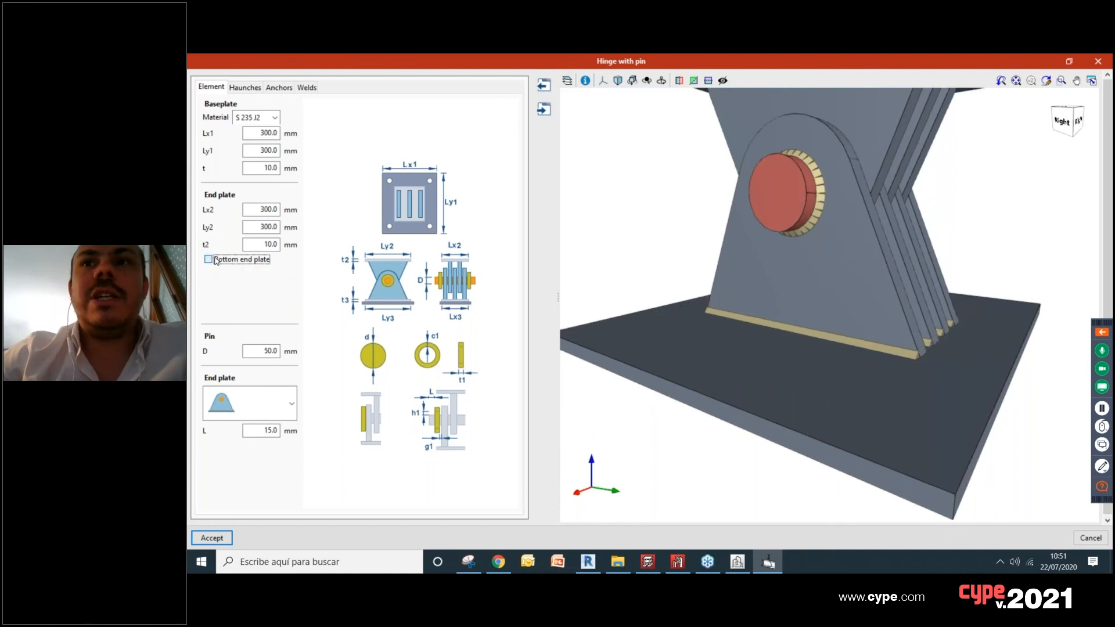
{"action": "left_click", "coordinate": [216, 261]}
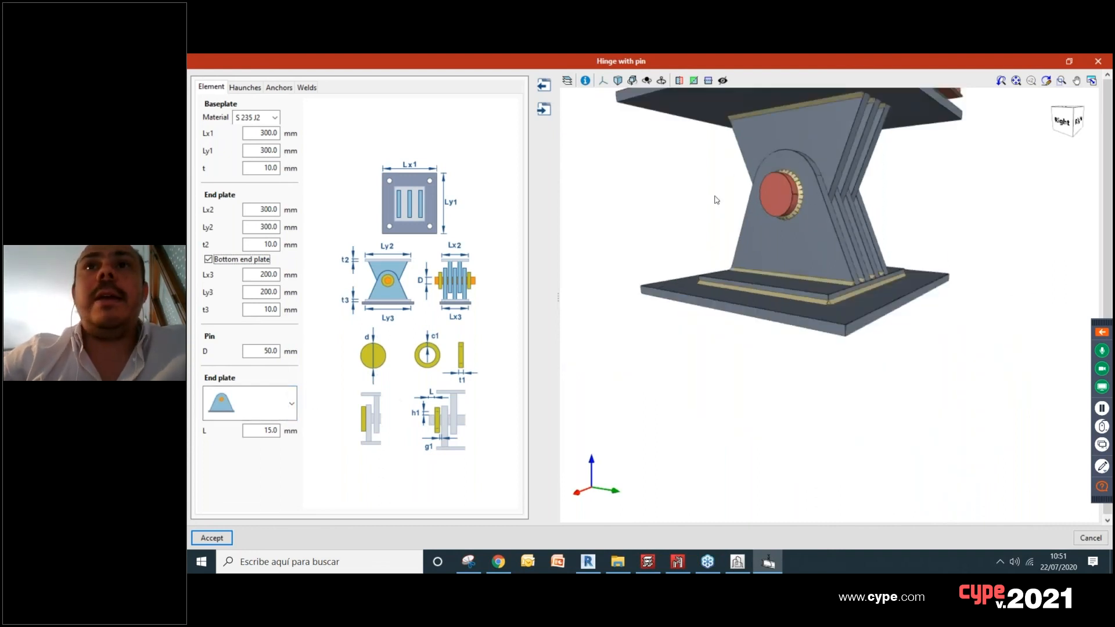
Step: Try the second and third end plate types for the pin and return to the first type
{"action": "left_click", "coordinate": [286, 406]}
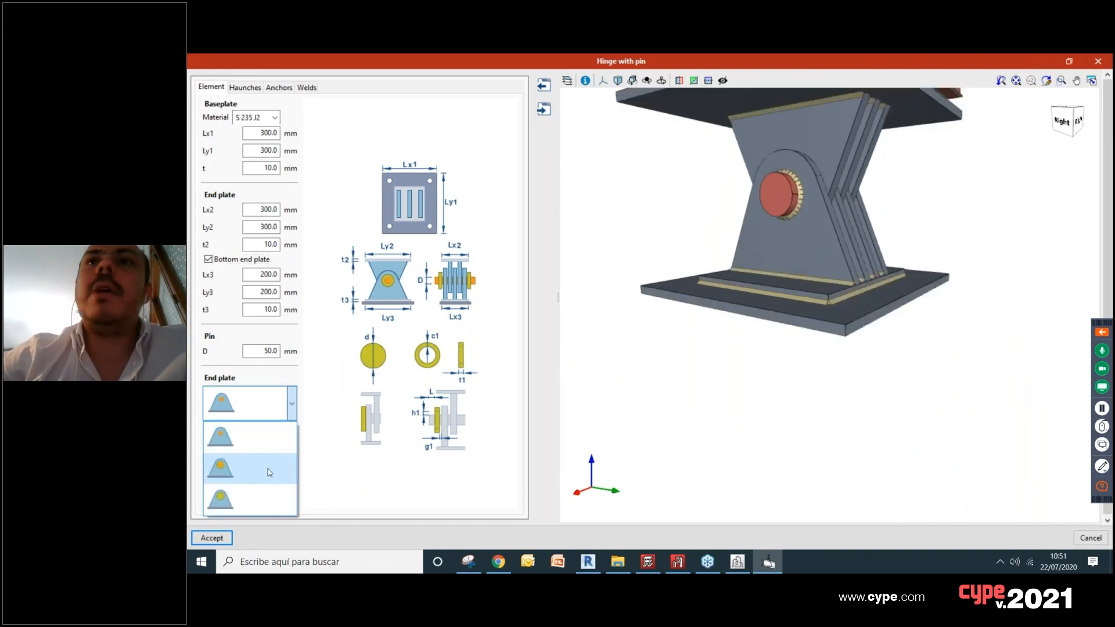
{"action": "left_click", "coordinate": [269, 469]}
{"action": "left_click", "coordinate": [292, 404]}
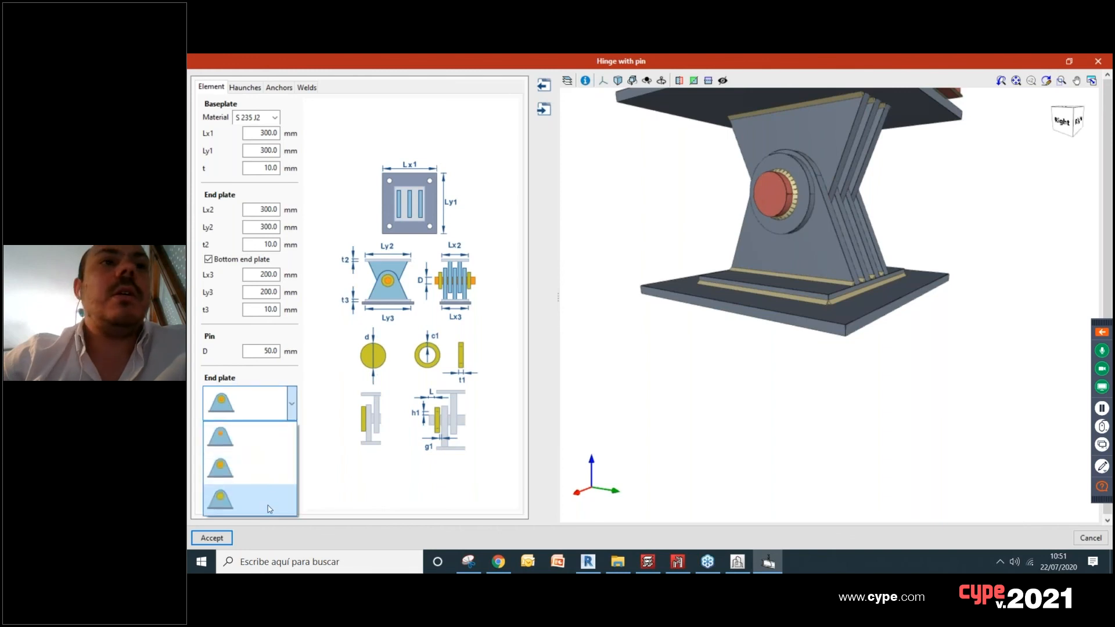
{"action": "left_click", "coordinate": [267, 501]}
{"action": "left_click", "coordinate": [289, 406]}
{"action": "left_click", "coordinate": [274, 439]}
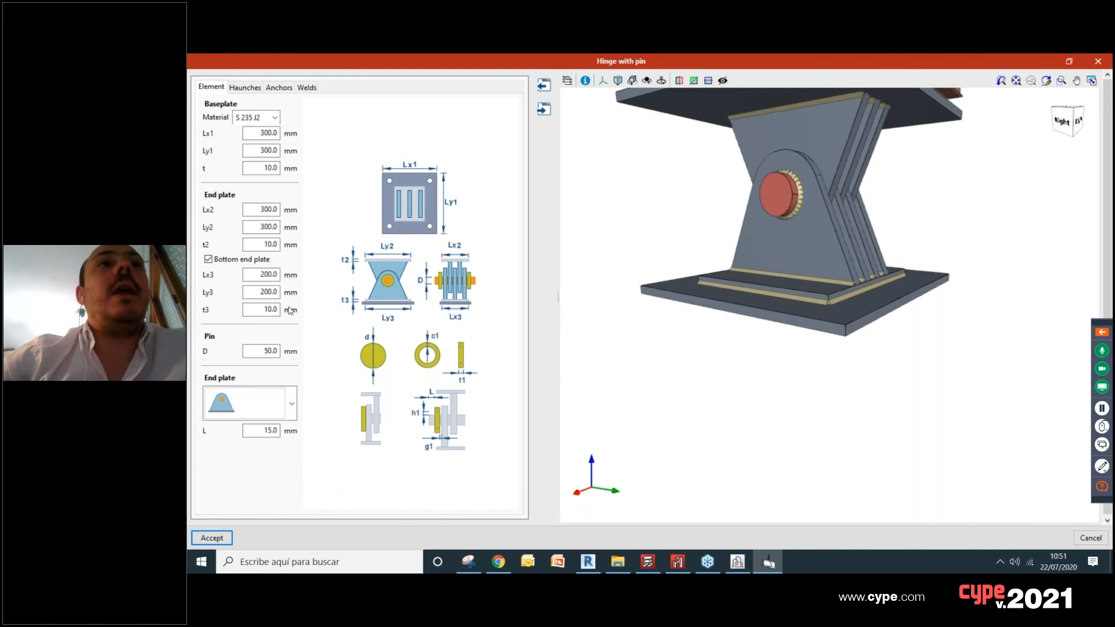
Step: Set the haunch angle to 45°, accept the hinge joint and inspect it on the column
{"action": "left_click", "coordinate": [245, 87]}
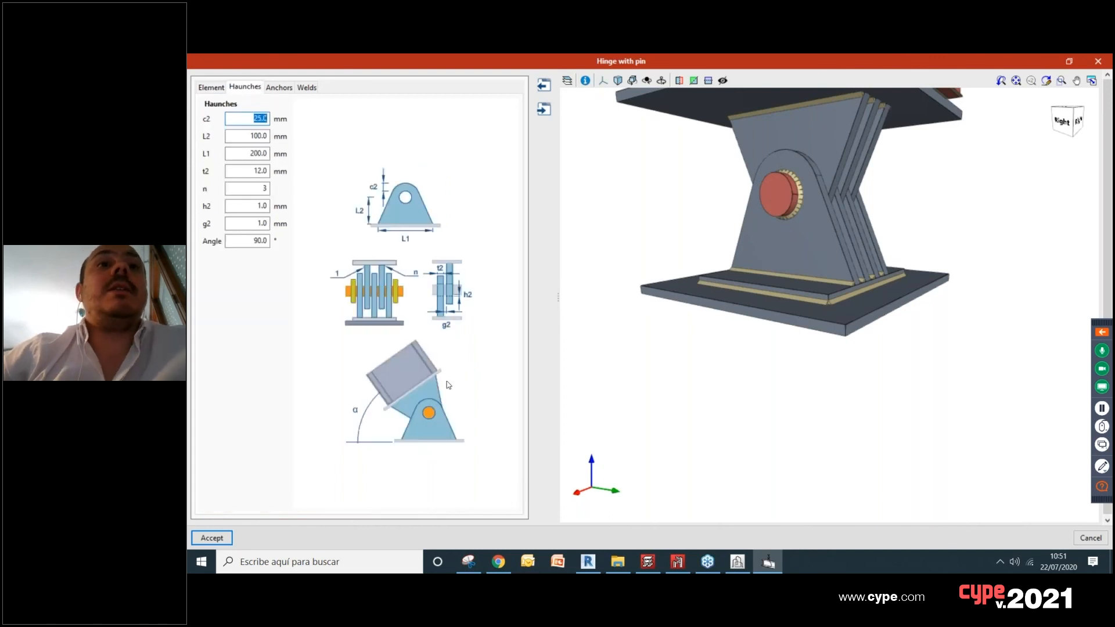
{"action": "left_click", "coordinate": [260, 242]}
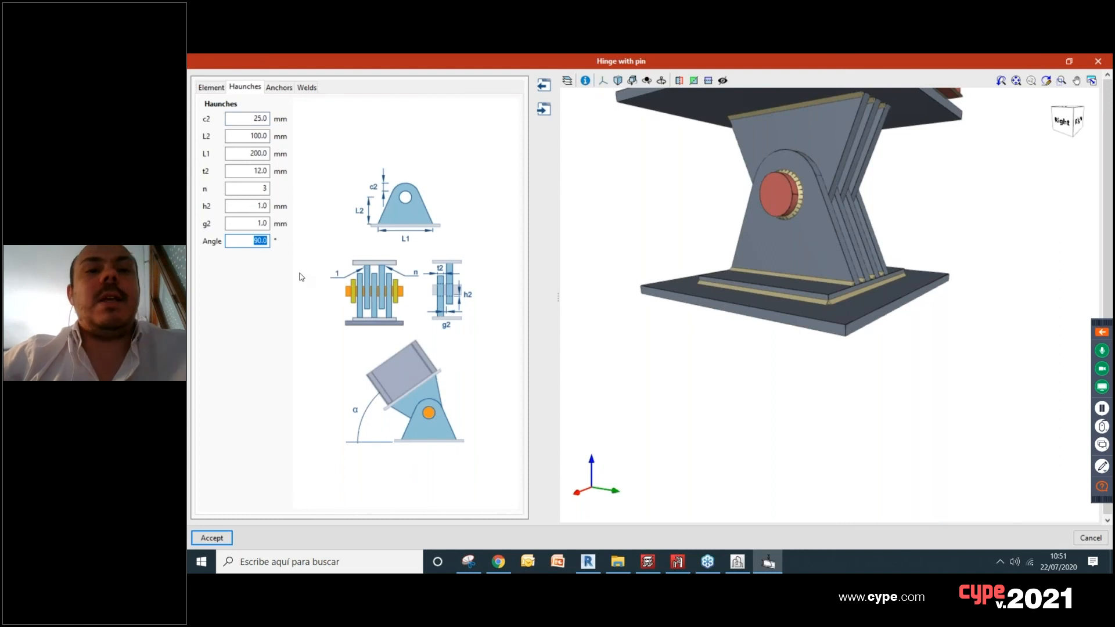
{"action": "key", "text": "Return"}
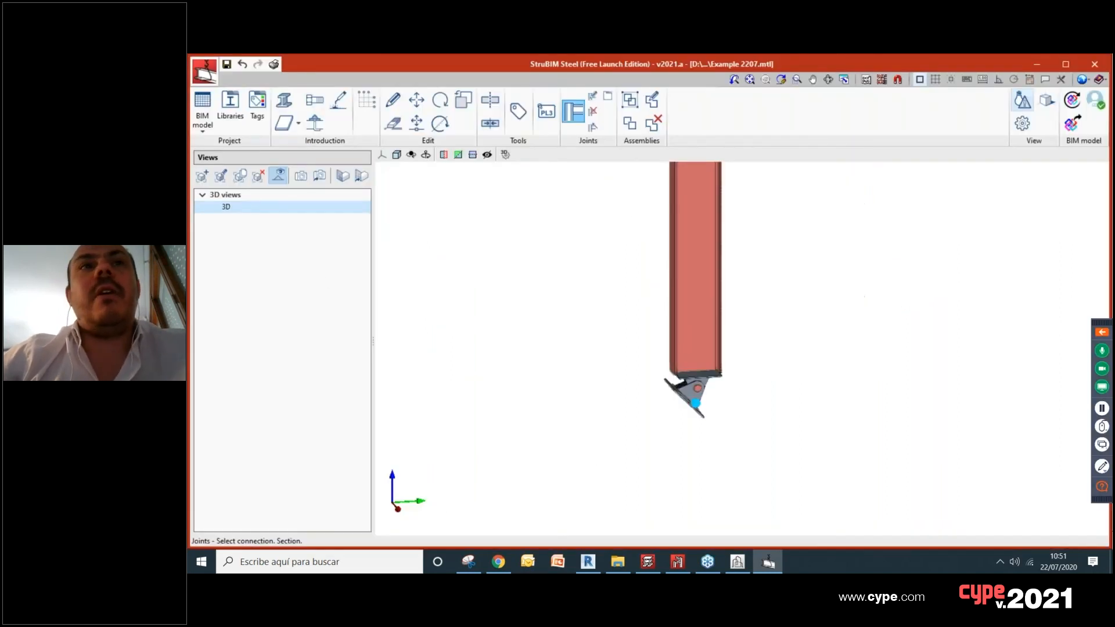
{"action": "scroll", "coordinate": [691, 406], "scroll_direction": "up", "scroll_amount": 3}
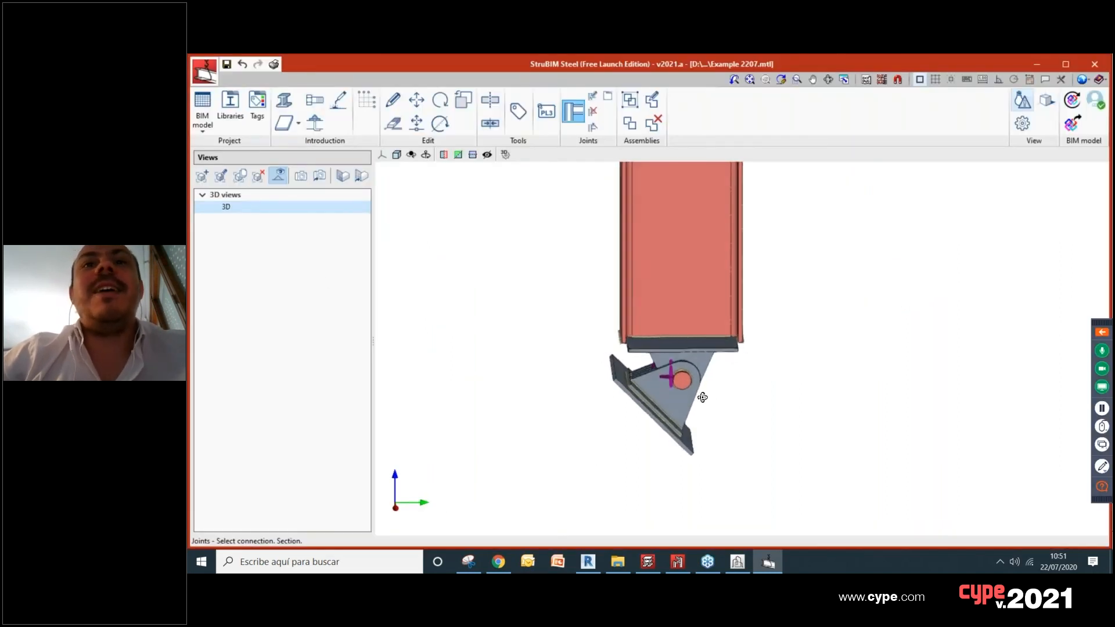
{"action": "scroll", "coordinate": [690, 391], "scroll_direction": "up", "scroll_amount": 1}
{"action": "middle_click_drag", "start_coordinate": [719, 398], "coordinate": [620, 240], "text": "shift"}
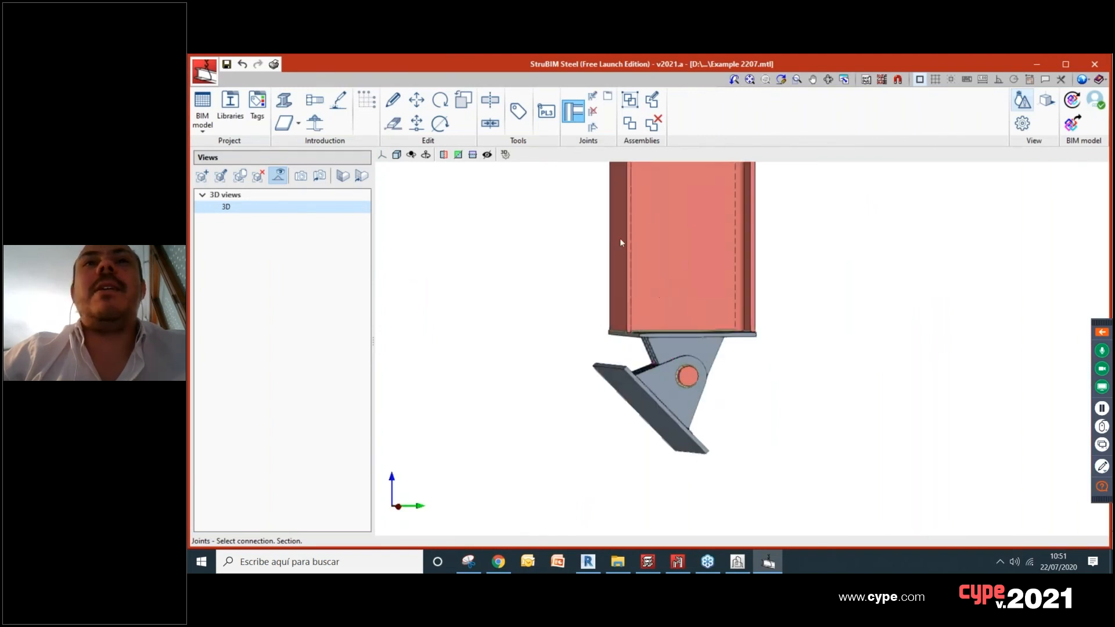
Step: Open the column's hinge joint for editing and set its haunch angle to 90°
{"action": "left_click", "coordinate": [592, 95]}
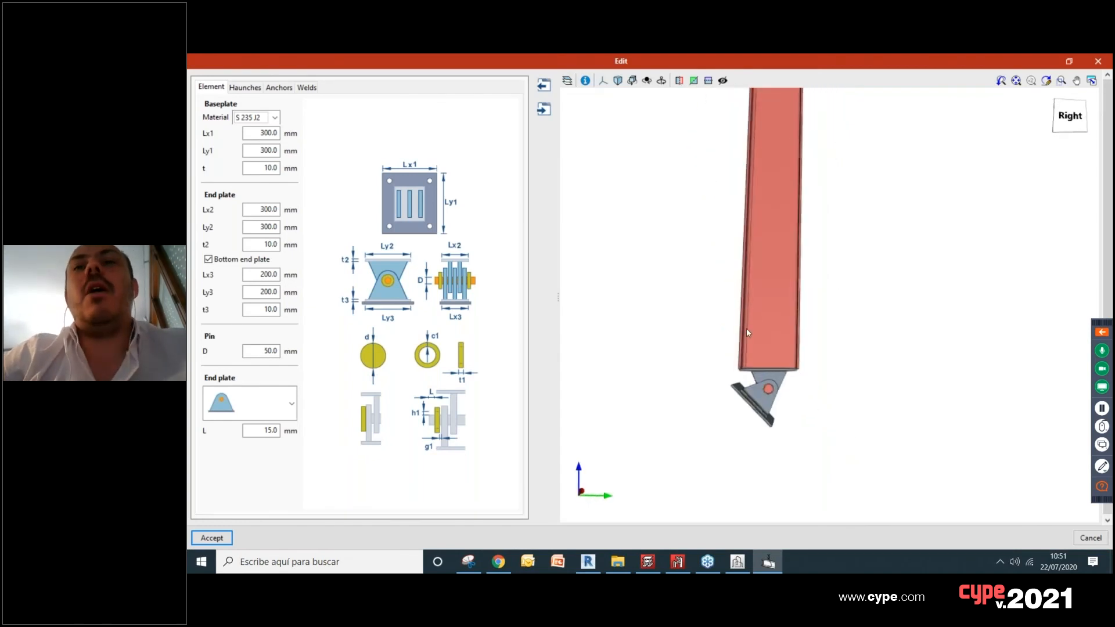
{"action": "scroll", "coordinate": [748, 332], "scroll_direction": "up", "scroll_amount": 1}
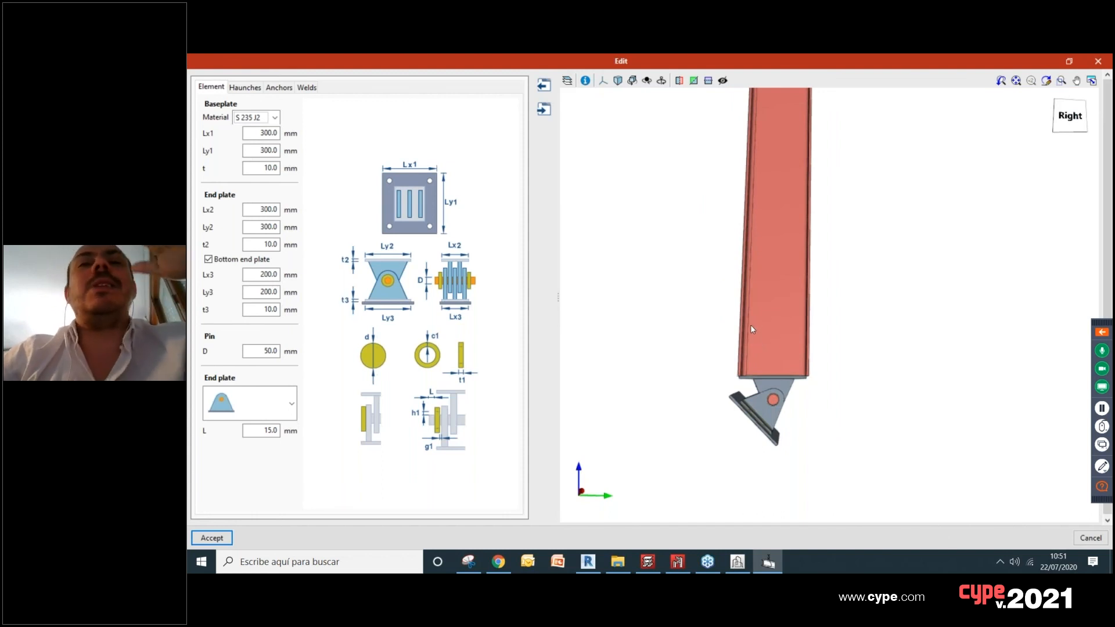
{"action": "middle_click_drag", "start_coordinate": [761, 343], "coordinate": [749, 319]}
{"action": "scroll", "coordinate": [783, 437], "scroll_direction": "up", "scroll_amount": 2}
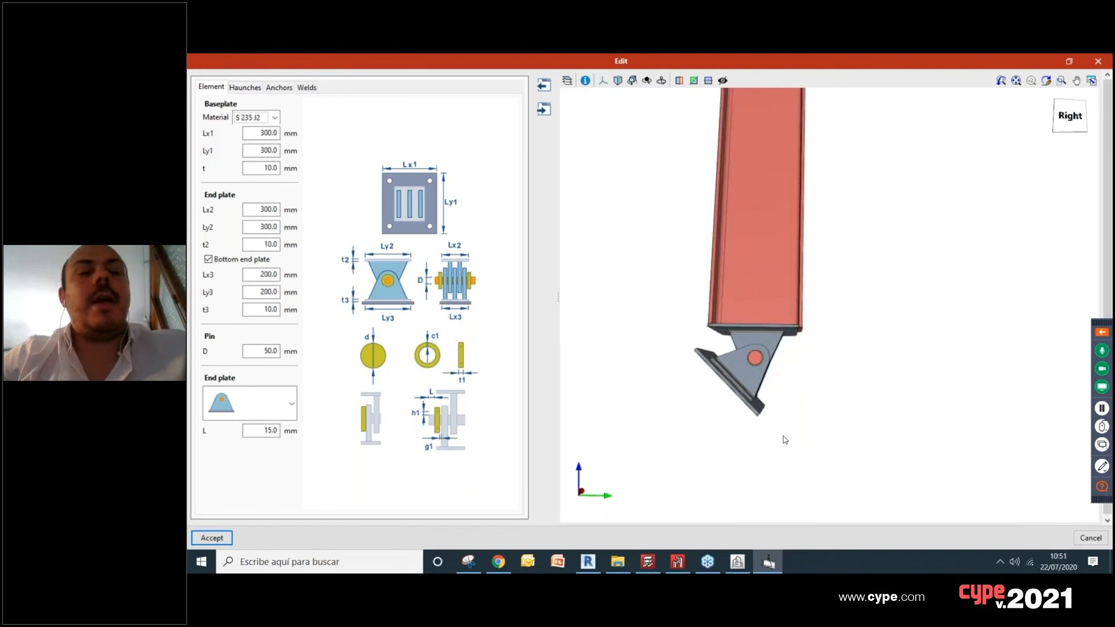
{"action": "scroll", "coordinate": [785, 440], "scroll_direction": "up", "scroll_amount": 2}
{"action": "scroll", "coordinate": [751, 369], "scroll_direction": "down", "scroll_amount": 1}
{"action": "middle_click_drag", "start_coordinate": [747, 363], "coordinate": [749, 341], "text": "shift"}
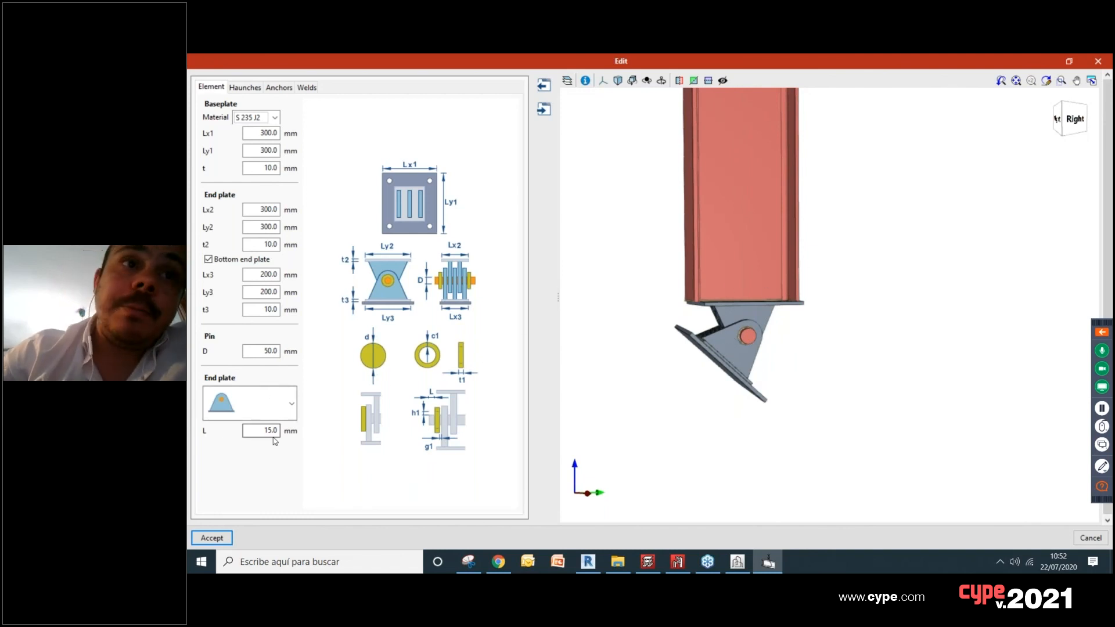
{"action": "left_click", "coordinate": [245, 87]}
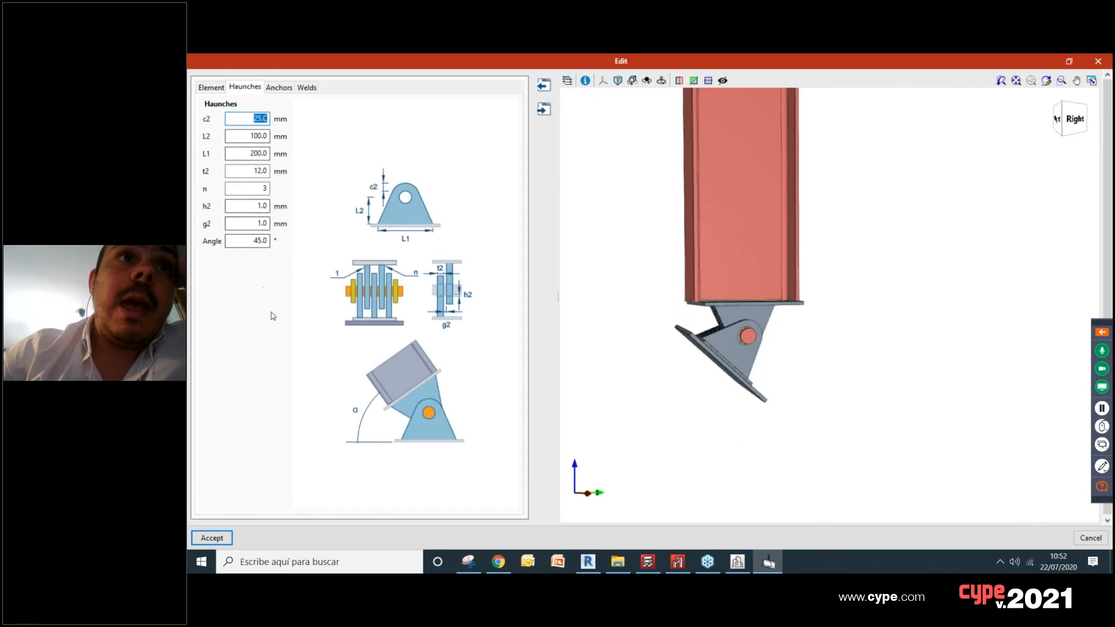
{"action": "left_click", "coordinate": [256, 241]}
{"action": "type", "text": "90"}
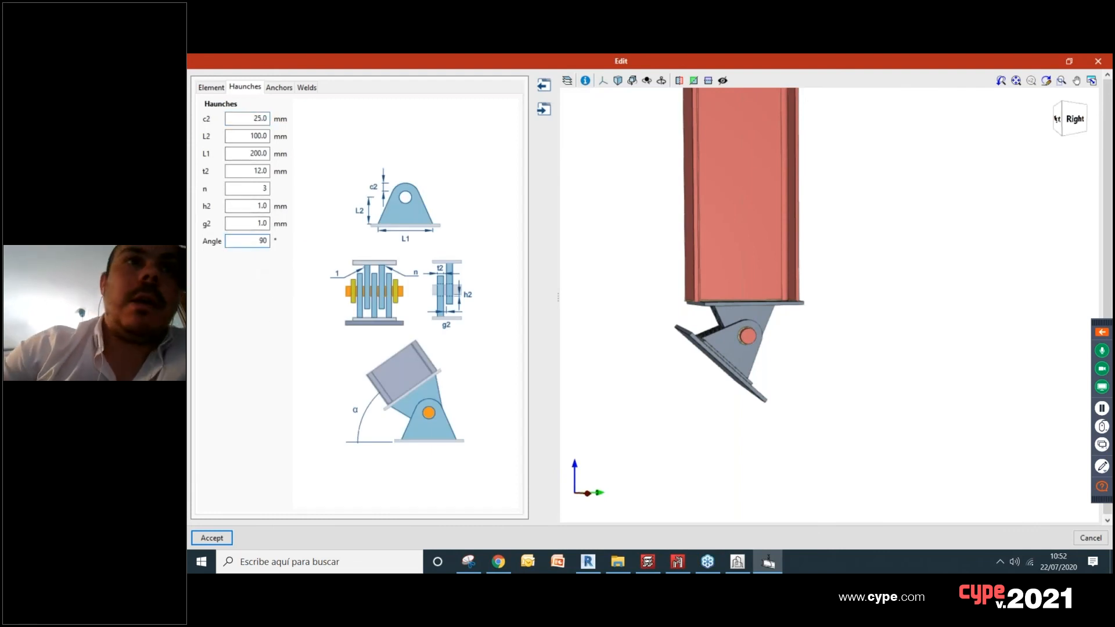
{"action": "key", "text": "Tab"}
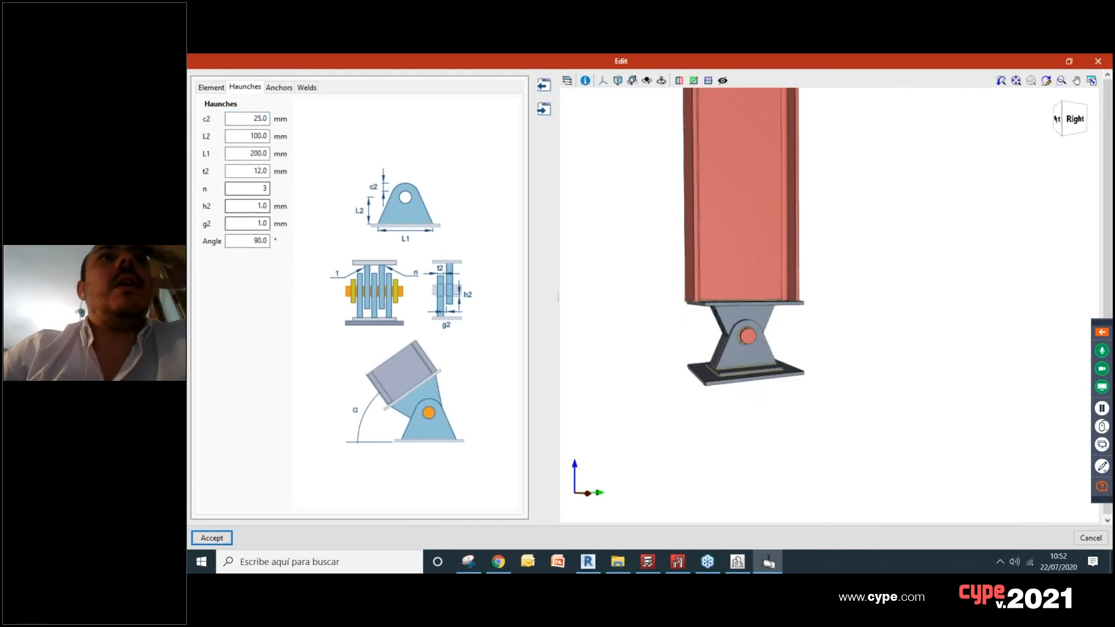
Step: Add an anchor to the hinge's baseplate and set its X position to 200 mm
{"action": "left_click", "coordinate": [278, 88]}
{"action": "middle_click_drag", "start_coordinate": [793, 438], "coordinate": [739, 401]}
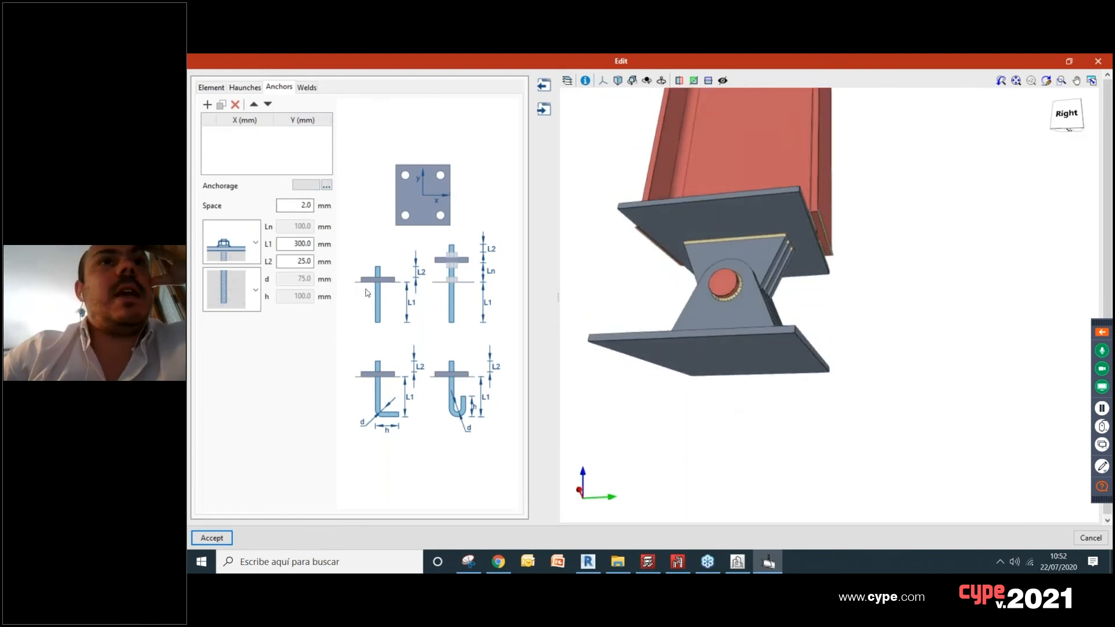
{"action": "left_click", "coordinate": [207, 108]}
{"action": "middle_click_drag", "start_coordinate": [619, 372], "coordinate": [691, 410]}
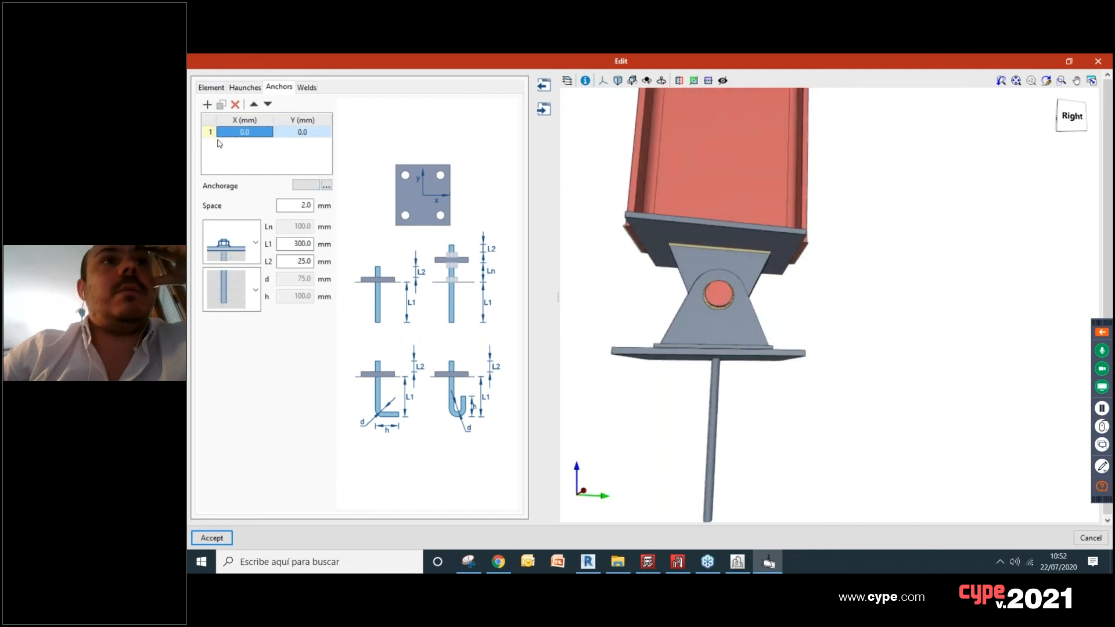
{"action": "middle_click_drag", "start_coordinate": [660, 376], "coordinate": [697, 343]}
{"action": "left_click", "coordinate": [265, 134]}
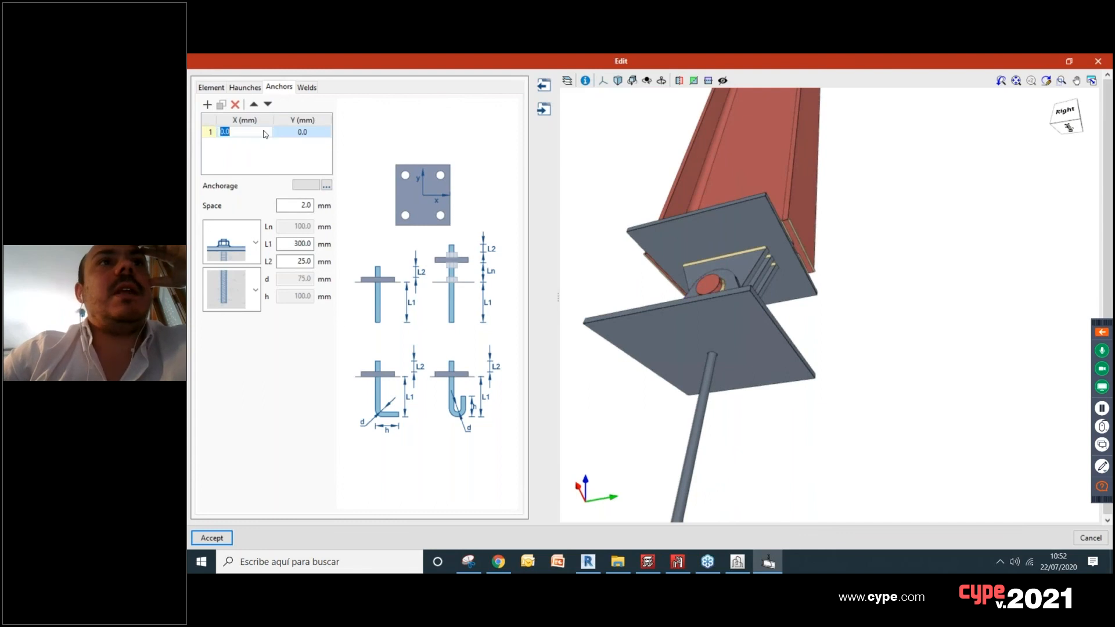
{"action": "type", "text": "200"}
{"action": "key", "text": "Tab"}
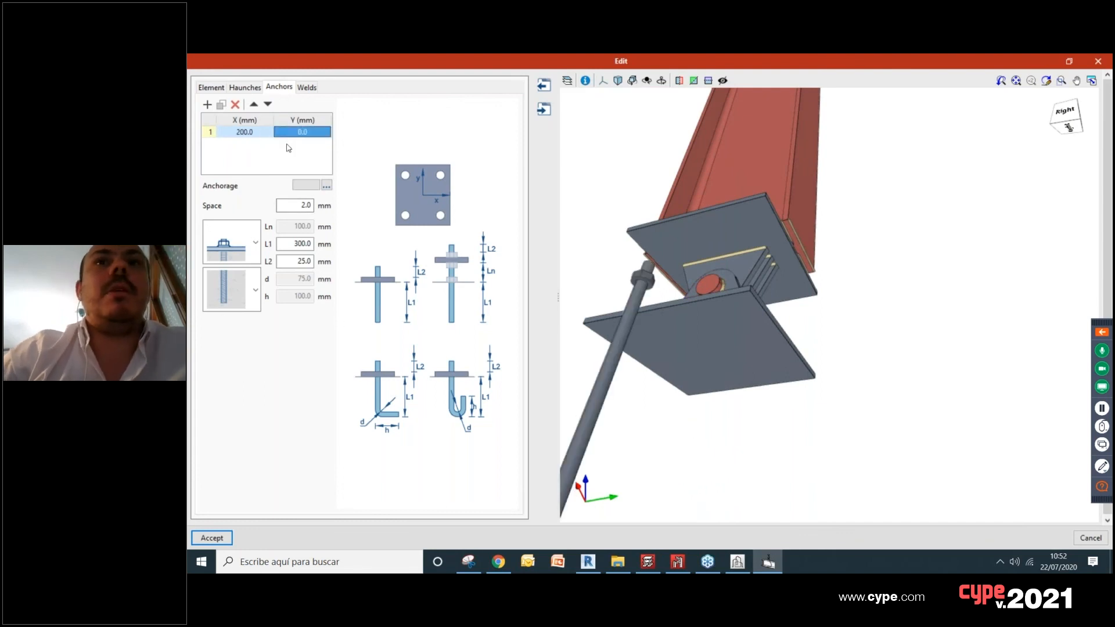
Step: Set the baseplate anchor's X and Y positions to 100 mm and inspect its clearance from the end plate weld
{"action": "left_click", "coordinate": [265, 133]}
{"action": "type", "text": "100"}
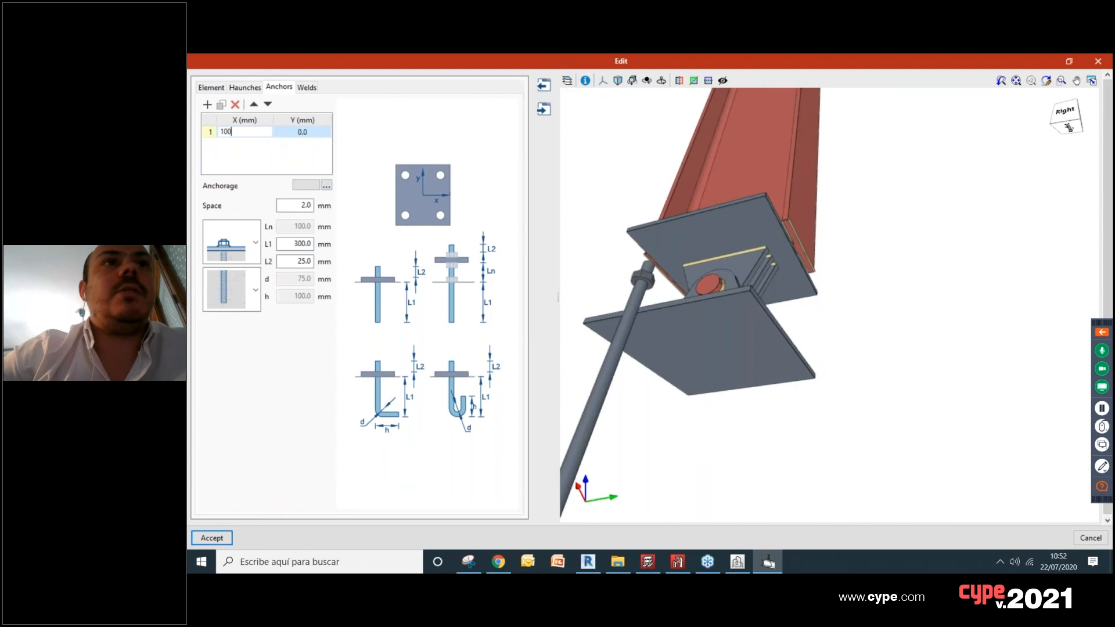
{"action": "key", "text": "Tab"}
{"action": "left_click", "coordinate": [298, 132]}
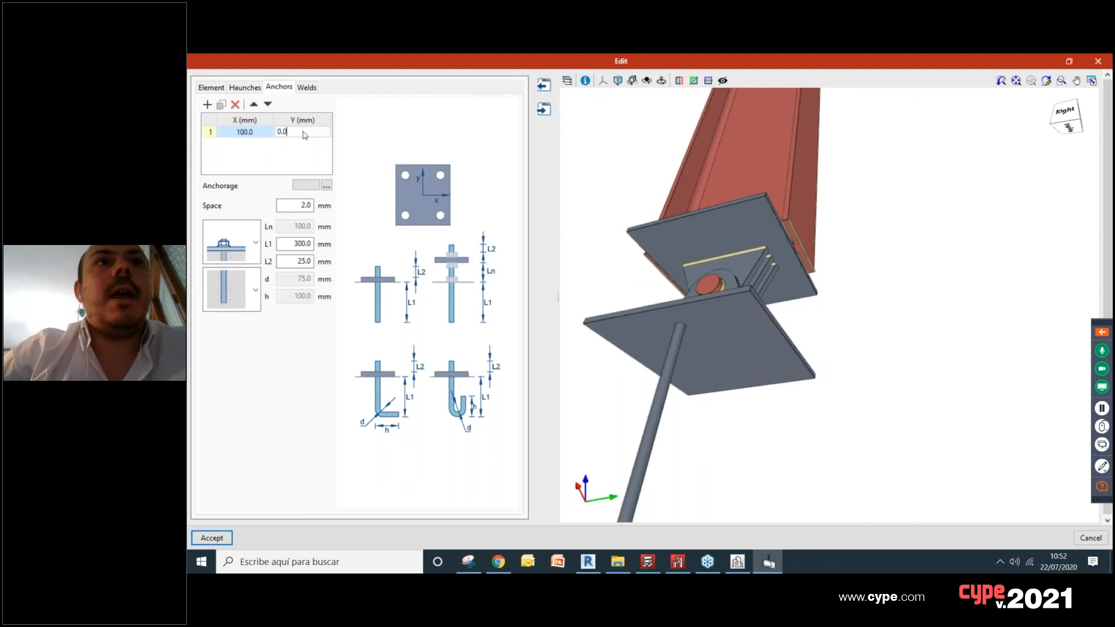
{"action": "type", "text": "1"}
{"action": "key", "text": "Return"}
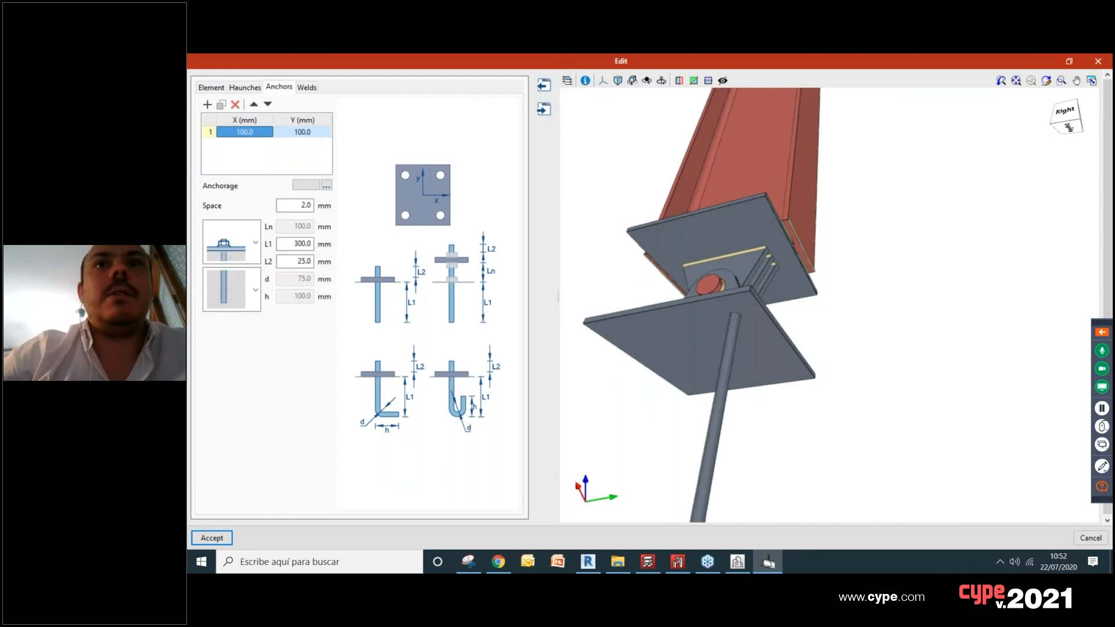
{"action": "mouse_move", "coordinate": [684, 347]}
{"action": "middle_mouse_down"}
{"action": "mouse_move", "coordinate": [802, 433]}
{"action": "mouse_move", "coordinate": [767, 444]}
{"action": "middle_mouse_up"}
{"action": "scroll", "coordinate": [766, 351], "scroll_direction": "up", "scroll_amount": 5}
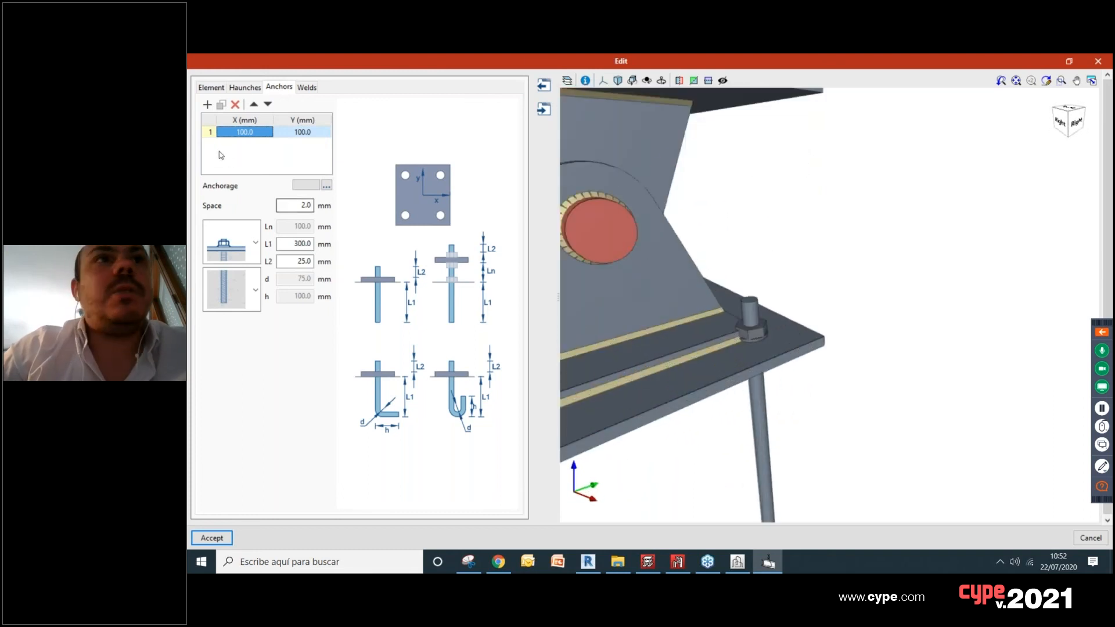
{"action": "scroll", "coordinate": [783, 321], "scroll_direction": "up", "scroll_amount": 5}
{"action": "middle_click_drag", "start_coordinate": [806, 334], "coordinate": [784, 305]}
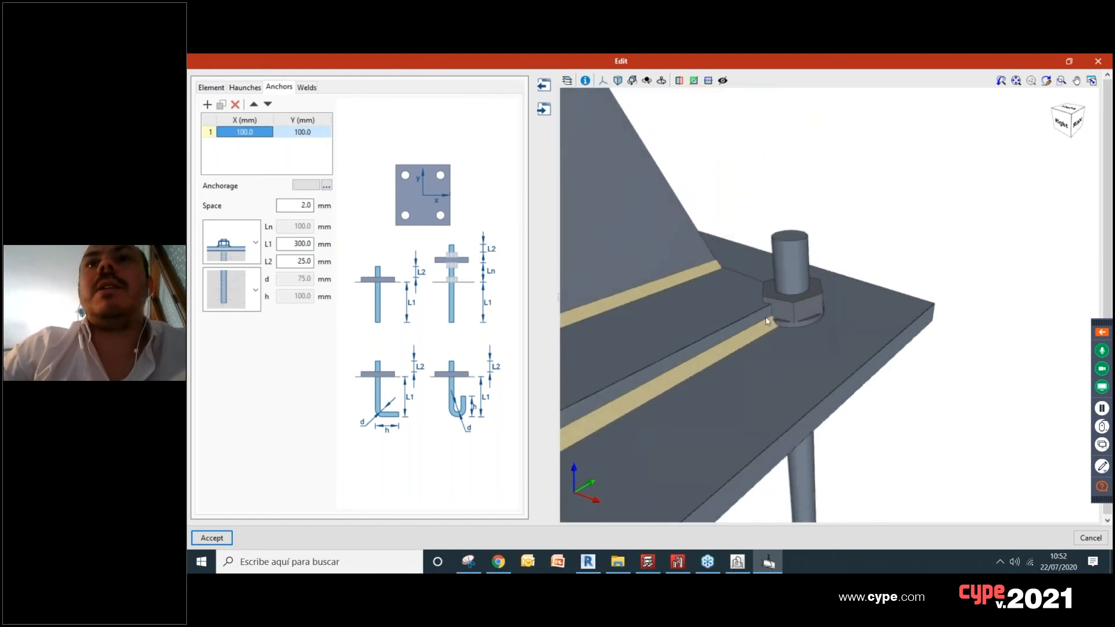
Step: Set the baseplate anchor's X and Y positions to 110 mm
{"action": "double_click", "coordinate": [240, 134]}
{"action": "left_click", "coordinate": [243, 132]}
{"action": "left_click_drag", "start_coordinate": [228, 133], "coordinate": [223, 133]}
{"action": "left_click", "coordinate": [227, 133]}
{"action": "type", "text": "1"}
{"action": "key", "text": "BackSpace"}
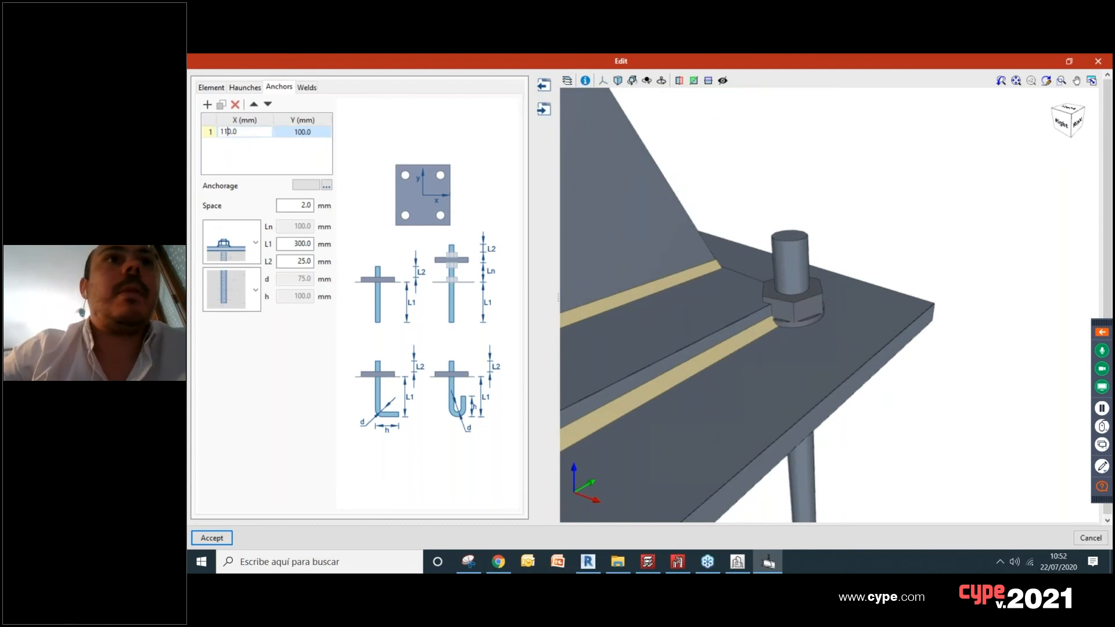
{"action": "left_click", "coordinate": [302, 136]}
{"action": "left_click", "coordinate": [294, 133]}
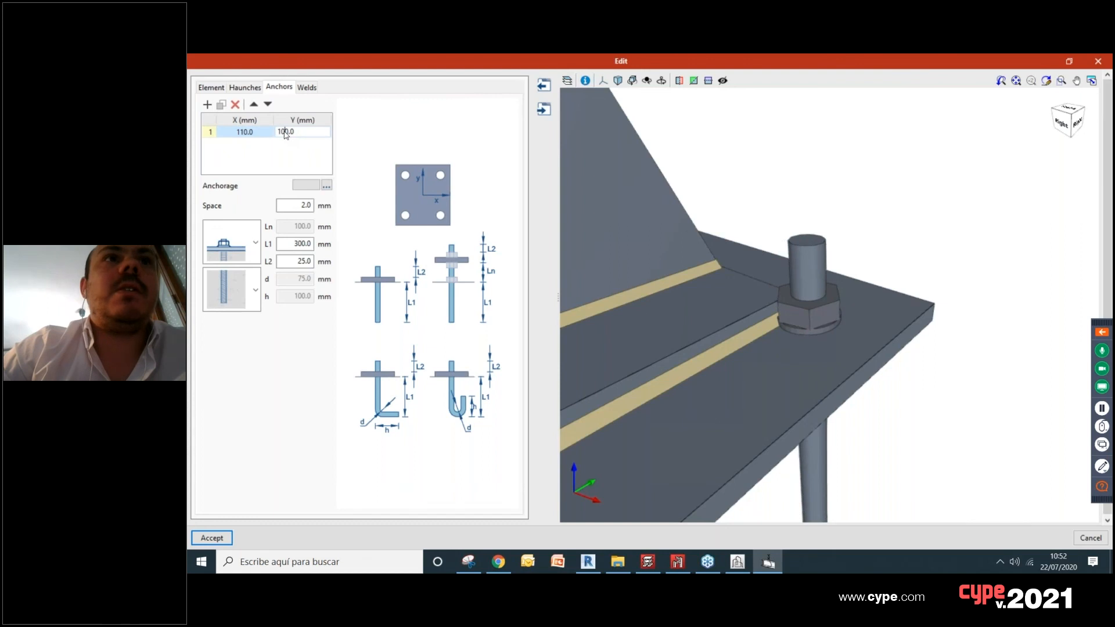
{"action": "type", "text": "1"}
{"action": "key", "text": "Return"}
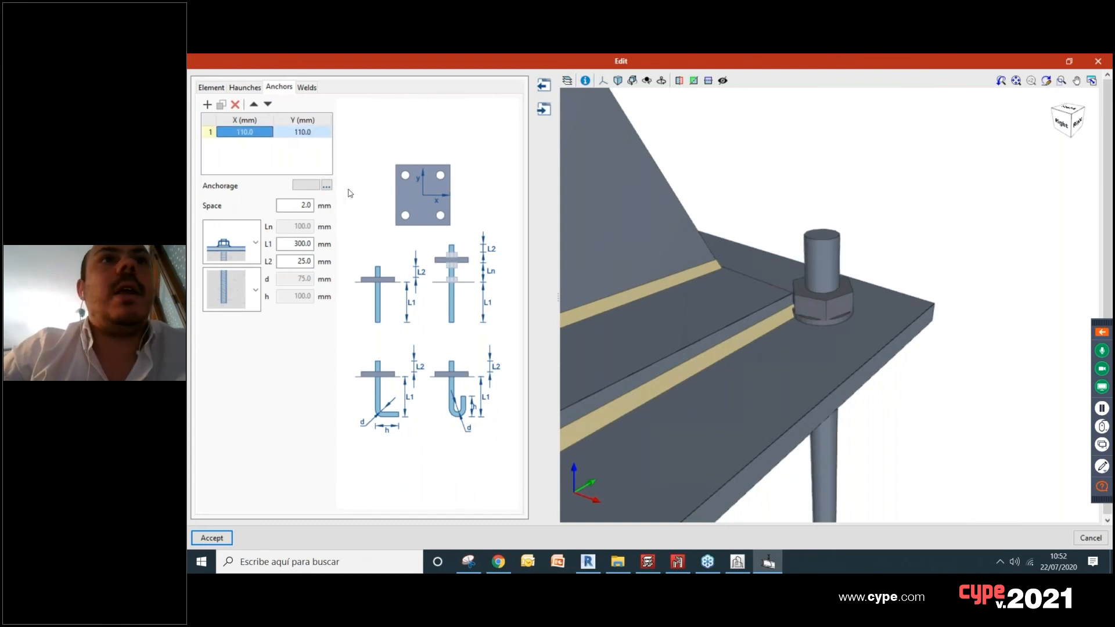
Step: Set the baseplate anchor's X and Y positions to 120 mm and check its placement on the plate
{"action": "left_click", "coordinate": [249, 137]}
{"action": "left_click", "coordinate": [229, 133]}
{"action": "key", "text": "BackSpace"}
{"action": "type", "text": "2"}
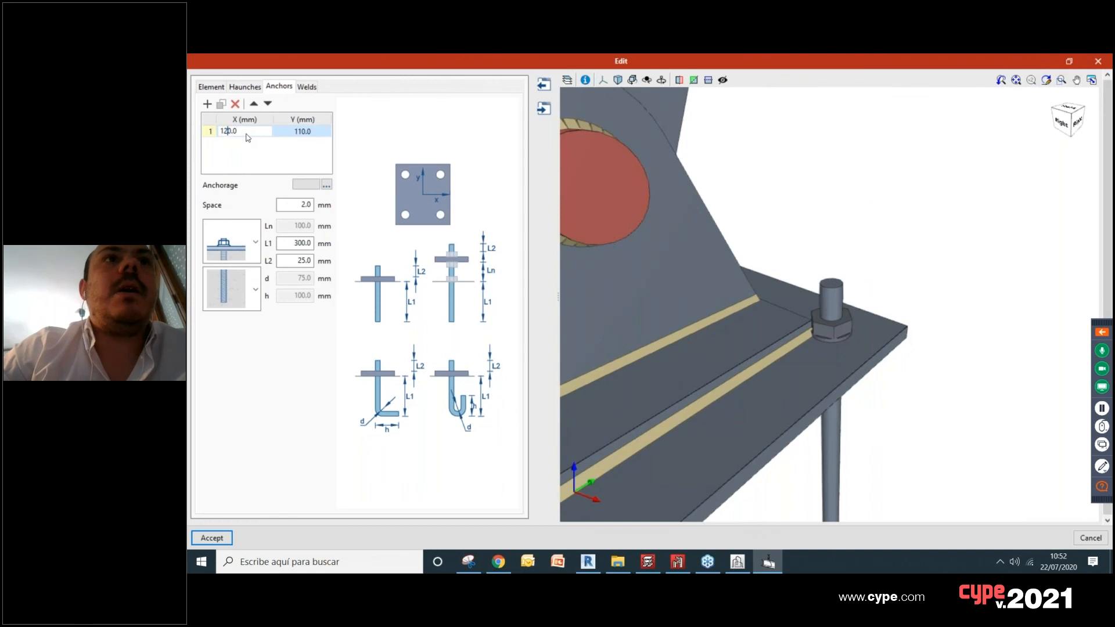
{"action": "double_click", "coordinate": [301, 133]}
{"action": "left_click_drag", "start_coordinate": [285, 134], "coordinate": [281, 133]}
{"action": "type", "text": "2"}
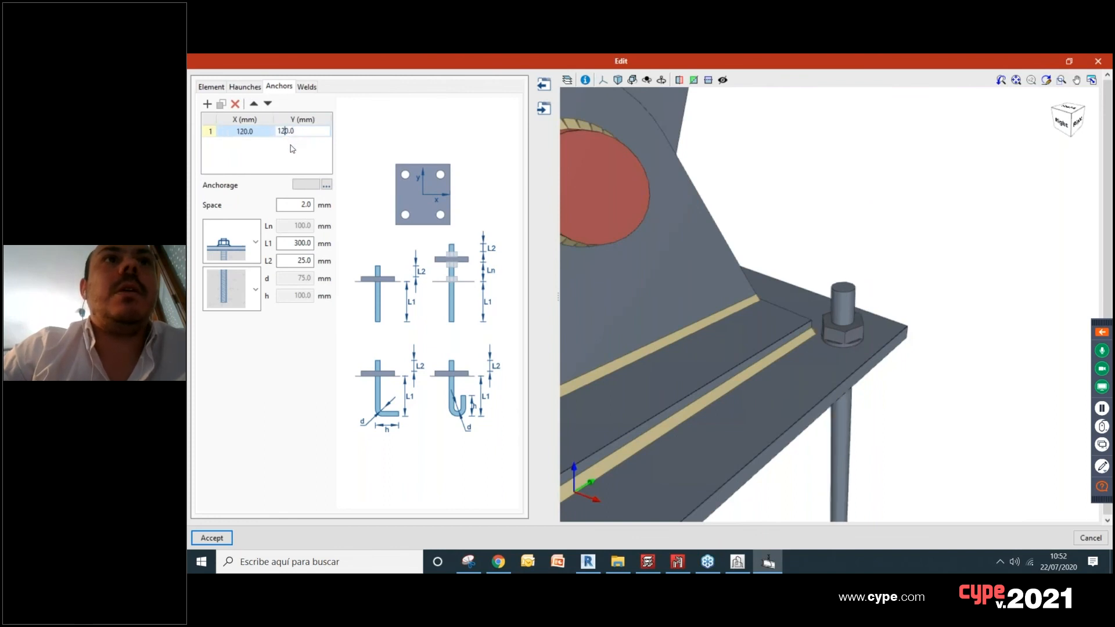
{"action": "left_click", "coordinate": [292, 150]}
{"action": "scroll", "coordinate": [857, 351], "scroll_direction": "down", "scroll_amount": 6}
{"action": "mouse_move", "coordinate": [859, 350]}
{"action": "middle_mouse_down"}
{"action": "mouse_move", "coordinate": [758, 351]}
{"action": "mouse_move", "coordinate": [781, 348]}
{"action": "middle_mouse_up"}
{"action": "scroll", "coordinate": [757, 351], "scroll_direction": "down", "scroll_amount": 4}
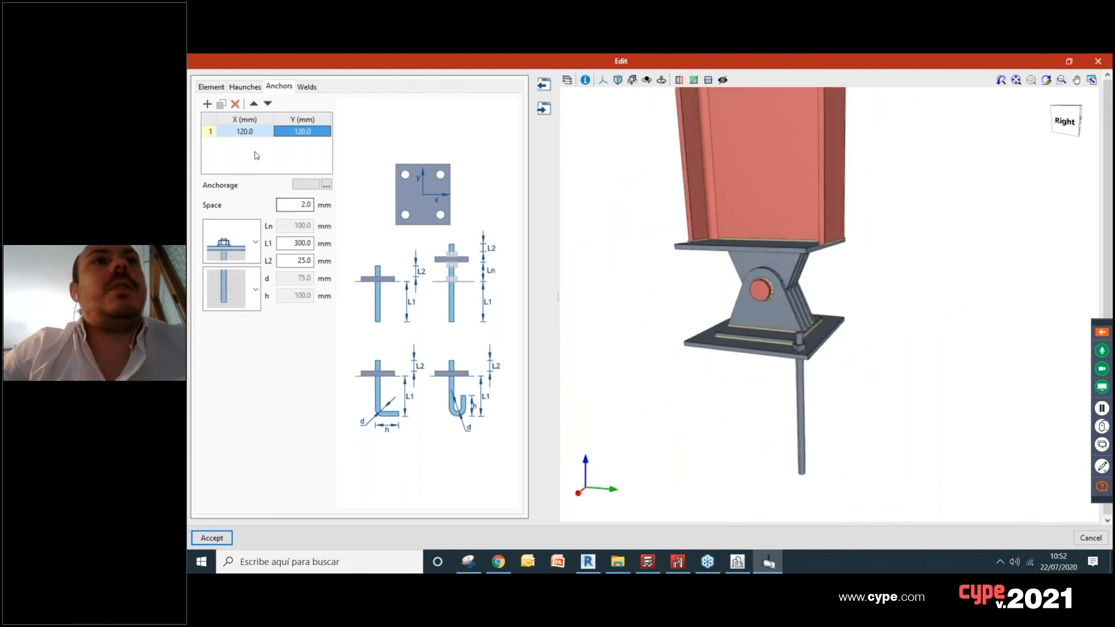
Step: Add a second anchor to the baseplate with X at 20 mm and Y at 120 mm
{"action": "left_click", "coordinate": [207, 104]}
{"action": "double_click", "coordinate": [240, 144]}
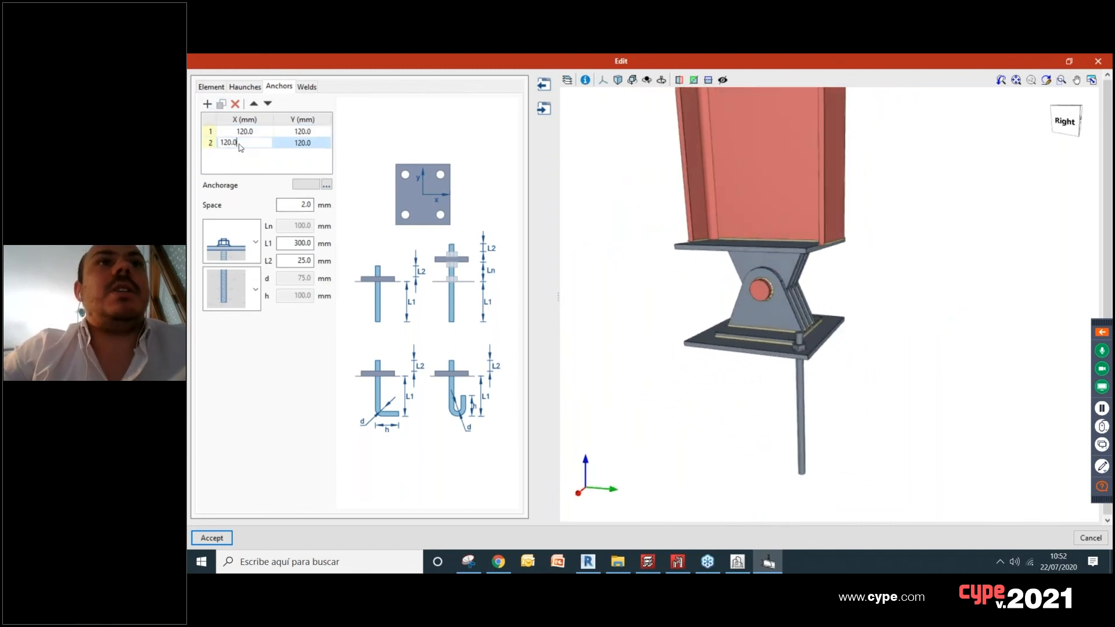
{"action": "left_click_drag", "start_coordinate": [224, 144], "coordinate": [211, 144]}
{"action": "key", "text": "BackSpace"}
{"action": "key", "text": "Return"}
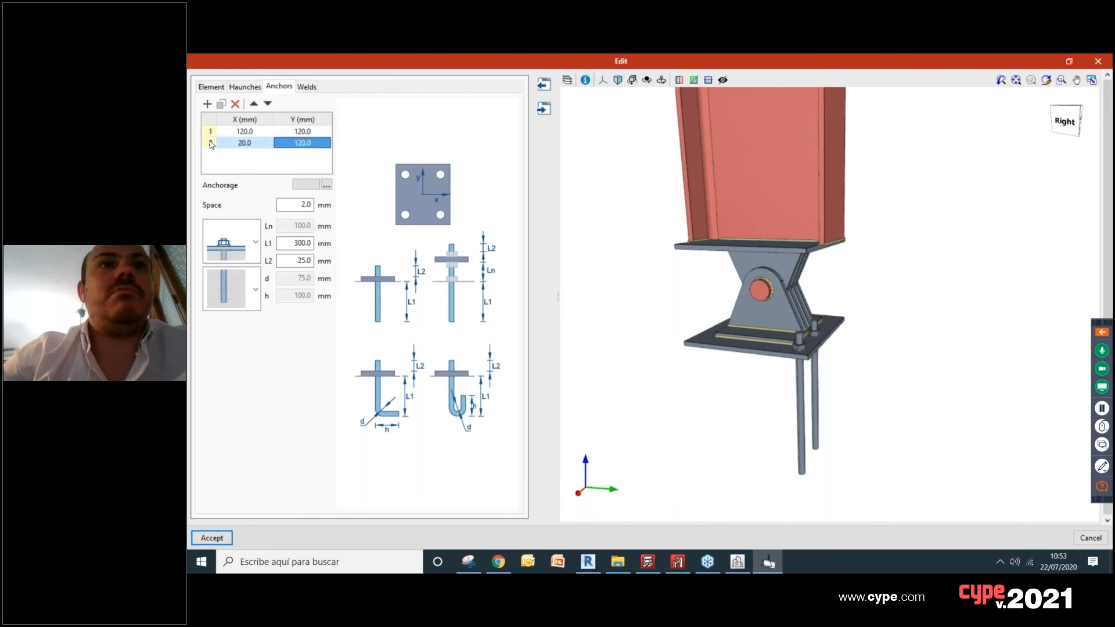
{"action": "double_click", "coordinate": [247, 145]}
{"action": "left_click_drag", "start_coordinate": [234, 144], "coordinate": [214, 143]}
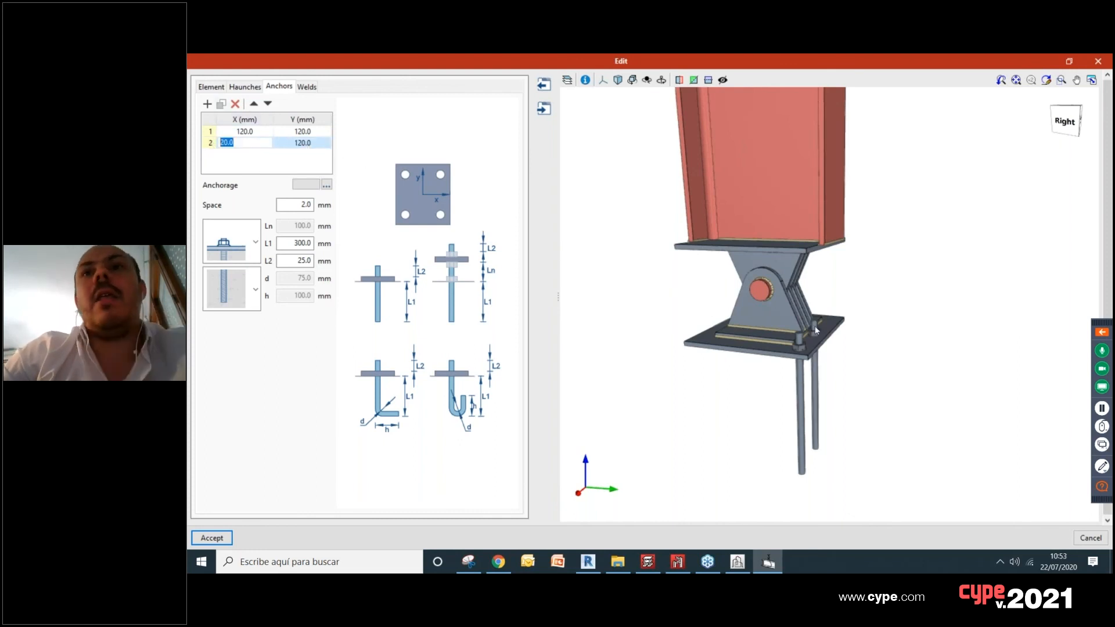
{"action": "left_click", "coordinate": [243, 146]}
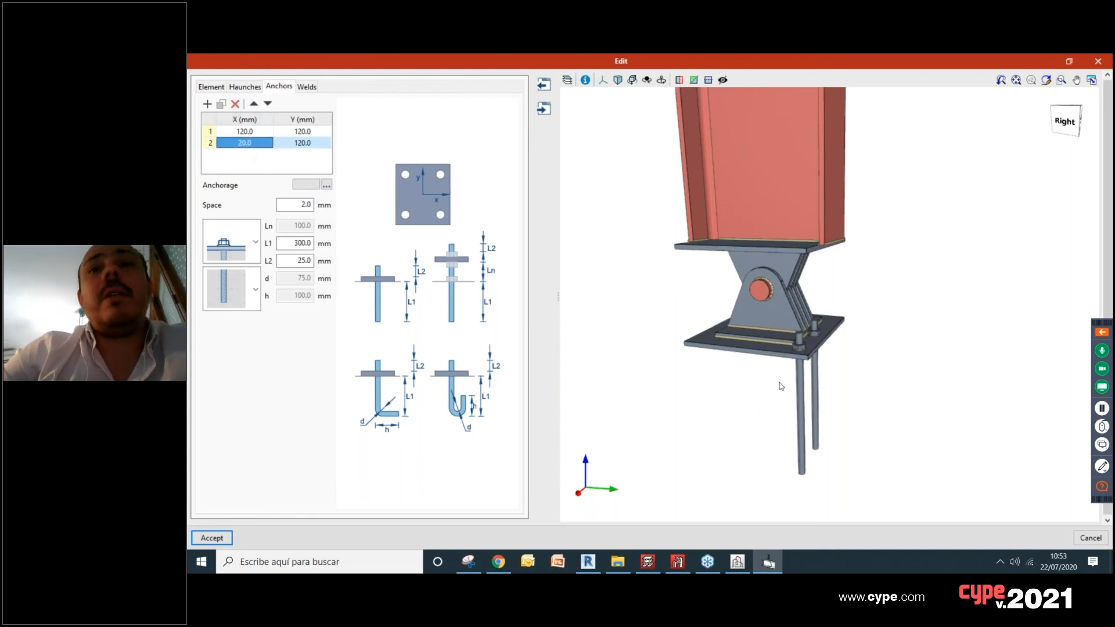
Step: Review the anchorage's bolt, nut and washer properties and the available B 500 S diameters, then leave without changes
{"action": "left_click", "coordinate": [327, 185]}
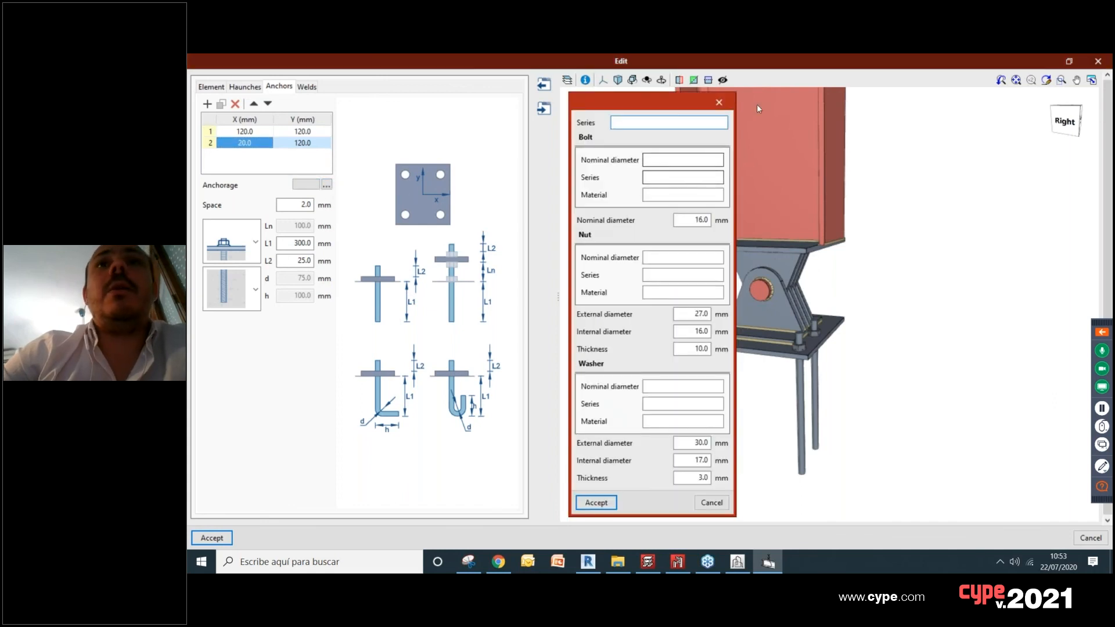
{"action": "left_click", "coordinate": [720, 102]}
{"action": "left_click", "coordinate": [327, 185]}
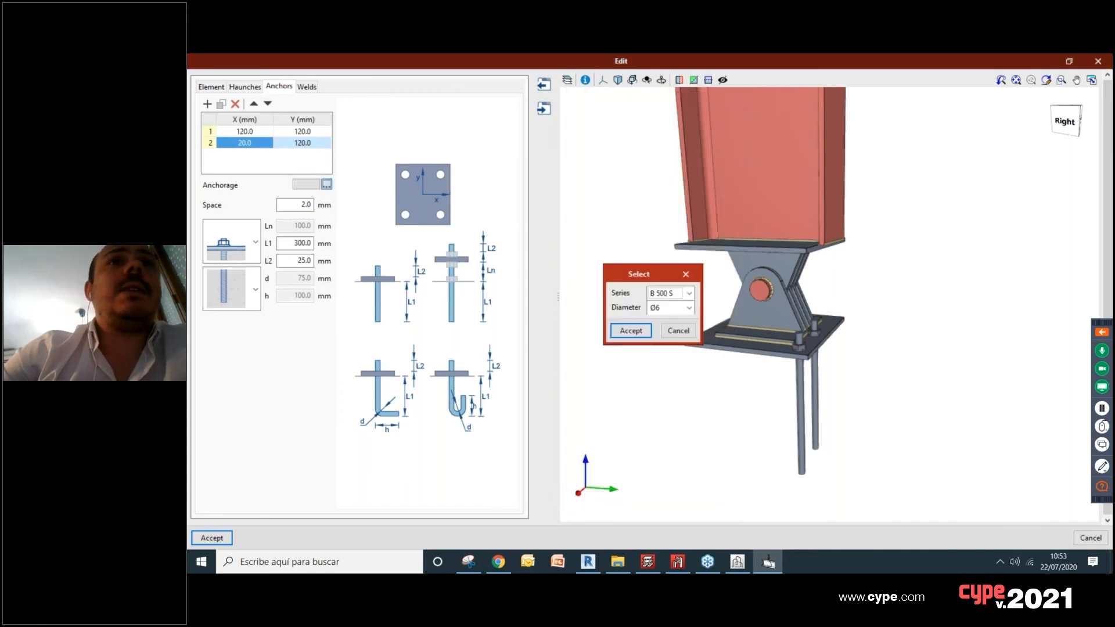
{"action": "left_click", "coordinate": [689, 309]}
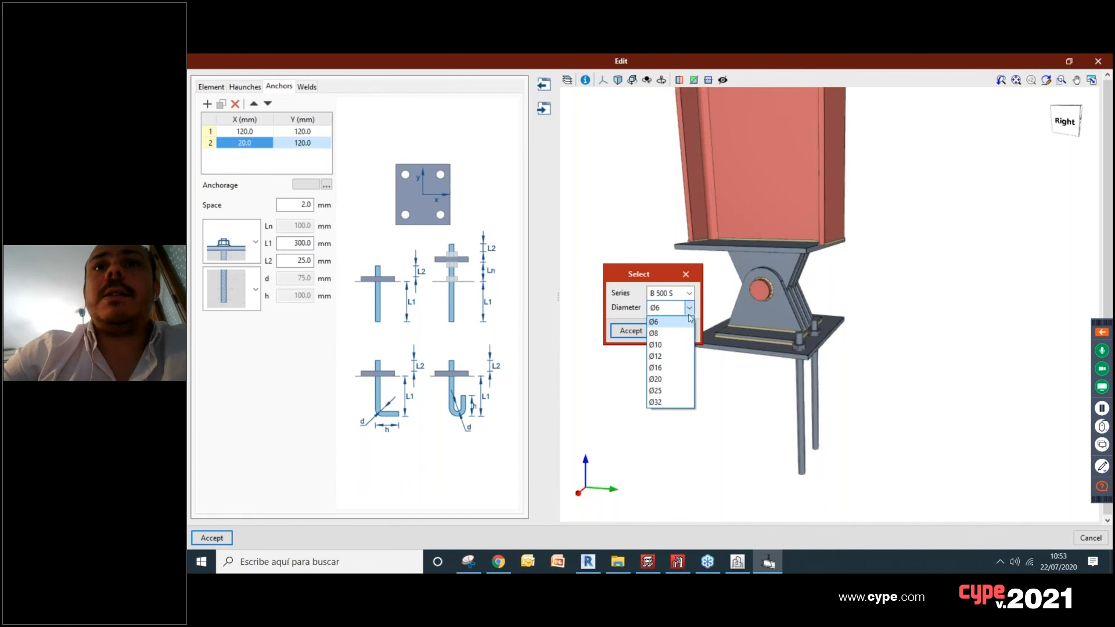
{"action": "left_click", "coordinate": [687, 277]}
{"action": "key", "text": "Return"}
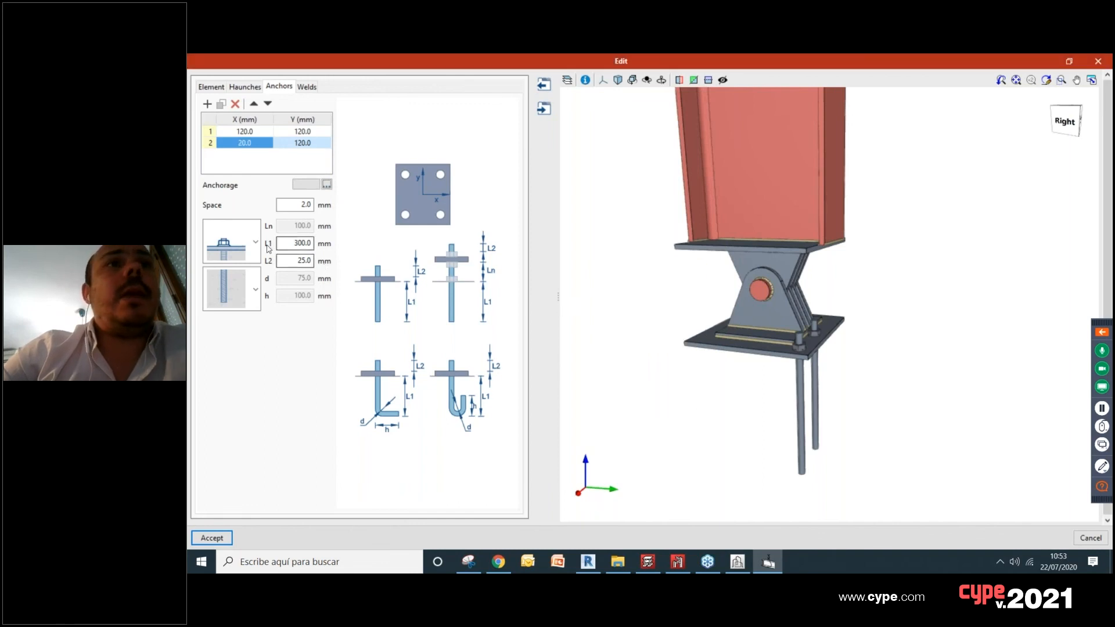
Step: Keep the first upper fixing type for the anchors, choose the U-shaped hook end and inspect them below the baseplate
{"action": "left_click", "coordinate": [256, 243]}
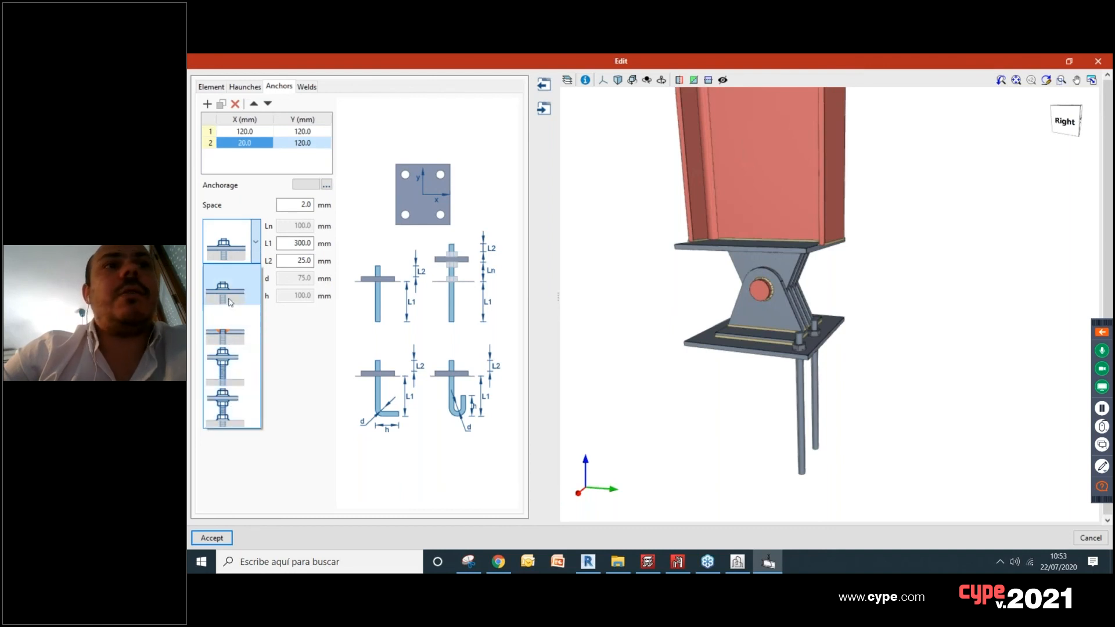
{"action": "left_click", "coordinate": [223, 279]}
{"action": "left_click", "coordinate": [255, 289]}
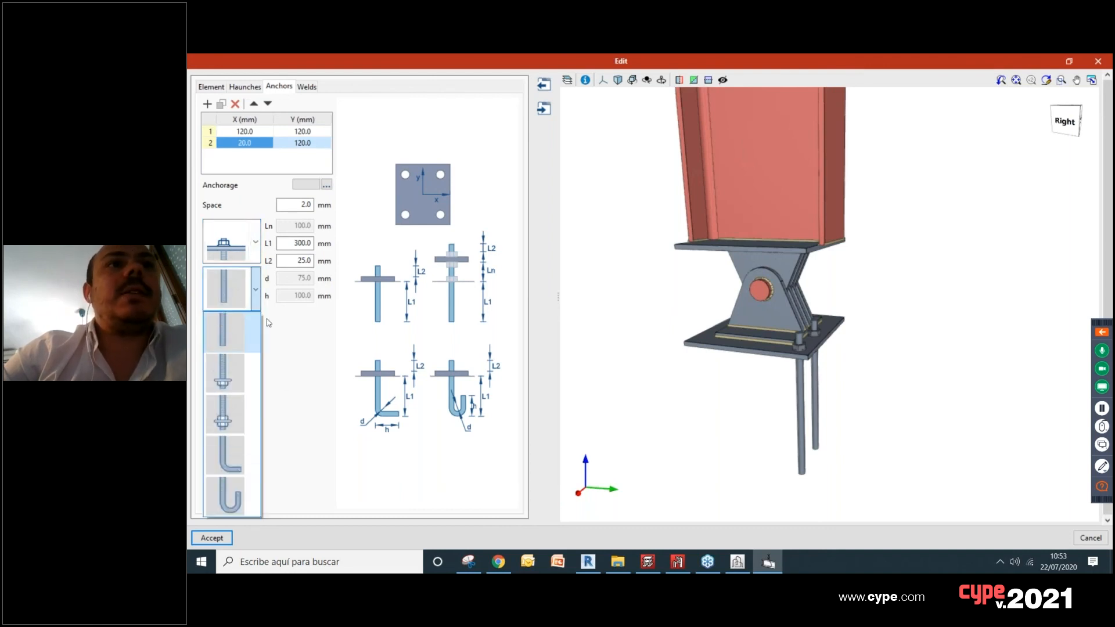
{"action": "left_click", "coordinate": [231, 497]}
{"action": "scroll", "coordinate": [801, 428], "scroll_direction": "up", "scroll_amount": 3}
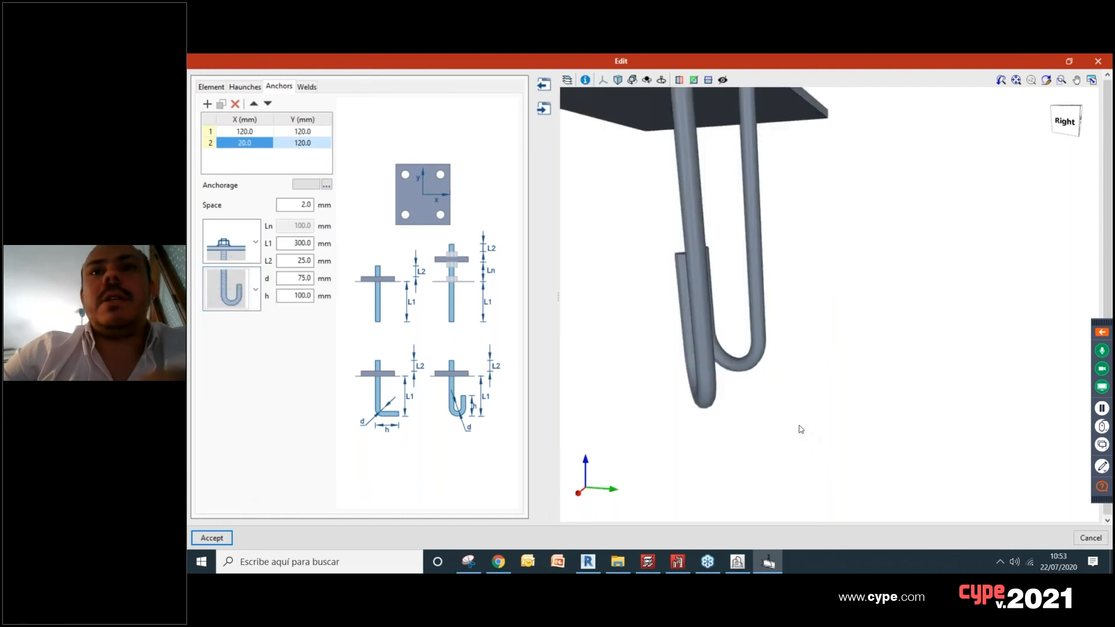
{"action": "scroll", "coordinate": [790, 427], "scroll_direction": "down", "scroll_amount": 5}
{"action": "middle_click_drag", "start_coordinate": [787, 426], "coordinate": [742, 391]}
{"action": "scroll", "coordinate": [735, 391], "scroll_direction": "up", "scroll_amount": 3}
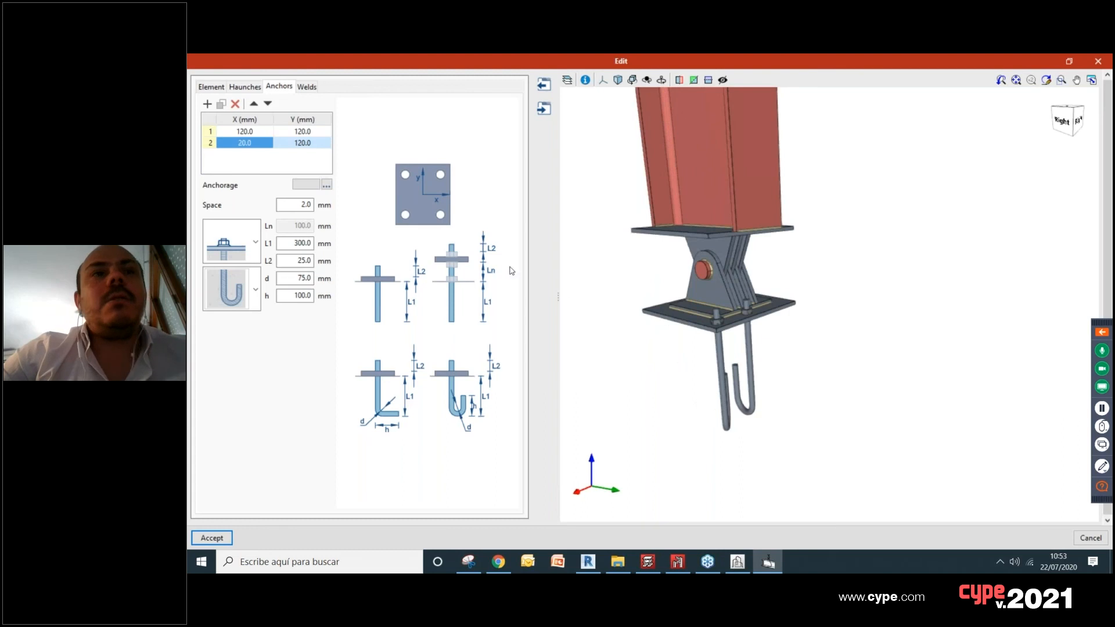
Step: Review the weld settings for the section, haunches, pin and bottom end plate, and examine the hinge's welds in the model
{"action": "left_click", "coordinate": [306, 87]}
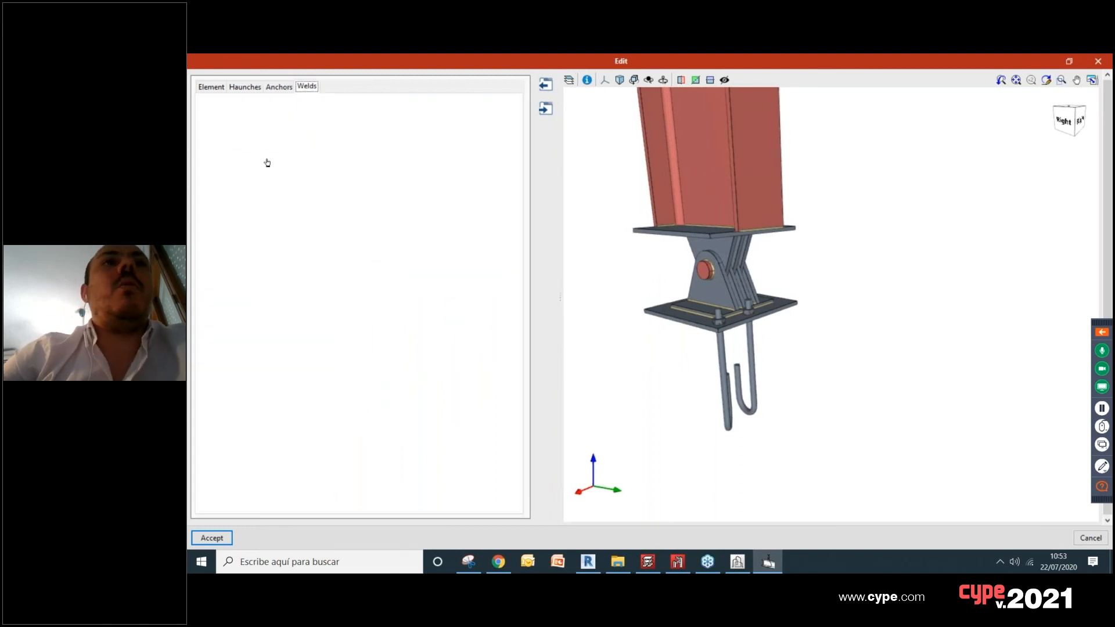
{"action": "scroll", "coordinate": [690, 321], "scroll_direction": "up", "scroll_amount": 5}
{"action": "middle_click_drag", "start_coordinate": [690, 329], "coordinate": [840, 333]}
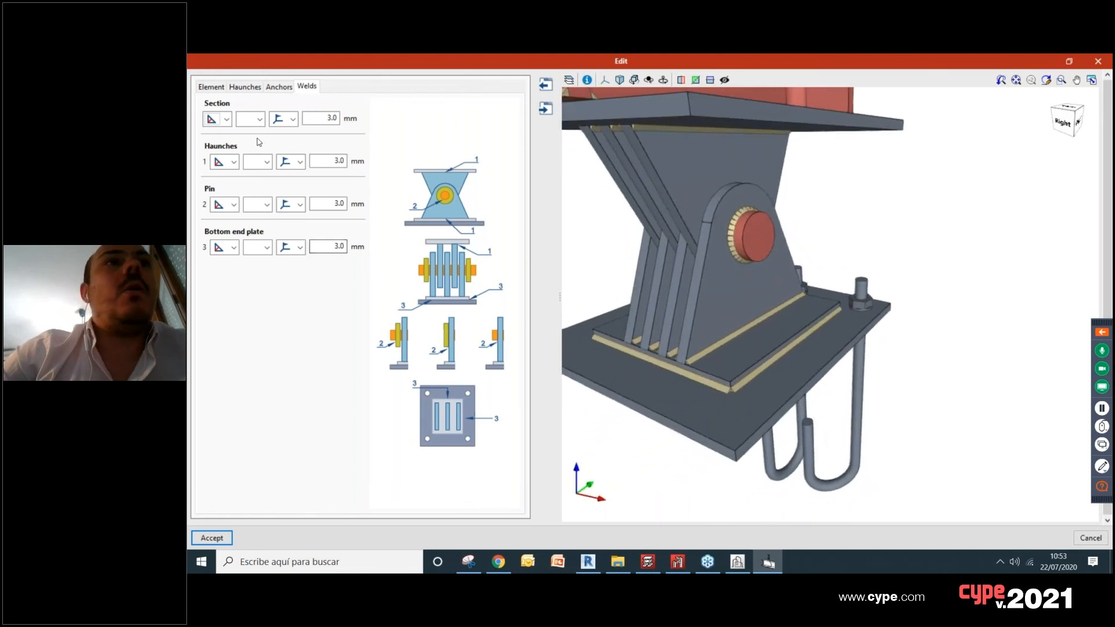
{"action": "left_click", "coordinate": [223, 117]}
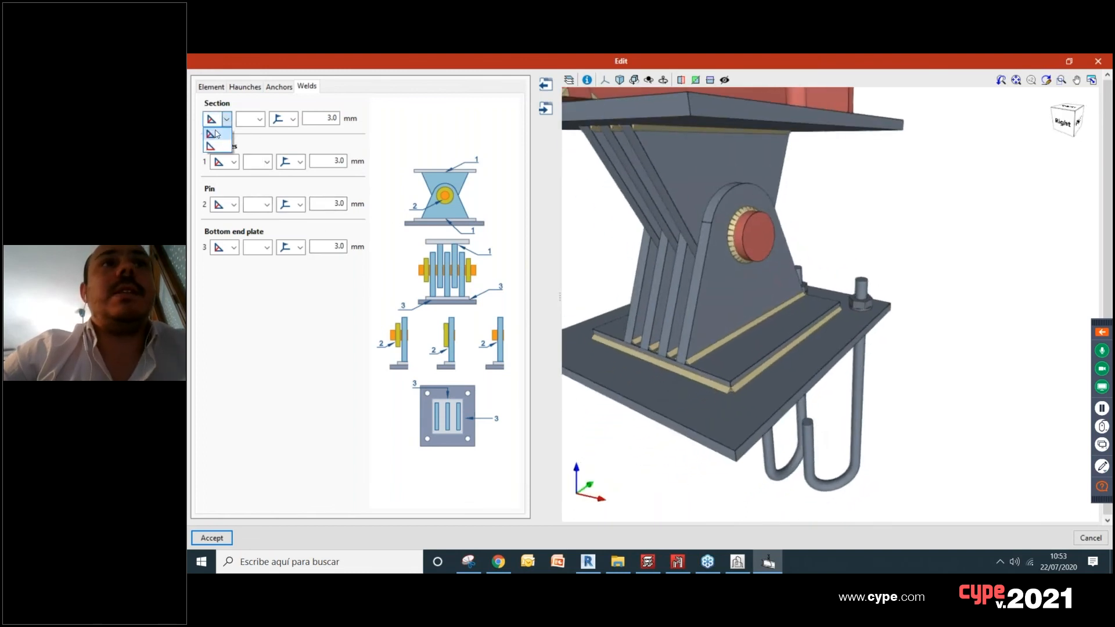
{"action": "left_click", "coordinate": [224, 123]}
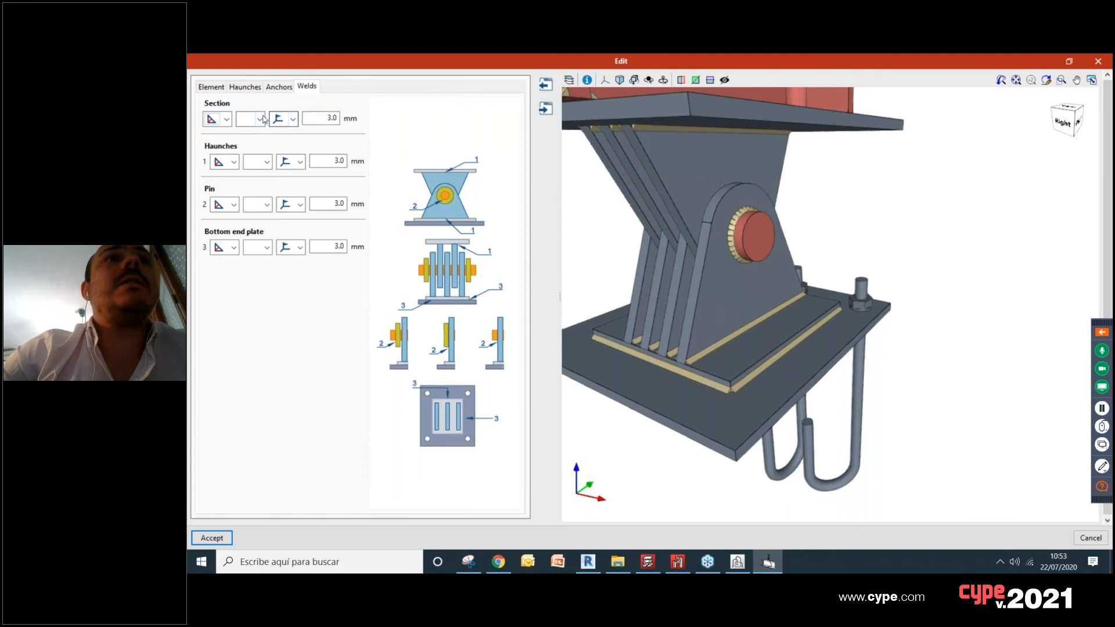
{"action": "left_click", "coordinate": [330, 118]}
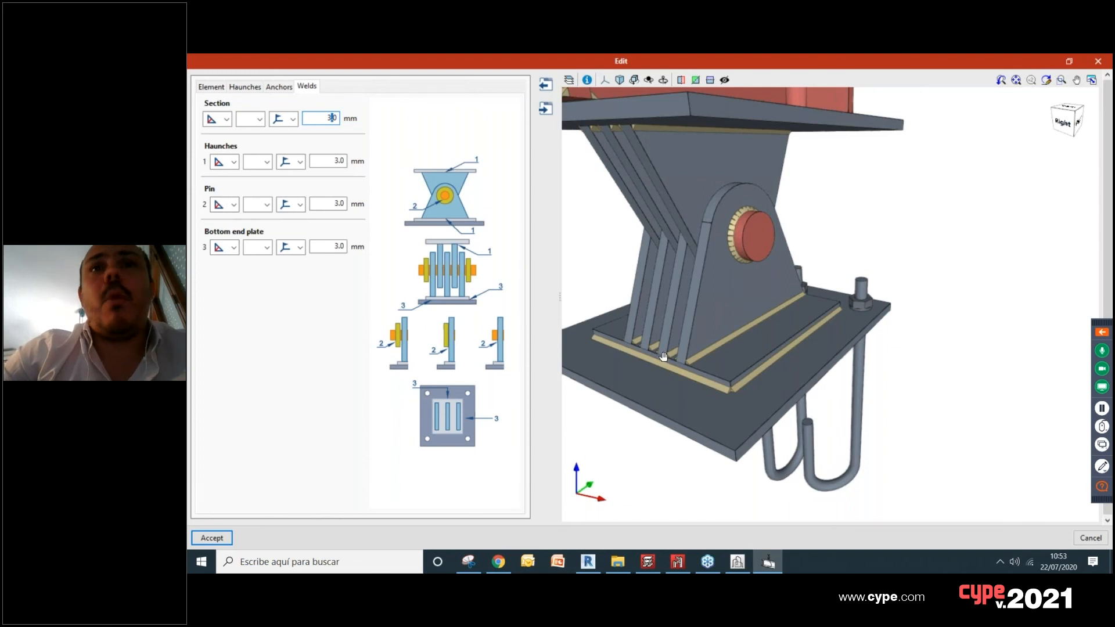
{"action": "middle_click_drag", "start_coordinate": [670, 358], "coordinate": [687, 361]}
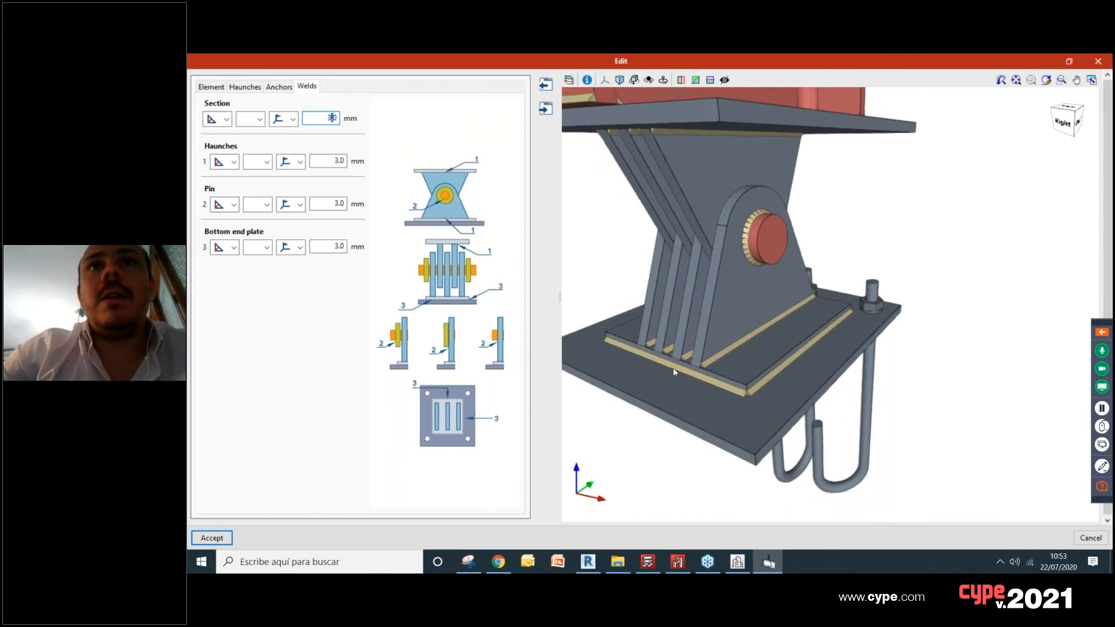
{"action": "scroll", "coordinate": [699, 377], "scroll_direction": "down", "scroll_amount": 4}
{"action": "middle_click_drag", "start_coordinate": [703, 375], "coordinate": [866, 343], "text": "shift"}
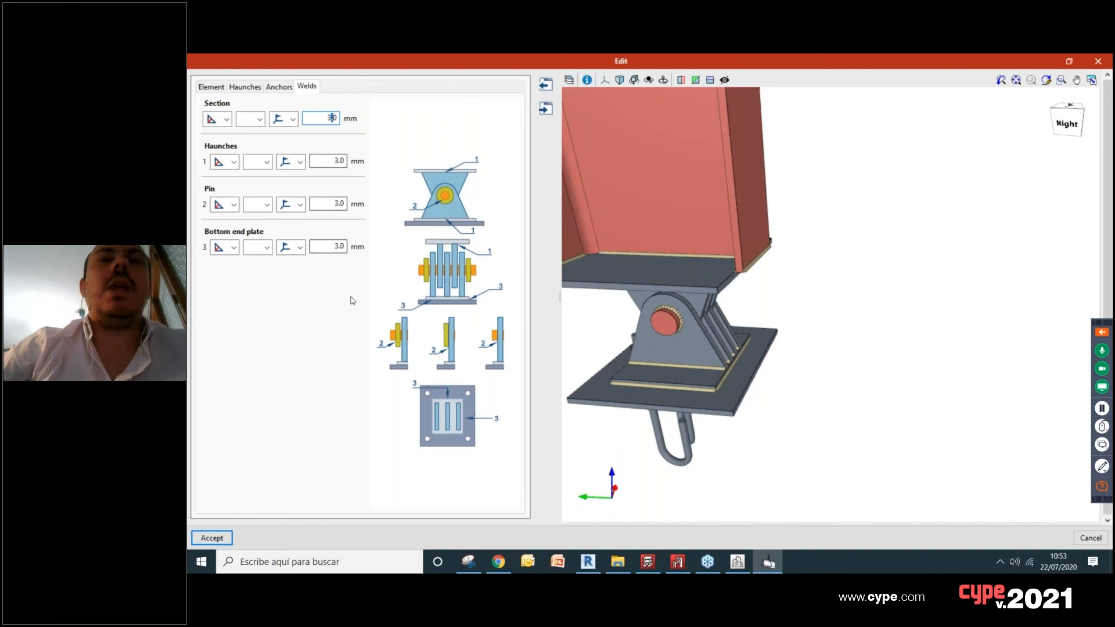
{"action": "middle_click_drag", "start_coordinate": [674, 274], "coordinate": [753, 266]}
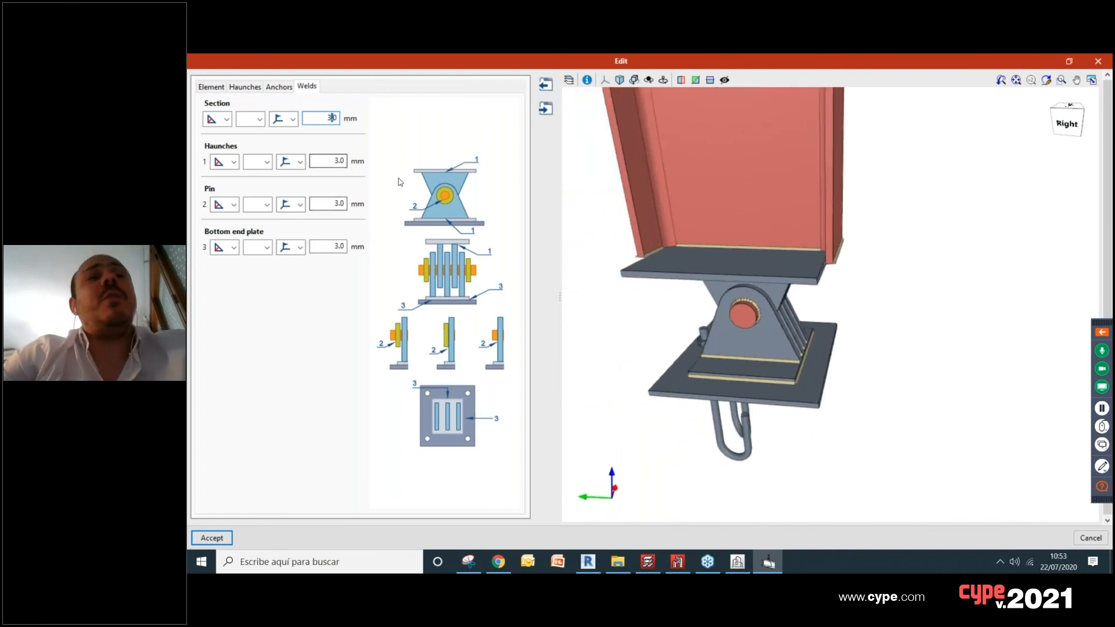
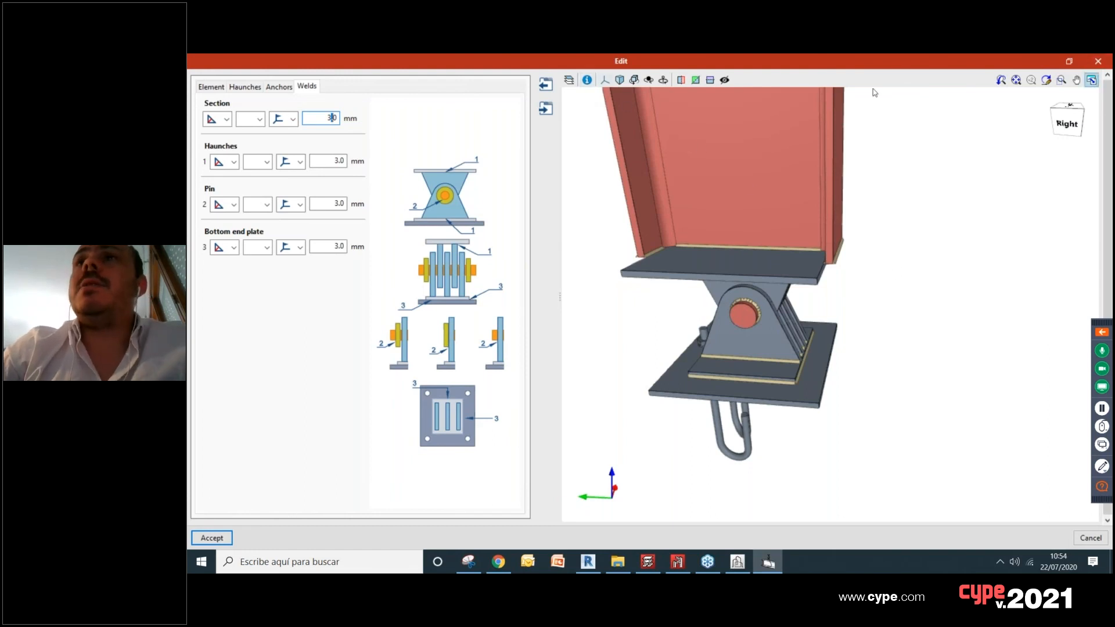
Step: Set the hinge preview to orthogonal projection in the XZ view and examine the pin plates and anchors side-on
{"action": "left_click", "coordinate": [570, 81]}
{"action": "left_click", "coordinate": [619, 80]}
{"action": "left_click", "coordinate": [620, 83]}
{"action": "scroll", "coordinate": [780, 444], "scroll_direction": "up", "scroll_amount": 1}
{"action": "scroll", "coordinate": [755, 445], "scroll_direction": "up", "scroll_amount": 1}
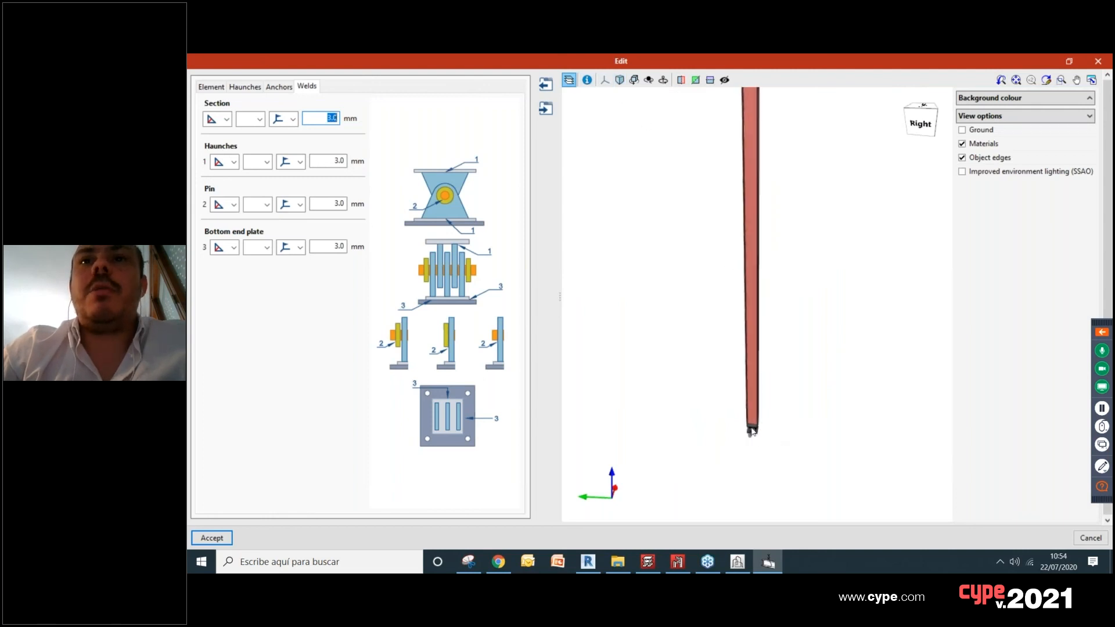
{"action": "left_click", "coordinate": [620, 80]}
{"action": "left_click", "coordinate": [605, 79]}
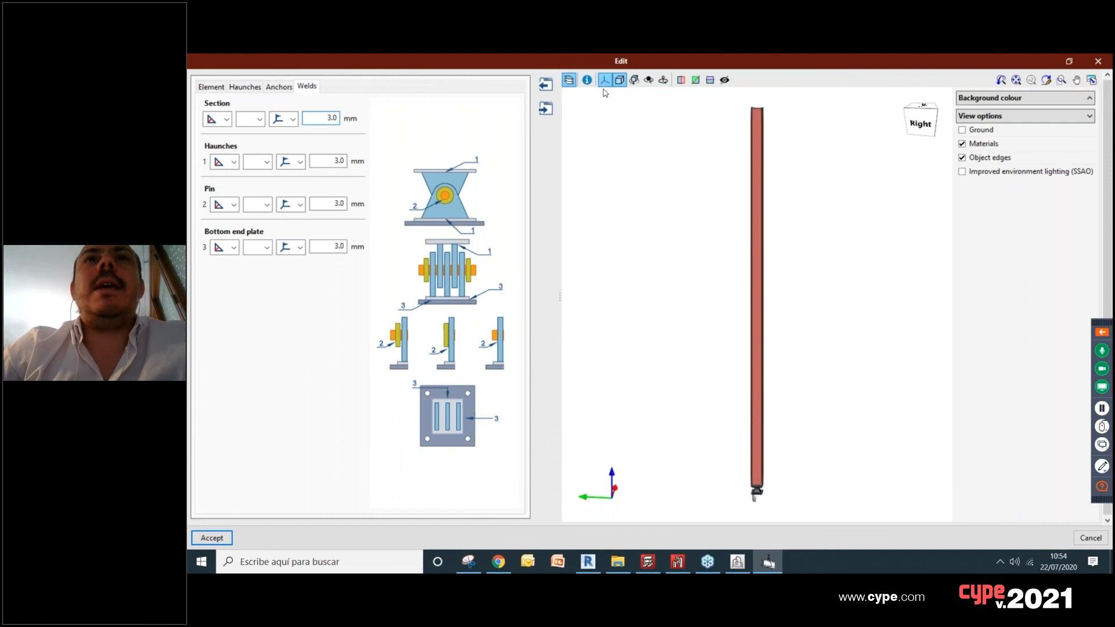
{"action": "left_click", "coordinate": [606, 105]}
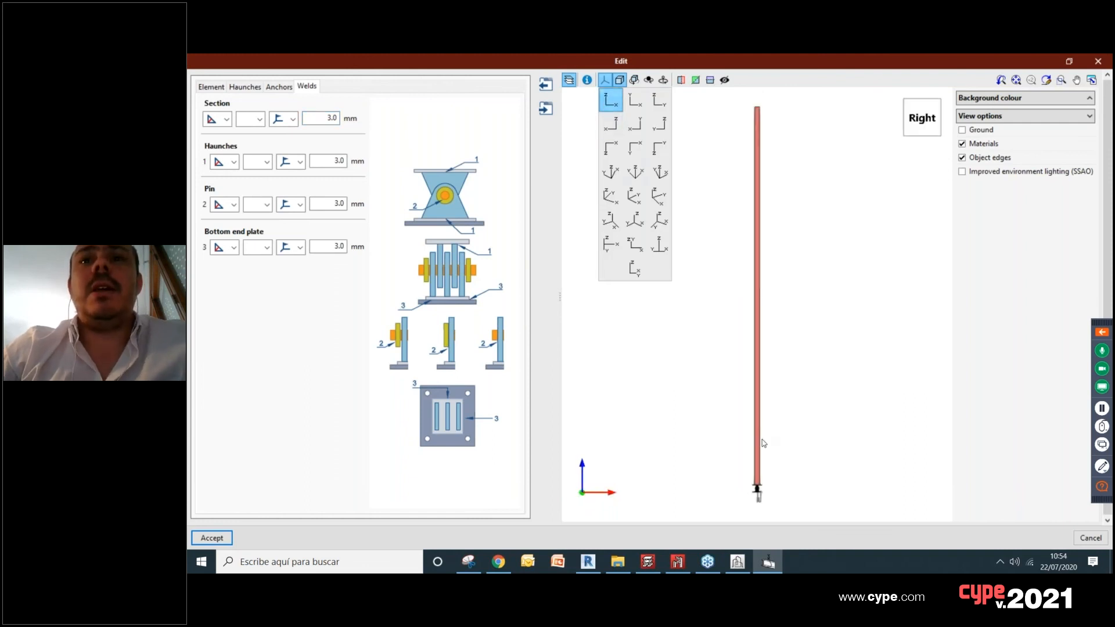
{"action": "scroll", "coordinate": [761, 500], "scroll_direction": "up", "scroll_amount": 5}
{"action": "middle_click_drag", "start_coordinate": [706, 423], "coordinate": [763, 363]}
{"action": "scroll", "coordinate": [778, 385], "scroll_direction": "up", "scroll_amount": 1}
{"action": "left_click", "coordinate": [611, 99]}
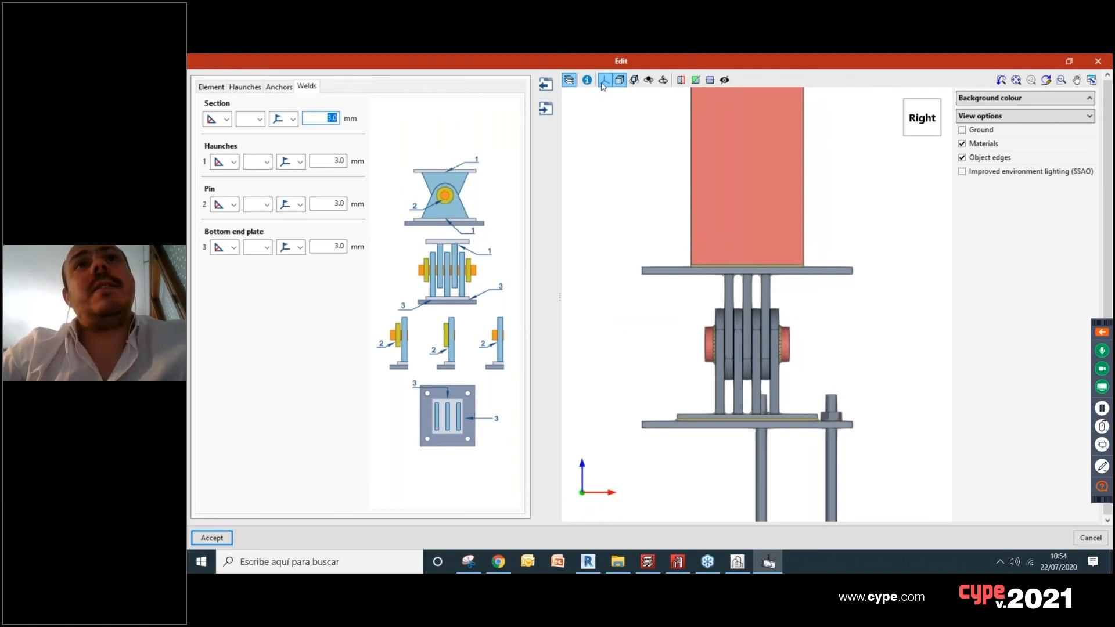
{"action": "scroll", "coordinate": [778, 393], "scroll_direction": "up", "scroll_amount": 5}
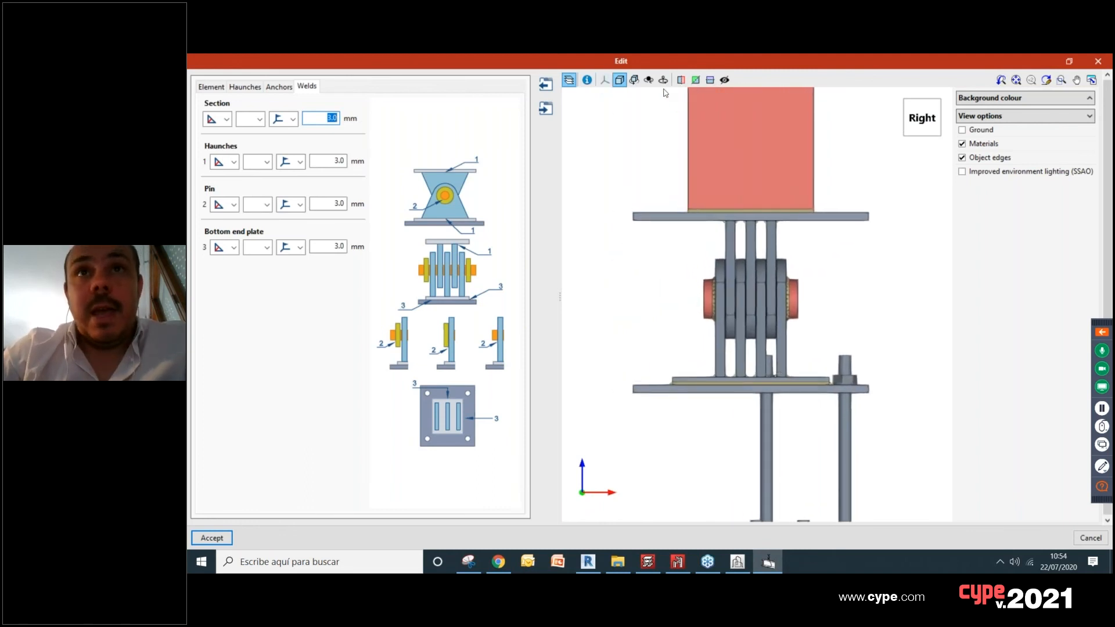
Step: Review the formats and image size for saving the present view as a file, then leave without saving
{"action": "left_click", "coordinate": [1092, 82]}
{"action": "left_click_drag", "start_coordinate": [678, 155], "coordinate": [412, 159]}
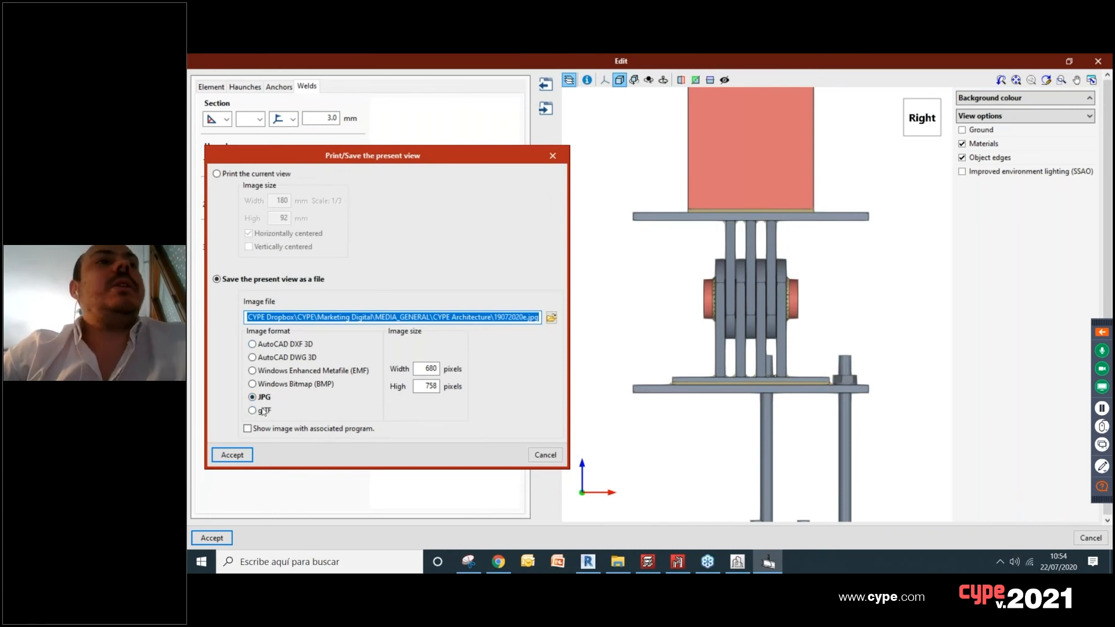
{"action": "left_click", "coordinate": [428, 368]}
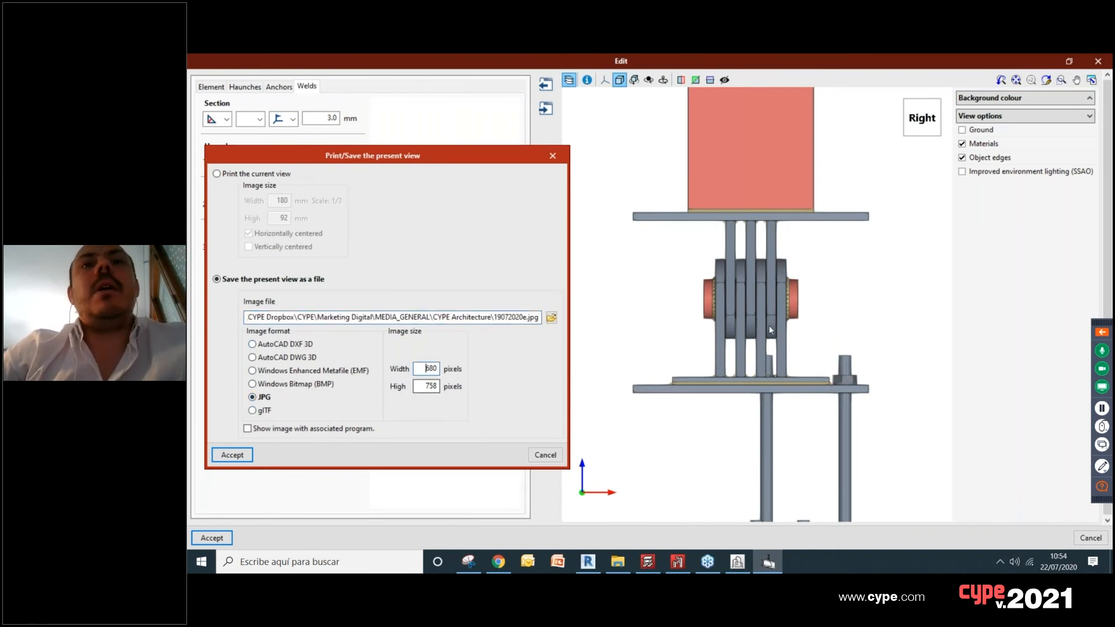
{"action": "left_click", "coordinate": [551, 155]}
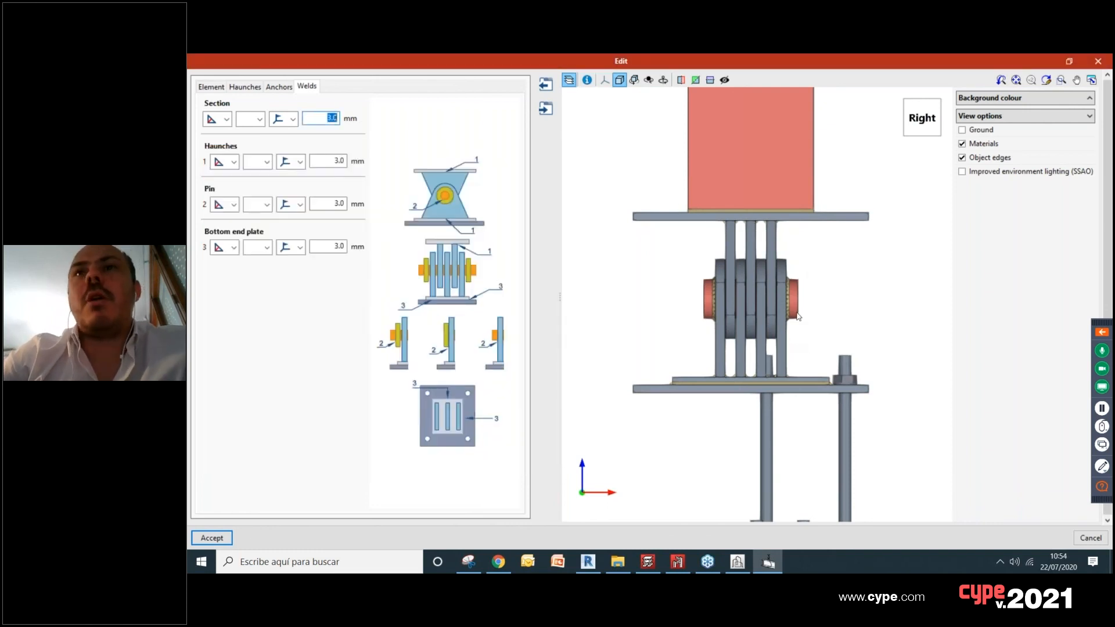
Step: Accept the hinge joint edits and check the column base in the 3D model
{"action": "left_click", "coordinate": [212, 538]}
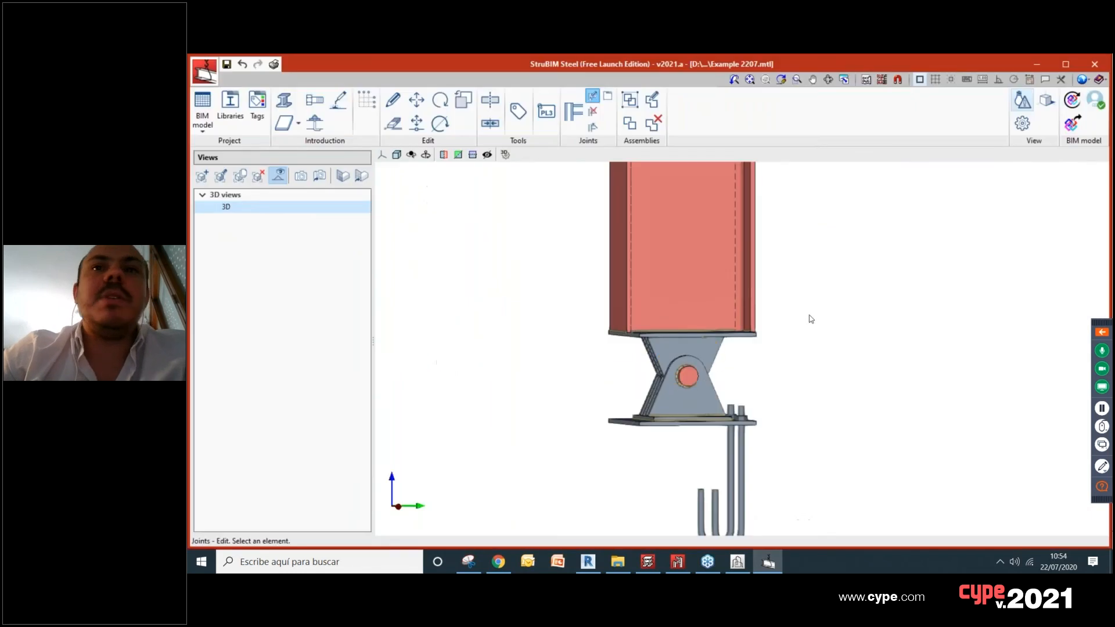
{"action": "scroll", "coordinate": [836, 368], "scroll_direction": "down", "scroll_amount": 5}
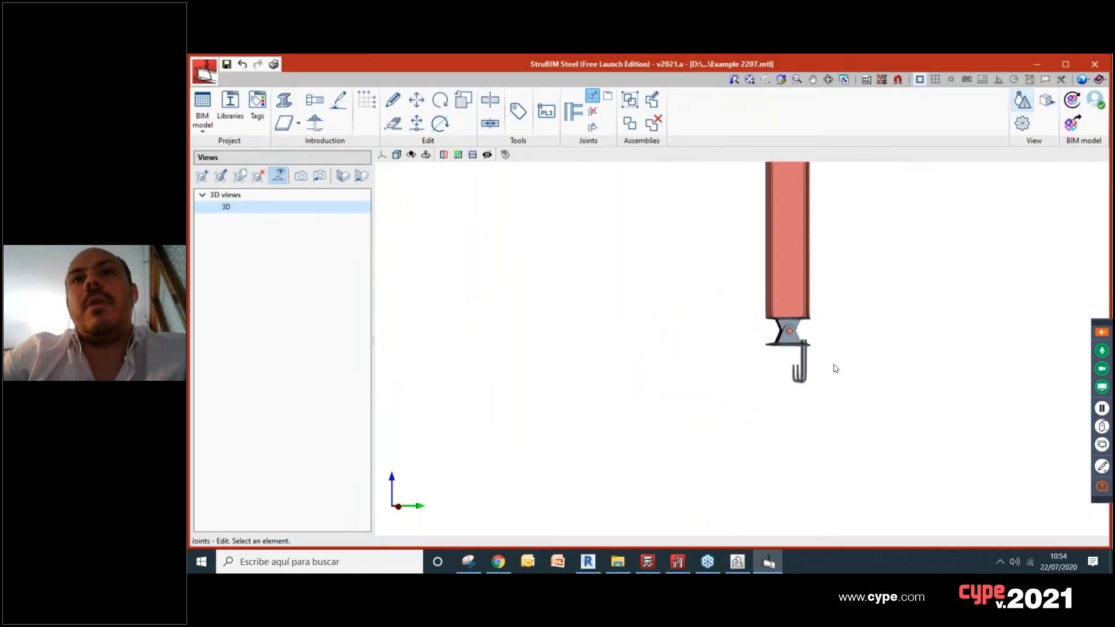
{"action": "middle_click_drag", "start_coordinate": [732, 382], "coordinate": [763, 393]}
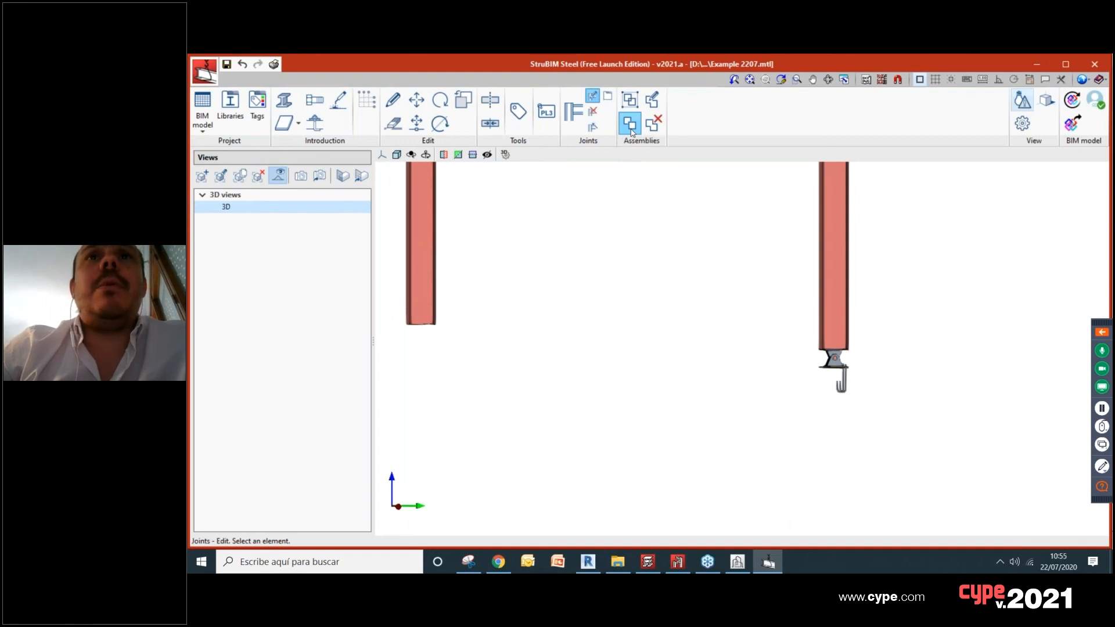
Step: Find the available connections based on sections for the column and the long beam meeting at the frame's upper corner
{"action": "scroll", "coordinate": [649, 198], "scroll_direction": "down", "scroll_amount": 4}
{"action": "mouse_move", "coordinate": [657, 202]}
{"action": "middle_mouse_down"}
{"action": "mouse_move", "coordinate": [657, 368]}
{"action": "mouse_move", "coordinate": [570, 363]}
{"action": "mouse_move", "coordinate": [596, 399]}
{"action": "middle_mouse_up"}
{"action": "scroll", "coordinate": [658, 247], "scroll_direction": "down", "scroll_amount": 2}
{"action": "scroll", "coordinate": [570, 363], "scroll_direction": "down", "scroll_amount": 1}
{"action": "scroll", "coordinate": [505, 270], "scroll_direction": "up", "scroll_amount": 5}
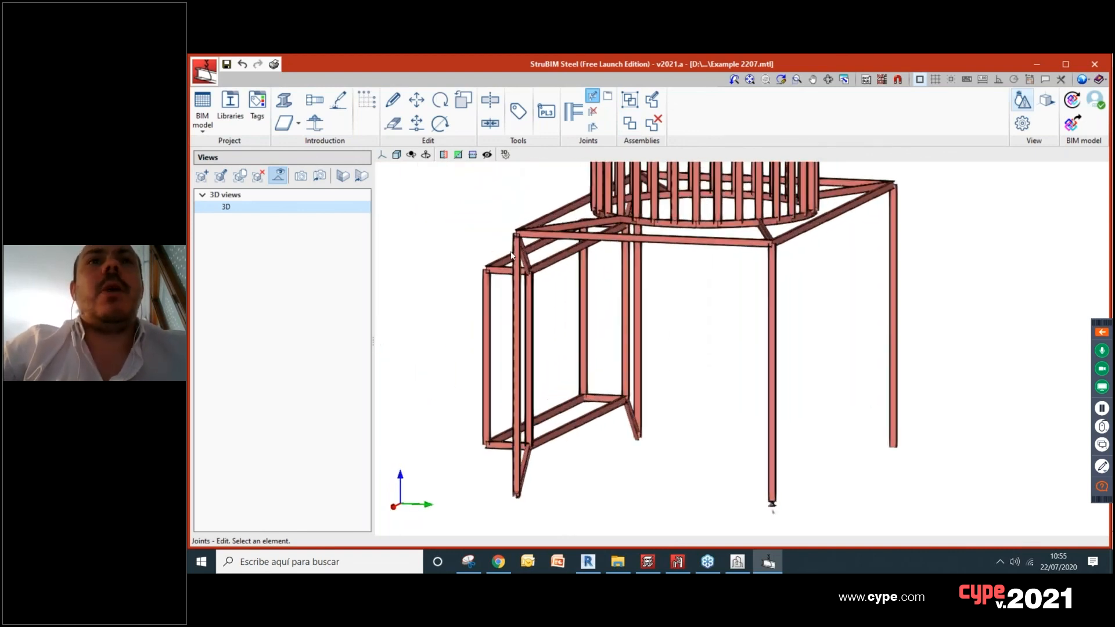
{"action": "middle_click_drag", "start_coordinate": [523, 262], "coordinate": [604, 282], "text": "shift"}
{"action": "scroll", "coordinate": [732, 331], "scroll_direction": "up", "scroll_amount": 2}
{"action": "middle_click_drag", "start_coordinate": [732, 331], "coordinate": [667, 312]}
{"action": "scroll", "coordinate": [674, 325], "scroll_direction": "up", "scroll_amount": 2}
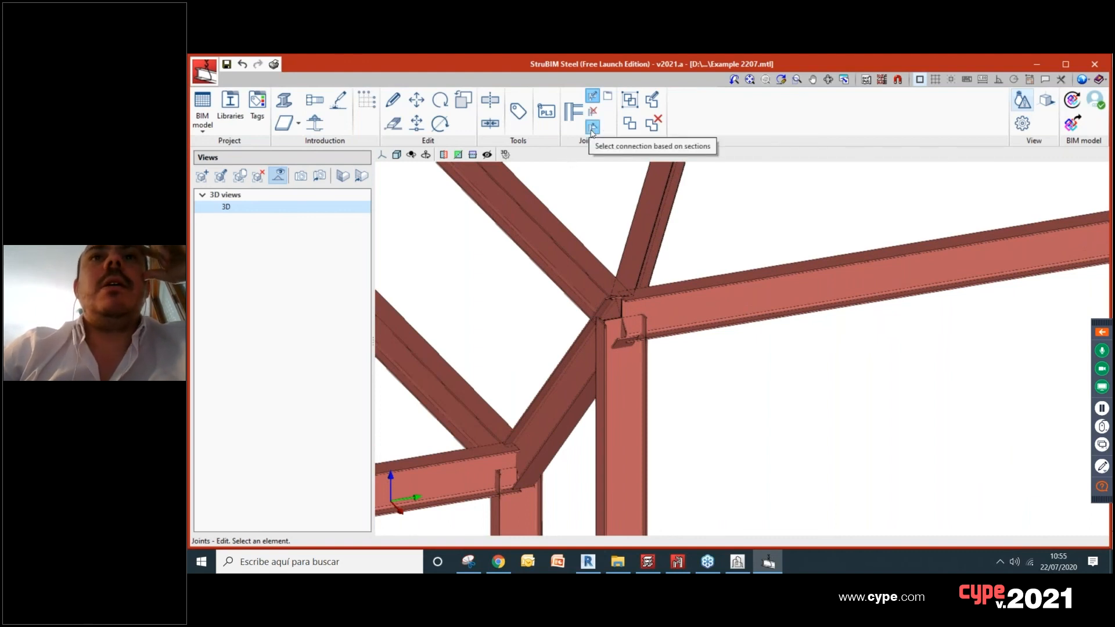
{"action": "left_click", "coordinate": [592, 129]}
{"action": "left_click", "coordinate": [628, 408]}
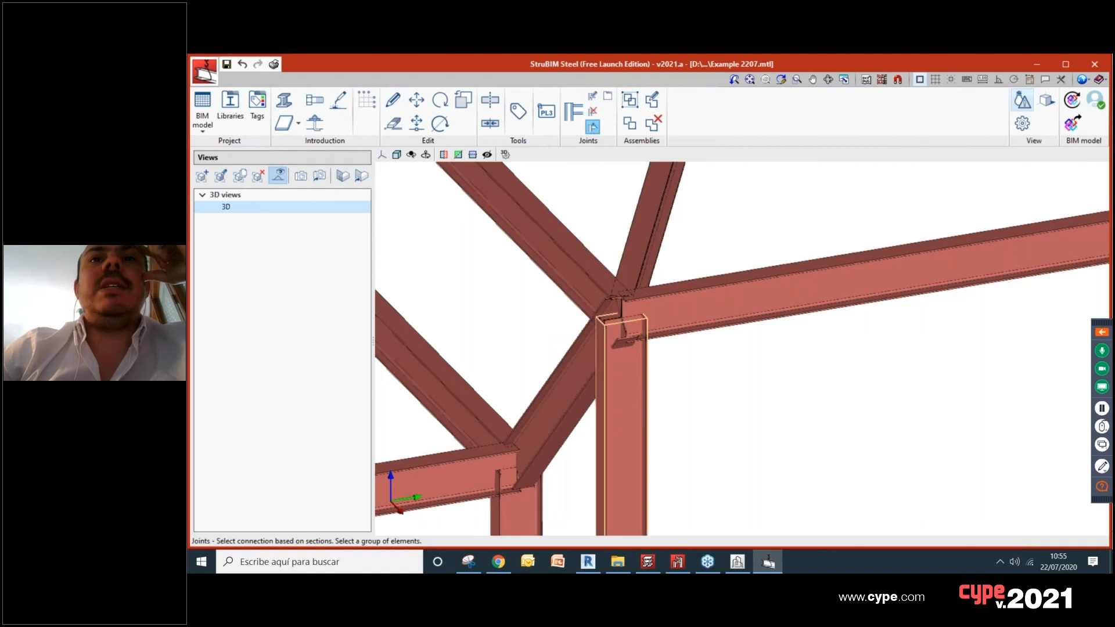
{"action": "left_click", "coordinate": [685, 312]}
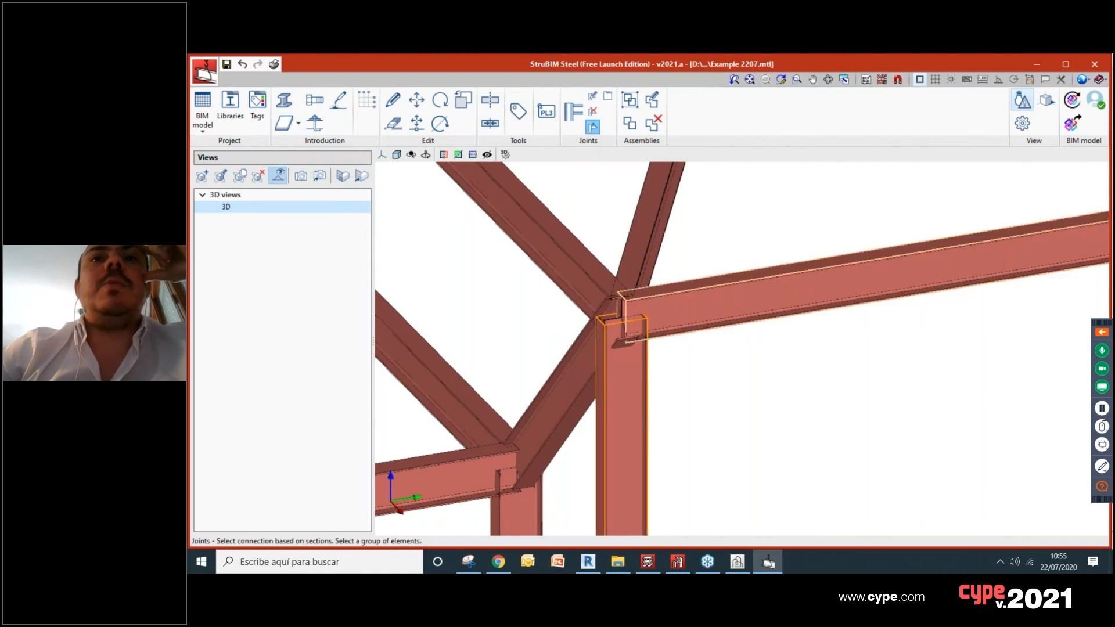
{"action": "right_click", "coordinate": [768, 345]}
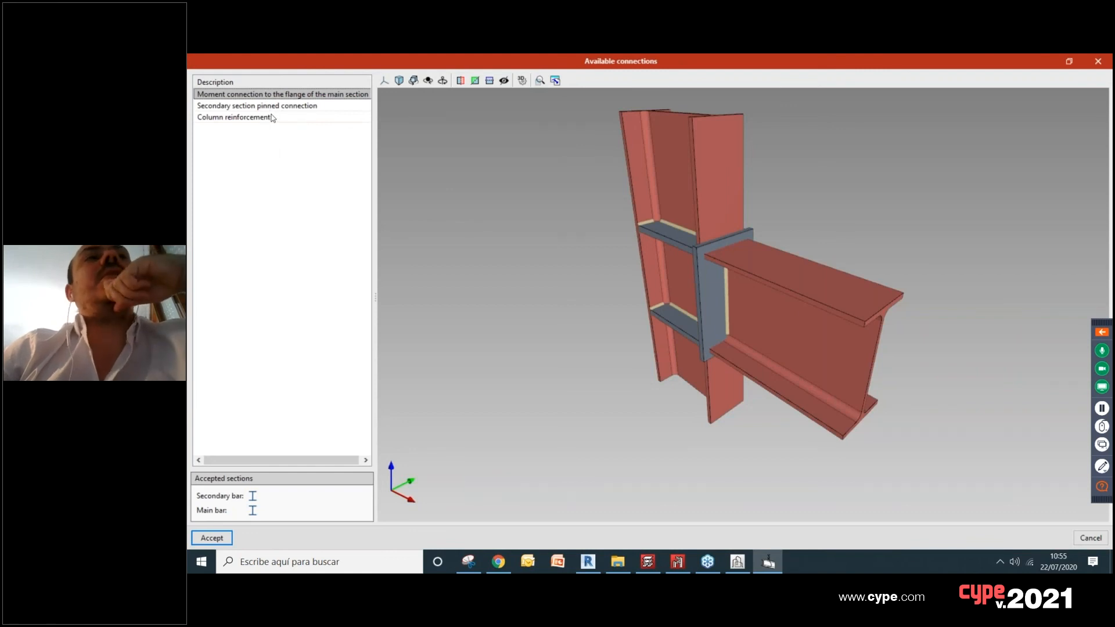
Step: Compare the previews of the available connections and choose the moment connection to the flange of the main section
{"action": "left_click_drag", "start_coordinate": [656, 289], "coordinate": [703, 276]}
{"action": "left_click", "coordinate": [239, 107]}
{"action": "mouse_move", "coordinate": [608, 294]}
{"action": "left_mouse_down"}
{"action": "mouse_move", "coordinate": [411, 308]}
{"action": "mouse_move", "coordinate": [453, 252]}
{"action": "left_mouse_up"}
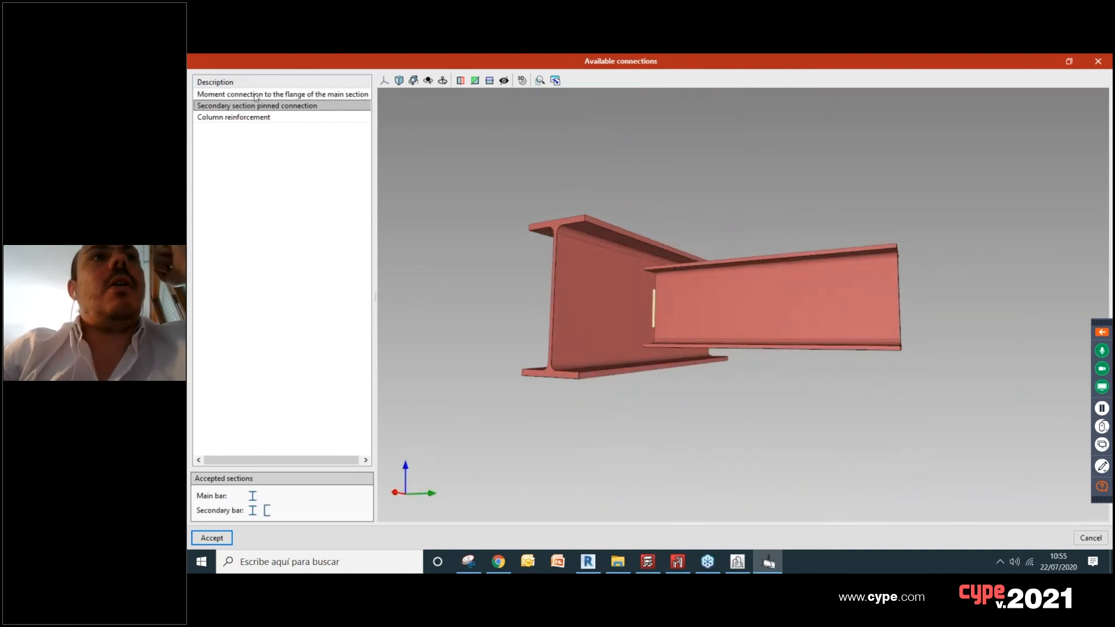
{"action": "left_click", "coordinate": [255, 119]}
{"action": "left_click_drag", "start_coordinate": [714, 304], "coordinate": [927, 348]}
{"action": "scroll", "coordinate": [818, 380], "scroll_direction": "down", "scroll_amount": 4}
{"action": "left_click_drag", "start_coordinate": [730, 388], "coordinate": [852, 393]}
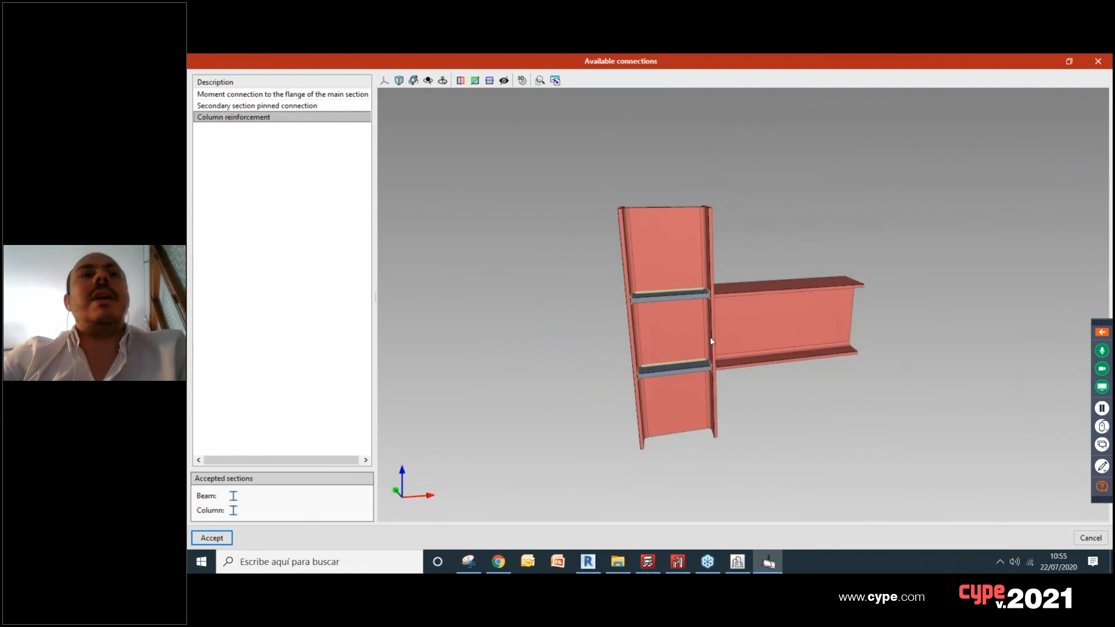
{"action": "middle_click_drag", "start_coordinate": [712, 342], "coordinate": [764, 337]}
{"action": "left_click", "coordinate": [337, 95]}
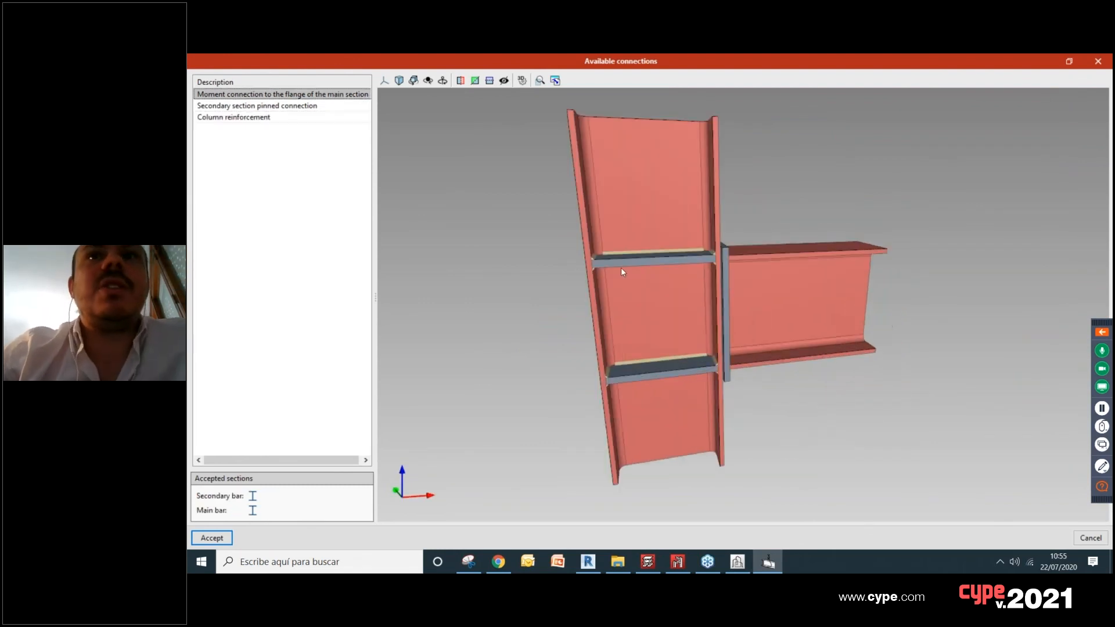
{"action": "left_click", "coordinate": [212, 537]}
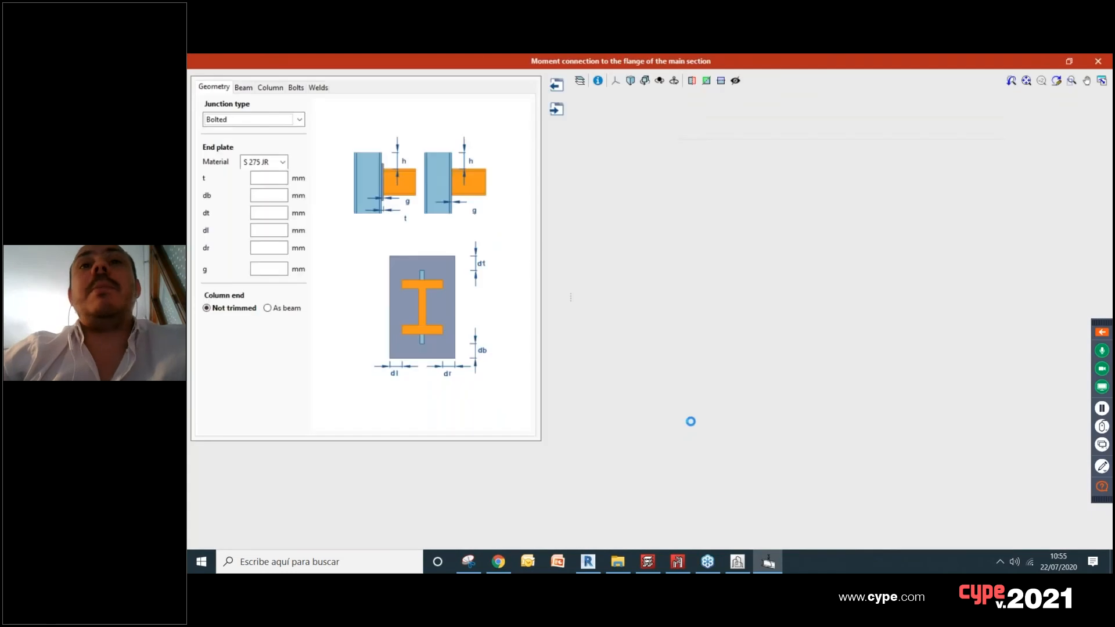
Step: Examine the moment connection's end plate and stiffeners where the beam meets the column
{"action": "scroll", "coordinate": [648, 178], "scroll_direction": "up", "scroll_amount": 2}
{"action": "mouse_move", "coordinate": [681, 224]}
{"action": "middle_mouse_down"}
{"action": "mouse_move", "coordinate": [777, 302]}
{"action": "mouse_move", "coordinate": [686, 284]}
{"action": "middle_mouse_up"}
{"action": "scroll", "coordinate": [767, 290], "scroll_direction": "up", "scroll_amount": 2}
{"action": "scroll", "coordinate": [791, 309], "scroll_direction": "up", "scroll_amount": 2}
{"action": "scroll", "coordinate": [737, 219], "scroll_direction": "up", "scroll_amount": 2}
{"action": "scroll", "coordinate": [775, 302], "scroll_direction": "down", "scroll_amount": 1}
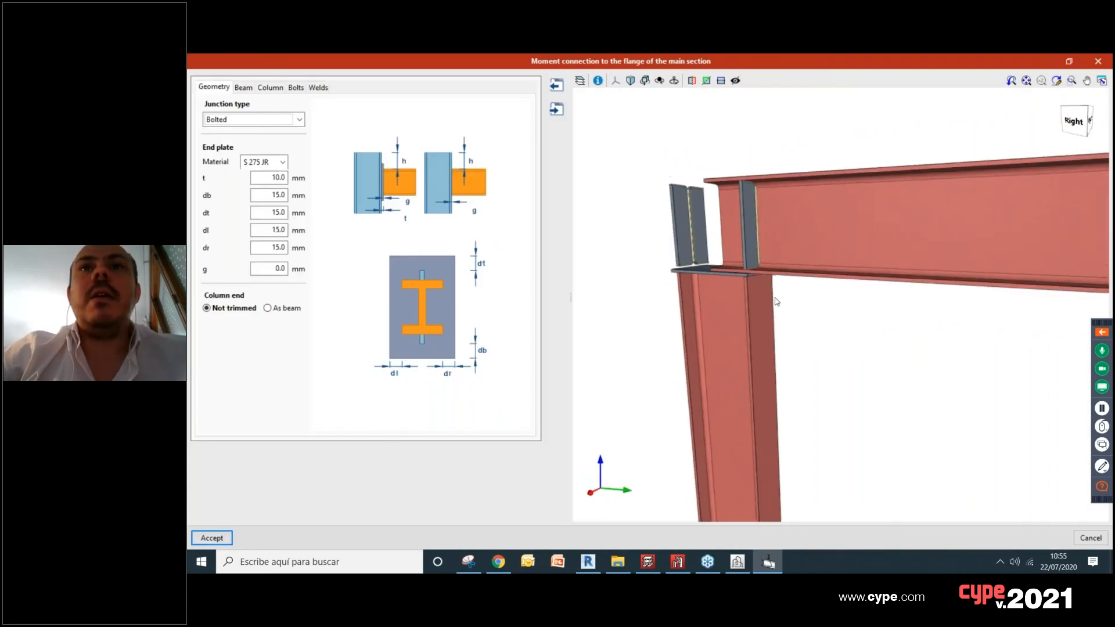
{"action": "scroll", "coordinate": [755, 294], "scroll_direction": "up", "scroll_amount": 5}
{"action": "scroll", "coordinate": [779, 308], "scroll_direction": "down", "scroll_amount": 7}
{"action": "scroll", "coordinate": [780, 308], "scroll_direction": "up", "scroll_amount": 3}
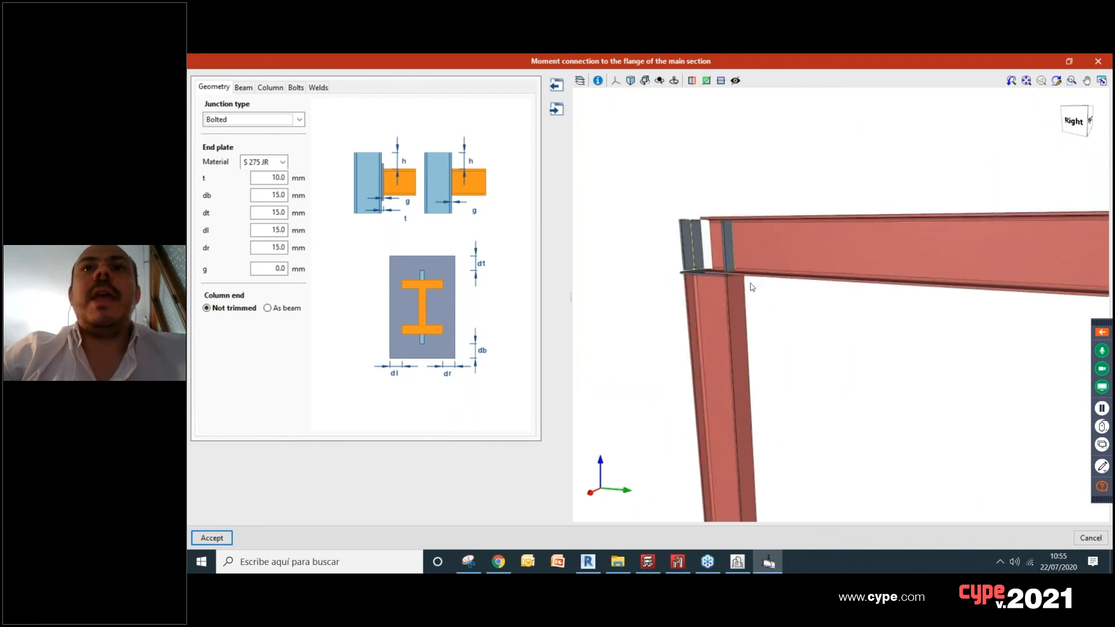
{"action": "scroll", "coordinate": [751, 270], "scroll_direction": "up", "scroll_amount": 1}
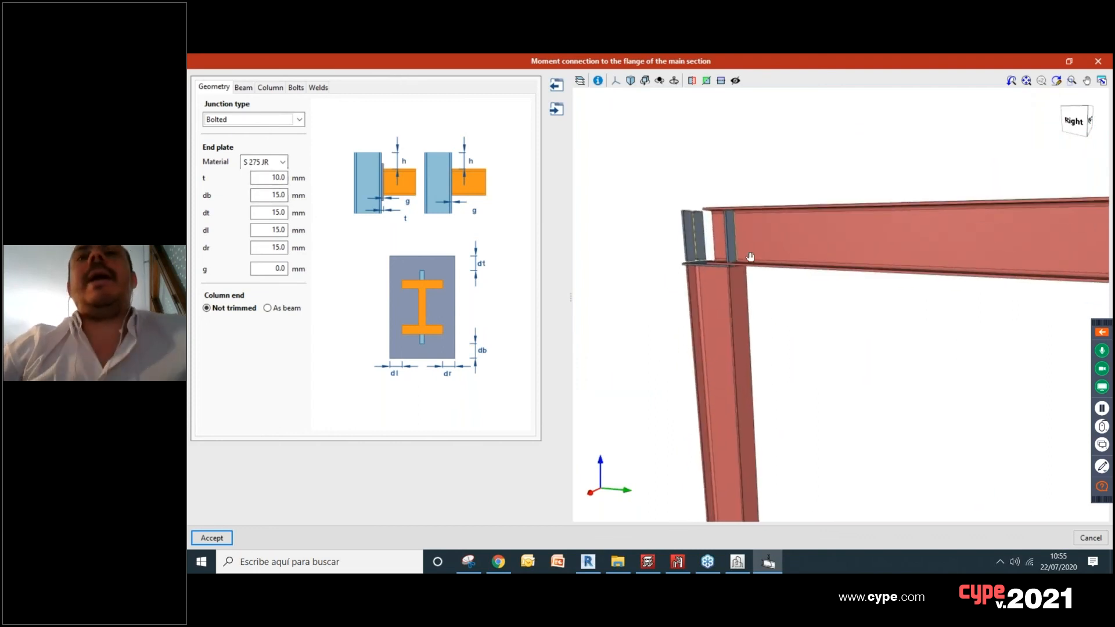
Step: Try trimming the column end as the beam, return it to Not trimmed, and keep the Bolted junction type
{"action": "left_click", "coordinate": [268, 308]}
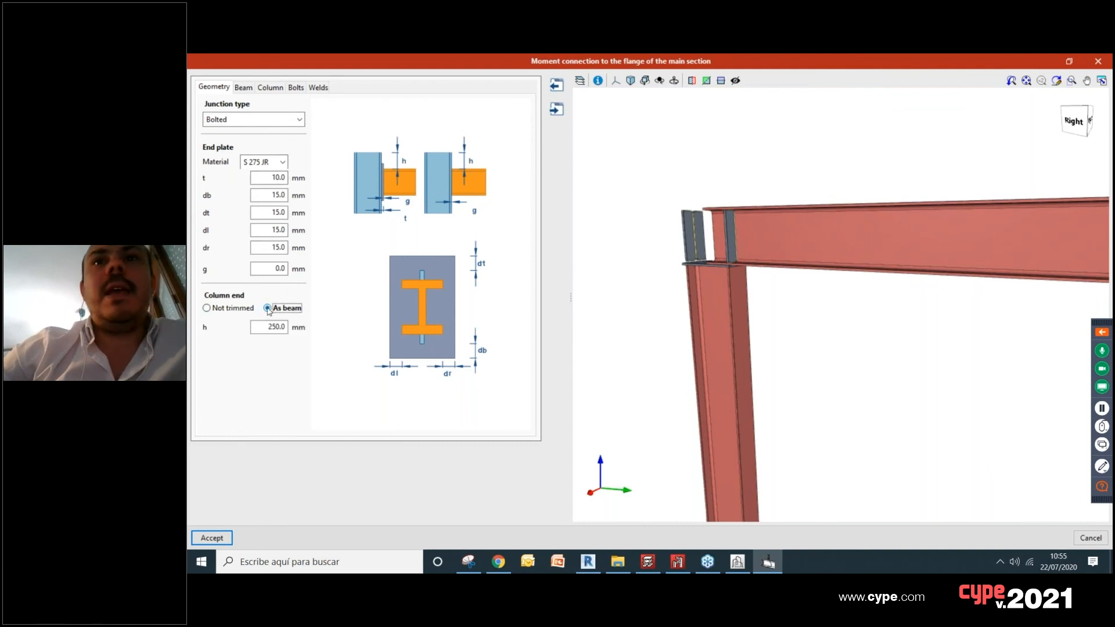
{"action": "left_click", "coordinate": [227, 309]}
{"action": "left_click", "coordinate": [253, 119]}
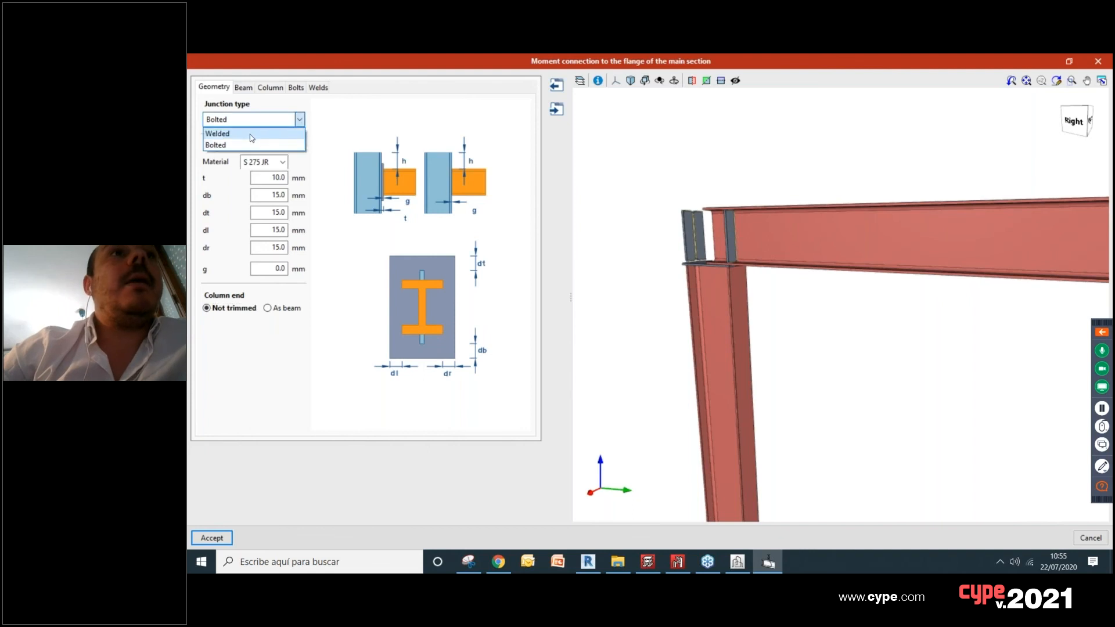
{"action": "scroll", "coordinate": [742, 239], "scroll_direction": "up", "scroll_amount": 3}
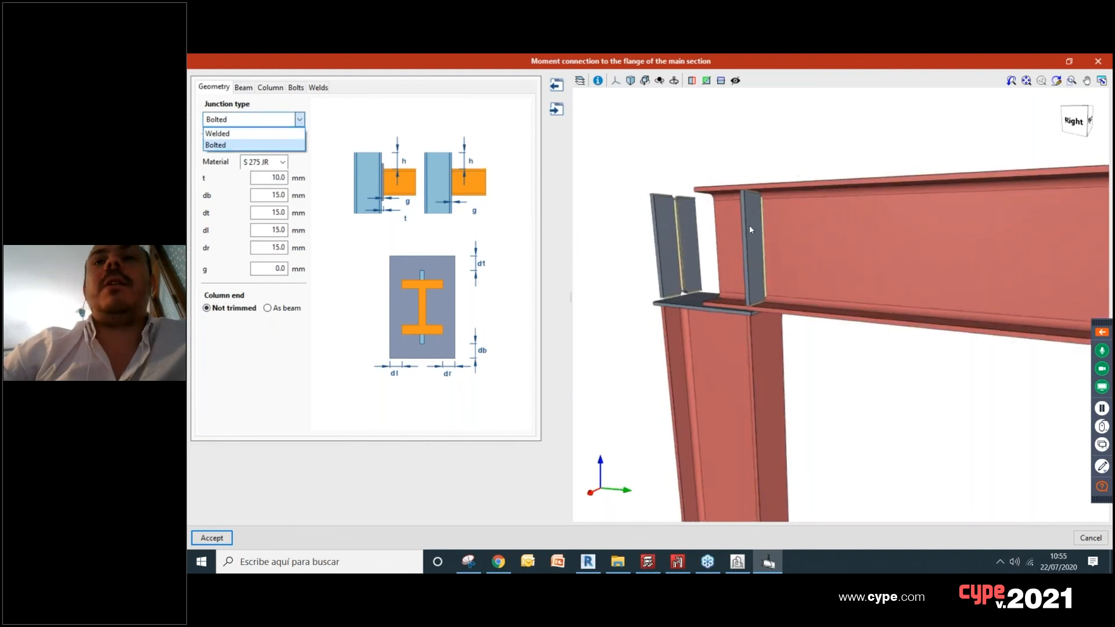
{"action": "left_click", "coordinate": [257, 145]}
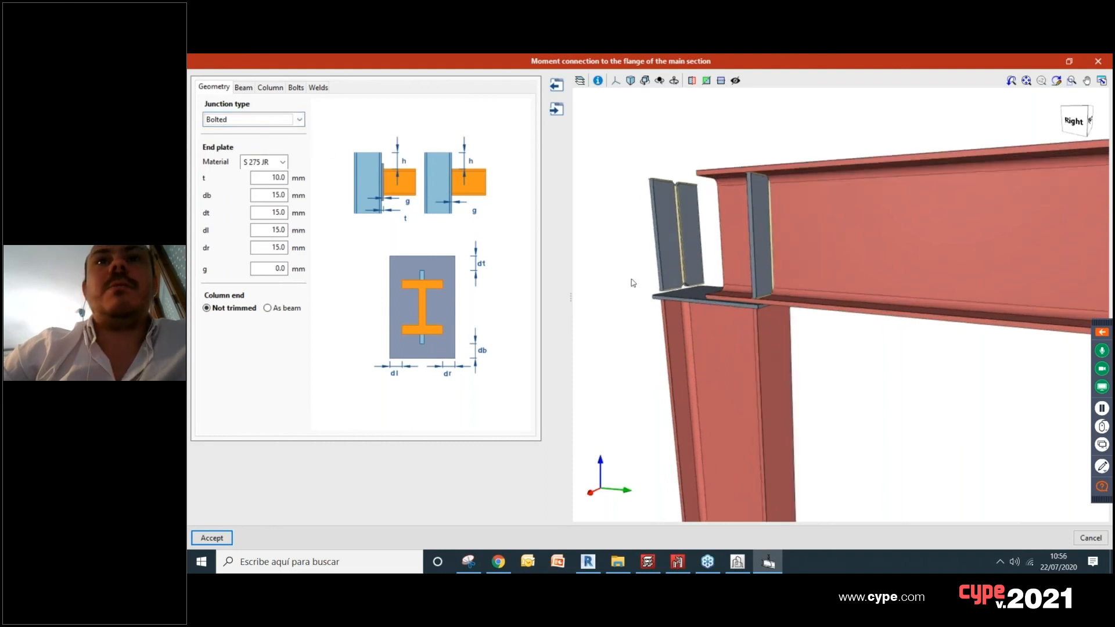
Step: Add a top haunch and a stiffener at the haunch end, trying a bottom haunch but leaving it off
{"action": "left_click", "coordinate": [242, 88]}
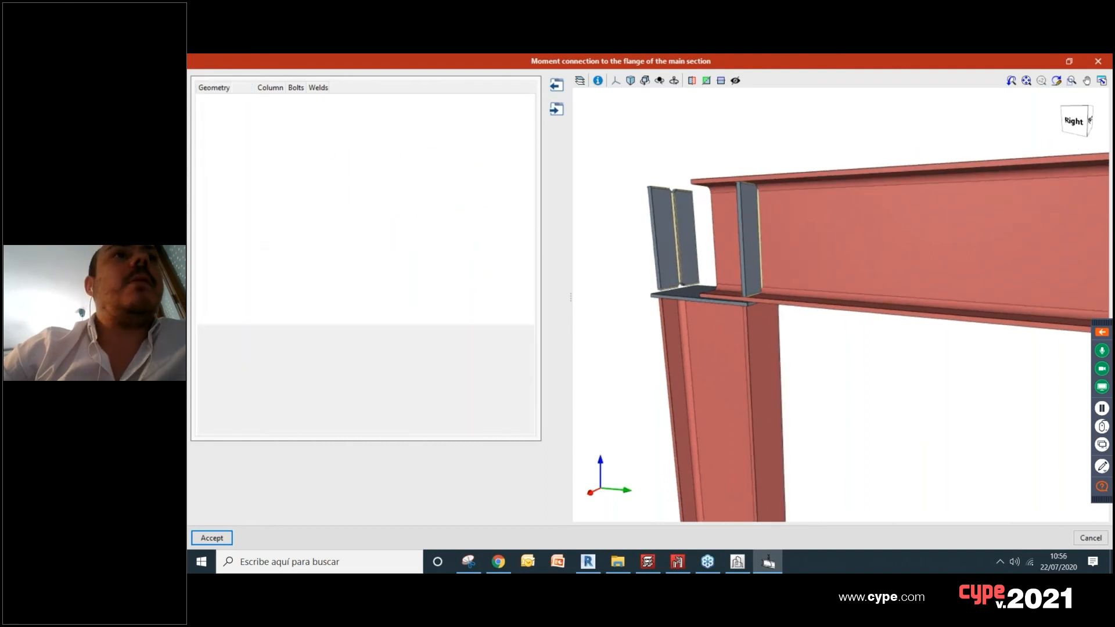
{"action": "left_click", "coordinate": [208, 104]}
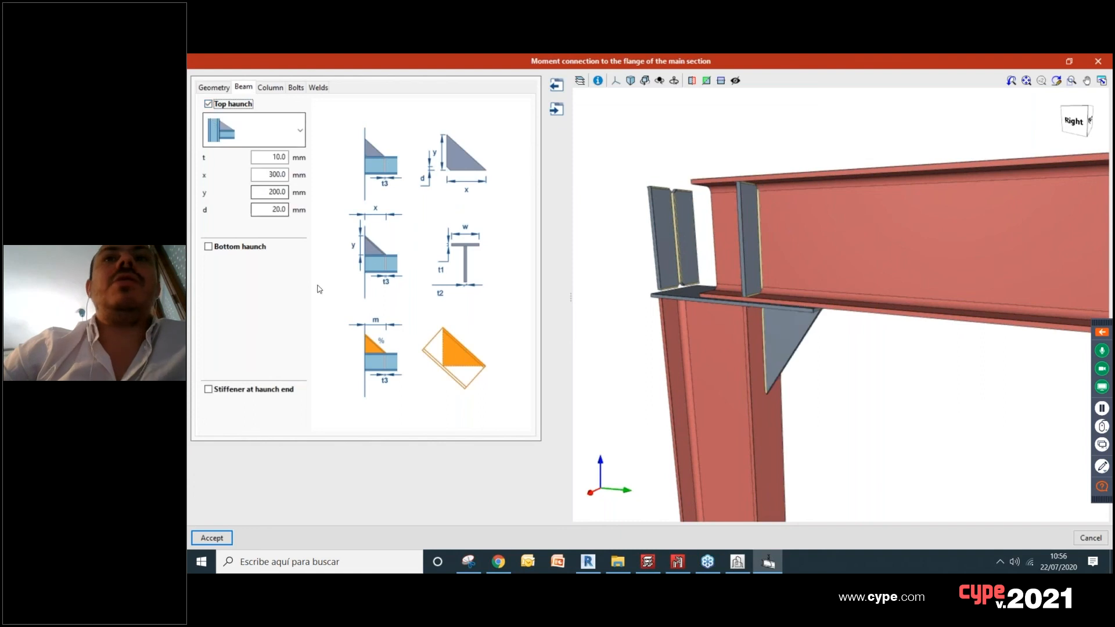
{"action": "left_click", "coordinate": [257, 249]}
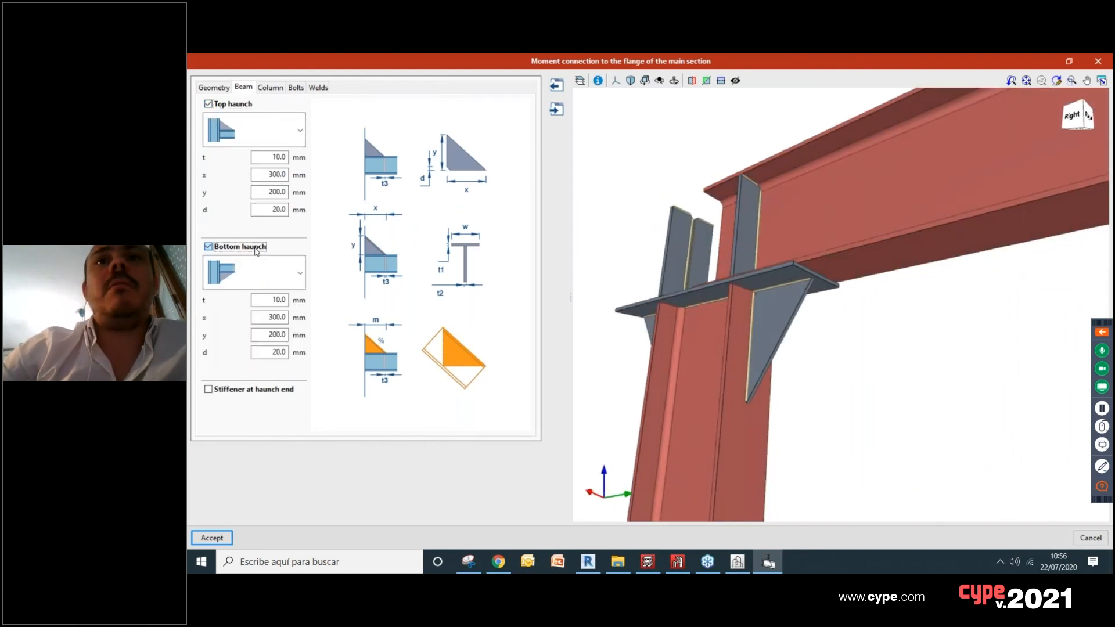
{"action": "left_click", "coordinate": [257, 249]}
{"action": "middle_click_drag", "start_coordinate": [784, 361], "coordinate": [768, 386]}
{"action": "left_click", "coordinate": [217, 393]}
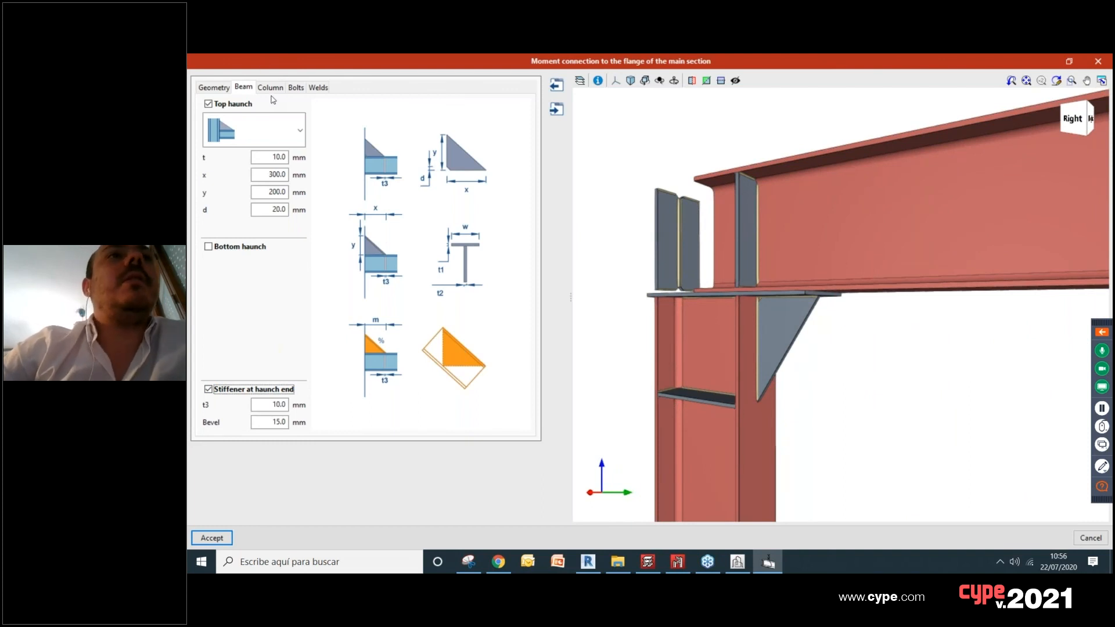
Step: Try a web reinforcement plate on the column and remove it again, keeping the column stiffeners
{"action": "left_click", "coordinate": [271, 89]}
{"action": "left_click", "coordinate": [208, 182]}
{"action": "middle_click_drag", "start_coordinate": [716, 205], "coordinate": [892, 218]}
{"action": "left_click", "coordinate": [220, 181]}
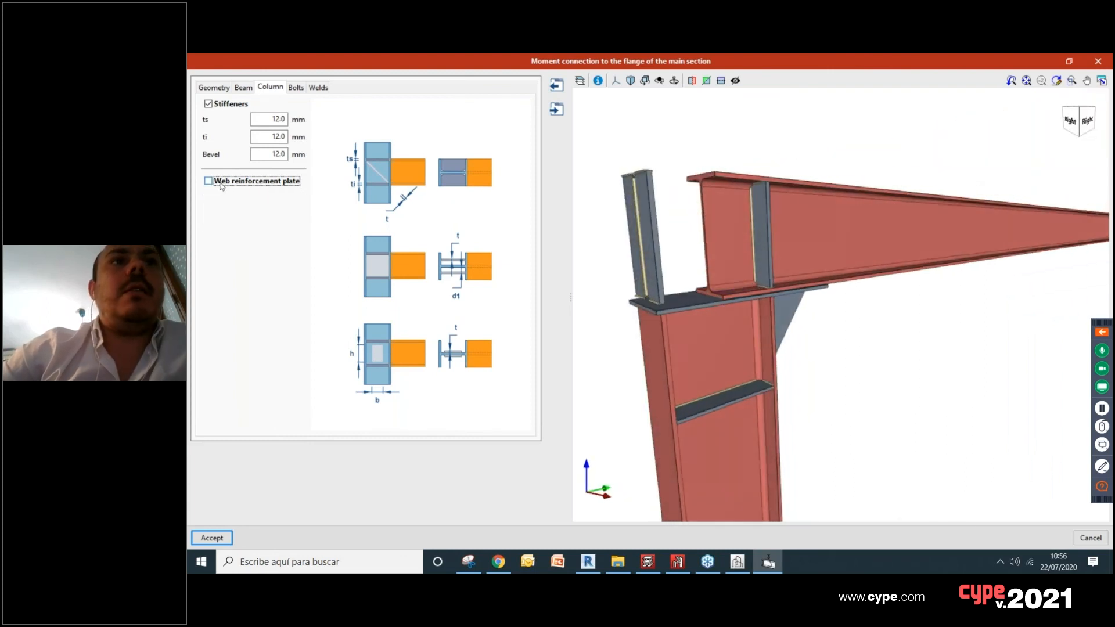
{"action": "left_click", "coordinate": [218, 182]}
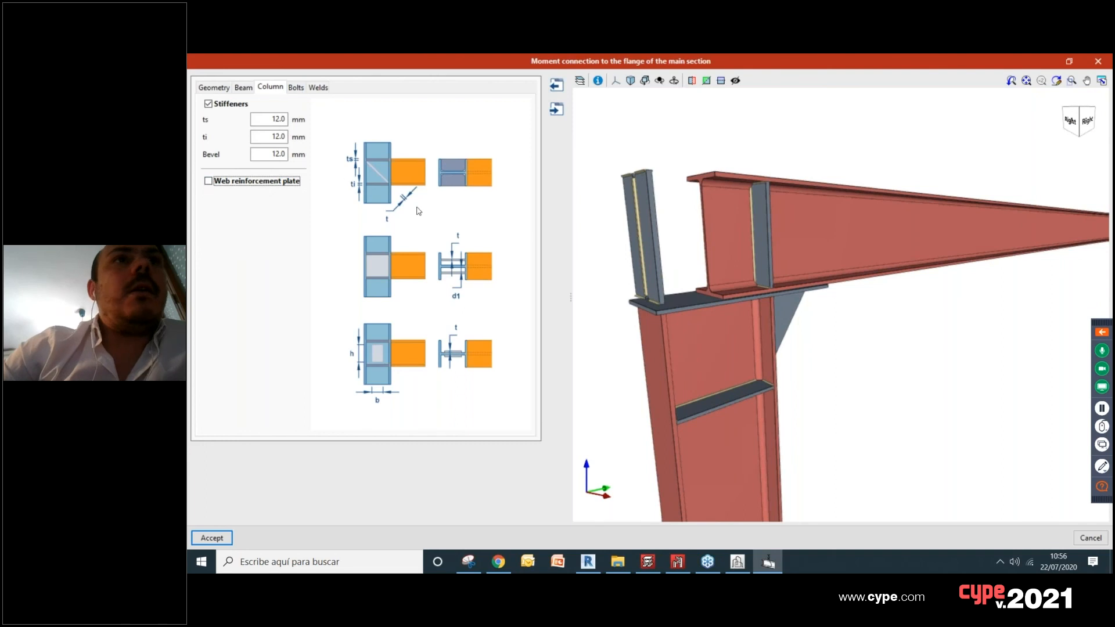
Step: Check the haunch and stiffeners in the preview, accept the moment connection and inspect it in the 3D model
{"action": "middle_click_drag", "start_coordinate": [809, 335], "coordinate": [769, 280]}
{"action": "left_click", "coordinate": [231, 538]}
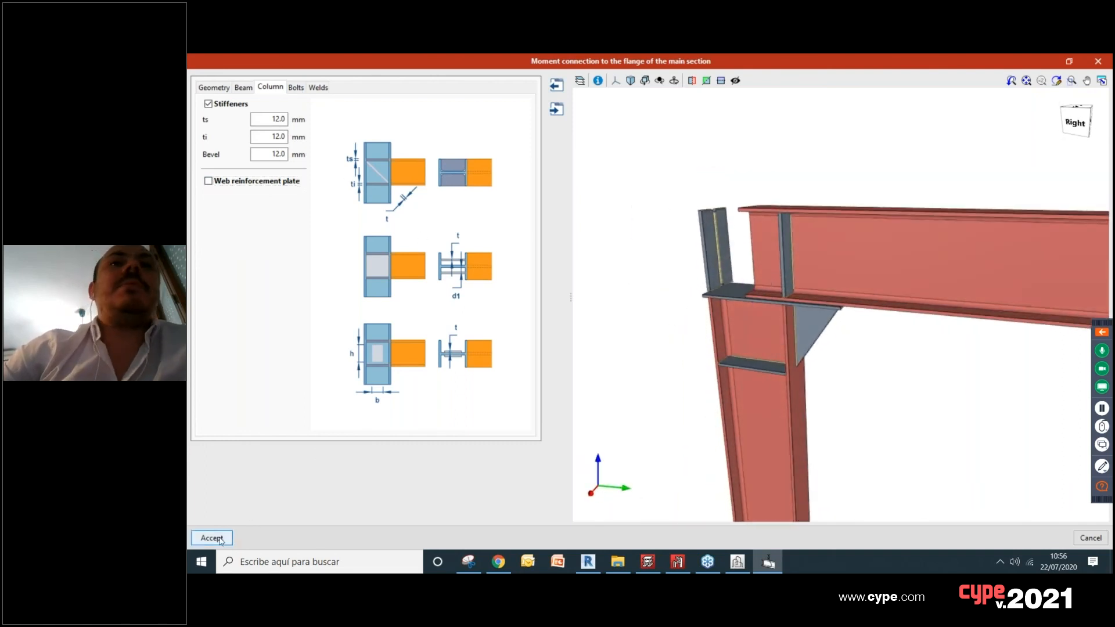
{"action": "scroll", "coordinate": [689, 389], "scroll_direction": "up", "scroll_amount": 2}
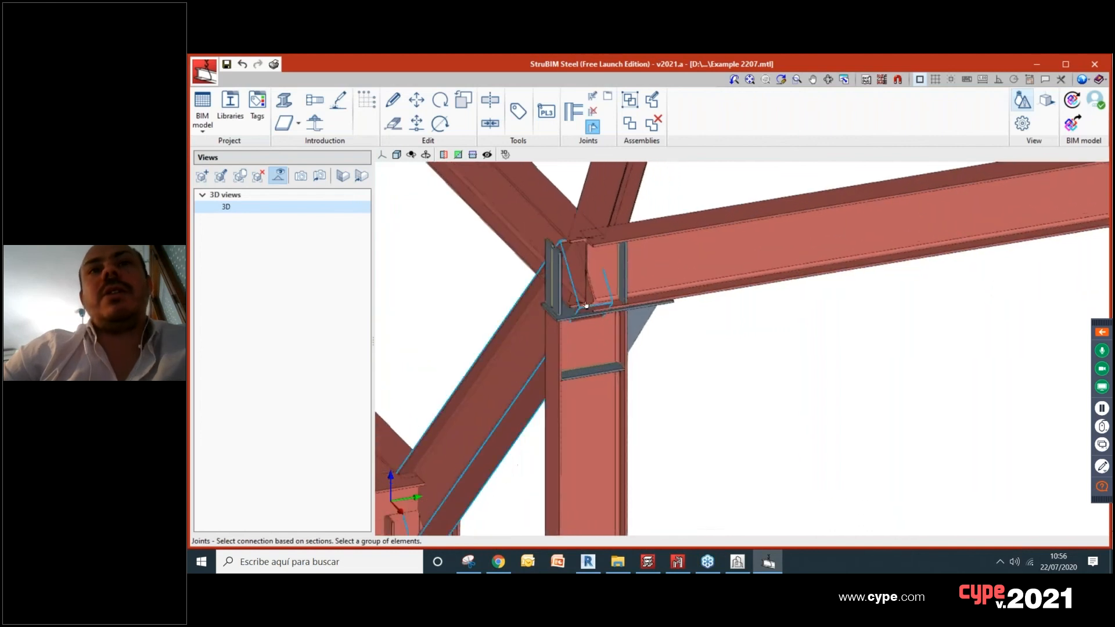
Step: Try the assembly and joint deletion commands on the moment connection at the column head
{"action": "scroll", "coordinate": [515, 279], "scroll_direction": "up", "scroll_amount": 1}
{"action": "scroll", "coordinate": [569, 294], "scroll_direction": "up", "scroll_amount": 1}
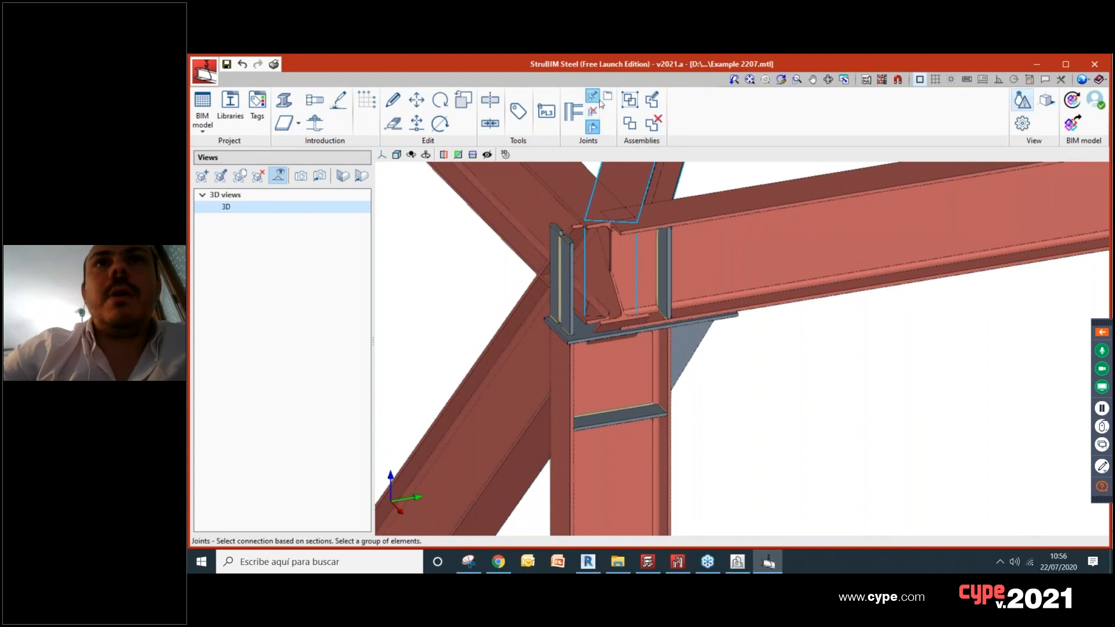
{"action": "left_click", "coordinate": [635, 127]}
{"action": "left_click", "coordinate": [568, 342]}
{"action": "left_click", "coordinate": [653, 123]}
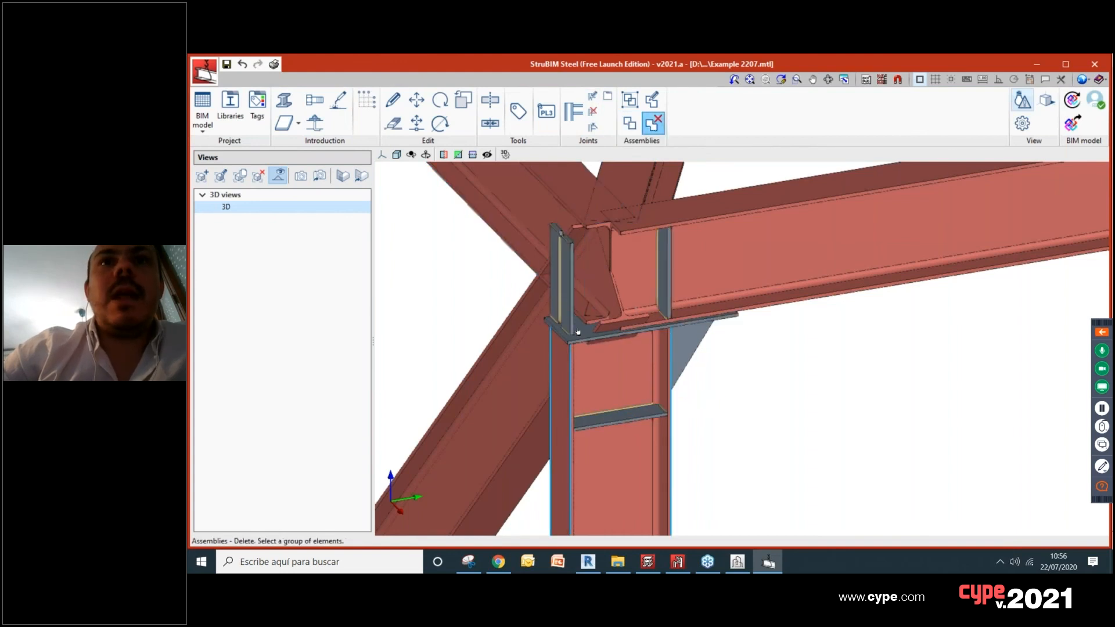
{"action": "left_click", "coordinate": [593, 111]}
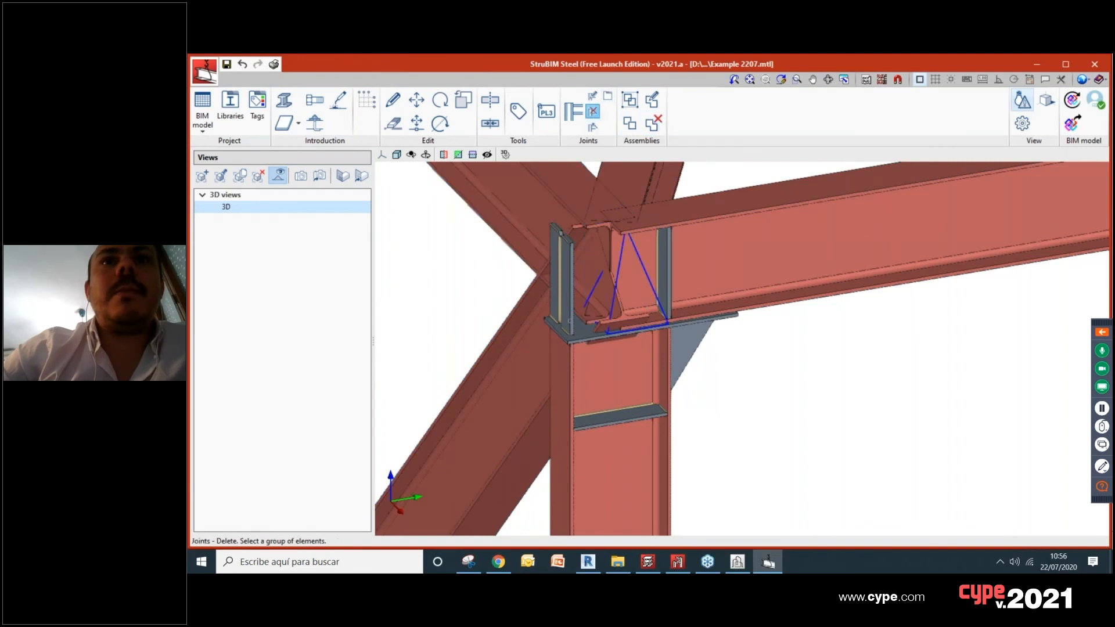
{"action": "scroll", "coordinate": [570, 321], "scroll_direction": "up", "scroll_amount": 2}
{"action": "left_click", "coordinate": [653, 123]}
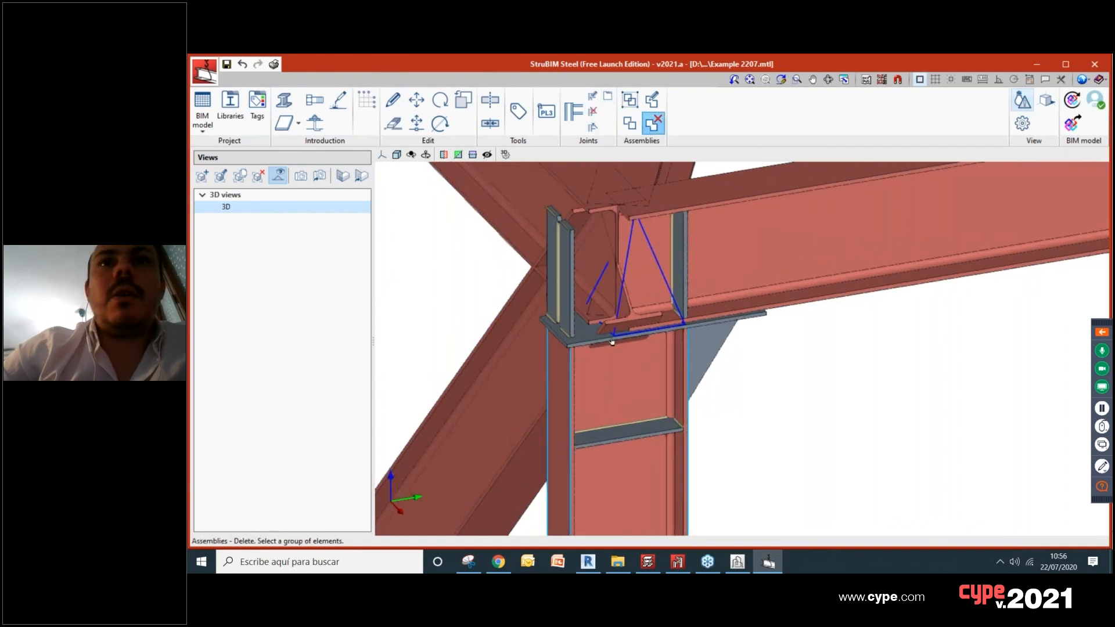
Step: Examine the haunch, stiffeners and plates of the column-head moment connection from several angles
{"action": "scroll", "coordinate": [697, 320], "scroll_direction": "down", "scroll_amount": 2}
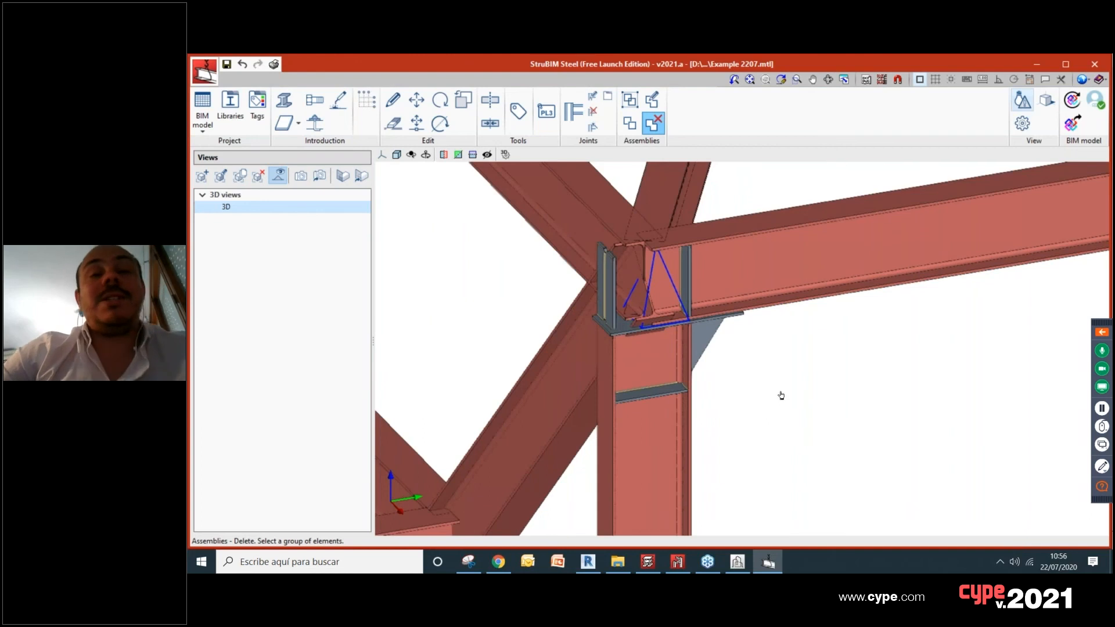
{"action": "middle_click_drag", "start_coordinate": [772, 390], "coordinate": [699, 363]}
{"action": "scroll", "coordinate": [664, 323], "scroll_direction": "up", "scroll_amount": 3}
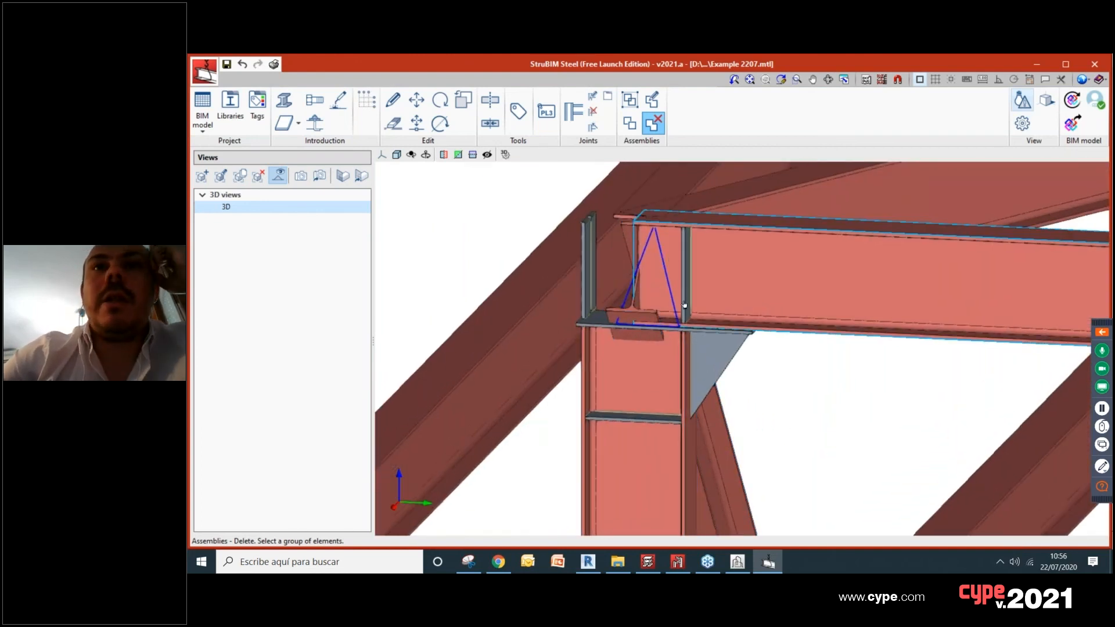
{"action": "middle_click_drag", "start_coordinate": [684, 305], "coordinate": [663, 277]}
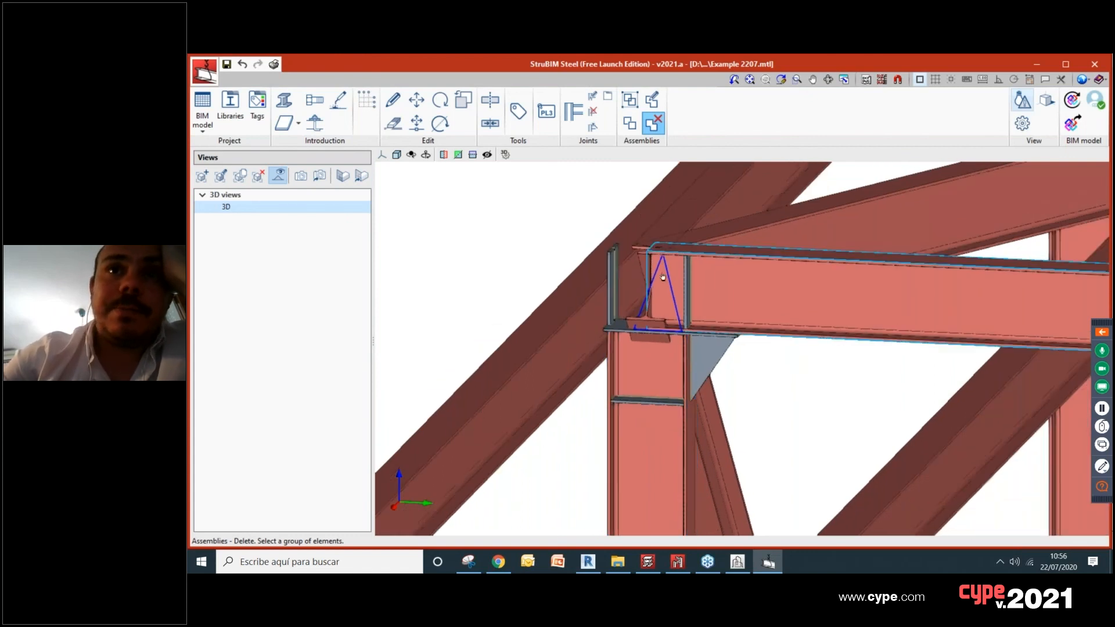
{"action": "scroll", "coordinate": [649, 329], "scroll_direction": "down", "scroll_amount": 4}
{"action": "scroll", "coordinate": [649, 329], "scroll_direction": "up", "scroll_amount": 1}
{"action": "scroll", "coordinate": [650, 332], "scroll_direction": "up", "scroll_amount": 1}
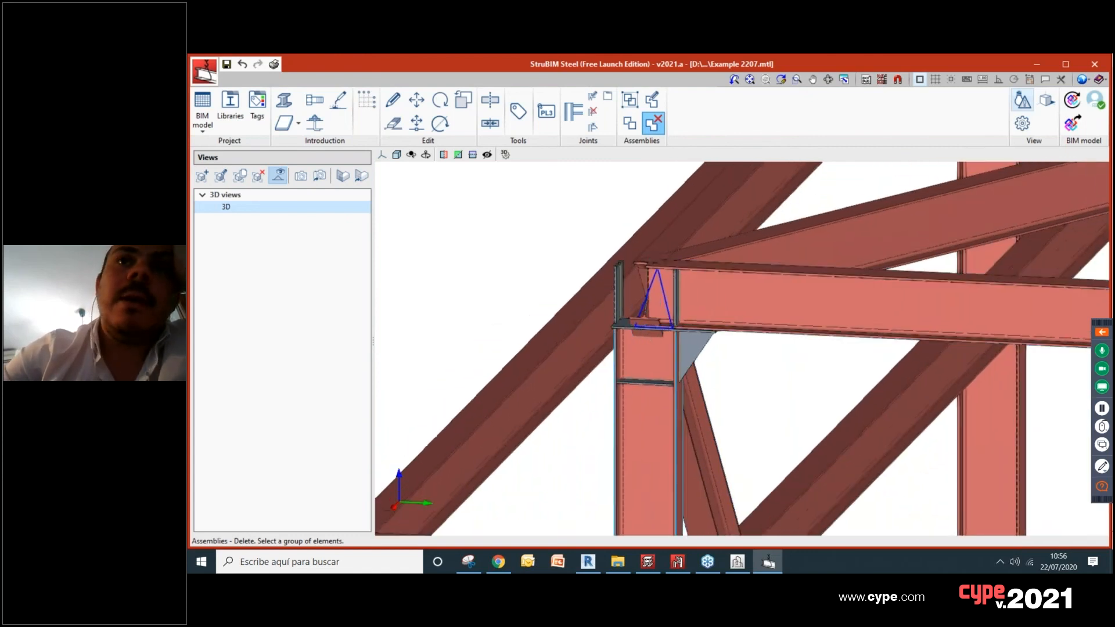
{"action": "scroll", "coordinate": [710, 387], "scroll_direction": "down", "scroll_amount": 2}
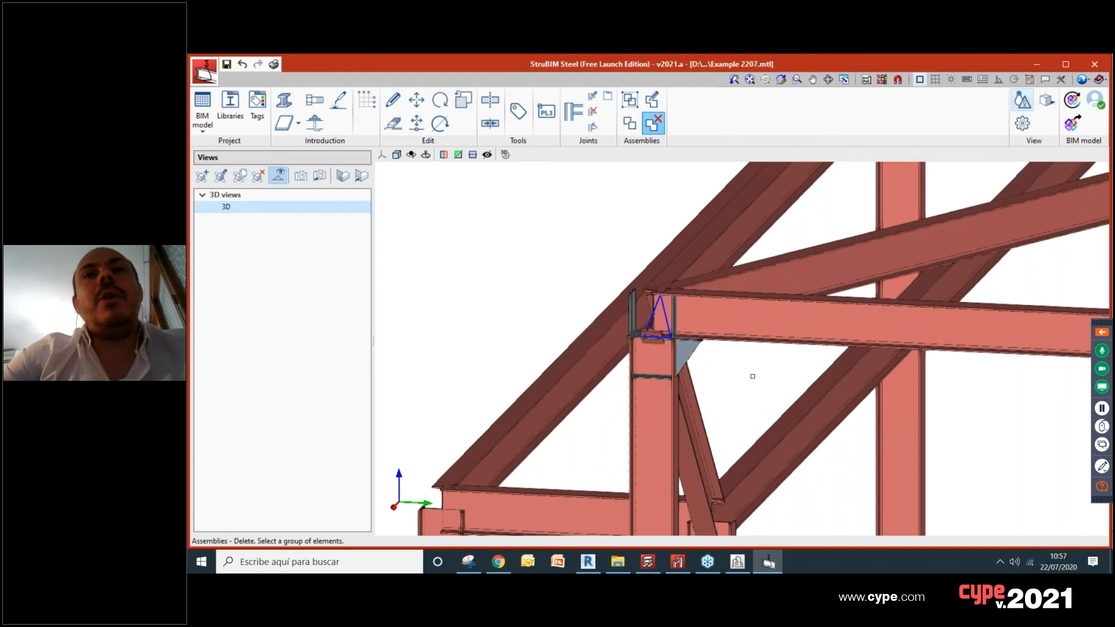
Step: Try to select a section-based connection where the cylinder's vertical bars meet its bottom ring beams
{"action": "middle_click_drag", "start_coordinate": [753, 377], "coordinate": [741, 378]}
{"action": "scroll", "coordinate": [672, 395], "scroll_direction": "down", "scroll_amount": 2}
{"action": "middle_click_drag", "start_coordinate": [656, 397], "coordinate": [711, 390], "text": "shift"}
{"action": "scroll", "coordinate": [691, 360], "scroll_direction": "down", "scroll_amount": 2}
{"action": "scroll", "coordinate": [511, 348], "scroll_direction": "down", "scroll_amount": 2}
{"action": "middle_click_drag", "start_coordinate": [511, 348], "coordinate": [505, 414]}
{"action": "scroll", "coordinate": [590, 350], "scroll_direction": "down", "scroll_amount": 1}
{"action": "scroll", "coordinate": [505, 415], "scroll_direction": "down", "scroll_amount": 2}
{"action": "scroll", "coordinate": [788, 339], "scroll_direction": "up", "scroll_amount": 3}
{"action": "scroll", "coordinate": [784, 340], "scroll_direction": "down", "scroll_amount": 2}
{"action": "scroll", "coordinate": [789, 339], "scroll_direction": "up", "scroll_amount": 4}
{"action": "middle_click_drag", "start_coordinate": [756, 339], "coordinate": [668, 342]}
{"action": "scroll", "coordinate": [669, 342], "scroll_direction": "up", "scroll_amount": 1}
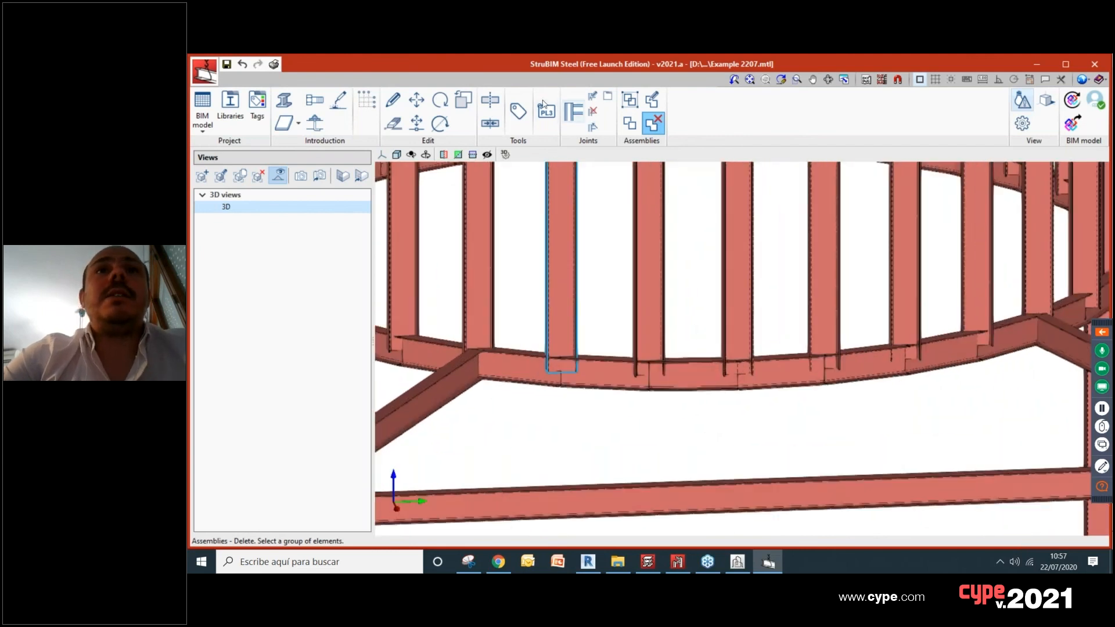
{"action": "left_click", "coordinate": [593, 127]}
{"action": "left_click", "coordinate": [650, 374]}
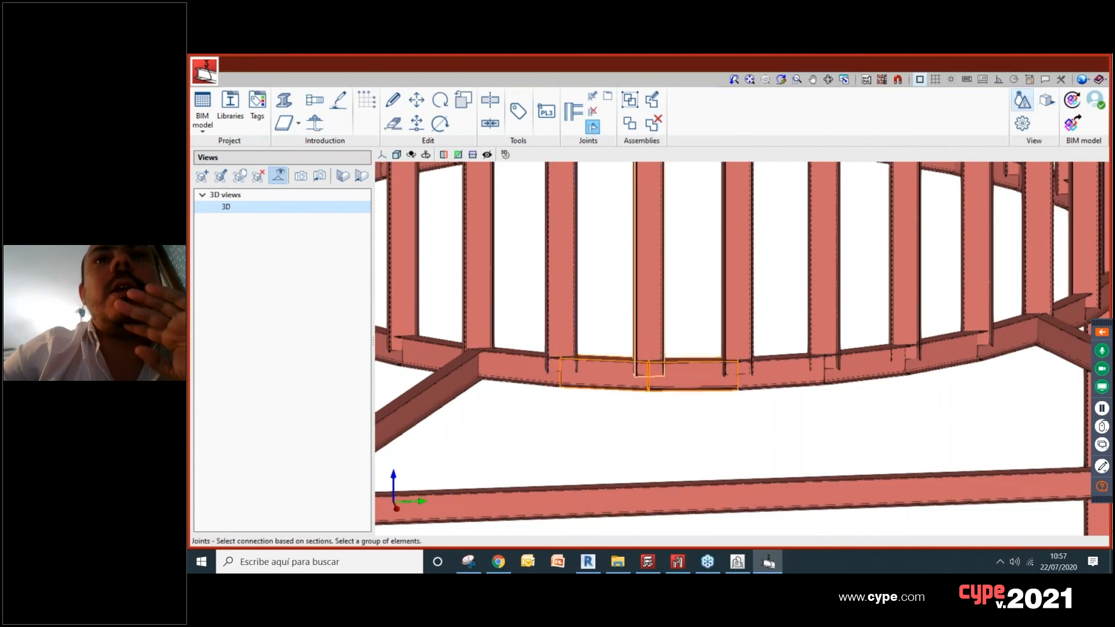
{"action": "left_click", "coordinate": [649, 336]}
{"action": "scroll", "coordinate": [649, 302], "scroll_direction": "down", "scroll_amount": 3}
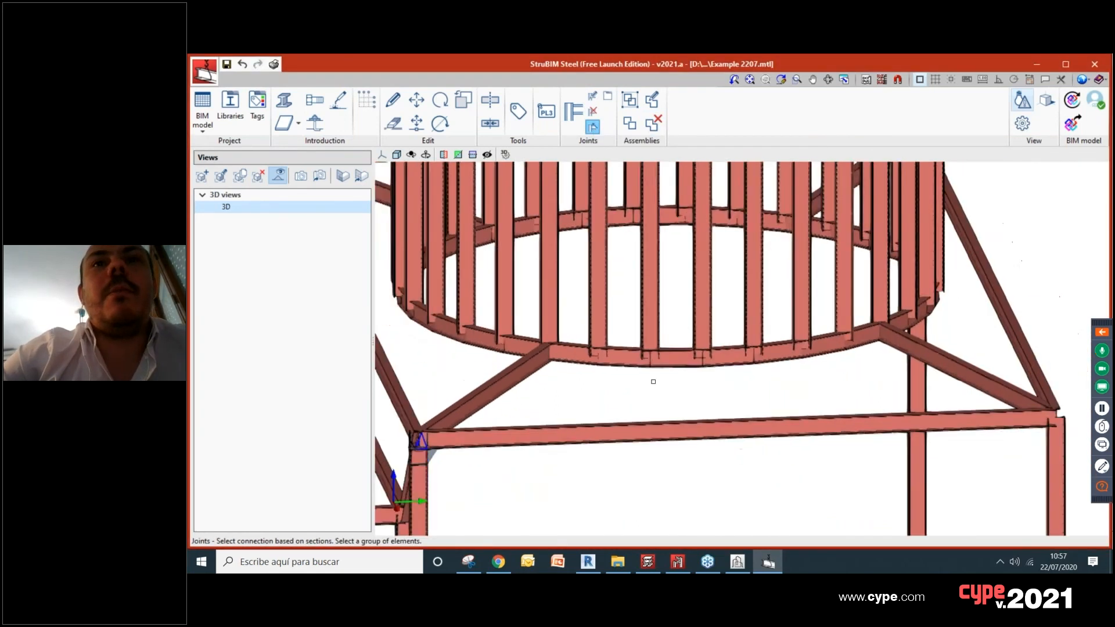
{"action": "scroll", "coordinate": [649, 299], "scroll_direction": "up", "scroll_amount": 3}
{"action": "left_click", "coordinate": [649, 298]}
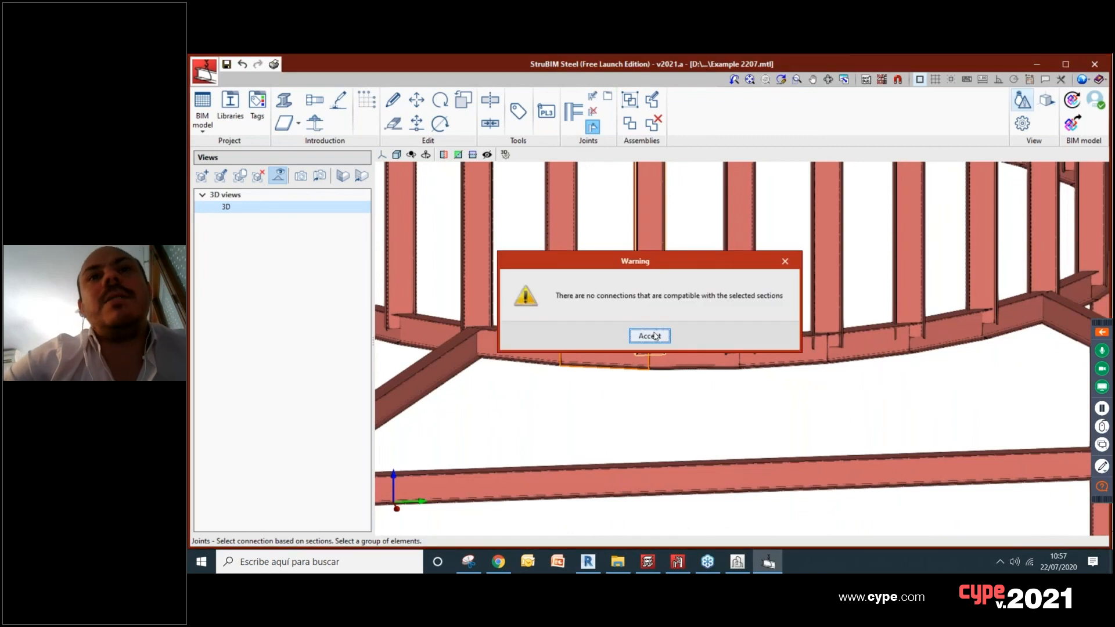
{"action": "left_click", "coordinate": [649, 336]}
Step: Try a section-based connection between the diagonal roof beam and the adjoining segments of the cylinder's bottom ring
{"action": "scroll", "coordinate": [662, 357], "scroll_direction": "down", "scroll_amount": 3}
{"action": "scroll", "coordinate": [624, 353], "scroll_direction": "up", "scroll_amount": 3}
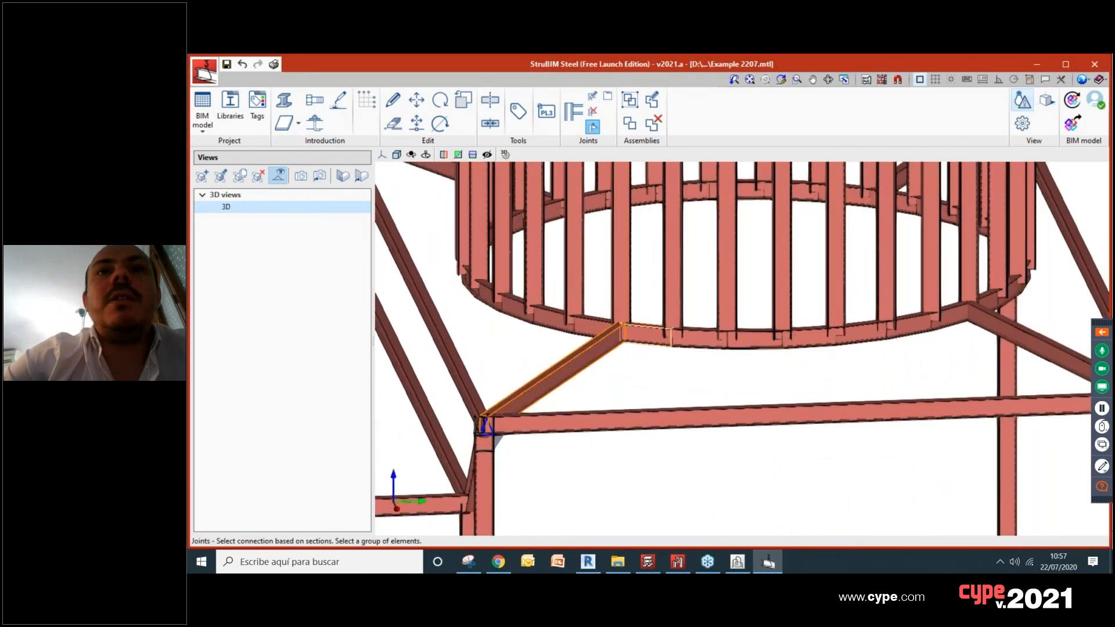
{"action": "left_click", "coordinate": [646, 336]}
{"action": "right_click", "coordinate": [646, 336]}
{"action": "left_click", "coordinate": [649, 335]}
{"action": "scroll", "coordinate": [607, 333], "scroll_direction": "up", "scroll_amount": 2}
{"action": "left_click", "coordinate": [589, 327]}
{"action": "left_click", "coordinate": [654, 338]}
{"action": "right_click", "coordinate": [603, 354]}
{"action": "left_click", "coordinate": [649, 336]}
Step: Try a Secondary section pinned connection between a corner column and the inclined bar meeting its top
{"action": "scroll", "coordinate": [645, 342], "scroll_direction": "down", "scroll_amount": 3}
{"action": "middle_click_drag", "start_coordinate": [597, 364], "coordinate": [632, 365]}
{"action": "middle_click_drag", "start_coordinate": [587, 397], "coordinate": [1081, 385], "text": "shift"}
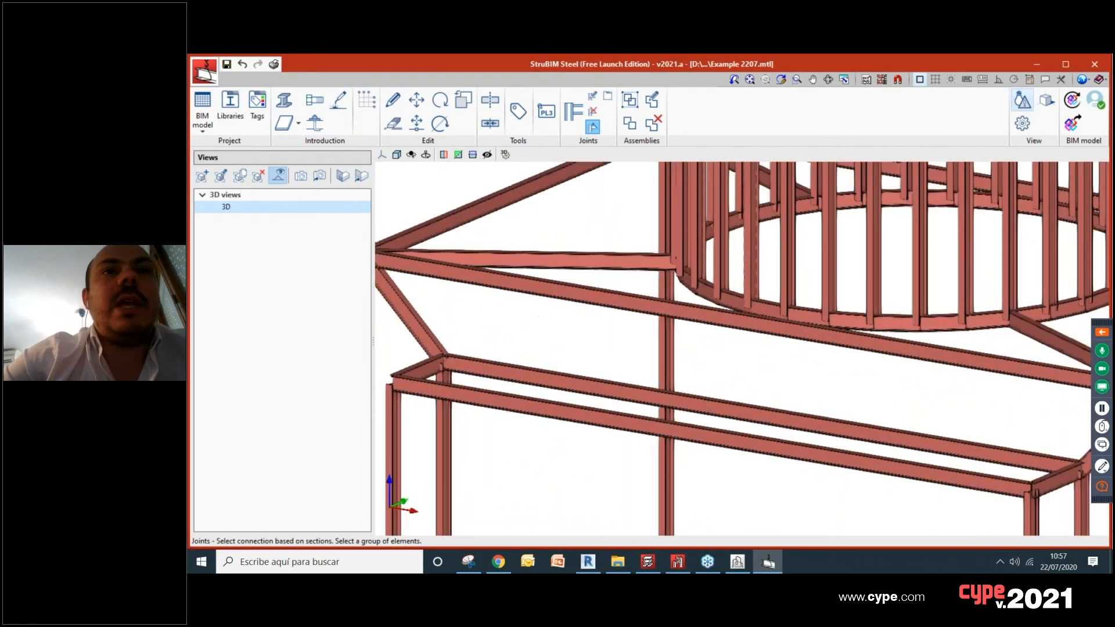
{"action": "scroll", "coordinate": [535, 376], "scroll_direction": "up", "scroll_amount": 4}
{"action": "scroll", "coordinate": [542, 375], "scroll_direction": "down", "scroll_amount": 5}
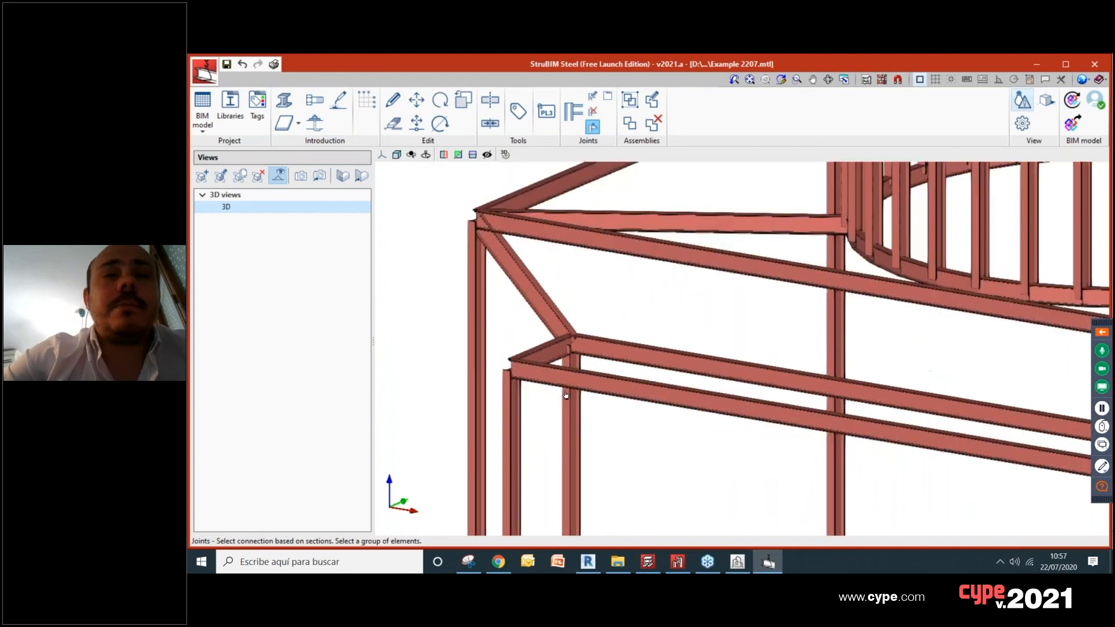
{"action": "middle_click_drag", "start_coordinate": [544, 376], "coordinate": [618, 331]}
{"action": "scroll", "coordinate": [597, 284], "scroll_direction": "up", "scroll_amount": 2}
{"action": "scroll", "coordinate": [597, 284], "scroll_direction": "up", "scroll_amount": 2}
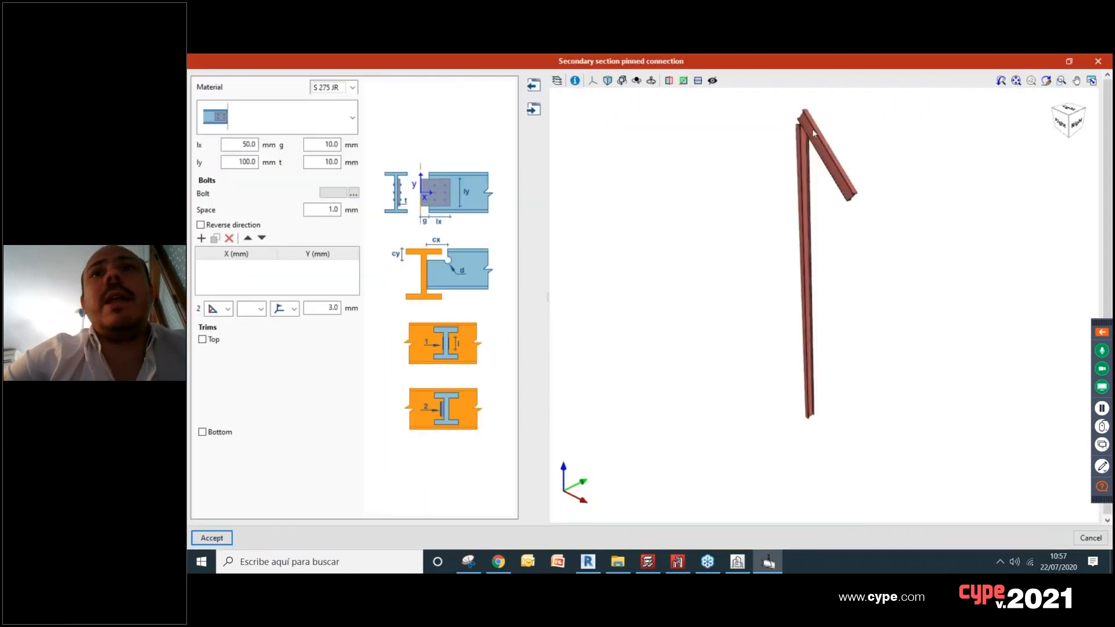
{"action": "scroll", "coordinate": [810, 113], "scroll_direction": "up", "scroll_amount": 4}
Step: Inspect the secondary section pinned connection in the preview and discard it without accepting
{"action": "middle_click_drag", "start_coordinate": [808, 105], "coordinate": [795, 258]}
{"action": "scroll", "coordinate": [772, 282], "scroll_direction": "up", "scroll_amount": 5}
{"action": "middle_click_drag", "start_coordinate": [661, 371], "coordinate": [681, 241]}
{"action": "scroll", "coordinate": [681, 326], "scroll_direction": "up", "scroll_amount": 1}
{"action": "scroll", "coordinate": [671, 289], "scroll_direction": "up", "scroll_amount": 1}
{"action": "mouse_move", "coordinate": [672, 290]}
{"action": "middle_mouse_down", "text": "shift"}
{"action": "mouse_move", "coordinate": [699, 287]}
{"action": "mouse_move", "coordinate": [674, 285]}
{"action": "middle_mouse_up", "text": "shift"}
{"action": "scroll", "coordinate": [673, 286], "scroll_direction": "up", "scroll_amount": 4}
{"action": "middle_click_drag", "start_coordinate": [710, 318], "coordinate": [727, 372], "text": "shift"}
{"action": "scroll", "coordinate": [737, 376], "scroll_direction": "down", "scroll_amount": 3}
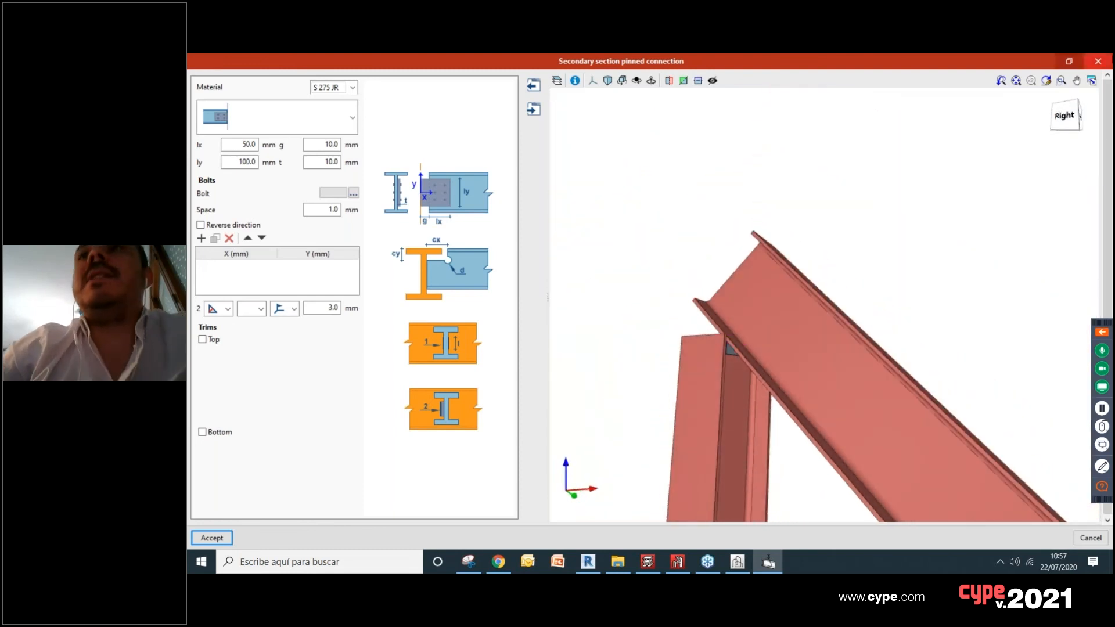
{"action": "left_click", "coordinate": [1099, 62]}
Step: Try assigning an assembly to the rear column that has no base joint
{"action": "scroll", "coordinate": [793, 241], "scroll_direction": "down", "scroll_amount": 3}
{"action": "scroll", "coordinate": [795, 256], "scroll_direction": "down", "scroll_amount": 2}
{"action": "middle_click_drag", "start_coordinate": [1027, 431], "coordinate": [653, 297]}
{"action": "scroll", "coordinate": [821, 349], "scroll_direction": "up", "scroll_amount": 1}
{"action": "scroll", "coordinate": [842, 346], "scroll_direction": "up", "scroll_amount": 3}
{"action": "middle_click_drag", "start_coordinate": [844, 345], "coordinate": [697, 343]}
{"action": "scroll", "coordinate": [628, 193], "scroll_direction": "up", "scroll_amount": 1}
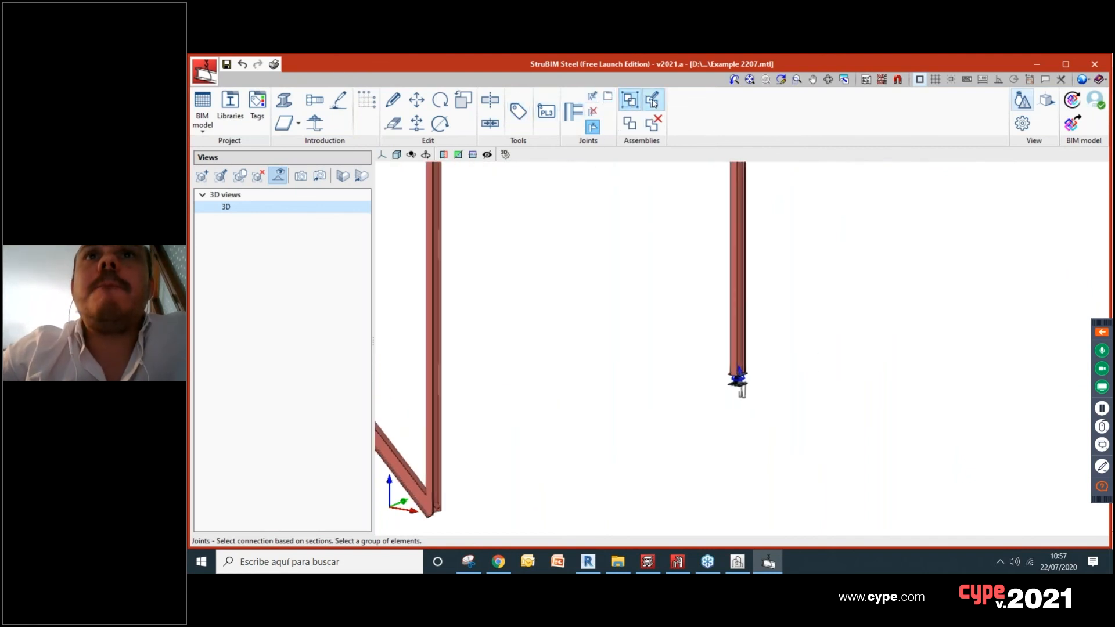
{"action": "left_click", "coordinate": [629, 100]}
{"action": "scroll", "coordinate": [657, 315], "scroll_direction": "down", "scroll_amount": 2}
{"action": "left_click_drag", "start_coordinate": [682, 334], "coordinate": [721, 387]}
{"action": "scroll", "coordinate": [544, 441], "scroll_direction": "down", "scroll_amount": 3}
{"action": "middle_click_drag", "start_coordinate": [612, 404], "coordinate": [748, 386]}
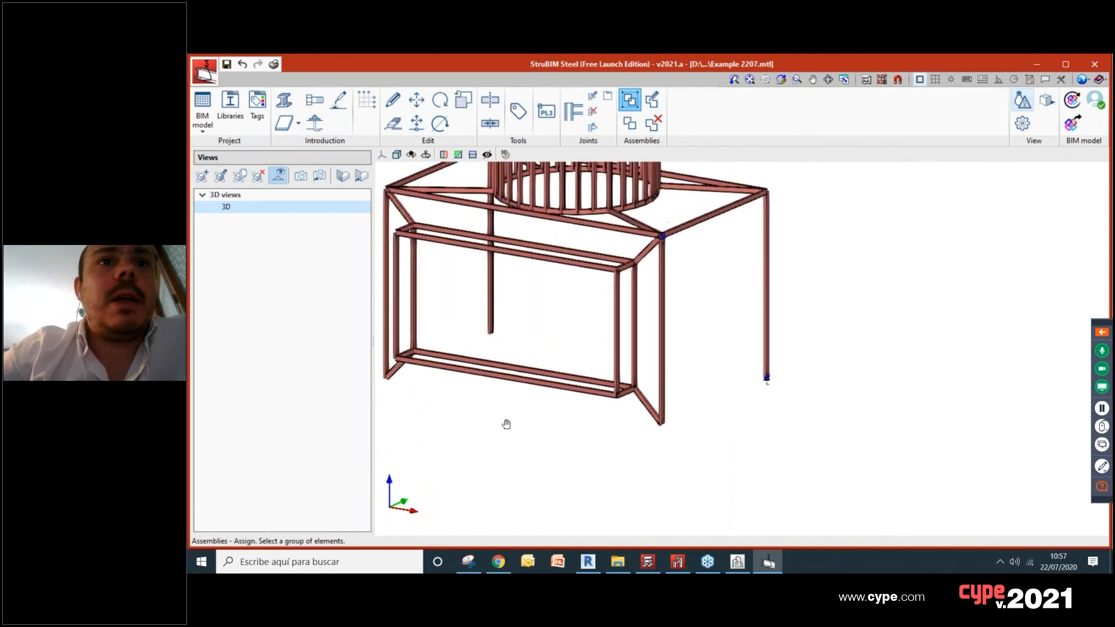
{"action": "middle_click_drag", "start_coordinate": [507, 424], "coordinate": [646, 424]}
{"action": "scroll", "coordinate": [645, 328], "scroll_direction": "up", "scroll_amount": 1}
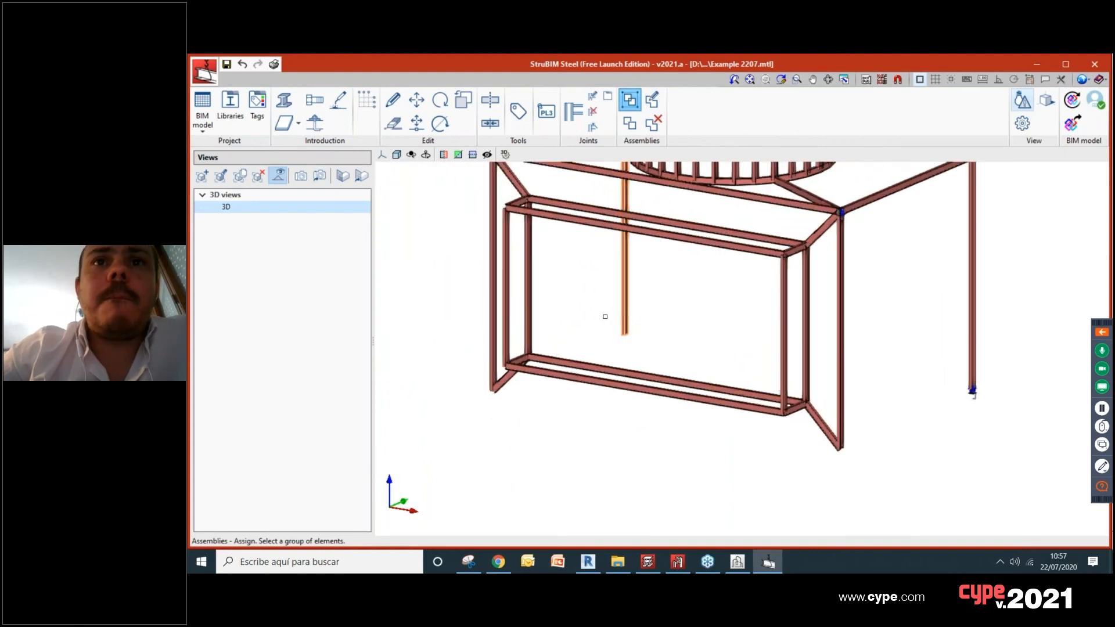
{"action": "left_click", "coordinate": [624, 316]}
{"action": "left_click", "coordinate": [704, 274]}
Step: Select a section-based connection for the rear column's base and accept it with the default settings
{"action": "left_click", "coordinate": [593, 126]}
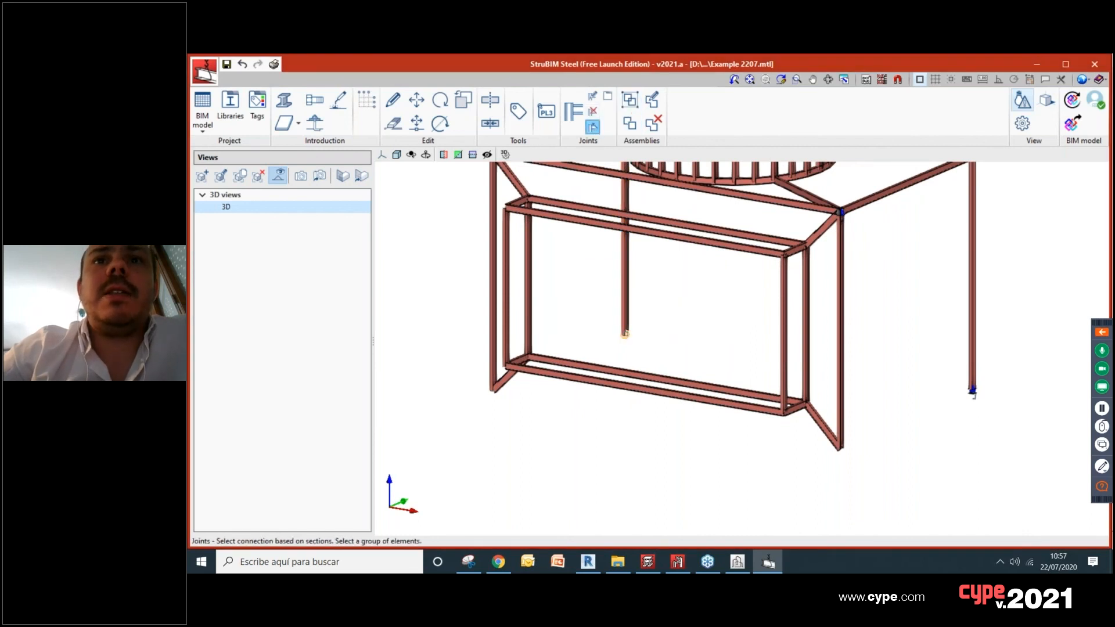
{"action": "left_click", "coordinate": [626, 334]}
{"action": "left_click", "coordinate": [226, 534]}
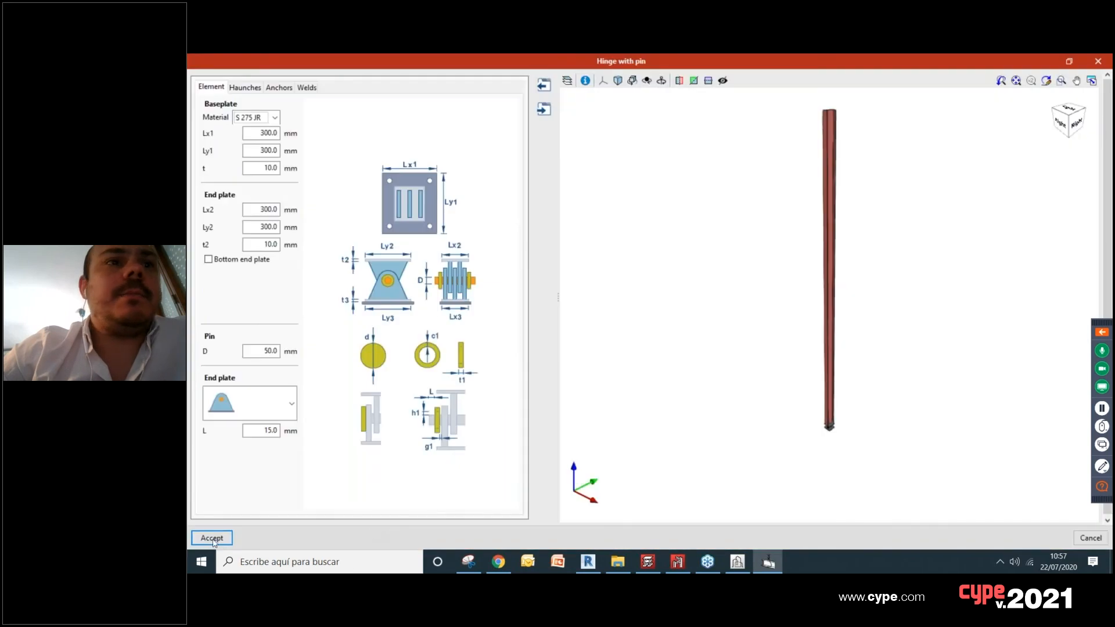
{"action": "left_click", "coordinate": [213, 538]}
Step: Add a Hinge with pin at the base of the corner column beside the rectangular frame, keeping the default settings
{"action": "scroll", "coordinate": [523, 411], "scroll_direction": "up", "scroll_amount": 4}
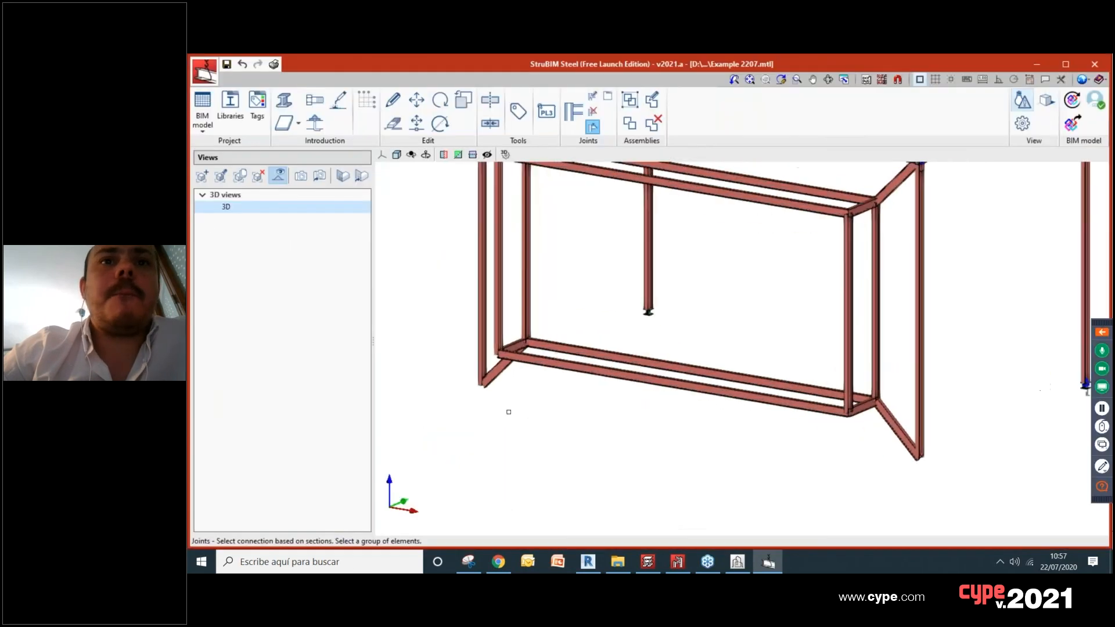
{"action": "left_click", "coordinate": [464, 359]}
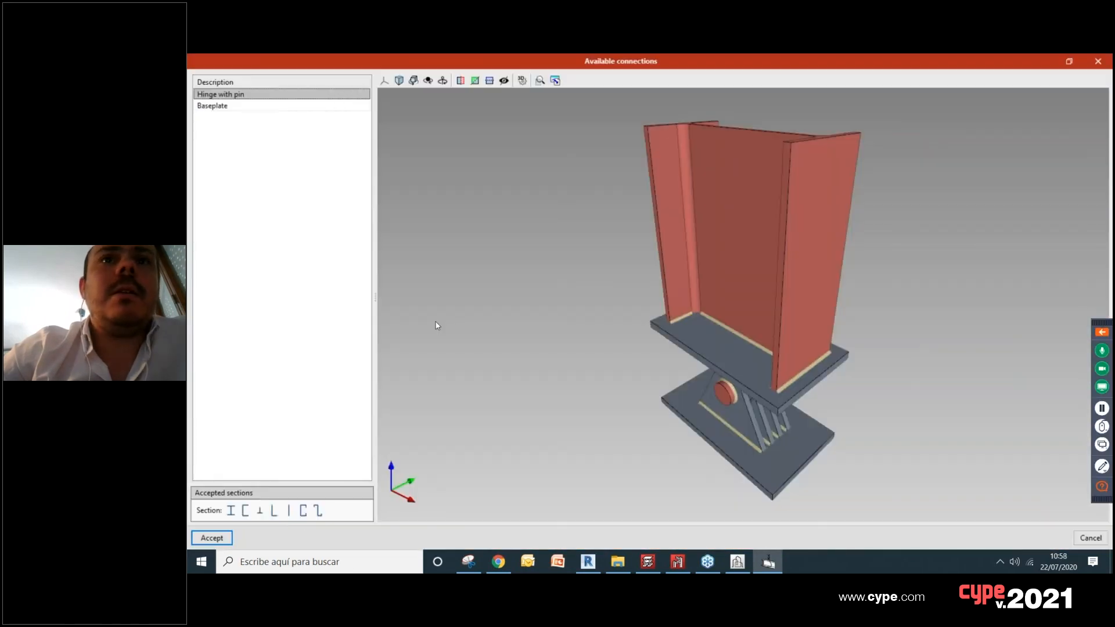
{"action": "left_click", "coordinate": [212, 539]}
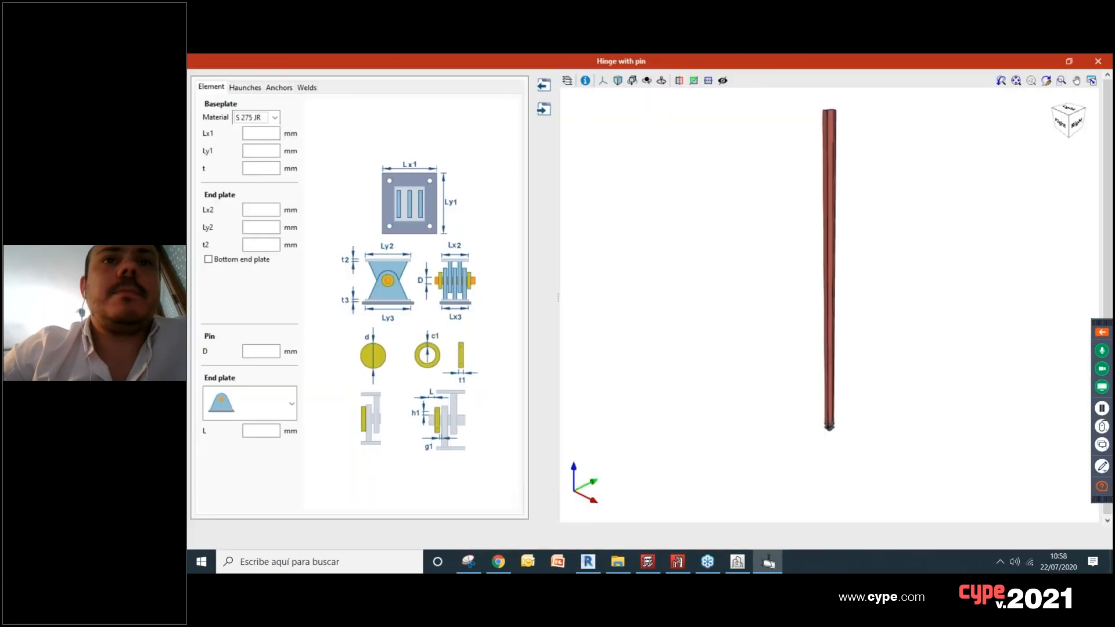
{"action": "left_click", "coordinate": [214, 537]}
Step: Export the model with its joints to the BIM project as an IFC file named "Steel structure (details)"
{"action": "scroll", "coordinate": [493, 396], "scroll_direction": "down", "scroll_amount": 4}
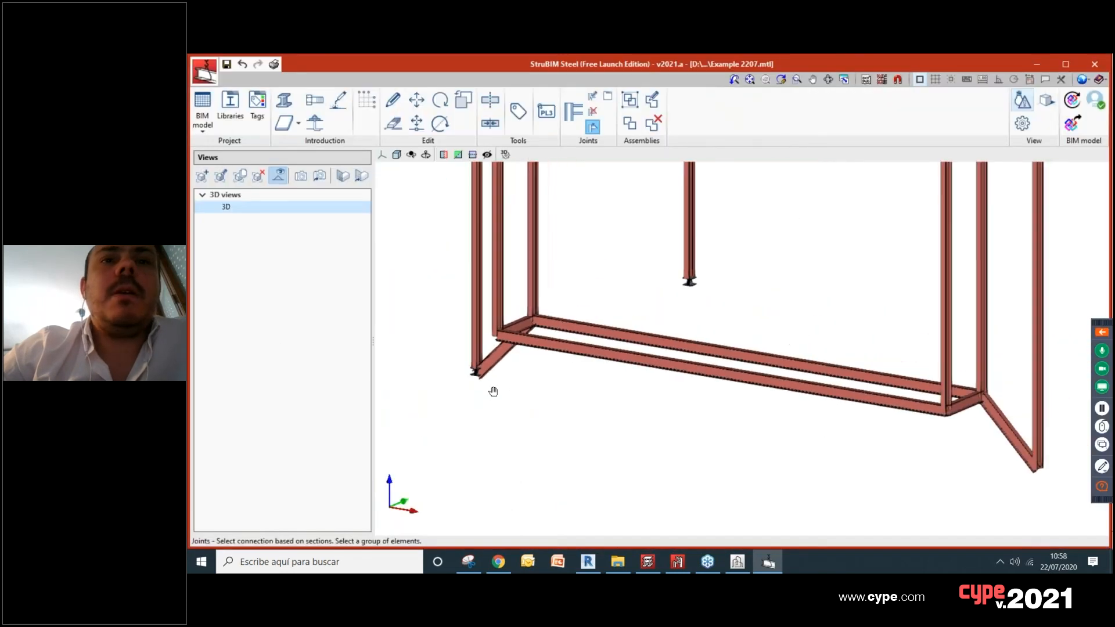
{"action": "middle_click_drag", "start_coordinate": [493, 394], "coordinate": [373, 363]}
{"action": "middle_click_drag", "start_coordinate": [871, 438], "coordinate": [674, 468]}
{"action": "scroll", "coordinate": [666, 472], "scroll_direction": "down", "scroll_amount": 3}
{"action": "scroll", "coordinate": [739, 433], "scroll_direction": "down", "scroll_amount": 1}
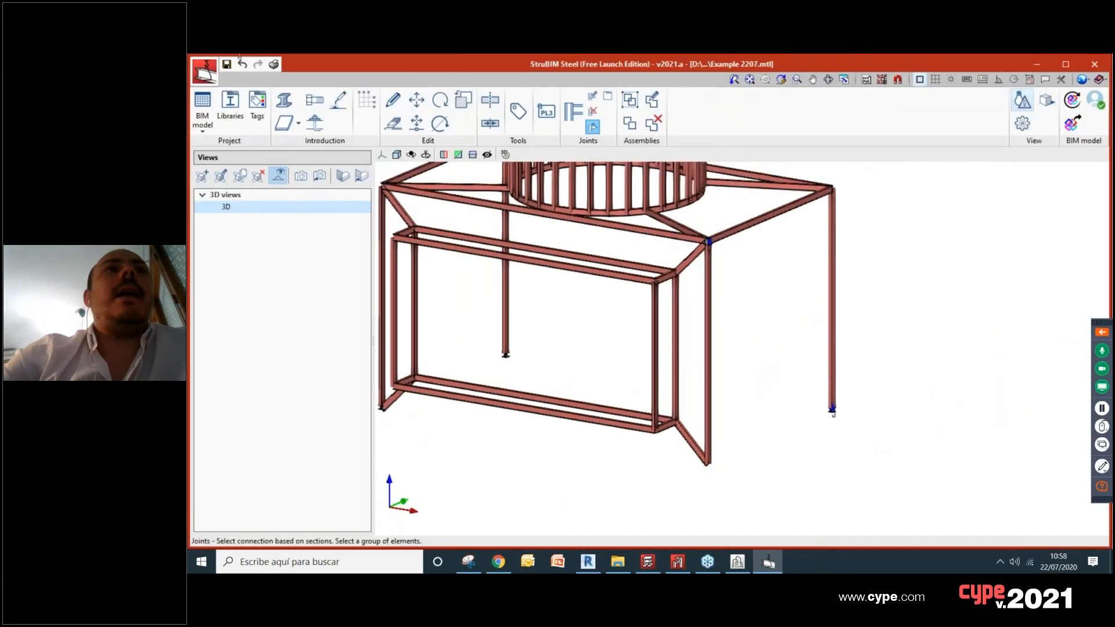
{"action": "left_click", "coordinate": [1072, 122]}
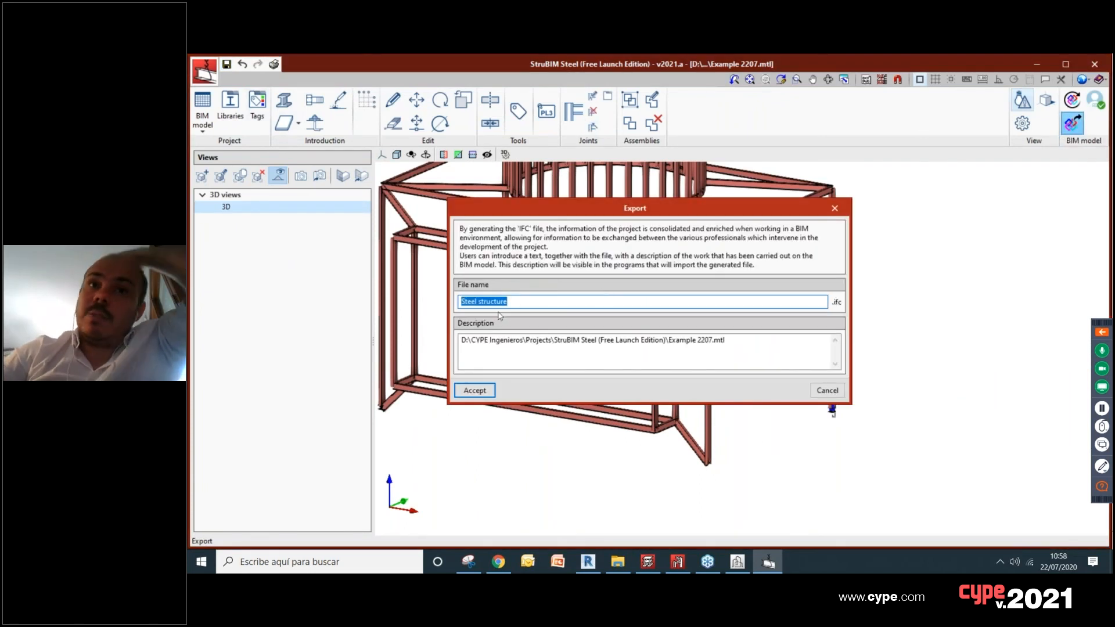
{"action": "left_click", "coordinate": [533, 303]}
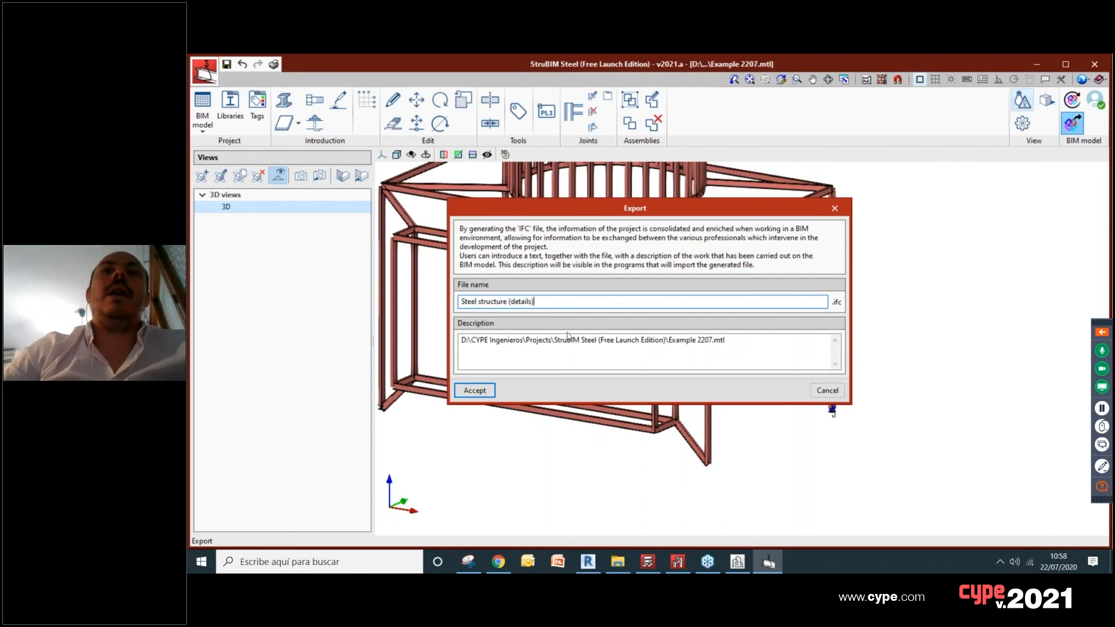
{"action": "left_click", "coordinate": [475, 389]}
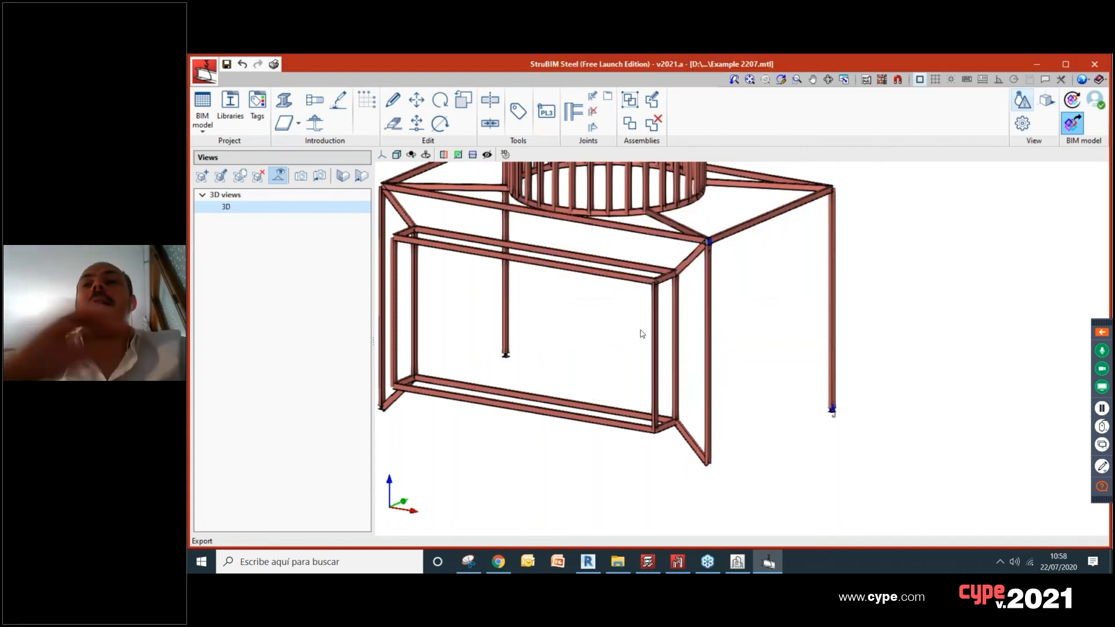
{"action": "left_click", "coordinate": [645, 337]}
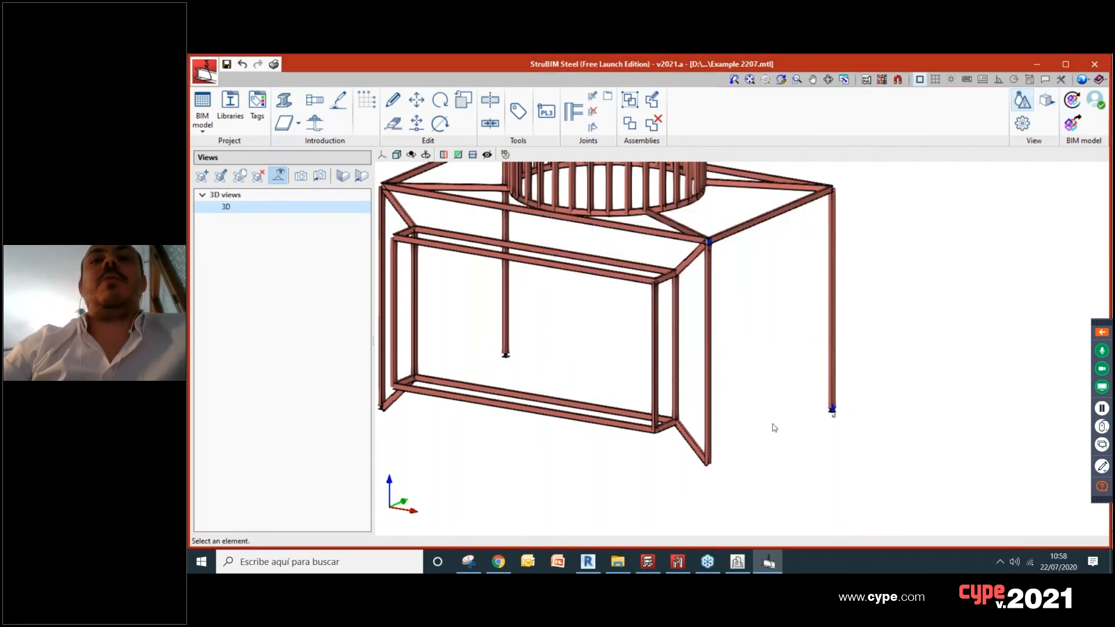
Step: Switch to StruBIM CYPE 3D and consult the status of the linked BIMserver.center project
{"action": "left_click", "coordinate": [678, 562]}
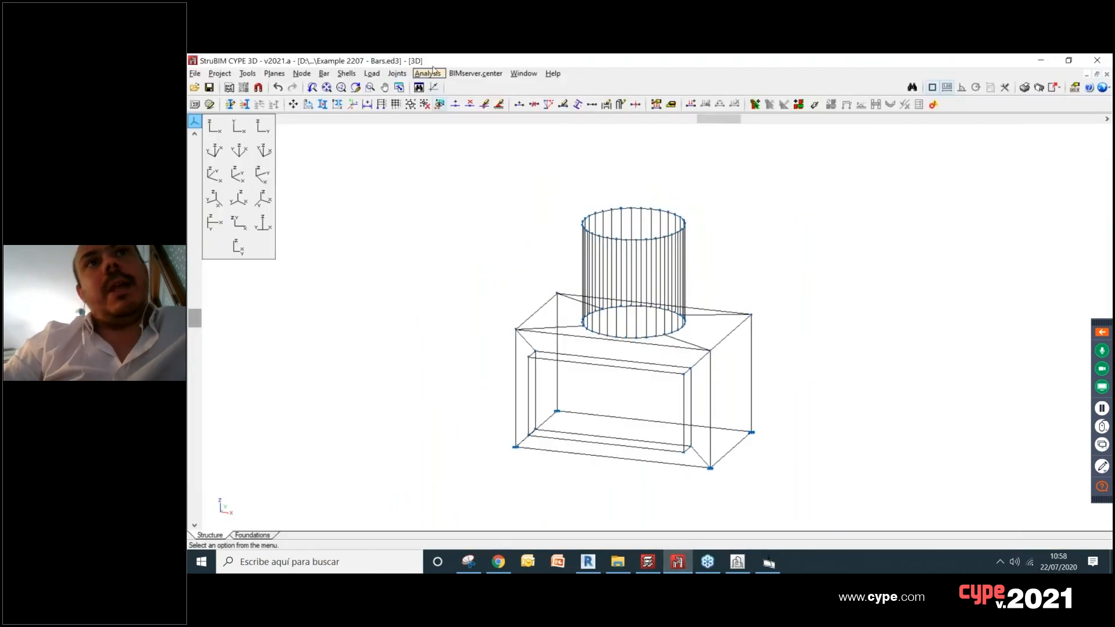
{"action": "left_click", "coordinate": [475, 73]}
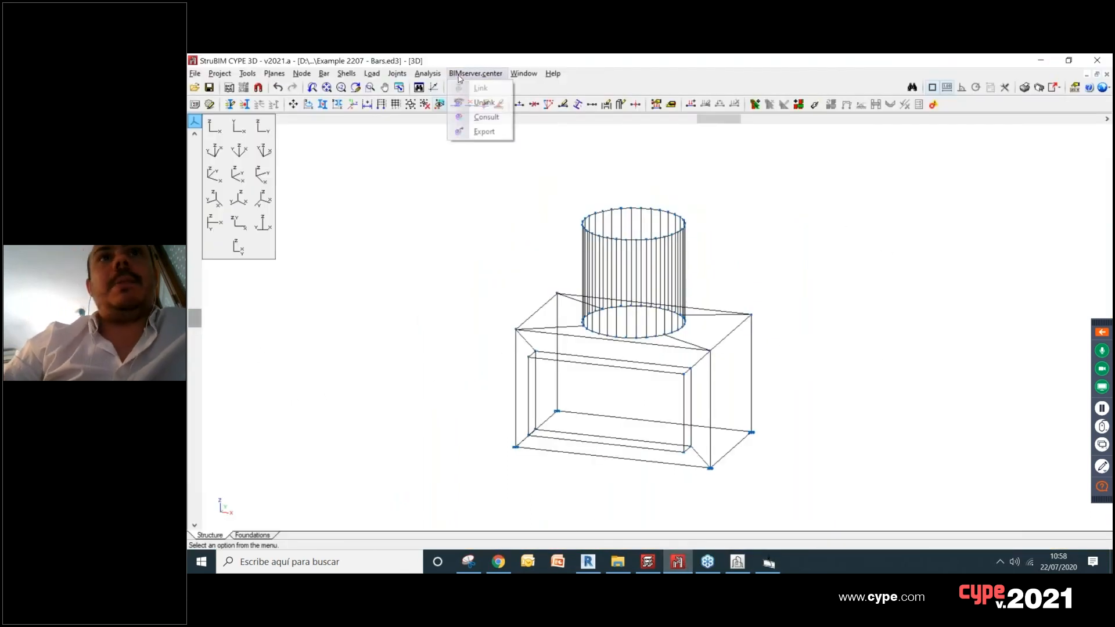
{"action": "left_click", "coordinate": [486, 117]}
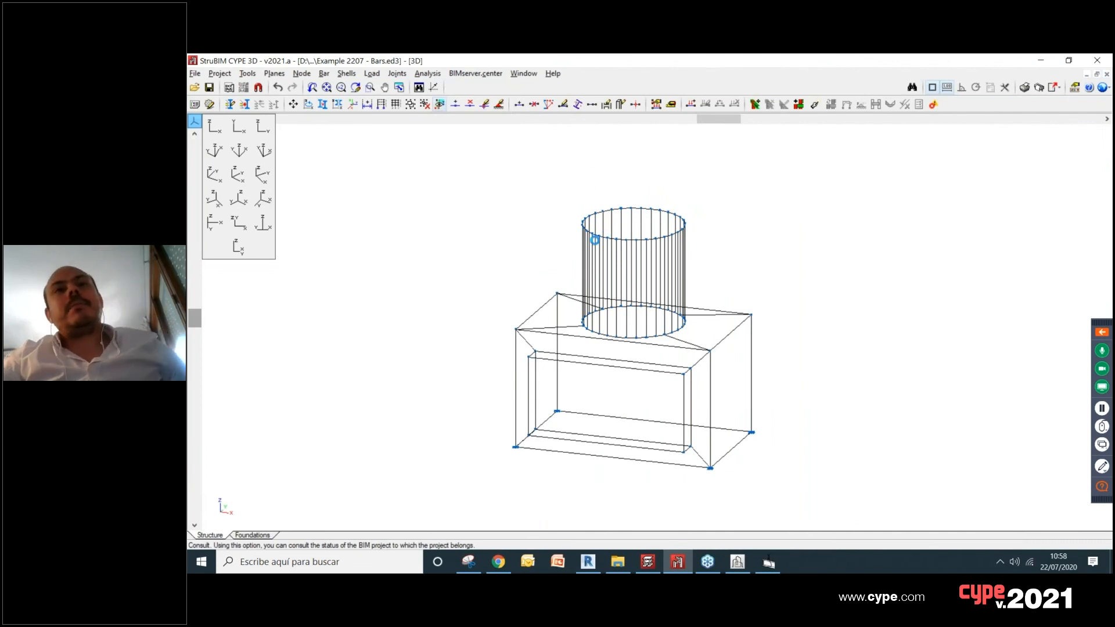
Step: Include the StruBIM Steel model "Steel structure (details)" among the imported BIM files and accept the import
{"action": "left_click", "coordinate": [491, 239]}
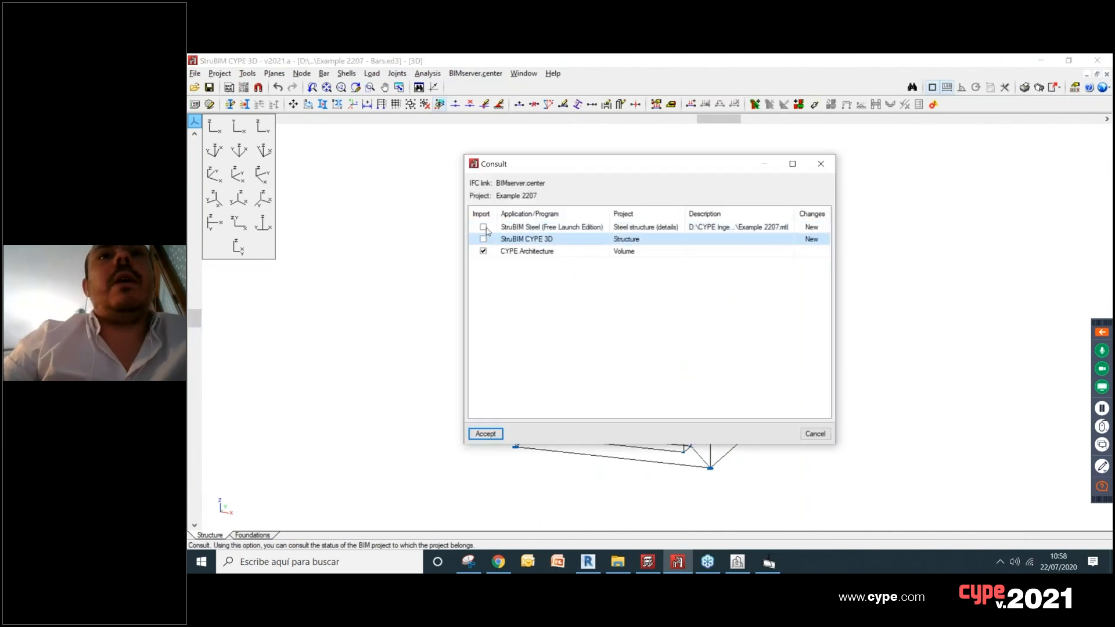
{"action": "left_click", "coordinate": [484, 227]}
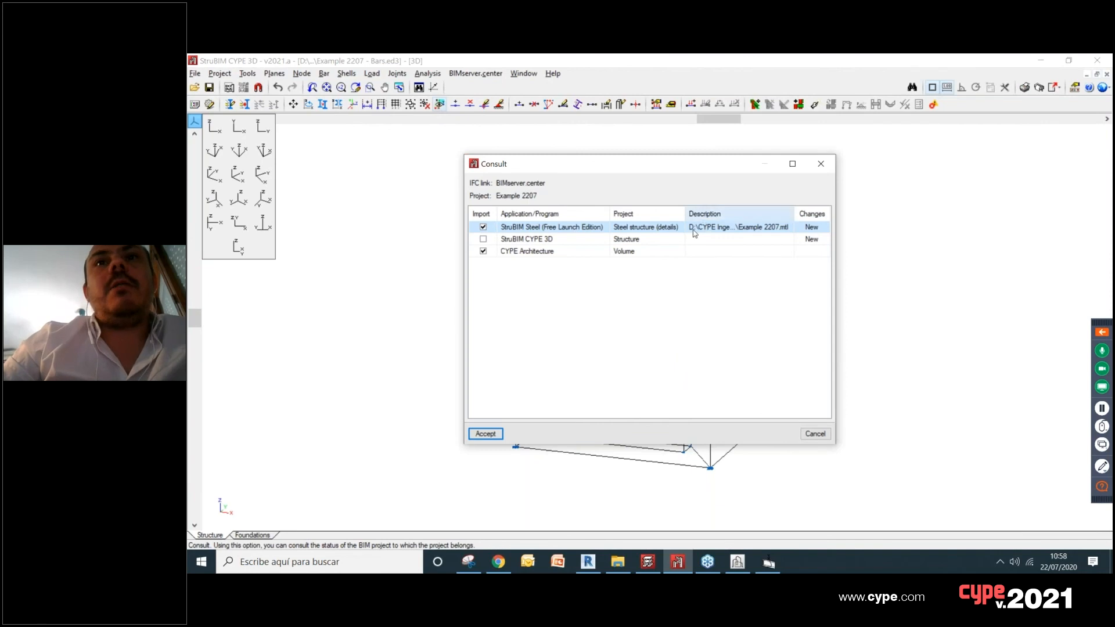
{"action": "left_click", "coordinate": [484, 435]}
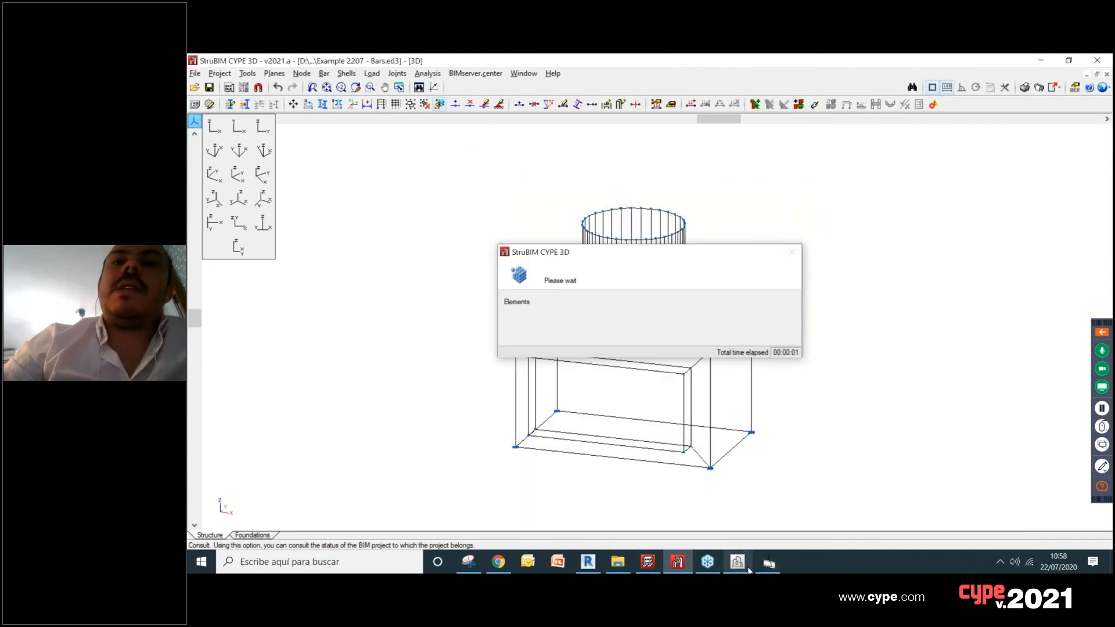
Step: Switch to CYPE Architecture and update its BIM model, importing the "Steel structure (details)" file
{"action": "left_click", "coordinate": [746, 569]}
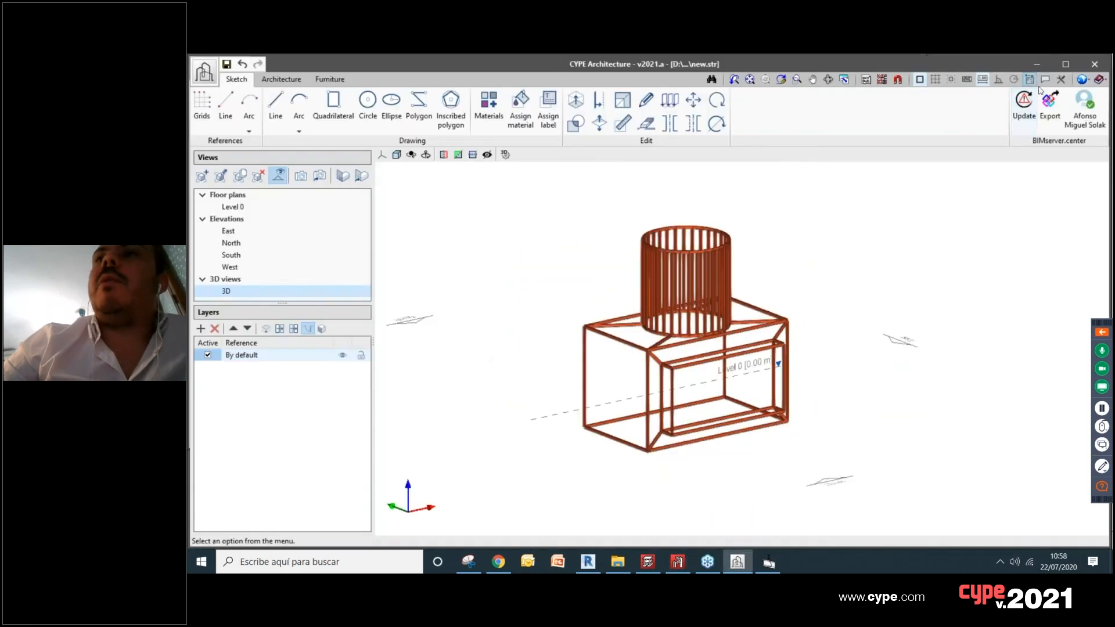
{"action": "left_click", "coordinate": [1024, 115]}
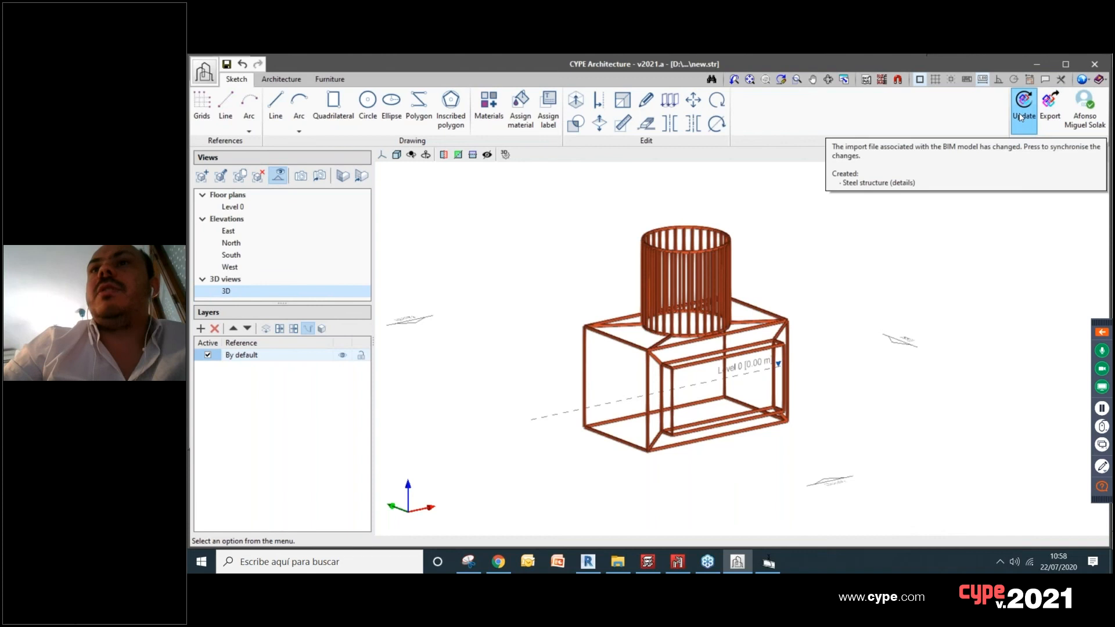
{"action": "left_click", "coordinate": [1021, 116]}
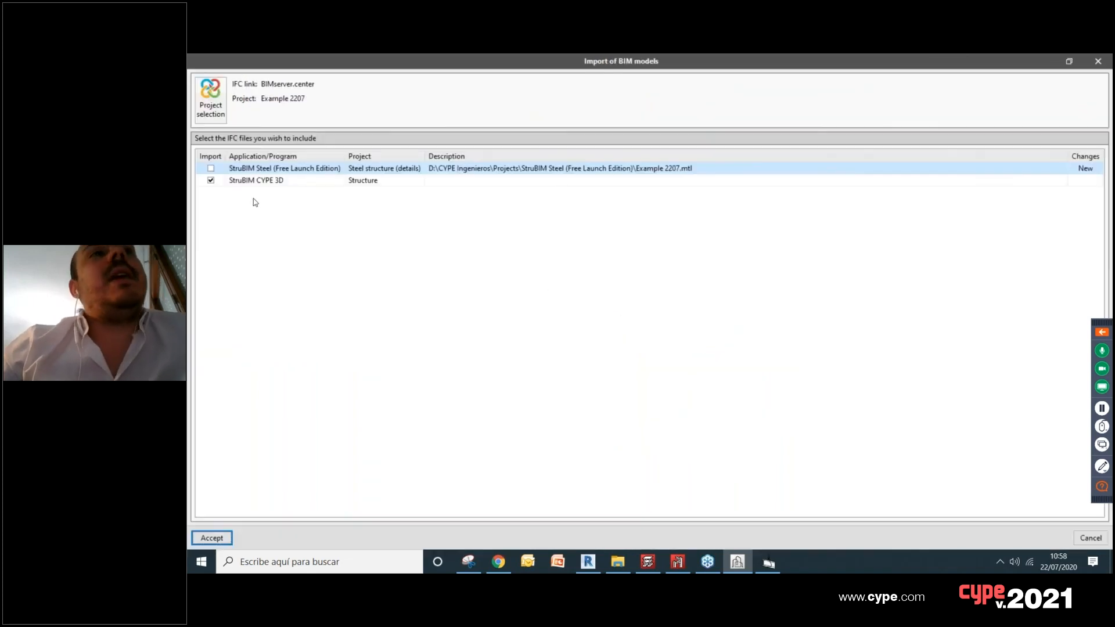
{"action": "left_click", "coordinate": [211, 169]}
{"action": "left_click", "coordinate": [212, 538]}
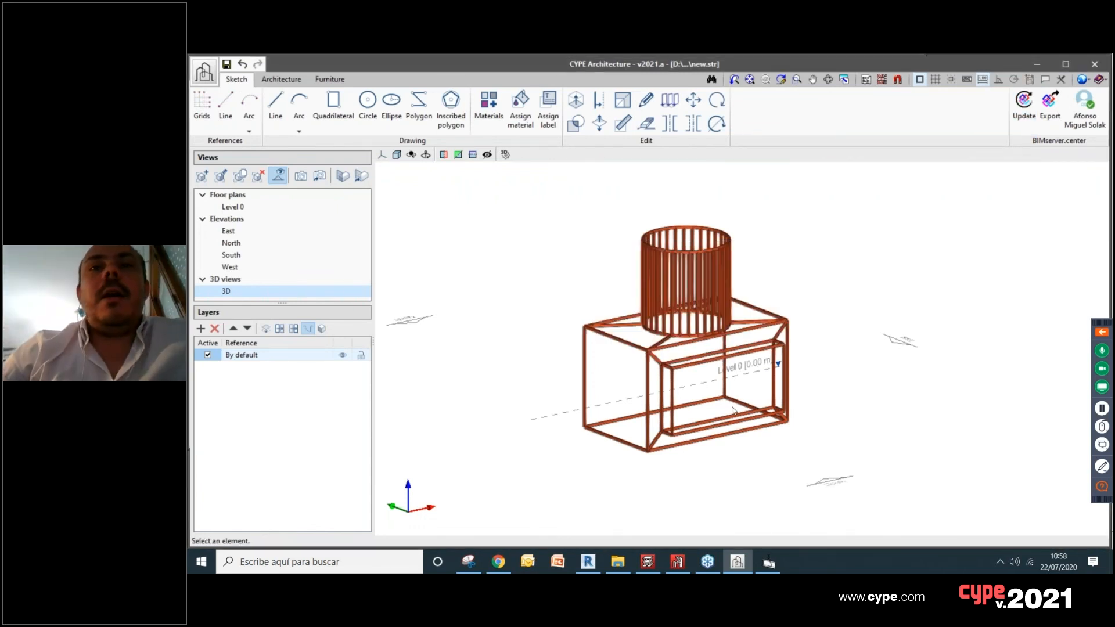
Step: Edit the 3D view so that "Steel structure (details)" is visible and "Structure" is hidden
{"action": "scroll", "coordinate": [734, 410], "scroll_direction": "up", "scroll_amount": 2}
{"action": "scroll", "coordinate": [591, 342], "scroll_direction": "up", "scroll_amount": 2}
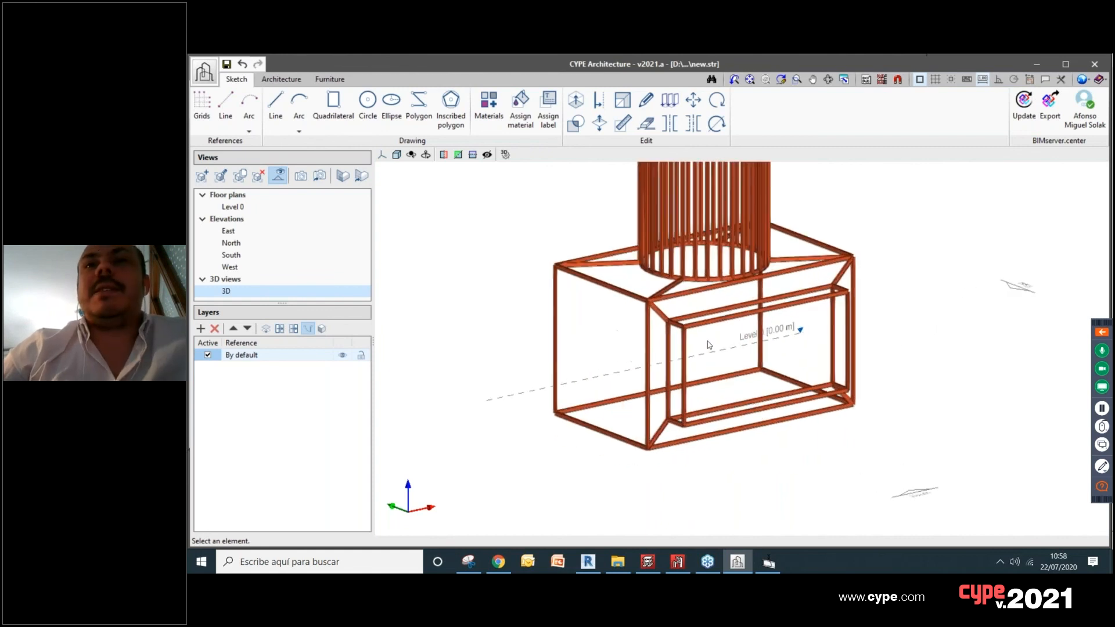
{"action": "right_click", "coordinate": [235, 290]}
{"action": "left_click", "coordinate": [280, 298]}
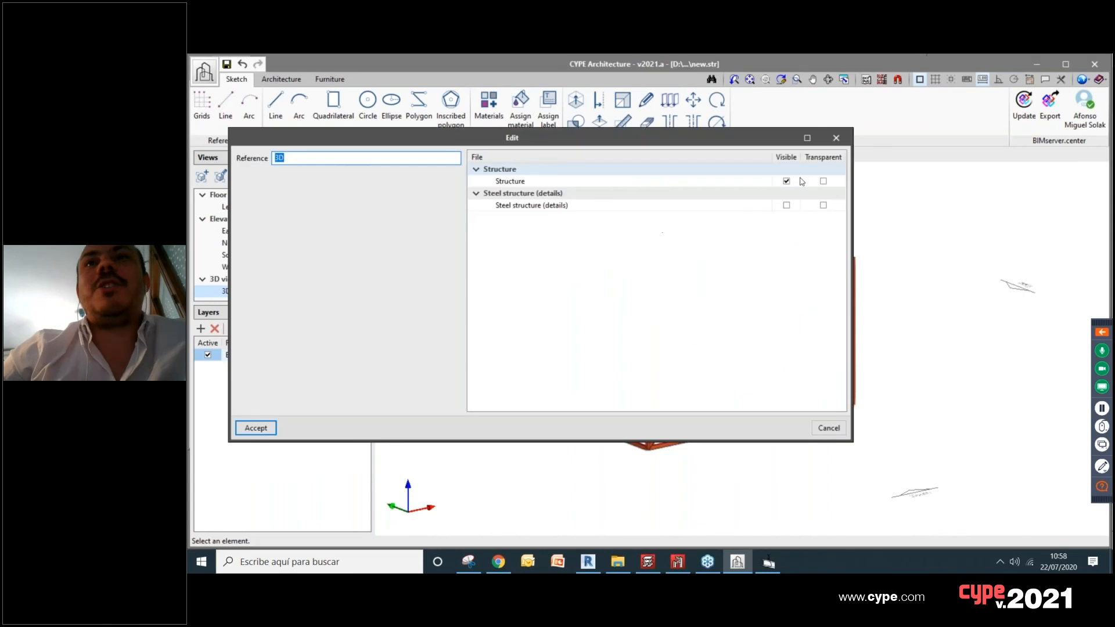
{"action": "left_click_drag", "start_coordinate": [622, 144], "coordinate": [590, 137]}
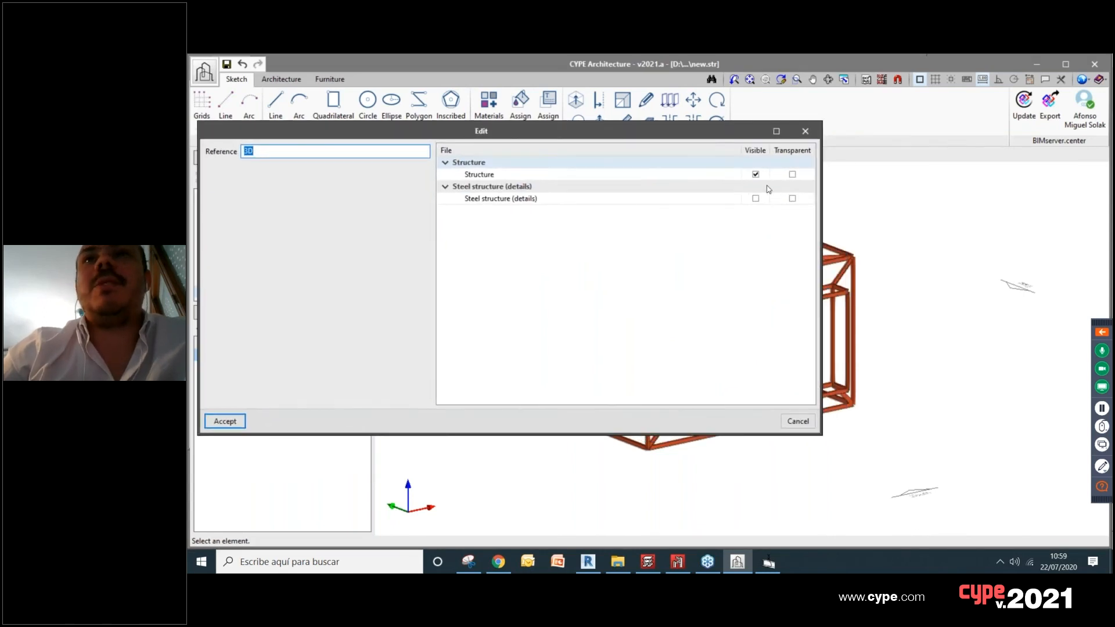
{"action": "left_click", "coordinate": [755, 198]}
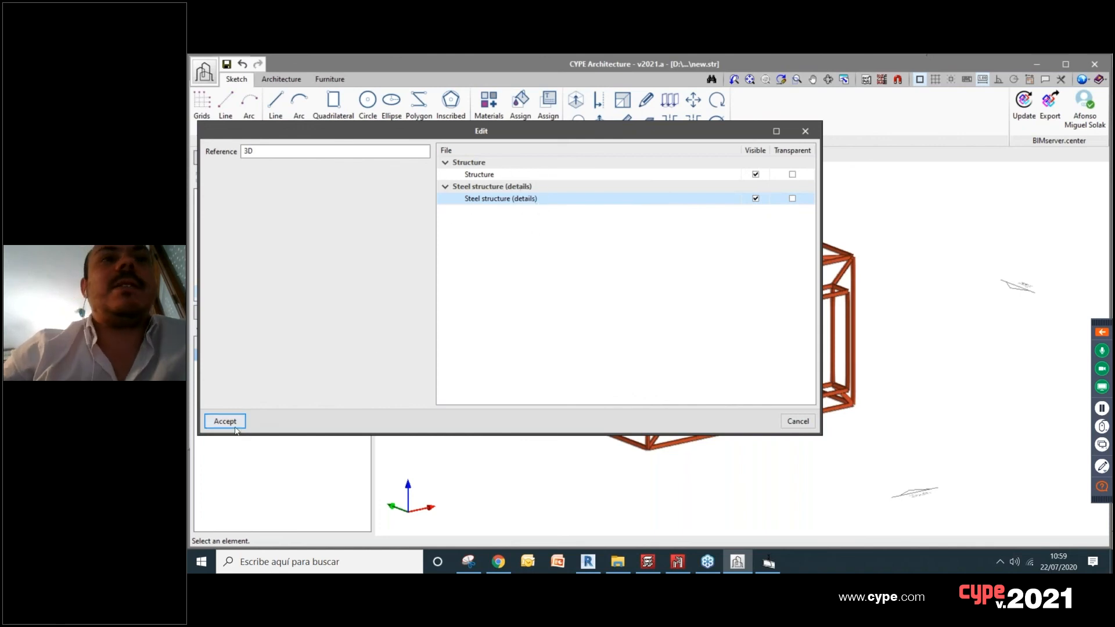
{"action": "left_click", "coordinate": [757, 175]}
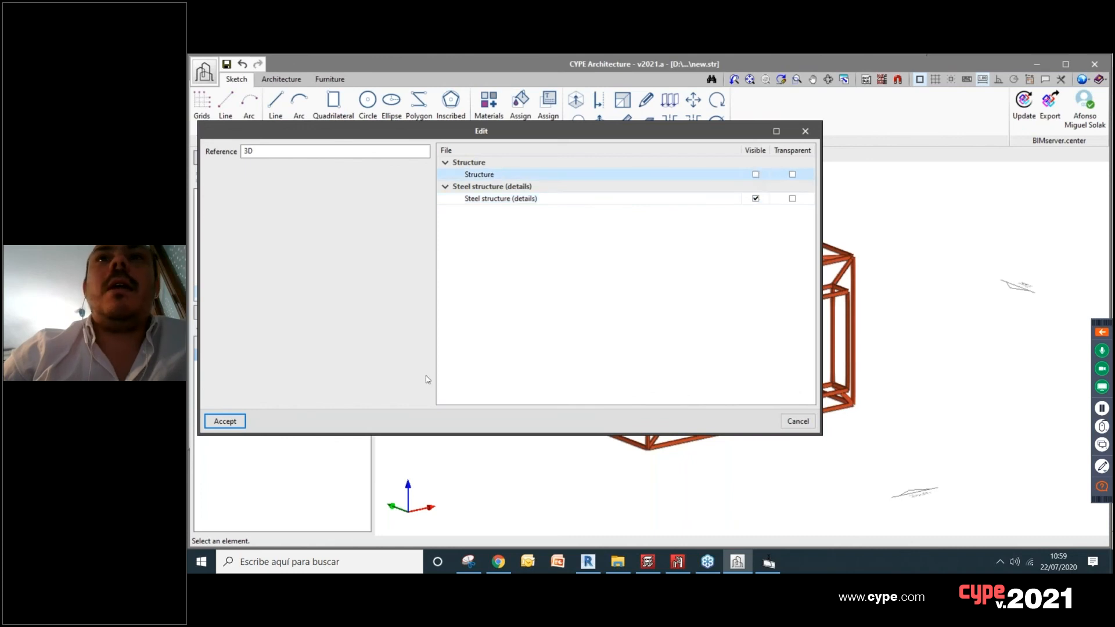
{"action": "left_click", "coordinate": [226, 422]}
Step: Examine the column bases and lower frame of the imported detailed steel structure
{"action": "scroll", "coordinate": [639, 435], "scroll_direction": "up", "scroll_amount": 1}
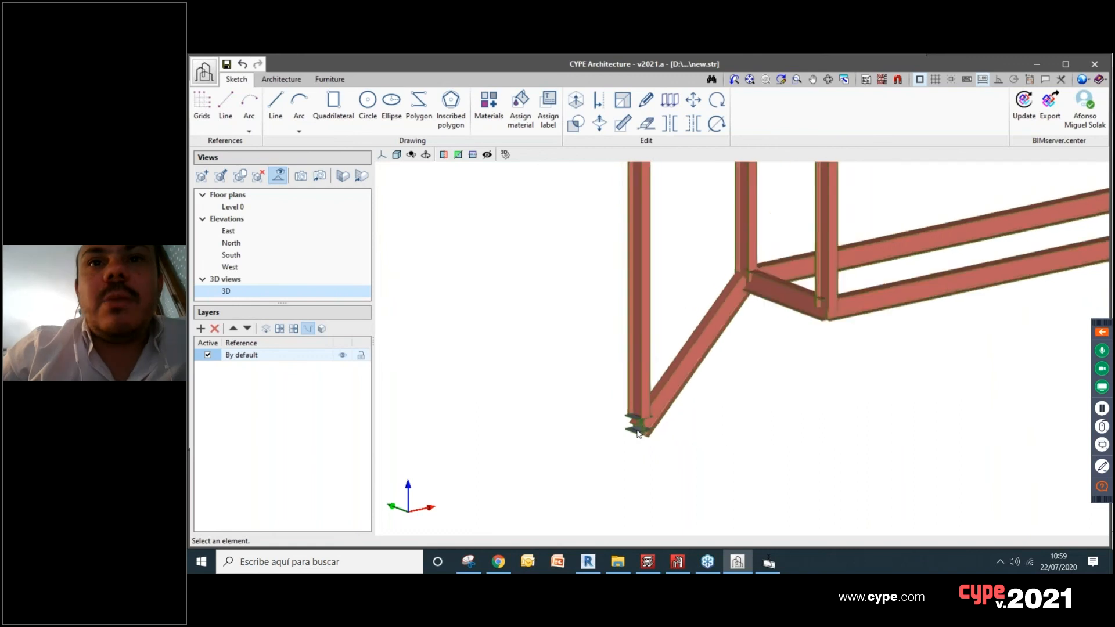
{"action": "scroll", "coordinate": [639, 436], "scroll_direction": "down", "scroll_amount": 4}
{"action": "middle_click_drag", "start_coordinate": [936, 418], "coordinate": [917, 431]}
{"action": "scroll", "coordinate": [487, 458], "scroll_direction": "up", "scroll_amount": 6}
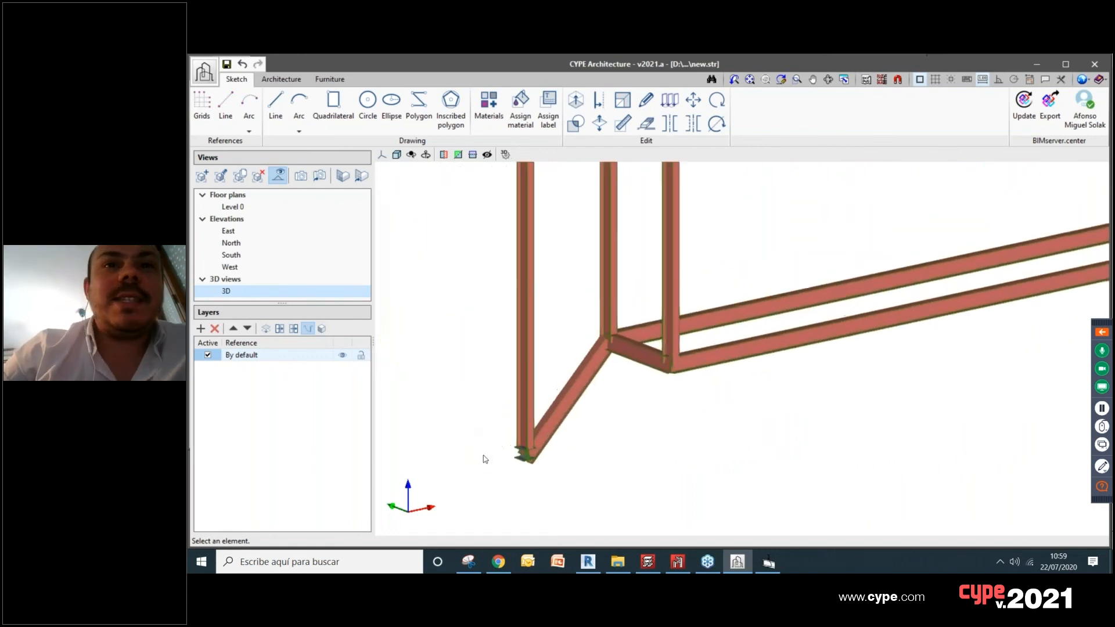
{"action": "scroll", "coordinate": [538, 457], "scroll_direction": "down", "scroll_amount": 8}
{"action": "scroll", "coordinate": [757, 387], "scroll_direction": "down", "scroll_amount": 2}
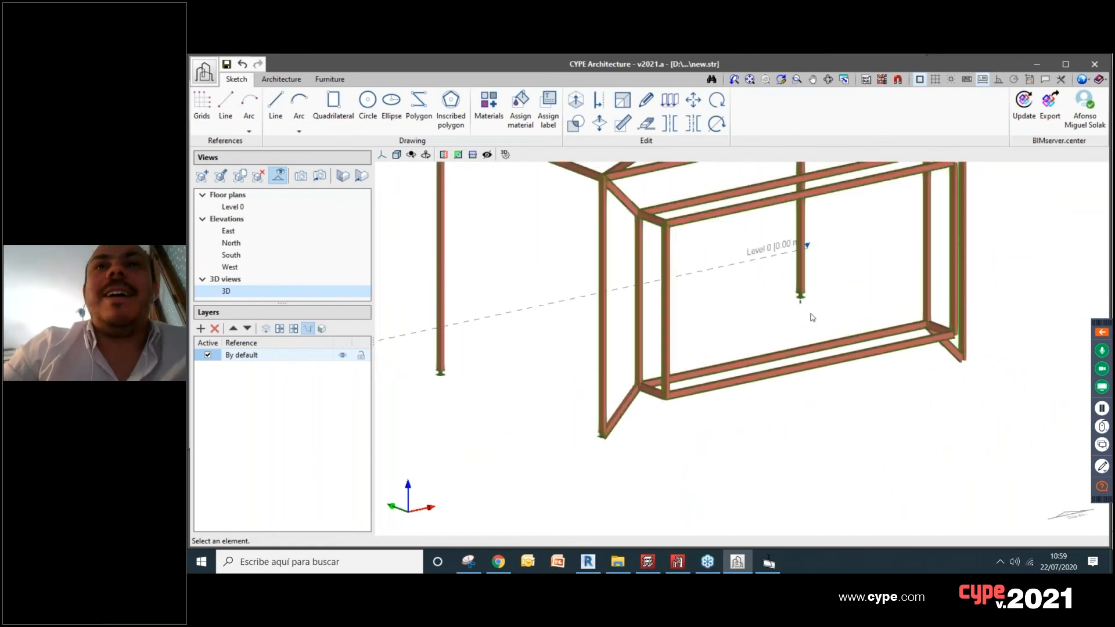
{"action": "scroll", "coordinate": [876, 332], "scroll_direction": "up", "scroll_amount": 8}
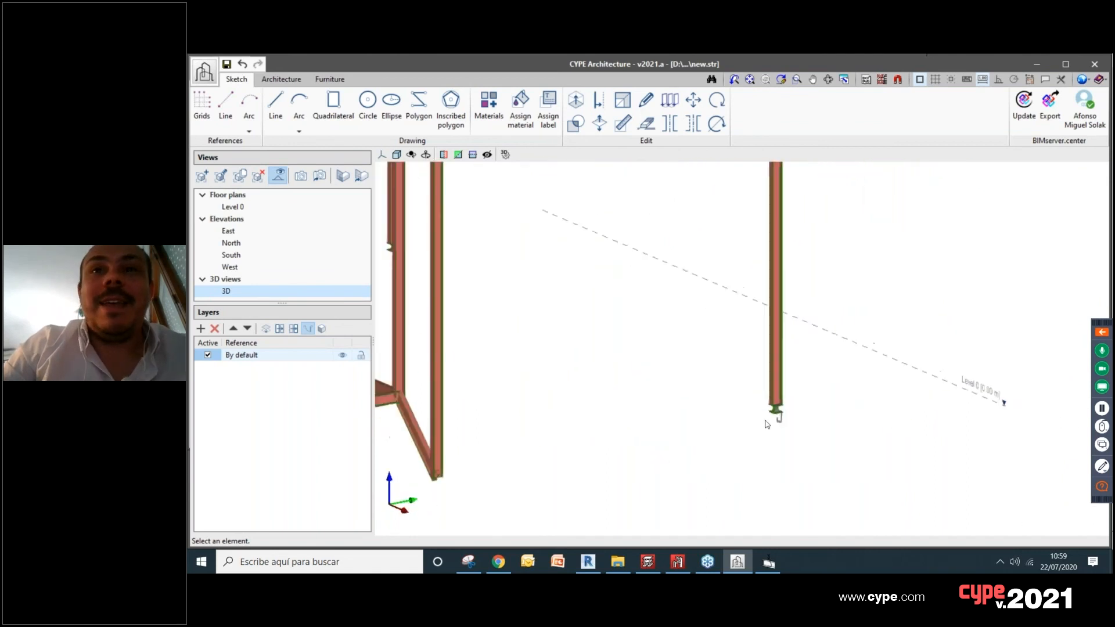
Step: Examine the pinned hinge at the column's base close up, including its plates, pin and anchor bolts
{"action": "scroll", "coordinate": [782, 405], "scroll_direction": "up", "scroll_amount": 5}
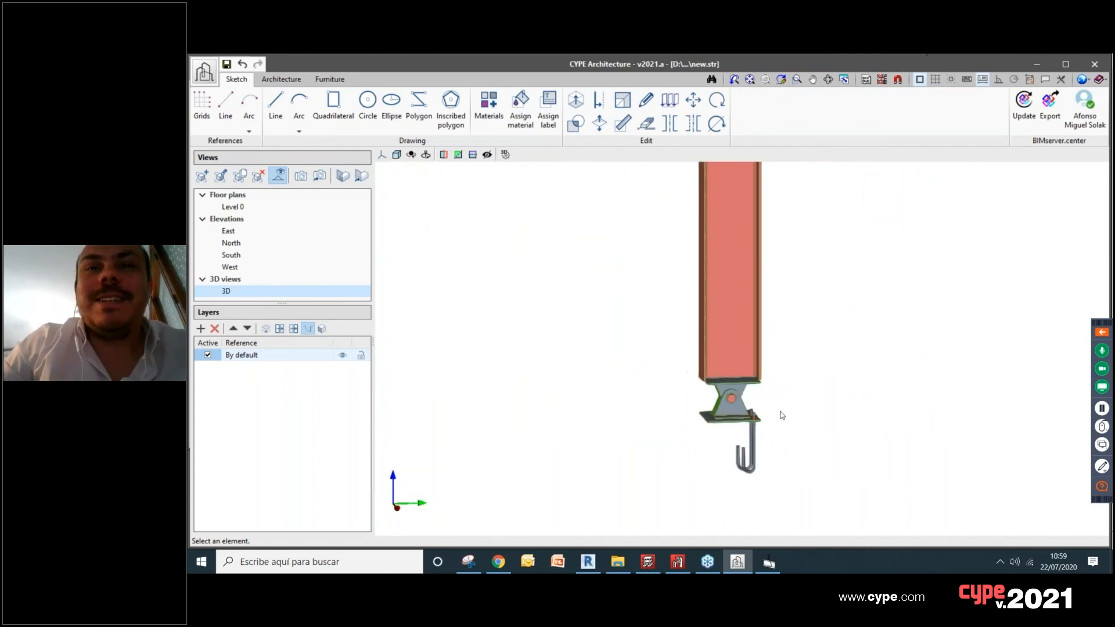
{"action": "middle_click_drag", "start_coordinate": [776, 416], "coordinate": [699, 411]}
{"action": "scroll", "coordinate": [698, 411], "scroll_direction": "up", "scroll_amount": 2}
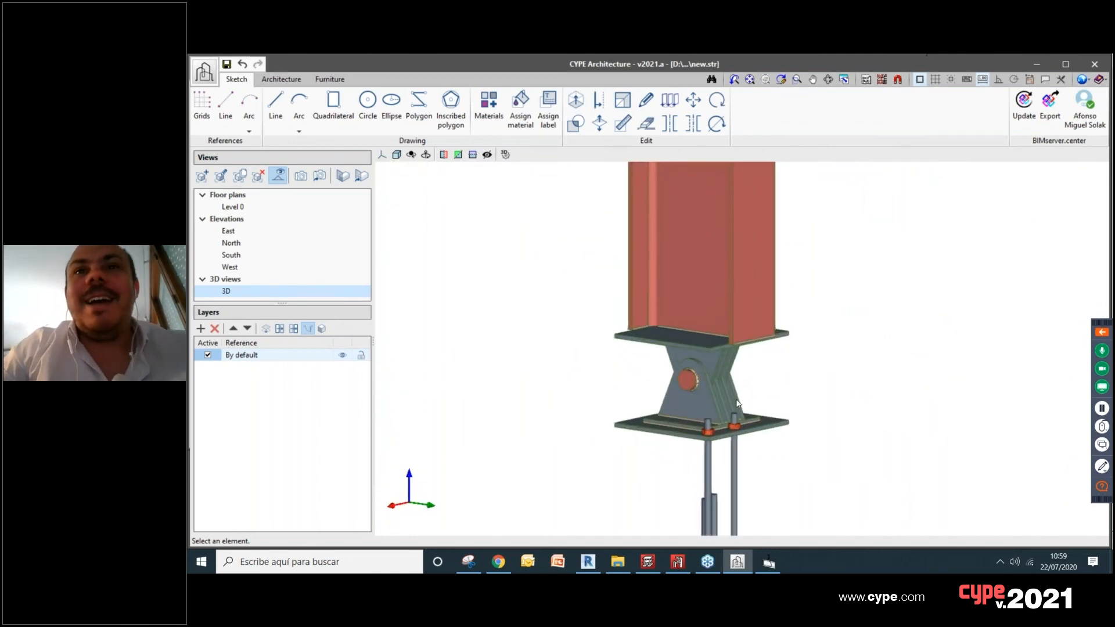
{"action": "scroll", "coordinate": [737, 402], "scroll_direction": "down", "scroll_amount": 5}
{"action": "scroll", "coordinate": [744, 390], "scroll_direction": "up", "scroll_amount": 1}
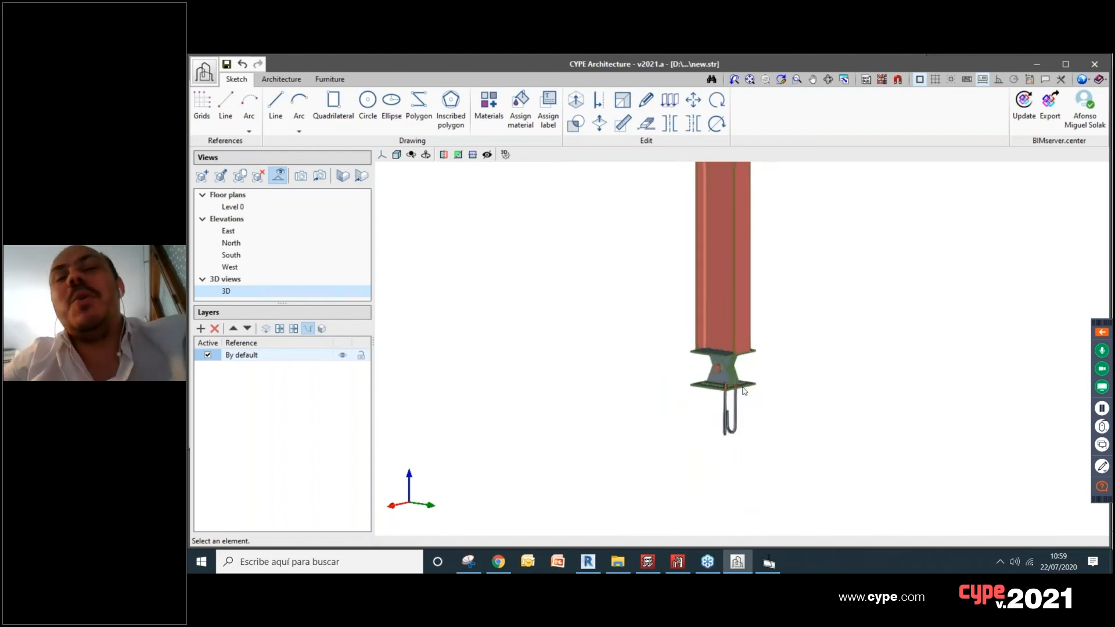
{"action": "scroll", "coordinate": [744, 390], "scroll_direction": "up", "scroll_amount": 8}
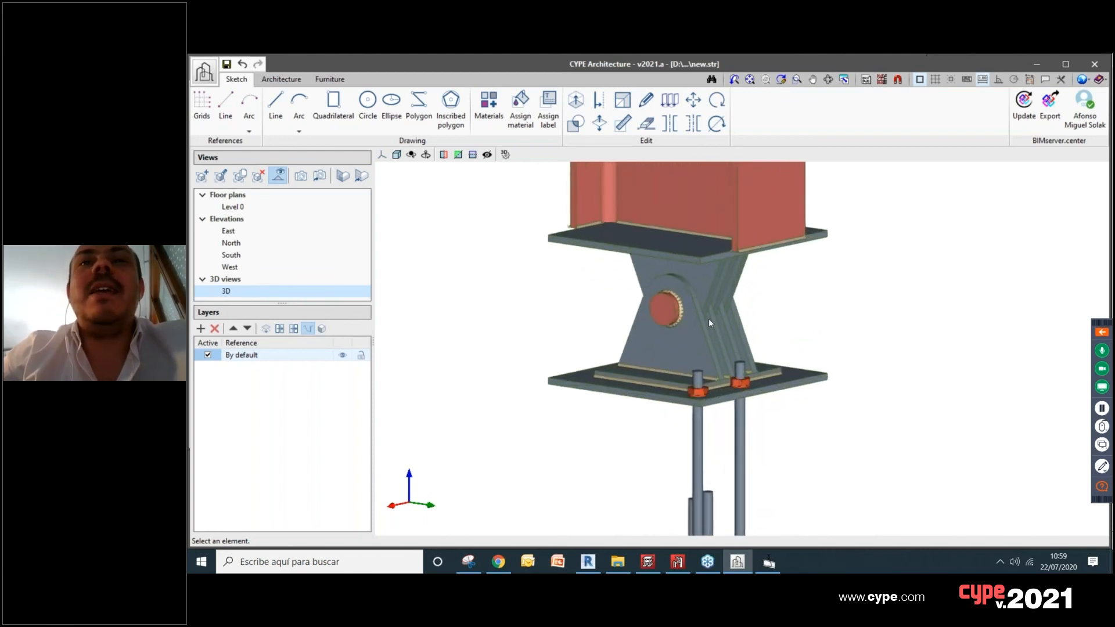
{"action": "scroll", "coordinate": [647, 279], "scroll_direction": "down", "scroll_amount": 4}
{"action": "scroll", "coordinate": [654, 274], "scroll_direction": "up", "scroll_amount": 2}
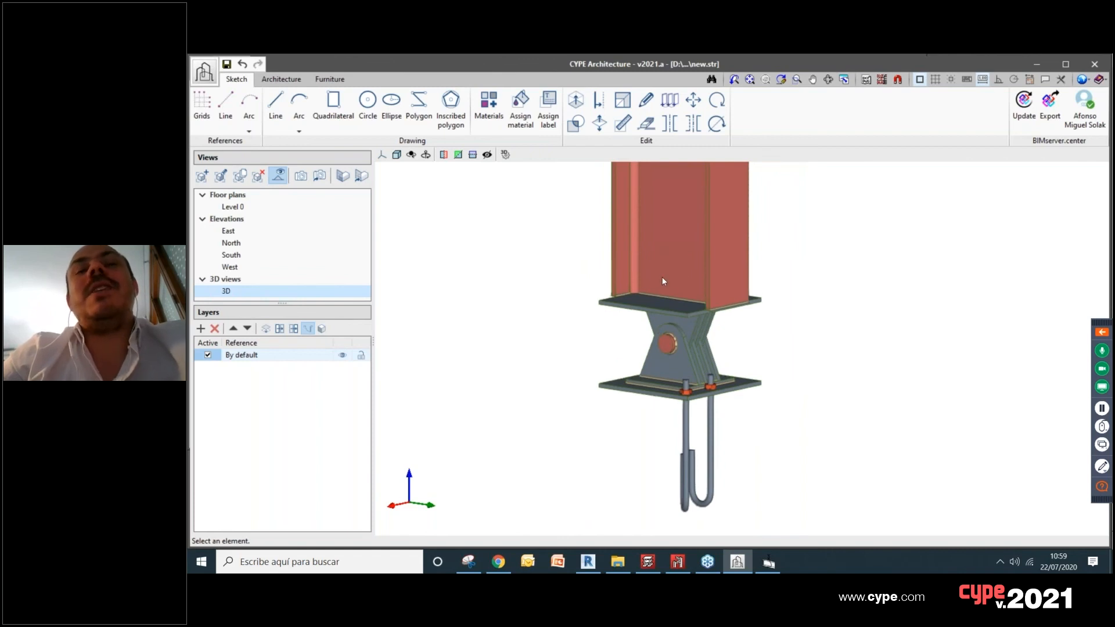
{"action": "scroll", "coordinate": [677, 319], "scroll_direction": "down", "scroll_amount": 1}
{"action": "middle_click_drag", "start_coordinate": [679, 335], "coordinate": [682, 360]}
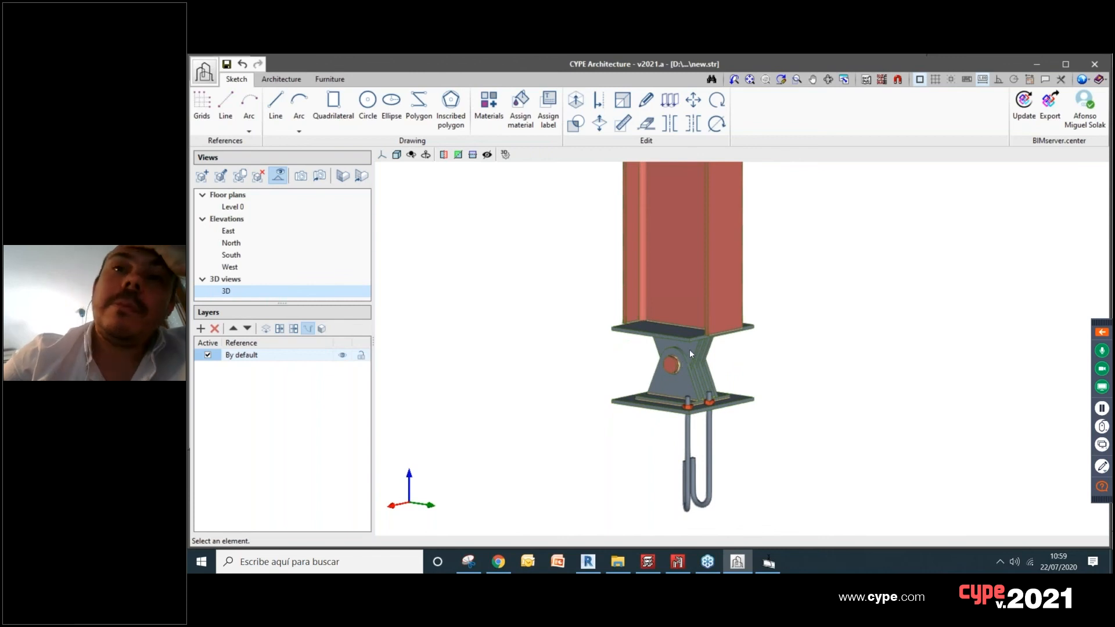
{"action": "scroll", "coordinate": [690, 352], "scroll_direction": "down", "scroll_amount": 1}
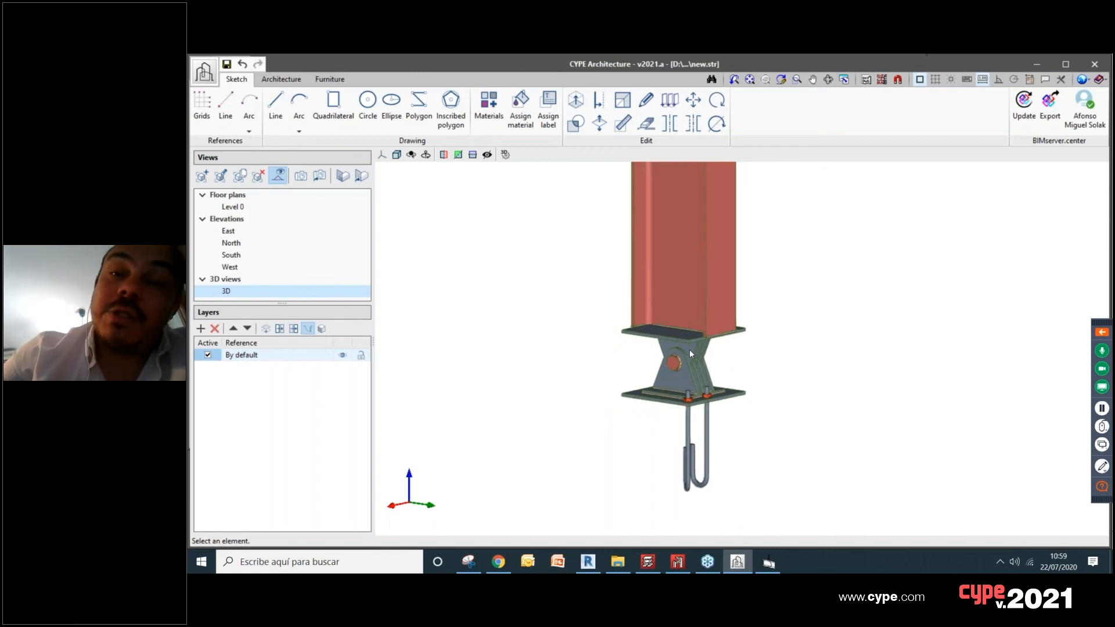
{"action": "scroll", "coordinate": [685, 363], "scroll_direction": "down", "scroll_amount": 2}
{"action": "middle_click_drag", "start_coordinate": [684, 363], "coordinate": [698, 394]}
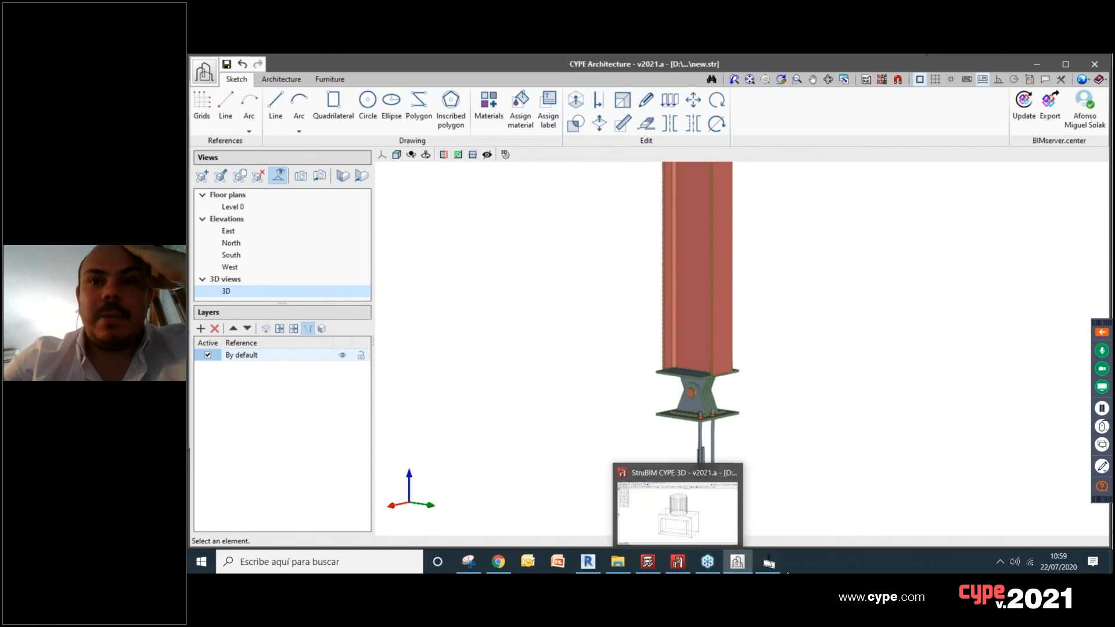
Step: Switch to File Explorer and review the files exported in the "Steel structure (details)" folder of the Example 2207 project
{"action": "left_click", "coordinate": [769, 563]}
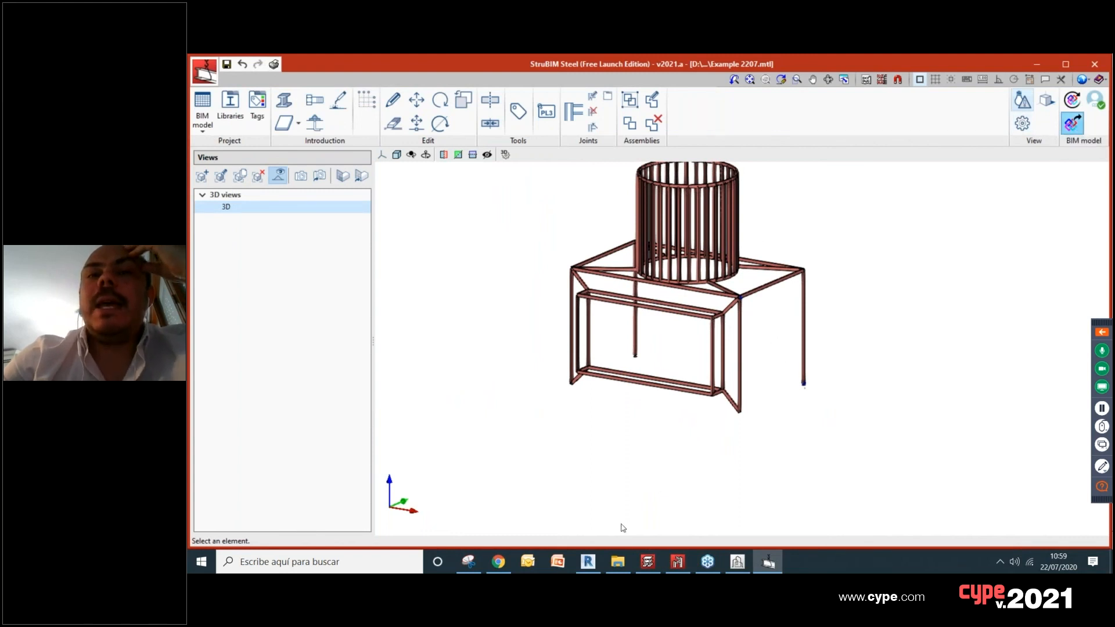
{"action": "mouse_move", "coordinate": [615, 566]}
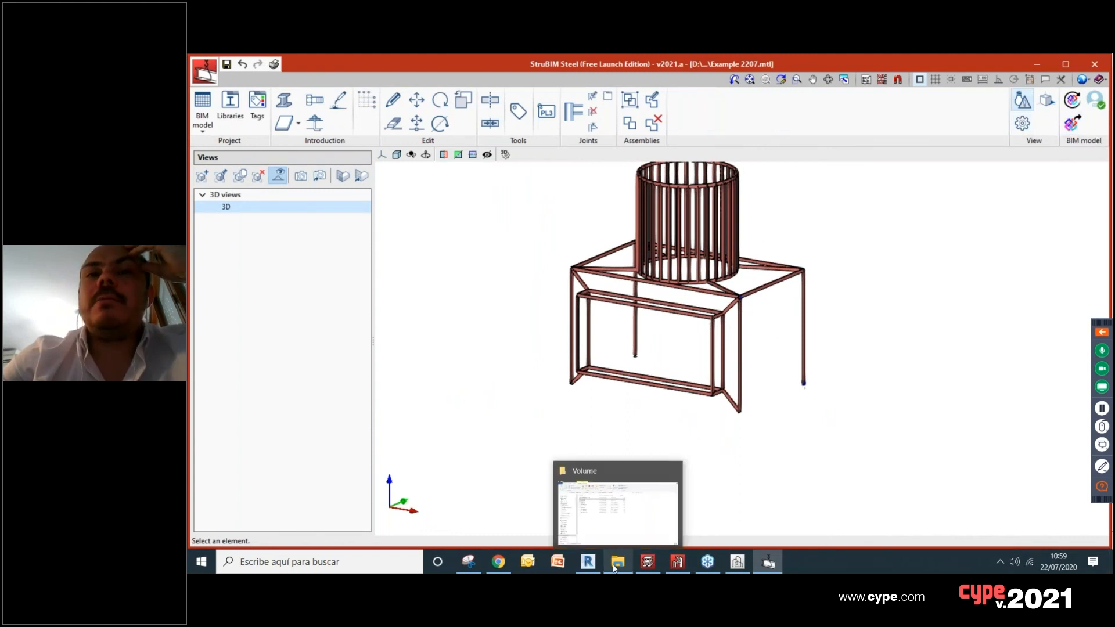
{"action": "left_click", "coordinate": [615, 567]}
{"action": "left_click", "coordinate": [523, 145]}
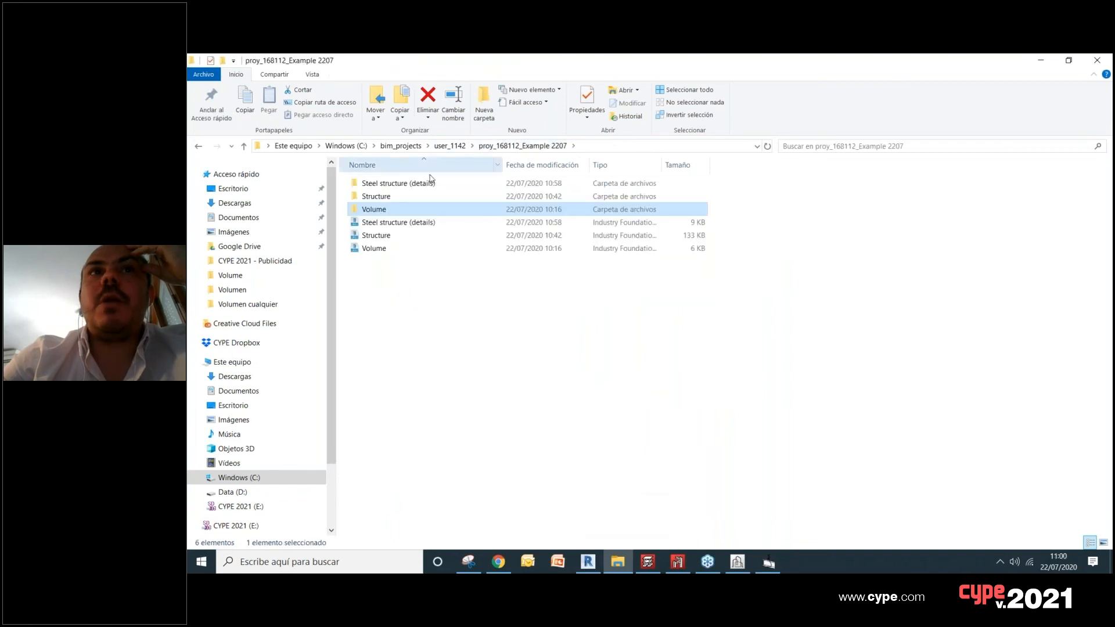
{"action": "double_click", "coordinate": [400, 184]}
{"action": "scroll", "coordinate": [409, 232], "scroll_direction": "down", "scroll_amount": 2}
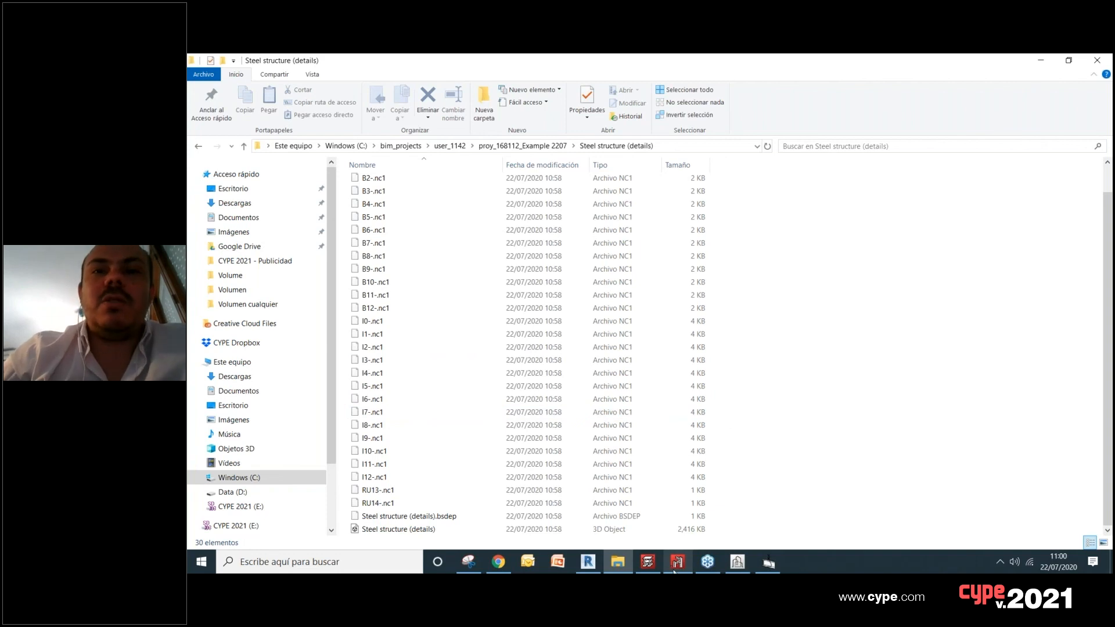
Step: Compare the structure across StruBIM Steel, CYPE Architecture and StruBIM CYPE 3D, ending back in StruBIM Steel
{"action": "left_click", "coordinate": [769, 561]}
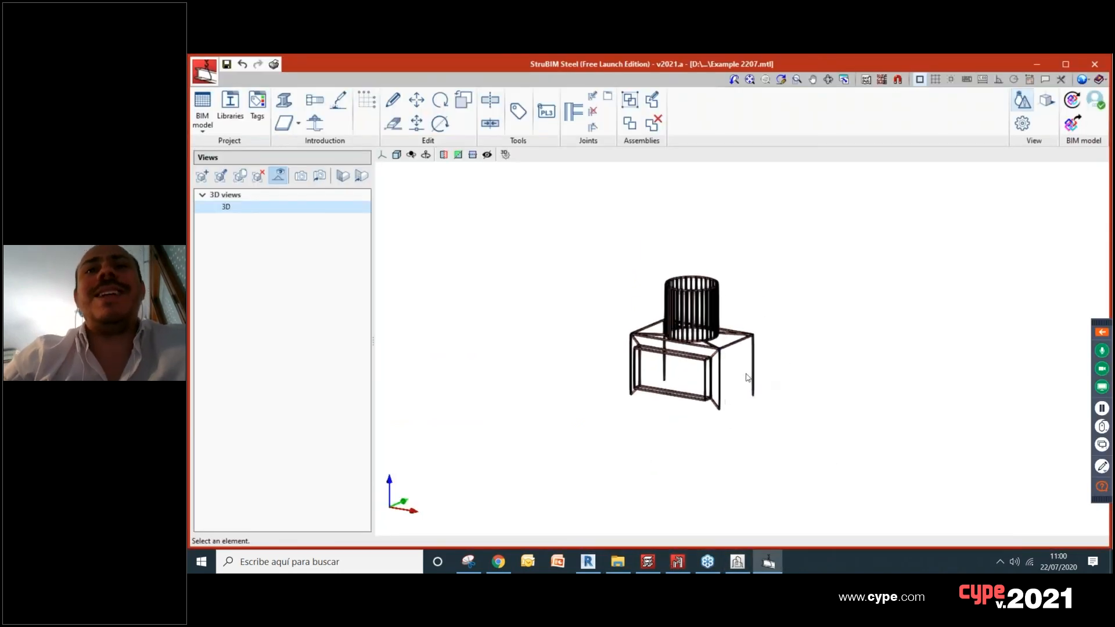
{"action": "scroll", "coordinate": [748, 378], "scroll_direction": "up", "scroll_amount": 2}
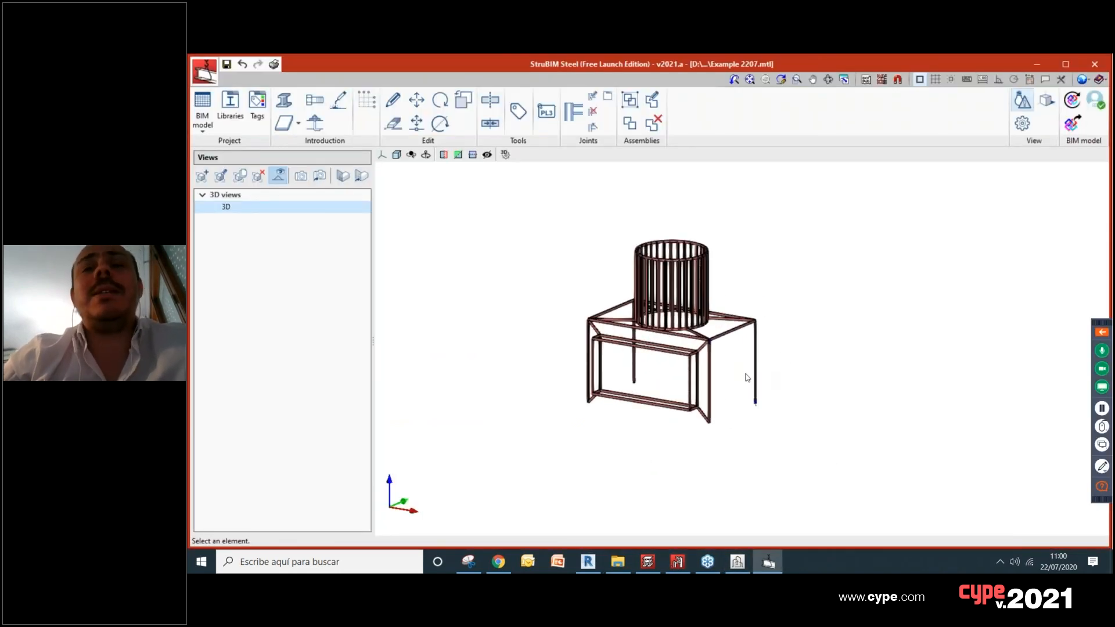
{"action": "left_click", "coordinate": [738, 562]}
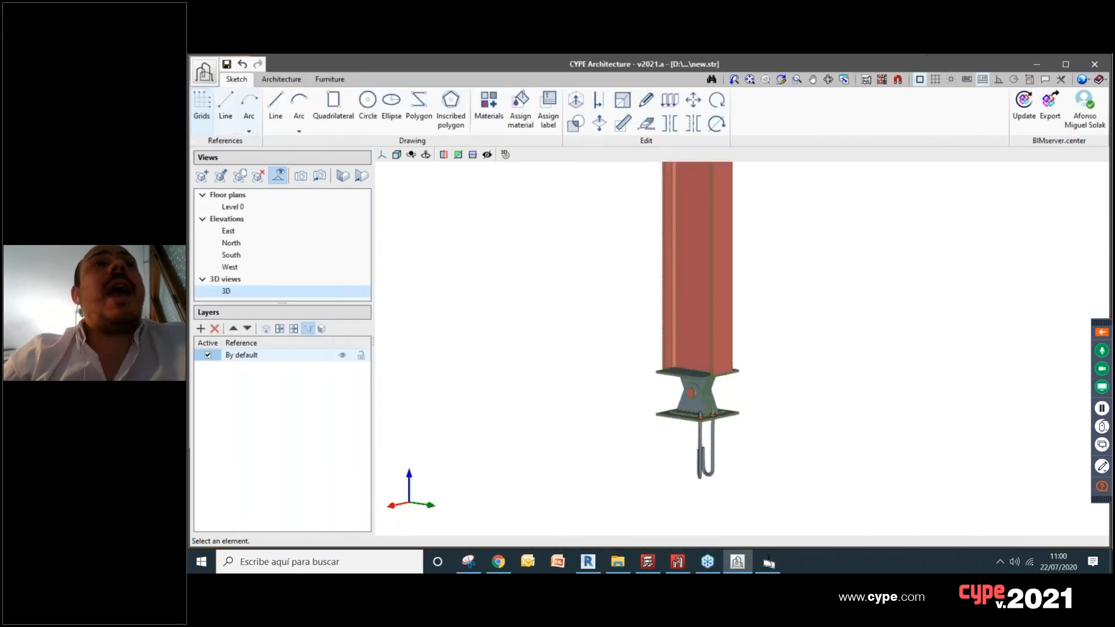
{"action": "scroll", "coordinate": [594, 235], "scroll_direction": "down", "scroll_amount": 1}
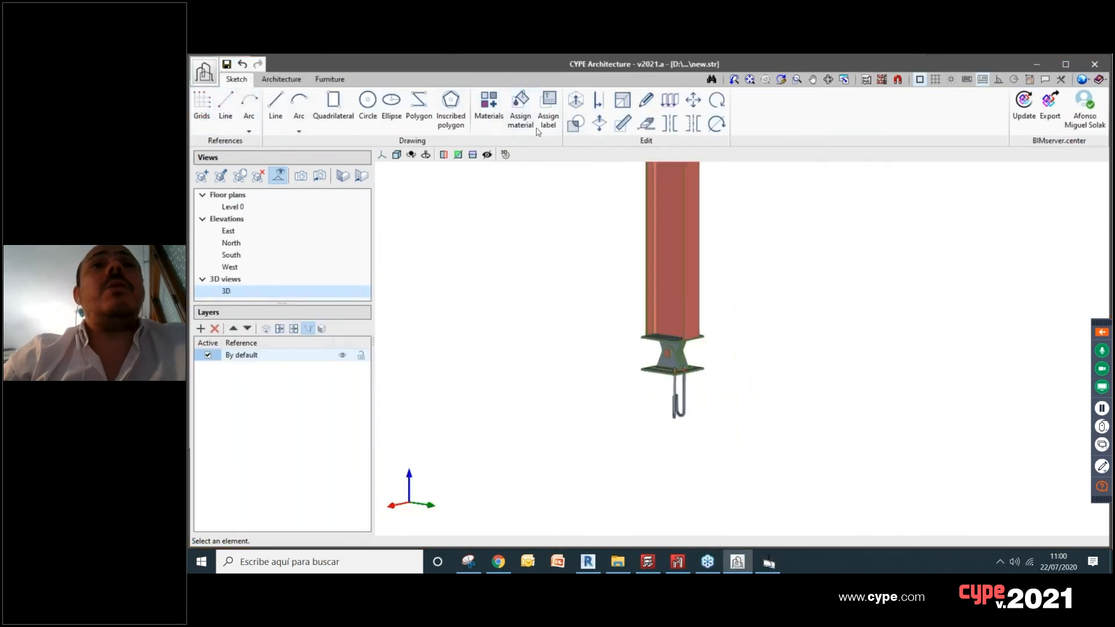
{"action": "scroll", "coordinate": [543, 325], "scroll_direction": "down", "scroll_amount": 3}
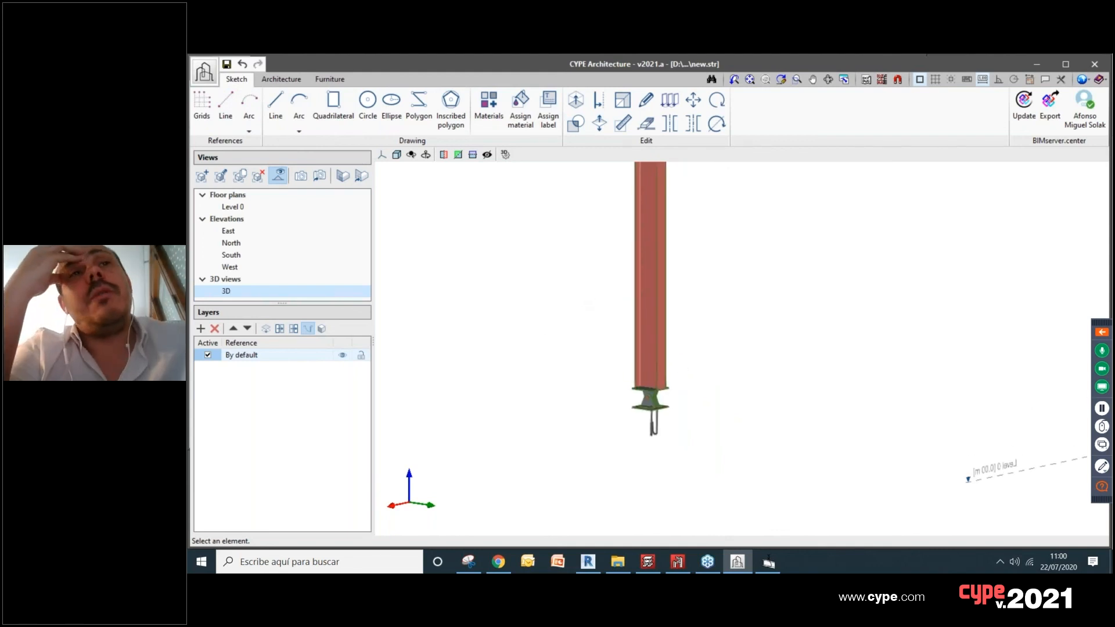
{"action": "left_click", "coordinate": [678, 562]}
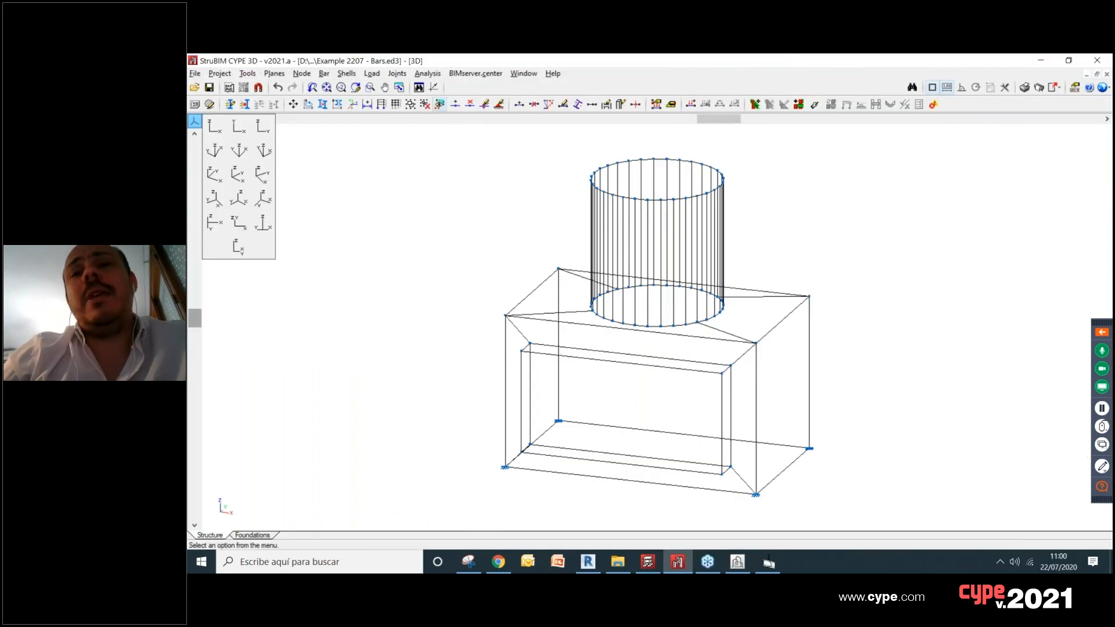
{"action": "left_click", "coordinate": [768, 562]}
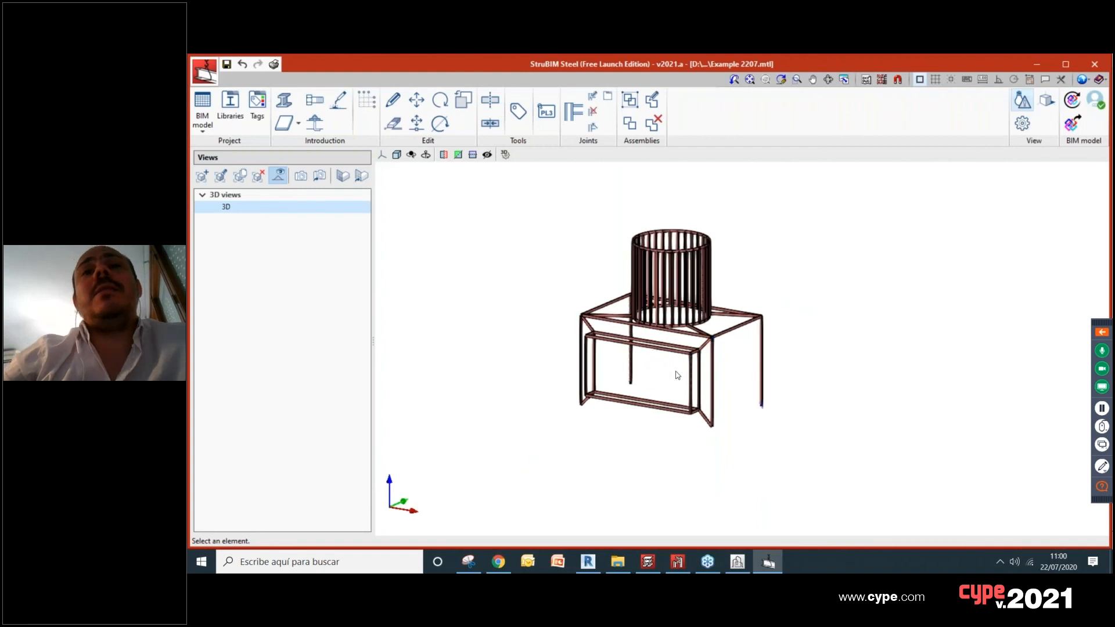
Step: Generate the quantities report of the steel structure and review the IPE 330 section tables on its first pages
{"action": "scroll", "coordinate": [755, 417], "scroll_direction": "up", "scroll_amount": 3}
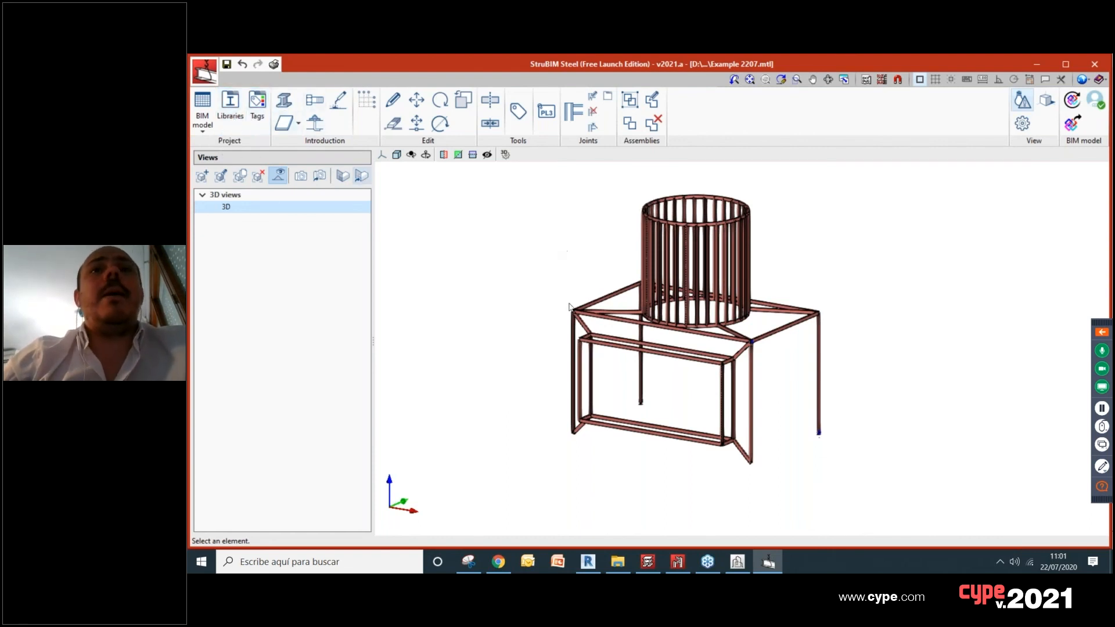
{"action": "scroll", "coordinate": [680, 320], "scroll_direction": "up", "scroll_amount": 1}
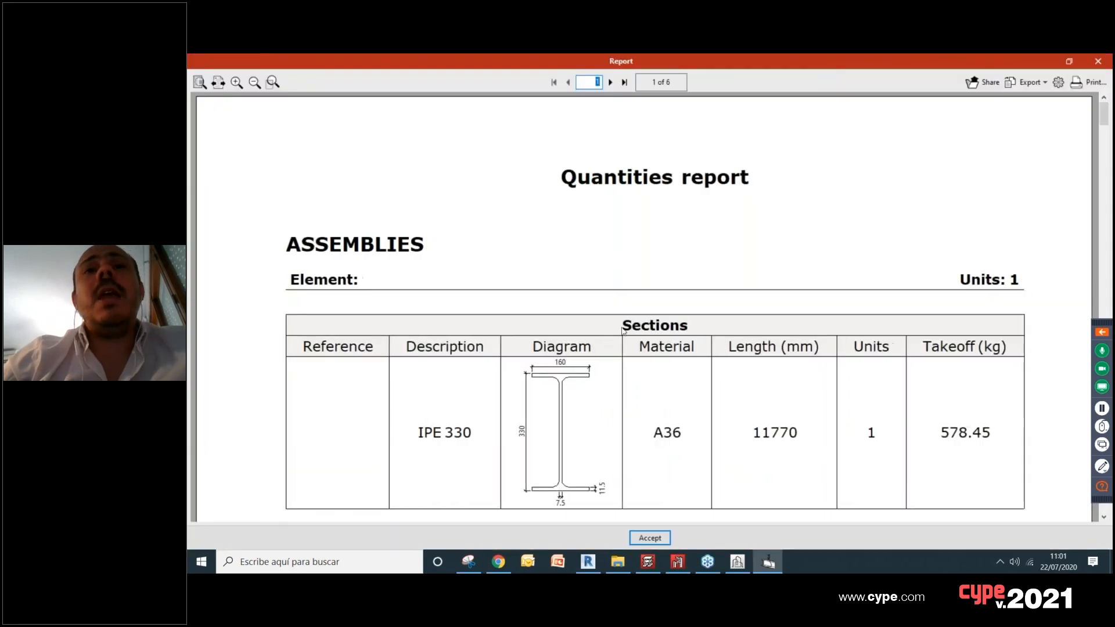
{"action": "scroll", "coordinate": [955, 327], "scroll_direction": "down", "scroll_amount": 3}
{"action": "scroll", "coordinate": [754, 319], "scroll_direction": "down", "scroll_amount": 4}
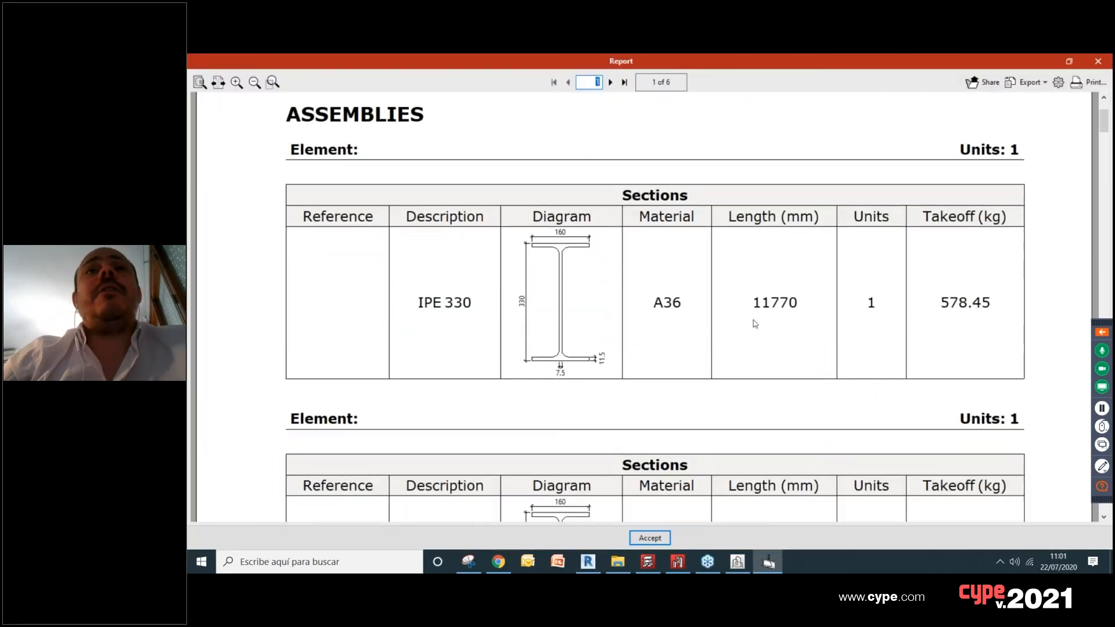
{"action": "scroll", "coordinate": [571, 300], "scroll_direction": "down", "scroll_amount": 20}
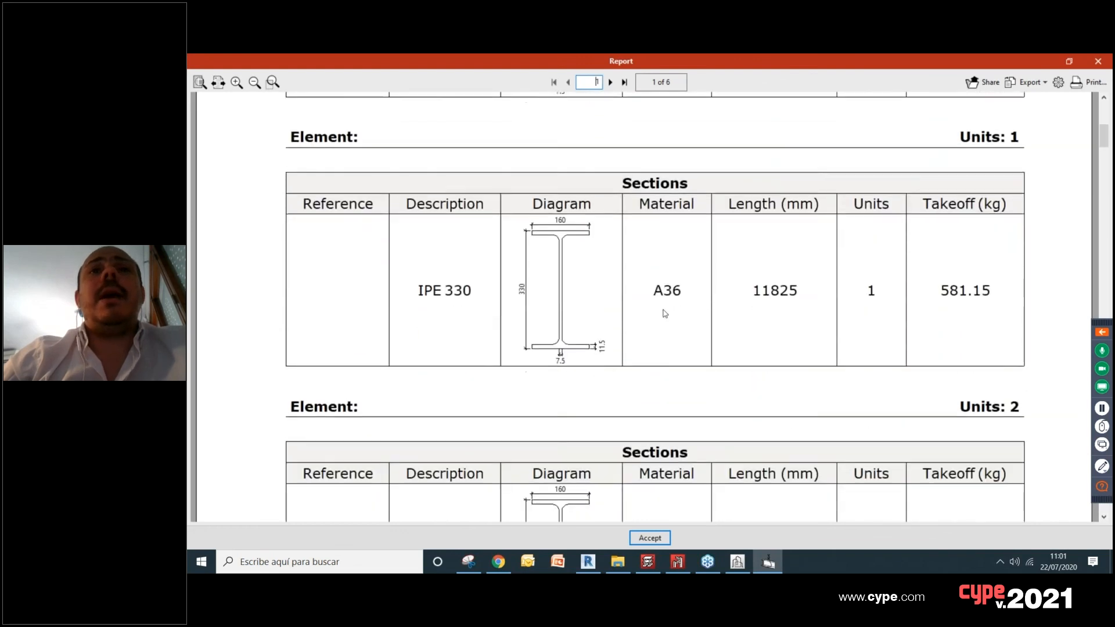
{"action": "scroll", "coordinate": [576, 318], "scroll_direction": "down", "scroll_amount": 15}
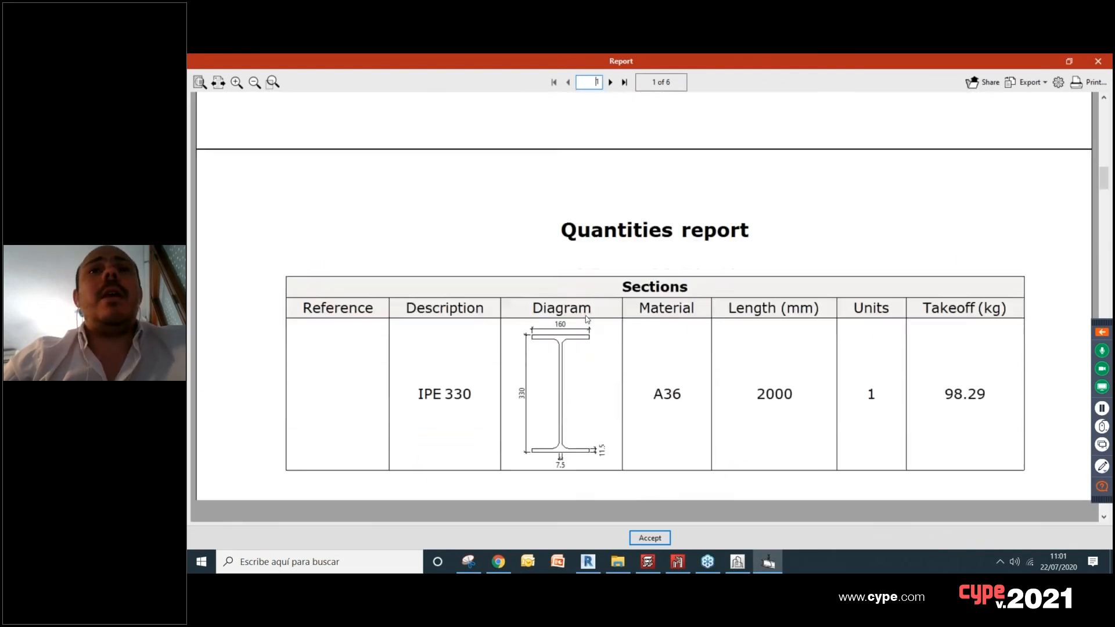
Step: Review the board and section tables on pages 5 and 6 of the quantities report and close the report
{"action": "left_click_drag", "start_coordinate": [1102, 230], "coordinate": [1102, 413]}
{"action": "scroll", "coordinate": [445, 198], "scroll_direction": "up", "scroll_amount": 3}
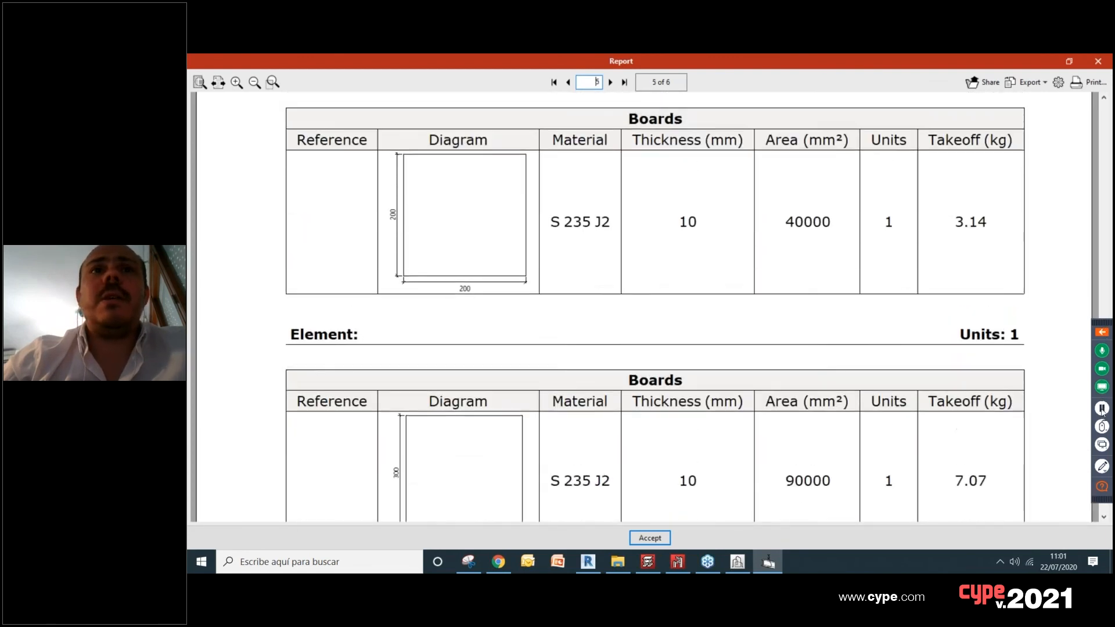
{"action": "scroll", "coordinate": [472, 210], "scroll_direction": "down", "scroll_amount": 6}
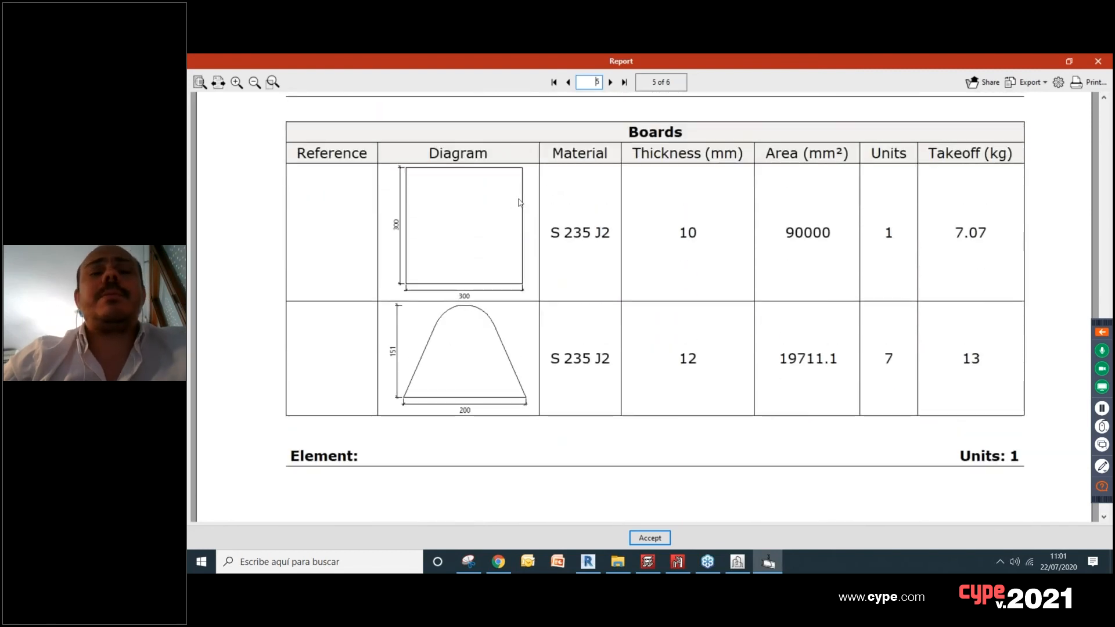
{"action": "scroll", "coordinate": [517, 204], "scroll_direction": "down", "scroll_amount": 14}
{"action": "scroll", "coordinate": [571, 299], "scroll_direction": "down", "scroll_amount": 6}
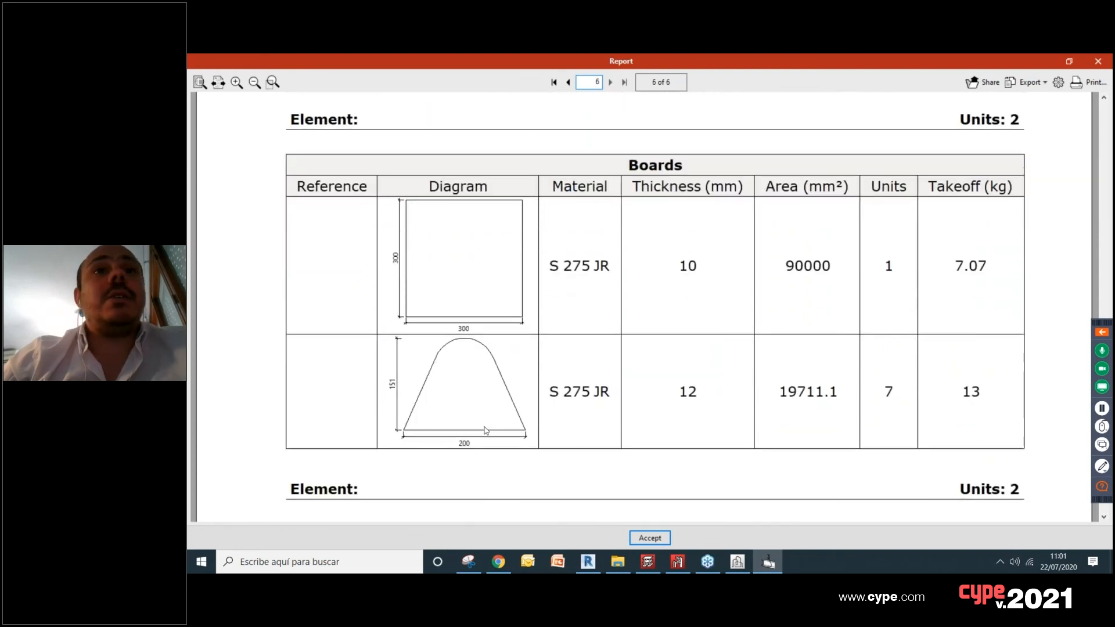
{"action": "scroll", "coordinate": [472, 388], "scroll_direction": "down", "scroll_amount": 3}
{"action": "scroll", "coordinate": [727, 256], "scroll_direction": "up", "scroll_amount": 2}
{"action": "scroll", "coordinate": [571, 305], "scroll_direction": "down", "scroll_amount": 10}
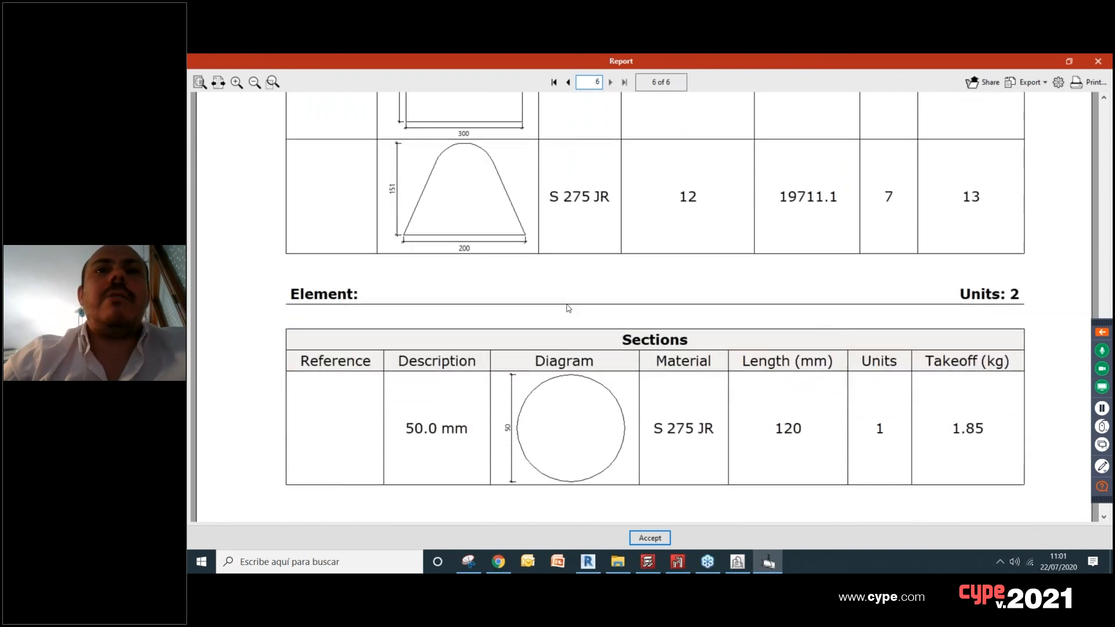
{"action": "scroll", "coordinate": [578, 314], "scroll_direction": "up", "scroll_amount": 7}
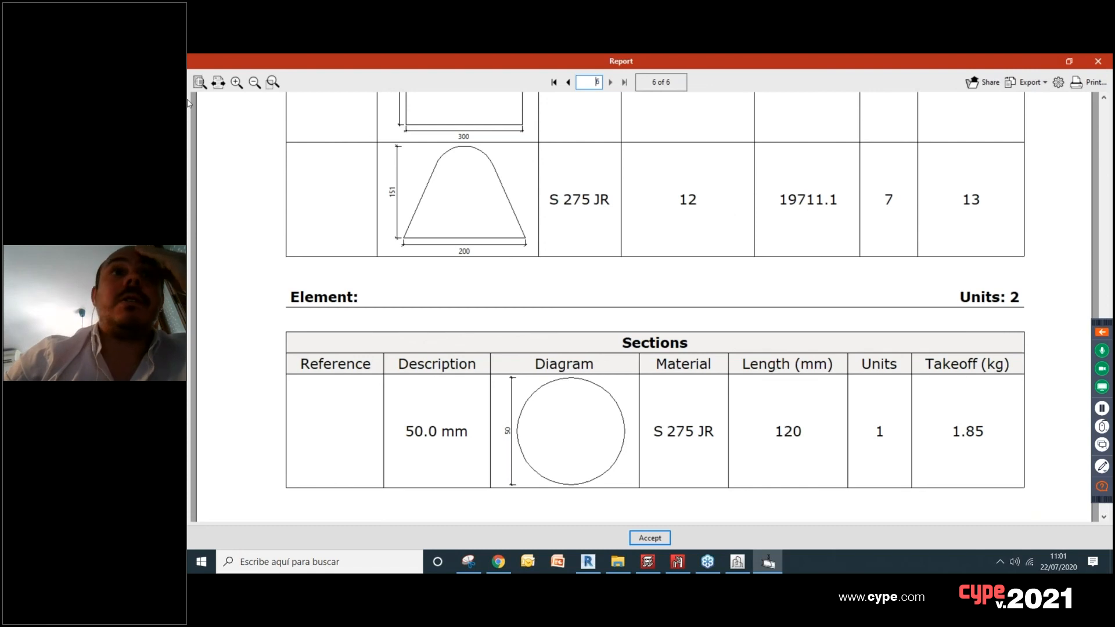
{"action": "left_click", "coordinate": [1098, 63]}
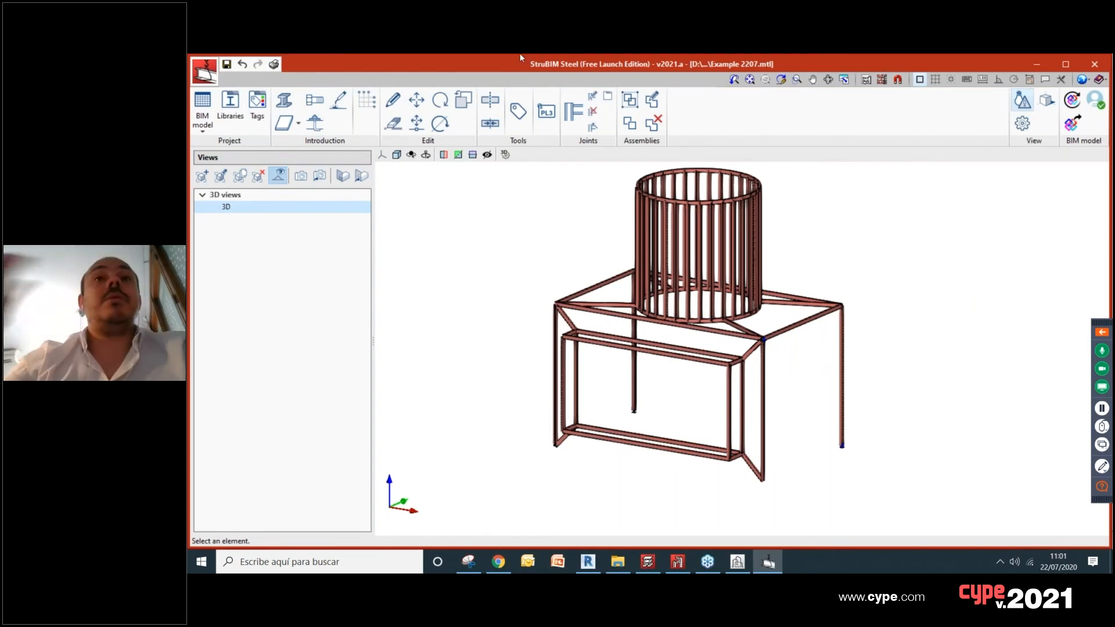
Step: Switch to StruBIM CYPE 3D, save the "Example 2207 - Bars" job and open the "Example 2207 - Shells" job
{"action": "left_click", "coordinate": [677, 562]}
{"action": "left_click", "coordinate": [201, 77]}
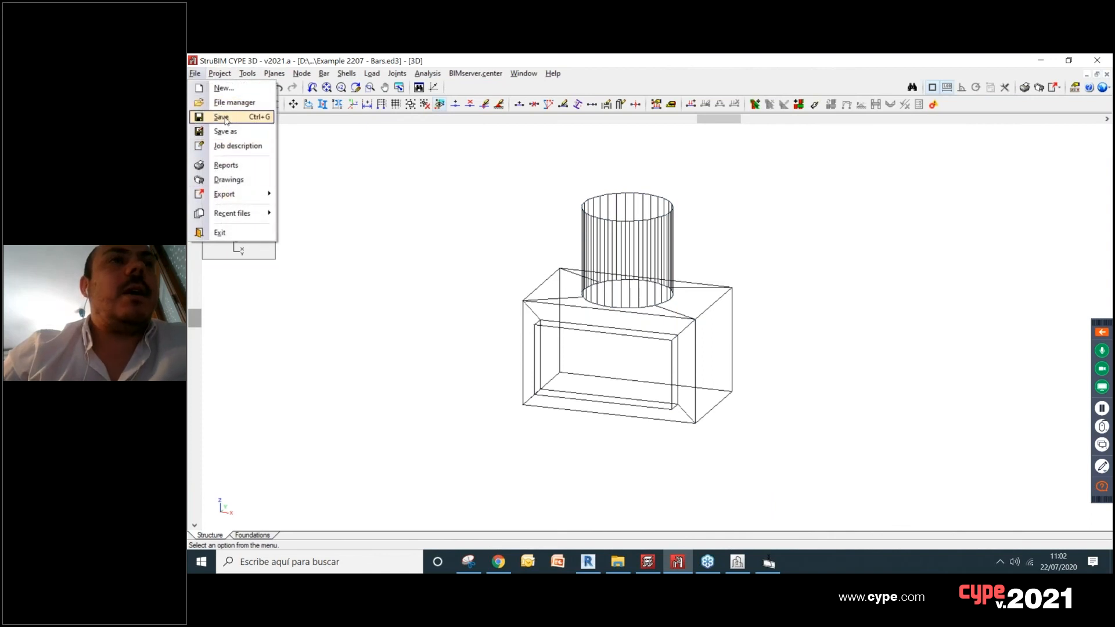
{"action": "left_click", "coordinate": [222, 118]}
{"action": "left_click", "coordinate": [200, 78]}
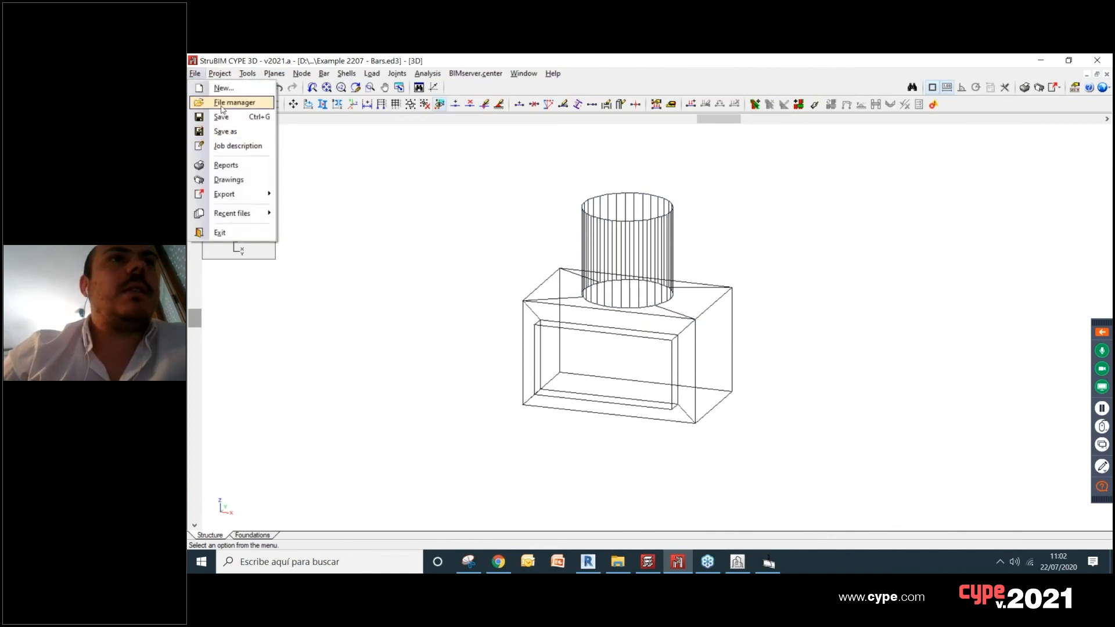
{"action": "left_click", "coordinate": [221, 104]}
{"action": "double_click", "coordinate": [556, 145]}
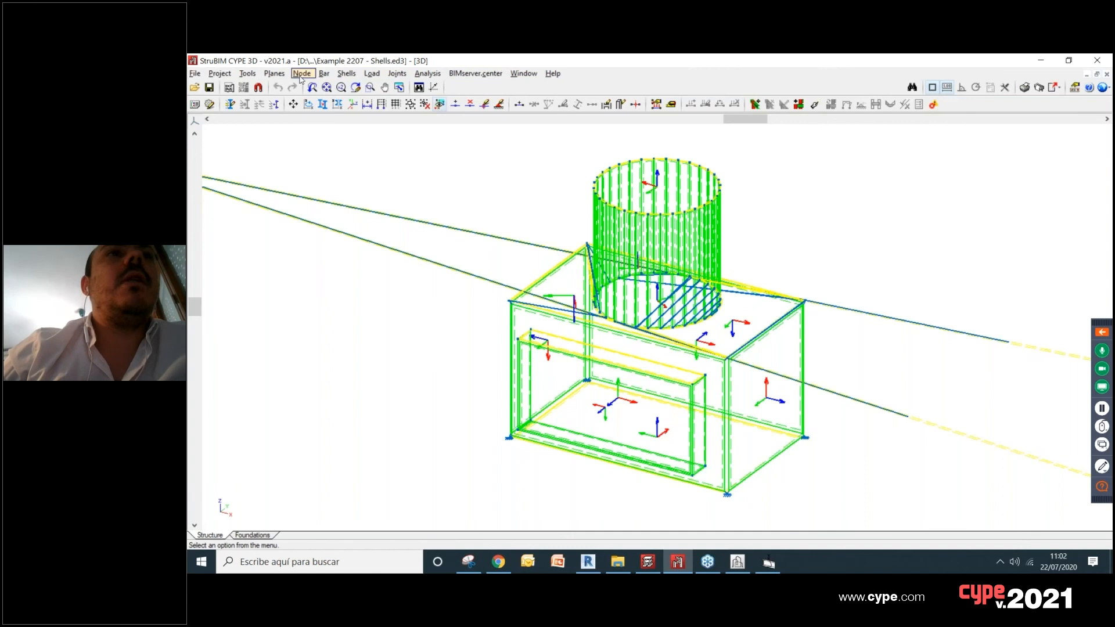
Step: Run the structural analysis of the shells model
{"action": "left_click", "coordinate": [427, 74]}
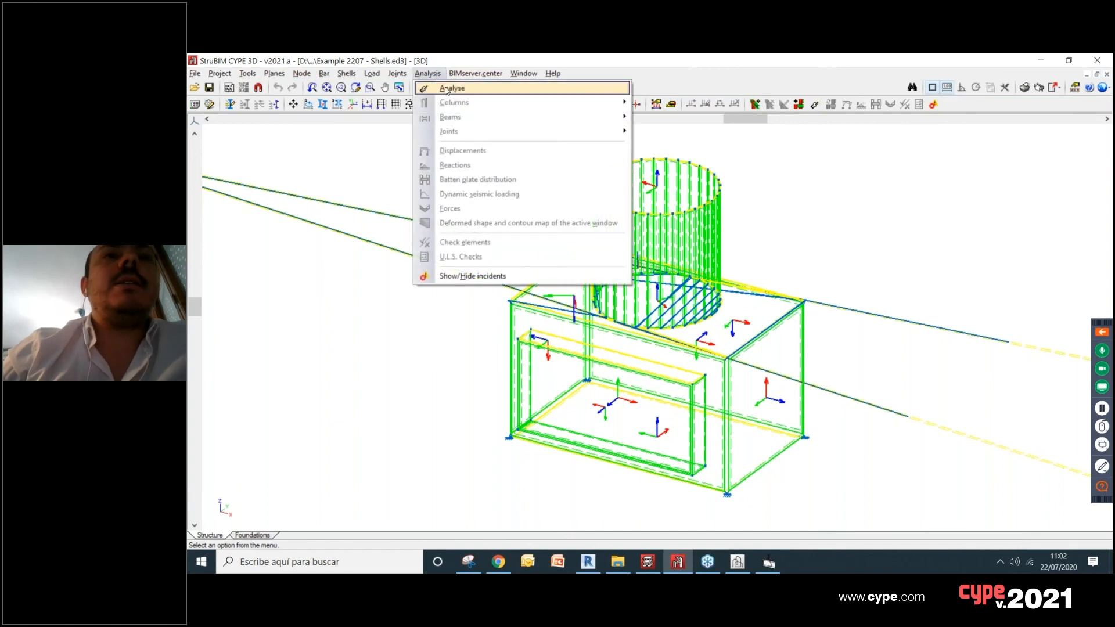
{"action": "left_click", "coordinate": [446, 89]}
{"action": "left_click", "coordinate": [558, 347]}
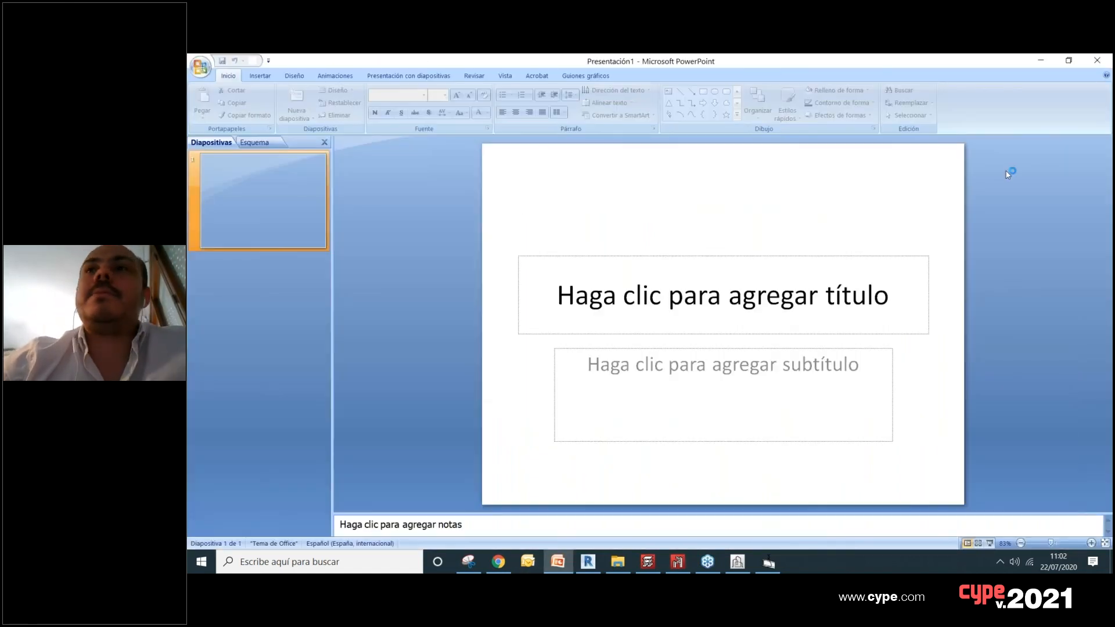
{"action": "left_click", "coordinate": [1104, 59]}
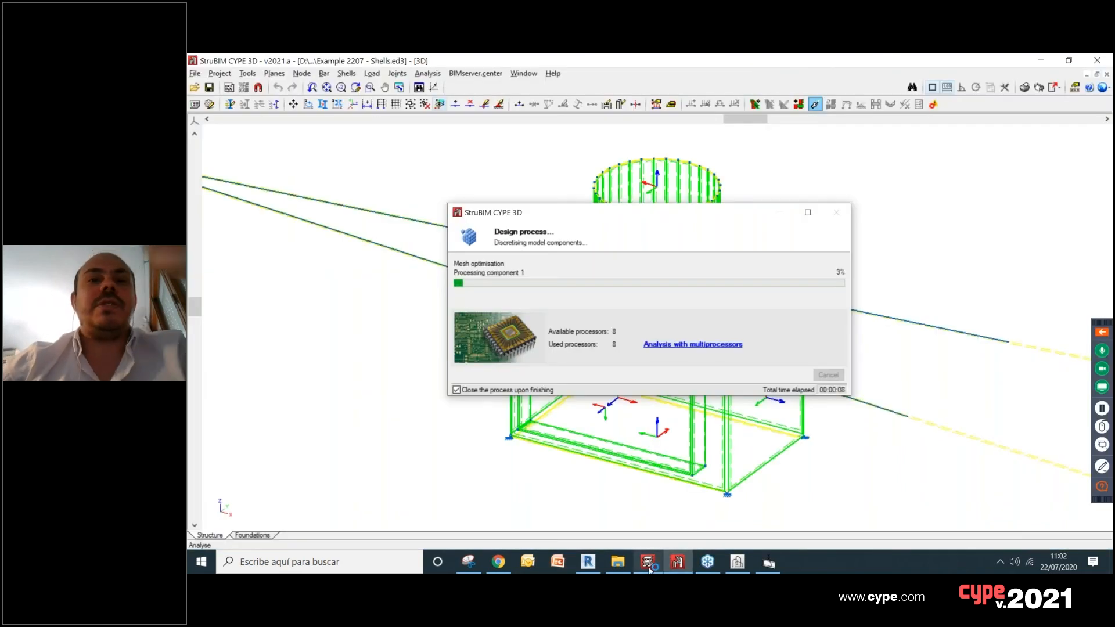
Step: Switch to CYPECAD and create a new project under the suggested file name, overwriting the existing file
{"action": "left_click", "coordinate": [650, 565]}
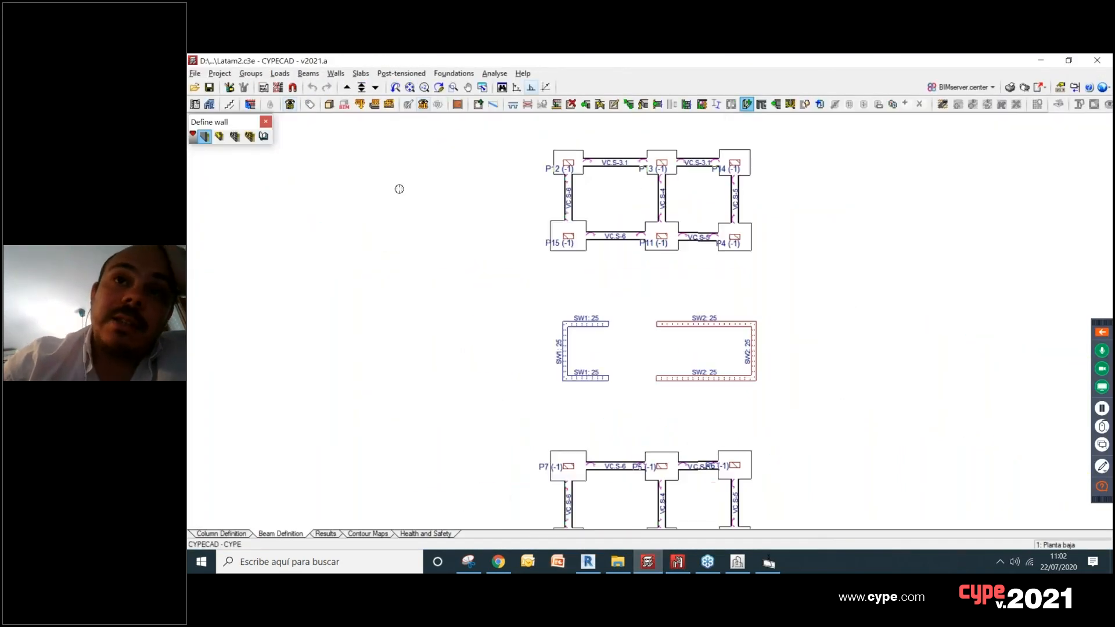
{"action": "left_click", "coordinate": [198, 76]}
{"action": "left_click", "coordinate": [208, 86]}
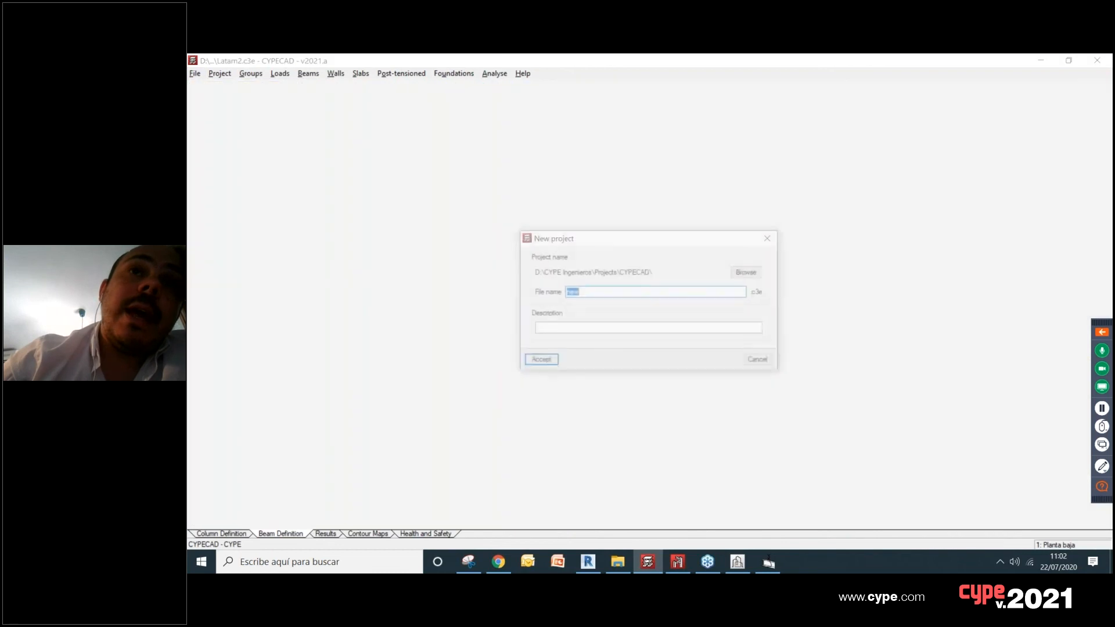
{"action": "left_click", "coordinate": [540, 362]}
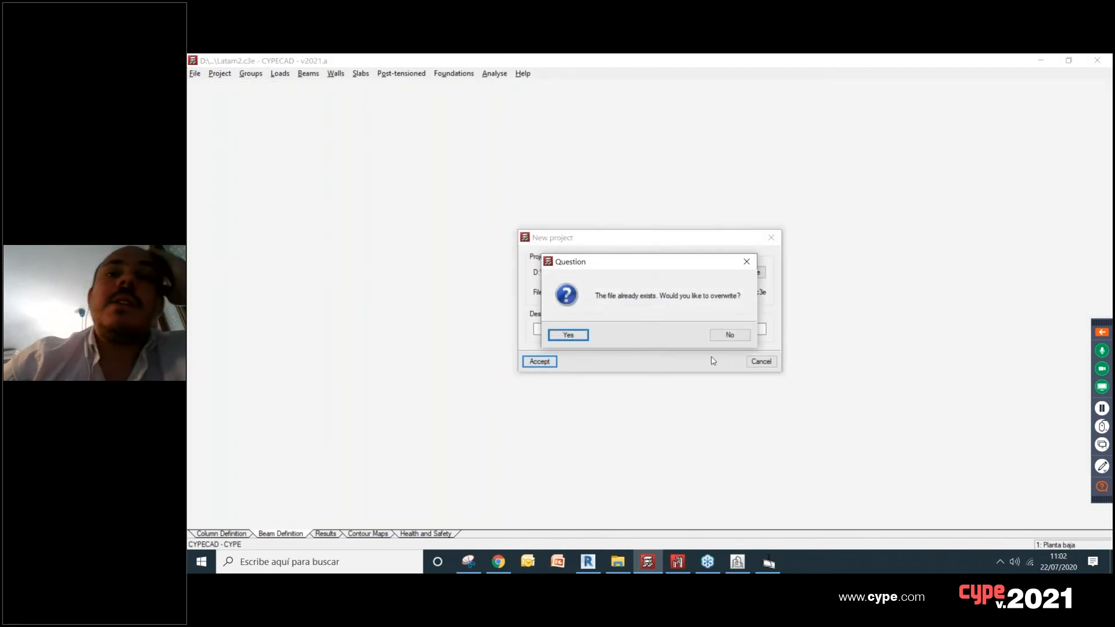
{"action": "left_click", "coordinate": [554, 337]}
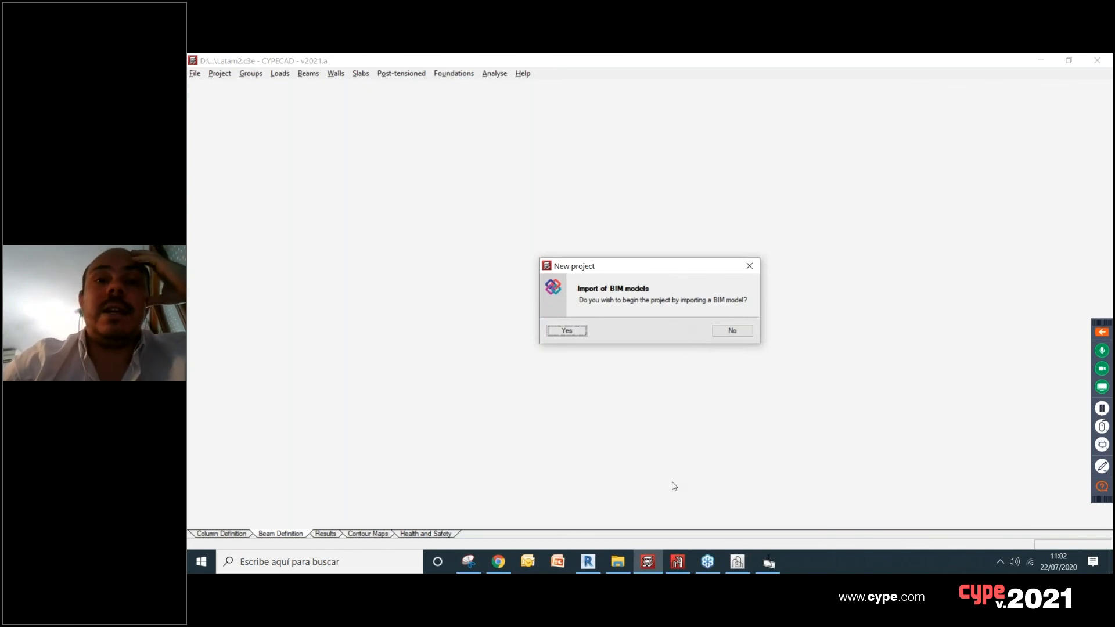
Step: Begin the new CYPECAD project by importing a BIM model
{"action": "left_click", "coordinate": [769, 562]}
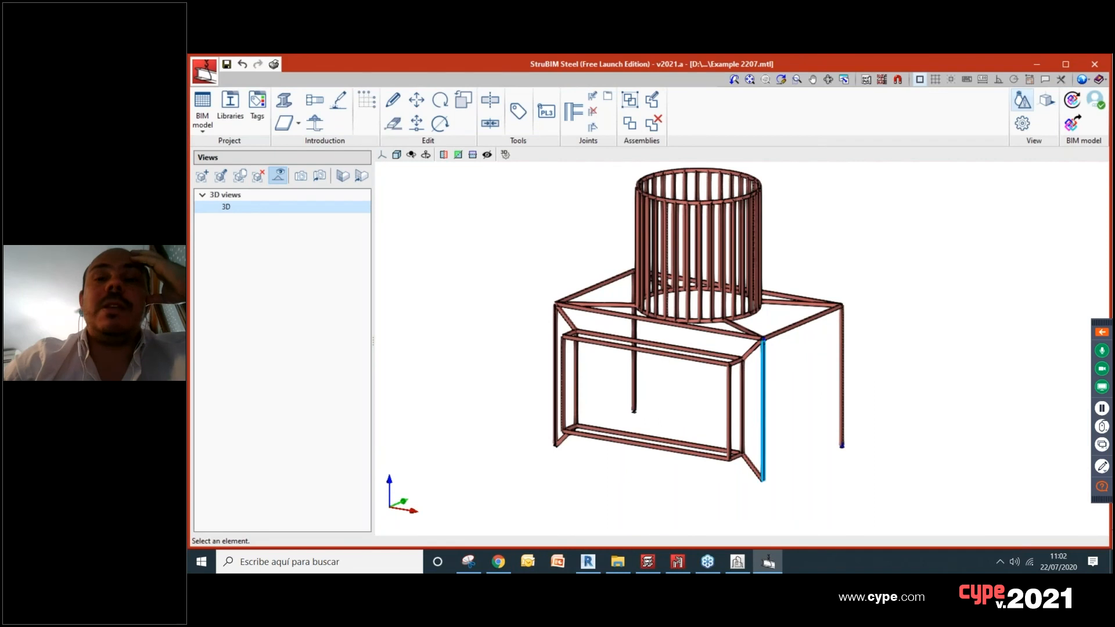
{"action": "left_click", "coordinate": [769, 562]}
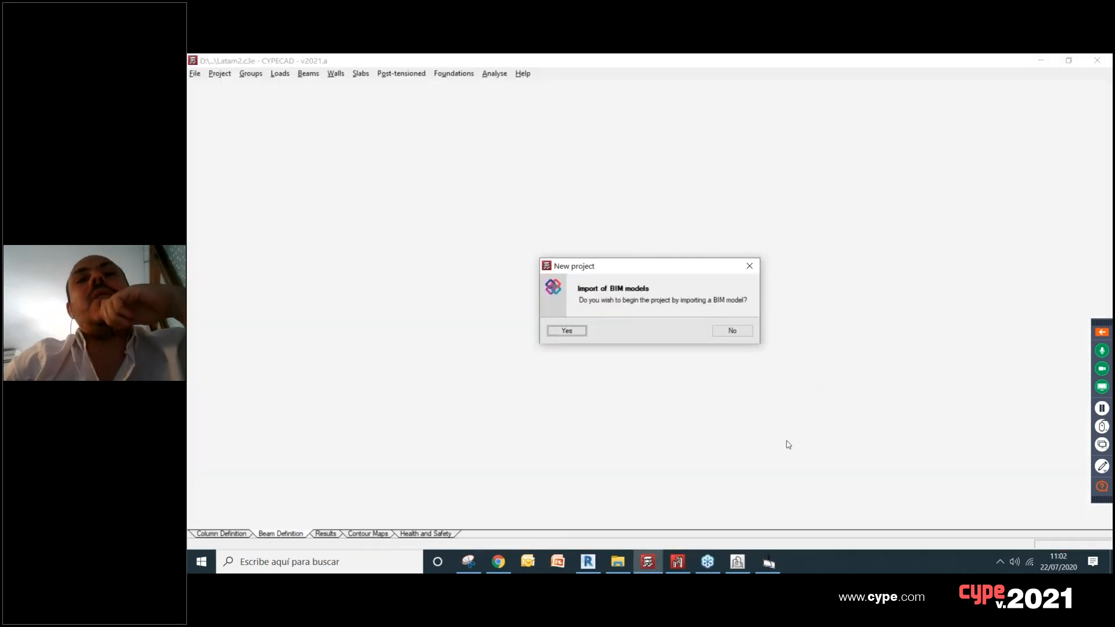
{"action": "mouse_move", "coordinate": [737, 571]}
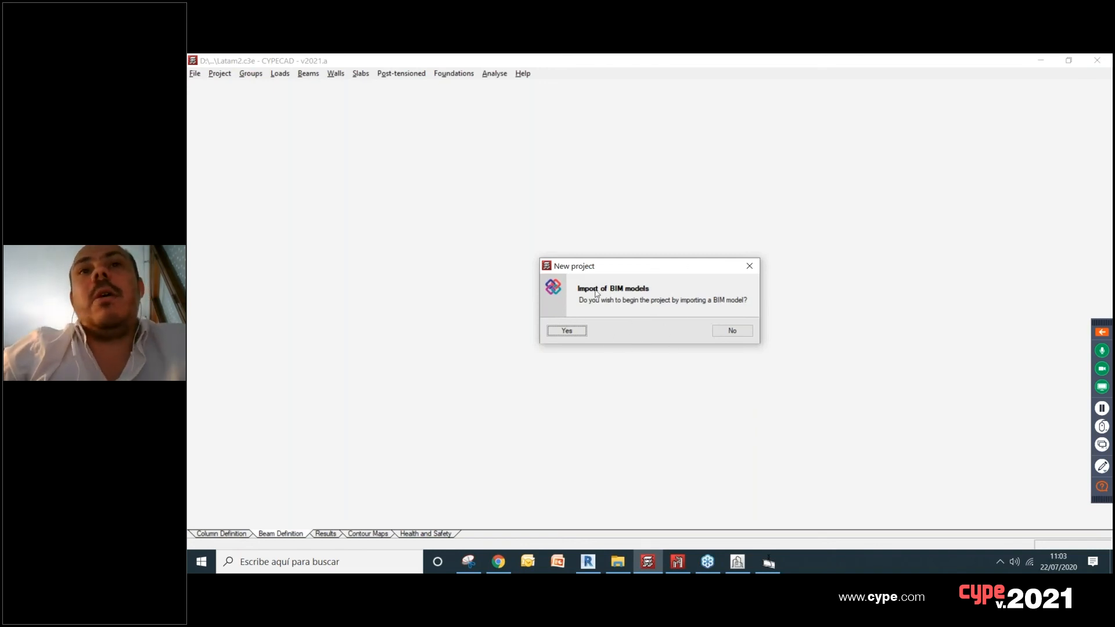
{"action": "left_click", "coordinate": [567, 332]}
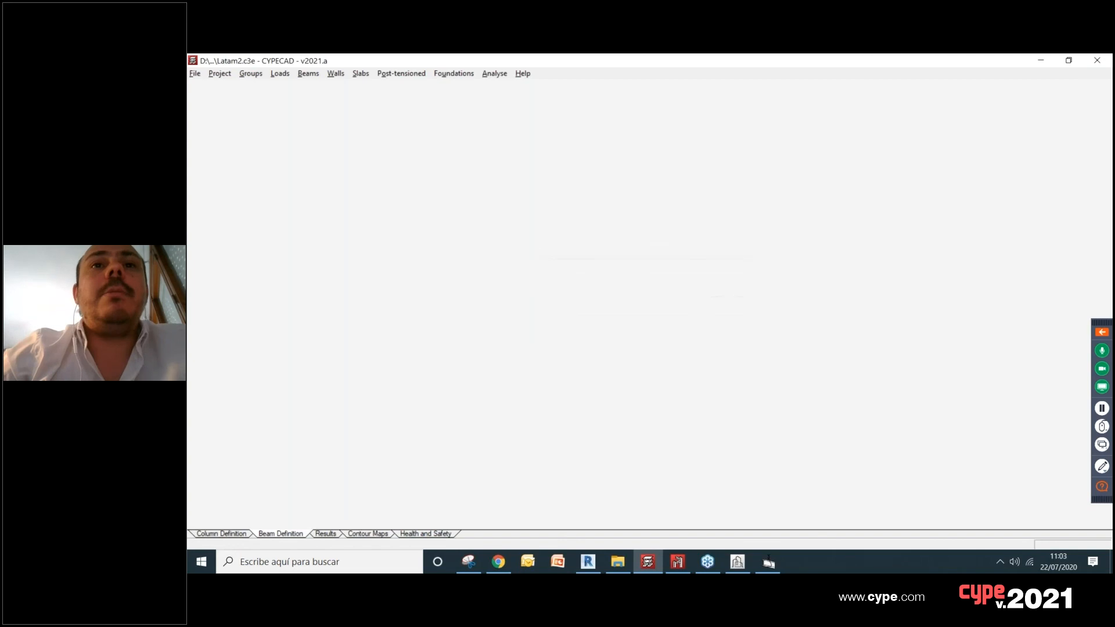
Step: Switch to Revit, show the 5 Columns model in a shaded 3D view and list the Open BIM collaboration options
{"action": "left_click", "coordinate": [588, 562]}
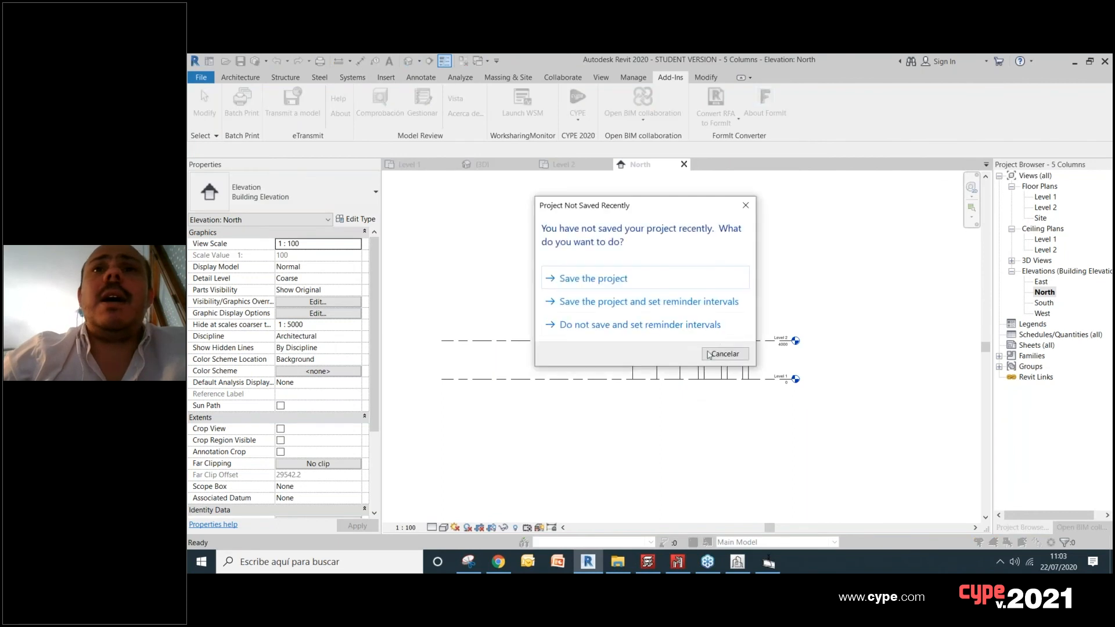
{"action": "left_click", "coordinate": [672, 287]}
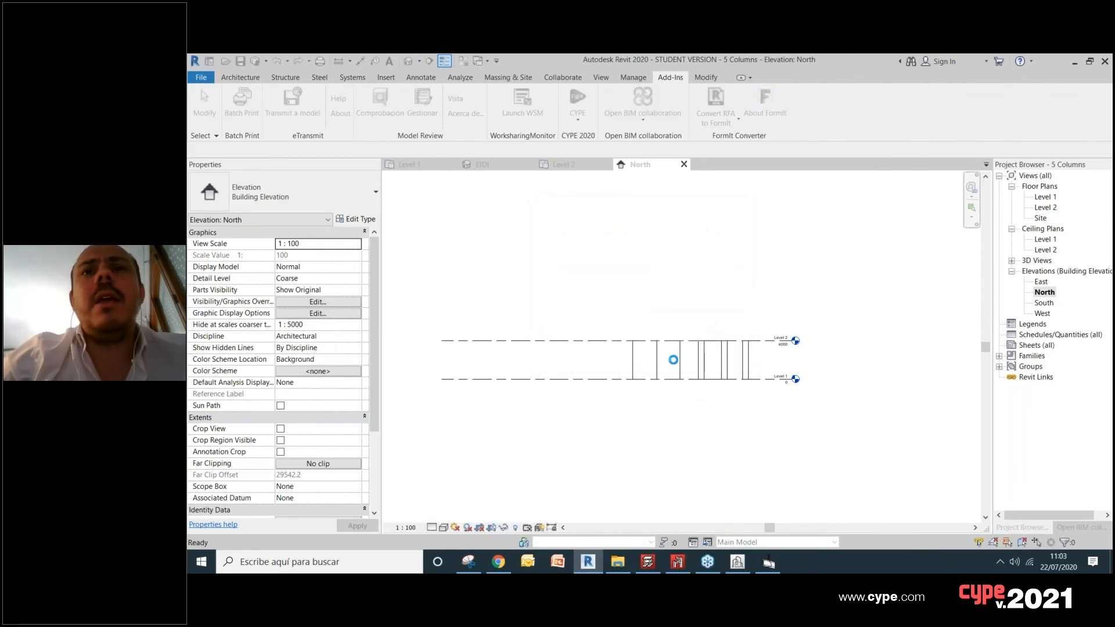
{"action": "middle_click_drag", "start_coordinate": [682, 359], "coordinate": [692, 426], "text": "shift"}
{"action": "left_click", "coordinate": [444, 527]}
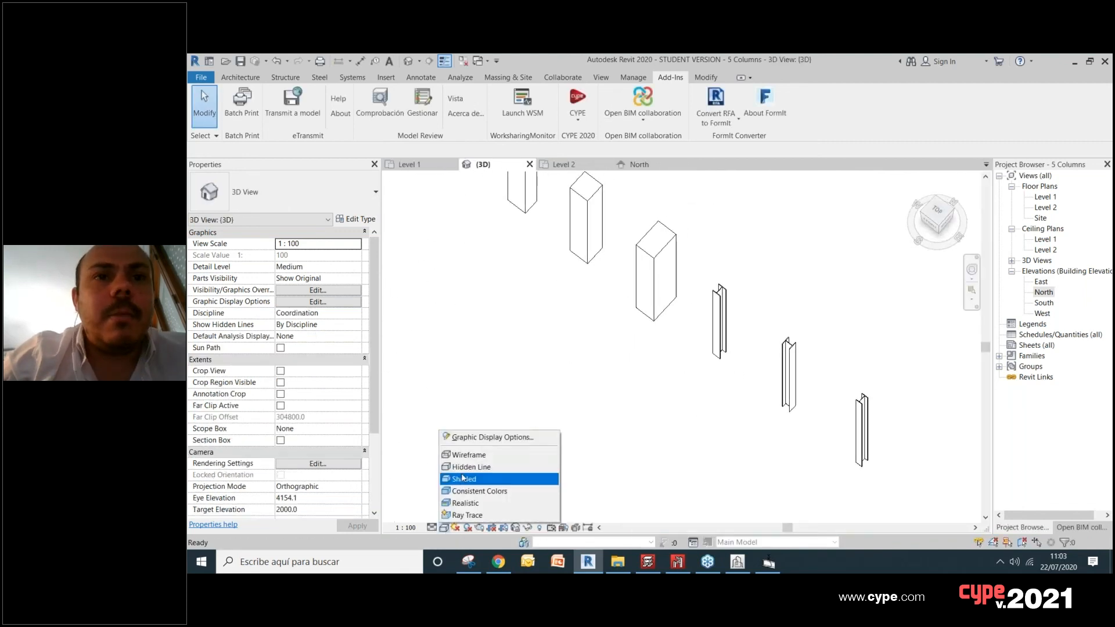
{"action": "left_click", "coordinate": [466, 492]}
{"action": "middle_click_drag", "start_coordinate": [640, 448], "coordinate": [702, 419], "text": "shift"}
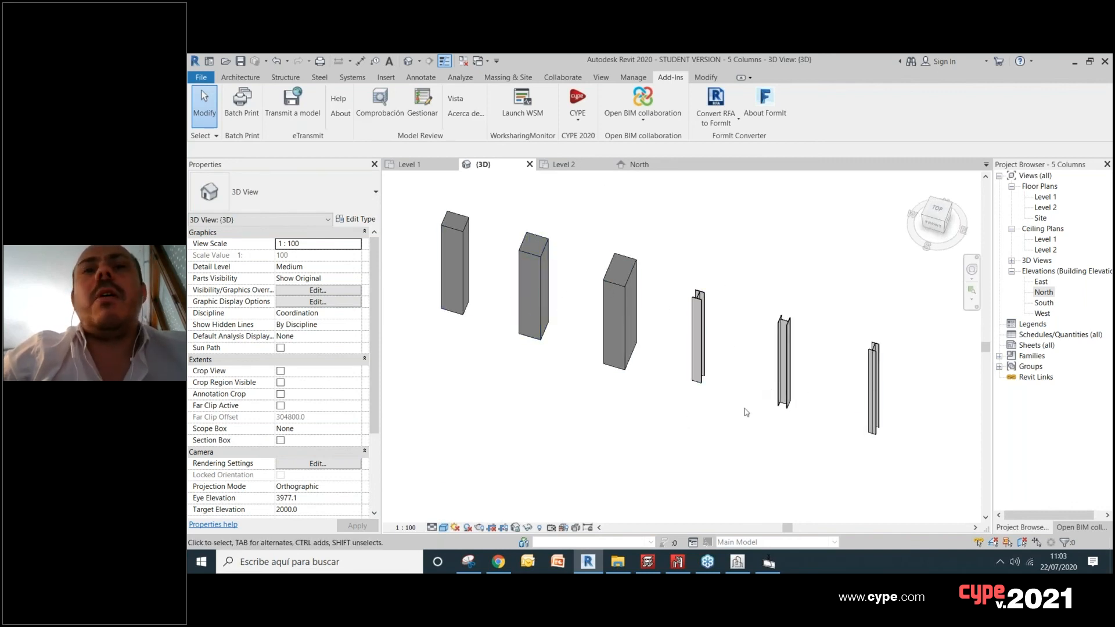
{"action": "middle_click_drag", "start_coordinate": [574, 306], "coordinate": [552, 327]}
{"action": "left_click", "coordinate": [643, 113]}
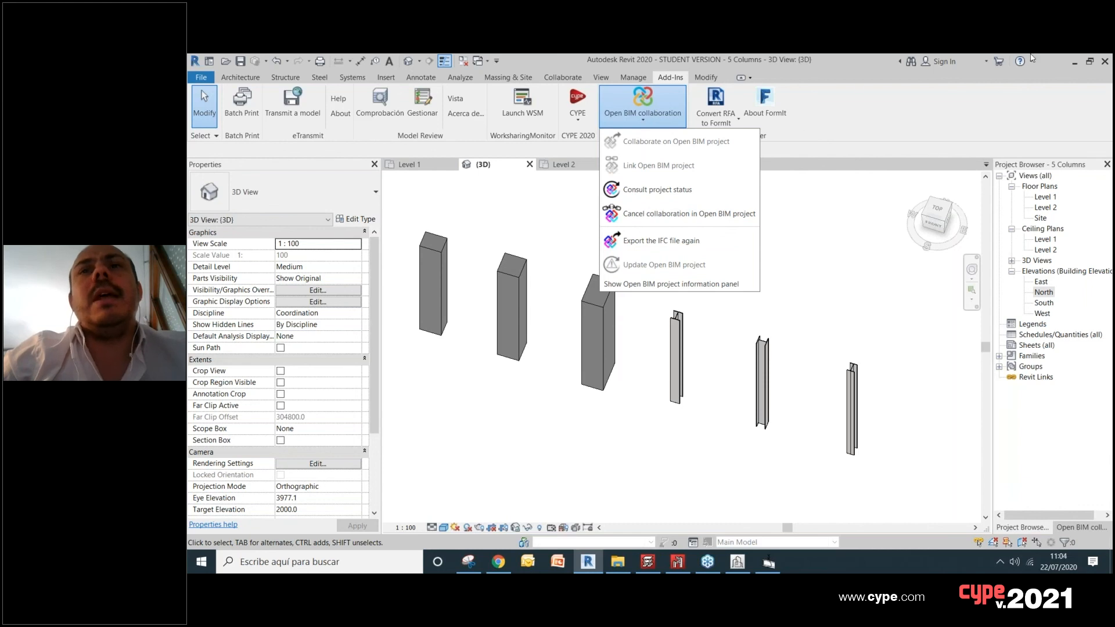
Step: Switch to CYPECAD and select the BIMserver.center project 5 Columns as the source for the BIM model import
{"action": "left_click", "coordinate": [769, 564]}
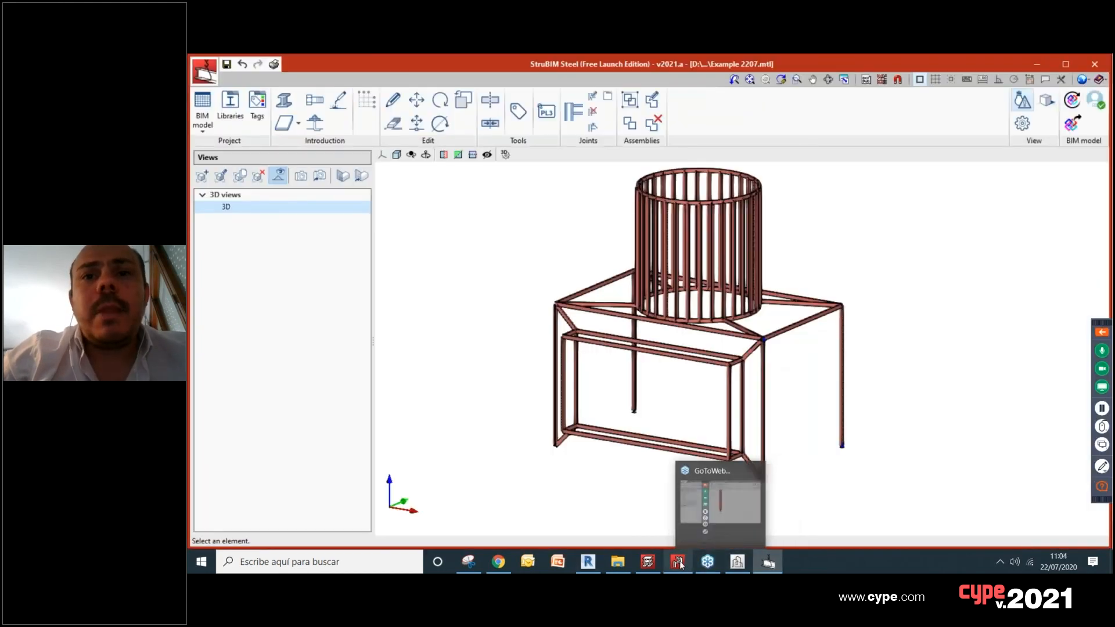
{"action": "mouse_move", "coordinate": [647, 566]}
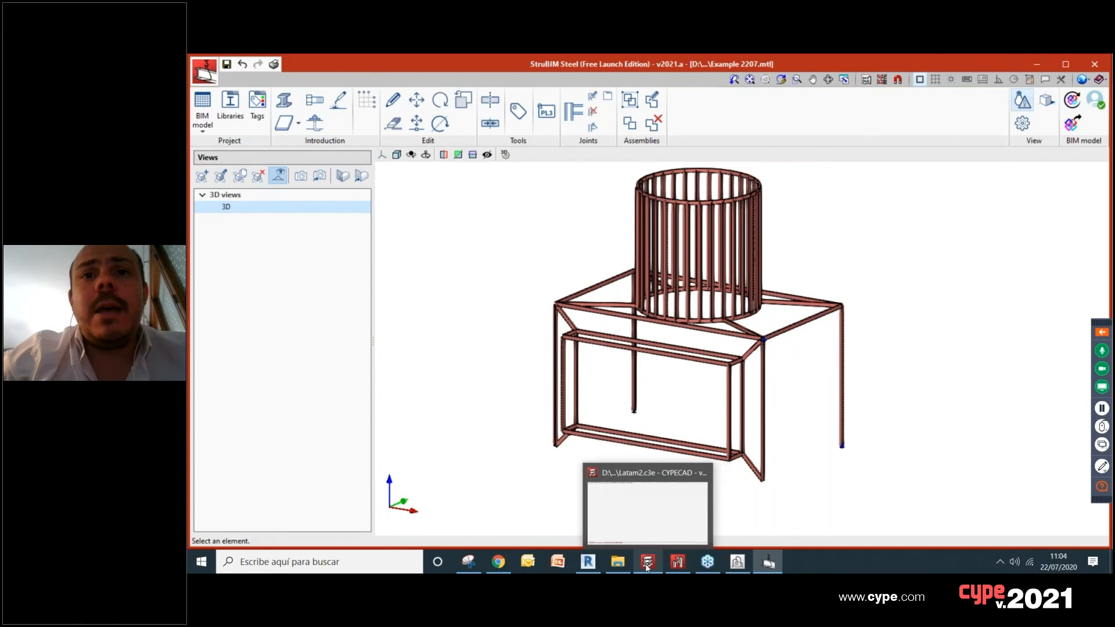
{"action": "left_click", "coordinate": [656, 568]}
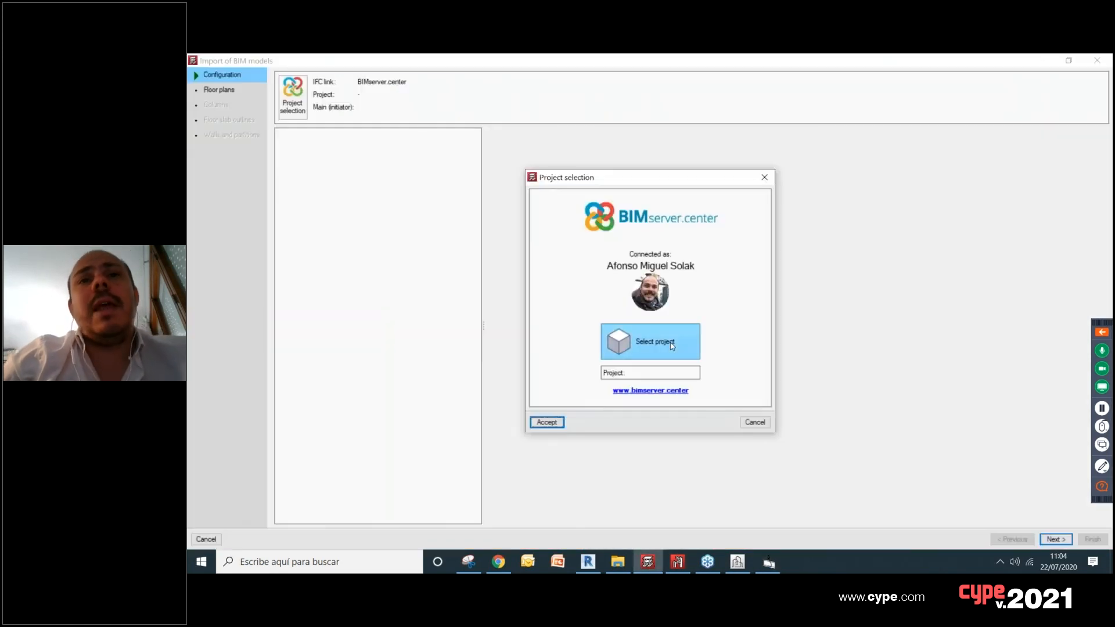
{"action": "left_click", "coordinate": [672, 347]}
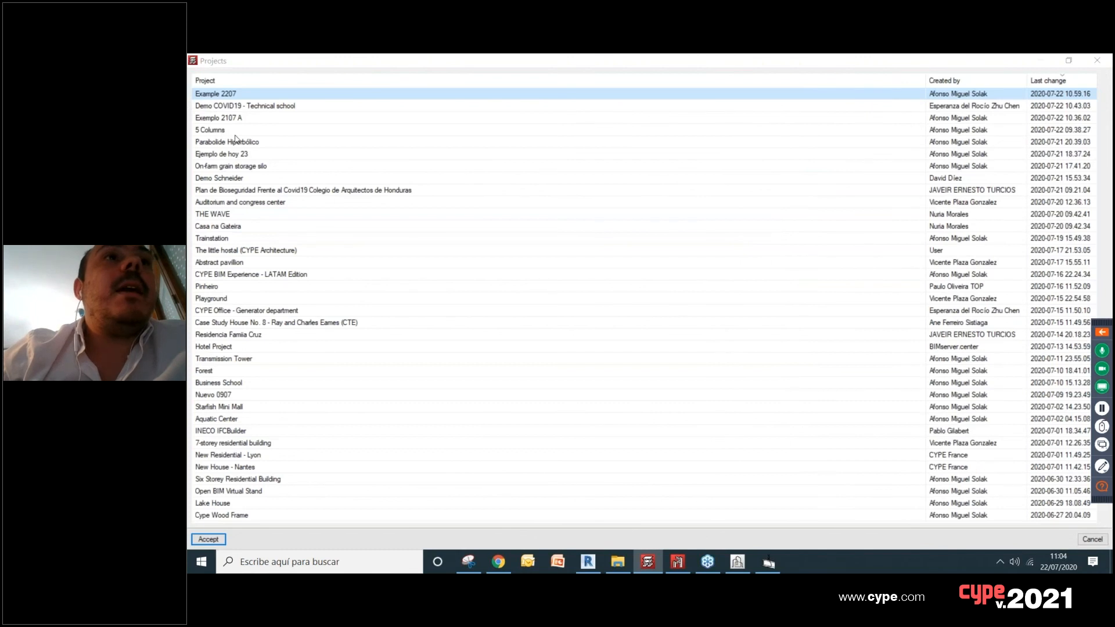
{"action": "left_click", "coordinate": [228, 131]}
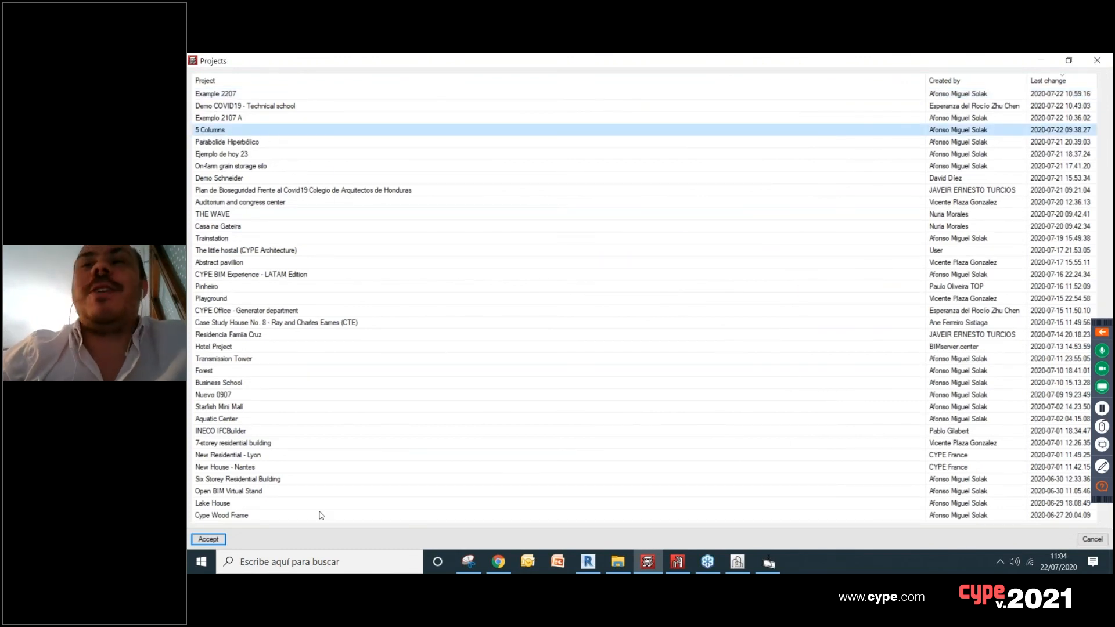
{"action": "left_click", "coordinate": [213, 541]}
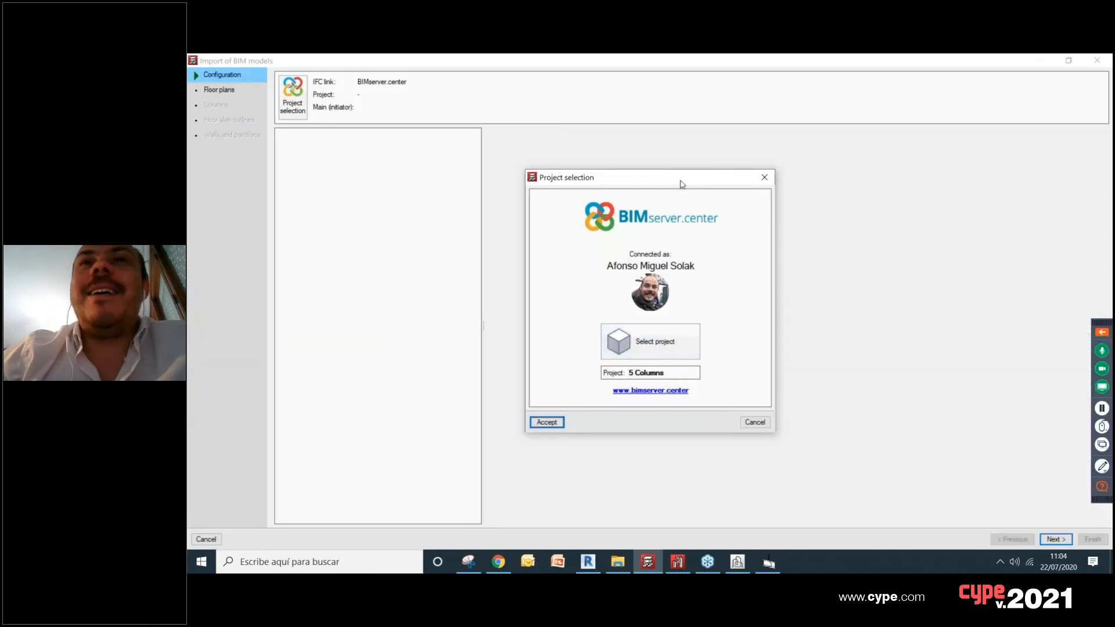
{"action": "left_click", "coordinate": [583, 415]}
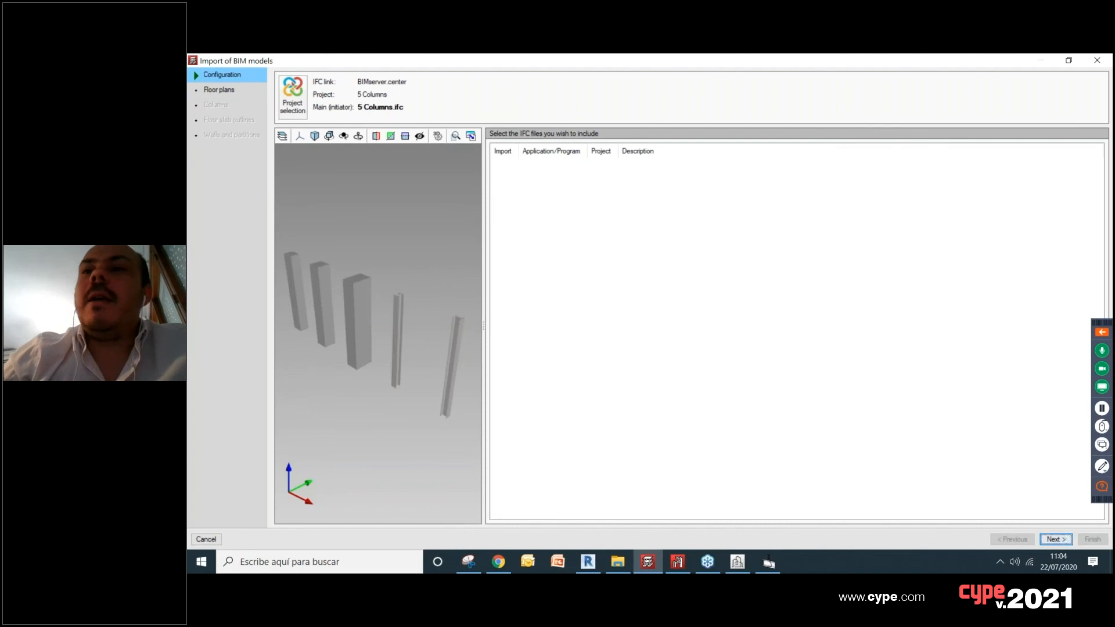
Step: Keep floor Level 1 in the import and advance to the column types, accepting the undefined section warning
{"action": "left_click", "coordinate": [1056, 539]}
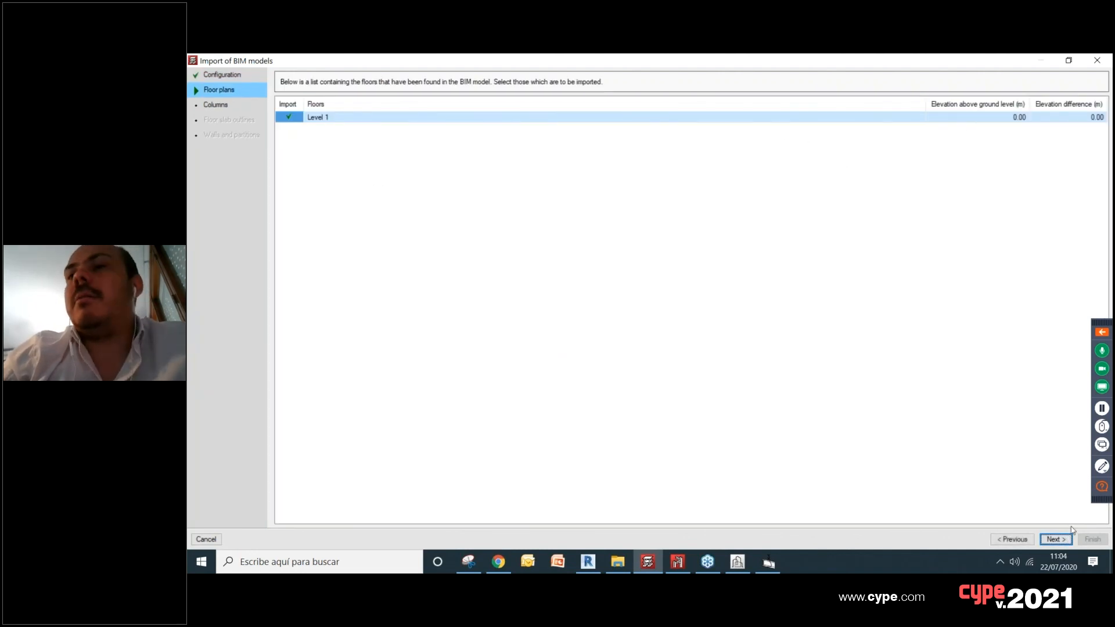
{"action": "left_click", "coordinate": [1056, 539]}
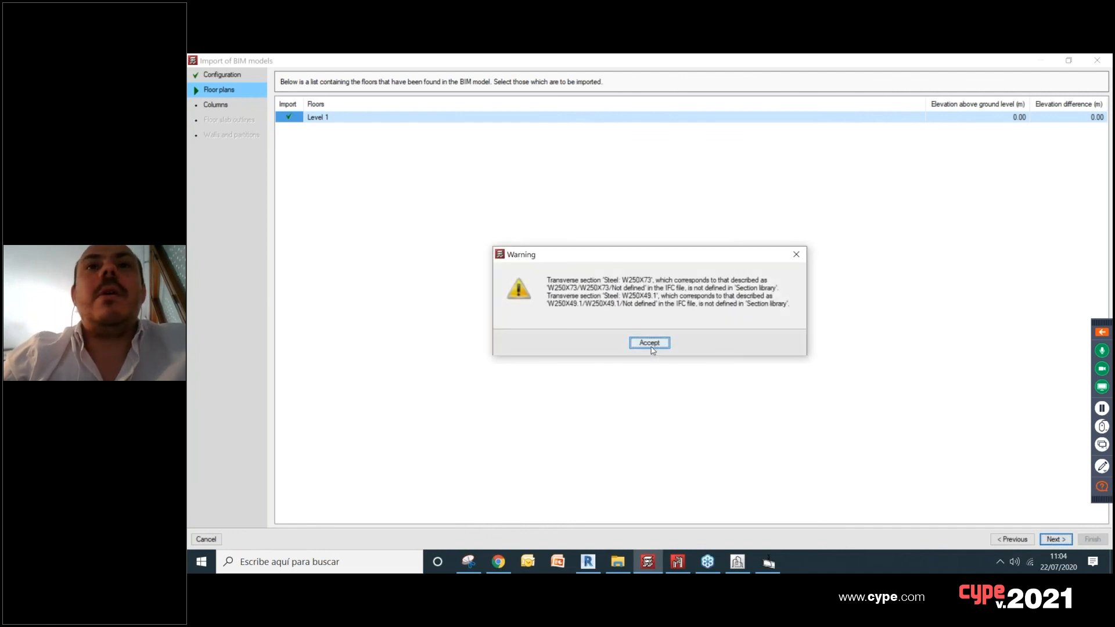
{"action": "left_click", "coordinate": [653, 346]}
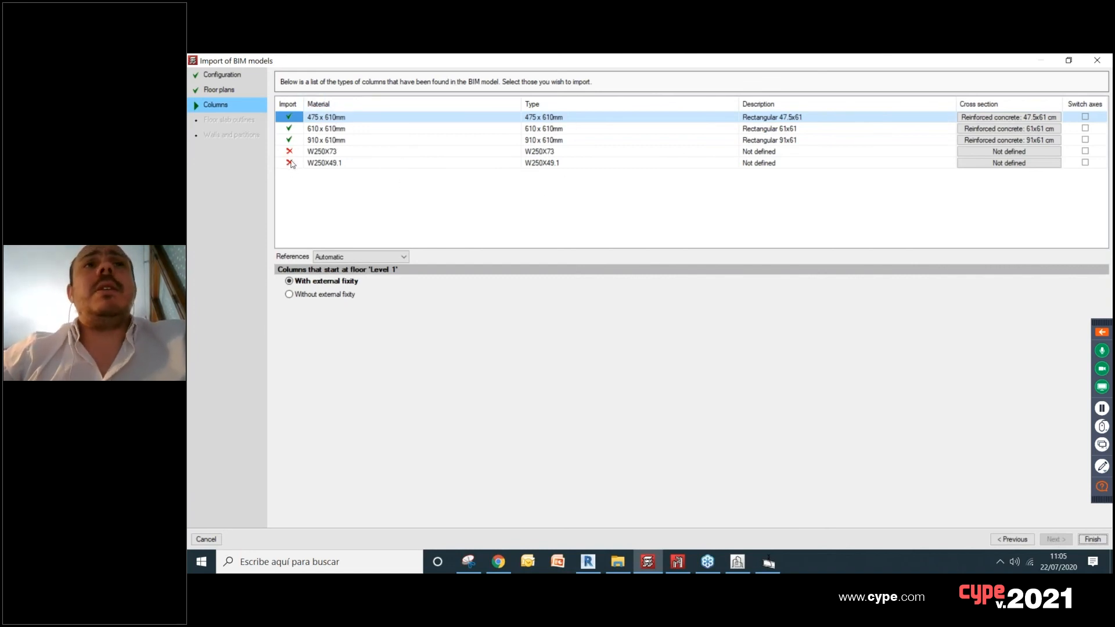
Step: Go through the two undefined W-section column types and narrow the list's Material, Type and Description columns
{"action": "left_click", "coordinate": [415, 153]}
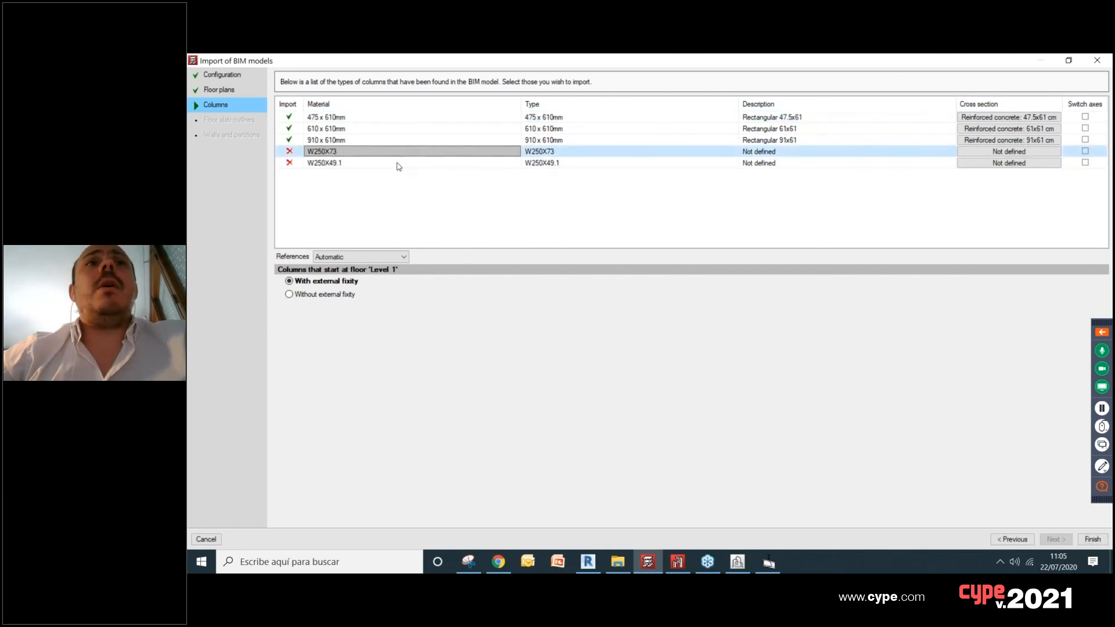
{"action": "left_click", "coordinate": [398, 163]}
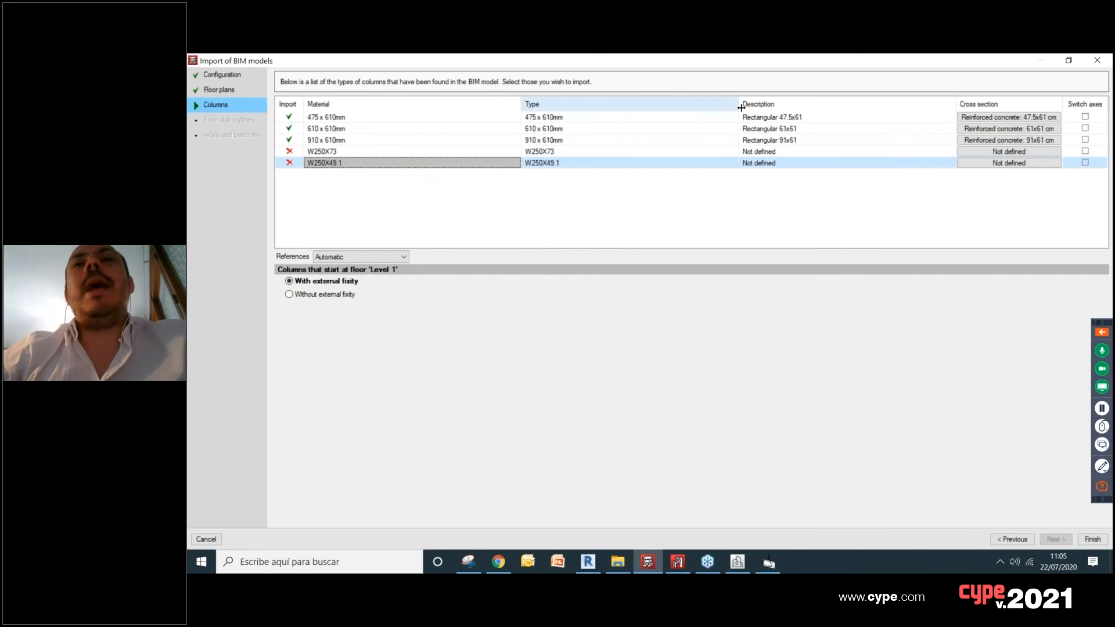
{"action": "left_click_drag", "start_coordinate": [739, 107], "coordinate": [681, 107]}
{"action": "left_click_drag", "start_coordinate": [521, 108], "coordinate": [452, 109]}
{"action": "left_click_drag", "start_coordinate": [607, 107], "coordinate": [577, 107]}
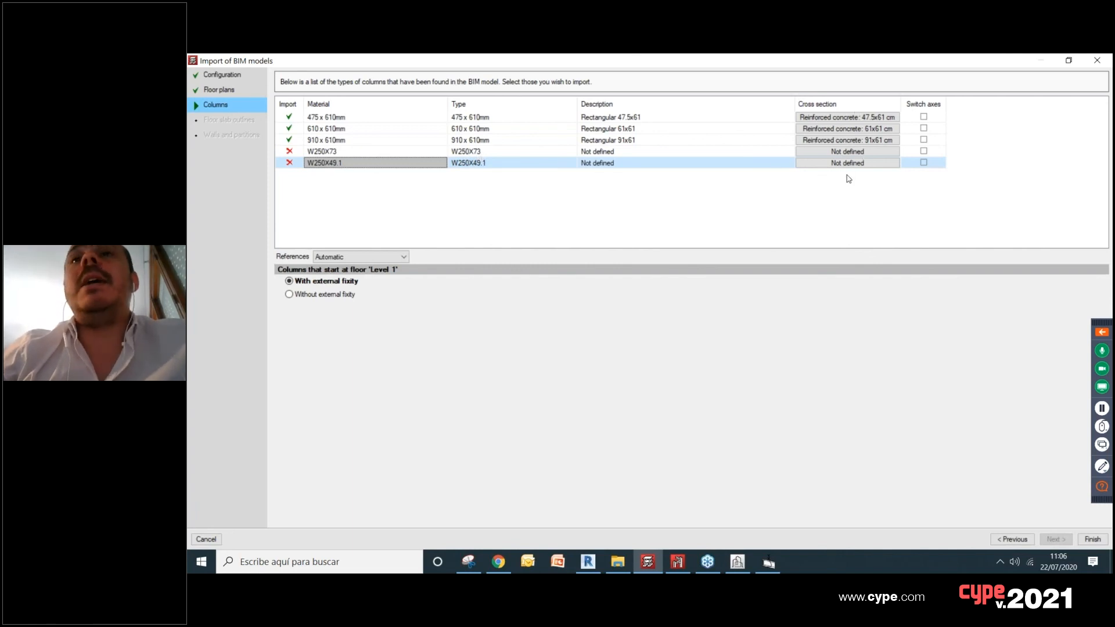
Step: Open the cross section of column type W250X73, set its material to steel and check the available I-section series
{"action": "left_click", "coordinate": [851, 156]}
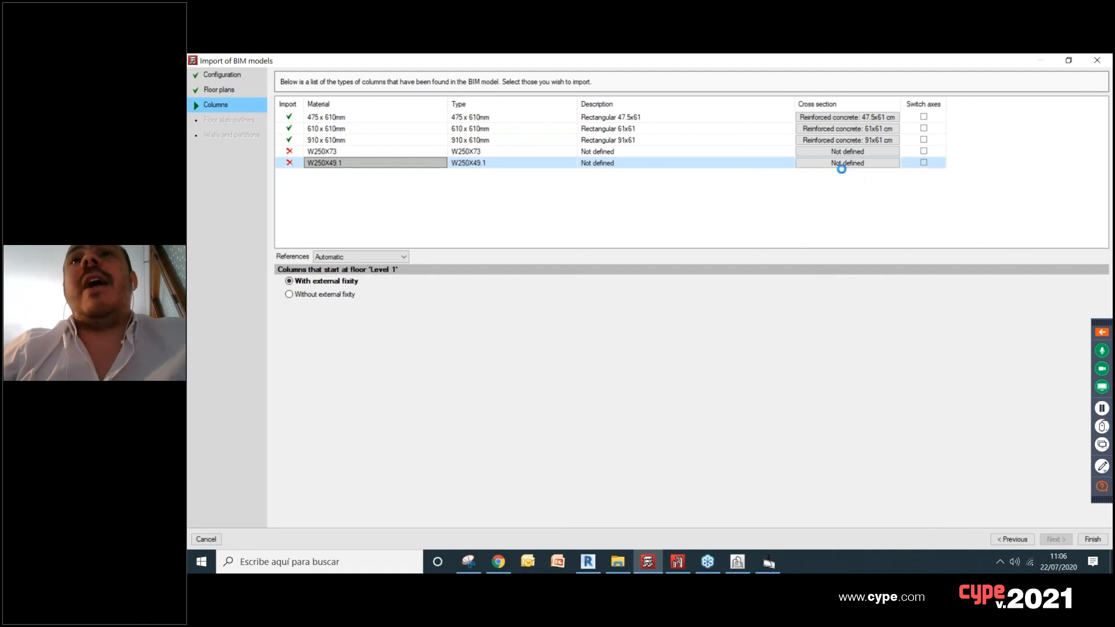
{"action": "left_click", "coordinate": [839, 170]}
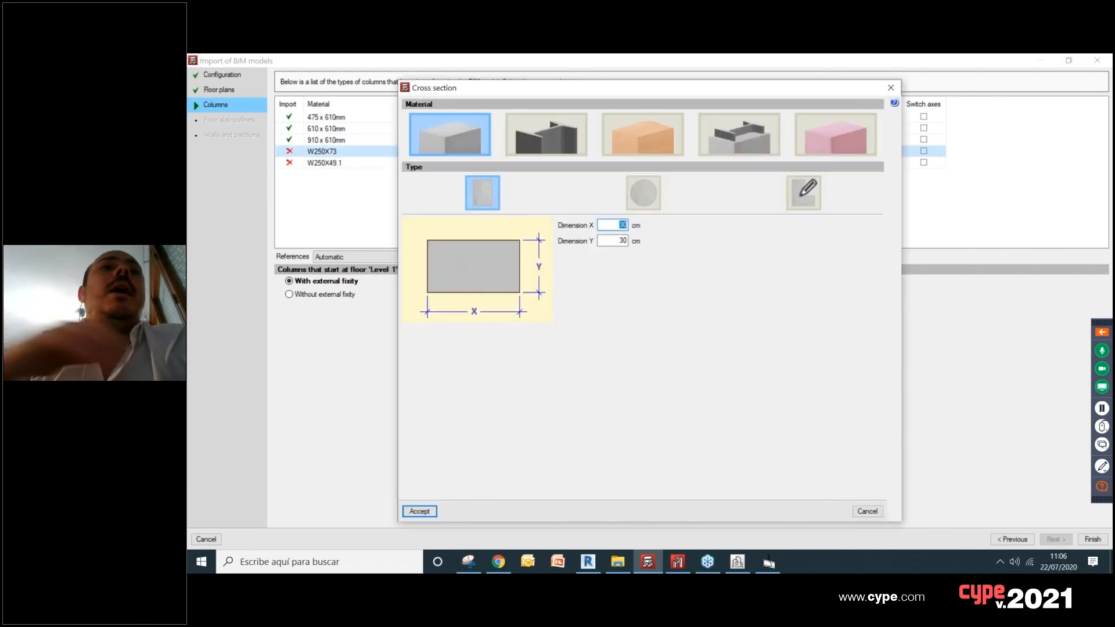
{"action": "left_click_drag", "start_coordinate": [572, 92], "coordinate": [688, 99]}
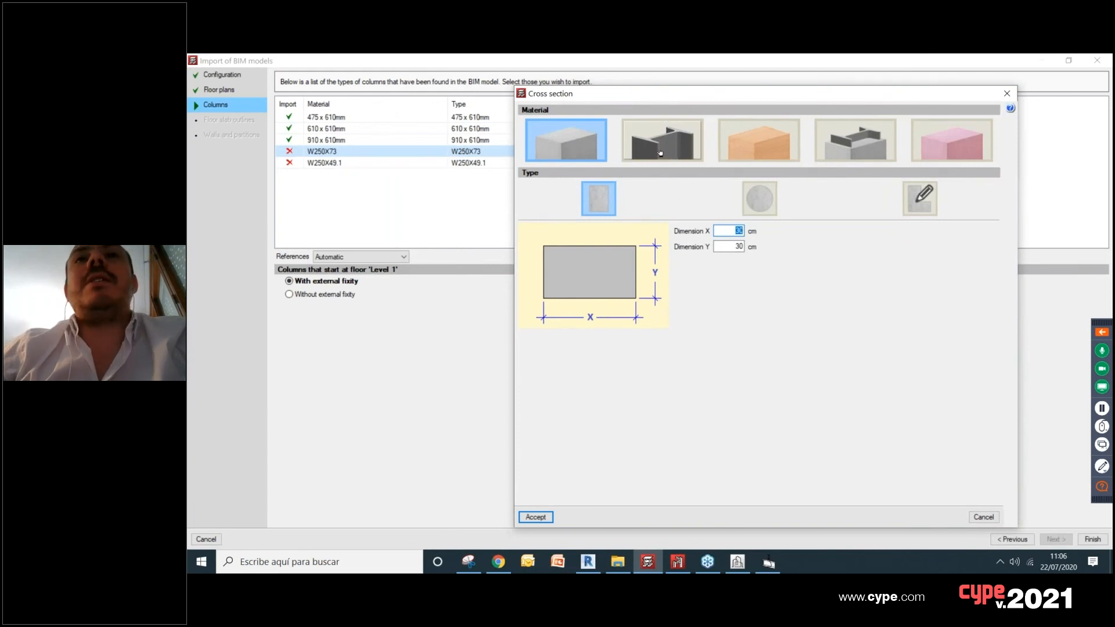
{"action": "left_click", "coordinate": [678, 142]}
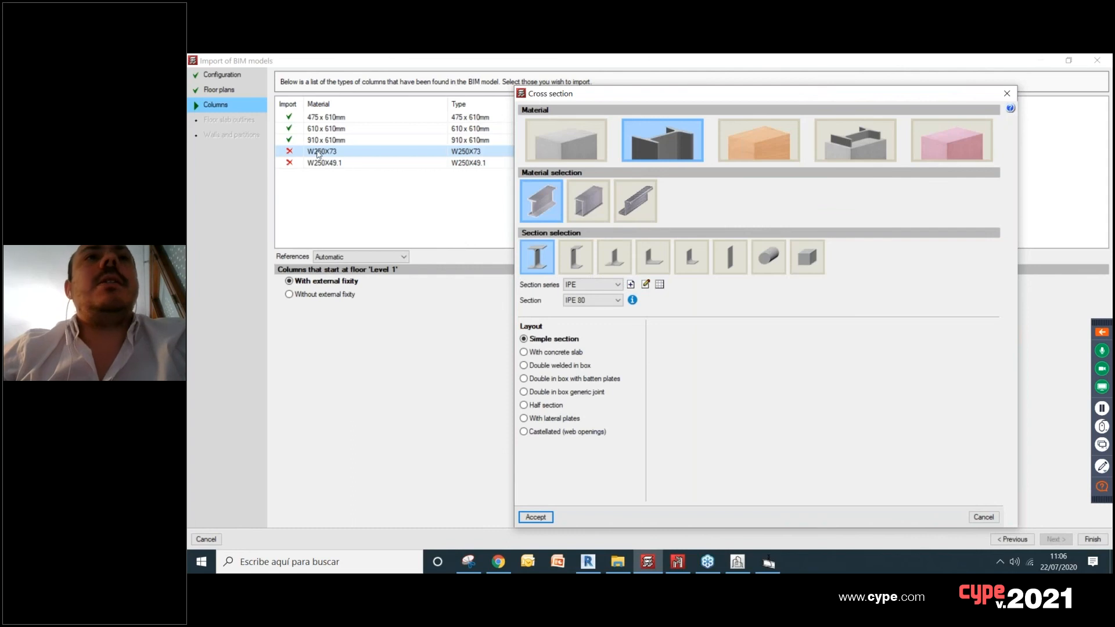
{"action": "left_click", "coordinate": [608, 287]}
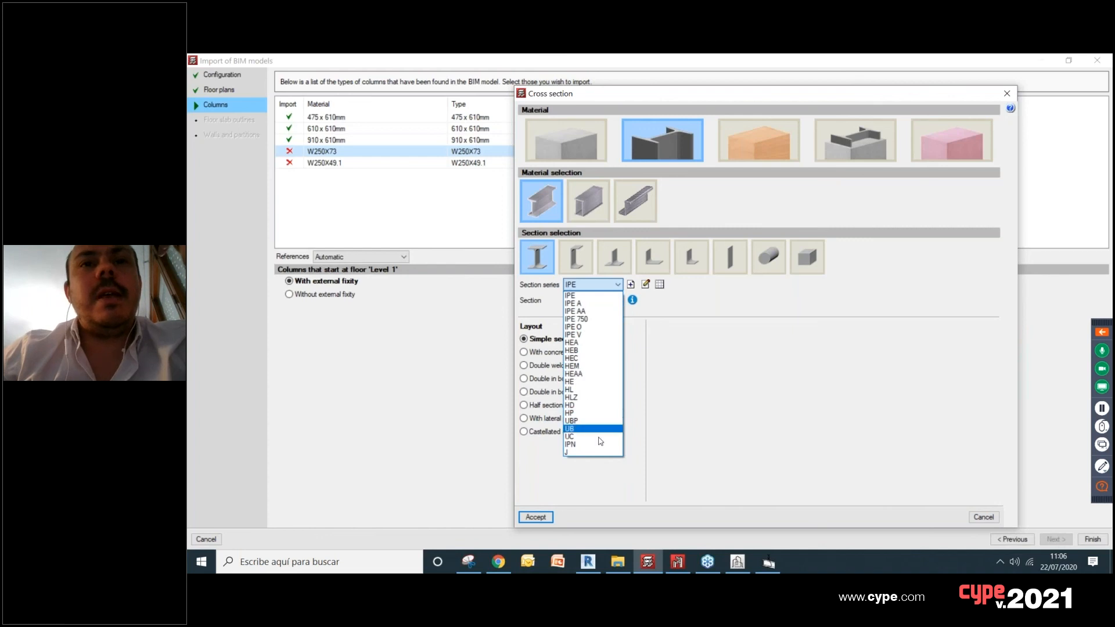
{"action": "left_click", "coordinate": [581, 295]}
Step: Import the predefined W section series from the Aisc.Lrfd (mks) library into the steel section series
{"action": "left_click", "coordinate": [659, 284]}
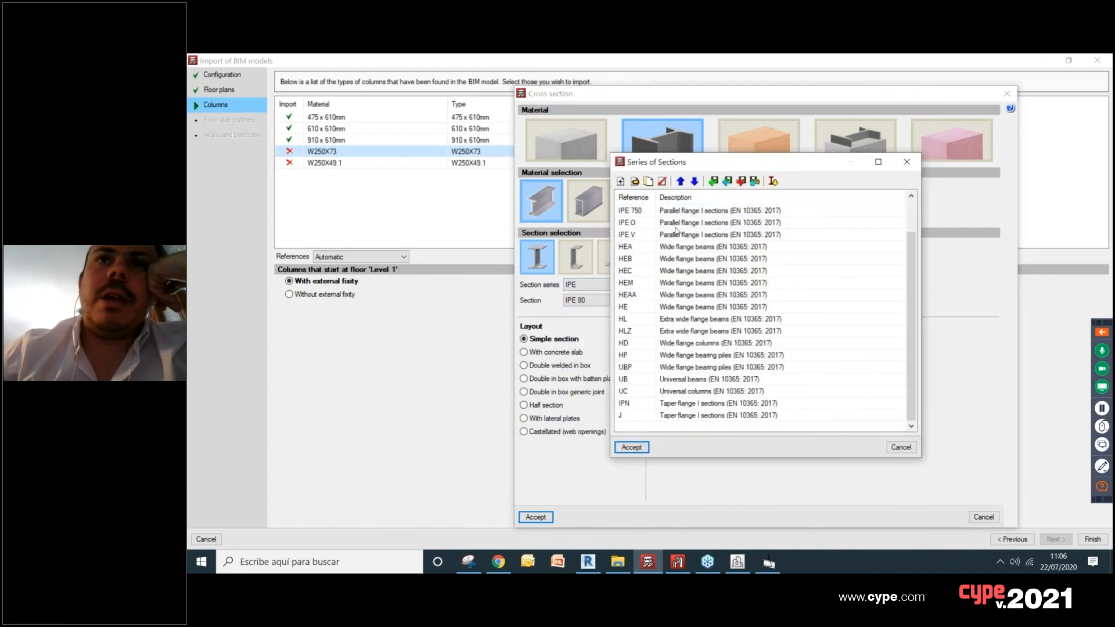
{"action": "left_click", "coordinate": [773, 181]}
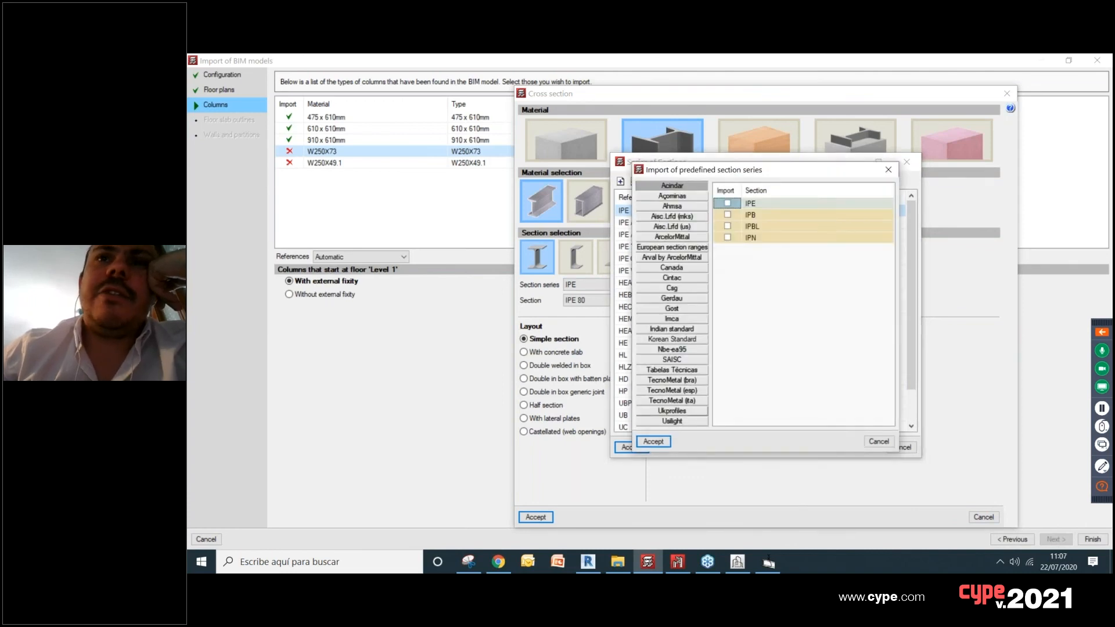
{"action": "left_click", "coordinate": [677, 206]}
{"action": "left_click", "coordinate": [677, 217]}
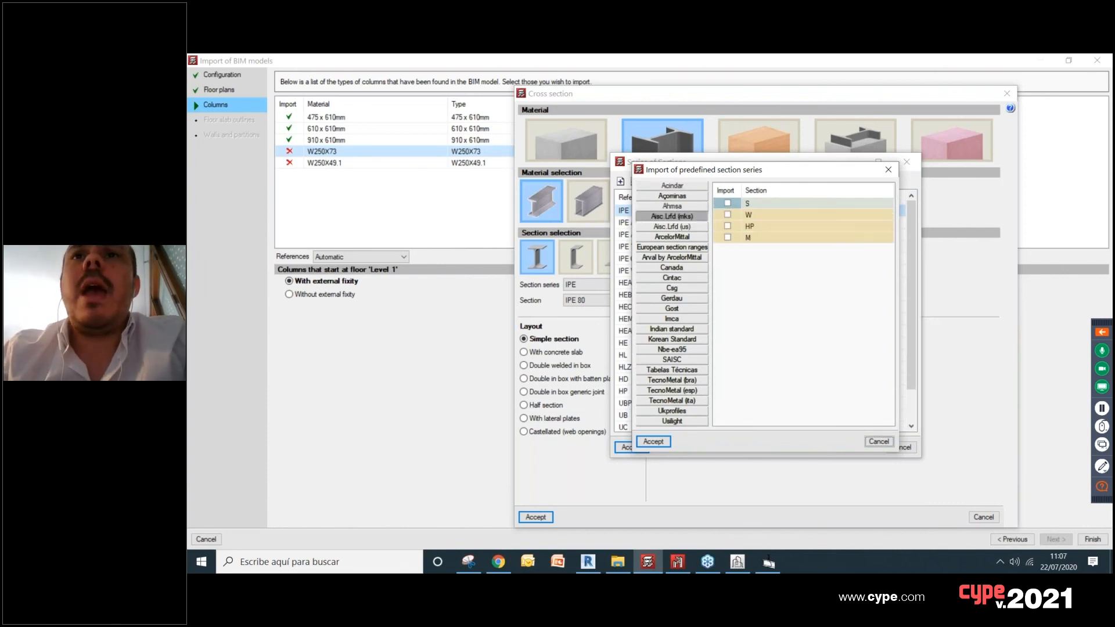
{"action": "left_click", "coordinate": [728, 215]}
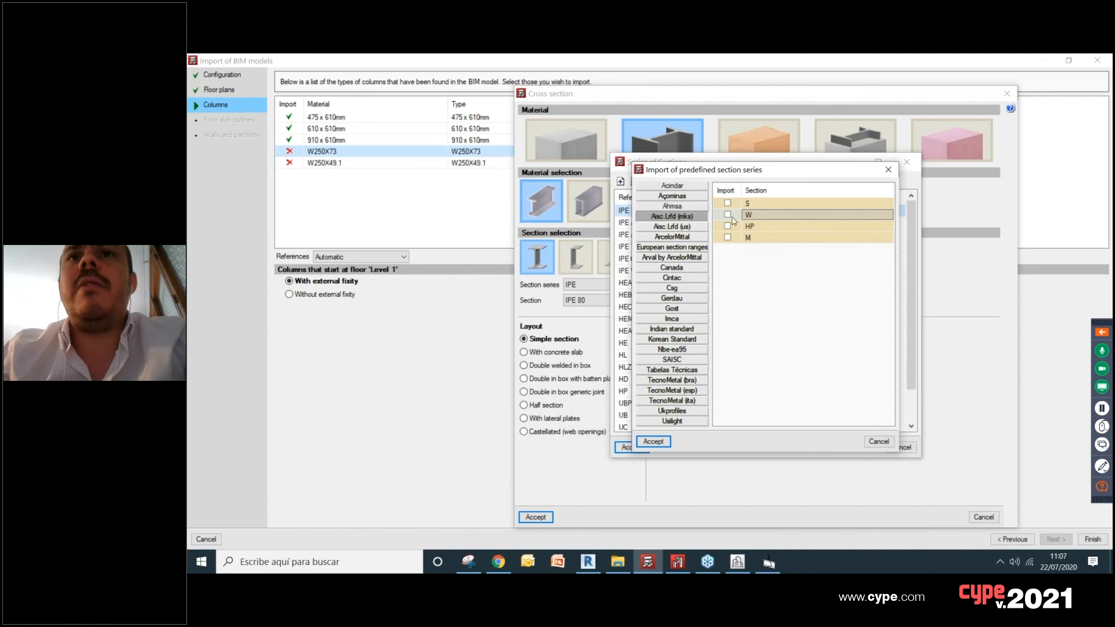
{"action": "left_click", "coordinate": [729, 215]}
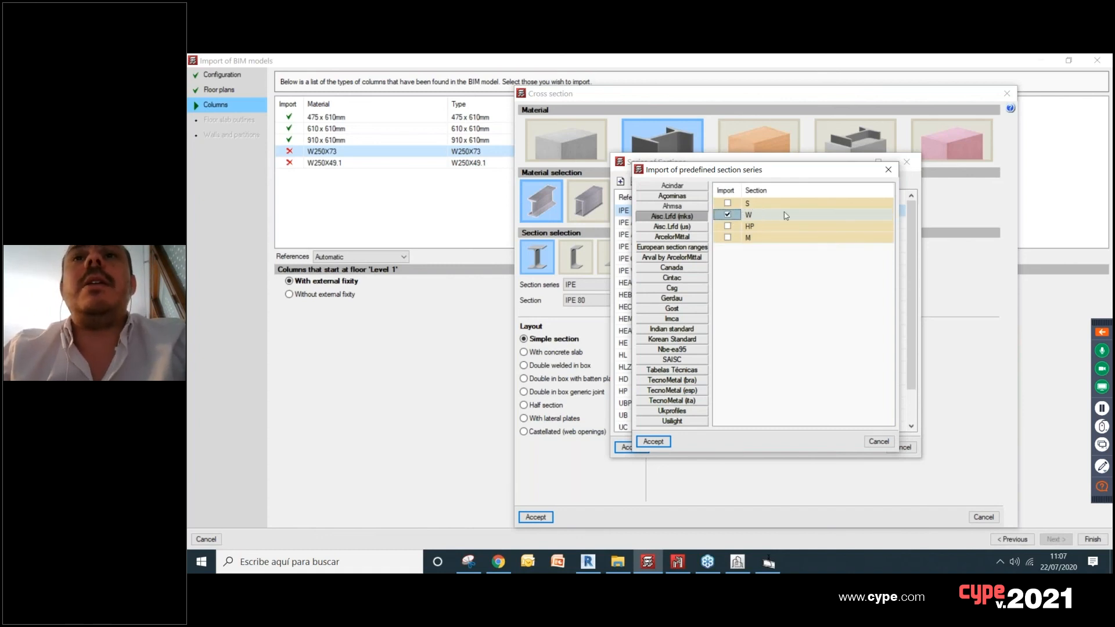
{"action": "left_click", "coordinate": [660, 440]}
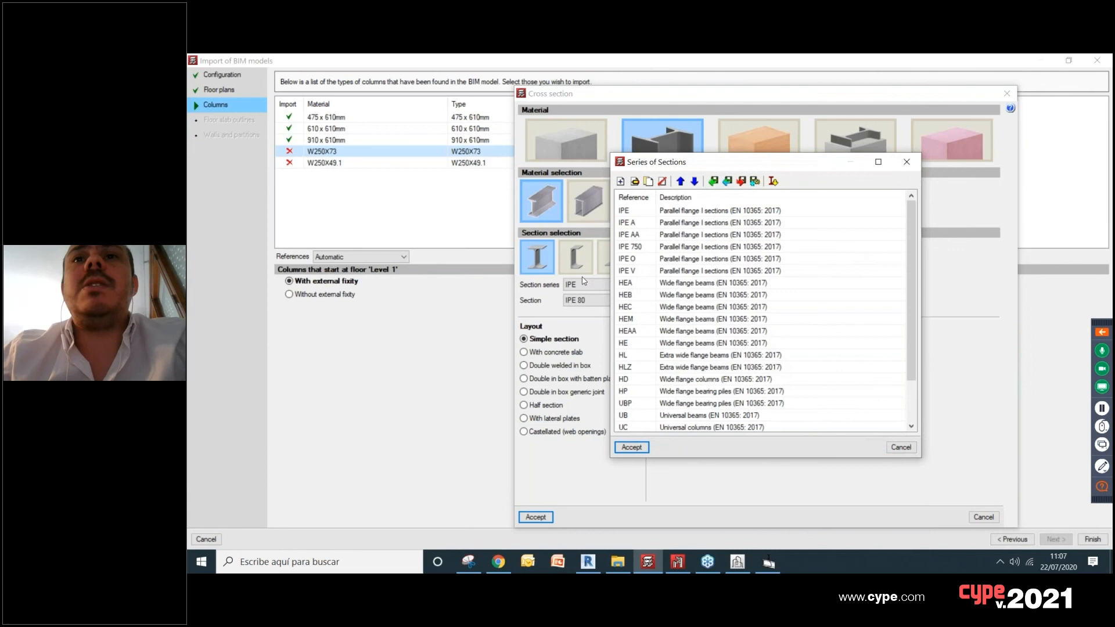
{"action": "left_click", "coordinate": [631, 447]}
Step: Assign section W250X73 from the W series to the W250X73 column type
{"action": "left_click", "coordinate": [598, 284]}
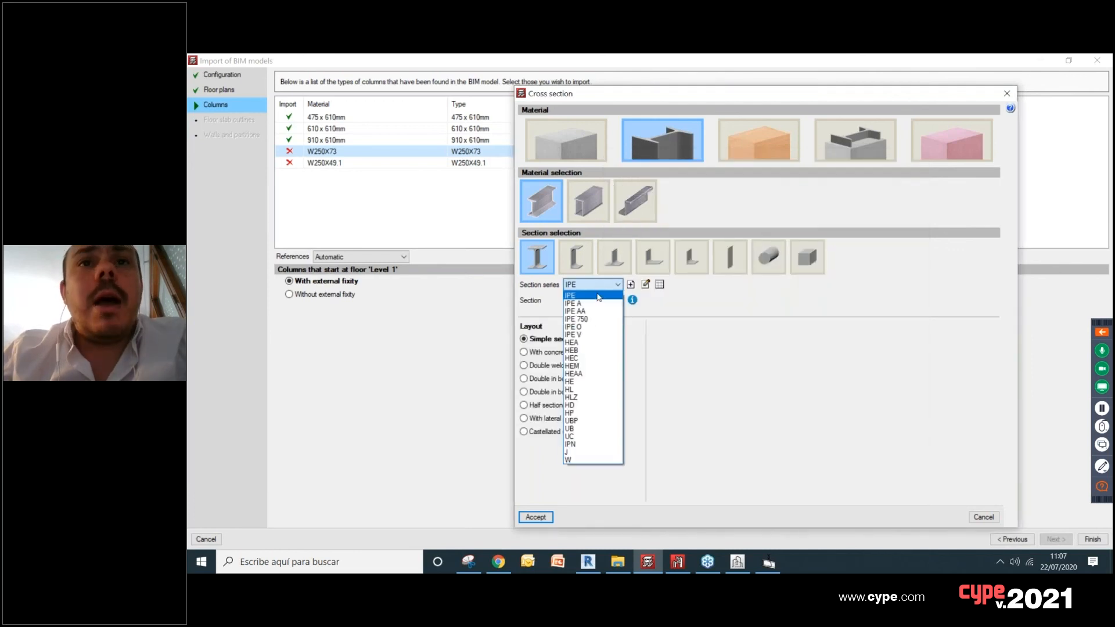
{"action": "left_click", "coordinate": [584, 461]}
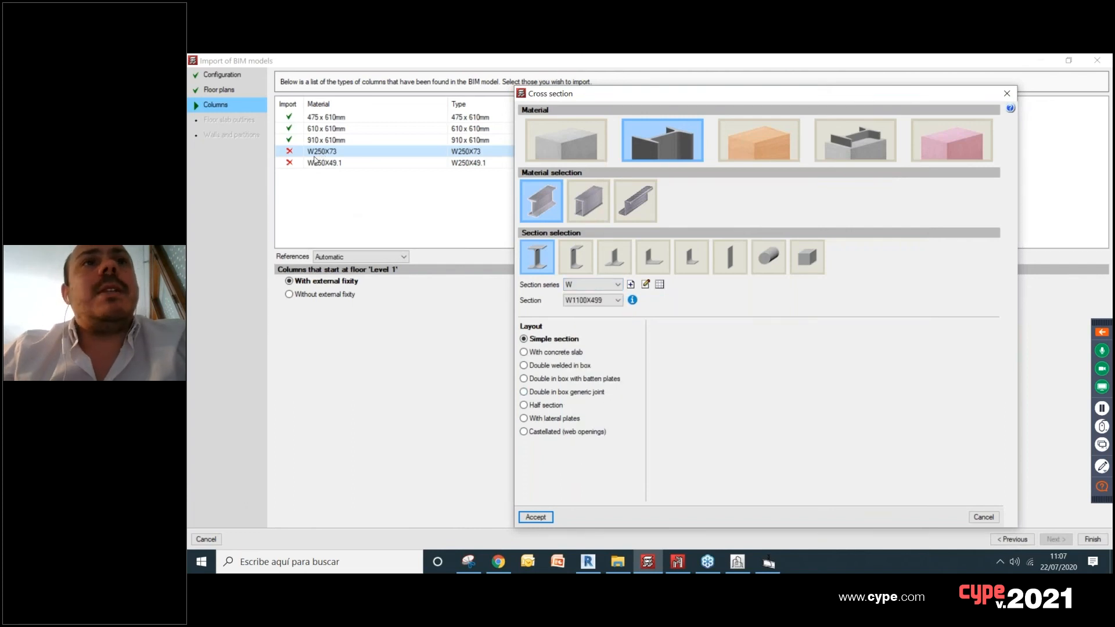
{"action": "left_click", "coordinate": [609, 306]}
{"action": "scroll", "coordinate": [598, 347], "scroll_direction": "down", "scroll_amount": 10}
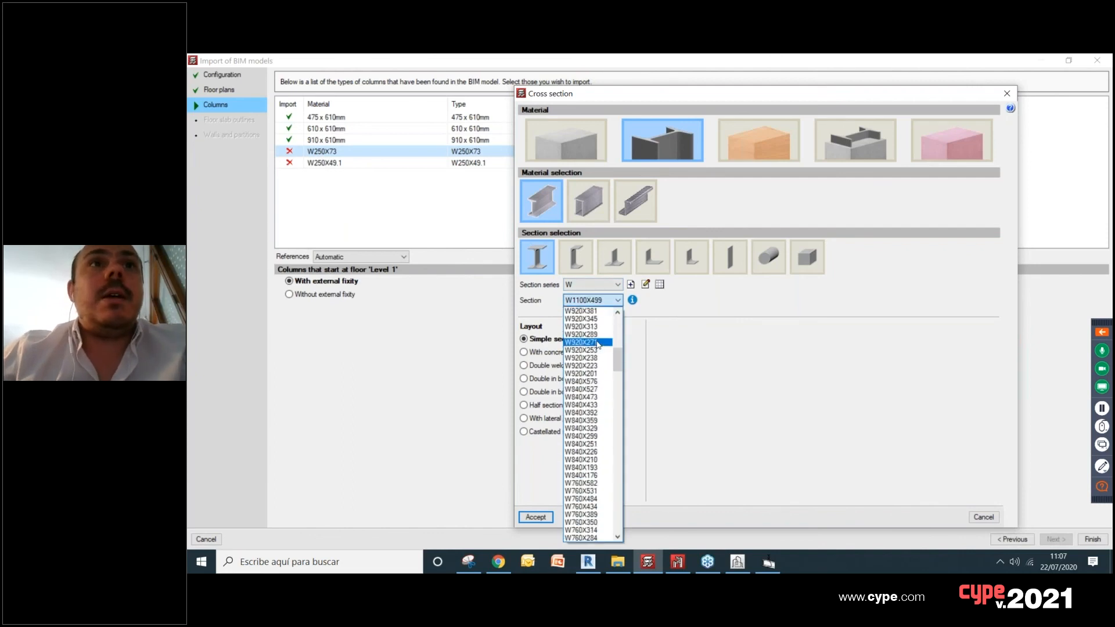
{"action": "scroll", "coordinate": [598, 348], "scroll_direction": "down", "scroll_amount": 15}
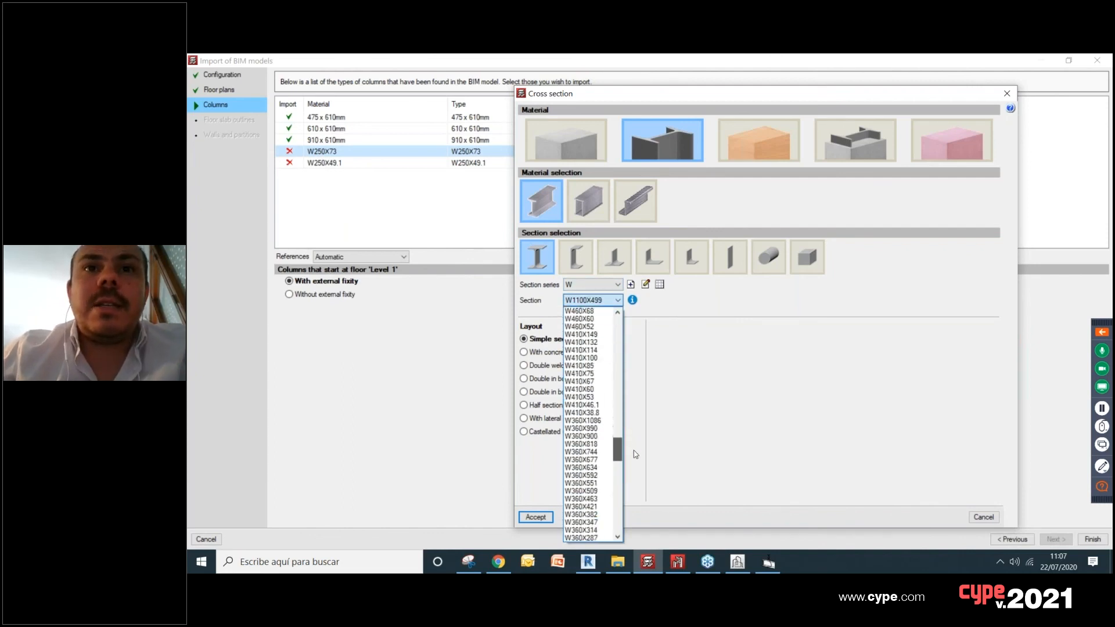
{"action": "scroll", "coordinate": [635, 473], "scroll_direction": "down", "scroll_amount": 14}
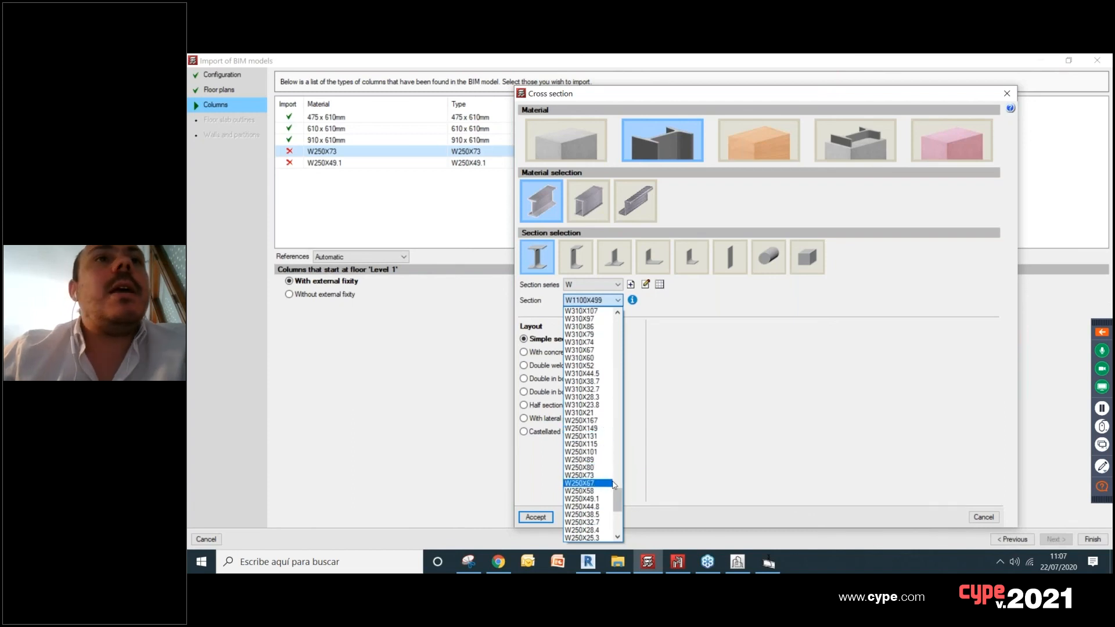
{"action": "left_click", "coordinate": [599, 476]}
{"action": "left_click", "coordinate": [535, 517]}
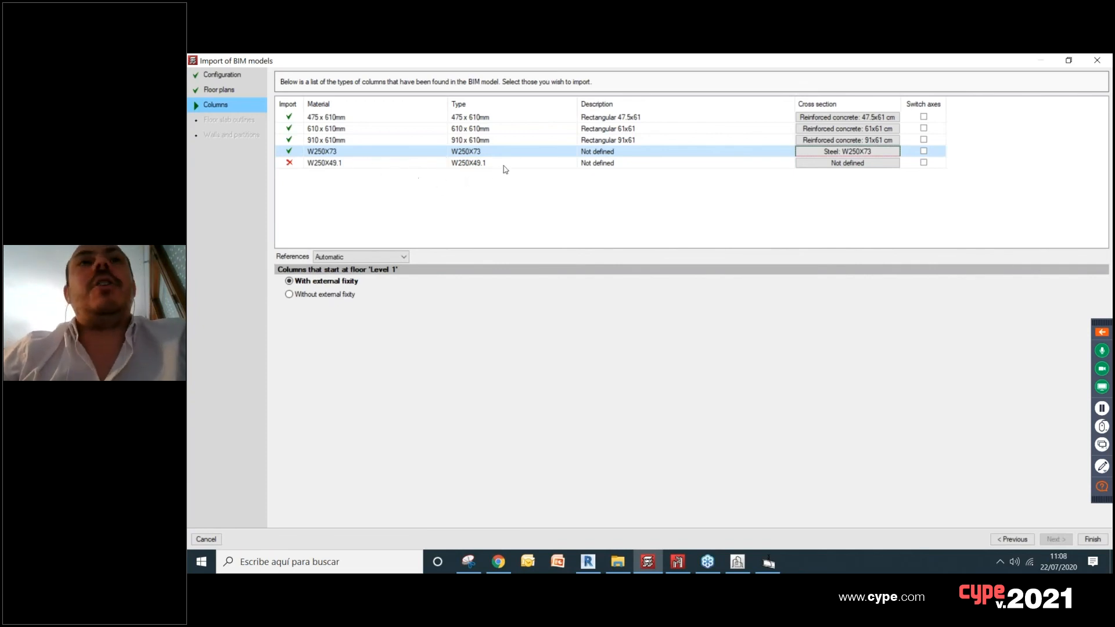
Step: Assign the steel section IPE 270 to the W250X49.1 column type
{"action": "left_click", "coordinate": [844, 166]}
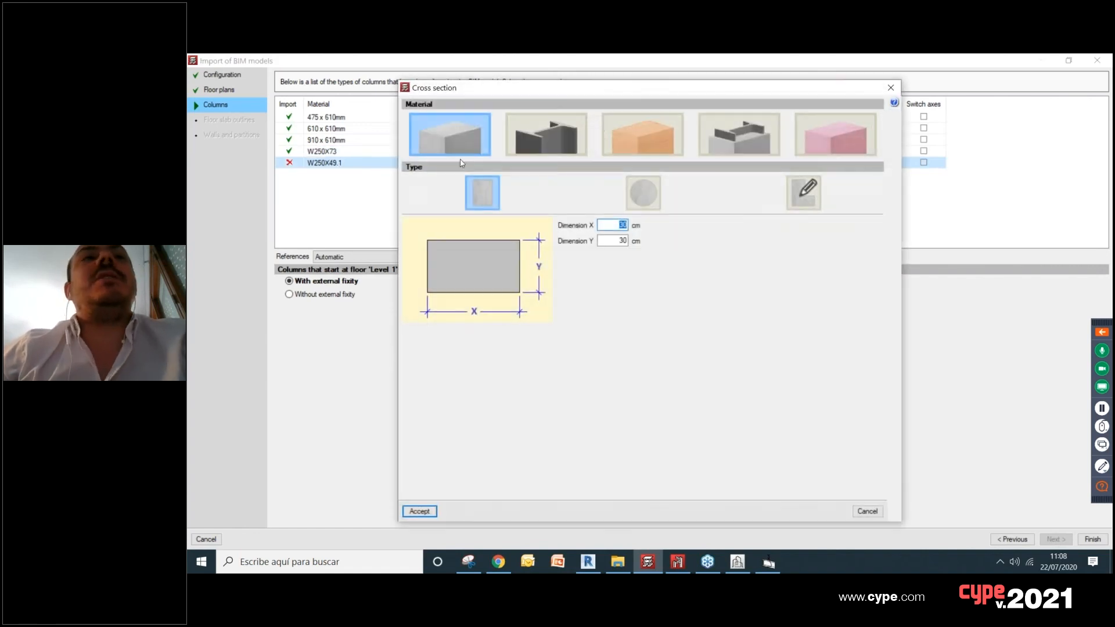
{"action": "left_click", "coordinate": [563, 131]}
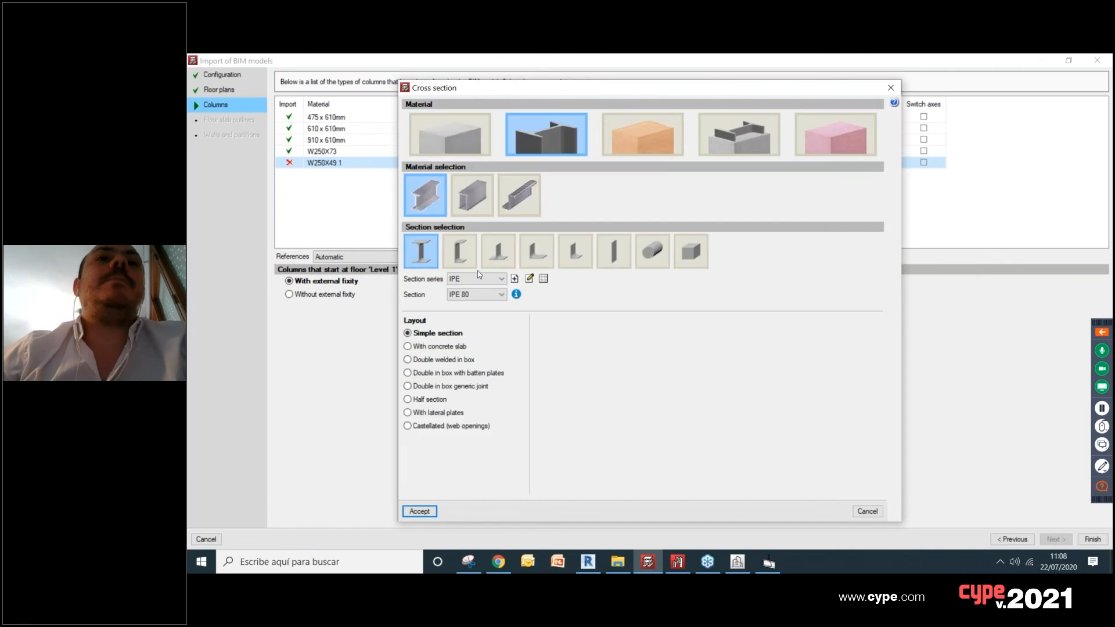
{"action": "left_click", "coordinate": [482, 297]}
{"action": "left_click", "coordinate": [474, 374]}
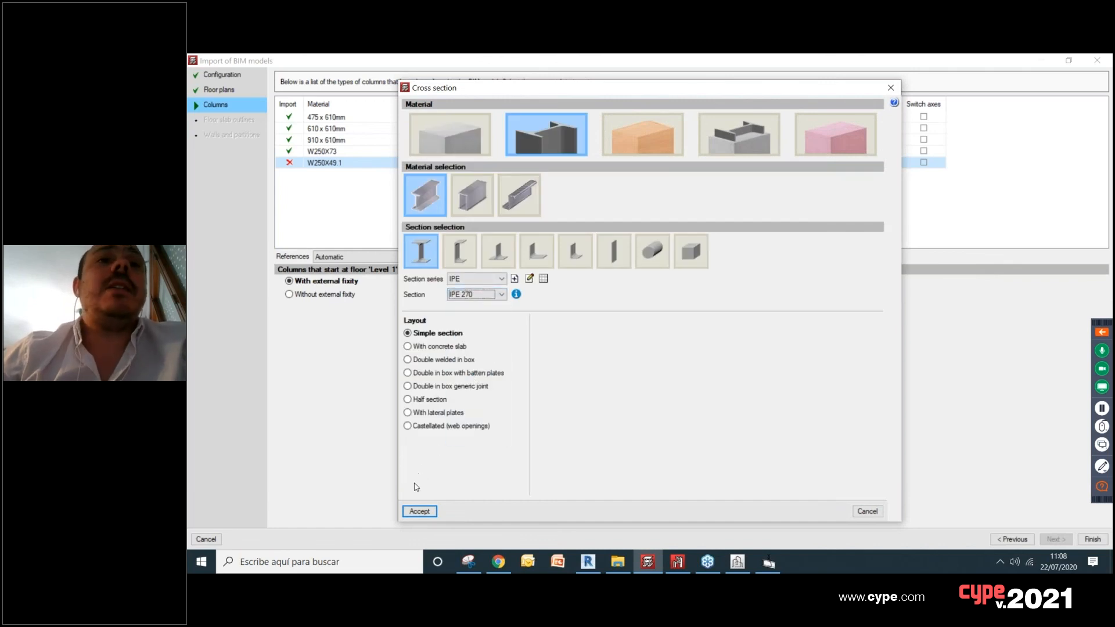
{"action": "left_click", "coordinate": [419, 512]}
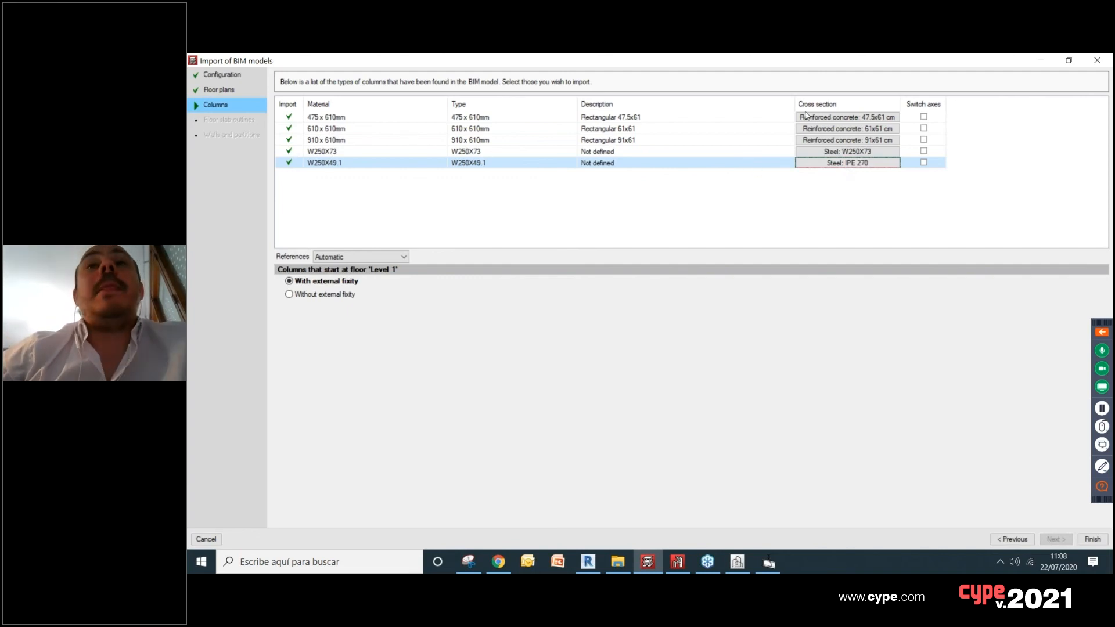
Step: Explore the composite section types for the 475 x 610mm column type and assign it the steel section IPE 80
{"action": "left_click", "coordinate": [847, 117]}
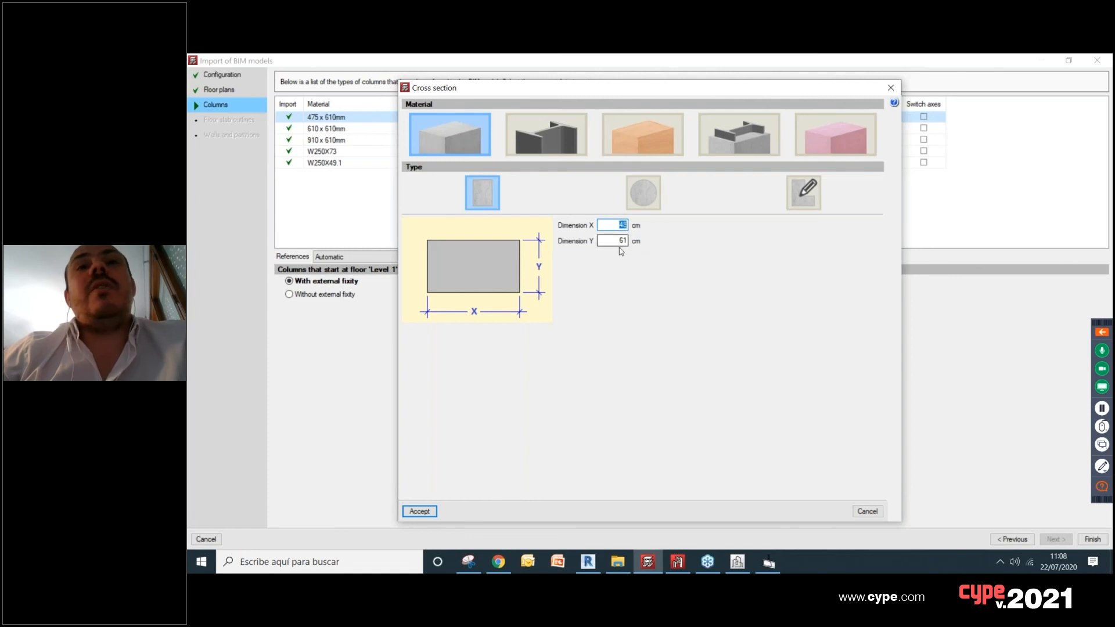
{"action": "left_click", "coordinate": [738, 136]}
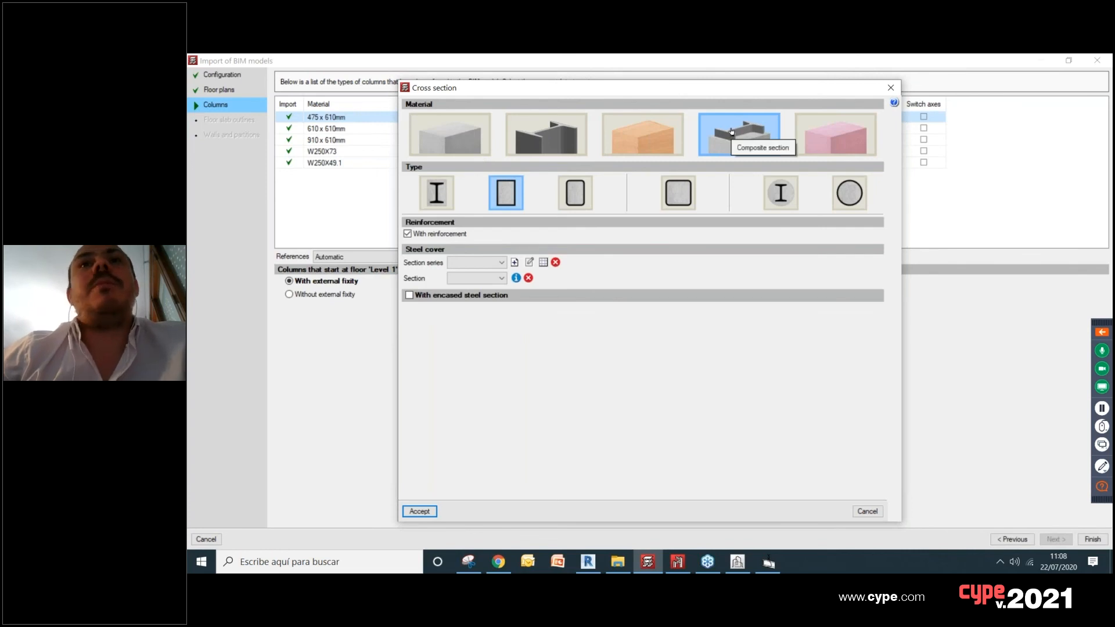
{"action": "left_click", "coordinate": [781, 193]}
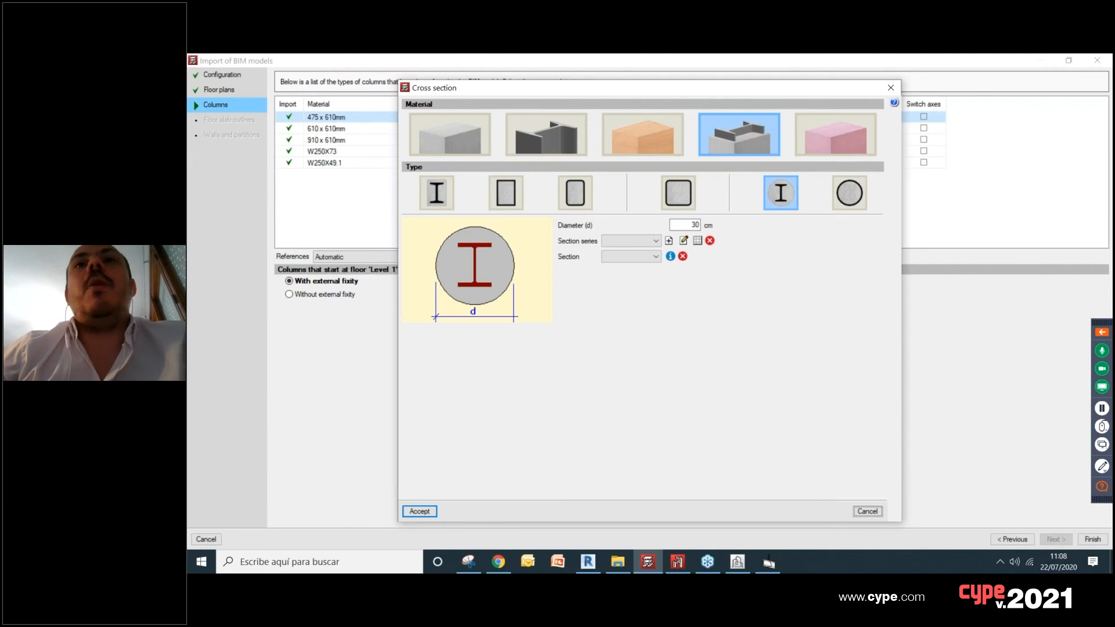
{"action": "left_click", "coordinate": [417, 514]}
{"action": "left_click", "coordinate": [655, 337]}
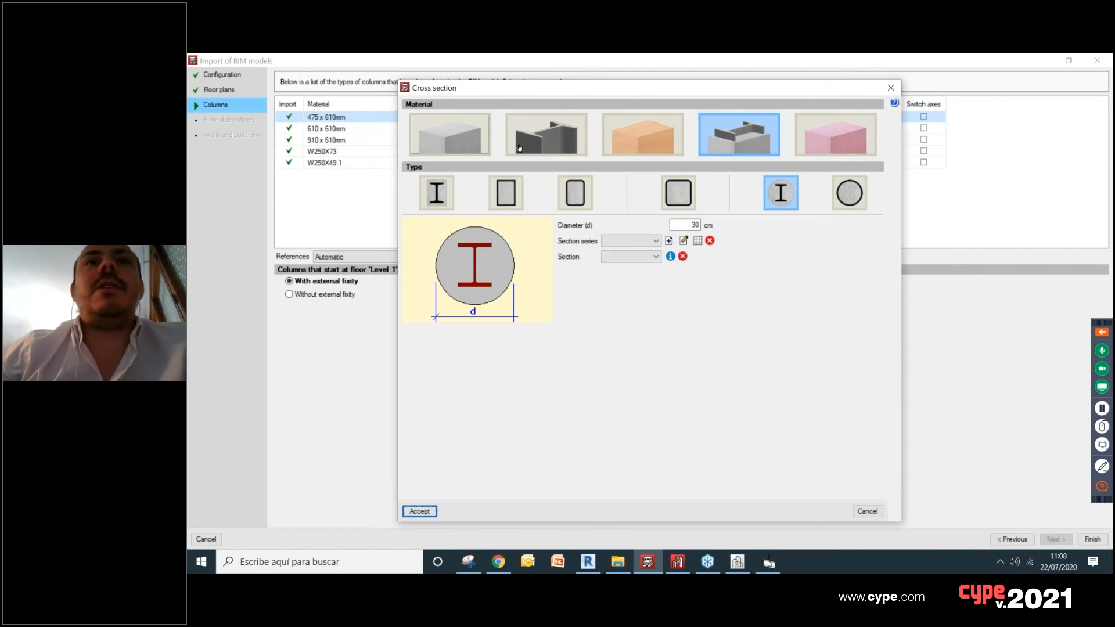
{"action": "left_click", "coordinate": [451, 191]}
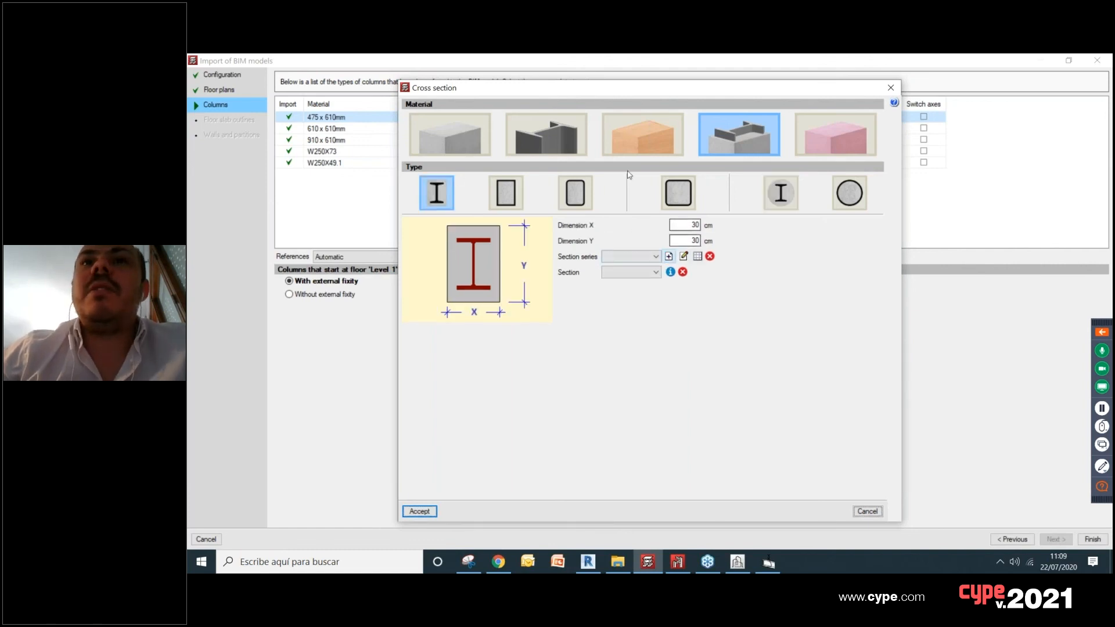
{"action": "left_click", "coordinate": [548, 138]}
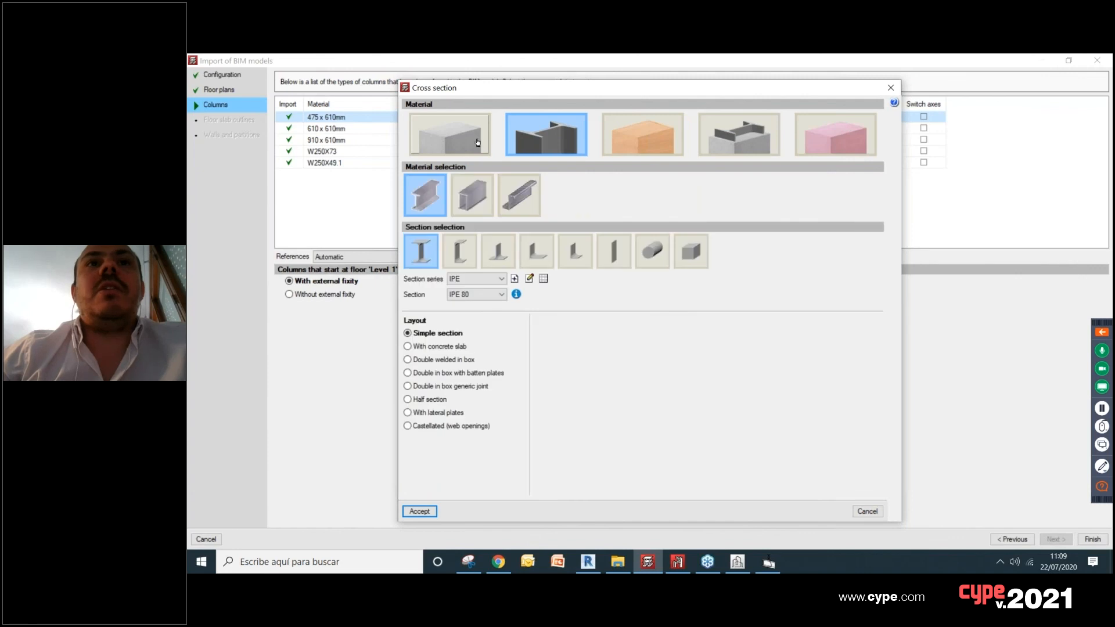
{"action": "left_click", "coordinate": [420, 511]}
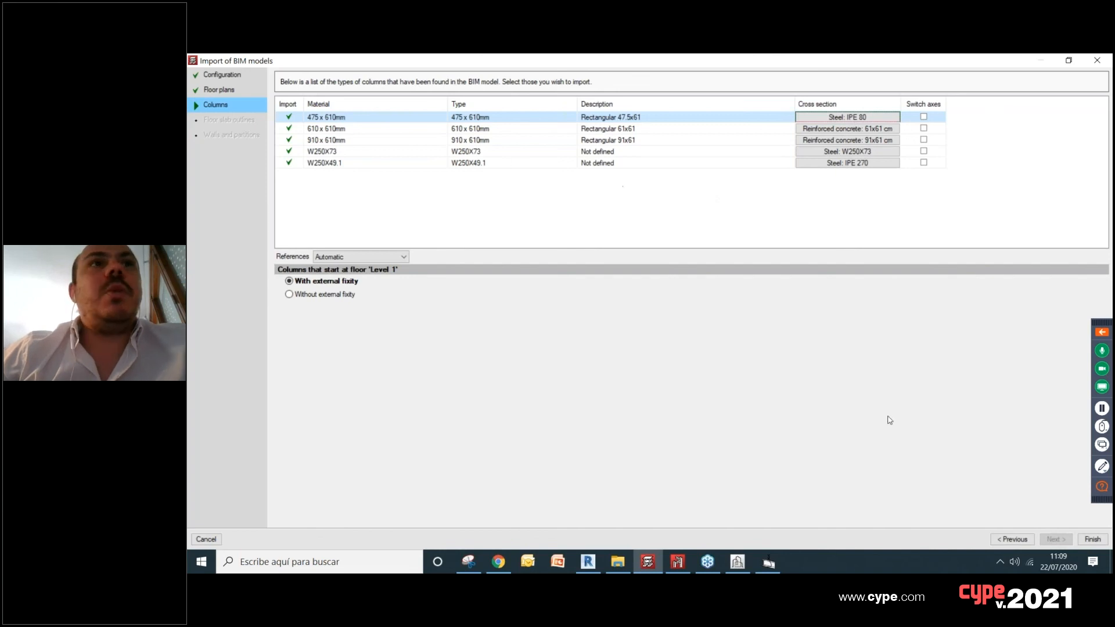
Step: Finish the BIM model import, accepting the import results and the default general data of the job
{"action": "left_click", "coordinate": [1092, 539]}
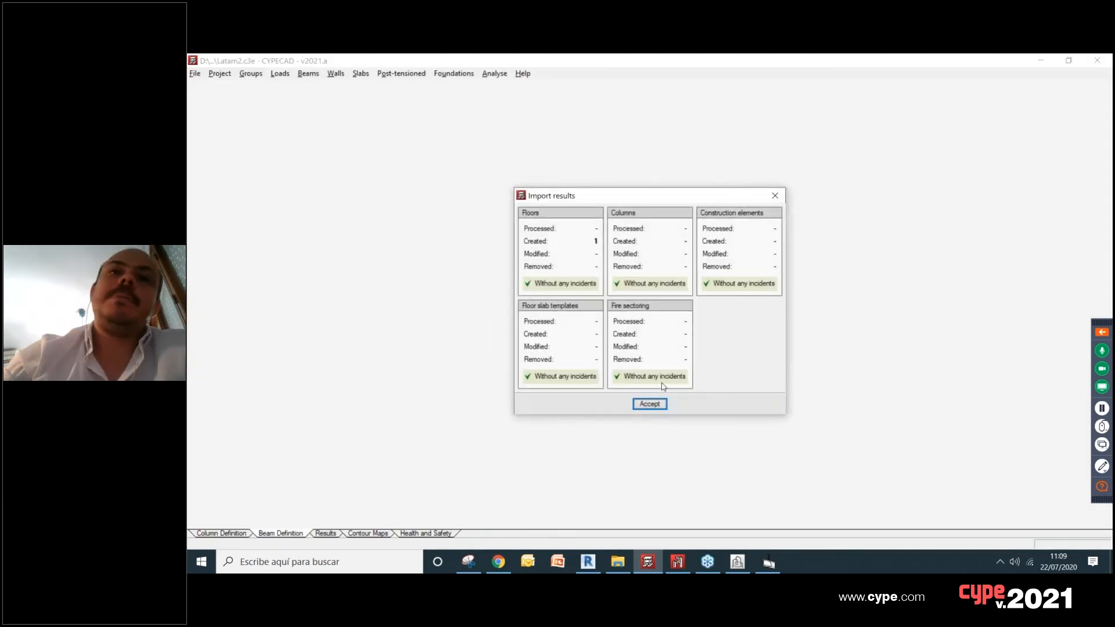
{"action": "left_click", "coordinate": [655, 404]}
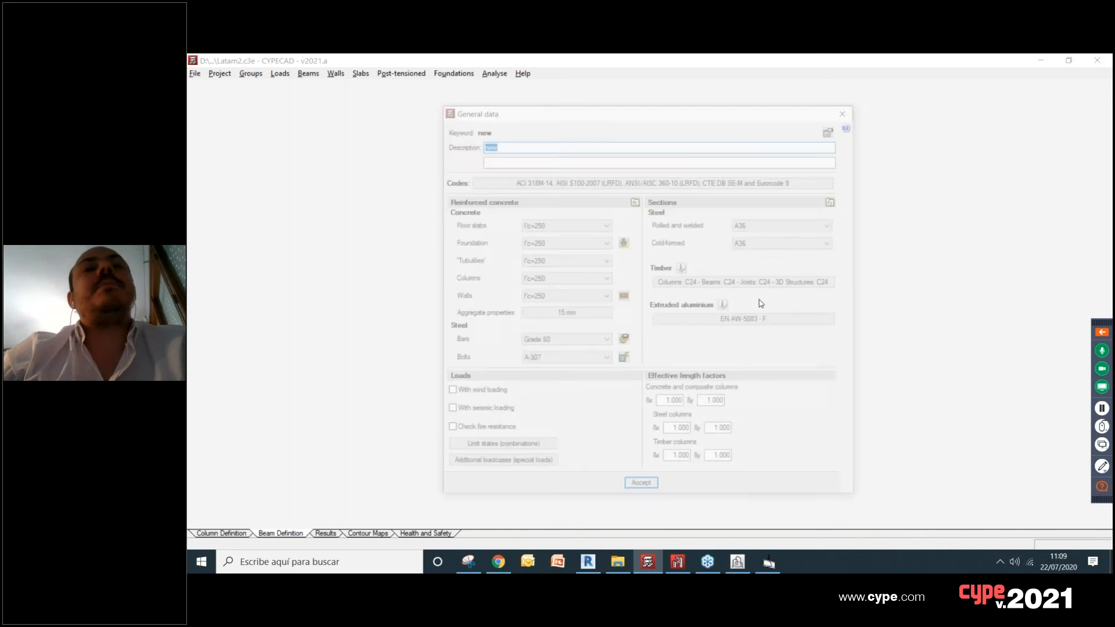
{"action": "left_click", "coordinate": [642, 489]}
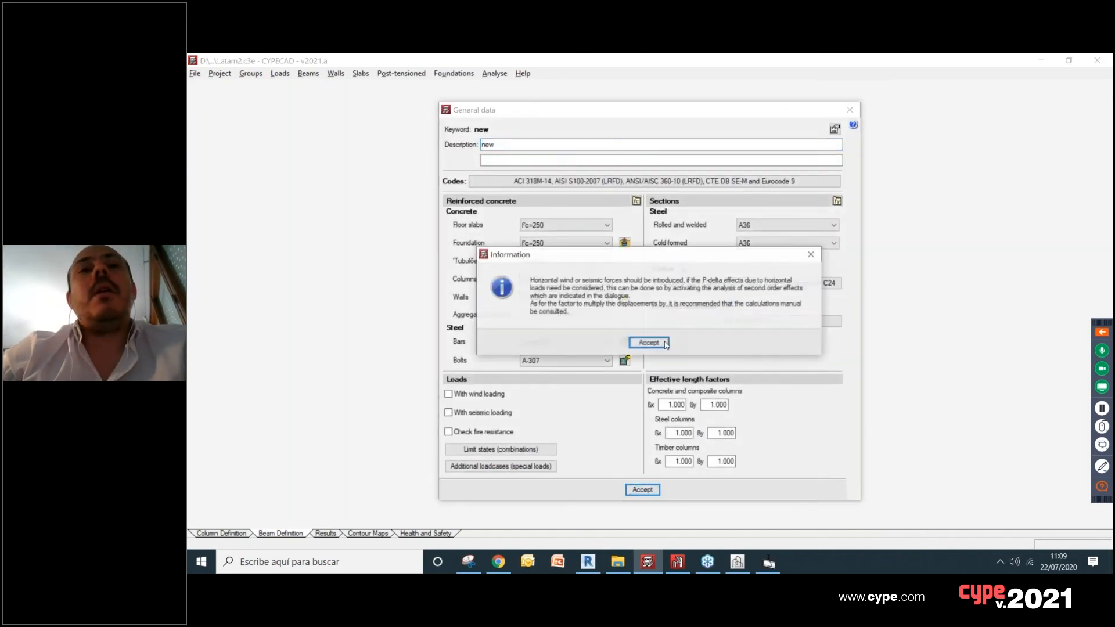
{"action": "left_click", "coordinate": [647, 341]}
{"action": "left_click", "coordinate": [642, 440]}
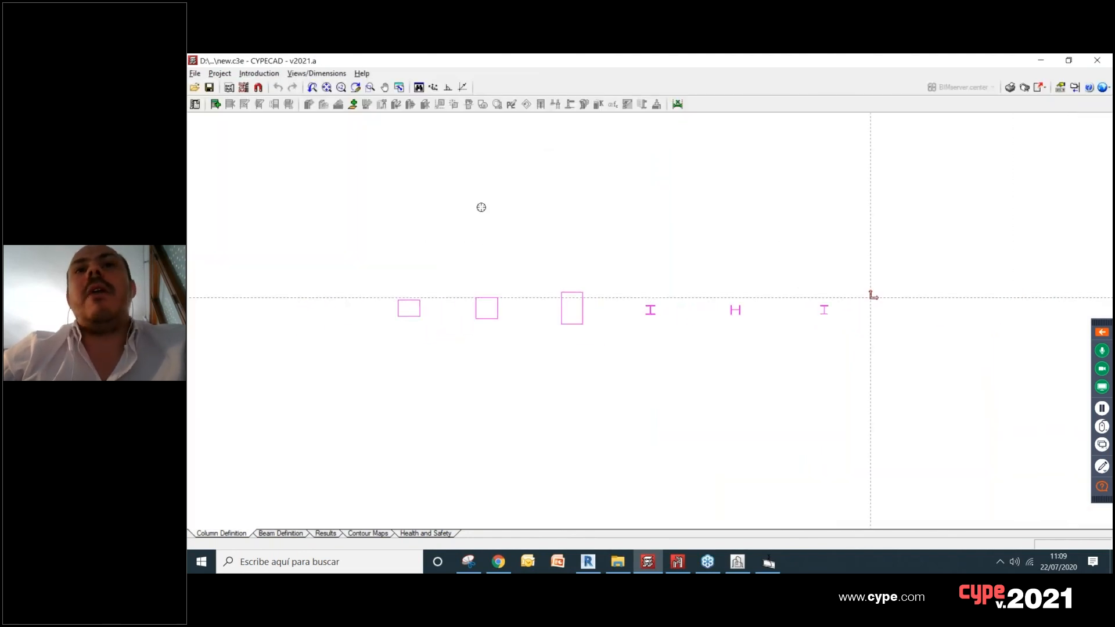
Step: Switch to beam definition and examine the imported columns in 3D, including the BIM model
{"action": "left_click", "coordinate": [281, 533]}
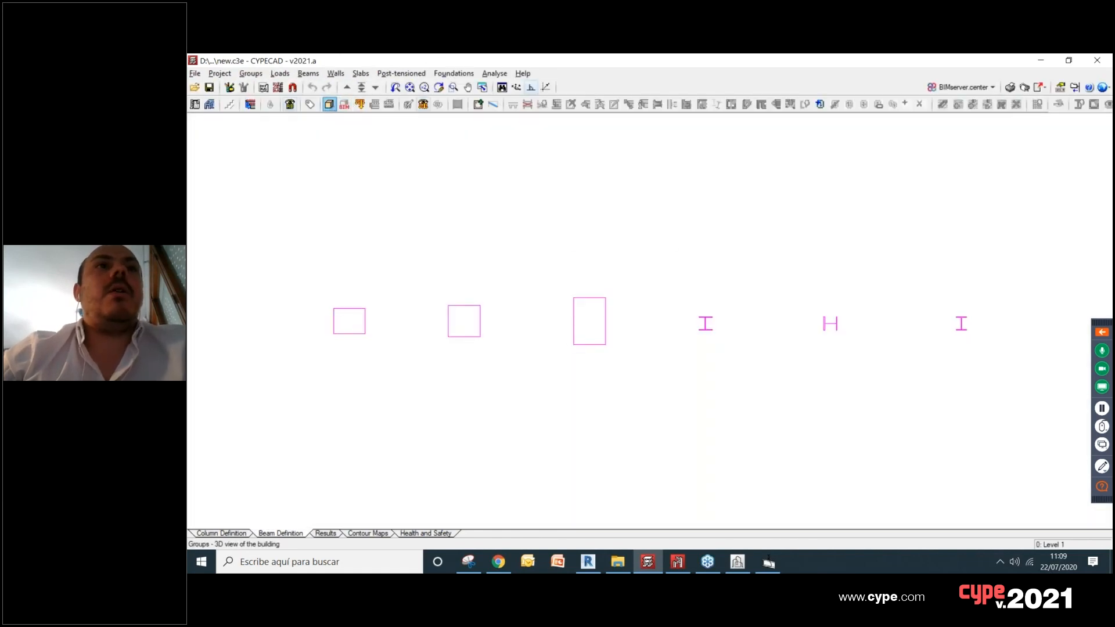
{"action": "left_click", "coordinate": [329, 104]}
{"action": "left_click", "coordinate": [650, 336]}
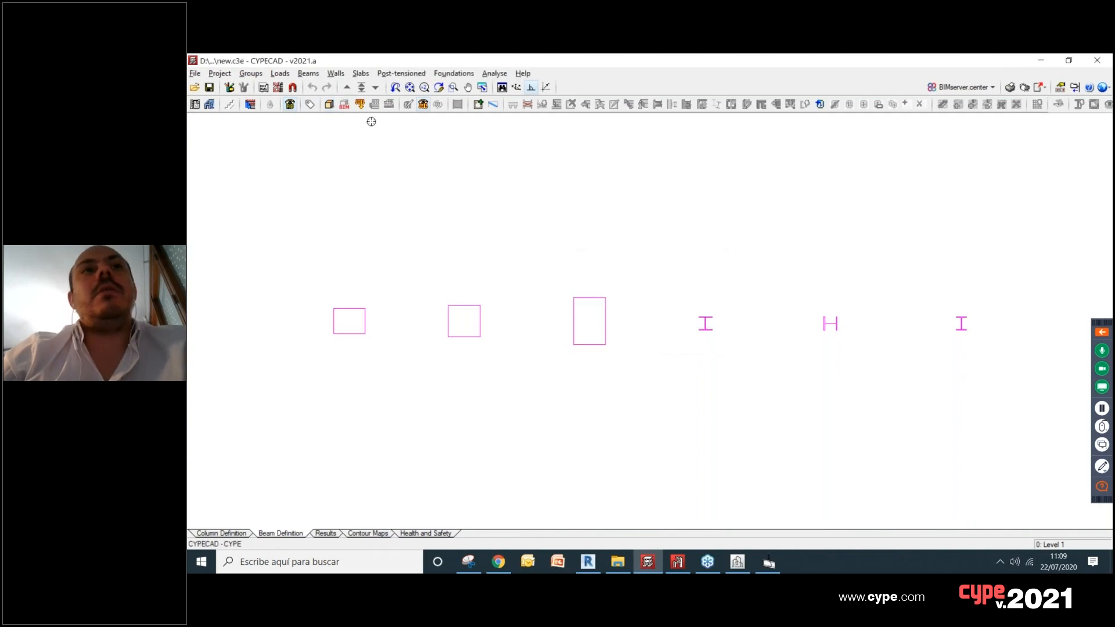
{"action": "left_click", "coordinate": [344, 104]}
{"action": "left_click_drag", "start_coordinate": [632, 388], "coordinate": [776, 378]}
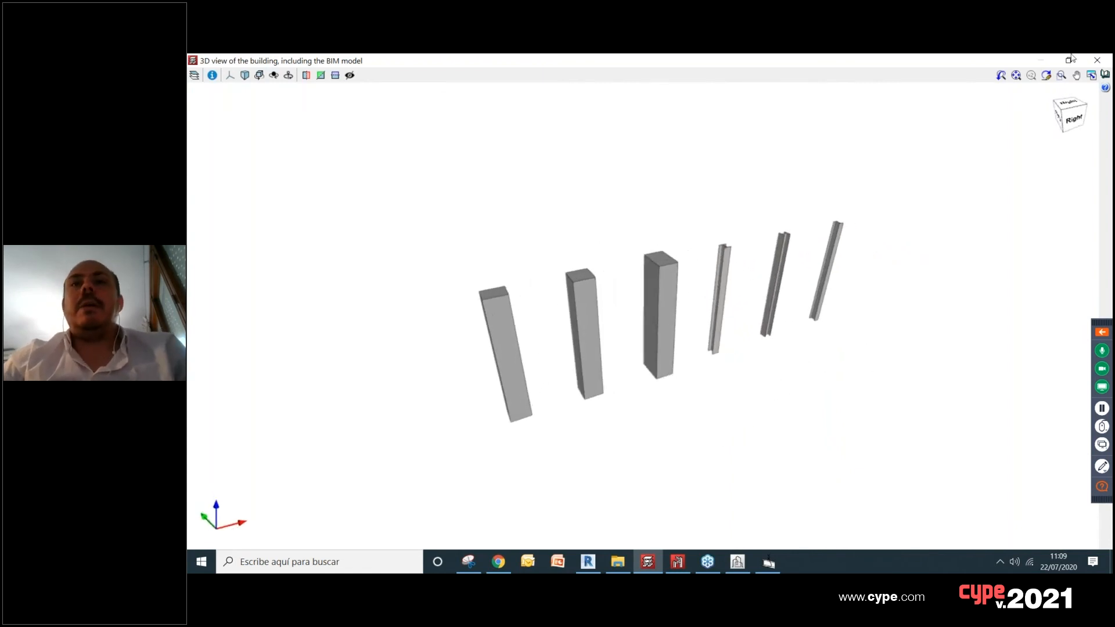
{"action": "left_click", "coordinate": [1097, 59]}
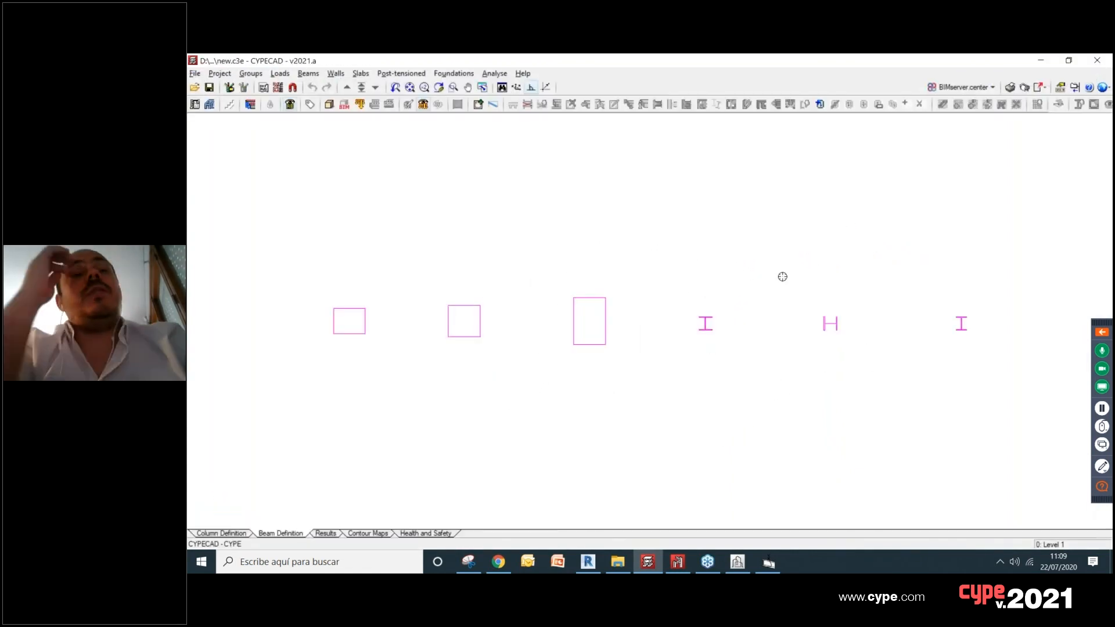
{"action": "scroll", "coordinate": [825, 250], "scroll_direction": "down", "scroll_amount": 1}
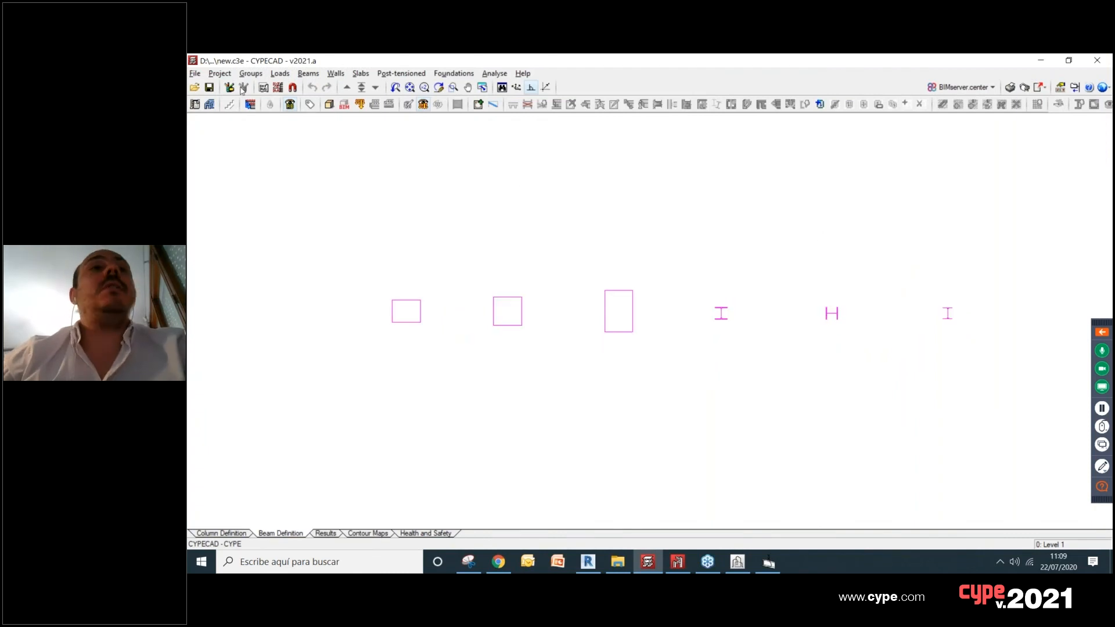
{"action": "left_click", "coordinate": [195, 73]}
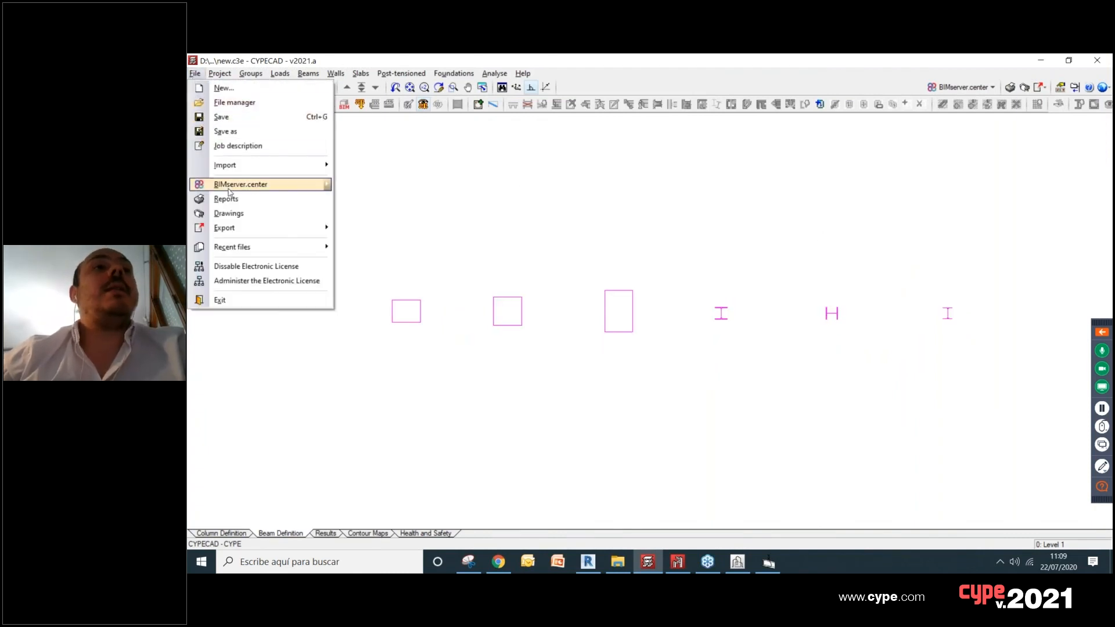
{"action": "mouse_move", "coordinate": [230, 192]}
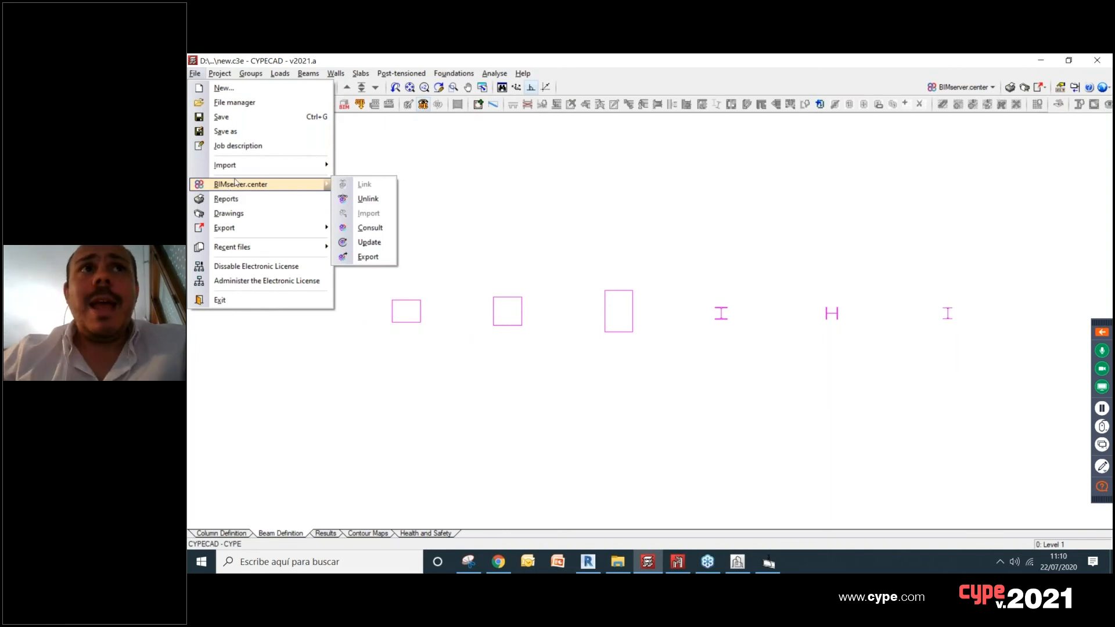
{"action": "left_click", "coordinate": [235, 103]}
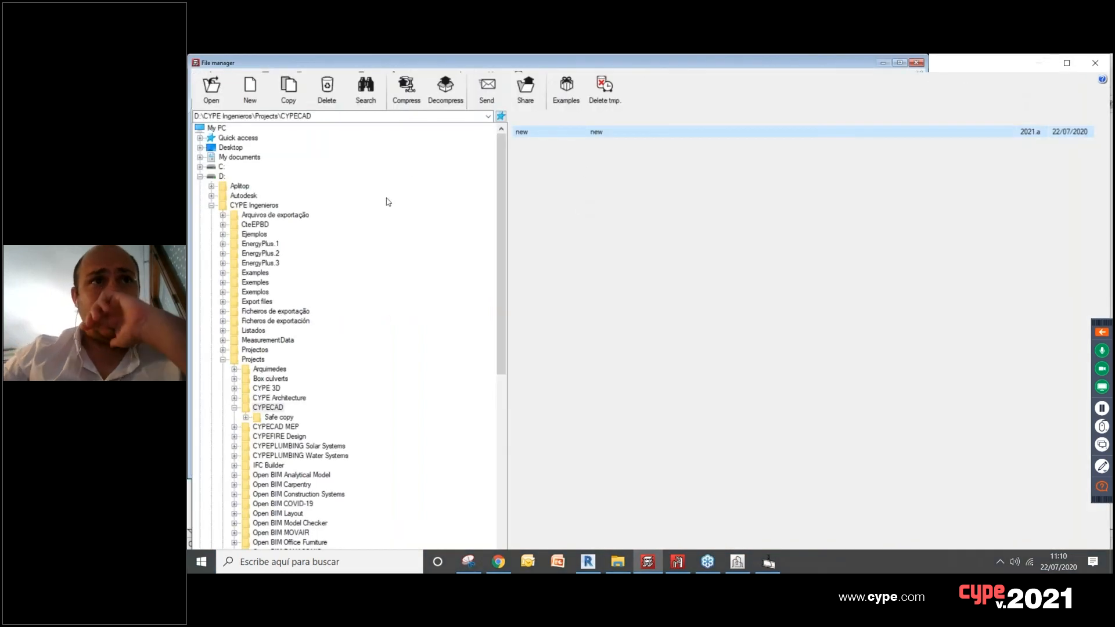
{"action": "left_click", "coordinate": [1097, 63]}
{"action": "left_click", "coordinate": [401, 74]}
{"action": "left_click", "coordinate": [400, 71]}
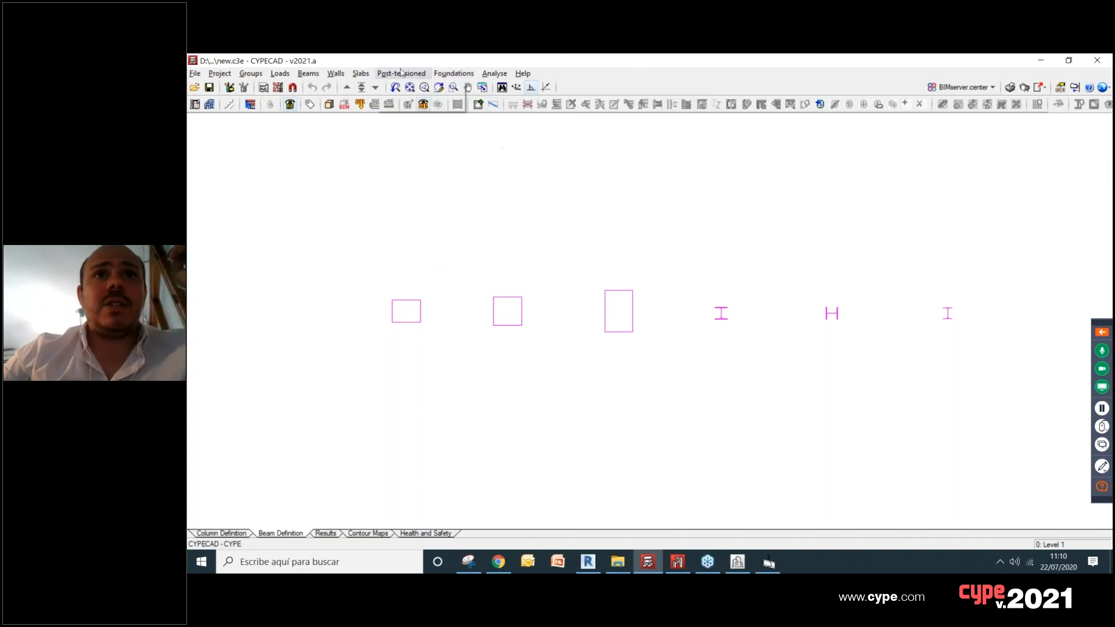
Step: Open the recent job NOVEDADES 2021 INTERACCION and close its analysis error report
{"action": "left_click", "coordinate": [400, 72]}
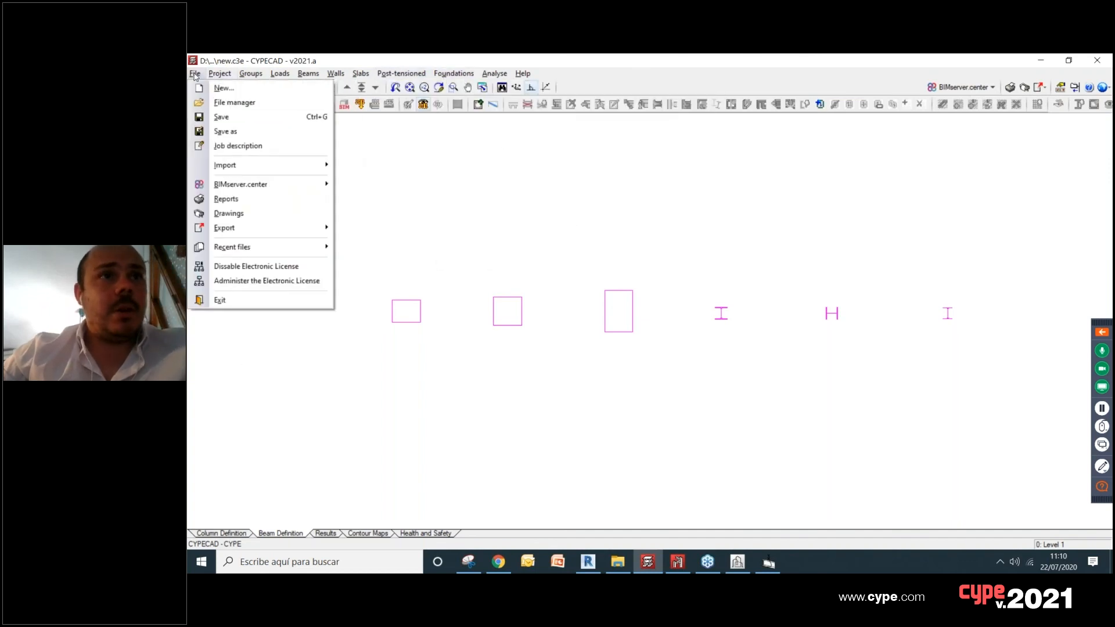
{"action": "mouse_move", "coordinate": [279, 247]}
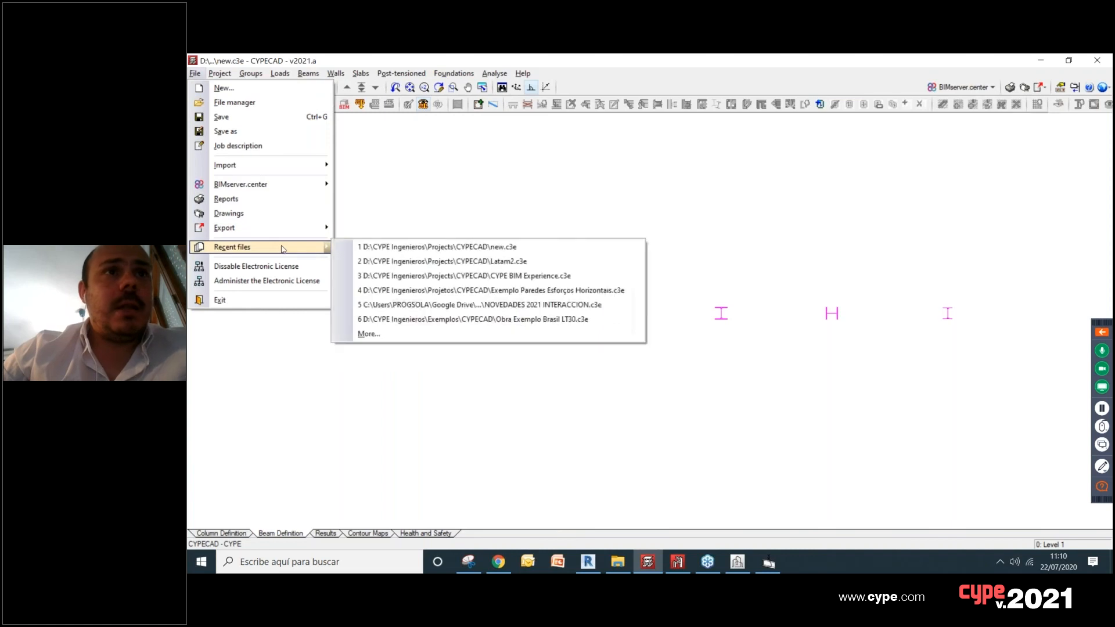
{"action": "left_click", "coordinate": [460, 310]}
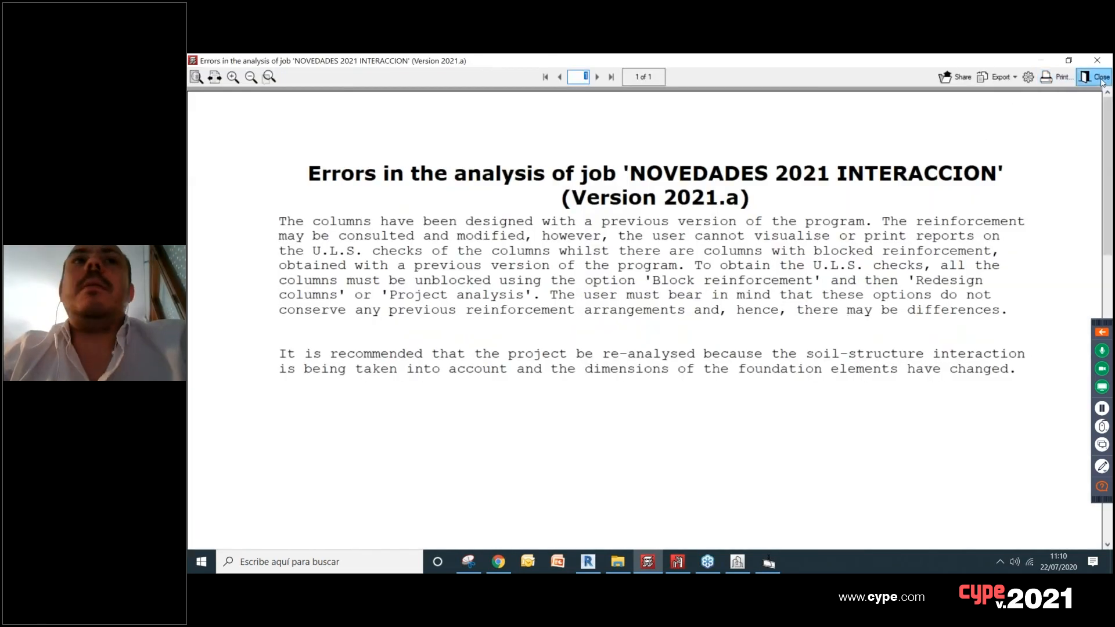
{"action": "left_click", "coordinate": [1101, 78]}
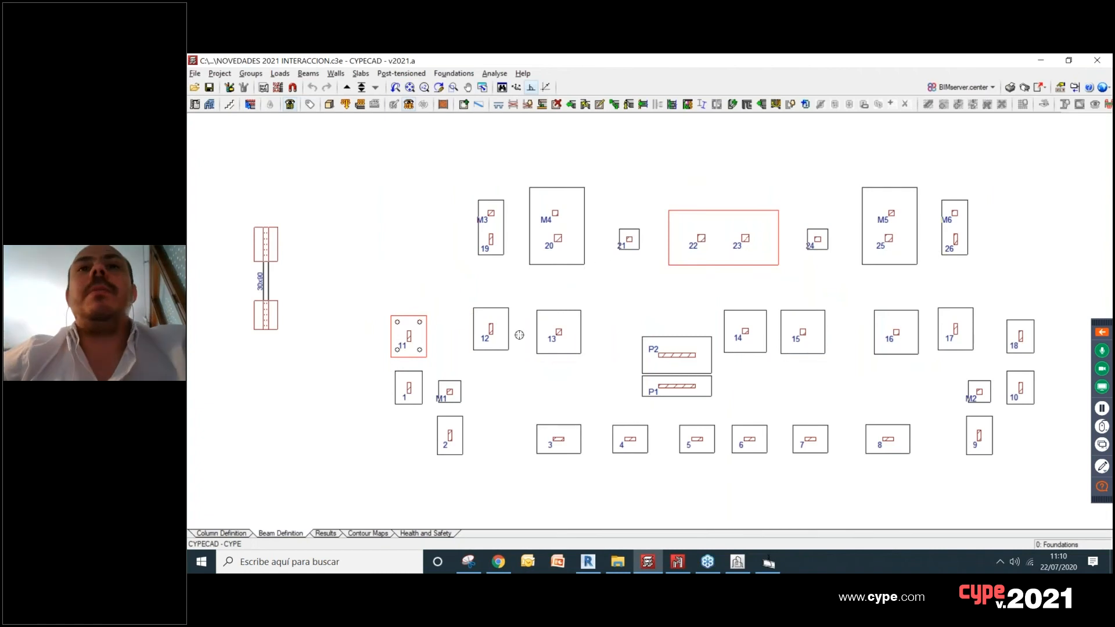
Step: Examine the building's frame, slabs and footings from several angles in the 3D view, closing the view when done
{"action": "left_click", "coordinate": [329, 104]}
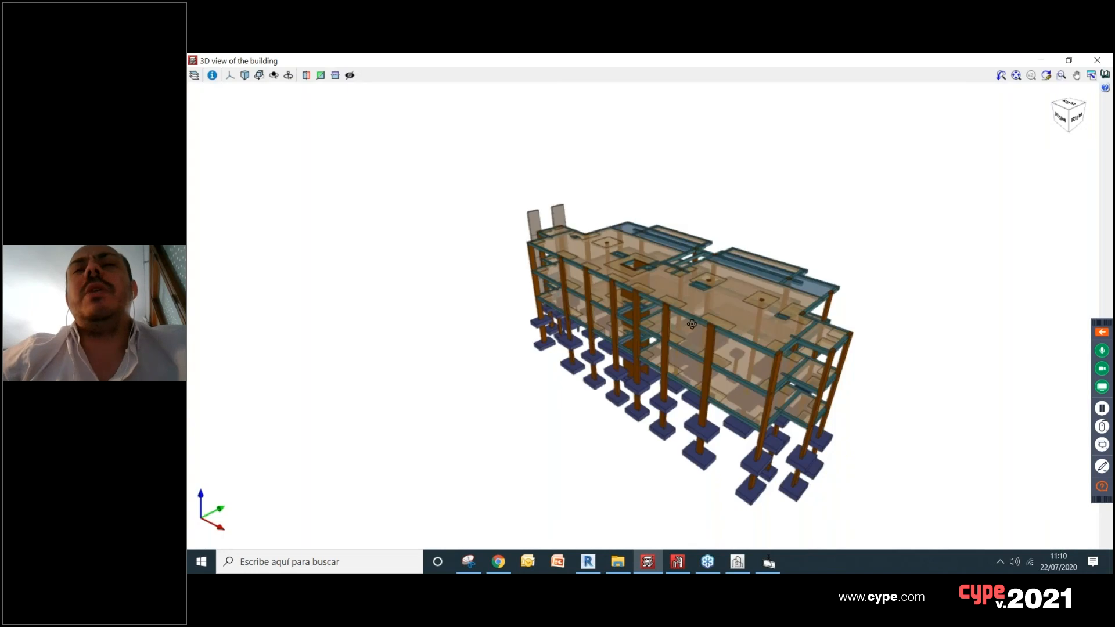
{"action": "left_click_drag", "start_coordinate": [652, 340], "coordinate": [872, 302]}
{"action": "scroll", "coordinate": [730, 307], "scroll_direction": "up", "scroll_amount": 3}
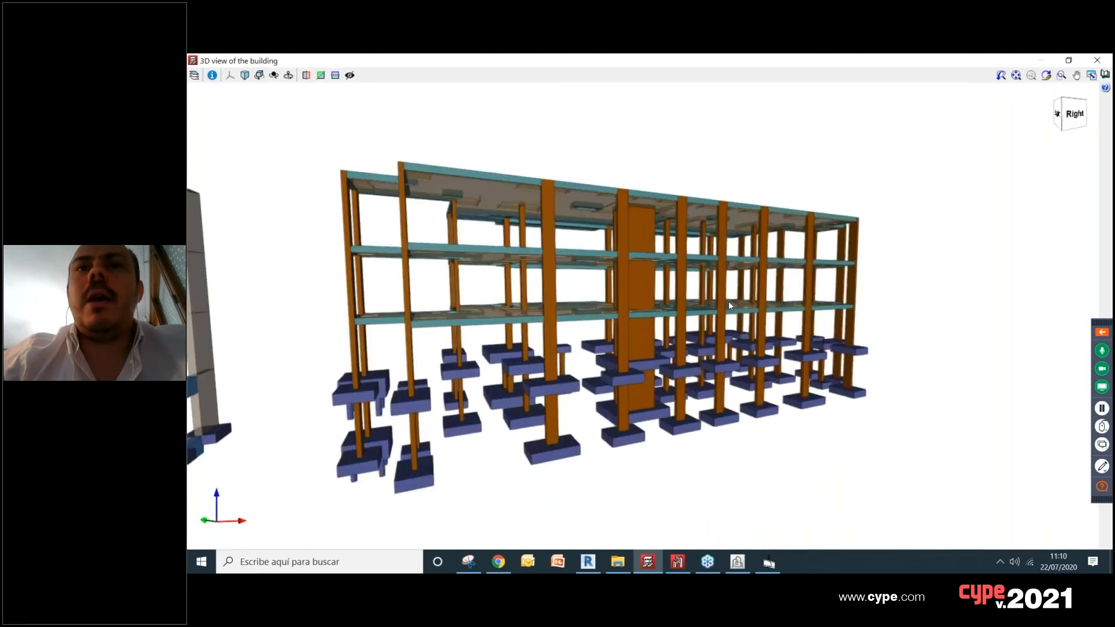
{"action": "scroll", "coordinate": [730, 306], "scroll_direction": "up", "scroll_amount": 2}
{"action": "scroll", "coordinate": [730, 306], "scroll_direction": "down", "scroll_amount": 2}
{"action": "mouse_move", "coordinate": [730, 307]}
{"action": "left_mouse_down"}
{"action": "mouse_move", "coordinate": [651, 351]}
{"action": "mouse_move", "coordinate": [575, 350]}
{"action": "mouse_move", "coordinate": [646, 389]}
{"action": "mouse_move", "coordinate": [673, 356]}
{"action": "mouse_move", "coordinate": [718, 353]}
{"action": "mouse_move", "coordinate": [646, 366]}
{"action": "left_mouse_up"}
{"action": "scroll", "coordinate": [646, 390], "scroll_direction": "up", "scroll_amount": 2}
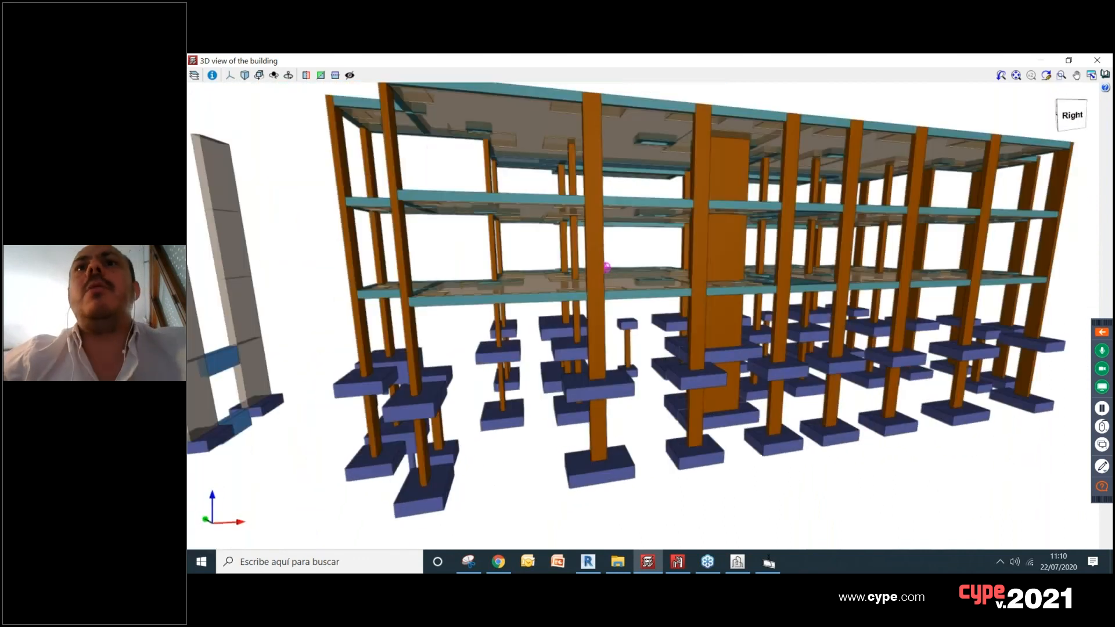
{"action": "left_click_drag", "start_coordinate": [691, 291], "coordinate": [699, 328]}
{"action": "scroll", "coordinate": [699, 327], "scroll_direction": "down", "scroll_amount": 2}
{"action": "scroll", "coordinate": [793, 308], "scroll_direction": "up", "scroll_amount": 4}
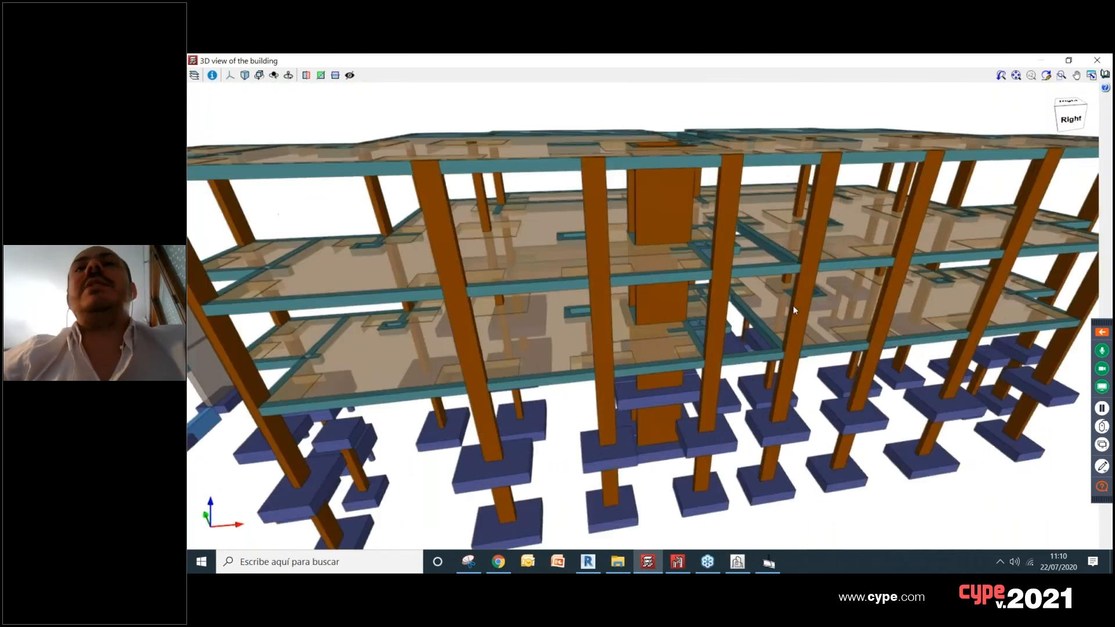
{"action": "scroll", "coordinate": [794, 306], "scroll_direction": "down", "scroll_amount": 1}
{"action": "left_click_drag", "start_coordinate": [794, 306], "coordinate": [815, 299]}
{"action": "middle_click_drag", "start_coordinate": [815, 299], "coordinate": [820, 328]}
{"action": "scroll", "coordinate": [785, 305], "scroll_direction": "down", "scroll_amount": 1}
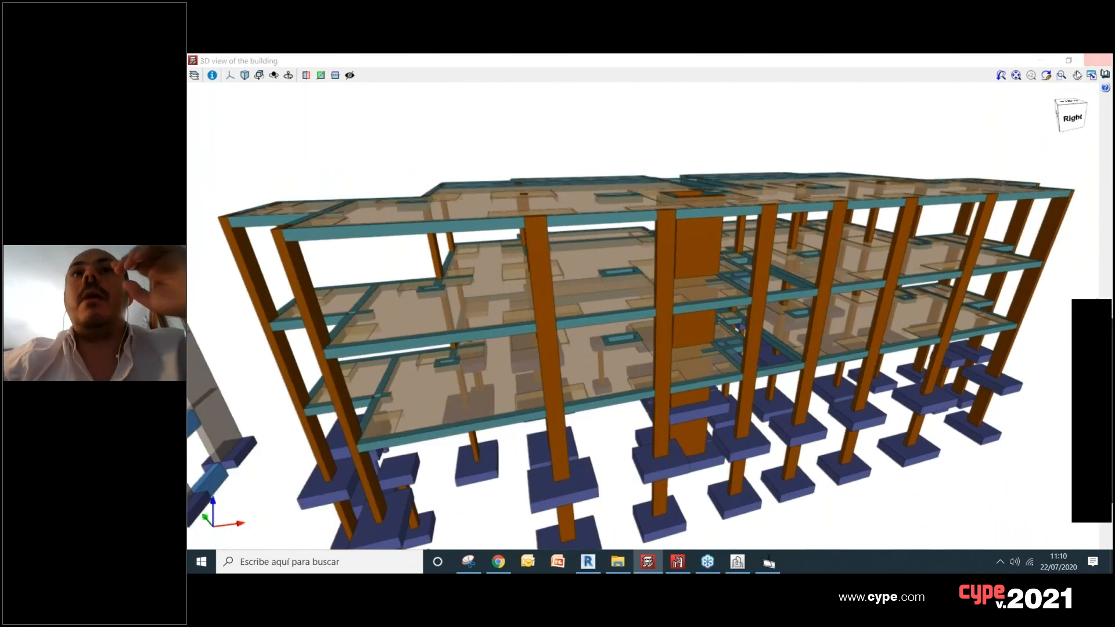
{"action": "left_click", "coordinate": [1095, 60]}
Step: Check the type selection for a new single-column foundation element and close the definition without placing anything
{"action": "left_click", "coordinate": [466, 73]}
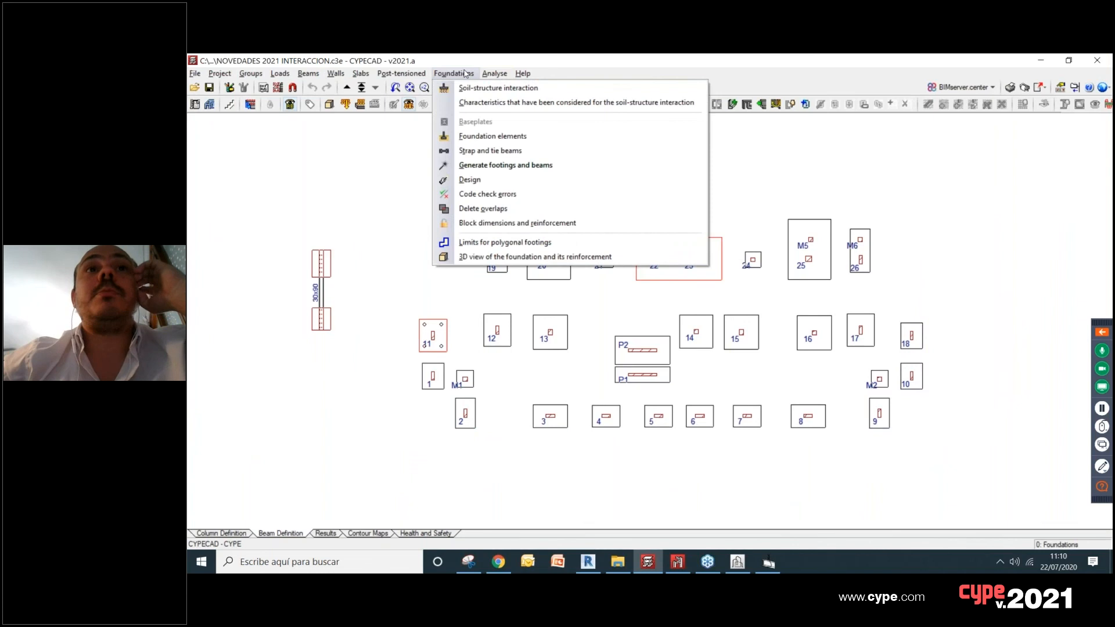
{"action": "left_click", "coordinate": [497, 136]}
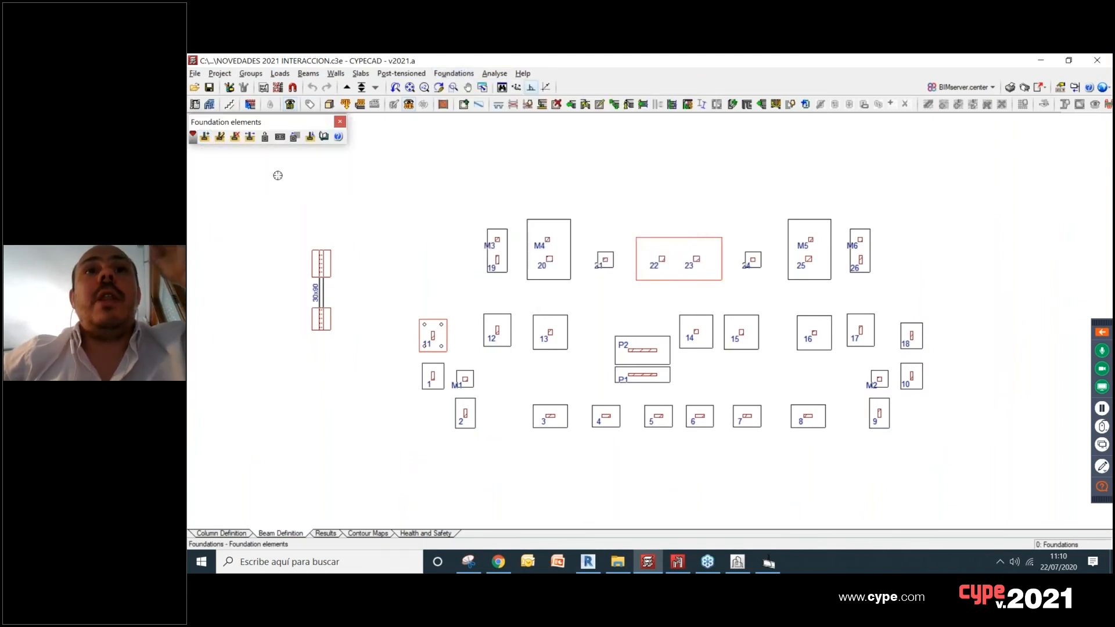
{"action": "left_click", "coordinate": [206, 137]}
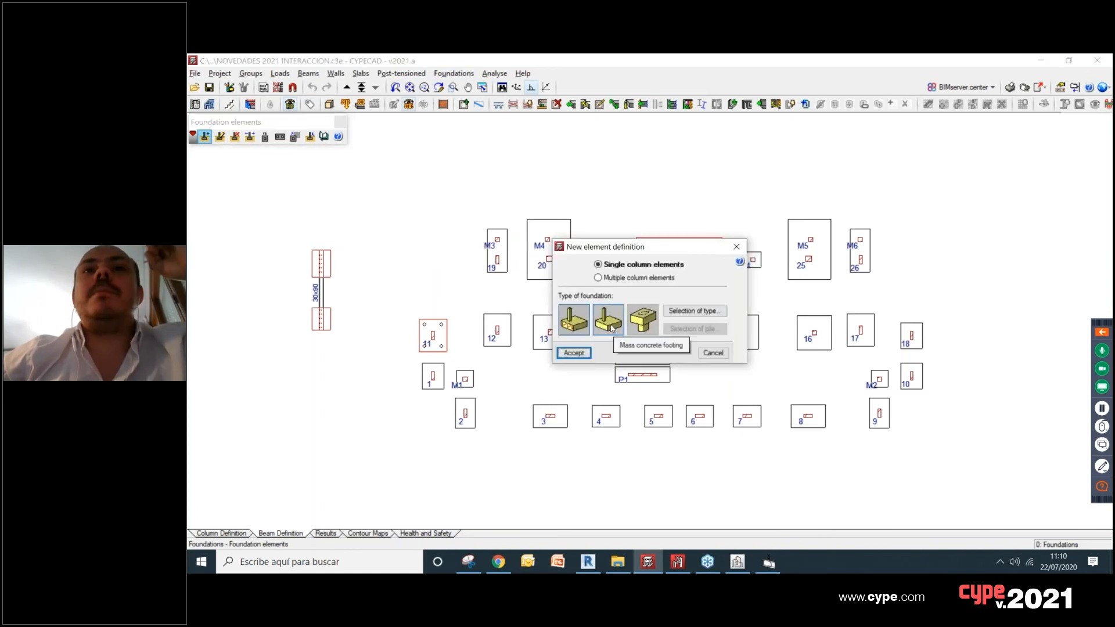
{"action": "left_click", "coordinate": [700, 316]}
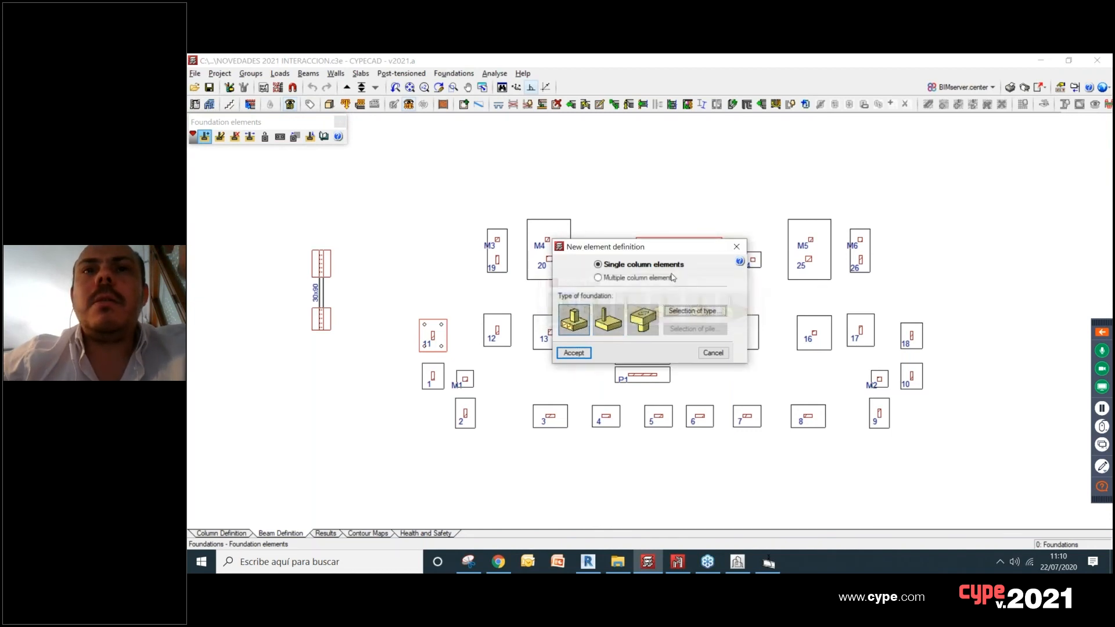
{"action": "left_click", "coordinate": [737, 247]}
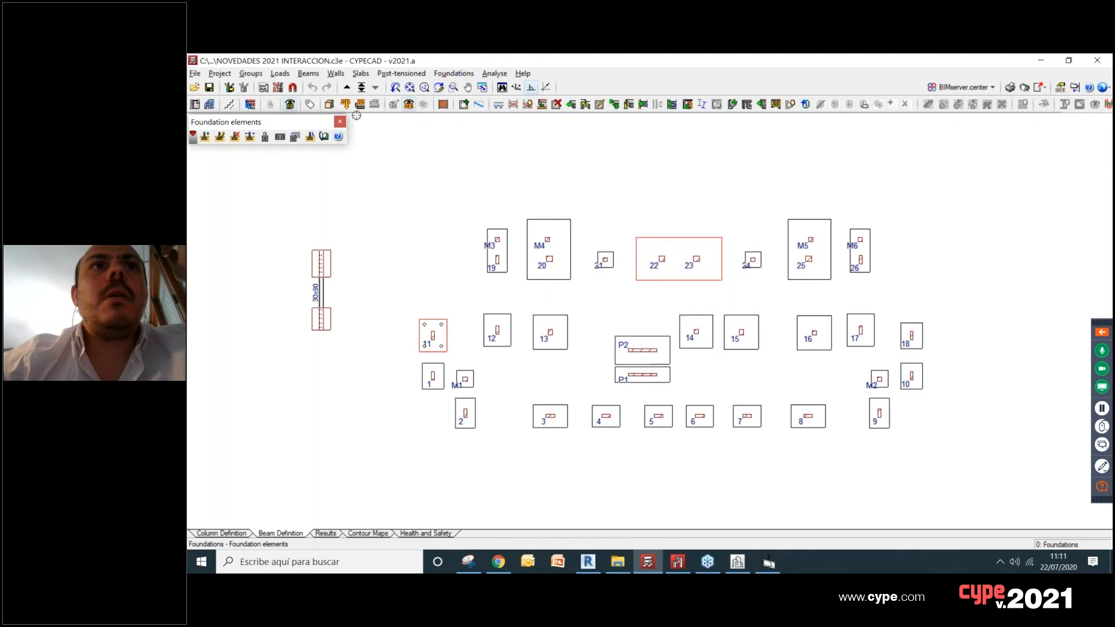
{"action": "scroll", "coordinate": [600, 184], "scroll_direction": "down", "scroll_amount": 3}
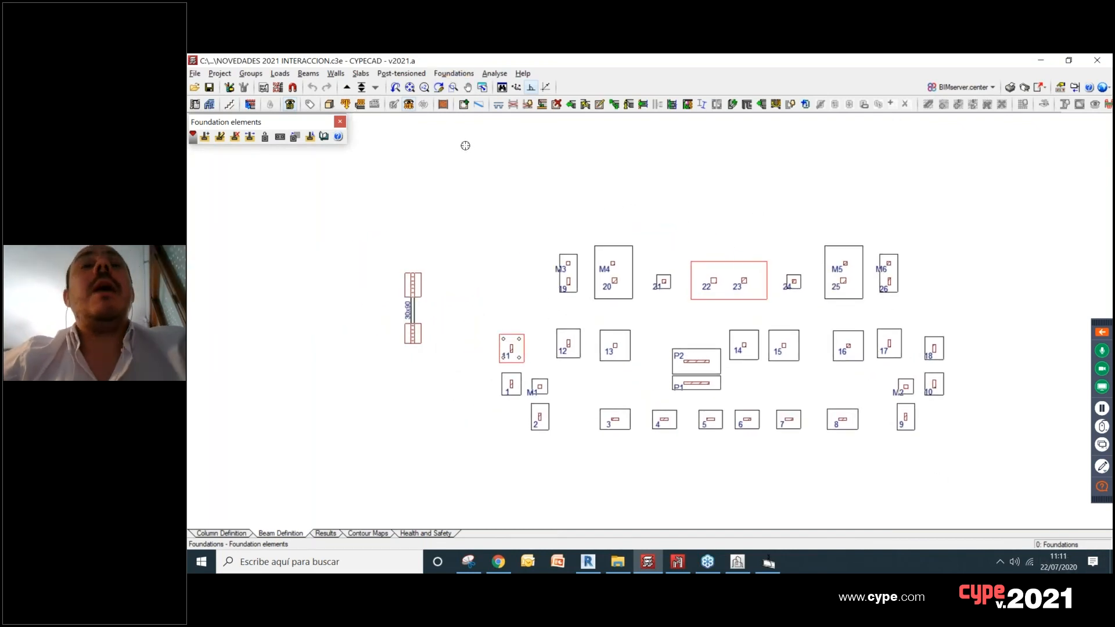
Step: Assign soil-structure interaction to the footing at columns M3 and 19, with a 100000 kN/m³ subgrade modulus and 1000000 kN/m pile stiffness
{"action": "left_click_drag", "start_coordinate": [309, 125], "coordinate": [325, 137]}
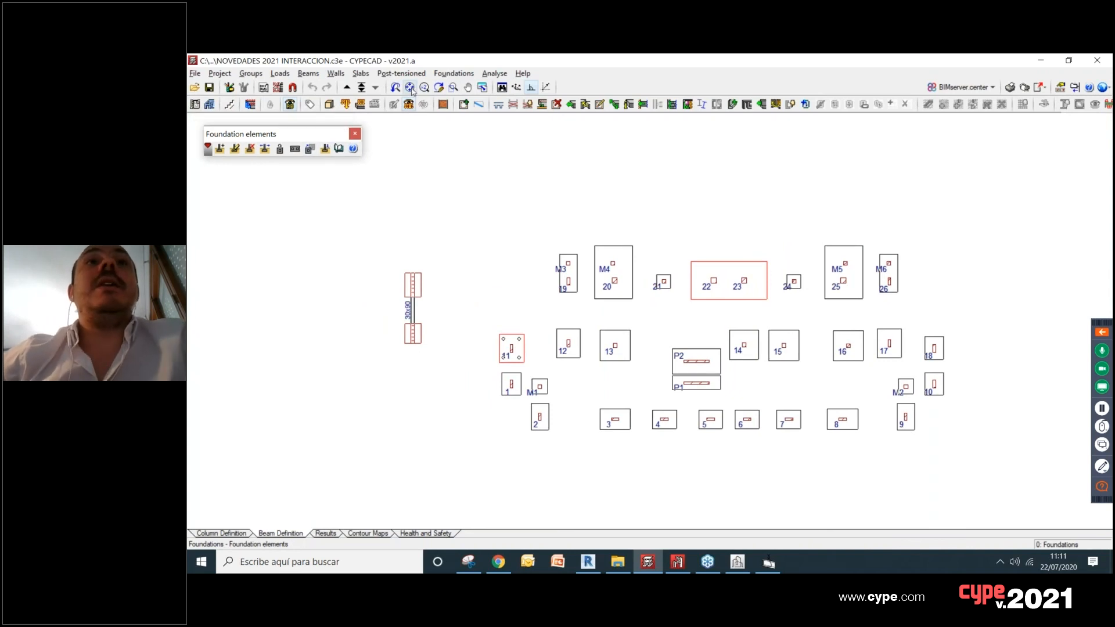
{"action": "left_click", "coordinate": [451, 75]}
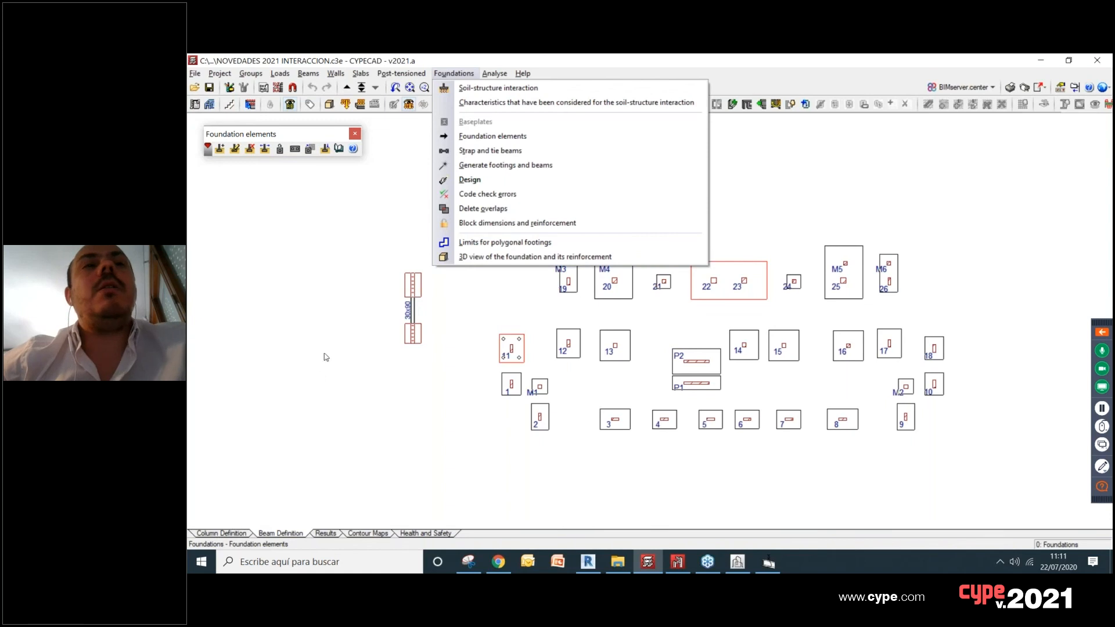
{"action": "left_click", "coordinate": [570, 91]}
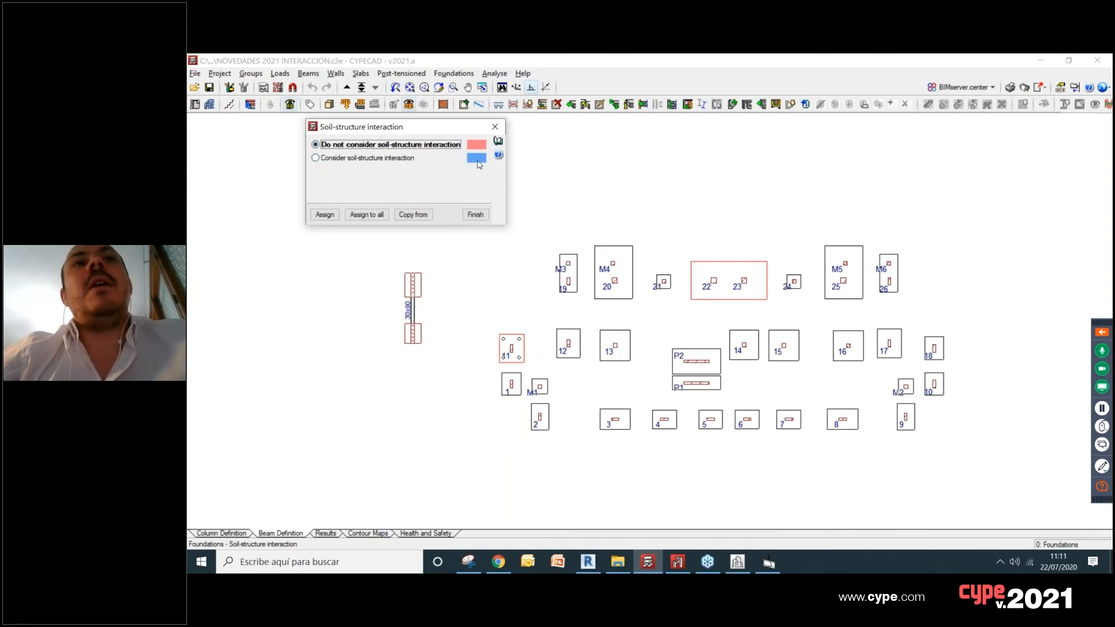
{"action": "left_click", "coordinate": [385, 157]}
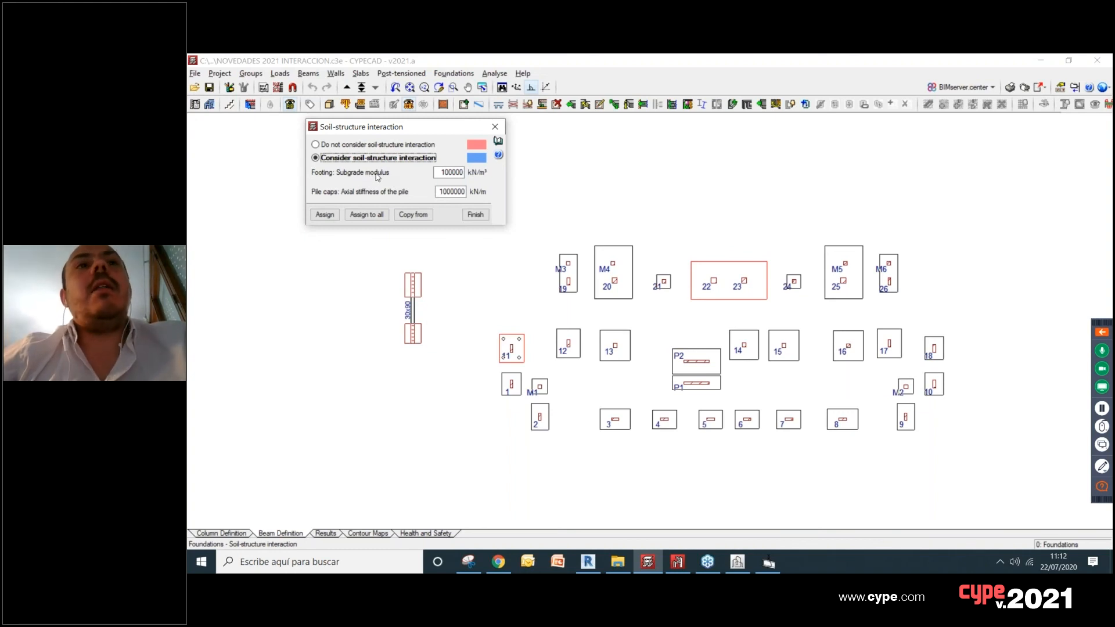
{"action": "mouse_move", "coordinate": [324, 198]}
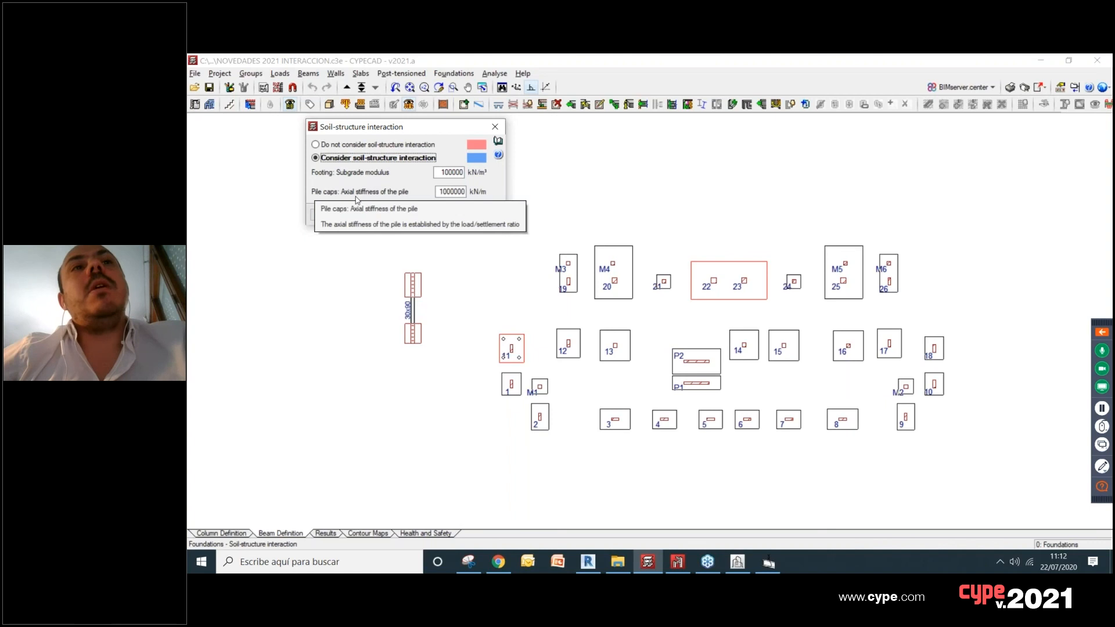
{"action": "mouse_move", "coordinate": [366, 195]}
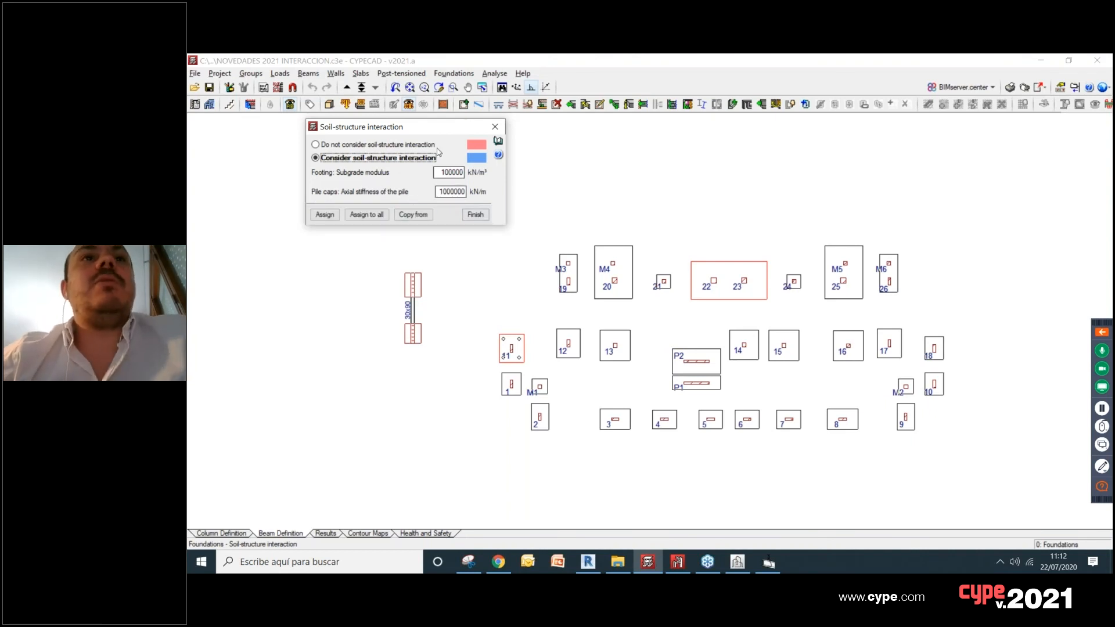
{"action": "left_click", "coordinate": [324, 215]}
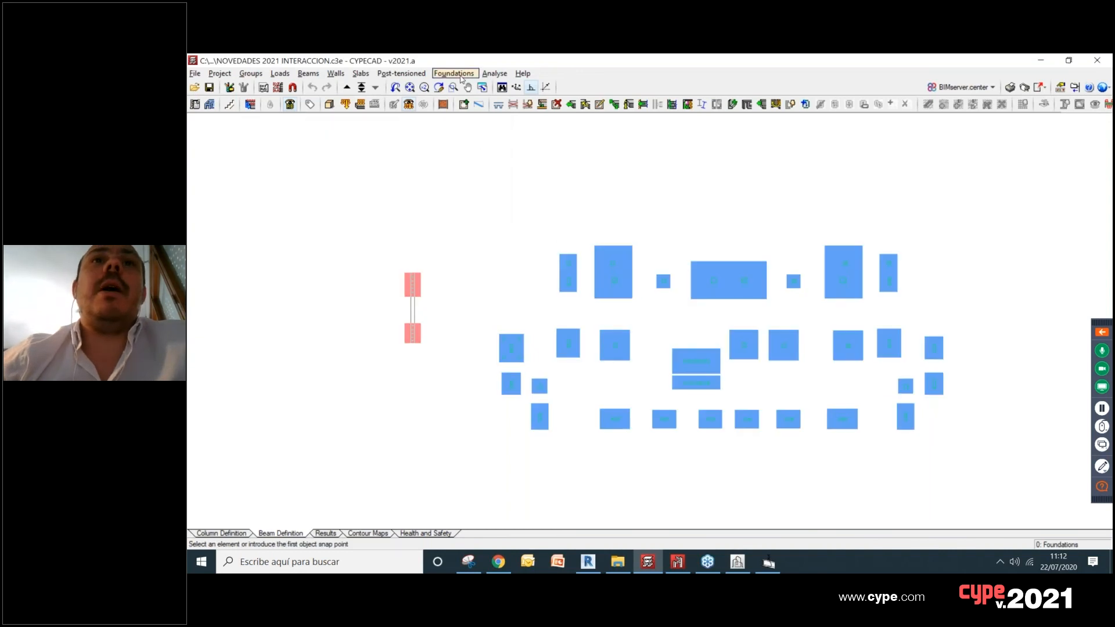
{"action": "left_click", "coordinate": [528, 214]}
{"action": "left_click", "coordinate": [578, 310]}
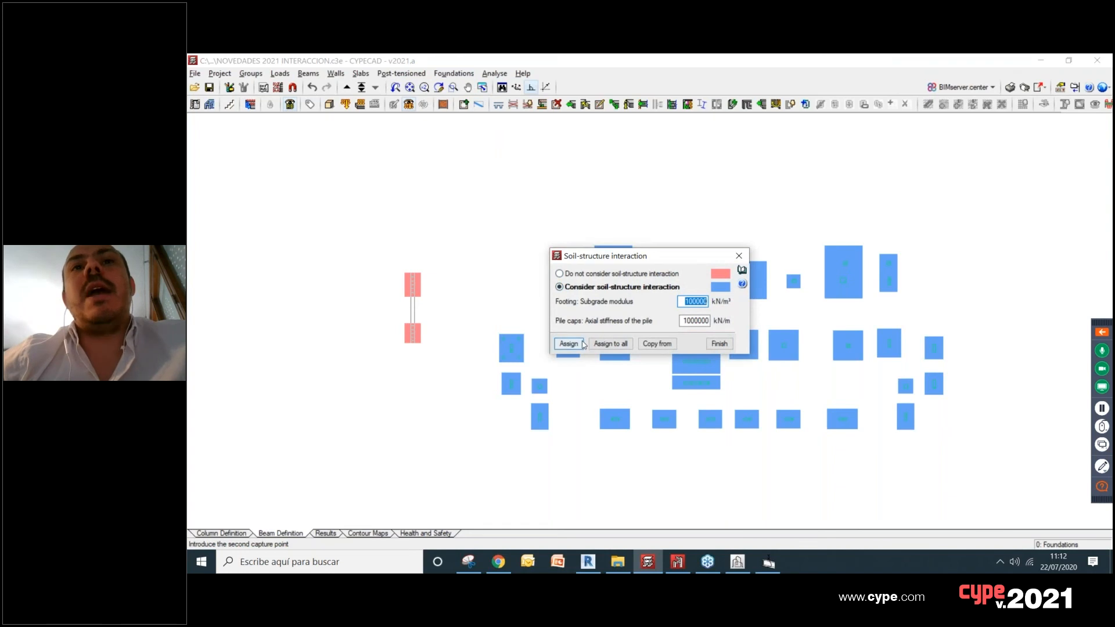
Step: Set all foundation elements to not consider soil-structure interaction and finish the assignment
{"action": "left_click", "coordinate": [582, 274]}
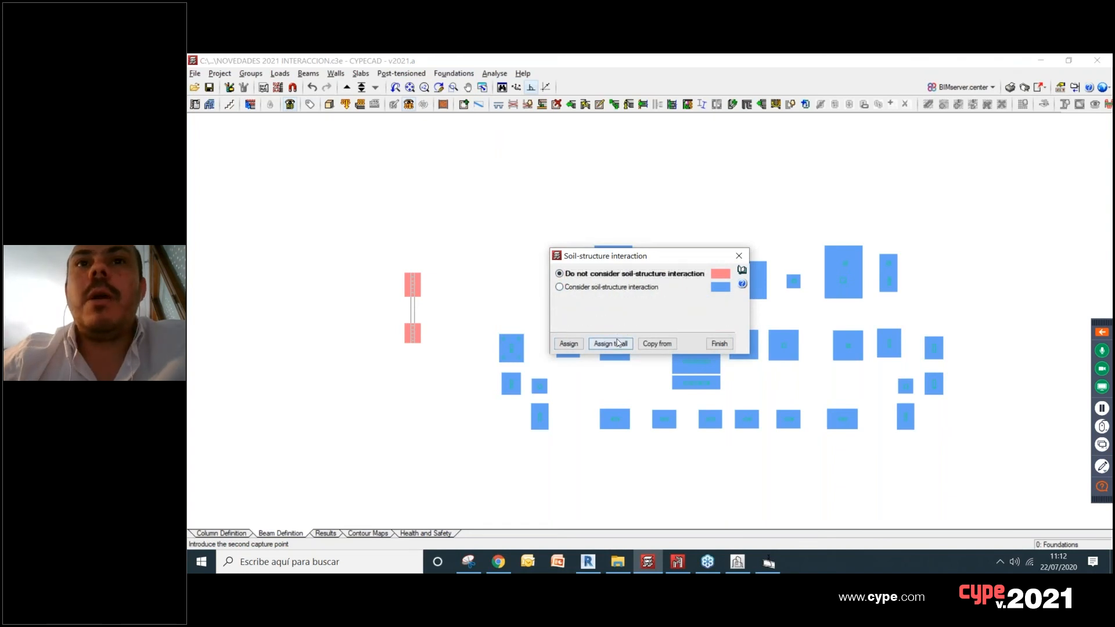
{"action": "left_click", "coordinate": [611, 343]}
{"action": "left_click", "coordinate": [719, 344]}
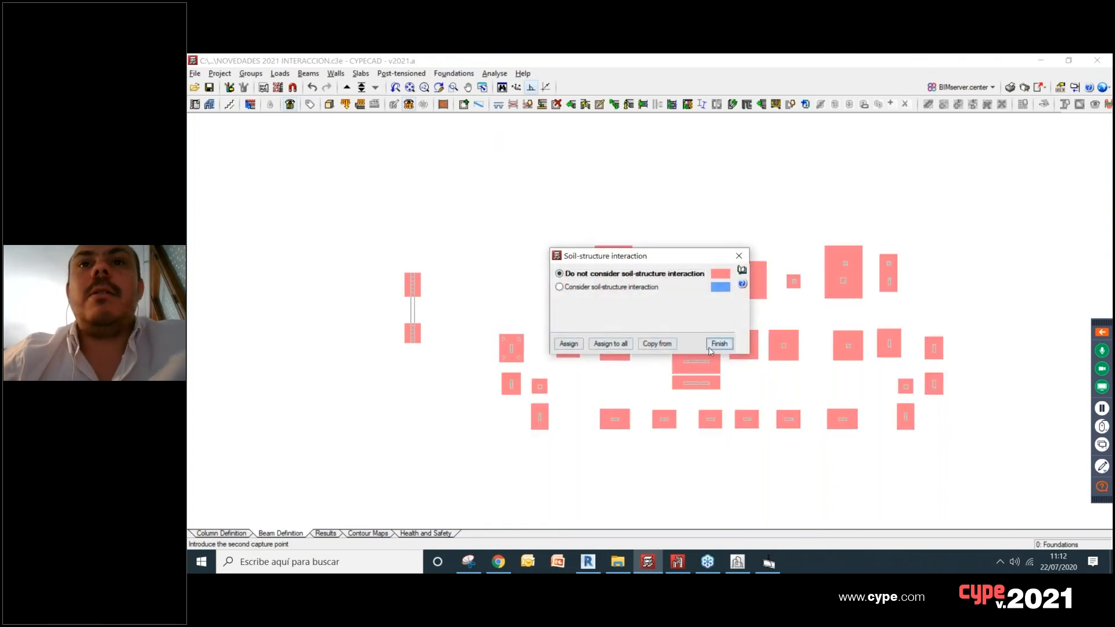
{"action": "left_click", "coordinate": [437, 77]}
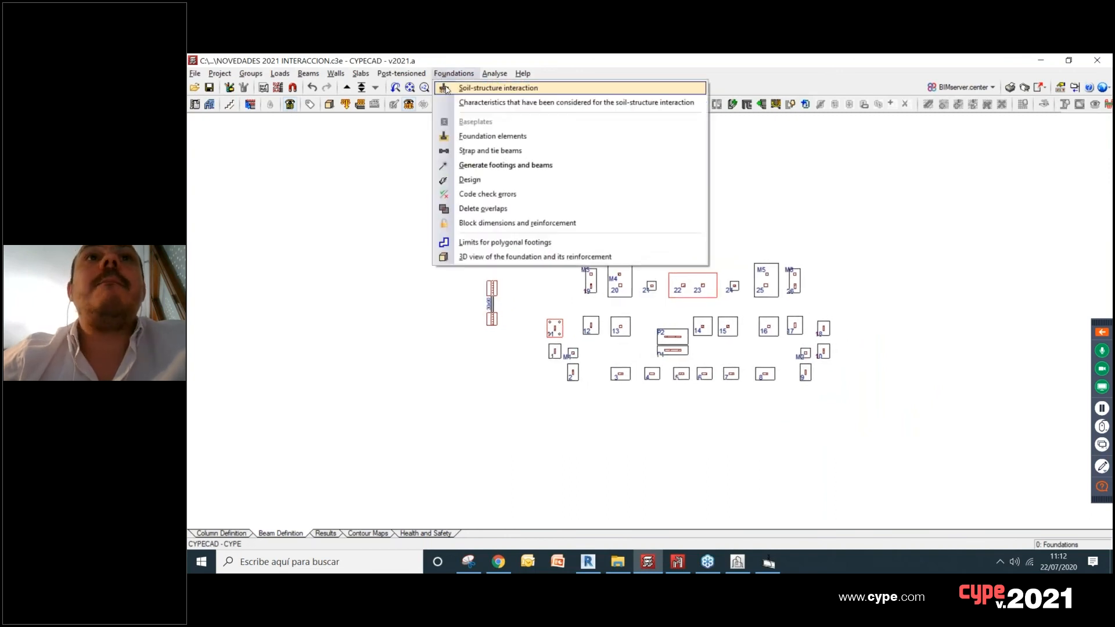
{"action": "left_click", "coordinate": [450, 87]}
{"action": "left_click_drag", "start_coordinate": [586, 256], "coordinate": [310, 185]}
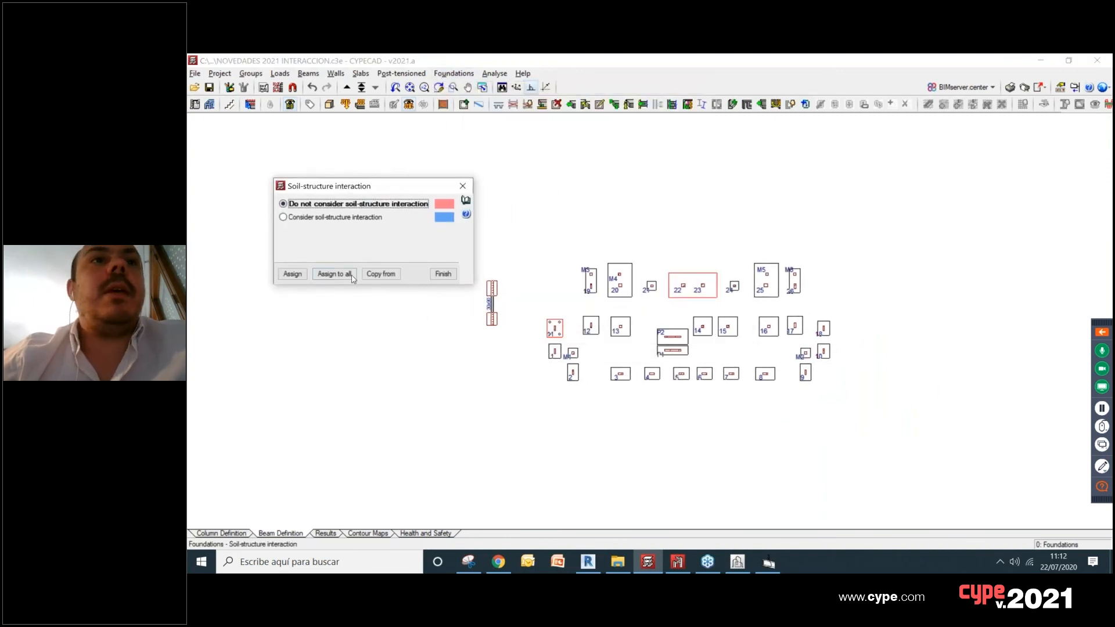
{"action": "left_click", "coordinate": [293, 274]}
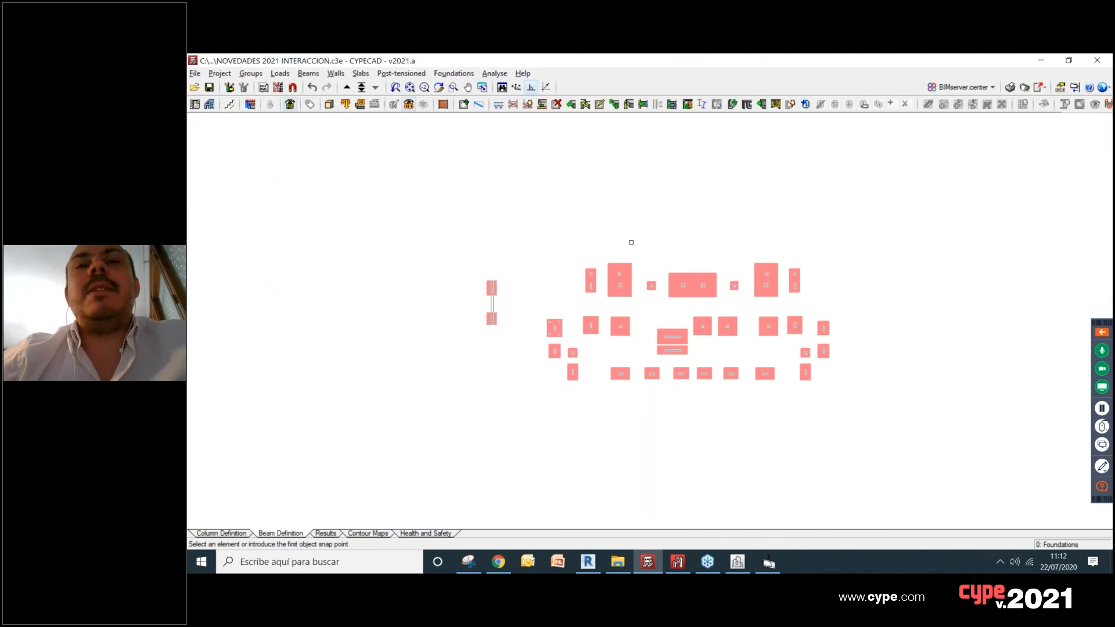
{"action": "scroll", "coordinate": [768, 292], "scroll_direction": "up", "scroll_amount": 2}
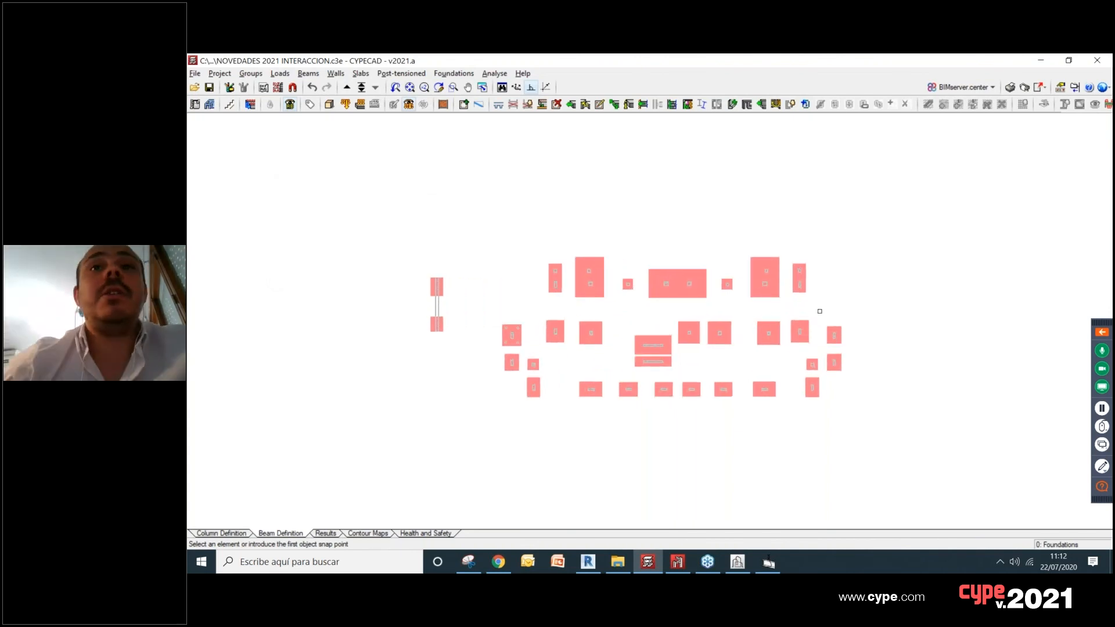
Step: Assign soil-structure interaction with a 100000 kN/m³ subgrade modulus and 1000000 kN/m pile stiffness to the footing at columns M3 and 19
{"action": "left_click", "coordinate": [439, 87]}
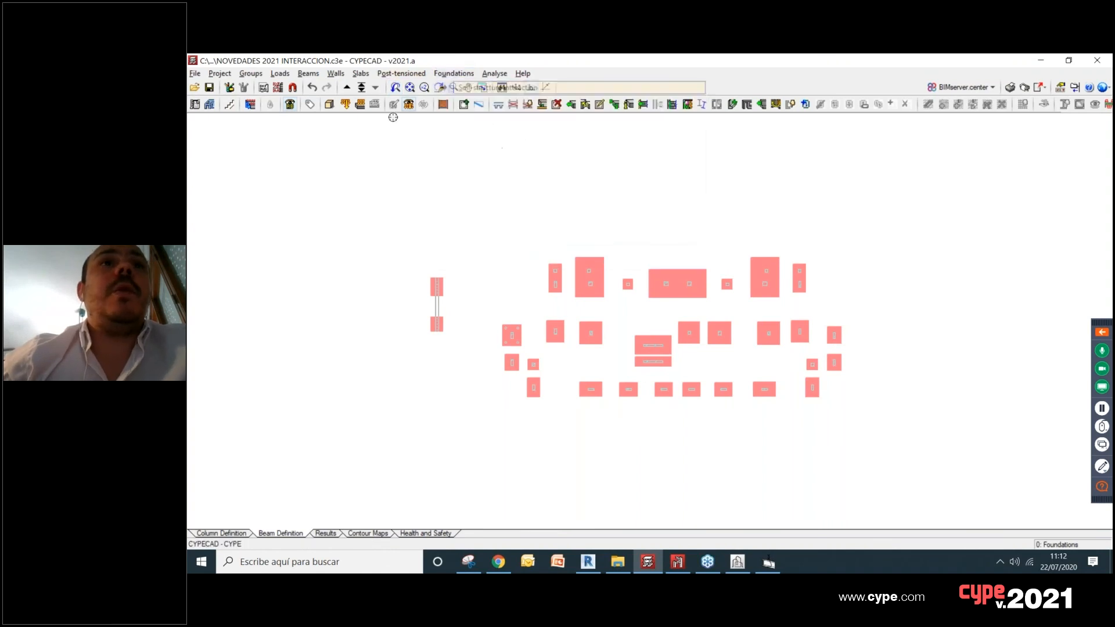
{"action": "left_click_drag", "start_coordinate": [637, 262], "coordinate": [345, 156]}
{"action": "left_click", "coordinate": [329, 182]}
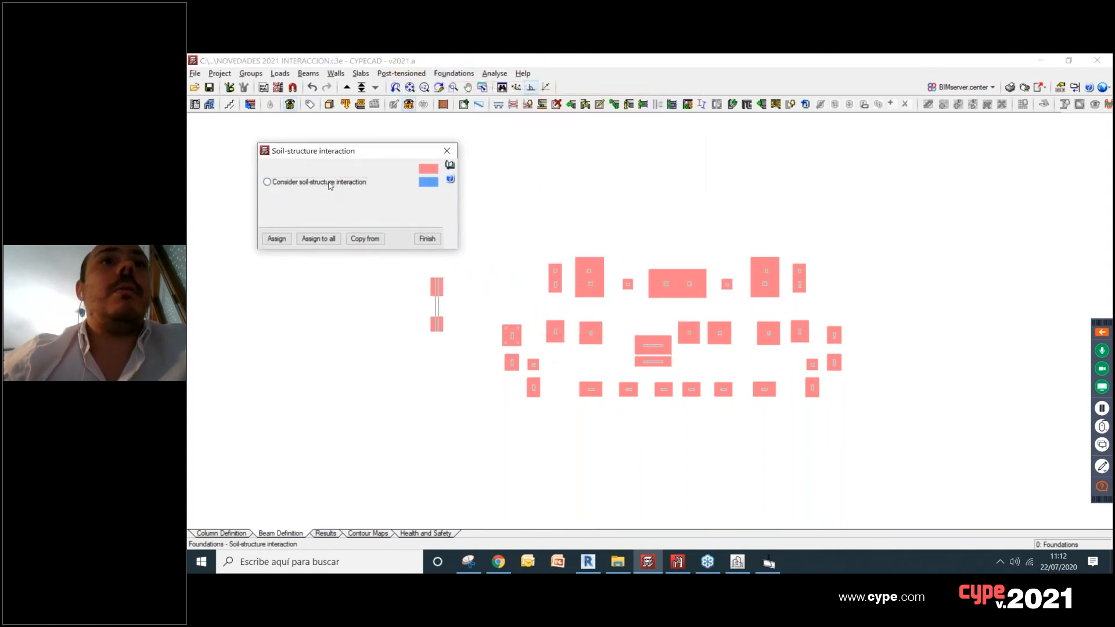
{"action": "left_click", "coordinate": [277, 239]}
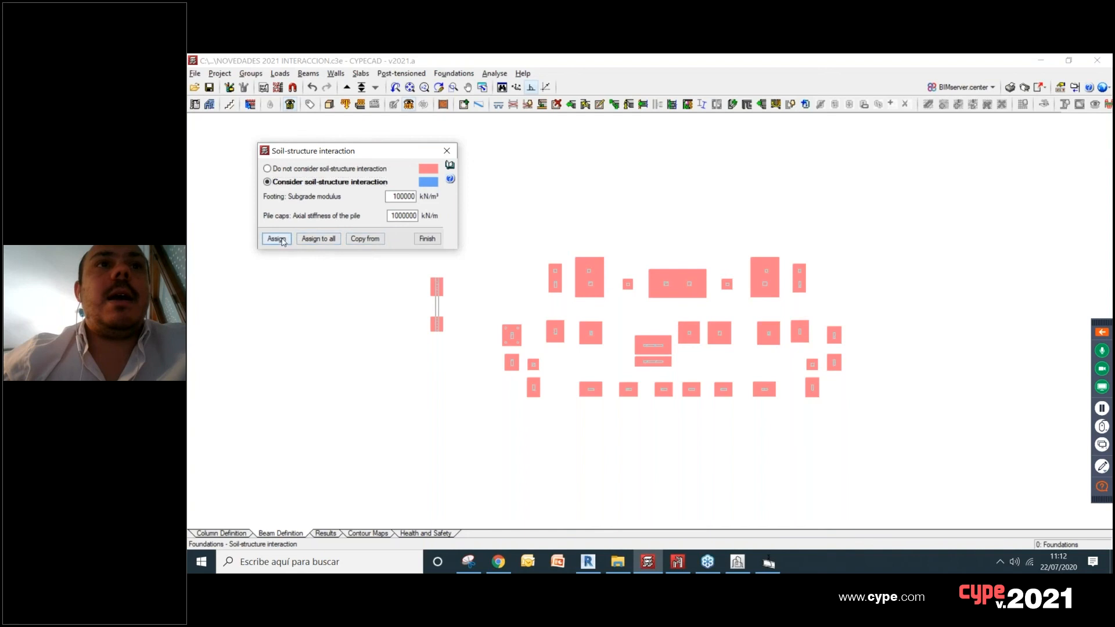
{"action": "left_click", "coordinate": [518, 240]}
{"action": "left_click", "coordinate": [565, 297]}
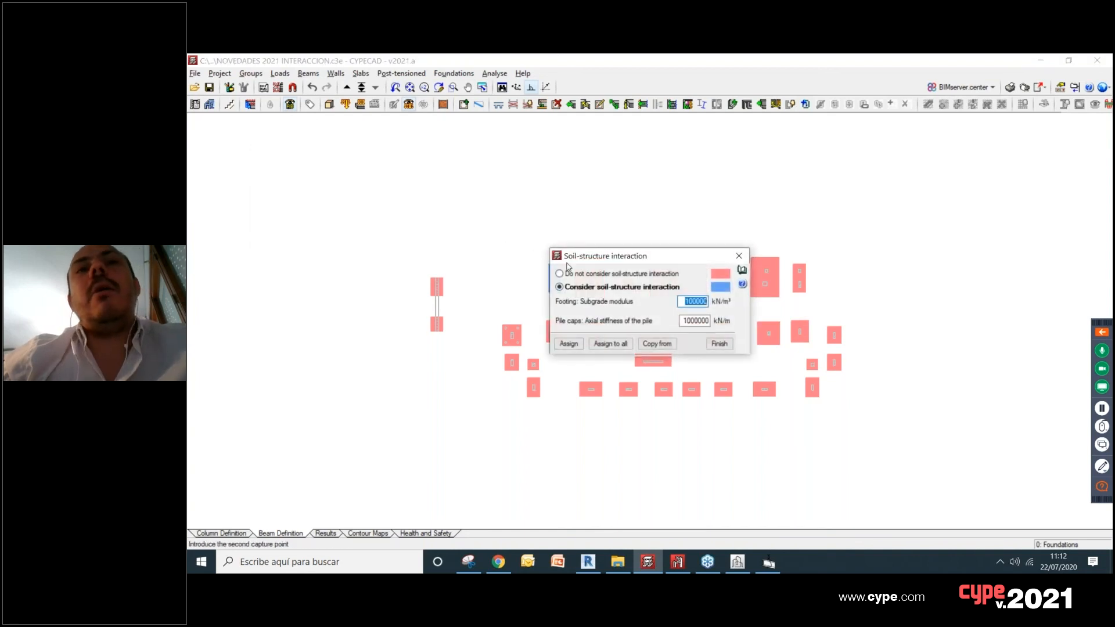
Step: Assign the same soil-structure interaction settings to the building's remaining footings and pile cap, leaving out the two separate wall footings
{"action": "left_click_drag", "start_coordinate": [321, 123], "coordinate": [314, 120]}
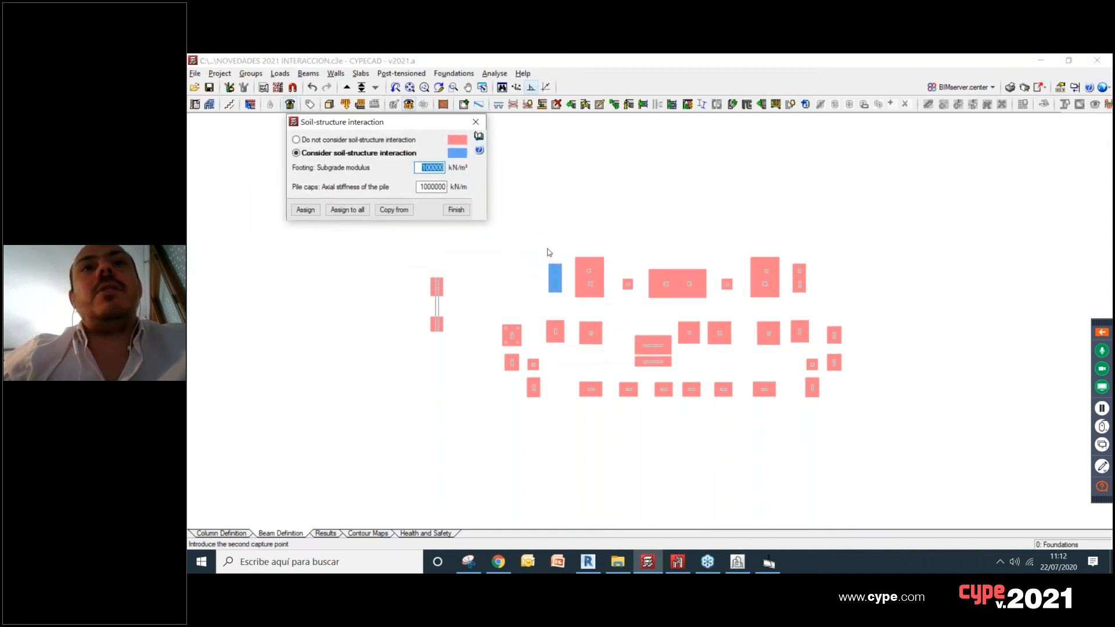
{"action": "left_click", "coordinate": [305, 209]}
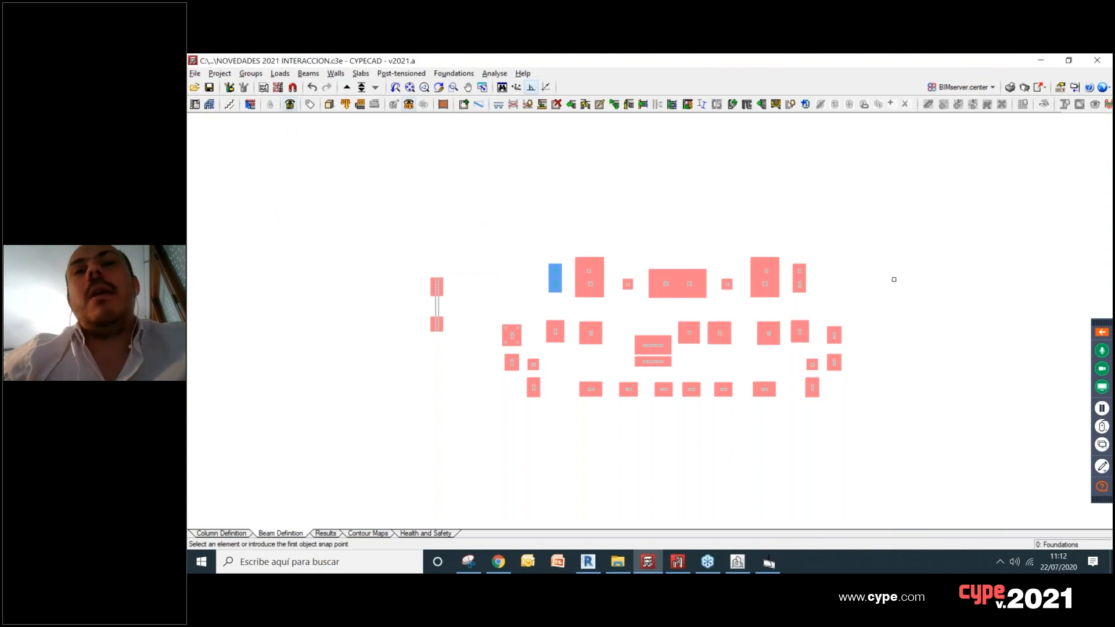
{"action": "left_click", "coordinate": [842, 230]}
{"action": "left_click", "coordinate": [788, 298]}
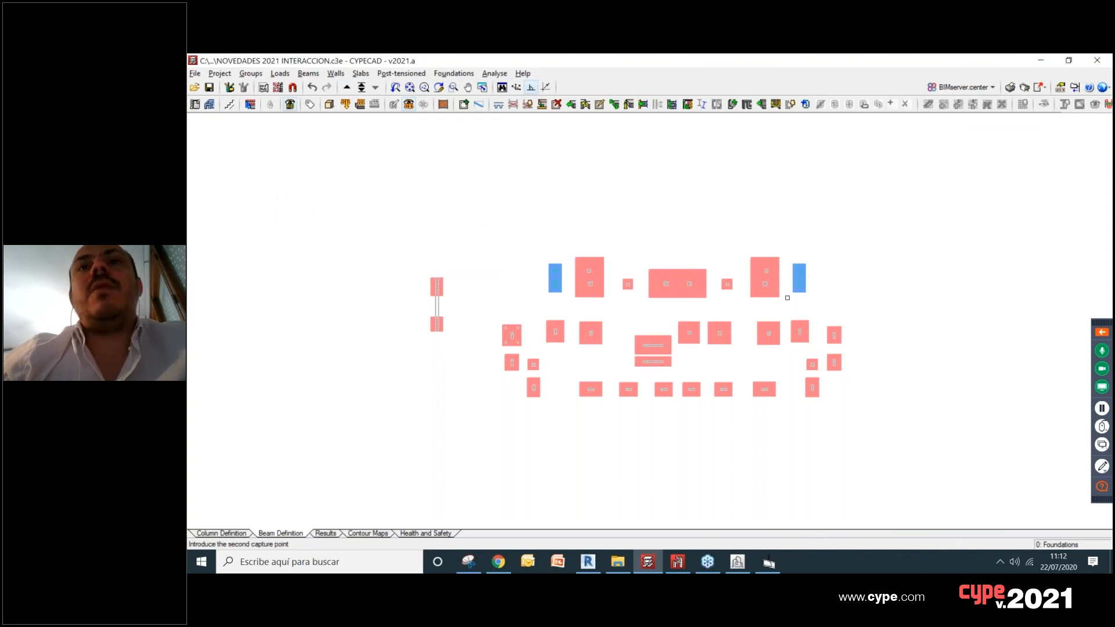
{"action": "left_click", "coordinate": [732, 215]}
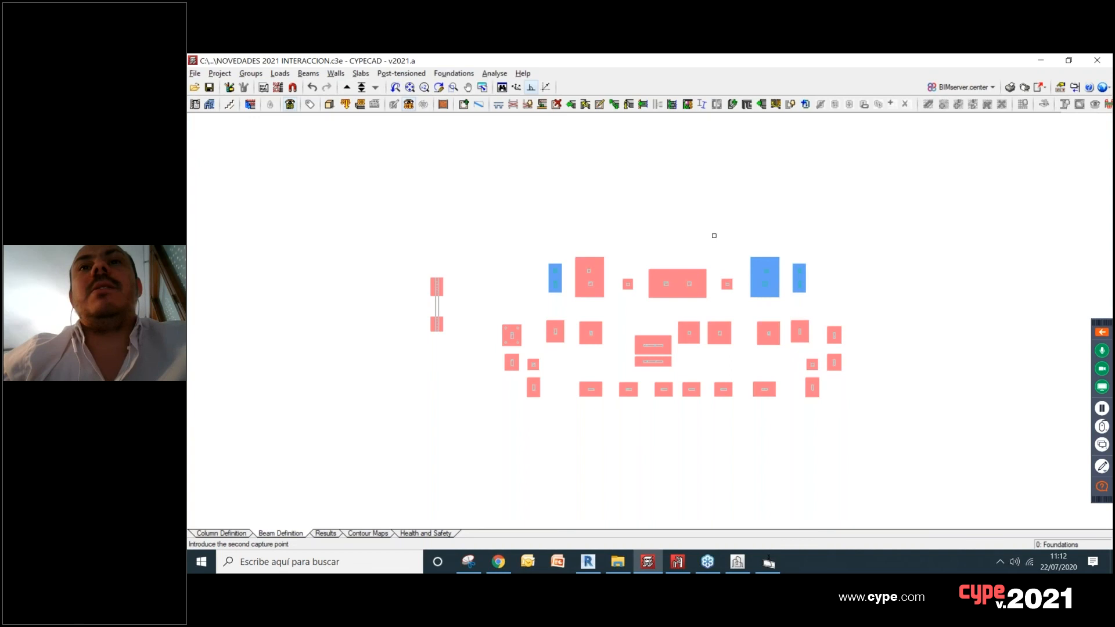
{"action": "left_click", "coordinate": [856, 399]}
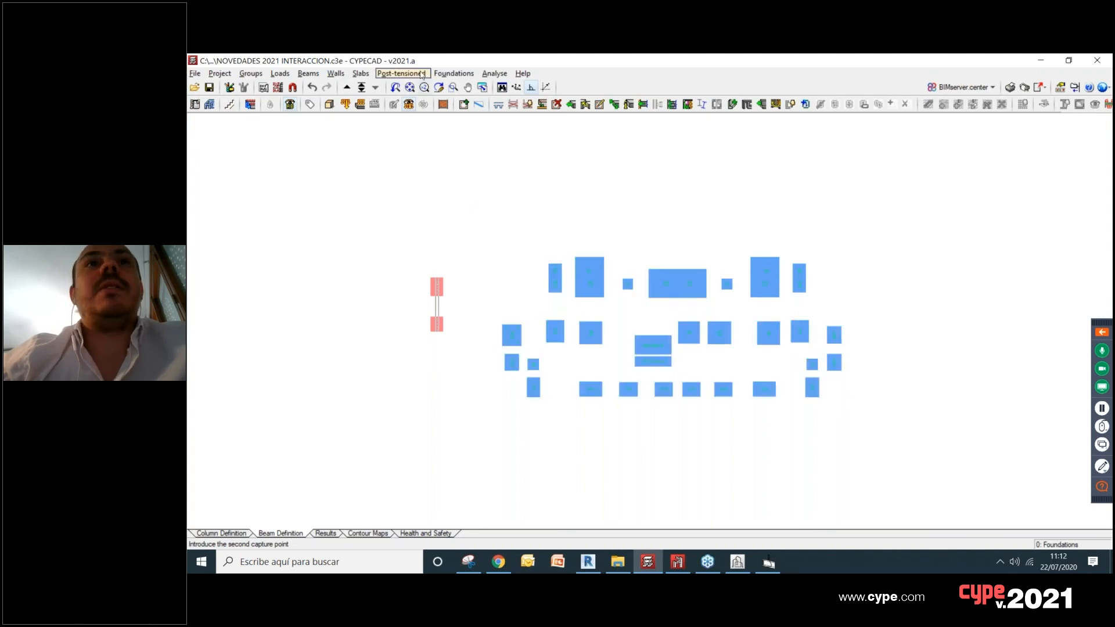
Step: Reopen the soil-structure interaction settings and review the footing subgrade modulus and the pile axial stiffness
{"action": "left_click", "coordinate": [449, 75]}
{"action": "left_click", "coordinate": [464, 86]}
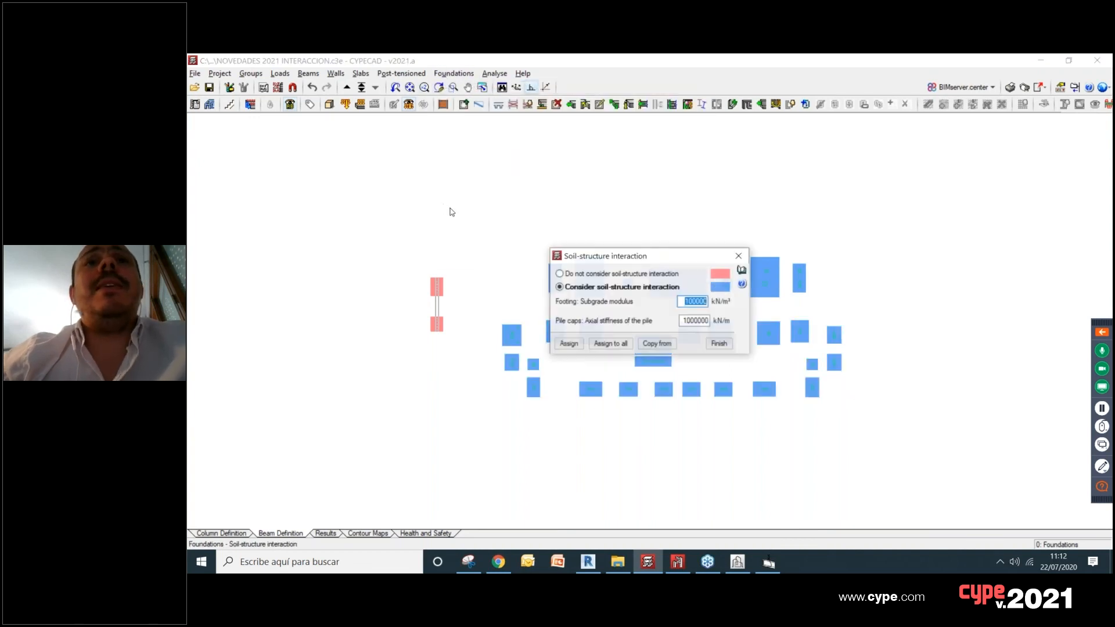
{"action": "left_click_drag", "start_coordinate": [641, 257], "coordinate": [377, 154]}
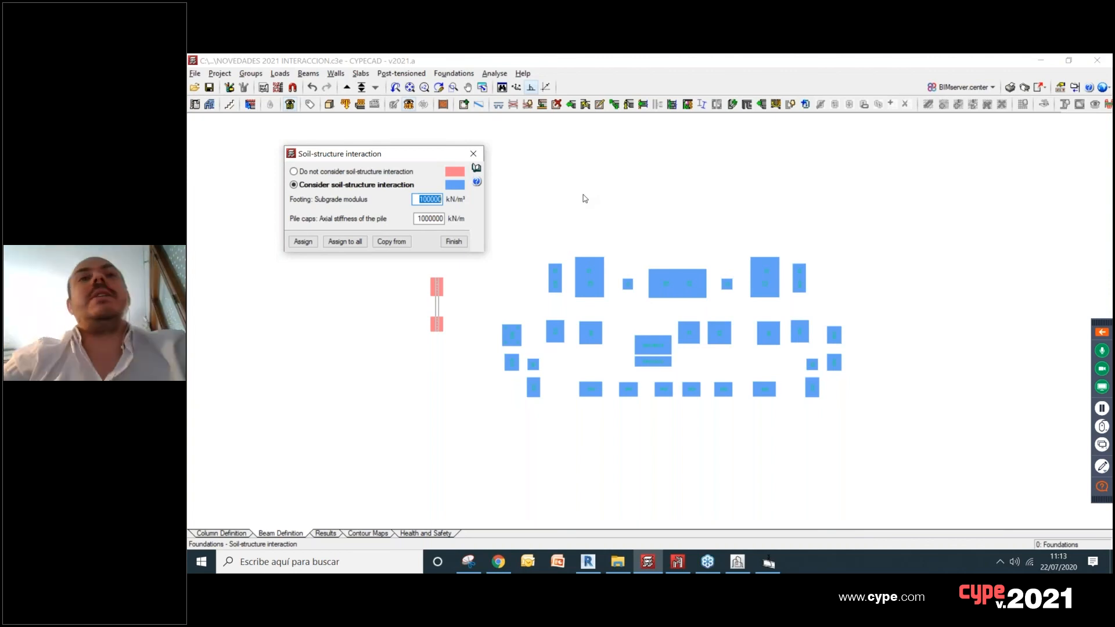
{"action": "left_click_drag", "start_coordinate": [442, 200], "coordinate": [422, 200]}
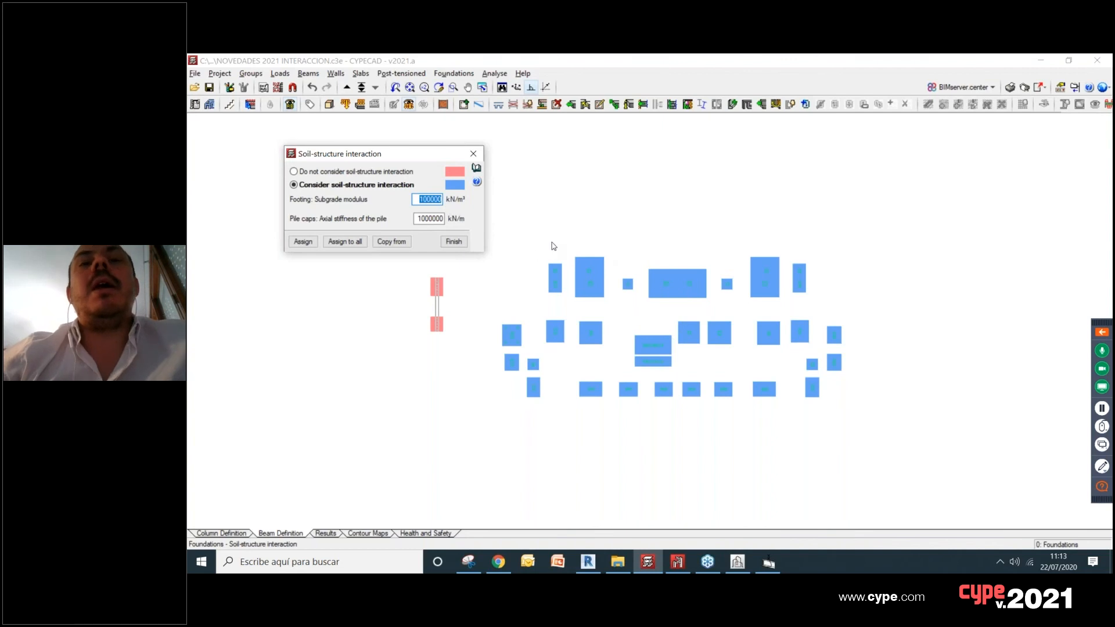
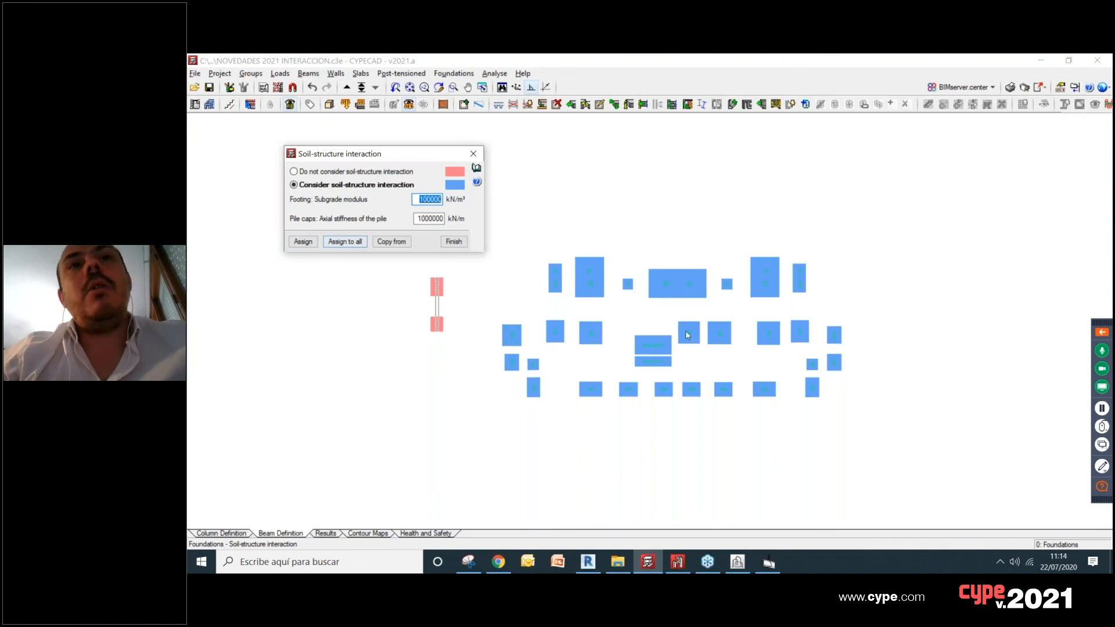
Step: Leave the soil-structure interaction assignment and open the report of the characteristics considered for the soil-structure interaction
{"action": "left_click", "coordinate": [303, 241]}
{"action": "left_click", "coordinate": [527, 242]}
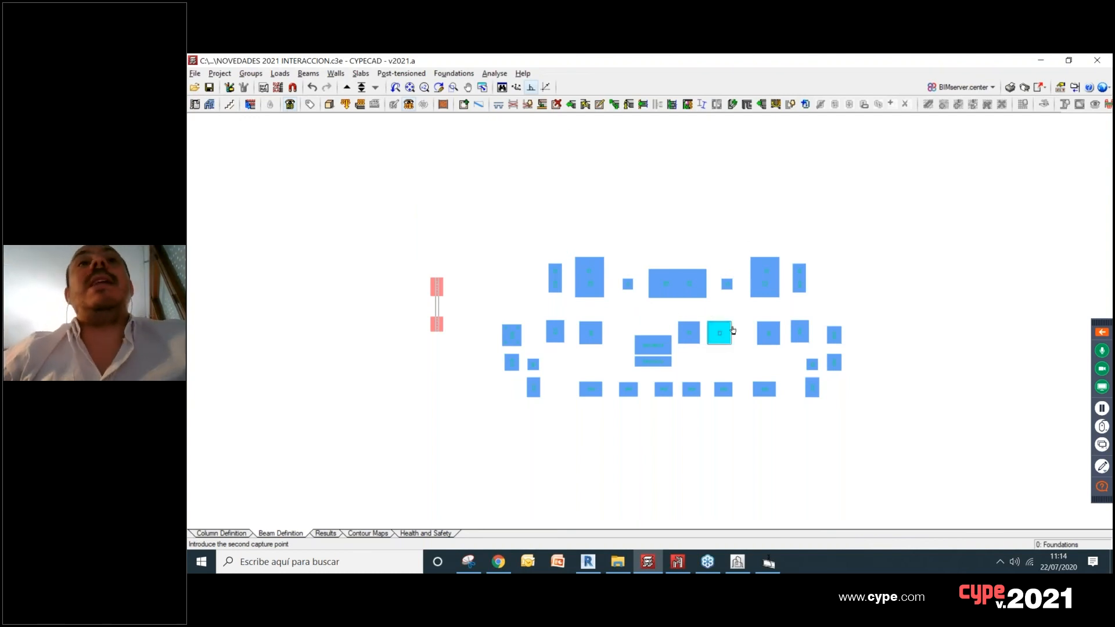
{"action": "left_click", "coordinate": [454, 73]}
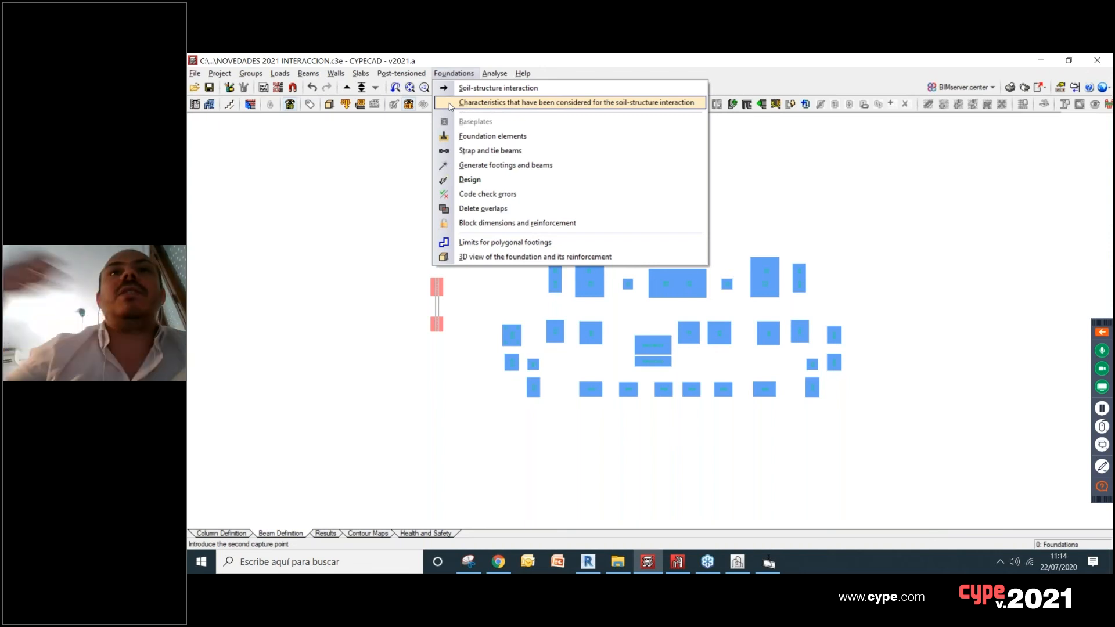
{"action": "left_click", "coordinate": [493, 104]}
Step: Examine the footing types, widths and subgrade moduli in the soil-structure interaction report, along with its re-analysis recommendation, and close it
{"action": "scroll", "coordinate": [680, 276], "scroll_direction": "down", "scroll_amount": 1}
{"action": "scroll", "coordinate": [679, 277], "scroll_direction": "down", "scroll_amount": 6}
{"action": "scroll", "coordinate": [705, 414], "scroll_direction": "up", "scroll_amount": 6}
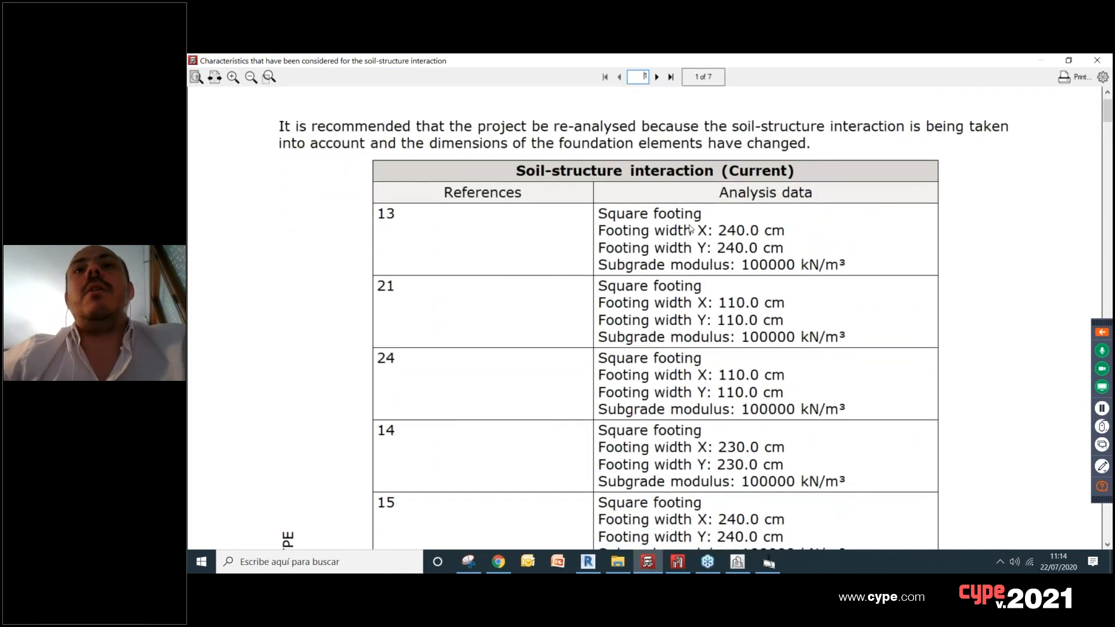
{"action": "scroll", "coordinate": [639, 244], "scroll_direction": "down", "scroll_amount": 7}
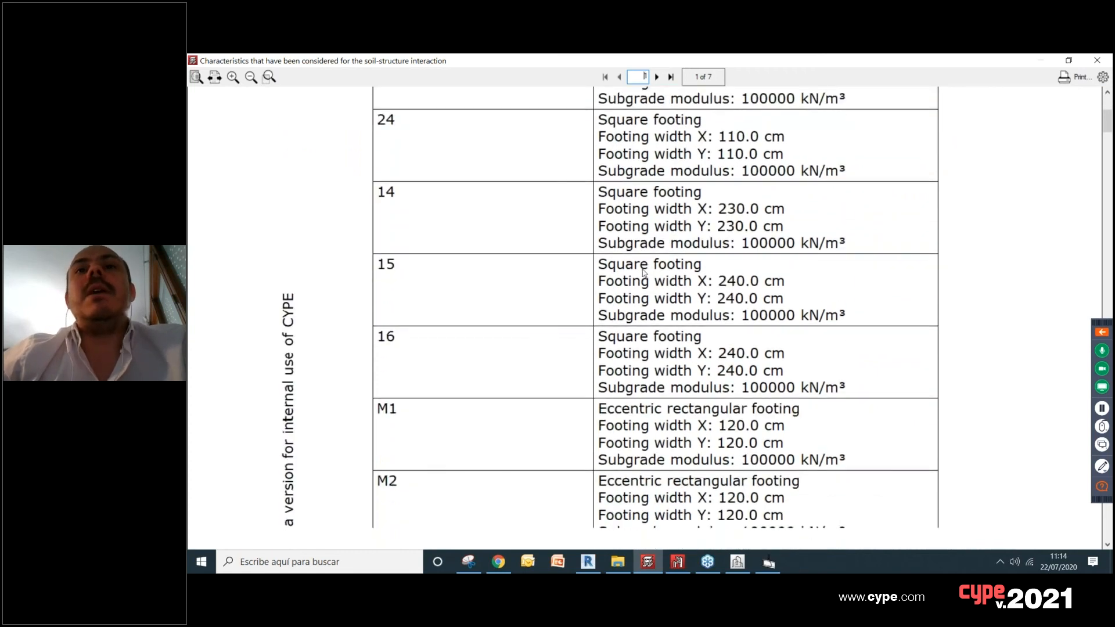
{"action": "scroll", "coordinate": [662, 262], "scroll_direction": "up", "scroll_amount": 7}
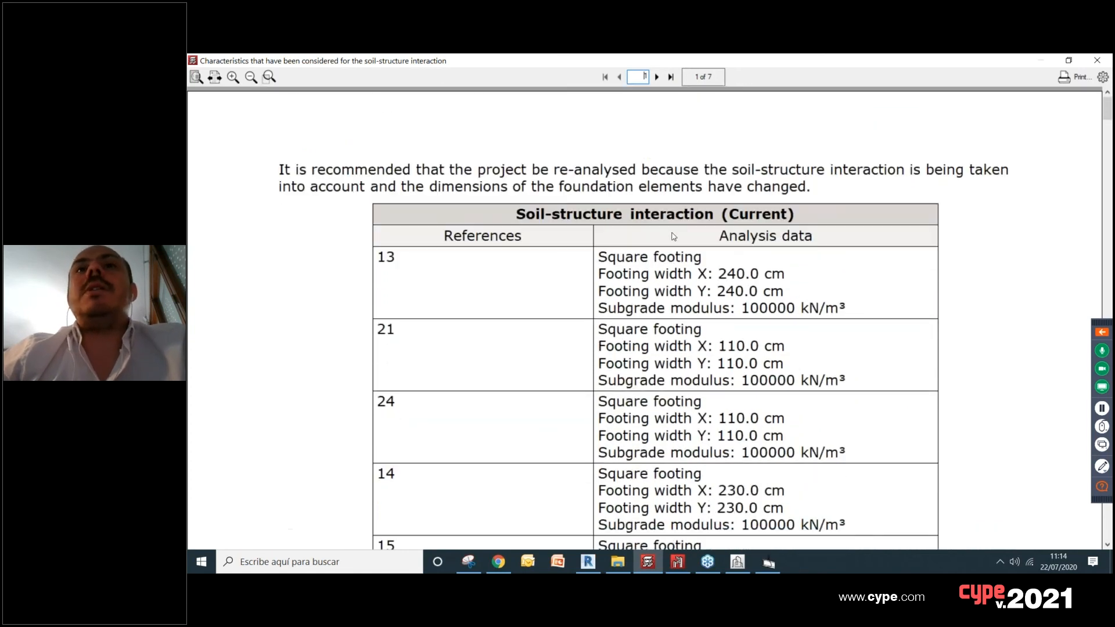
{"action": "scroll", "coordinate": [686, 250], "scroll_direction": "down", "scroll_amount": 3}
{"action": "scroll", "coordinate": [721, 291], "scroll_direction": "up", "scroll_amount": 3}
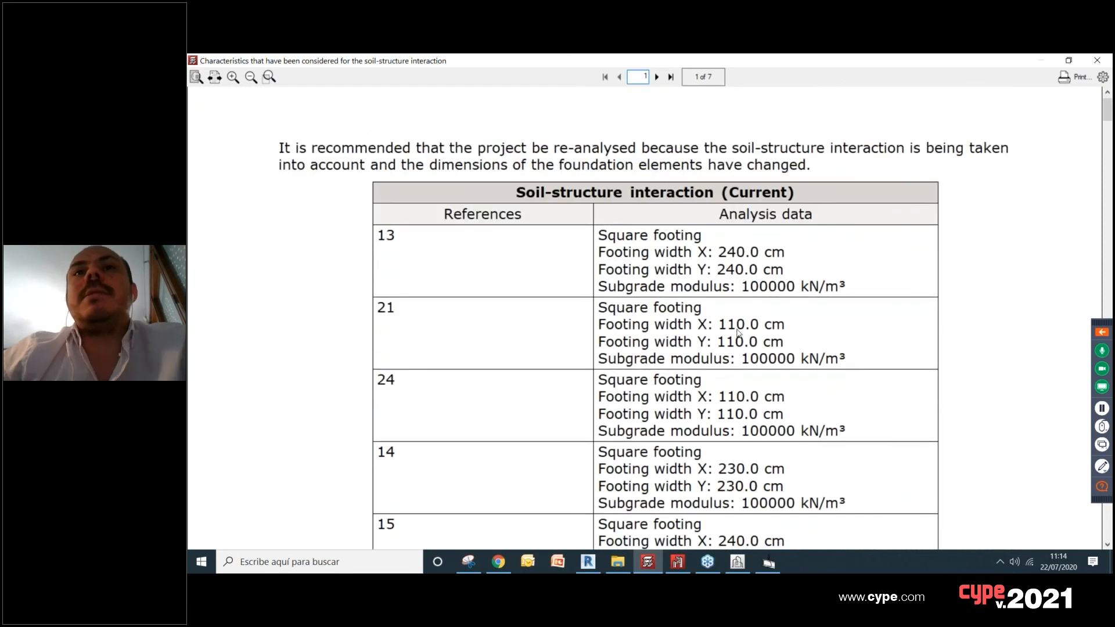
{"action": "scroll", "coordinate": [730, 393], "scroll_direction": "down", "scroll_amount": 2}
{"action": "scroll", "coordinate": [730, 394], "scroll_direction": "up", "scroll_amount": 2}
{"action": "scroll", "coordinate": [744, 360], "scroll_direction": "down", "scroll_amount": 1}
{"action": "scroll", "coordinate": [745, 357], "scroll_direction": "up", "scroll_amount": 1}
{"action": "scroll", "coordinate": [746, 357], "scroll_direction": "down", "scroll_amount": 1}
{"action": "scroll", "coordinate": [921, 279], "scroll_direction": "up", "scroll_amount": 1}
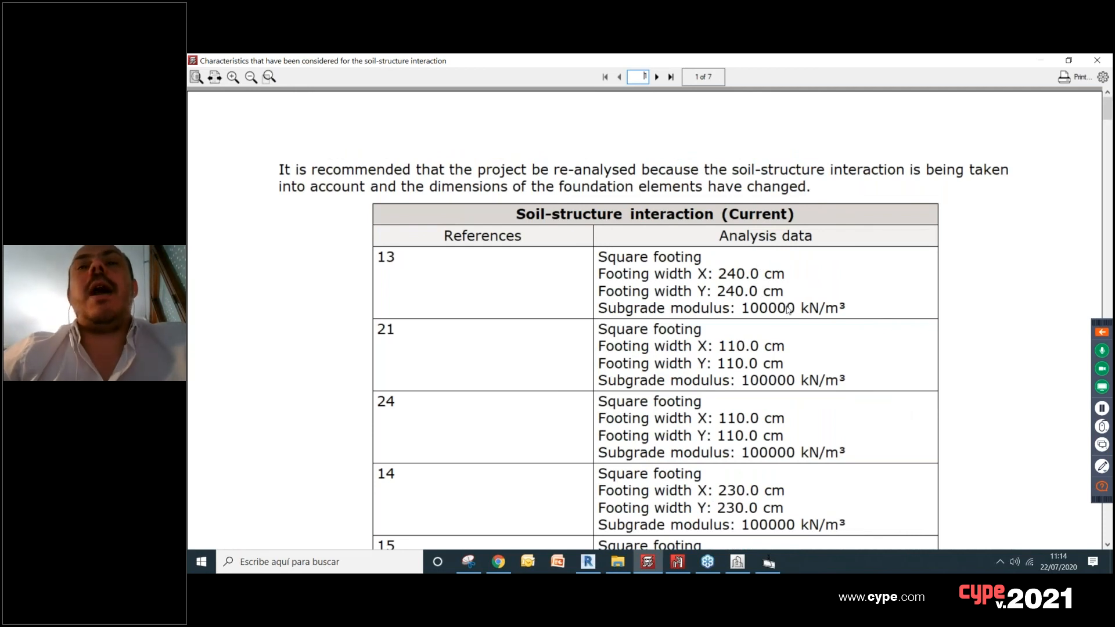
{"action": "scroll", "coordinate": [794, 302], "scroll_direction": "down", "scroll_amount": 1}
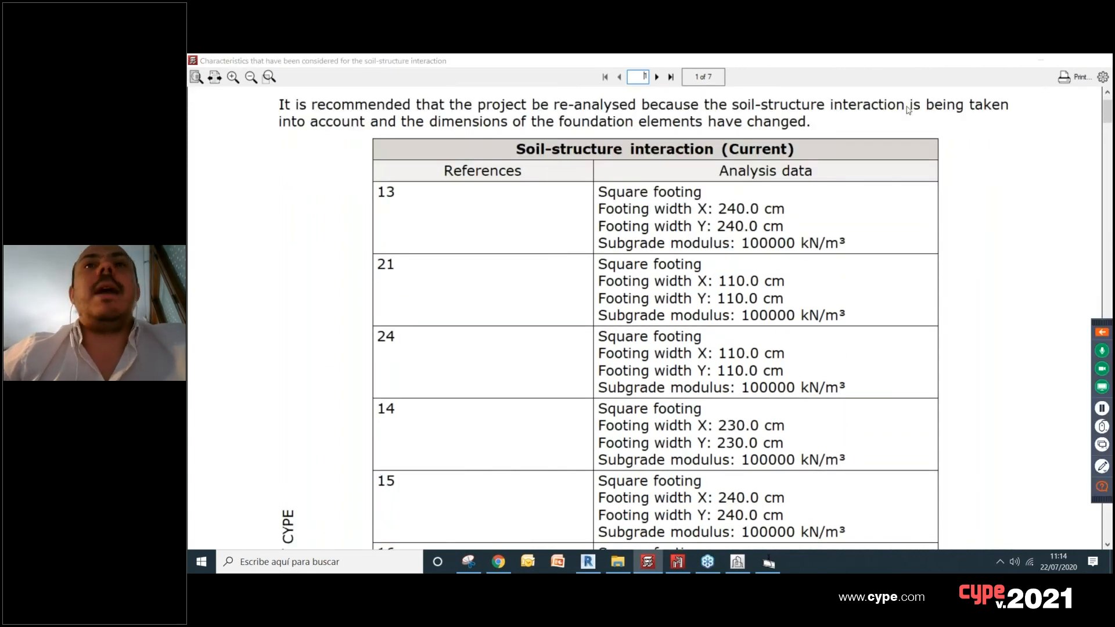
{"action": "left_click", "coordinate": [1098, 60]}
Step: Save the NOVEDADES 2021 INTERACCION job with its soil-structure interaction assignments
{"action": "scroll", "coordinate": [633, 200], "scroll_direction": "up", "scroll_amount": 1}
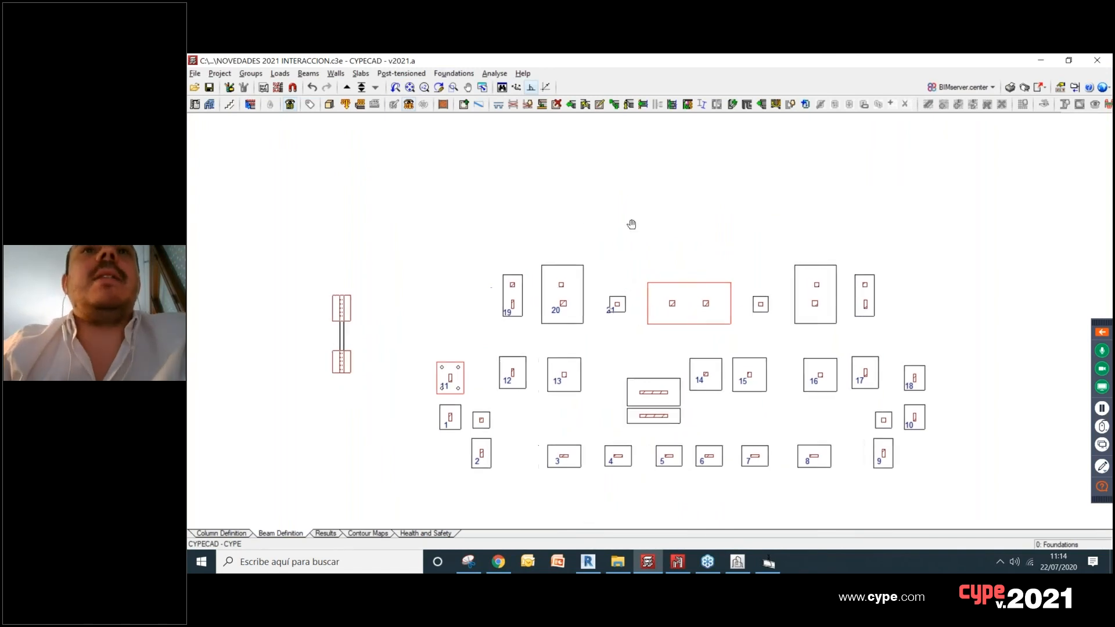
{"action": "scroll", "coordinate": [737, 224], "scroll_direction": "down", "scroll_amount": 2}
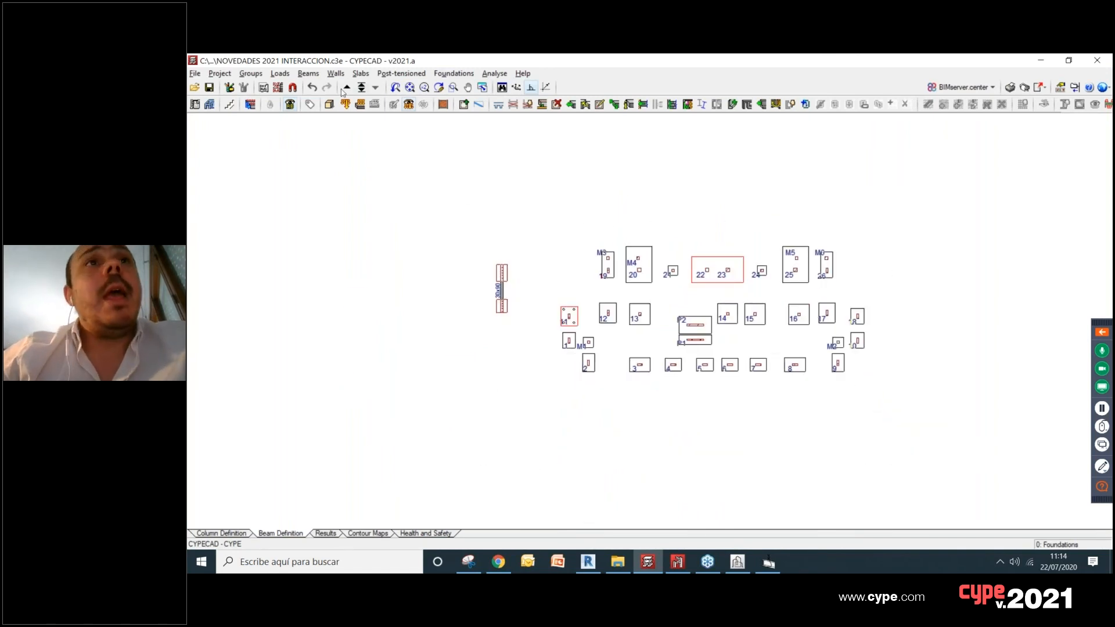
{"action": "left_click", "coordinate": [210, 90]}
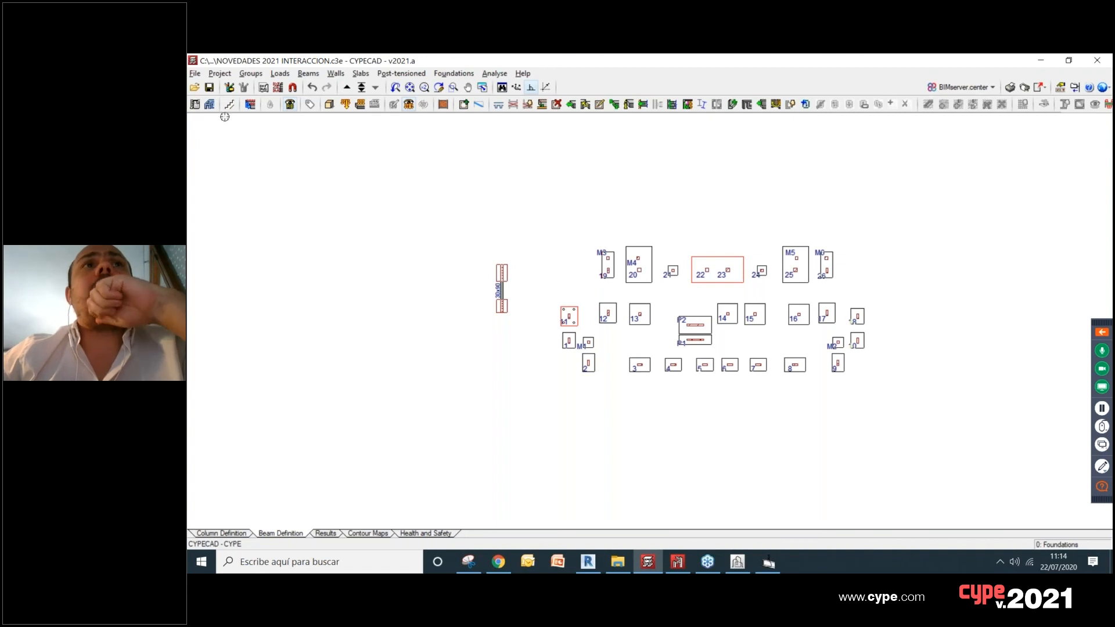
Step: Open the recently used job CYPE BIM Experience.c3e
{"action": "left_click", "coordinate": [195, 74]}
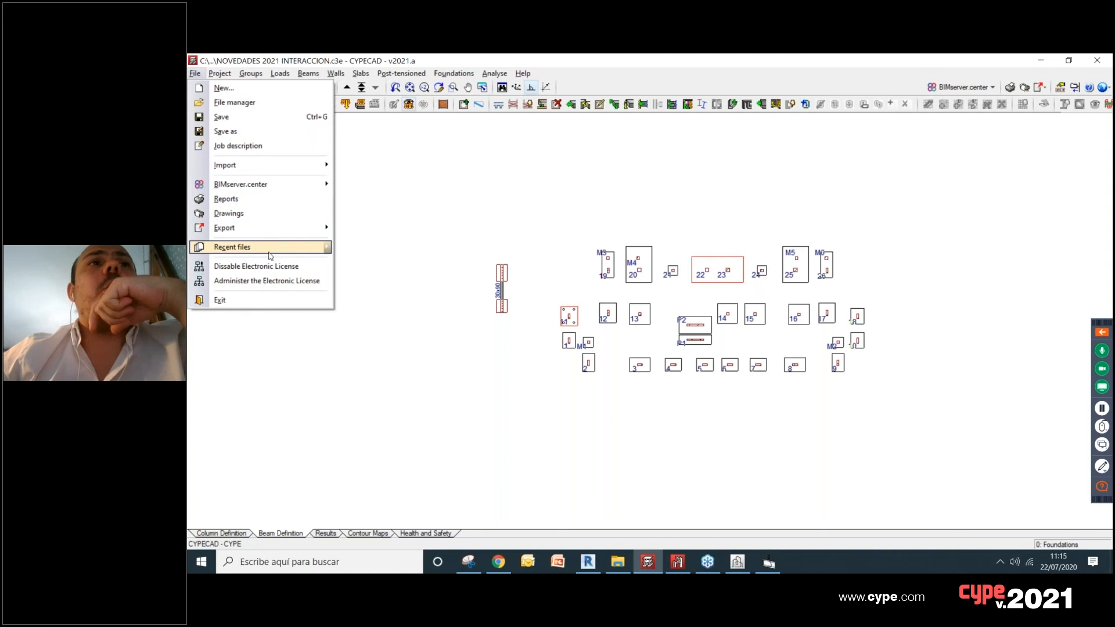
{"action": "mouse_move", "coordinate": [271, 251]}
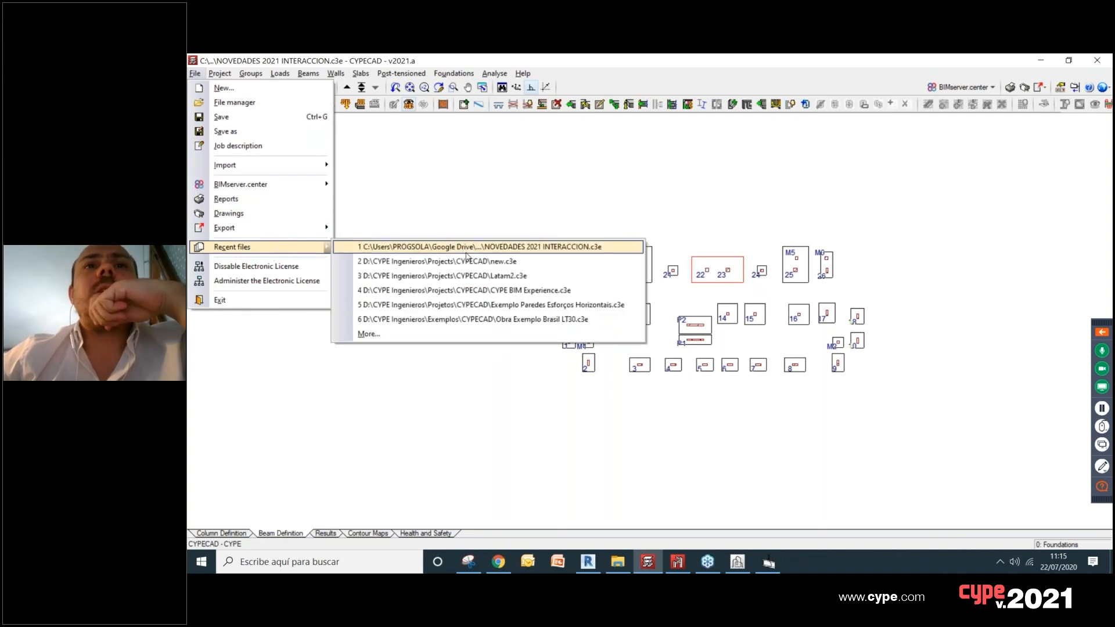
{"action": "left_click", "coordinate": [468, 290]}
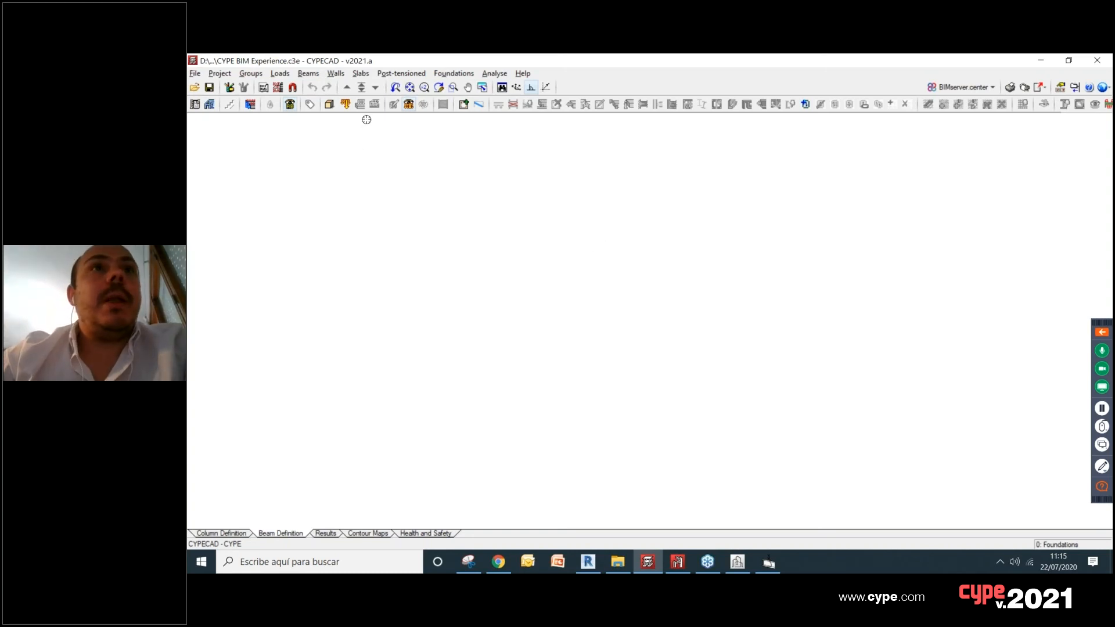
{"action": "left_click", "coordinate": [643, 569]}
{"action": "left_click", "coordinate": [644, 568]}
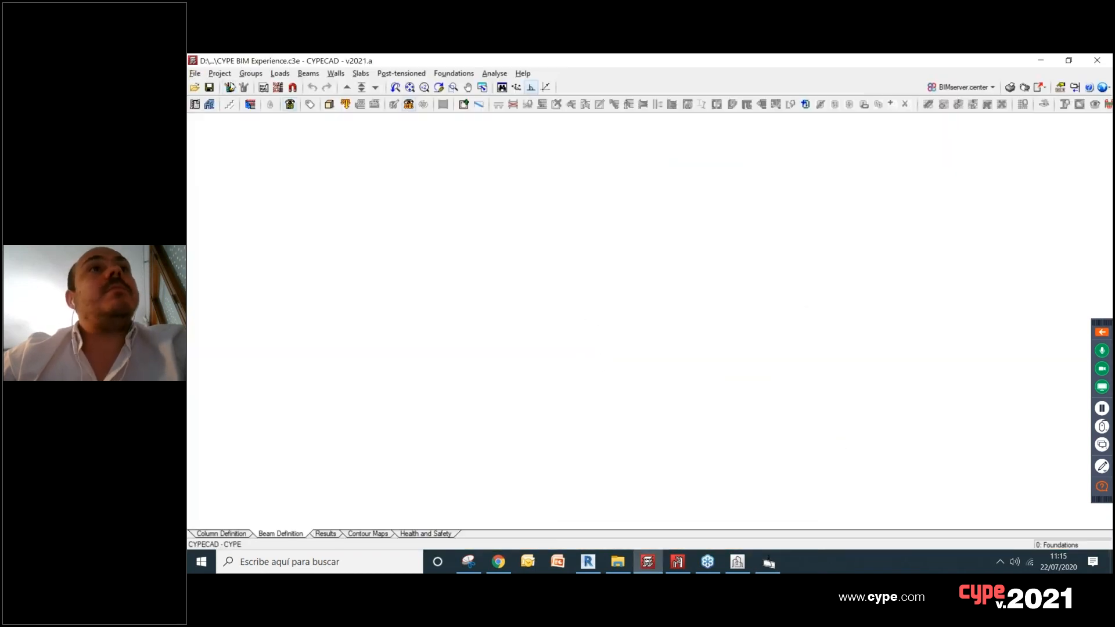
Step: Open the recently used job Latam2.c3e
{"action": "left_click", "coordinate": [194, 73]}
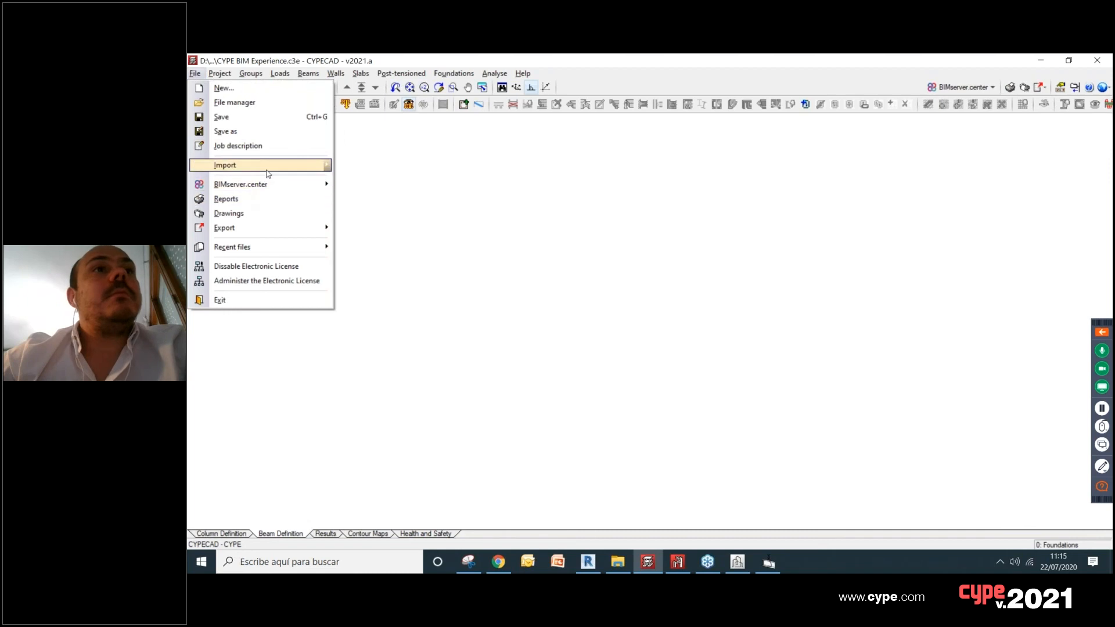
{"action": "mouse_move", "coordinate": [279, 247]}
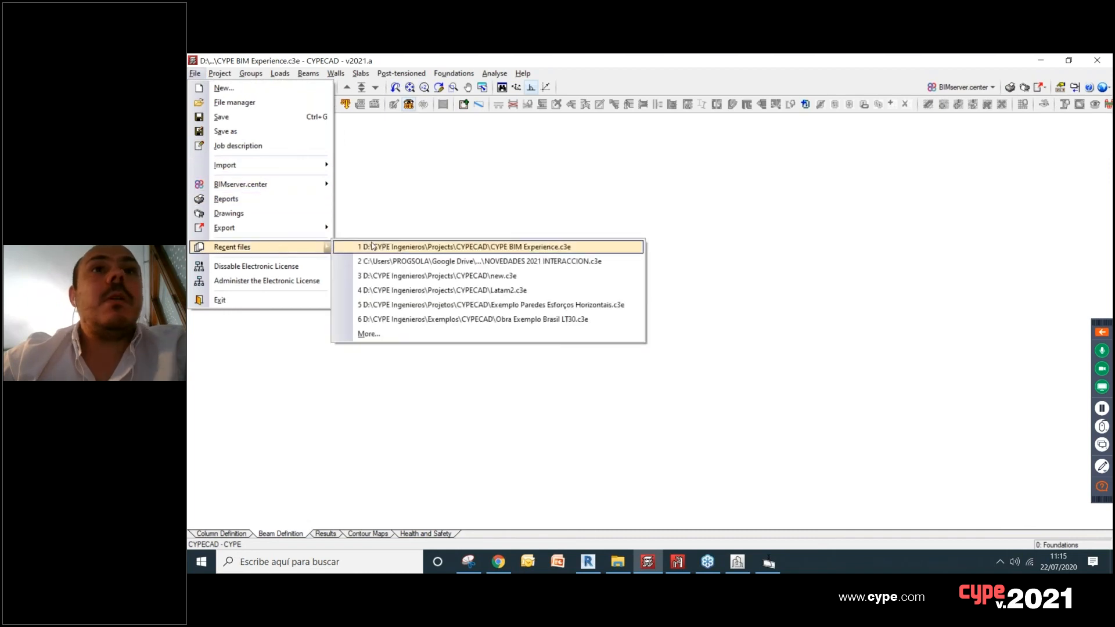
{"action": "left_click", "coordinate": [459, 291]}
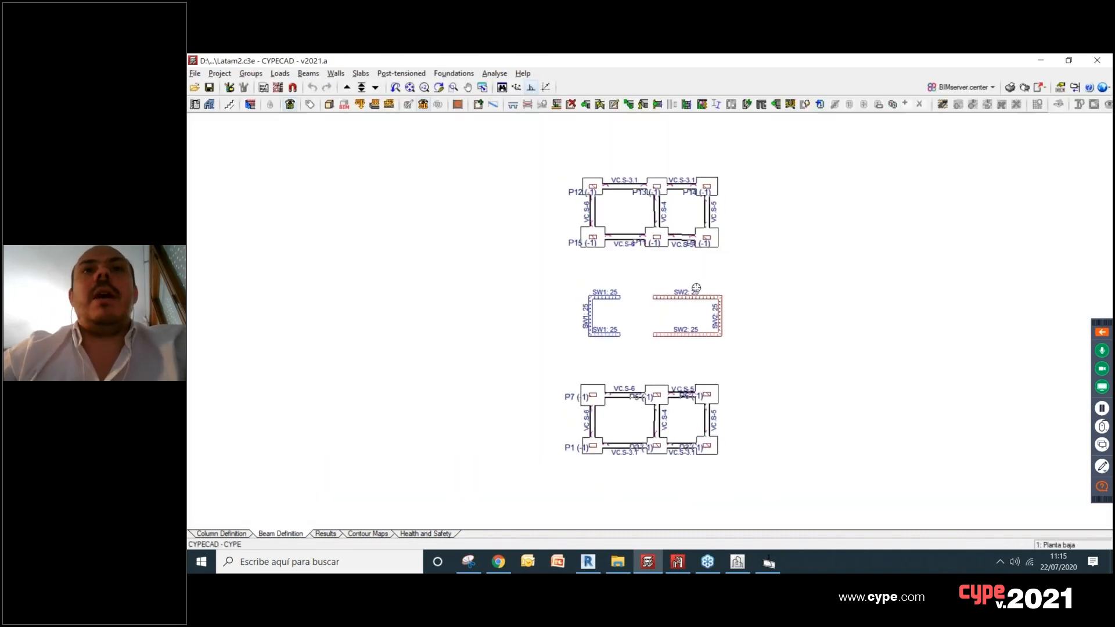
Step: Show the 3D view of the building including the BIM model and inspect its facade
{"action": "left_click", "coordinate": [344, 104]}
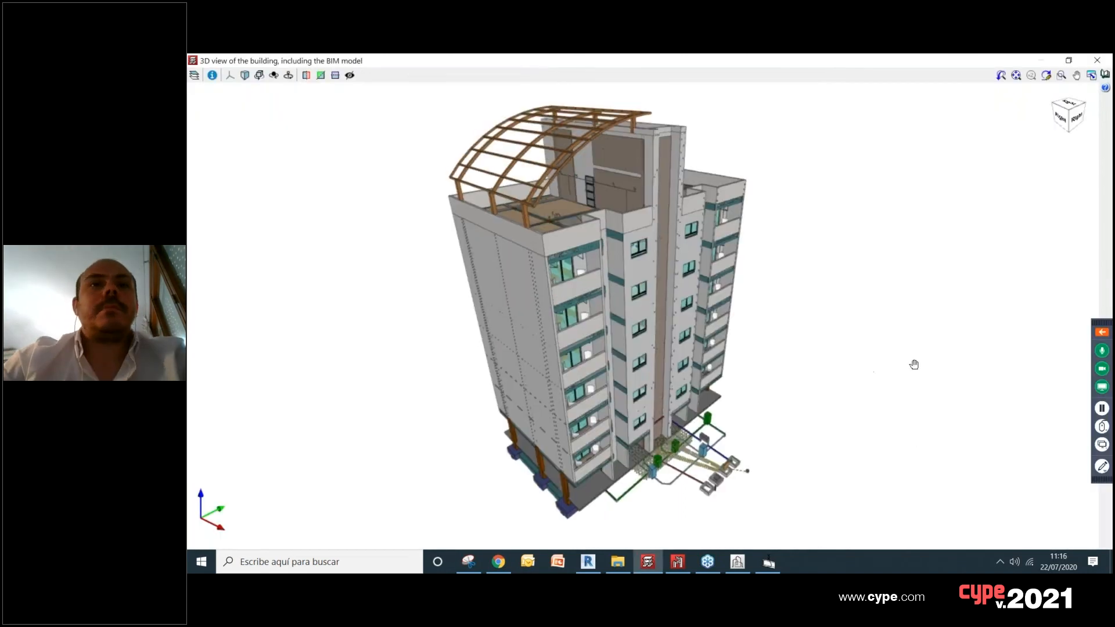
{"action": "middle_click_drag", "start_coordinate": [913, 363], "coordinate": [842, 382]}
{"action": "mouse_move", "coordinate": [842, 382]}
{"action": "left_mouse_down"}
{"action": "mouse_move", "coordinate": [809, 361]}
{"action": "mouse_move", "coordinate": [821, 374]}
{"action": "left_mouse_up"}
Step: Expand the BIM model elements in the 3D view and hide the Ecuador architecture model to expose the structure
{"action": "left_click", "coordinate": [194, 76]}
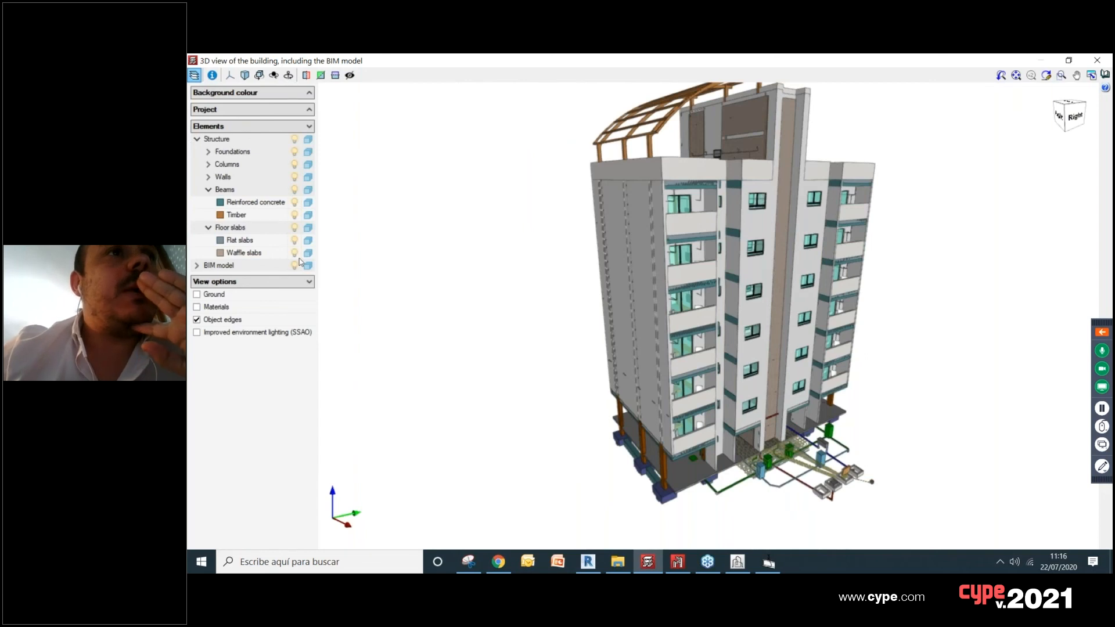
{"action": "left_click", "coordinate": [197, 266]}
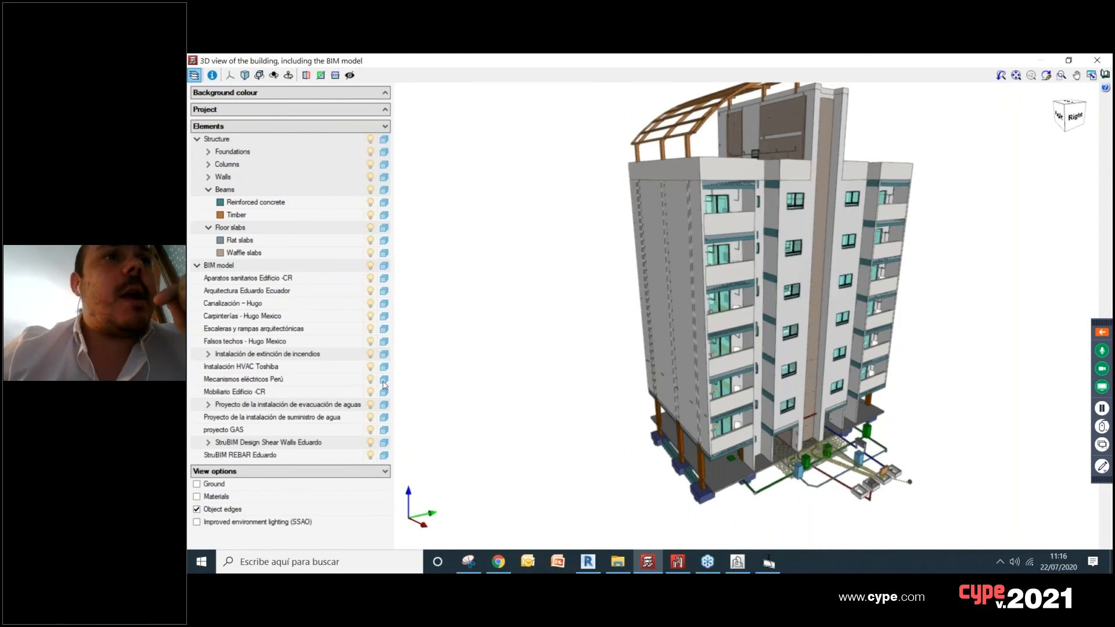
{"action": "left_click", "coordinate": [371, 291]}
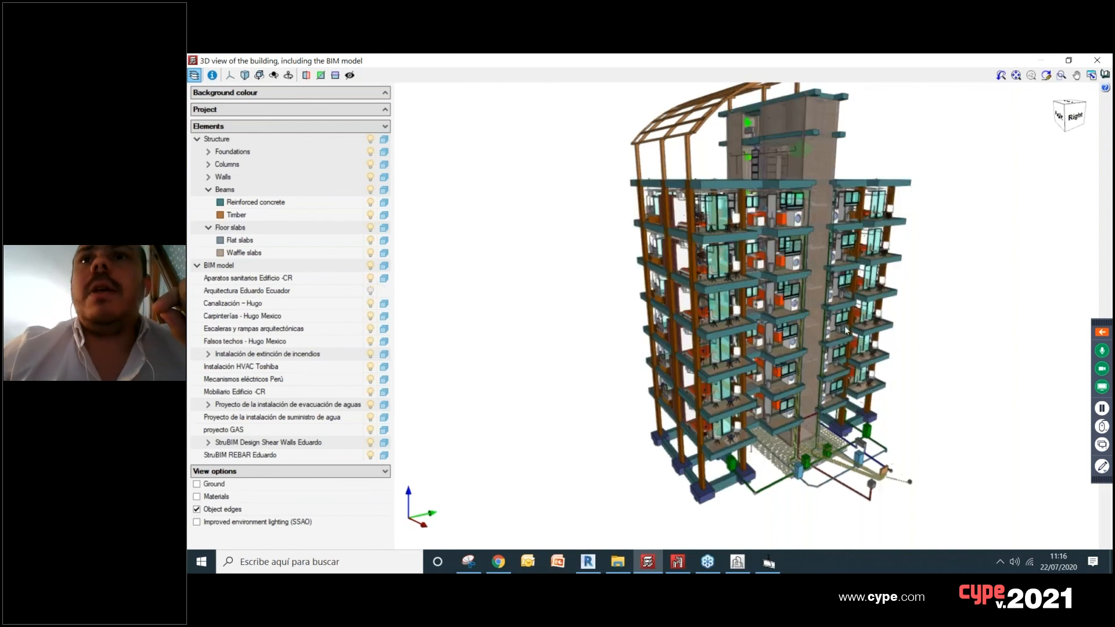
{"action": "scroll", "coordinate": [730, 212], "scroll_direction": "up", "scroll_amount": 5}
{"action": "middle_click_drag", "start_coordinate": [730, 212], "coordinate": [700, 225]}
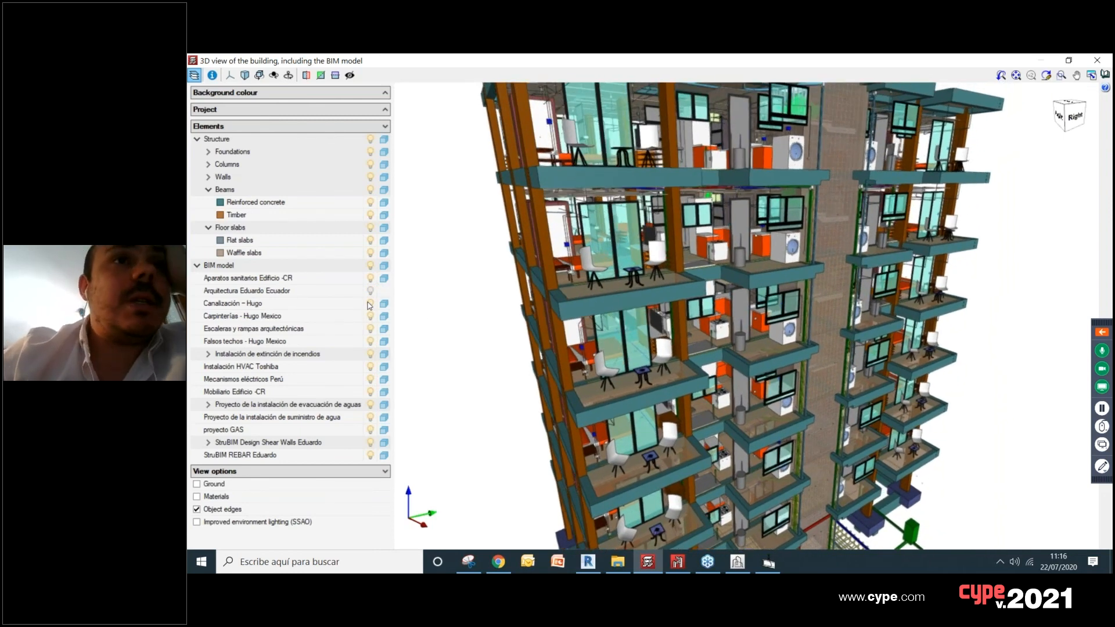
Step: Hide the Canalización, Carpinterías, Escaleras y rampas arquitectónicas and Falsos techos models in the 3D view
{"action": "left_click", "coordinate": [370, 303]}
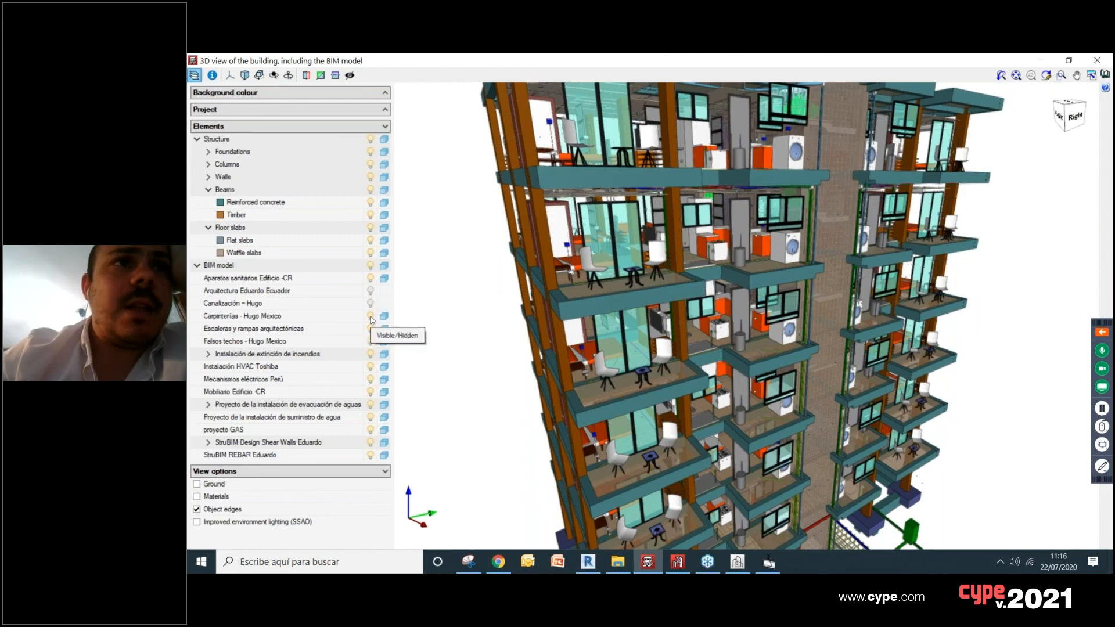
{"action": "left_click", "coordinate": [370, 316]}
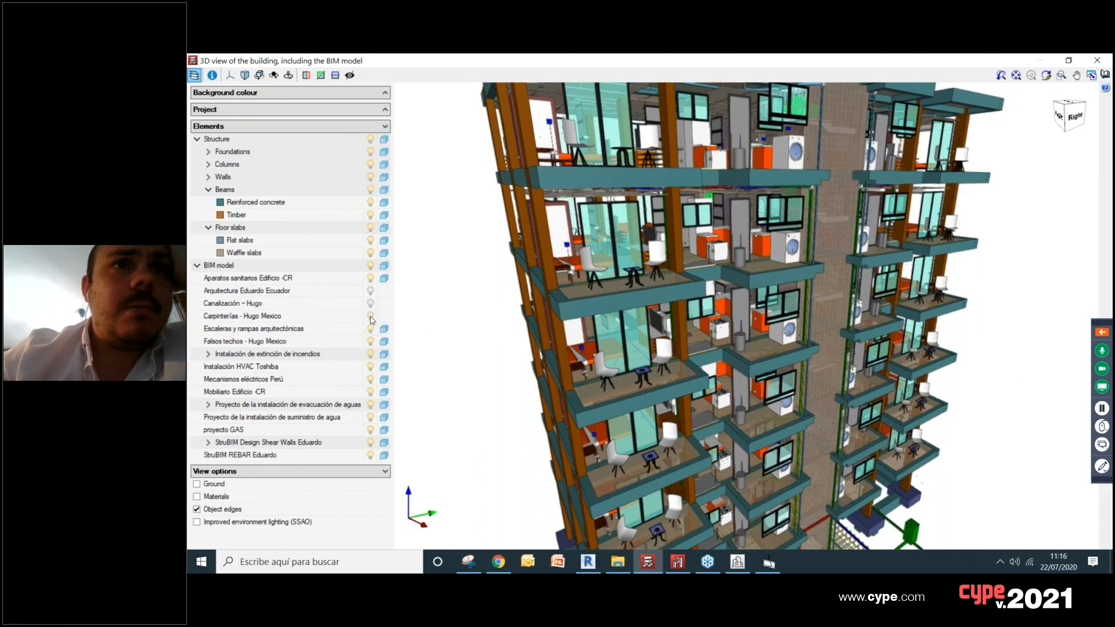
{"action": "left_click", "coordinate": [370, 329]}
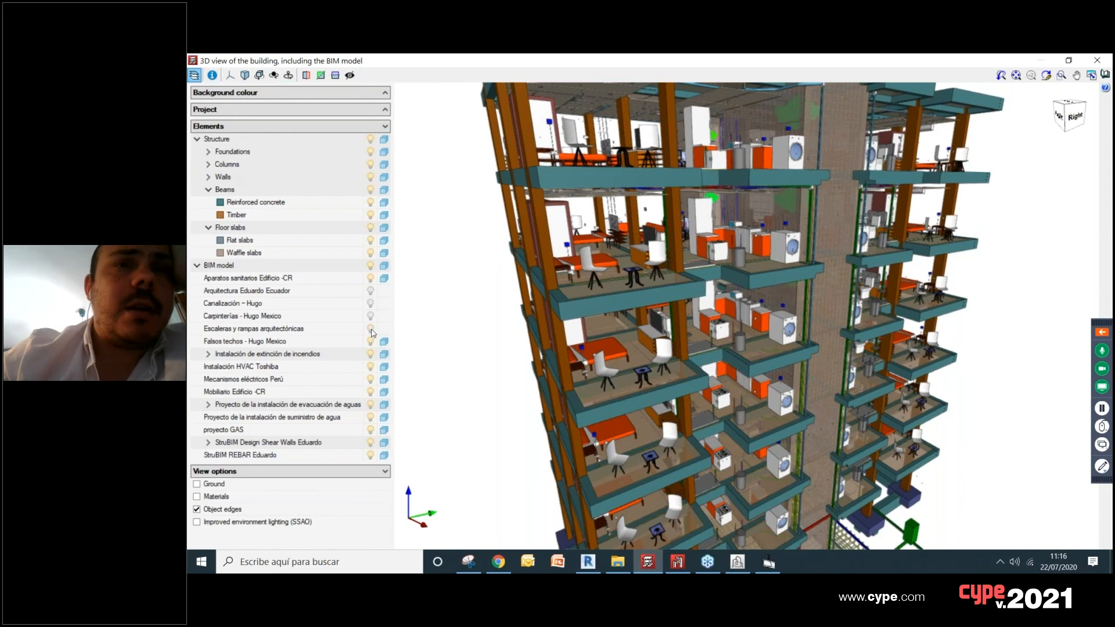
{"action": "left_click", "coordinate": [371, 342]}
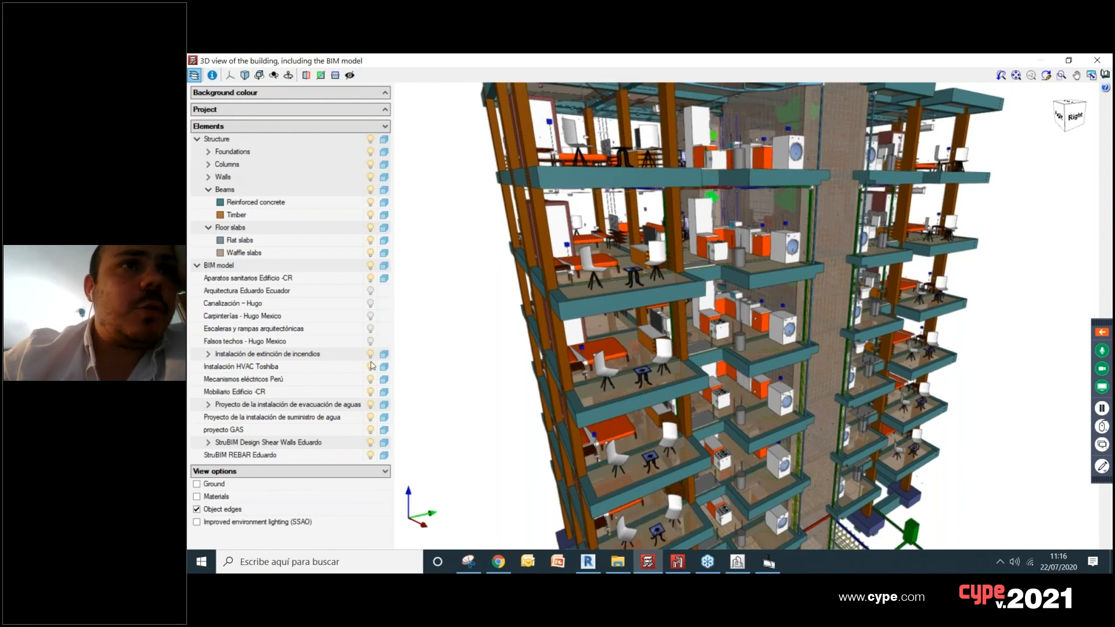
Step: Hide the Instalación de extinción de incendios, Instalación HVAC Toshiba, Mecanismos eléctricos Perú and Mobiliario Edificio -CR models
{"action": "left_click", "coordinate": [370, 354]}
{"action": "left_click", "coordinate": [370, 367]}
{"action": "left_click", "coordinate": [371, 380]}
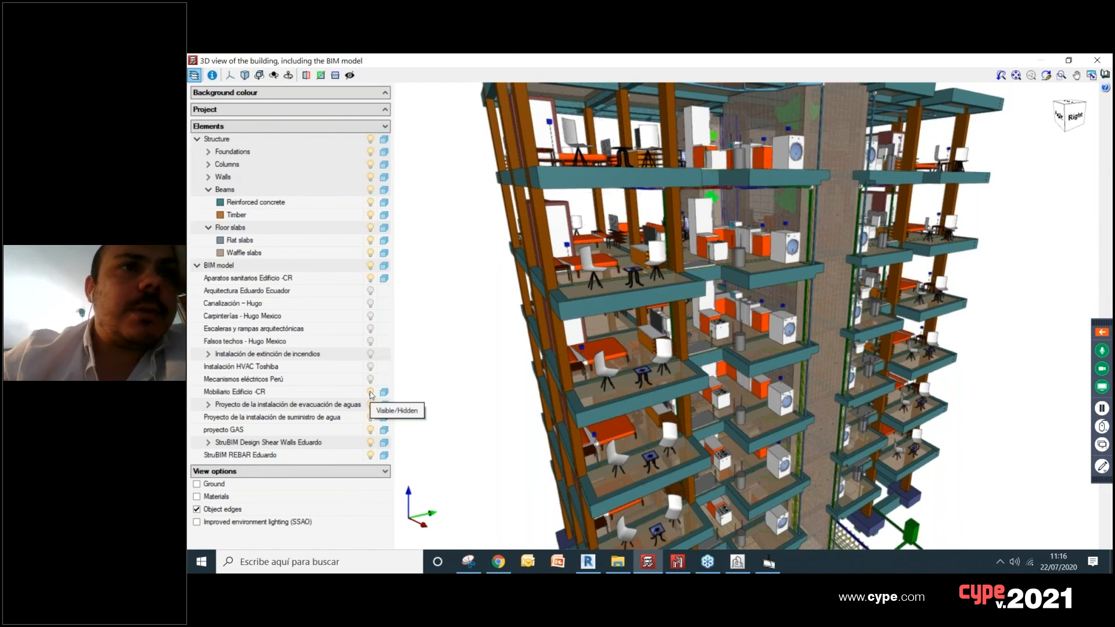
{"action": "left_click", "coordinate": [371, 393]}
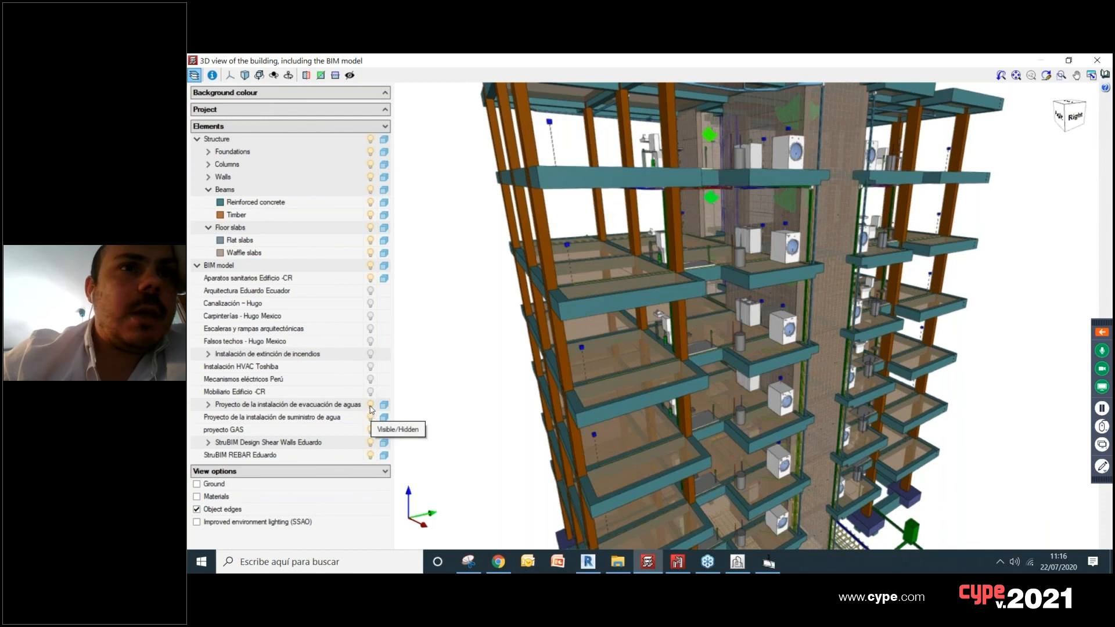
Step: Hide the water drainage, water supply, proyecto GAS and Aparatos sanitarios Edificio -CR models, keeping the StruBIM models visible
{"action": "left_click", "coordinate": [371, 404]}
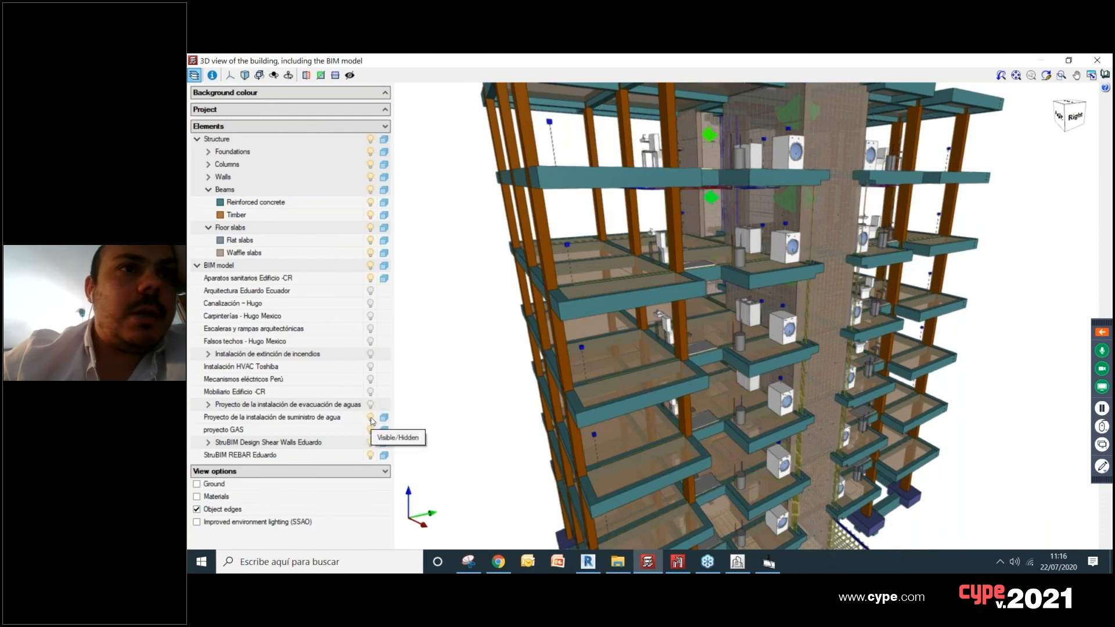
{"action": "left_click", "coordinate": [371, 417]}
{"action": "left_click", "coordinate": [371, 430]}
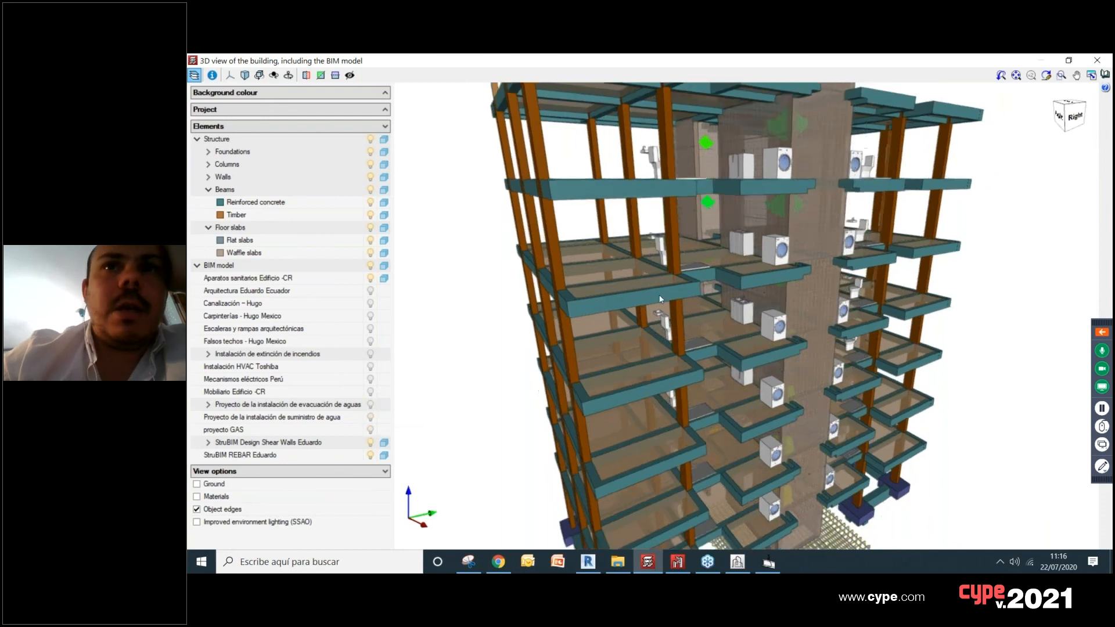
{"action": "left_click", "coordinate": [370, 279]}
Step: Inspect the central shear wall core and the reinforcement of its foundation from several angles in the 3D view
{"action": "scroll", "coordinate": [755, 273], "scroll_direction": "up", "scroll_amount": 3}
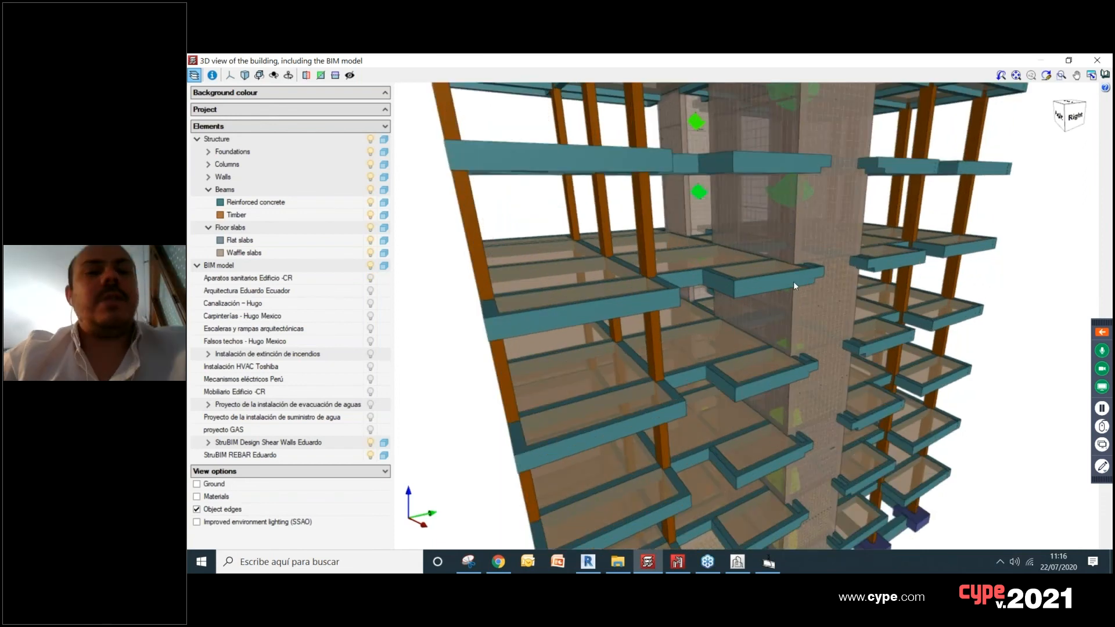
{"action": "left_click_drag", "start_coordinate": [746, 270], "coordinate": [668, 173]}
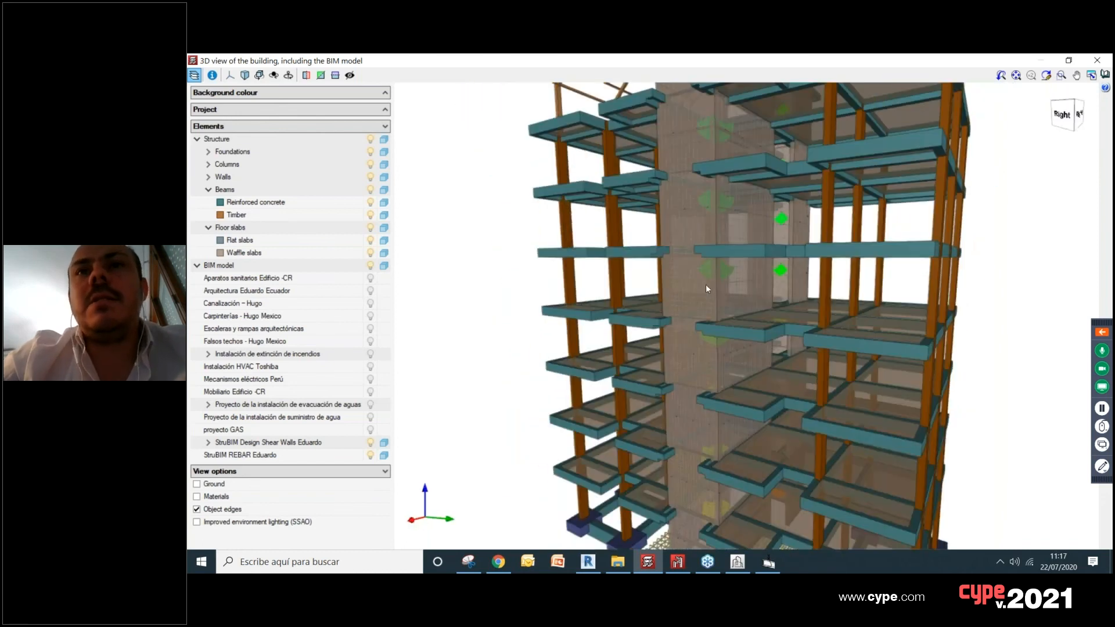
{"action": "left_click_drag", "start_coordinate": [684, 273], "coordinate": [797, 342]}
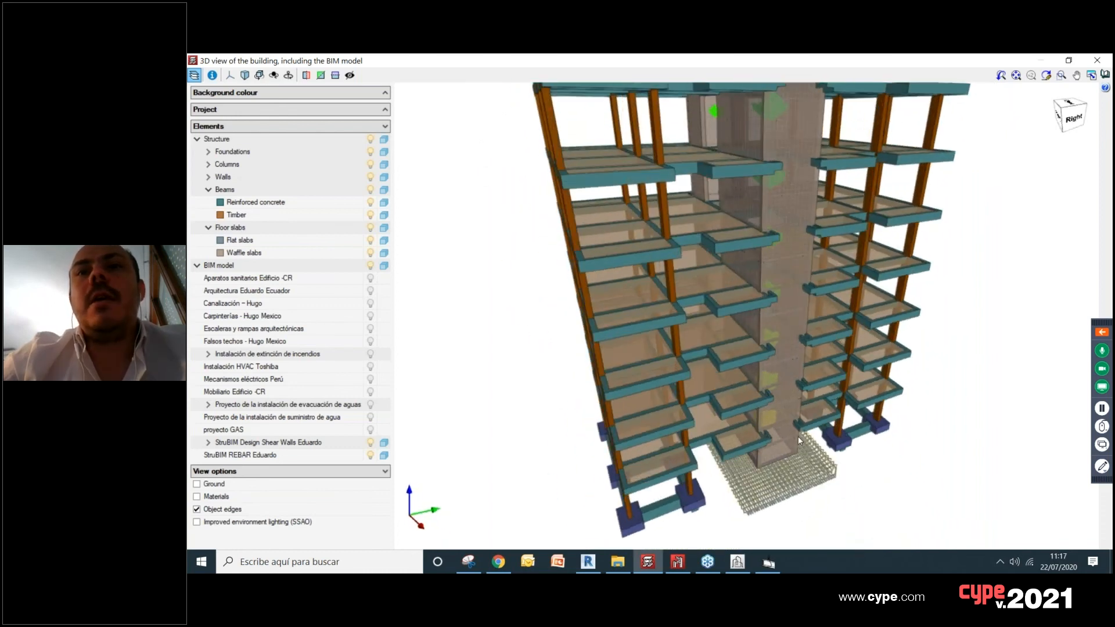
{"action": "scroll", "coordinate": [796, 343], "scroll_direction": "up", "scroll_amount": 5}
{"action": "scroll", "coordinate": [795, 343], "scroll_direction": "down", "scroll_amount": 5}
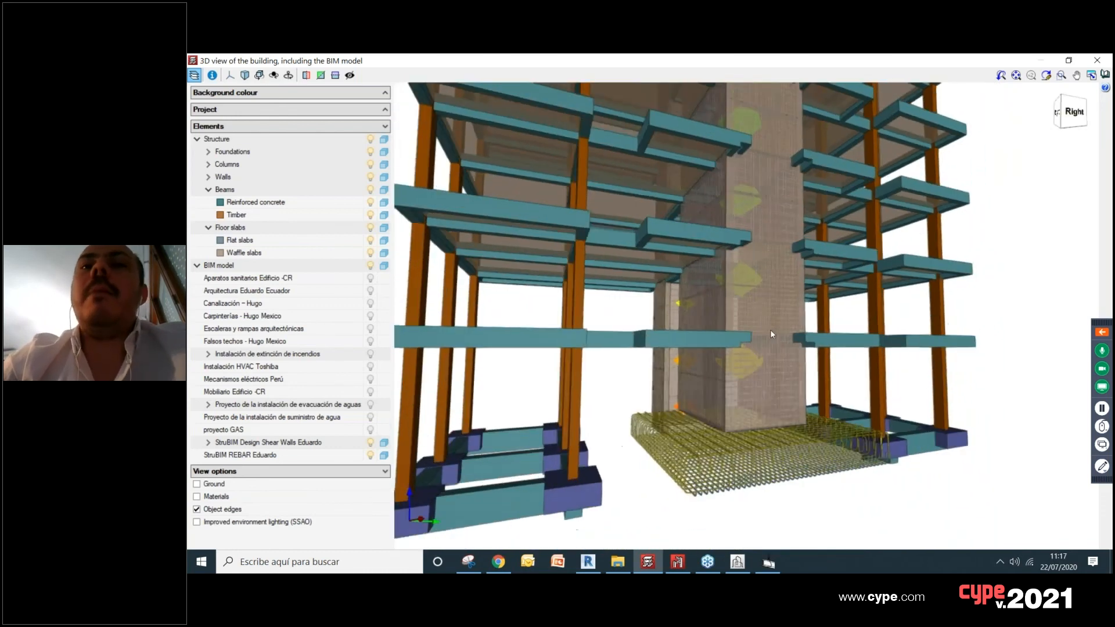
Step: Examine the frame, floor slabs and shear wall core of the whole building in the 3D view, and close the view
{"action": "middle_click_drag", "start_coordinate": [738, 367], "coordinate": [736, 369]}
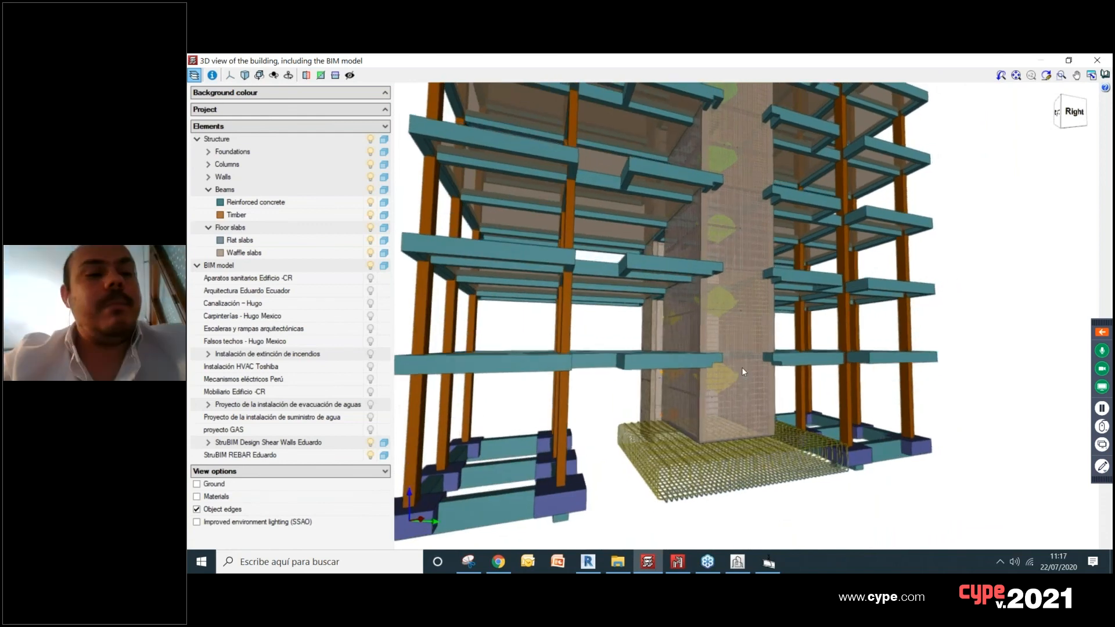
{"action": "left_click_drag", "start_coordinate": [751, 397], "coordinate": [819, 471]}
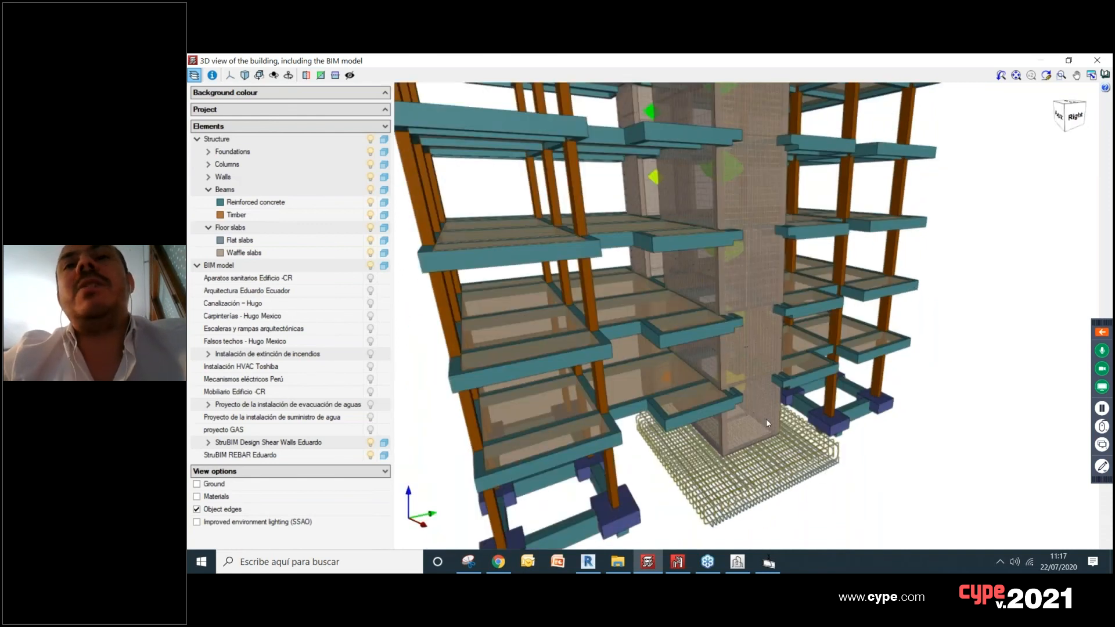
{"action": "left_click_drag", "start_coordinate": [794, 408], "coordinate": [719, 268]}
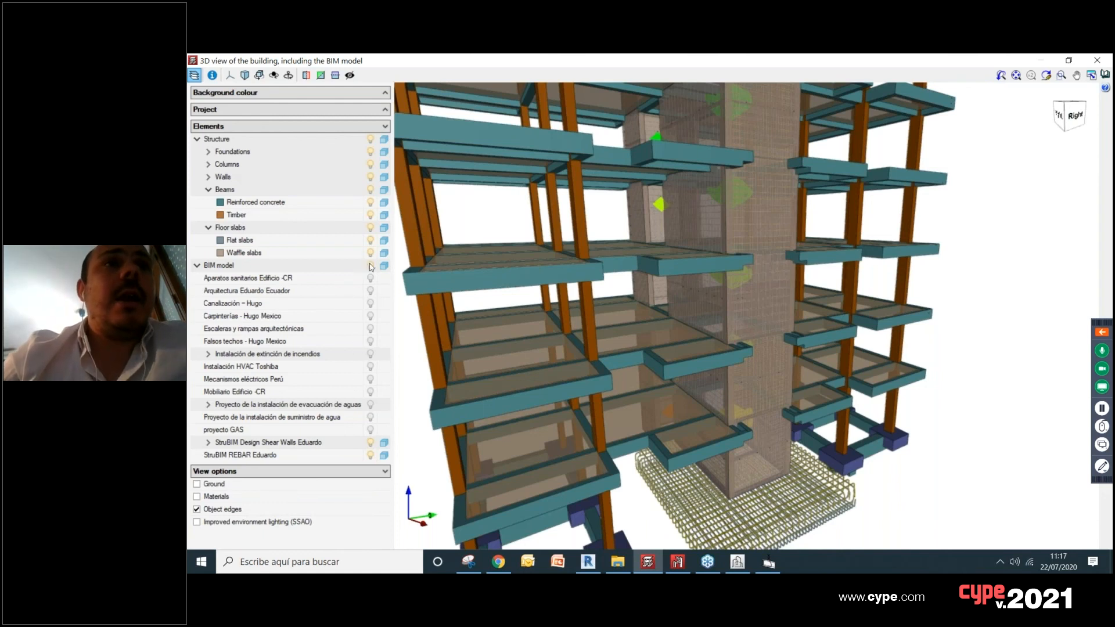
{"action": "scroll", "coordinate": [814, 332], "scroll_direction": "down", "scroll_amount": 2}
{"action": "middle_click_drag", "start_coordinate": [814, 332], "coordinate": [794, 341]}
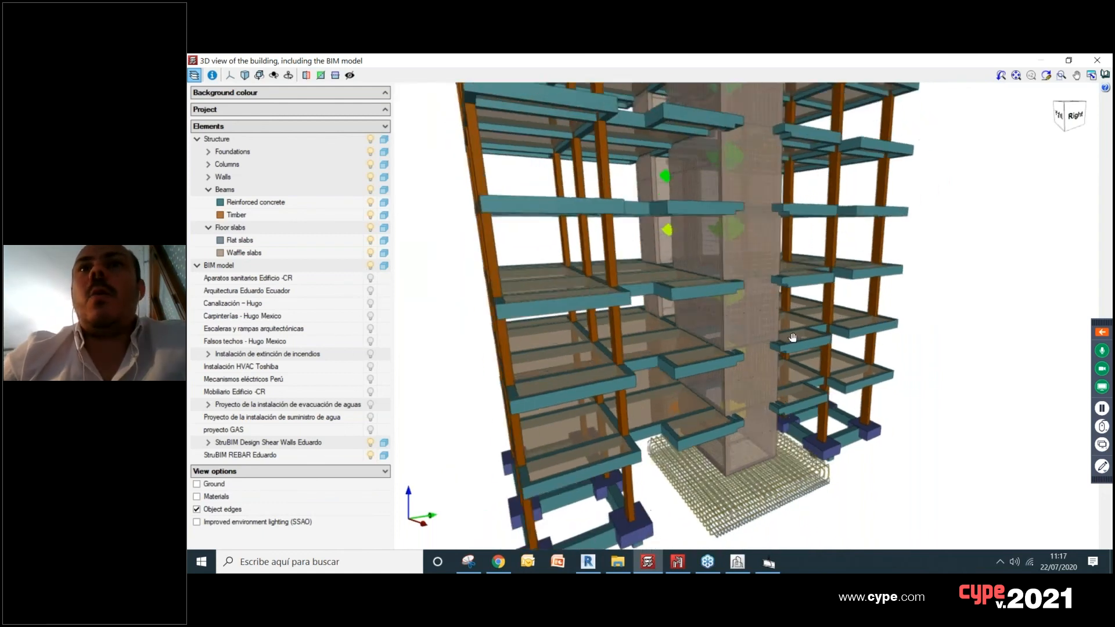
{"action": "scroll", "coordinate": [794, 341], "scroll_direction": "up", "scroll_amount": 2}
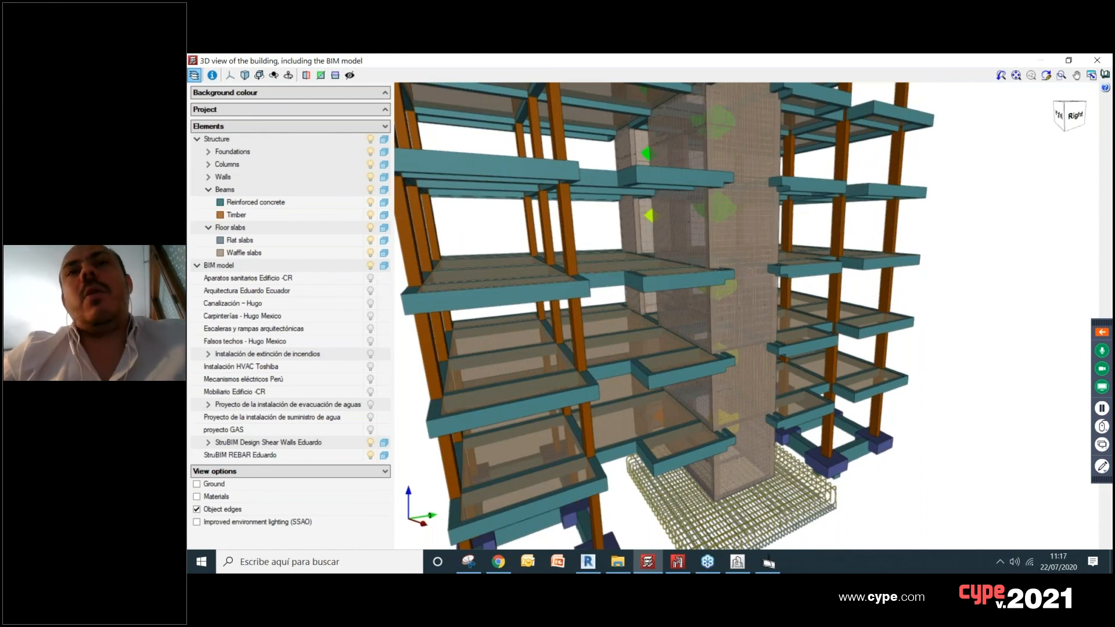
{"action": "scroll", "coordinate": [758, 287], "scroll_direction": "down", "scroll_amount": 5}
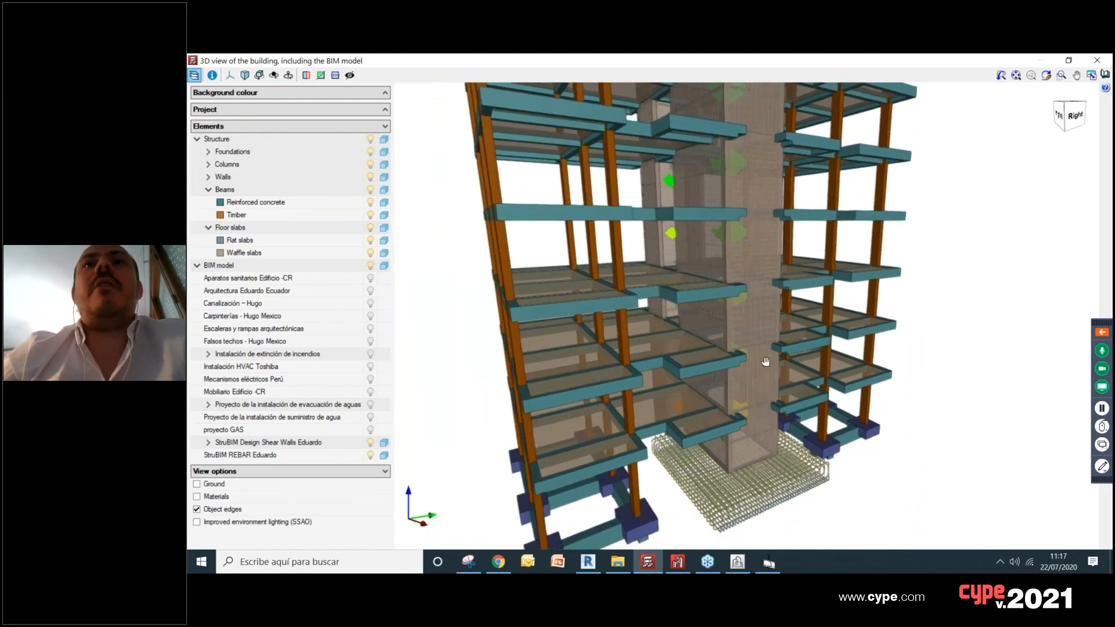
{"action": "scroll", "coordinate": [758, 287], "scroll_direction": "down", "scroll_amount": 2}
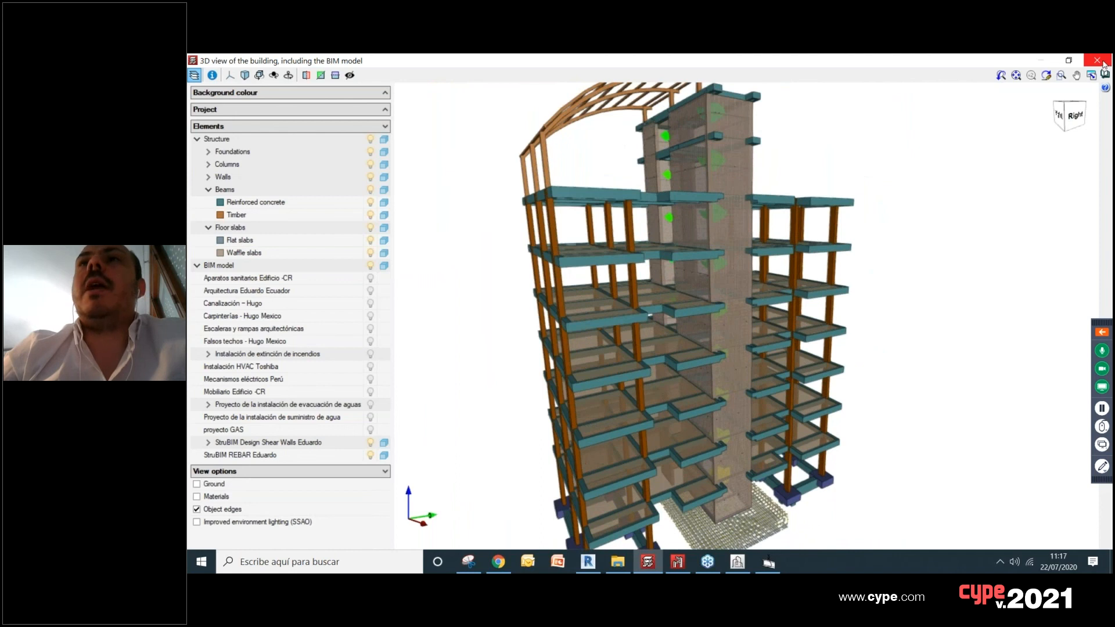
{"action": "left_click", "coordinate": [1098, 59]}
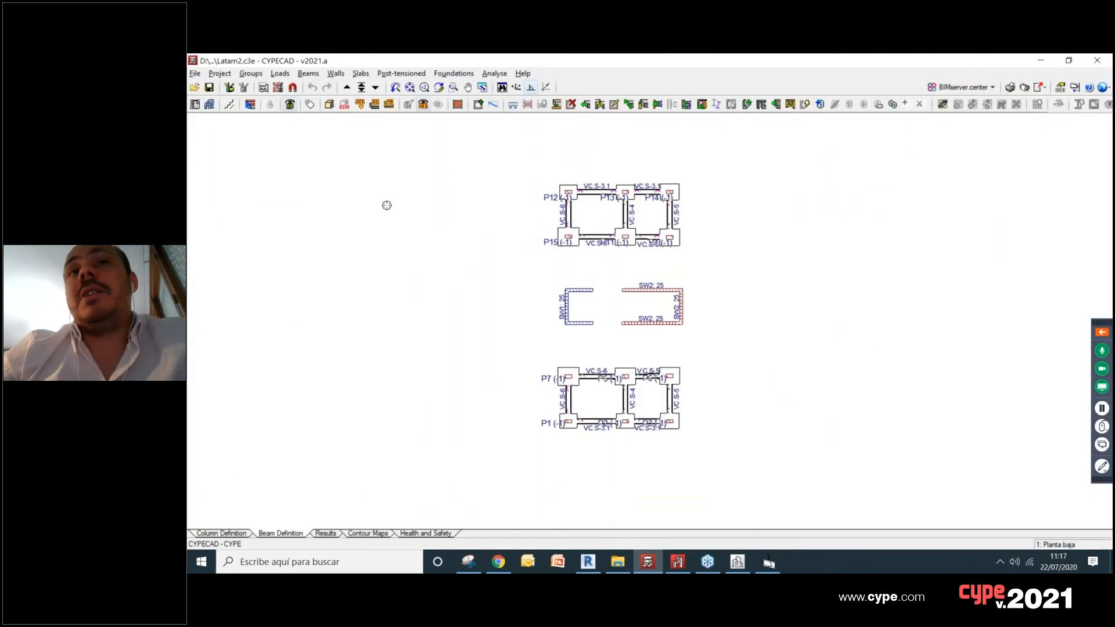
Step: Start defining a reinforced concrete wall from Primera planta with the Shear wall option enabled, and close the dialog without accepting
{"action": "left_click", "coordinate": [346, 88]}
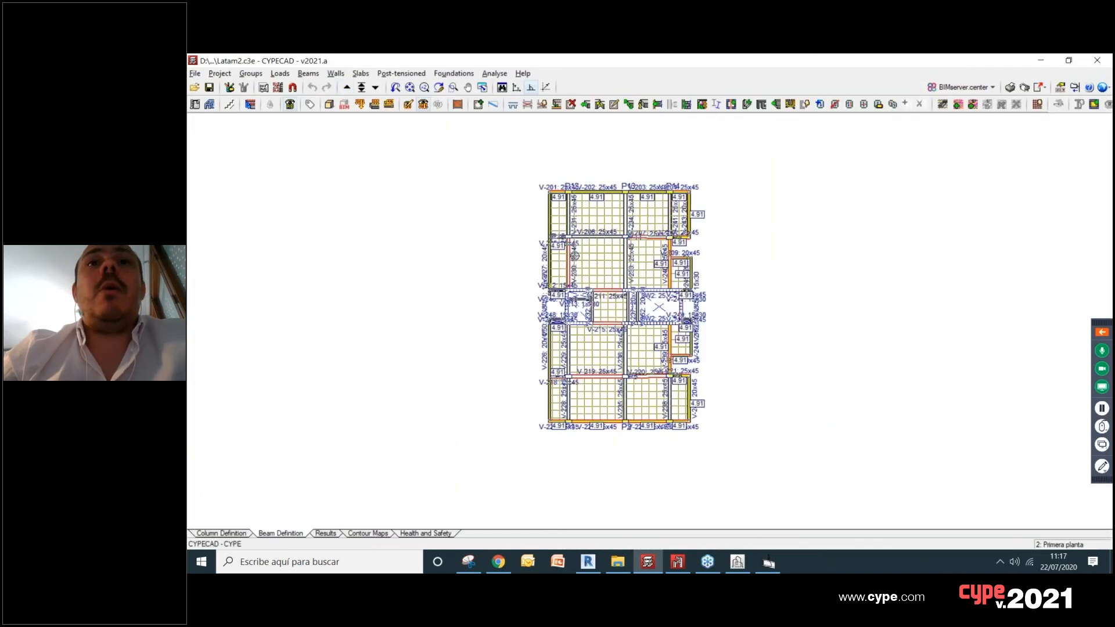
{"action": "left_click", "coordinate": [336, 73]}
{"action": "left_click", "coordinate": [349, 88]}
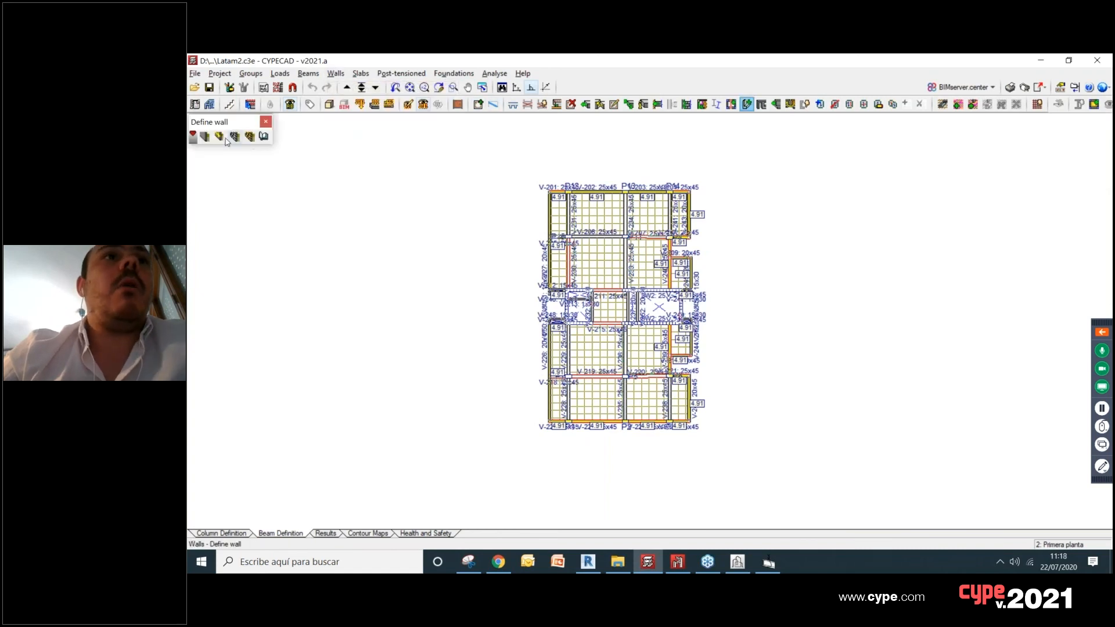
{"action": "left_click", "coordinate": [205, 137]}
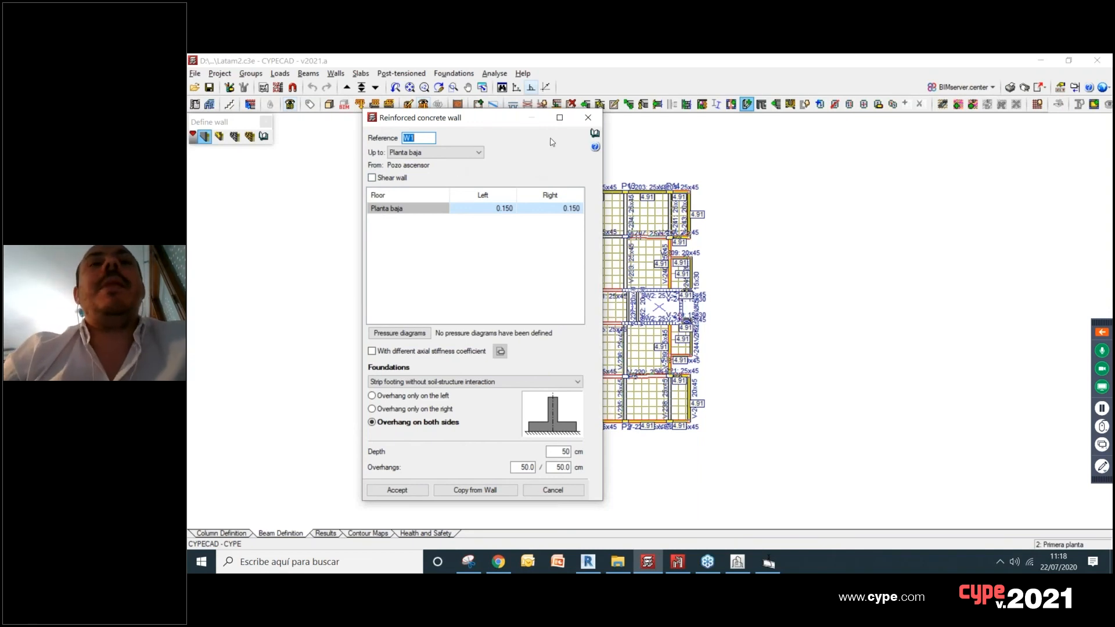
{"action": "left_click", "coordinate": [401, 178]}
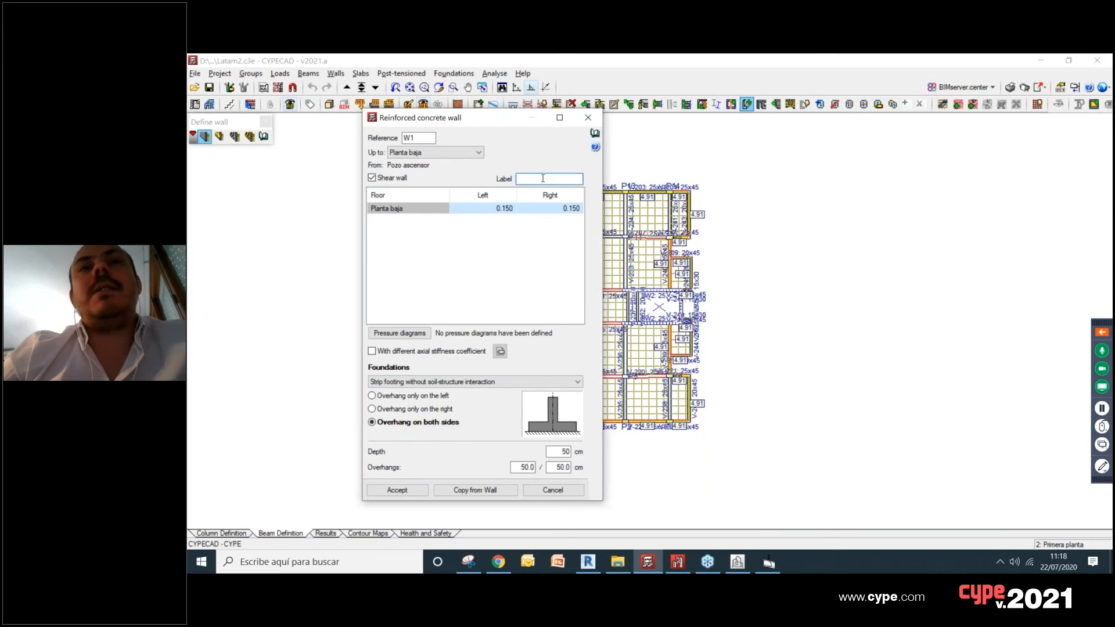
{"action": "left_click", "coordinate": [588, 117]}
Step: Check the shear wall label in the edit dialog of an SW1 wall on Planta baja, leaving its data unchanged
{"action": "left_click", "coordinate": [376, 88]}
{"action": "scroll", "coordinate": [557, 299], "scroll_direction": "up", "scroll_amount": 5}
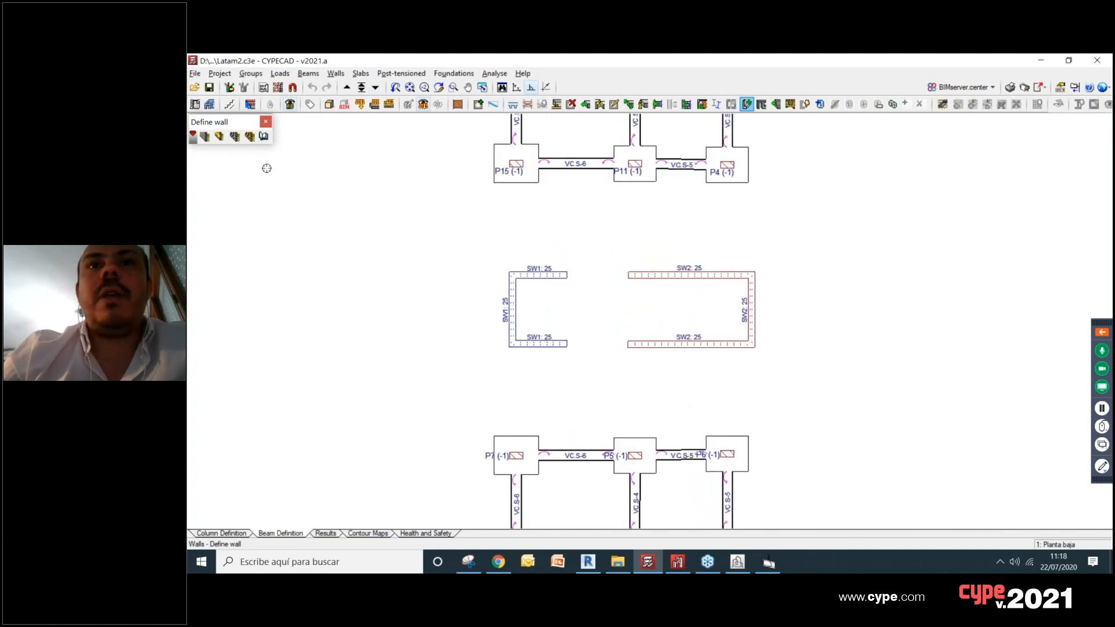
{"action": "left_click", "coordinate": [335, 73]}
{"action": "left_click", "coordinate": [358, 193]}
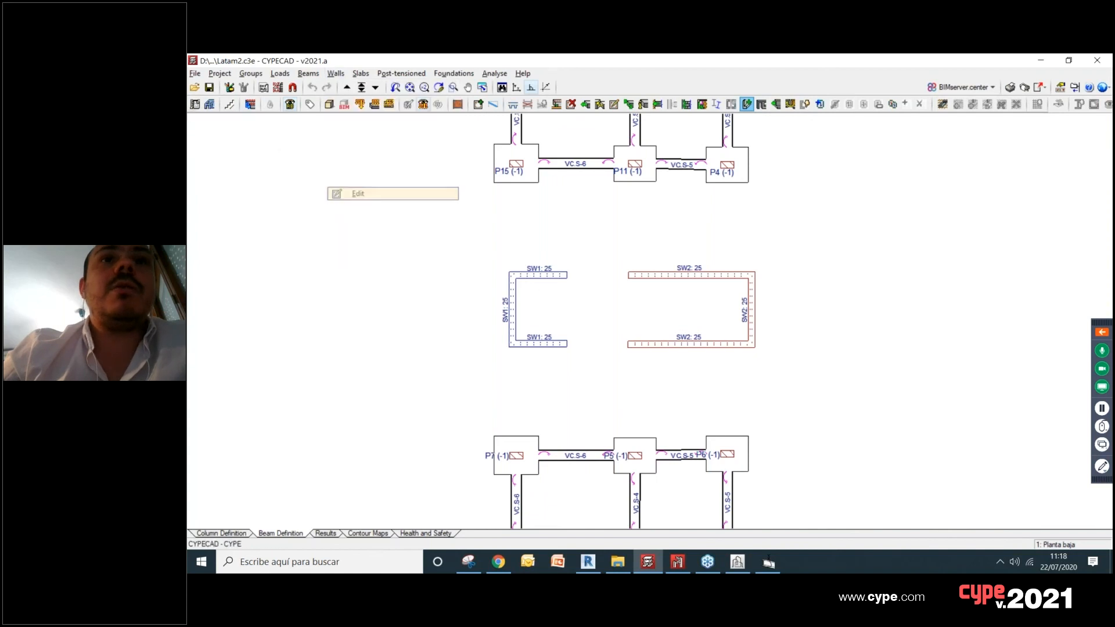
{"action": "left_click", "coordinate": [536, 284]}
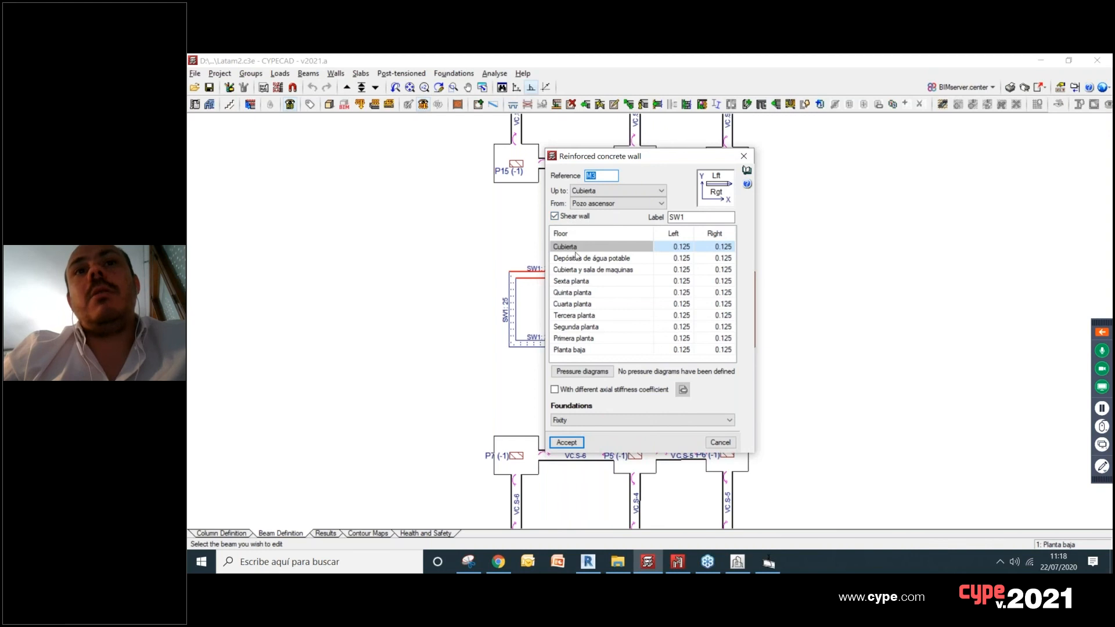
{"action": "double_click", "coordinate": [677, 217]}
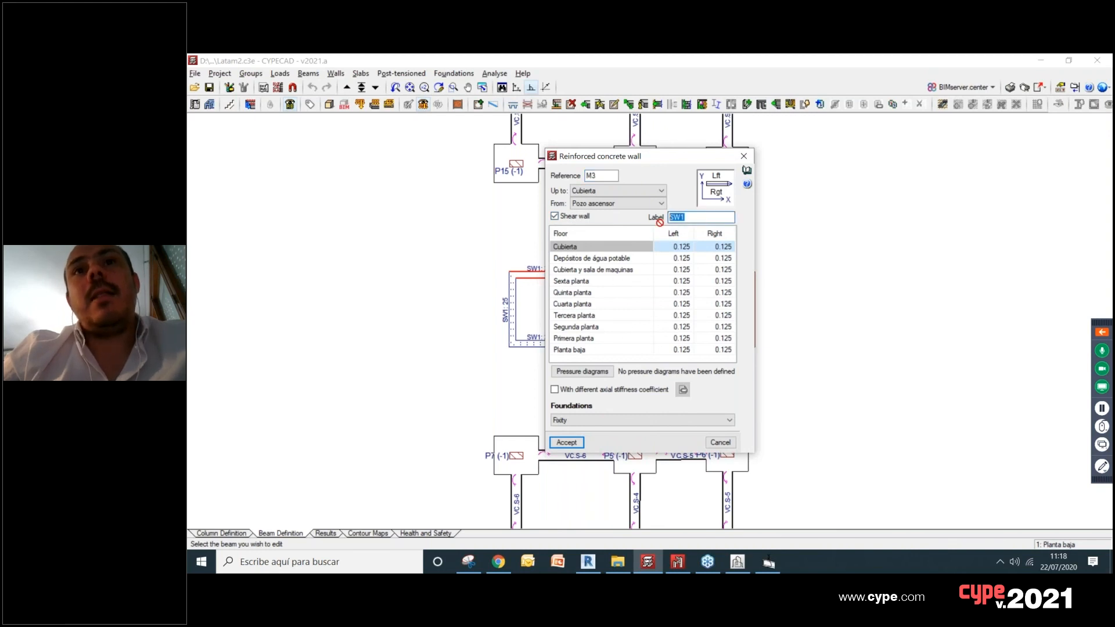
{"action": "left_click", "coordinate": [744, 156]}
Step: Inspect both shear wall groups from several angles in the 3D view of shear walls, and close the view
{"action": "left_click", "coordinate": [308, 74]}
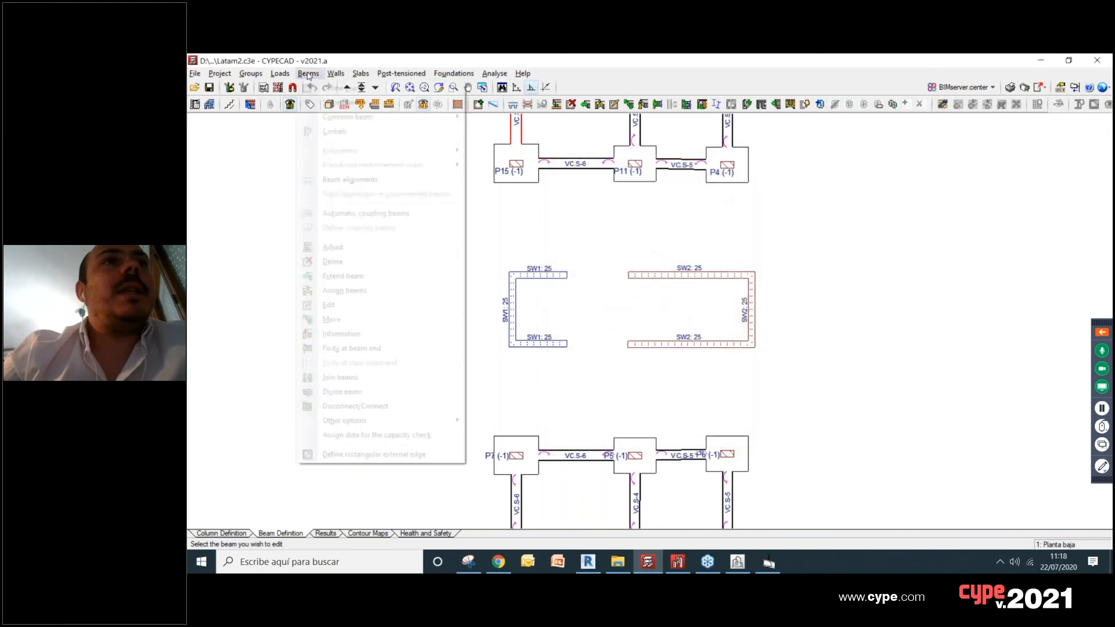
{"action": "mouse_move", "coordinate": [332, 75]}
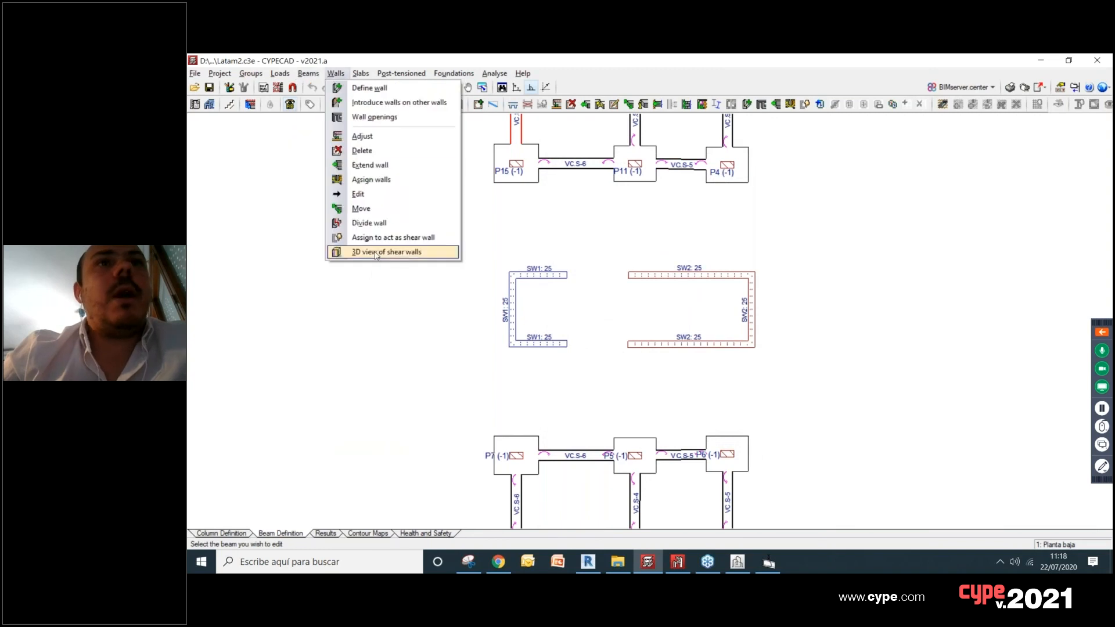
{"action": "left_click", "coordinate": [376, 253]}
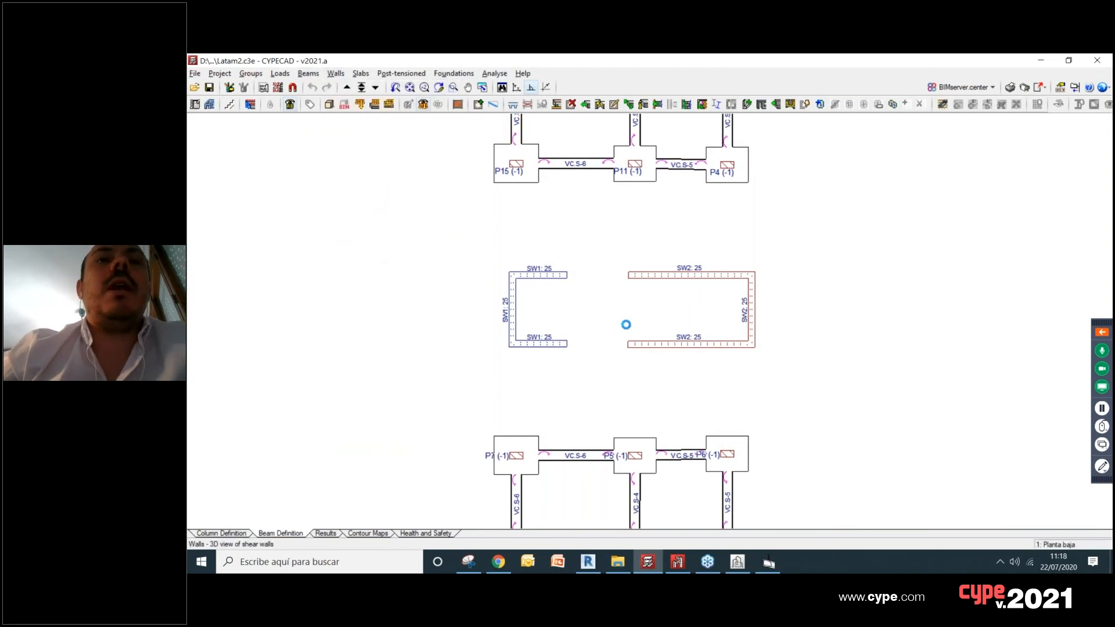
{"action": "left_click_drag", "start_coordinate": [674, 323], "coordinate": [628, 219]}
{"action": "scroll", "coordinate": [641, 221], "scroll_direction": "up", "scroll_amount": 3}
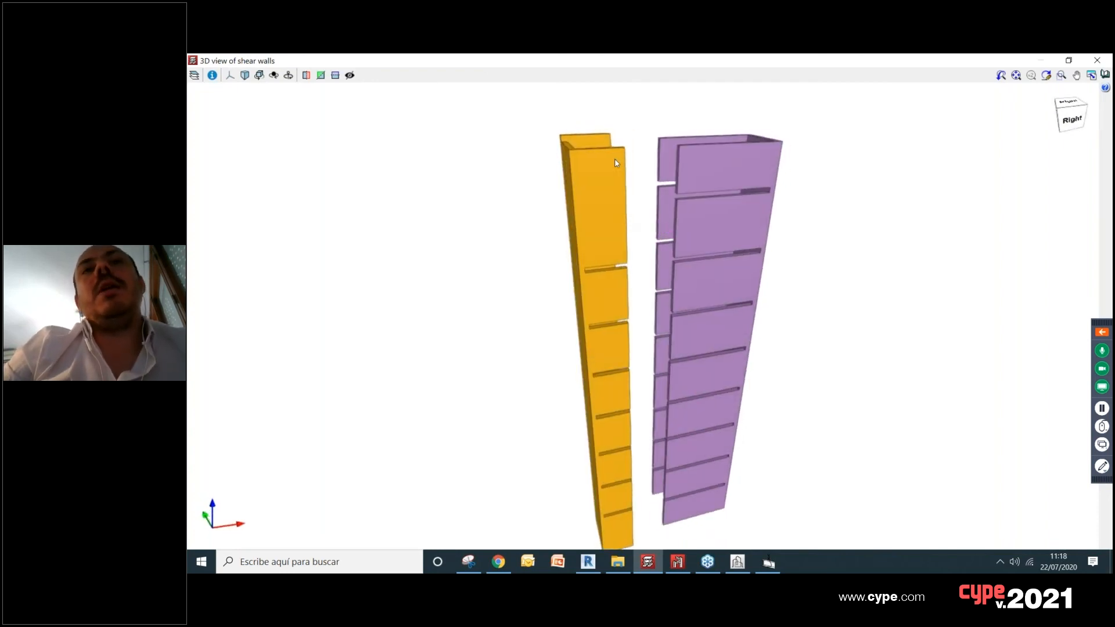
{"action": "scroll", "coordinate": [614, 176], "scroll_direction": "up", "scroll_amount": 3}
{"action": "scroll", "coordinate": [608, 153], "scroll_direction": "down", "scroll_amount": 2}
{"action": "scroll", "coordinate": [605, 186], "scroll_direction": "up", "scroll_amount": 5}
{"action": "scroll", "coordinate": [589, 167], "scroll_direction": "down", "scroll_amount": 4}
{"action": "left_click_drag", "start_coordinate": [738, 150], "coordinate": [773, 201]}
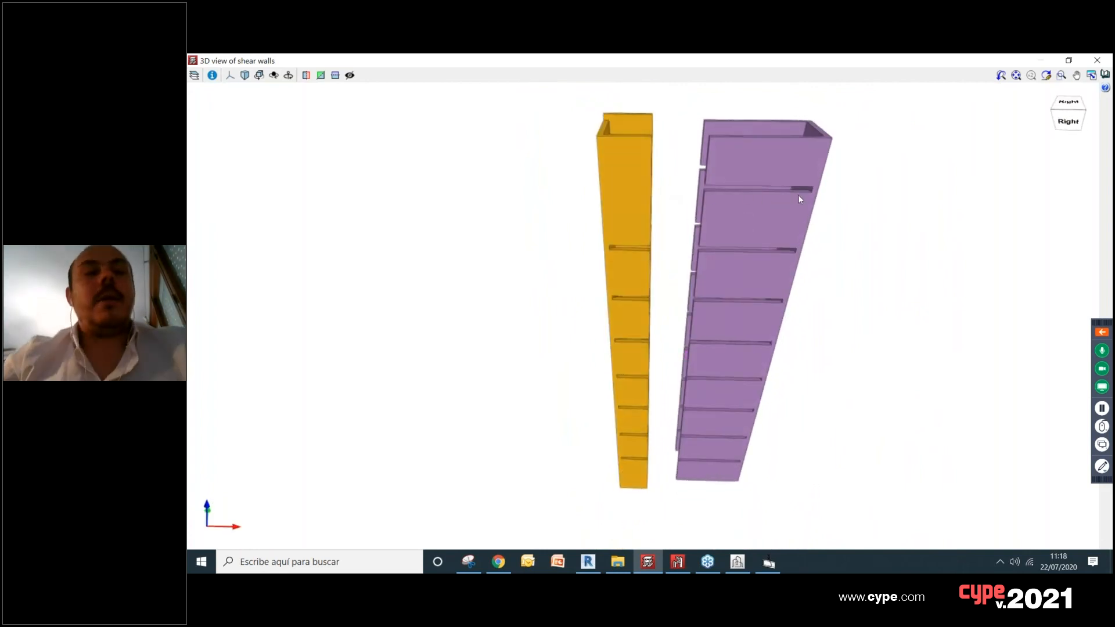
{"action": "scroll", "coordinate": [798, 195], "scroll_direction": "down", "scroll_amount": 2}
{"action": "left_click", "coordinate": [1097, 60]}
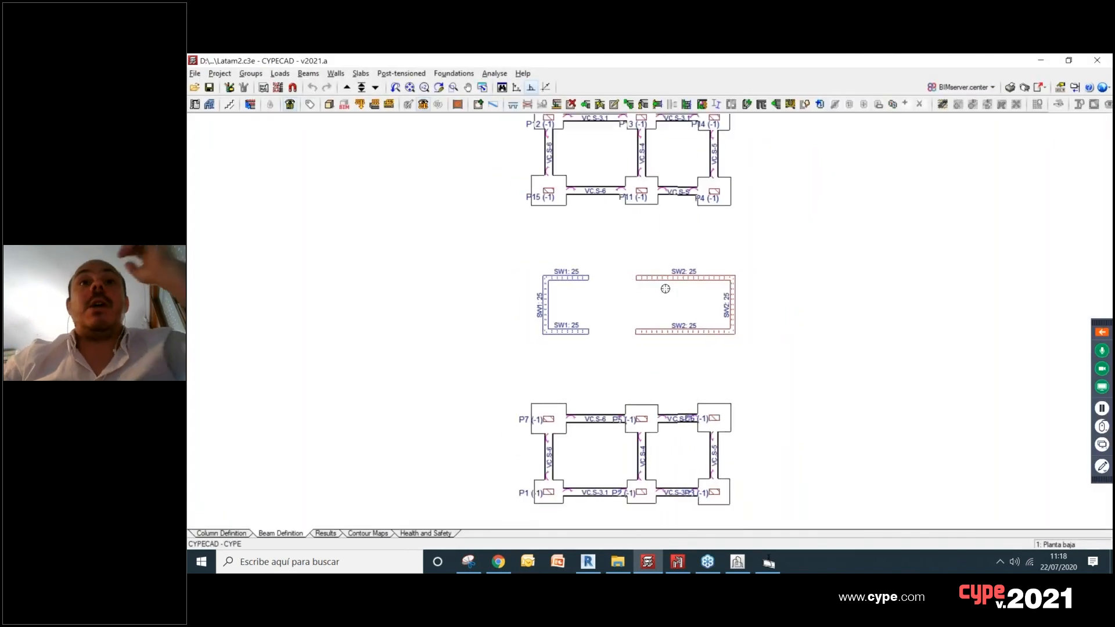
Step: Review the BIMserver.center options available for the job in the Planta baja plan
{"action": "scroll", "coordinate": [680, 255], "scroll_direction": "up", "scroll_amount": 1}
{"action": "middle_click_drag", "start_coordinate": [655, 244], "coordinate": [672, 249]}
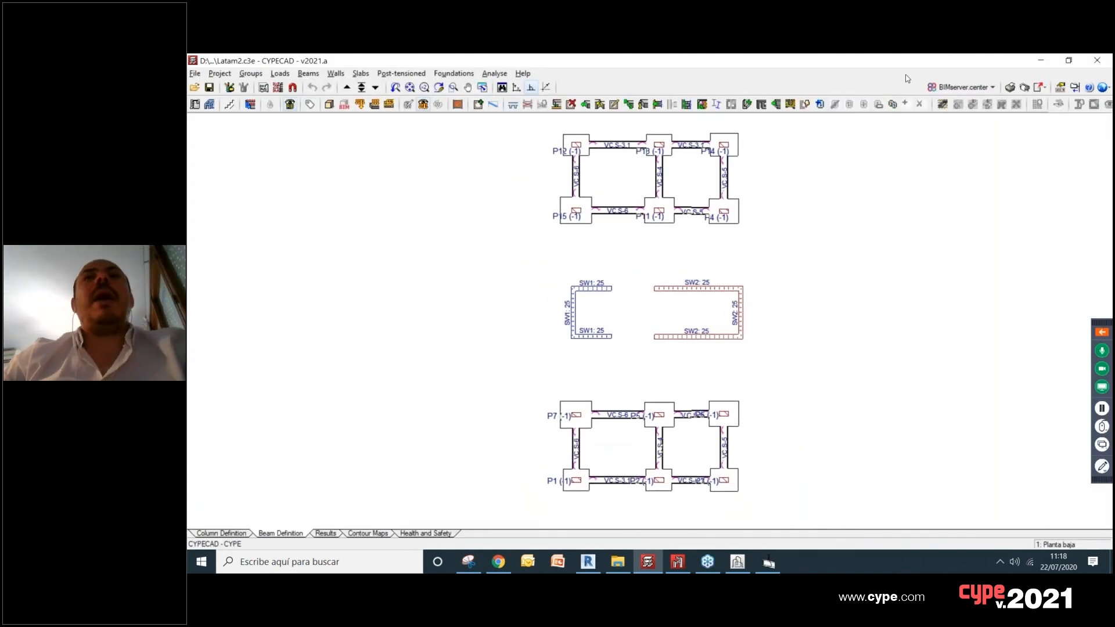
{"action": "left_click", "coordinate": [961, 86]}
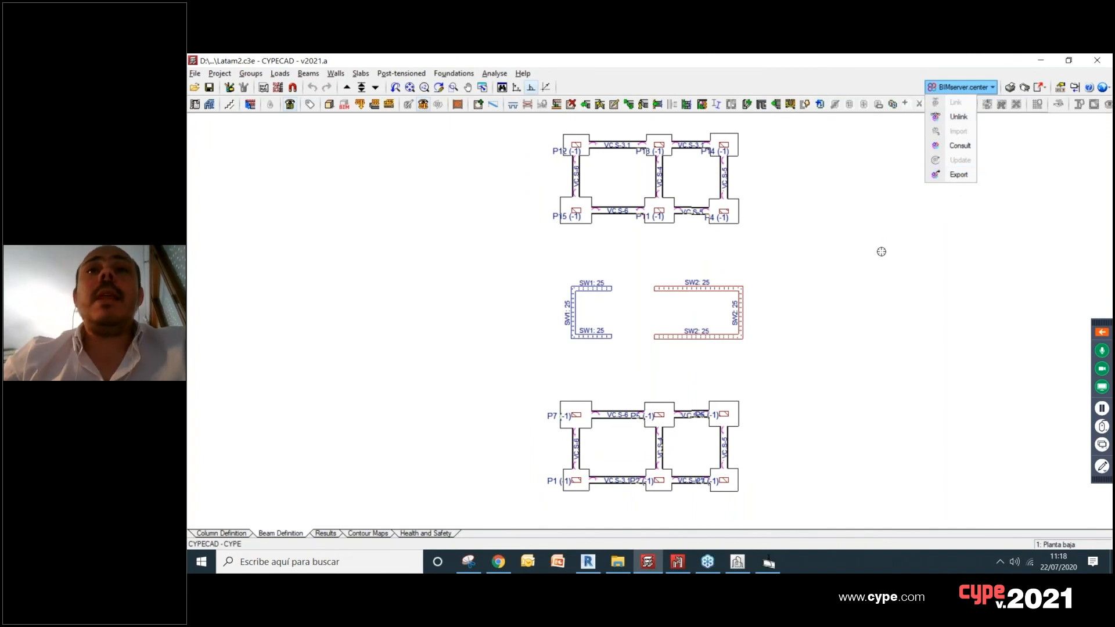
{"action": "left_click", "coordinate": [908, 248]}
Step: Launch StruBIM Shear Walls from the desktop and open the recent file Example_01.ssw
{"action": "left_click", "coordinate": [811, 563]}
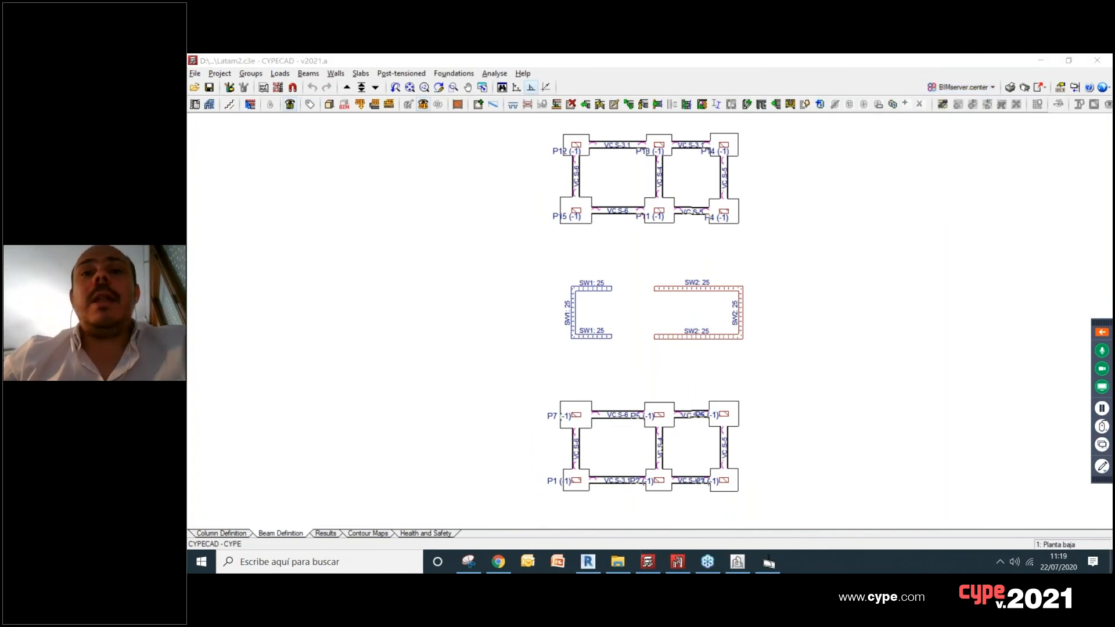
{"action": "key", "text": "super+d"}
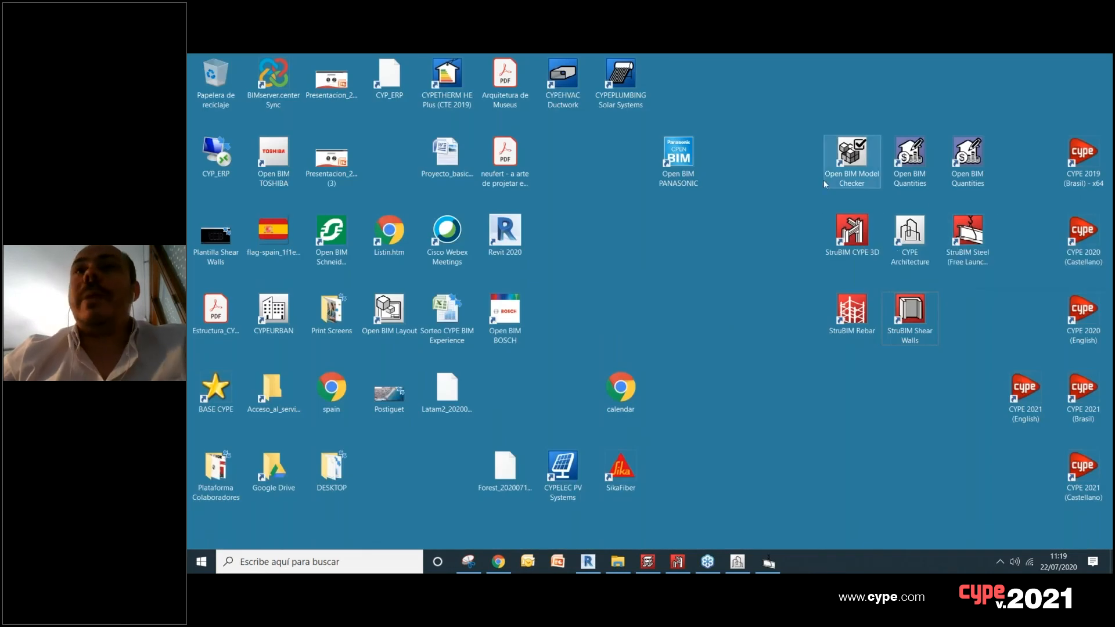
{"action": "double_click", "coordinate": [906, 313]}
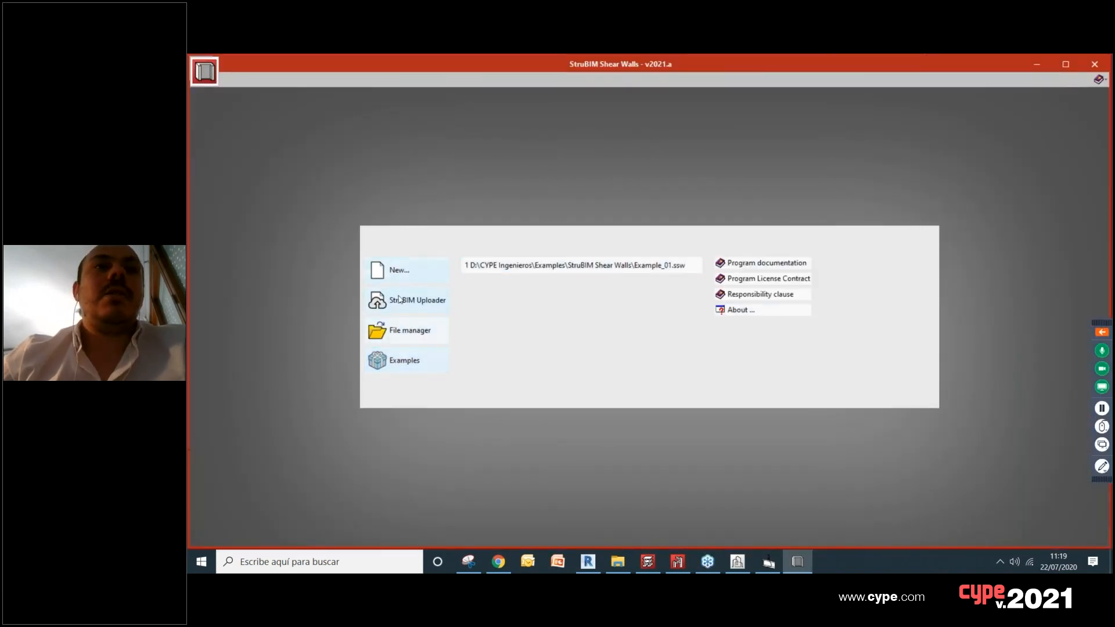
{"action": "left_click", "coordinate": [553, 265]}
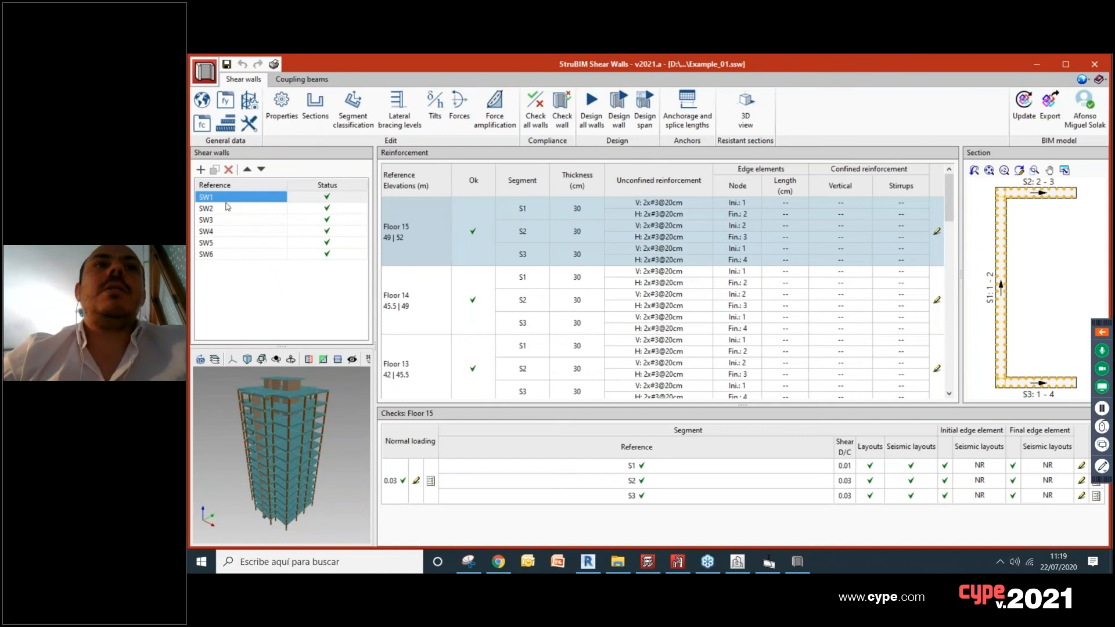
Step: Review the reinforcement and checks of shear wall SW4 for several floors, ending with Floor 8
{"action": "left_click", "coordinate": [287, 231]}
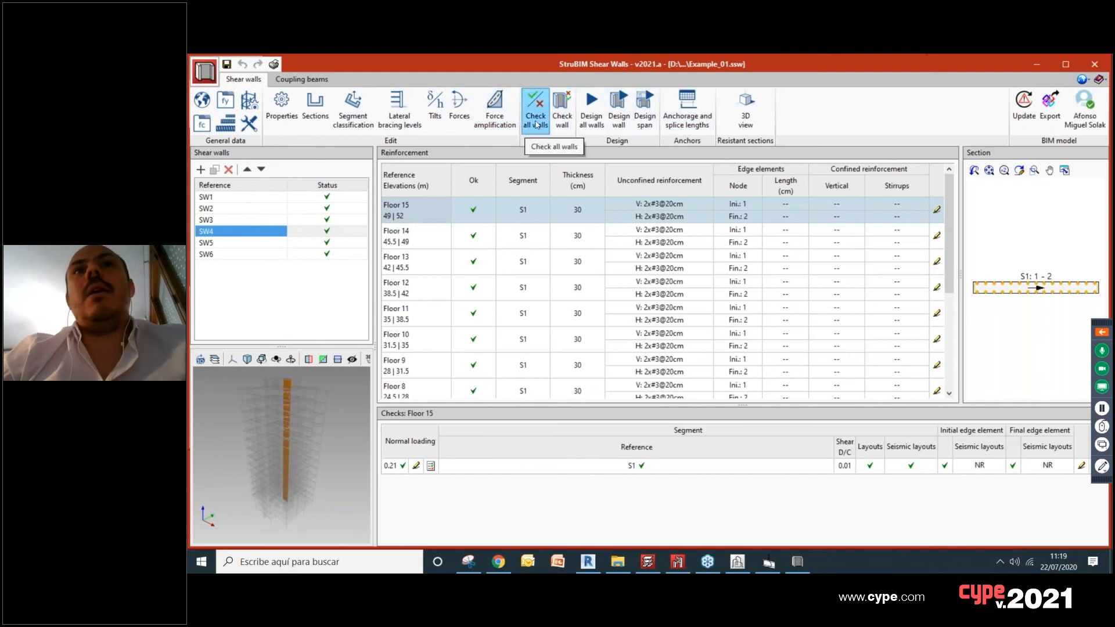
{"action": "left_click", "coordinate": [474, 273]}
{"action": "left_click", "coordinate": [474, 290]}
{"action": "left_click", "coordinate": [474, 321]}
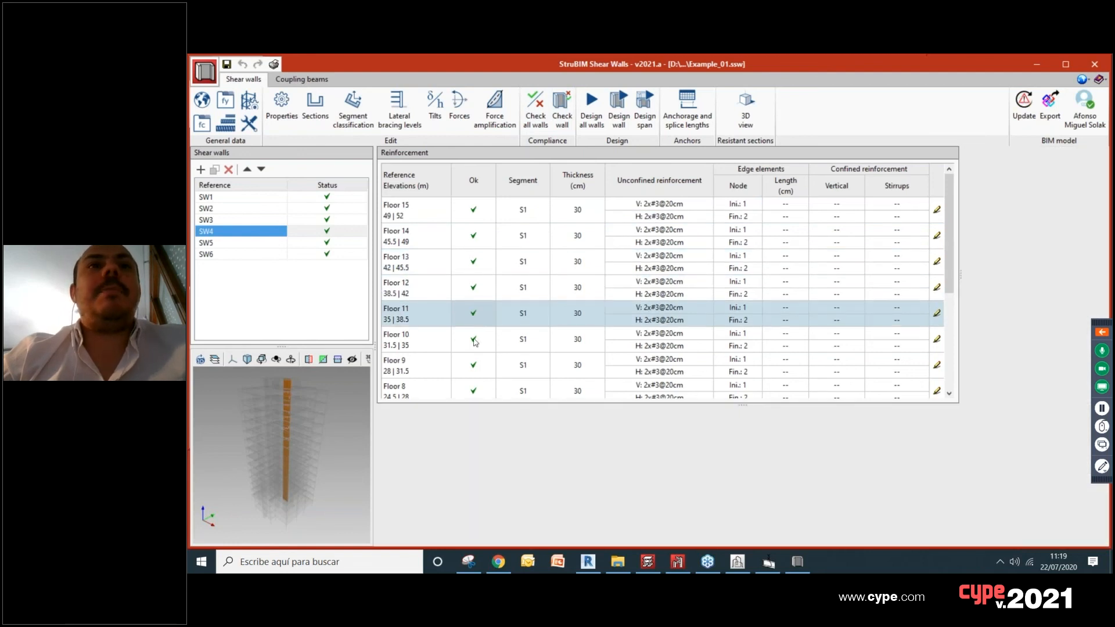
{"action": "left_click", "coordinate": [474, 342]}
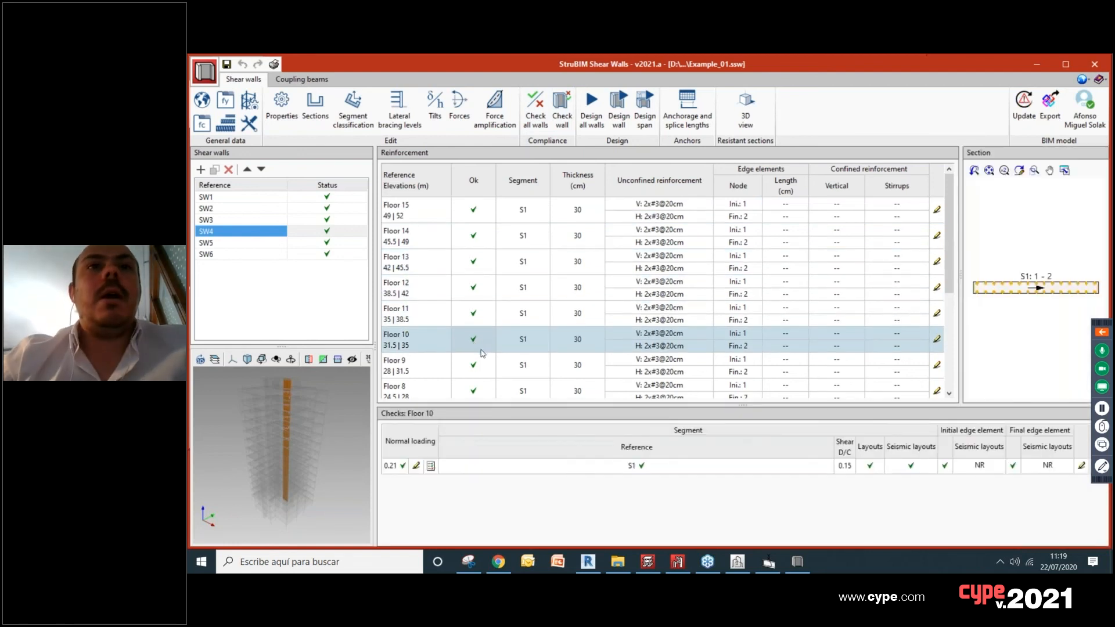
{"action": "left_click", "coordinate": [479, 361]}
{"action": "left_click", "coordinate": [479, 316]}
{"action": "left_click", "coordinate": [478, 293]}
{"action": "scroll", "coordinate": [481, 345], "scroll_direction": "down", "scroll_amount": 1}
{"action": "scroll", "coordinate": [481, 345], "scroll_direction": "down", "scroll_amount": 1}
{"action": "left_click", "coordinate": [475, 304]}
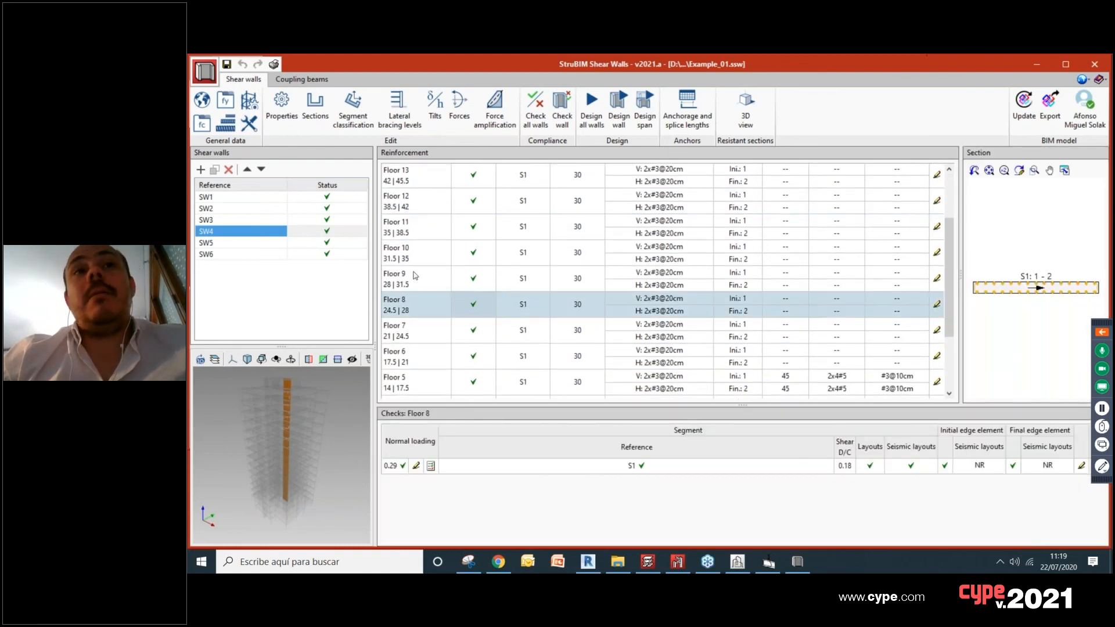
Step: Orbit the building model preview and display the reinforcement of shear wall SW5
{"action": "scroll", "coordinate": [275, 414], "scroll_direction": "up", "scroll_amount": 3}
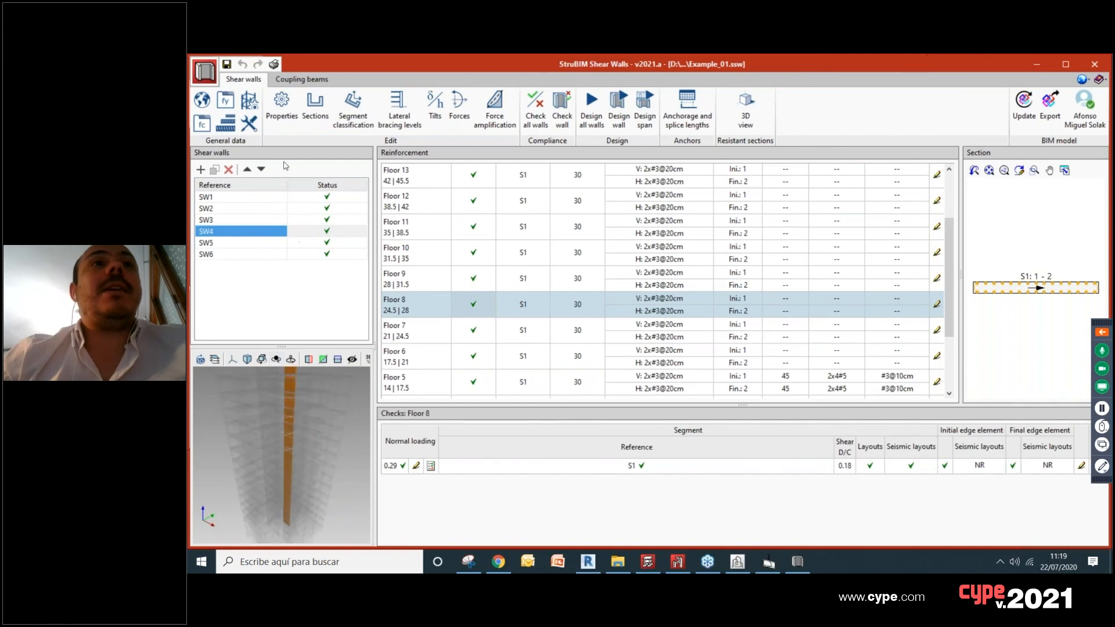
{"action": "mouse_move", "coordinate": [288, 449]}
{"action": "middle_mouse_down"}
{"action": "mouse_move", "coordinate": [285, 441]}
{"action": "mouse_move", "coordinate": [300, 442]}
{"action": "middle_mouse_up"}
{"action": "left_click", "coordinate": [225, 257]}
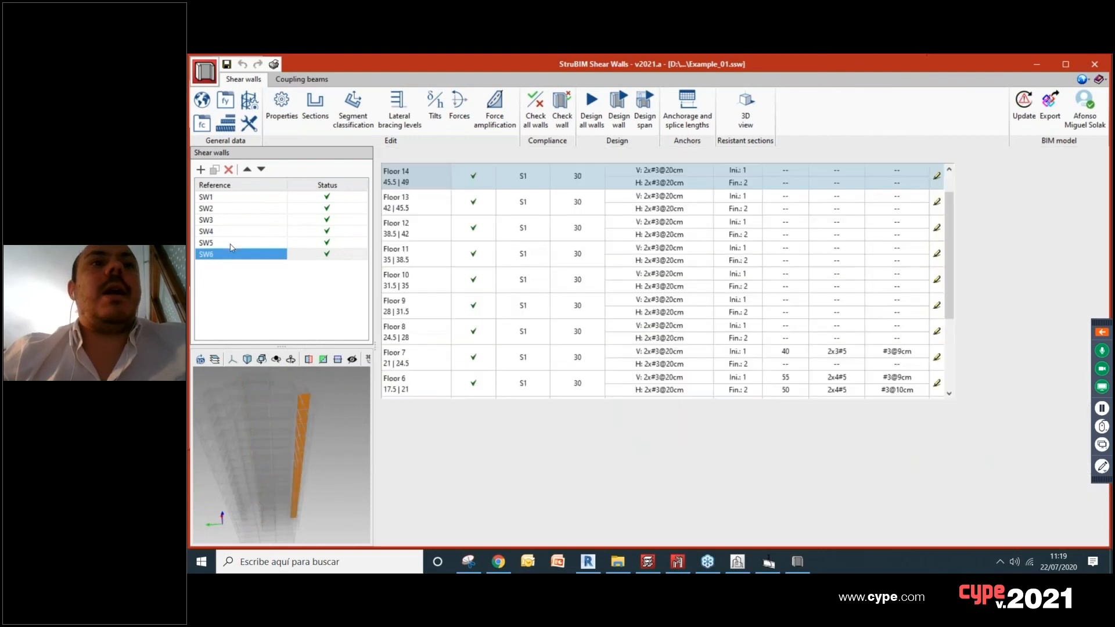
{"action": "left_click", "coordinate": [231, 243]}
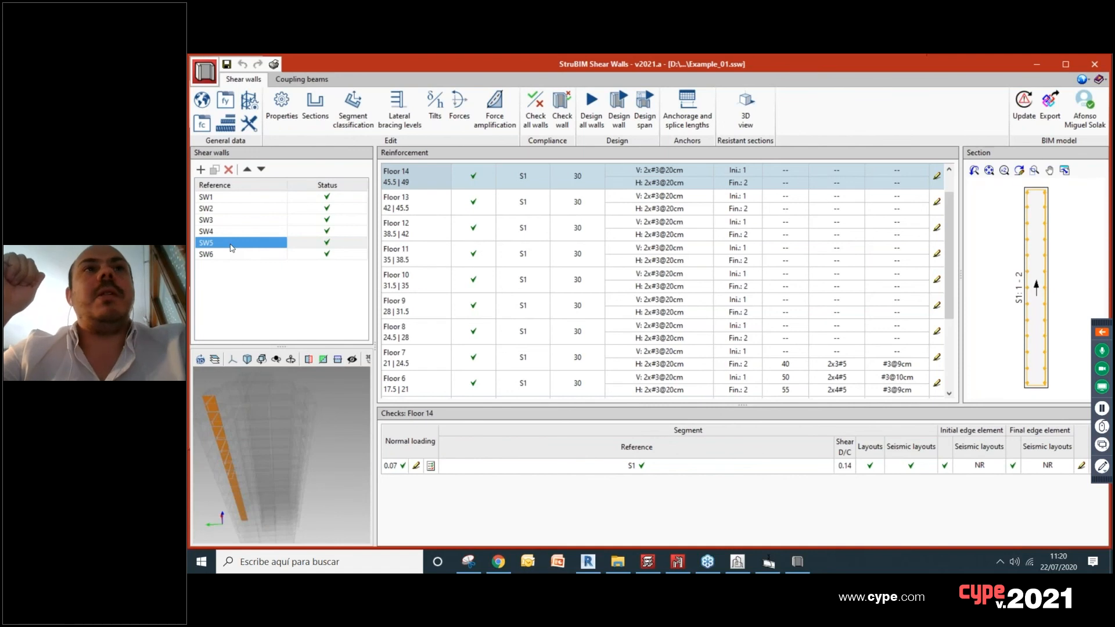
Step: Review the geometry, reinforcement and checks of Floor 3 coupling beams SW2 - SW4, SW4 - SW1 and SW3 - SW2, widening the beam view
{"action": "left_click", "coordinate": [318, 80]}
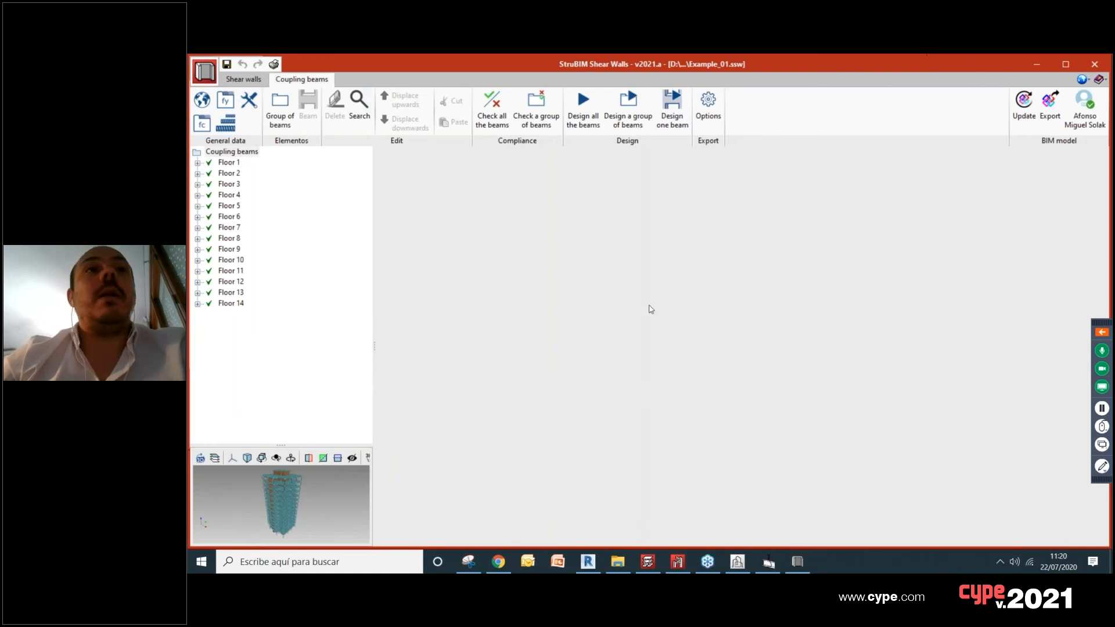
{"action": "left_click", "coordinate": [215, 186]}
{"action": "left_click", "coordinate": [197, 184]}
{"action": "left_click", "coordinate": [248, 206]}
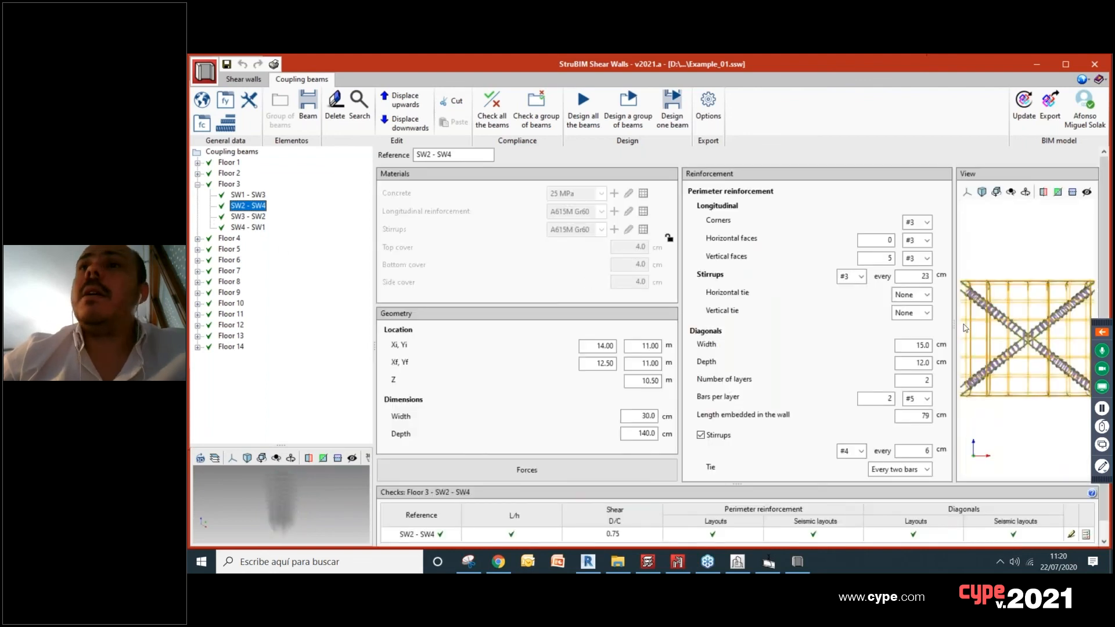
{"action": "left_click_drag", "start_coordinate": [955, 328], "coordinate": [843, 330]}
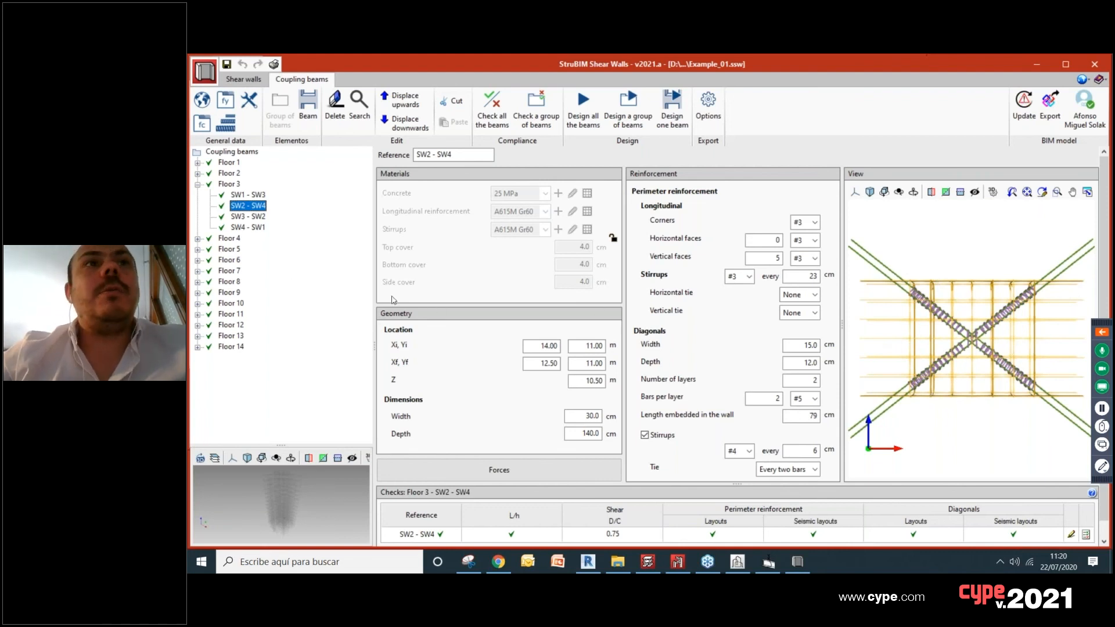
{"action": "left_click", "coordinate": [249, 227]}
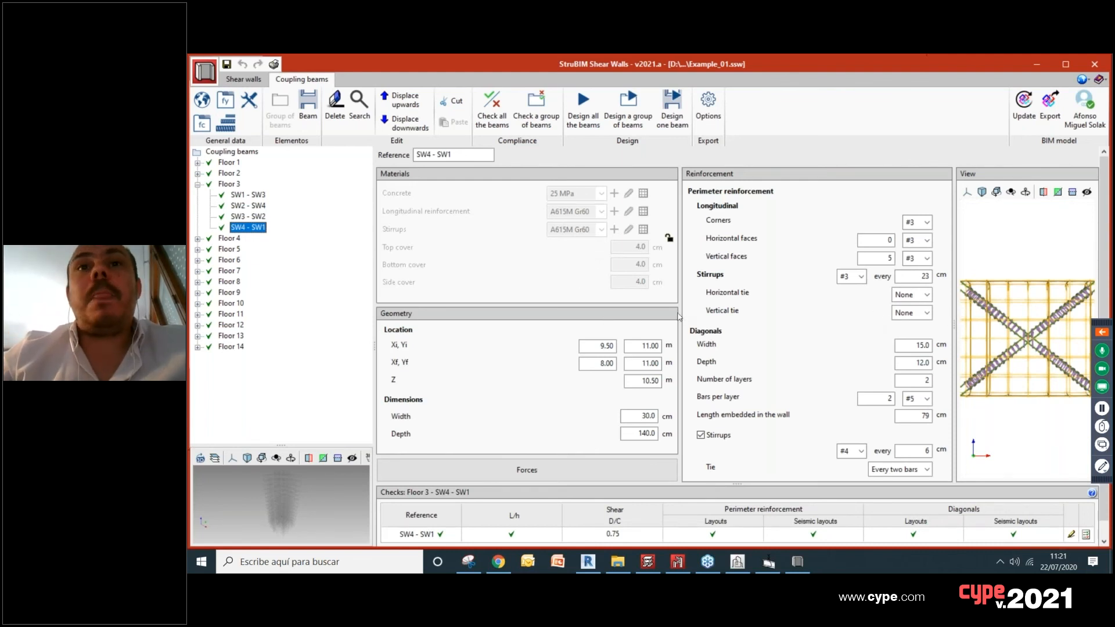
{"action": "left_click", "coordinate": [252, 217]}
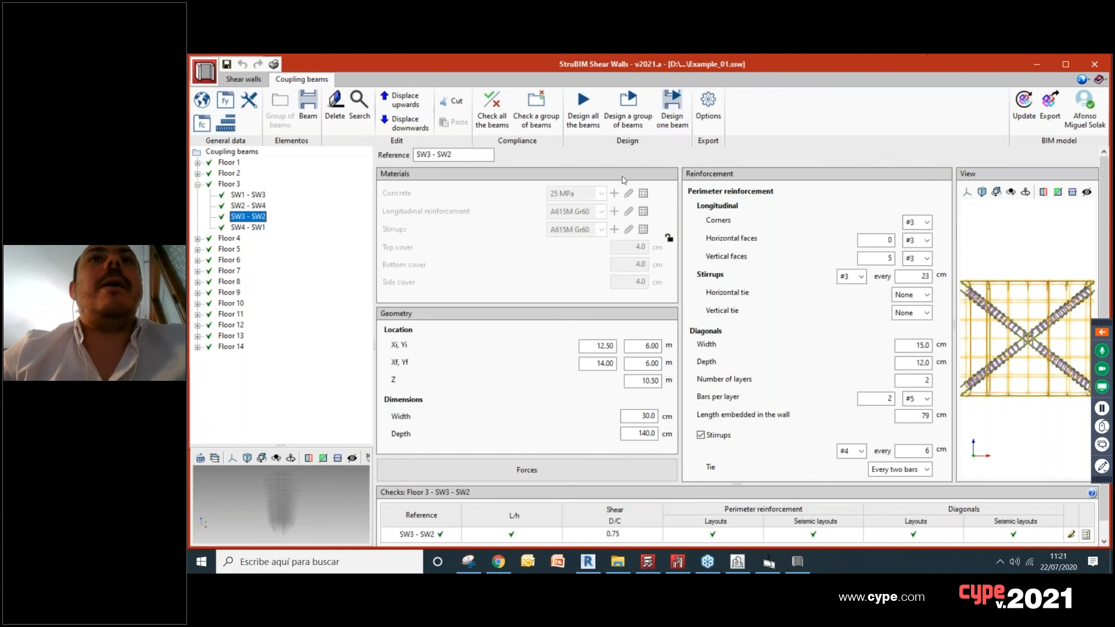
Step: Return to the shear walls and open the 3D view of their resistant sections in a maximised window
{"action": "left_click", "coordinate": [250, 81]}
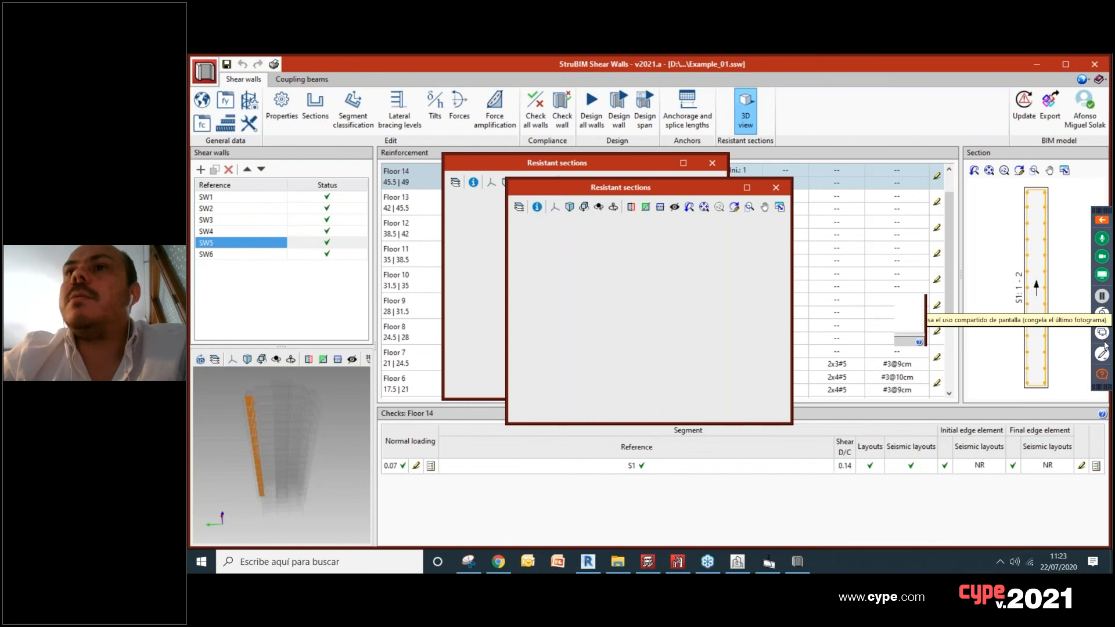
{"action": "left_click", "coordinate": [1101, 221]}
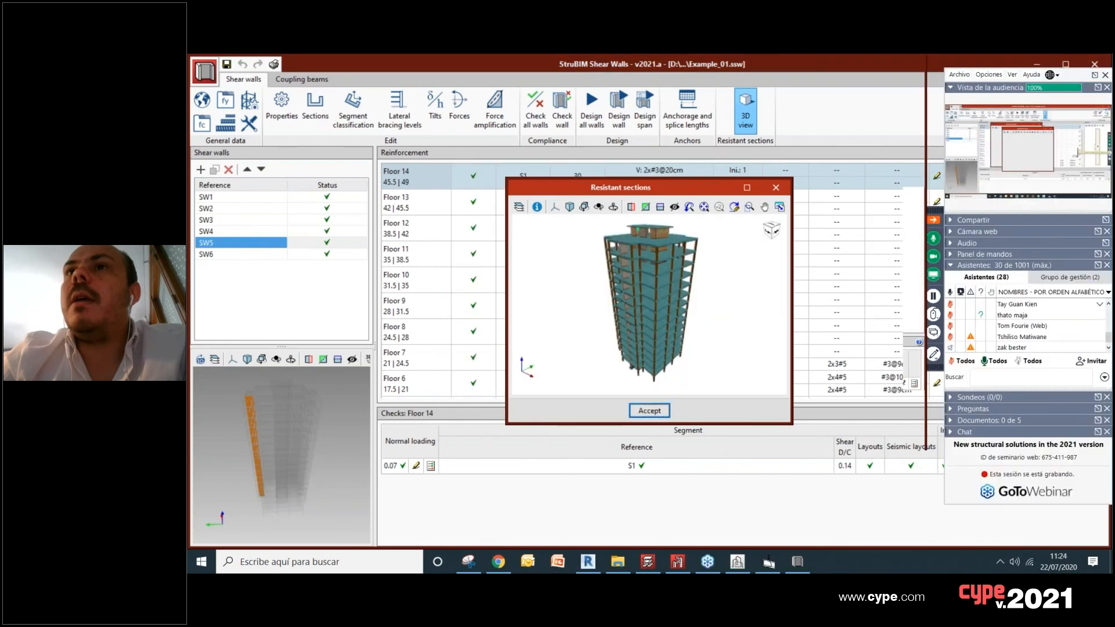
{"action": "left_click", "coordinate": [936, 221]}
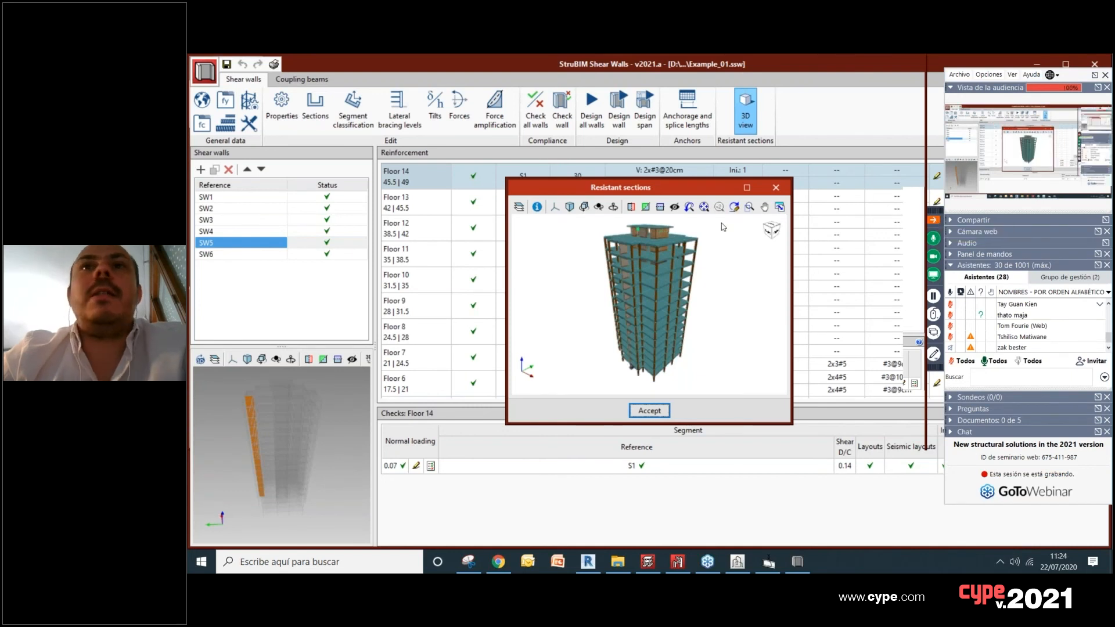
{"action": "left_click_drag", "start_coordinate": [744, 189], "coordinate": [699, 219]}
{"action": "left_click", "coordinate": [701, 219]}
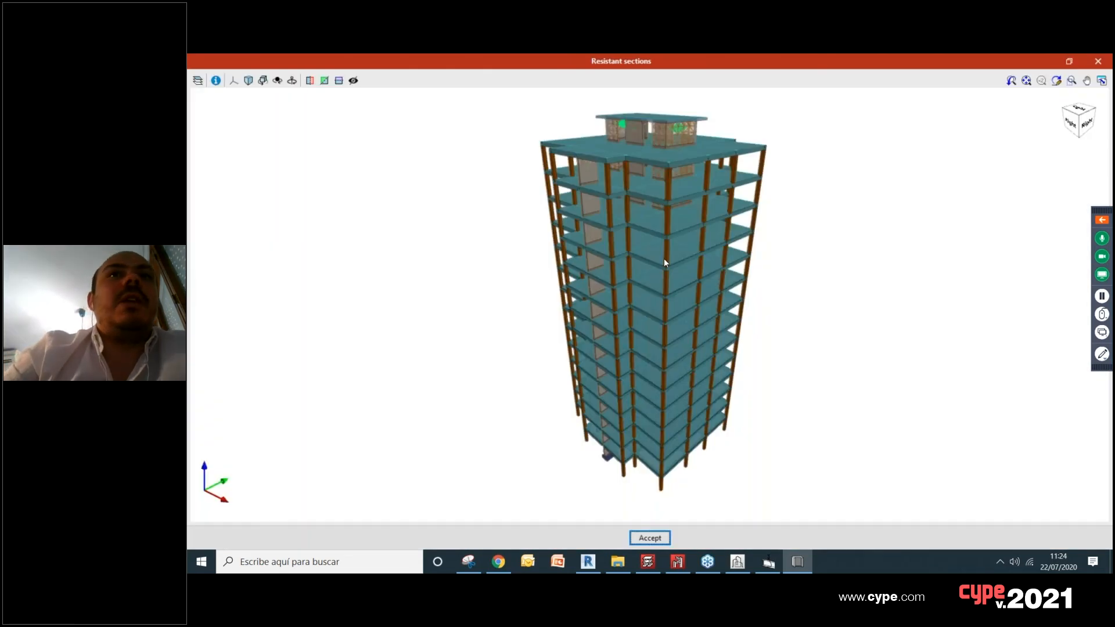
Step: Hide the BIM model, including Estructura, in the resistant sections view so only the wall sections and interaction surfaces are displayed
{"action": "scroll", "coordinate": [664, 259], "scroll_direction": "up", "scroll_amount": 3}
{"action": "left_click", "coordinate": [198, 81]}
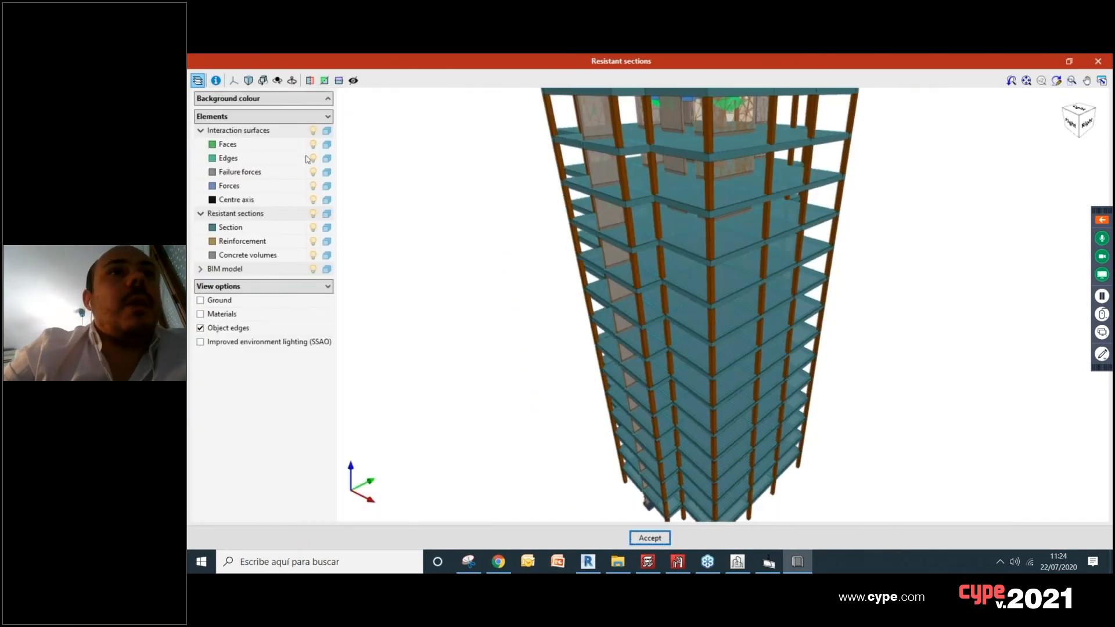
{"action": "left_click", "coordinate": [312, 270]}
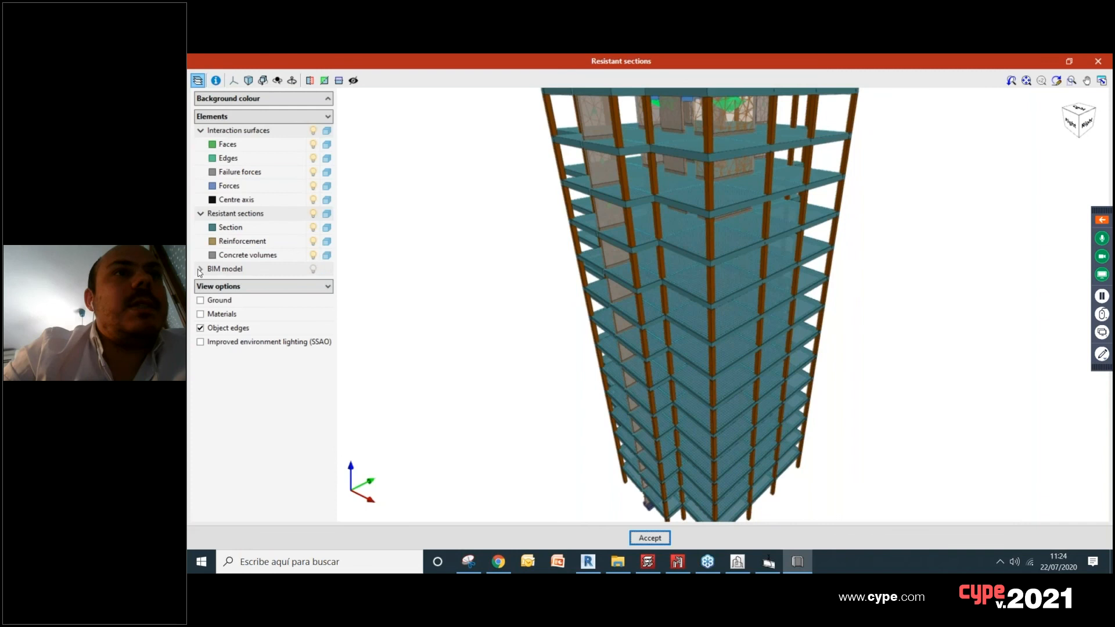
{"action": "left_click", "coordinate": [201, 269]}
{"action": "left_click", "coordinate": [314, 283]}
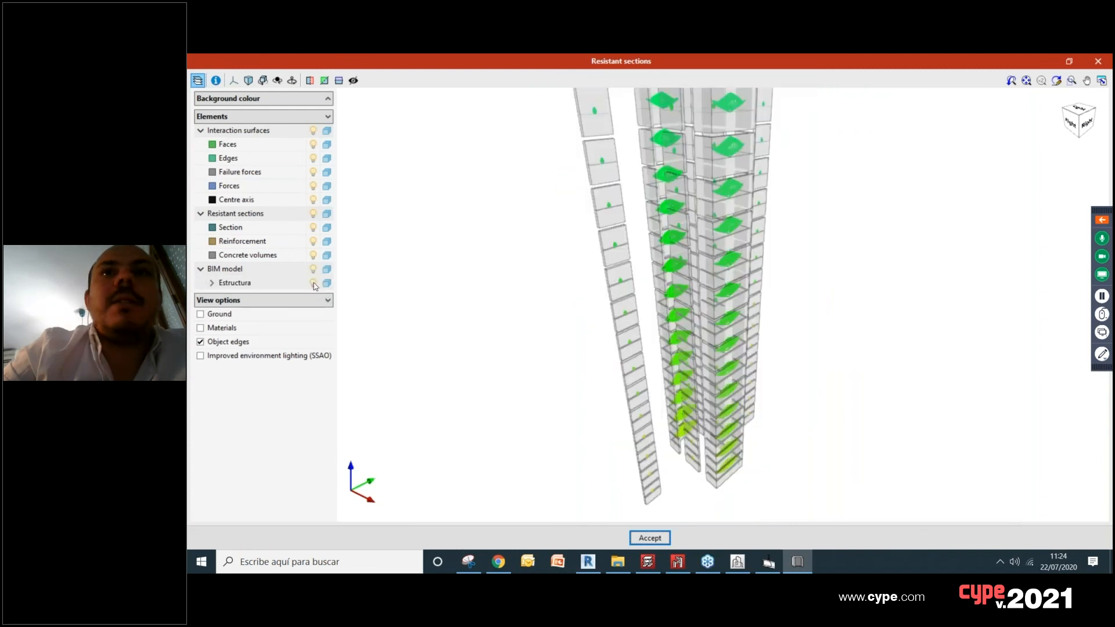
{"action": "left_click", "coordinate": [314, 284]}
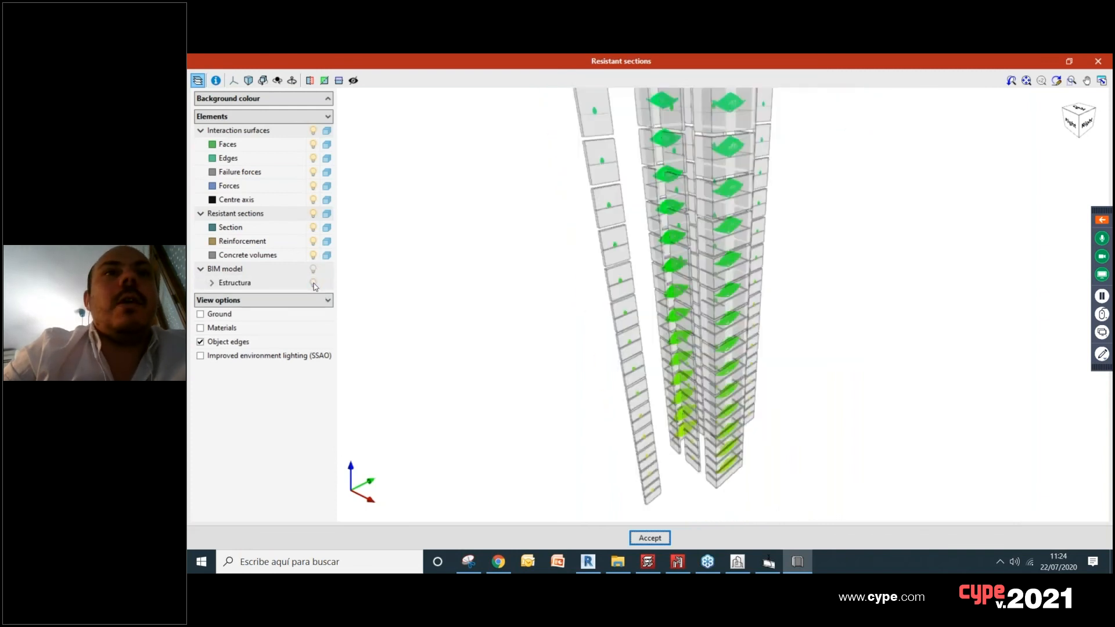
Step: Examine the interaction surfaces of the shear wall sections on the different floors, and close the resistant sections view
{"action": "mouse_move", "coordinate": [697, 242]}
{"action": "middle_mouse_down"}
{"action": "mouse_move", "coordinate": [782, 243]}
{"action": "mouse_move", "coordinate": [678, 227]}
{"action": "mouse_move", "coordinate": [831, 226]}
{"action": "mouse_move", "coordinate": [764, 226]}
{"action": "middle_mouse_up"}
{"action": "scroll", "coordinate": [674, 227], "scroll_direction": "up", "scroll_amount": 2}
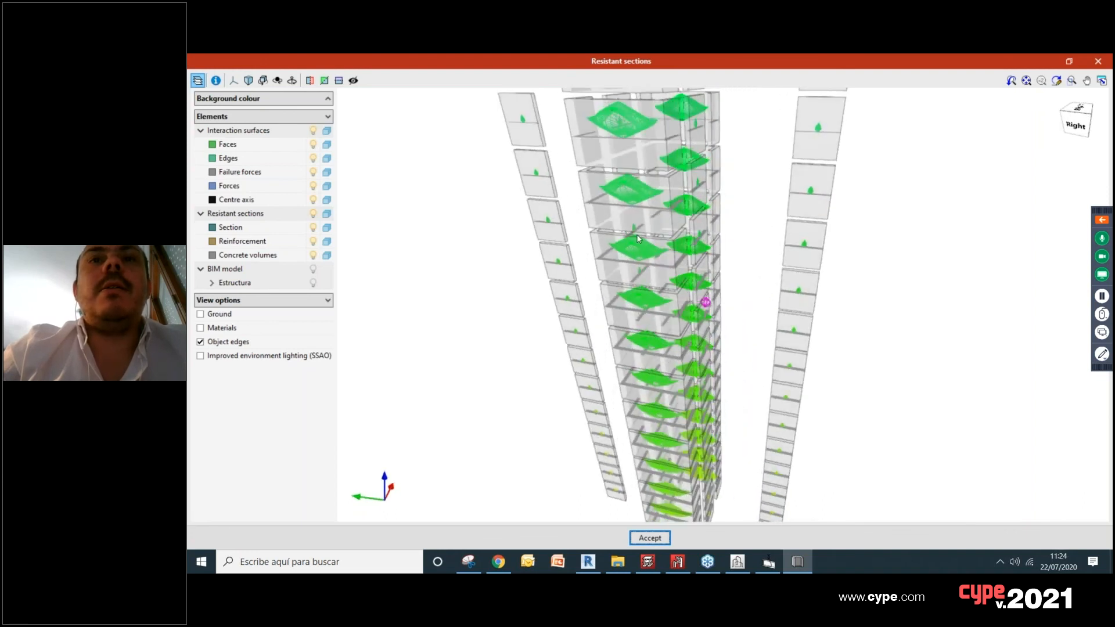
{"action": "scroll", "coordinate": [702, 232], "scroll_direction": "up", "scroll_amount": 5}
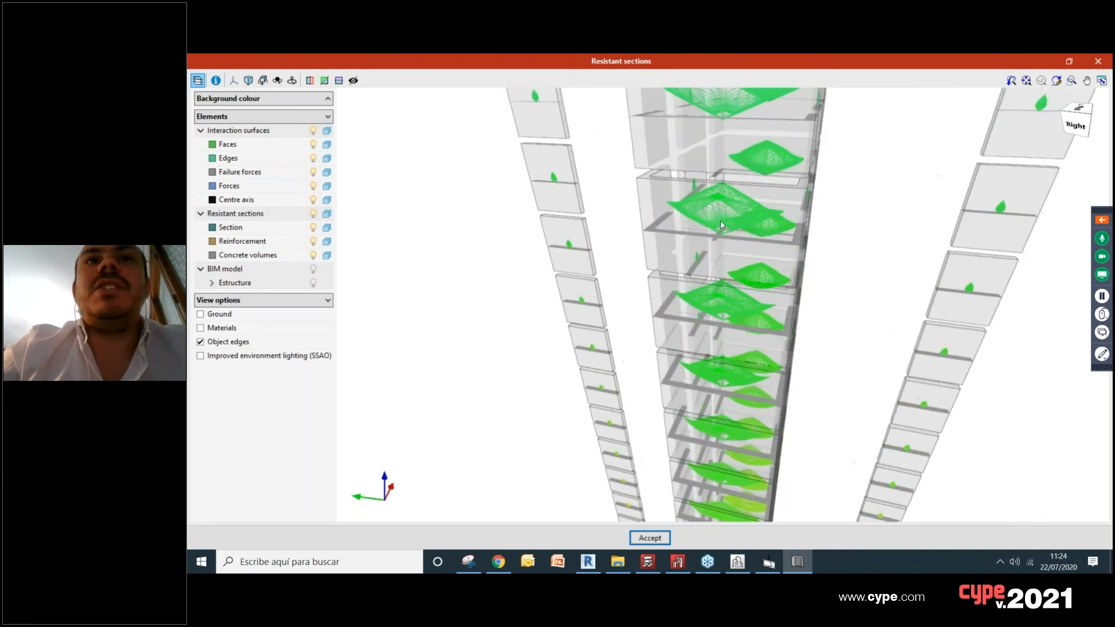
{"action": "scroll", "coordinate": [720, 226], "scroll_direction": "up", "scroll_amount": 1}
{"action": "mouse_move", "coordinate": [777, 219]}
{"action": "middle_mouse_down"}
{"action": "mouse_move", "coordinate": [822, 224]}
{"action": "mouse_move", "coordinate": [864, 209]}
{"action": "mouse_move", "coordinate": [744, 192]}
{"action": "mouse_move", "coordinate": [645, 194]}
{"action": "mouse_move", "coordinate": [606, 208]}
{"action": "mouse_move", "coordinate": [787, 363]}
{"action": "mouse_move", "coordinate": [761, 359]}
{"action": "middle_mouse_up"}
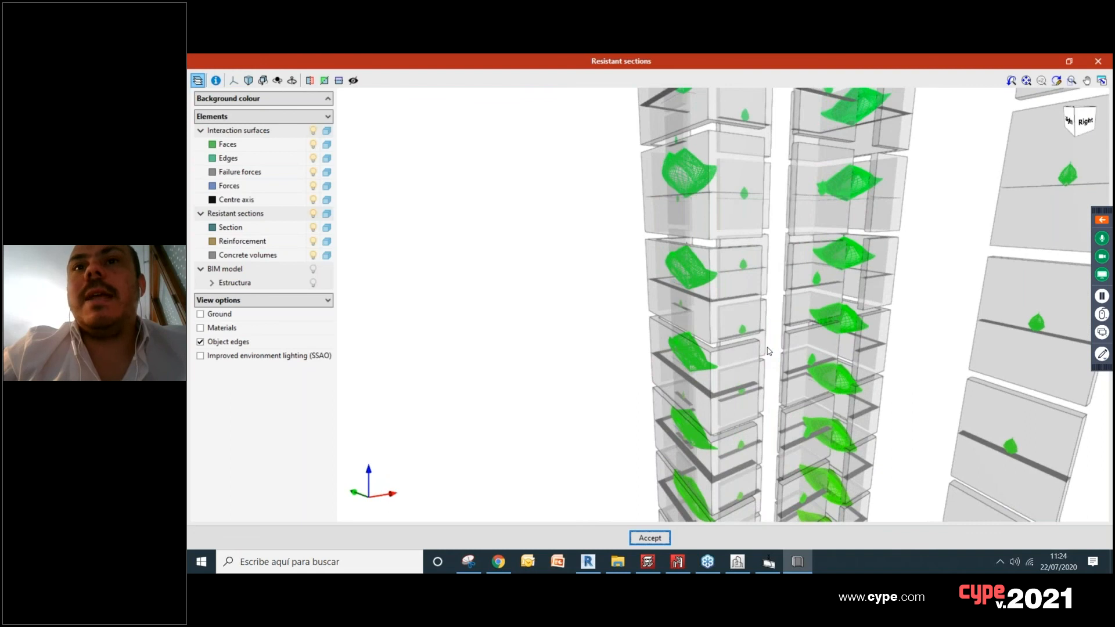
{"action": "scroll", "coordinate": [768, 351], "scroll_direction": "up", "scroll_amount": 5}
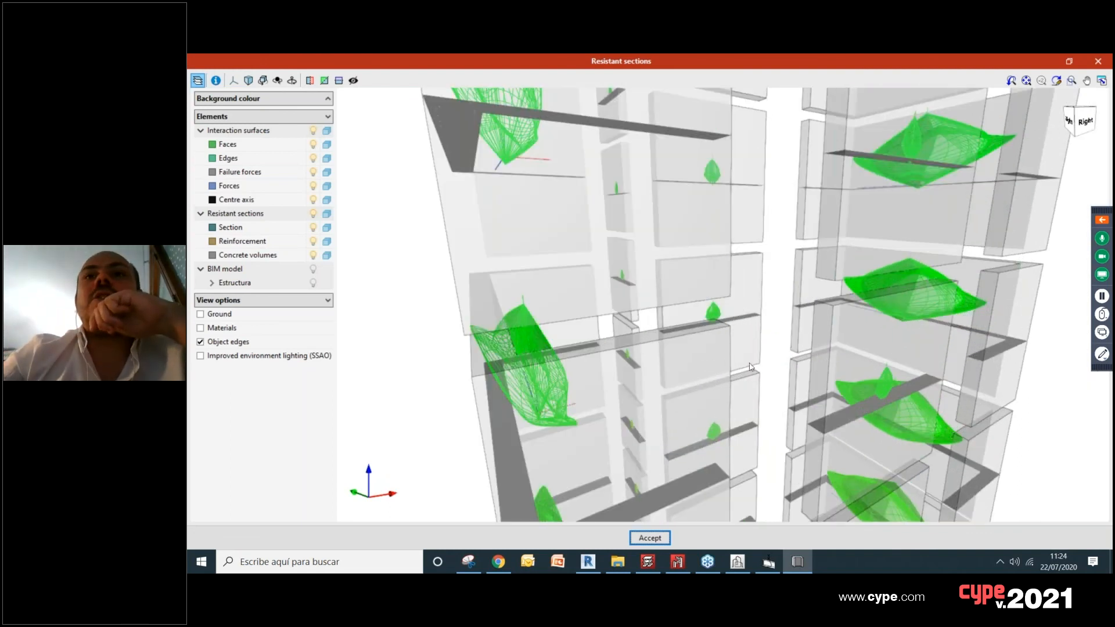
{"action": "scroll", "coordinate": [807, 349], "scroll_direction": "down", "scroll_amount": 6}
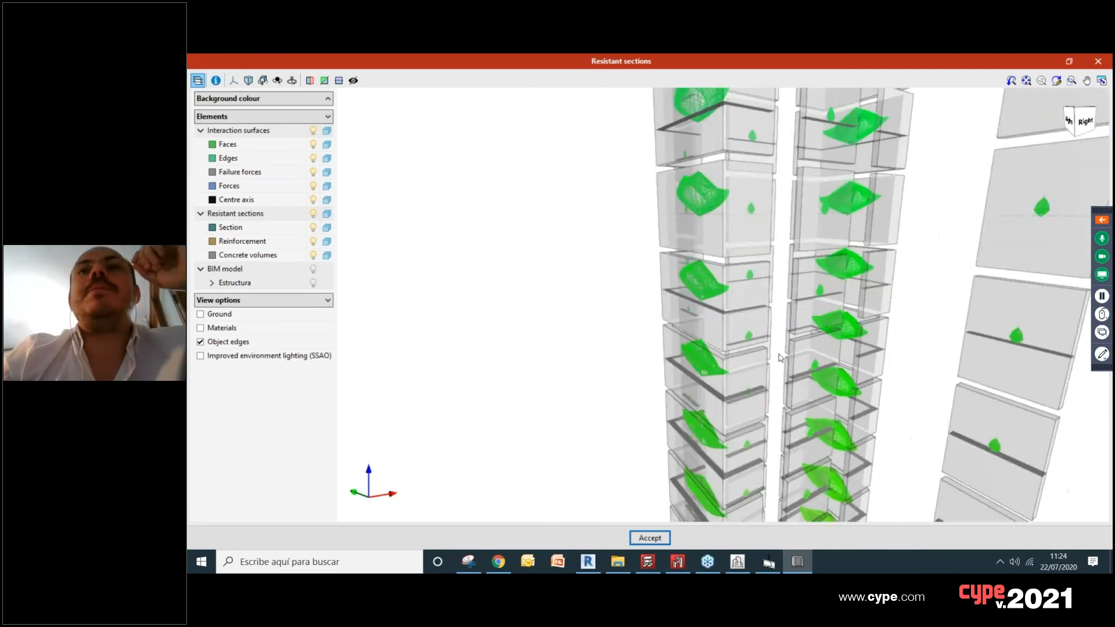
{"action": "middle_click_drag", "start_coordinate": [749, 358], "coordinate": [674, 356]}
{"action": "scroll", "coordinate": [739, 274], "scroll_direction": "down", "scroll_amount": 3}
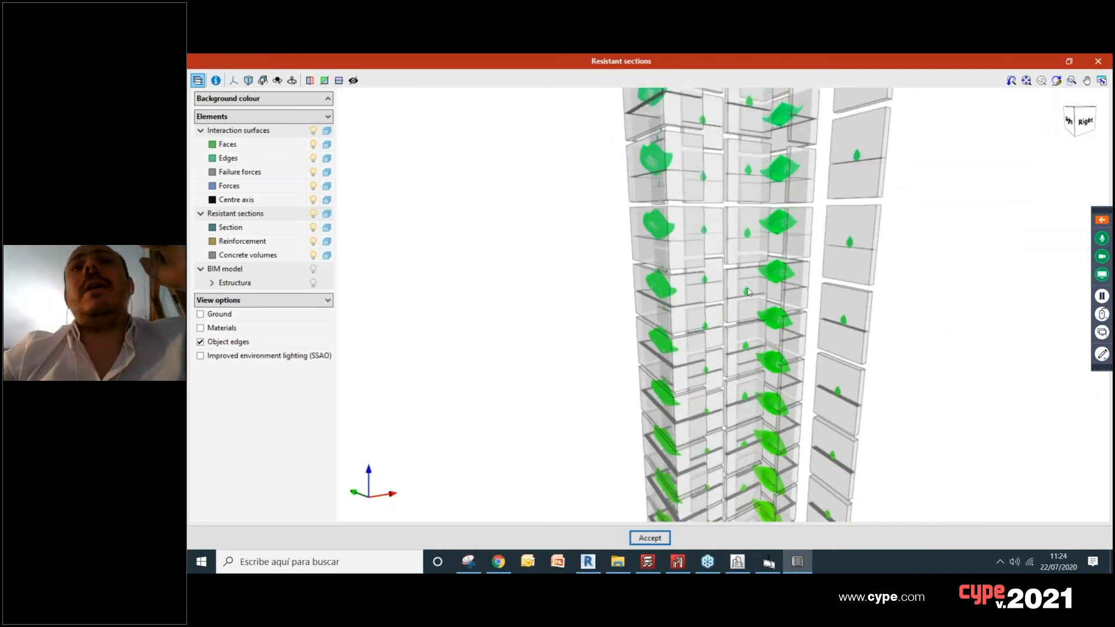
{"action": "middle_click_drag", "start_coordinate": [739, 274], "coordinate": [733, 289]}
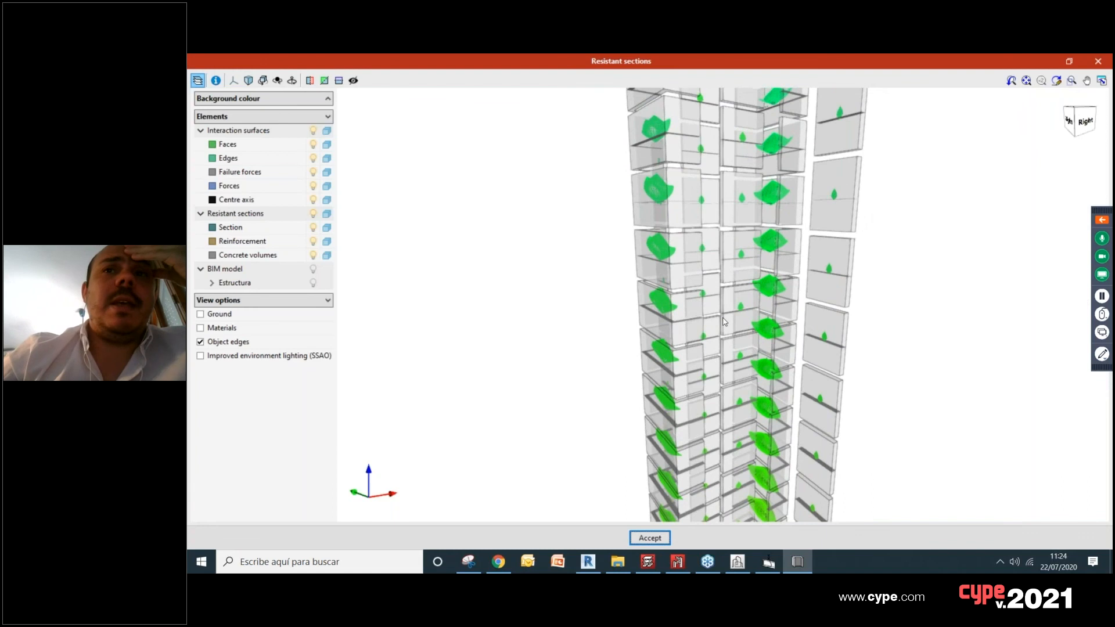
{"action": "scroll", "coordinate": [725, 322], "scroll_direction": "up", "scroll_amount": 1}
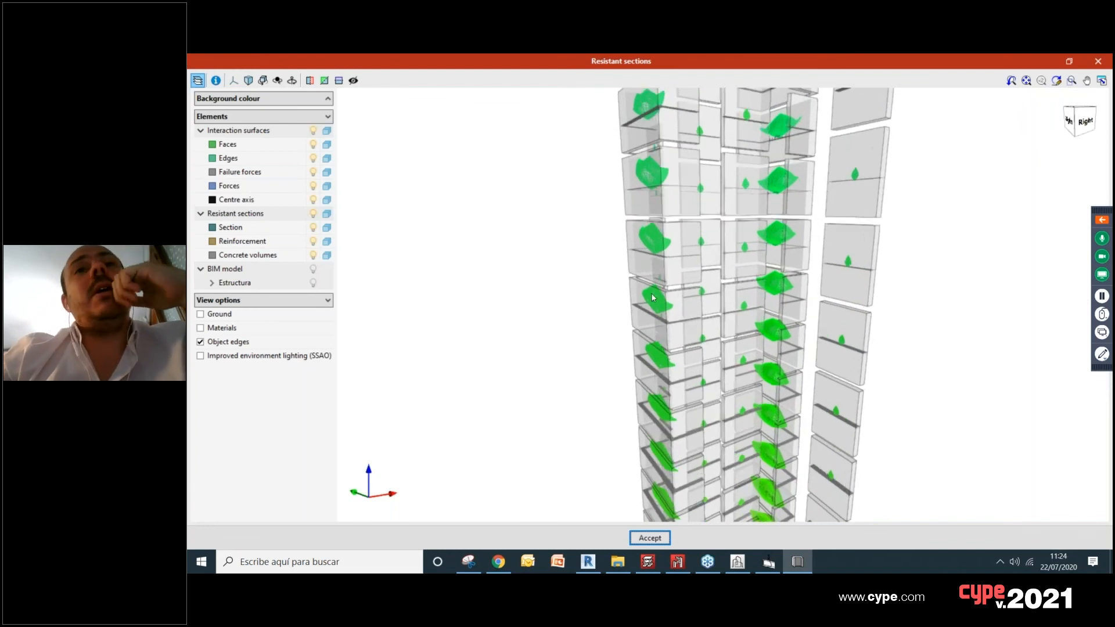
{"action": "scroll", "coordinate": [652, 298], "scroll_direction": "up", "scroll_amount": 5}
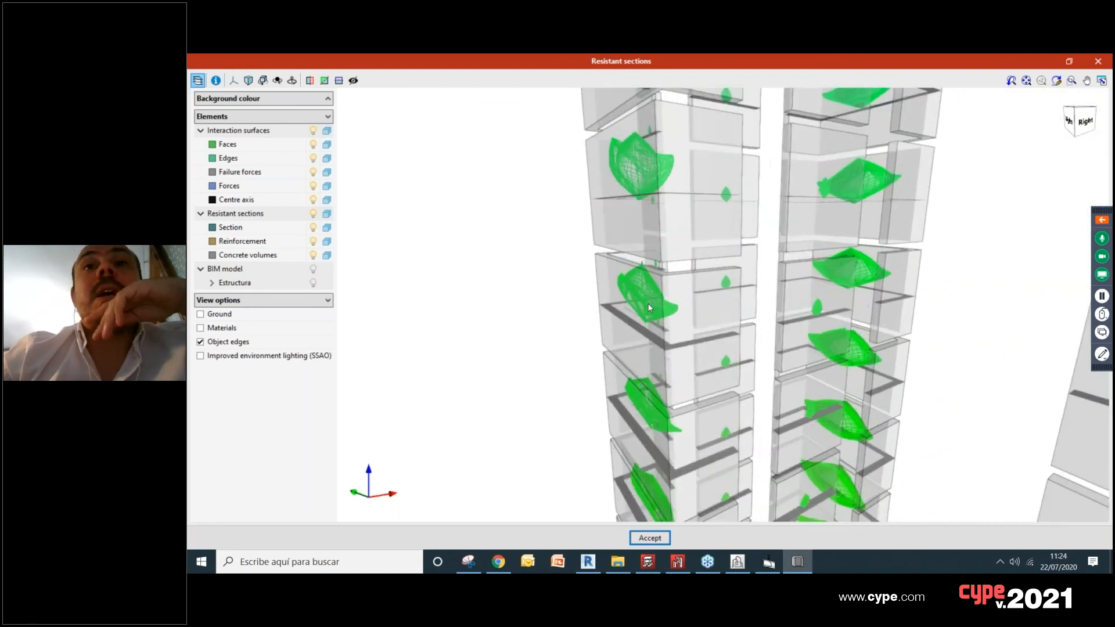
{"action": "scroll", "coordinate": [651, 303], "scroll_direction": "up", "scroll_amount": 2}
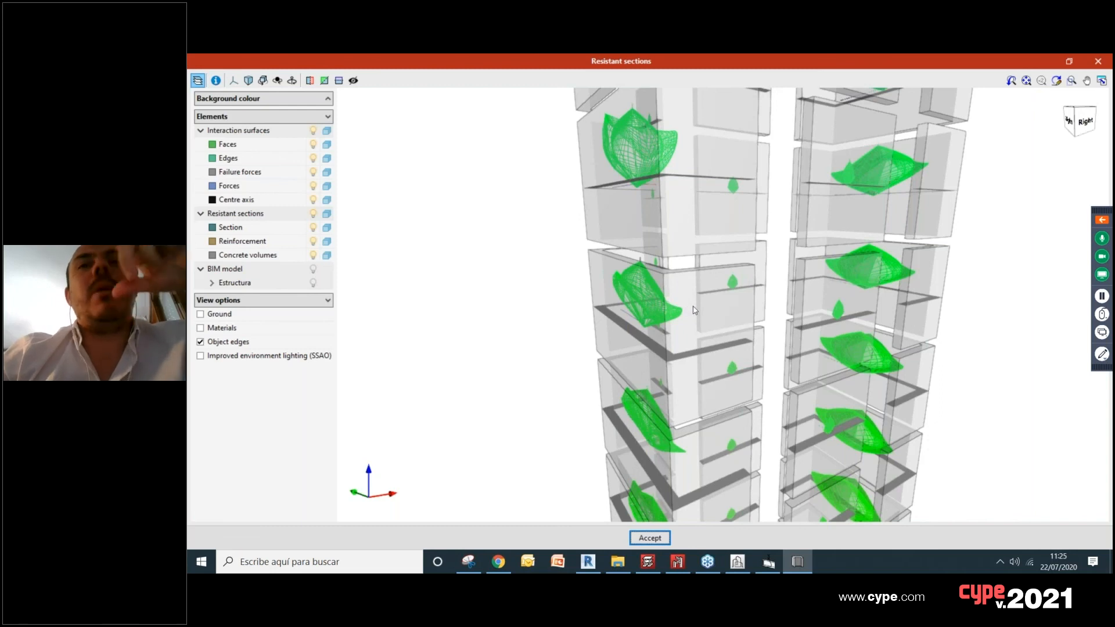
{"action": "scroll", "coordinate": [693, 311], "scroll_direction": "down", "scroll_amount": 3}
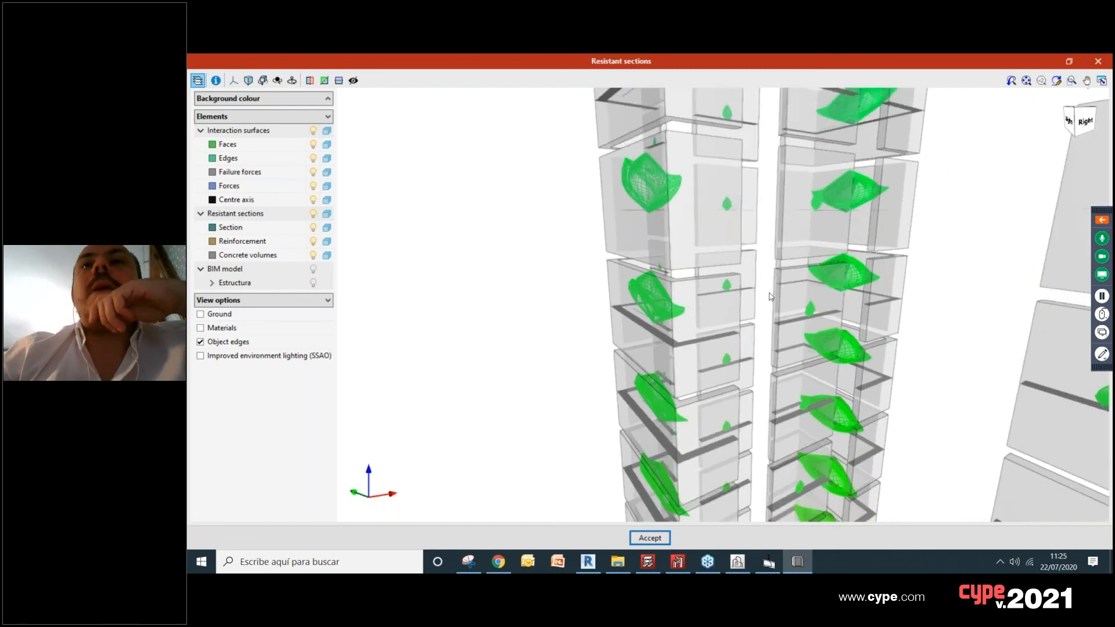
{"action": "scroll", "coordinate": [756, 290], "scroll_direction": "up", "scroll_amount": 5}
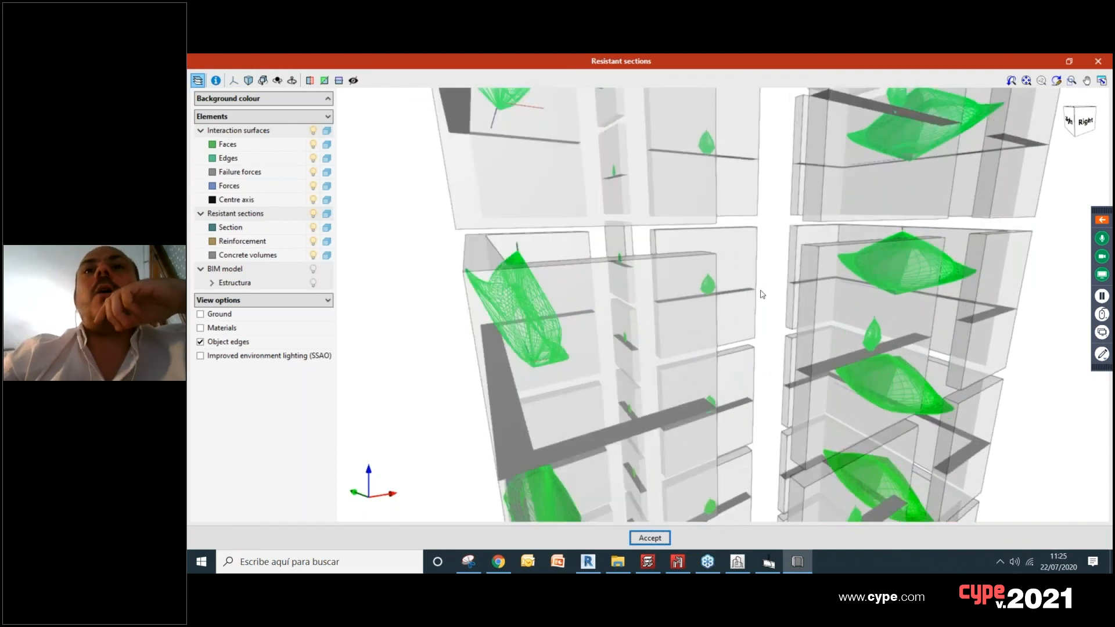
{"action": "scroll", "coordinate": [762, 294], "scroll_direction": "down", "scroll_amount": 4}
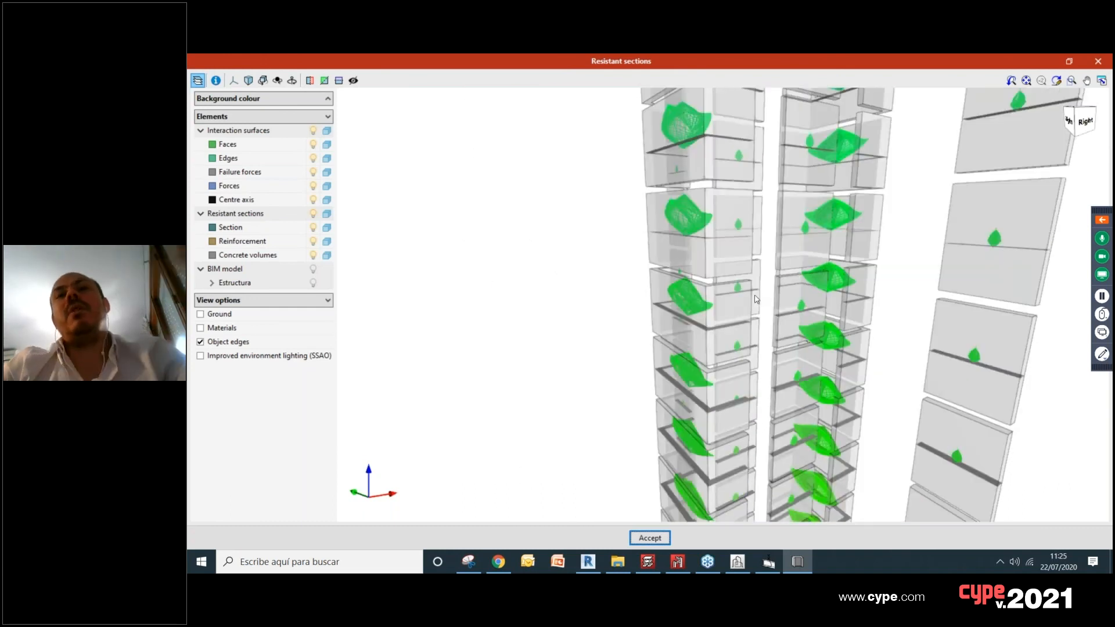
{"action": "scroll", "coordinate": [755, 299], "scroll_direction": "down", "scroll_amount": 3}
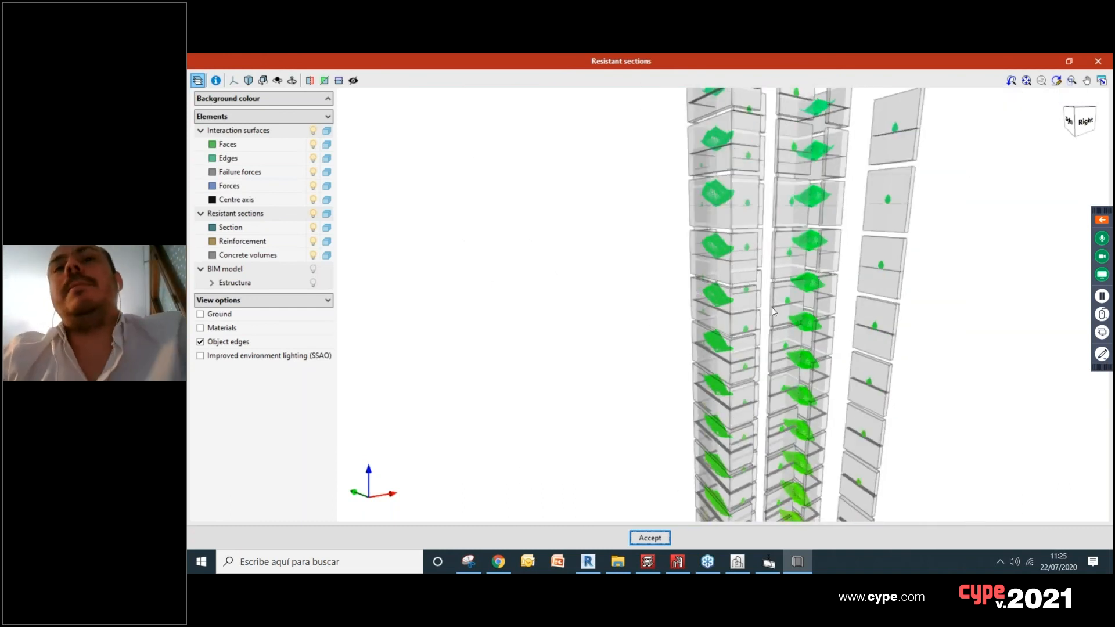
{"action": "scroll", "coordinate": [773, 312], "scroll_direction": "down", "scroll_amount": 5}
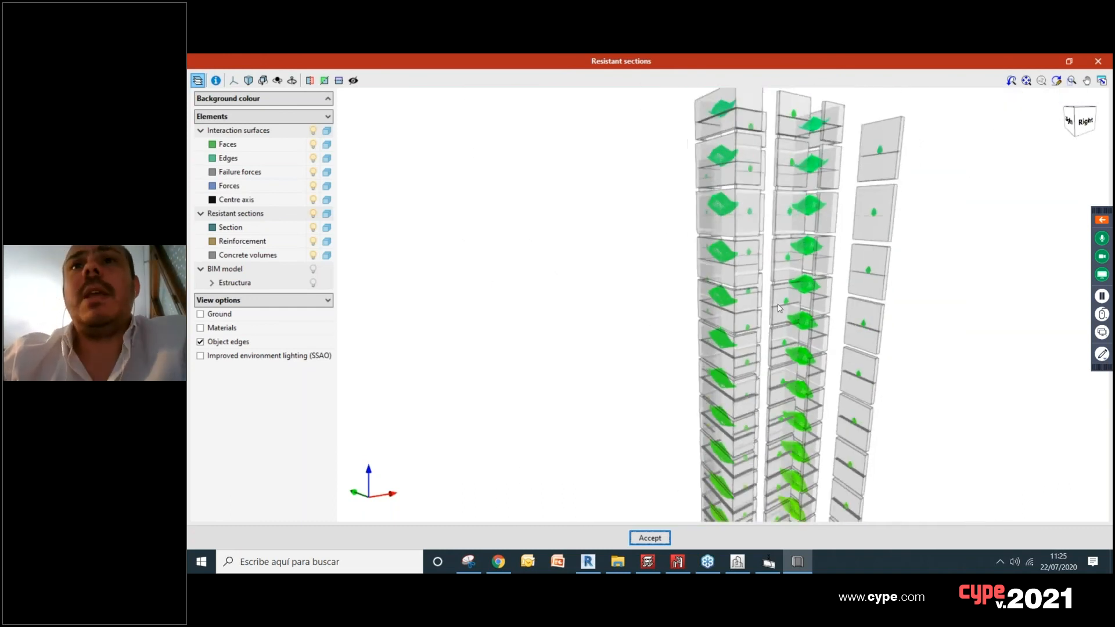
{"action": "left_click", "coordinate": [1098, 63]}
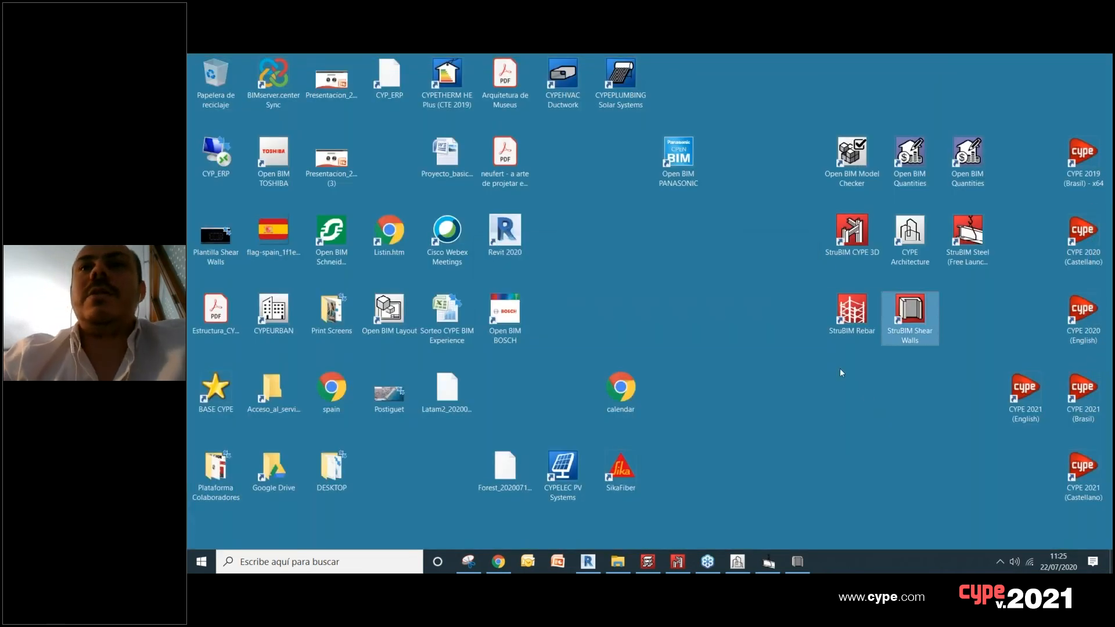
Step: Switch to StruBIM Rebar with Ejemplo 01.srb and examine the wall reinforcement in the view SW2 (0.00- 10.50)
{"action": "double_click", "coordinate": [852, 311]}
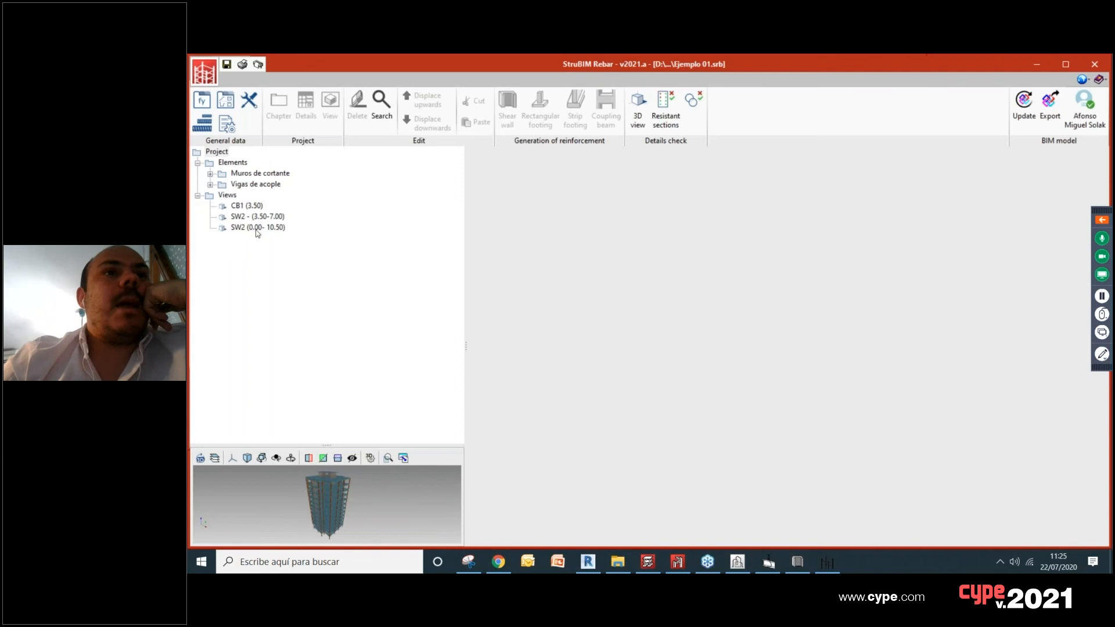
{"action": "left_click", "coordinate": [246, 226]}
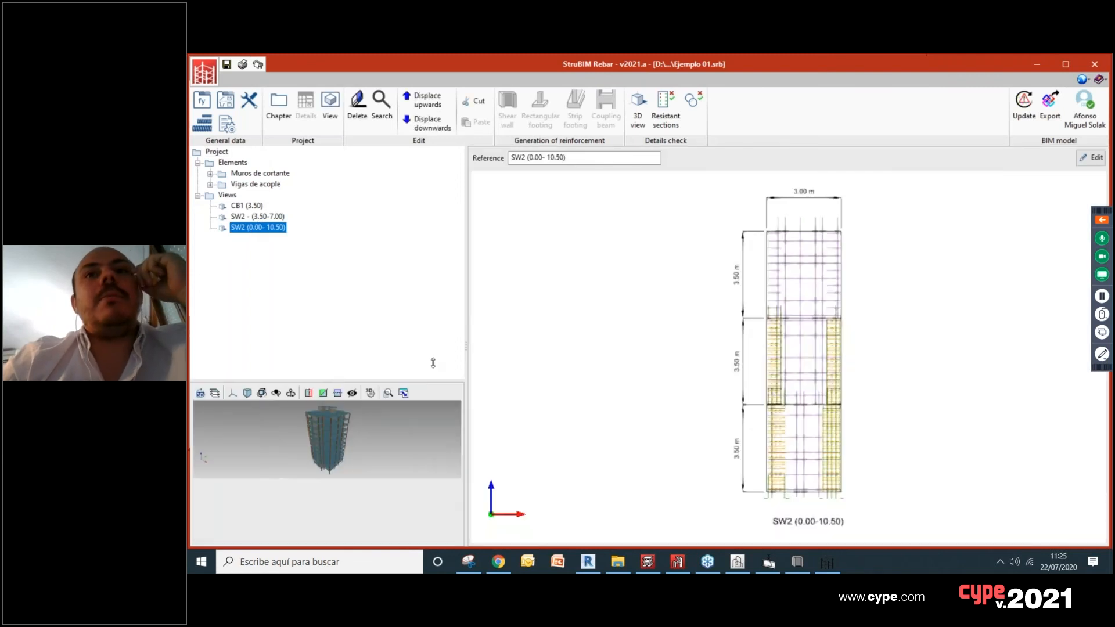
{"action": "scroll", "coordinate": [850, 451], "scroll_direction": "up", "scroll_amount": 5}
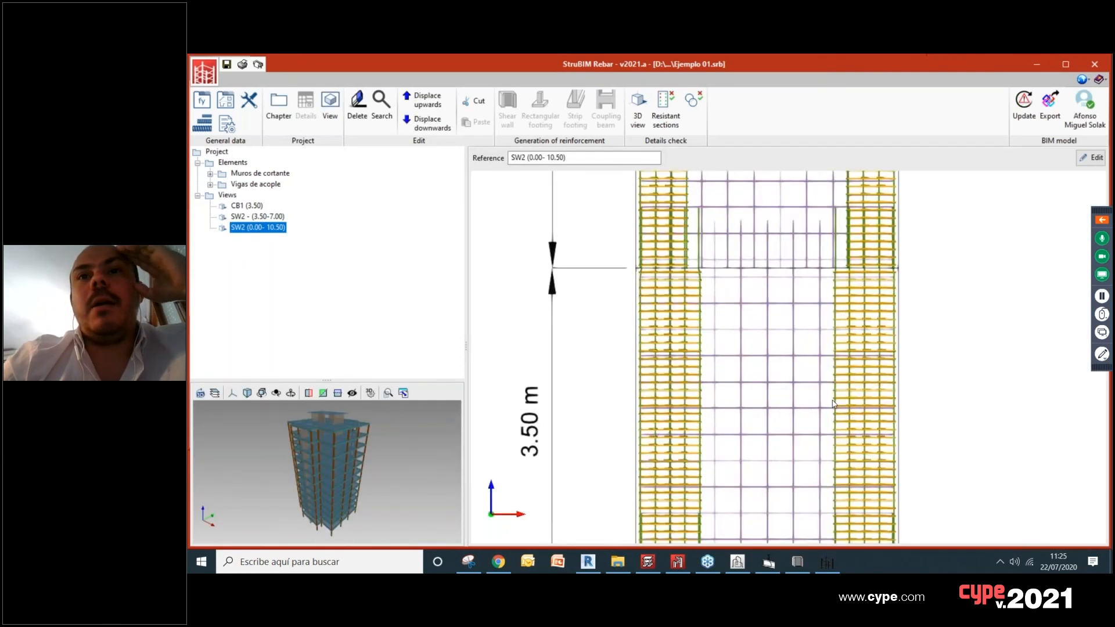
{"action": "scroll", "coordinate": [824, 329], "scroll_direction": "down", "scroll_amount": 2}
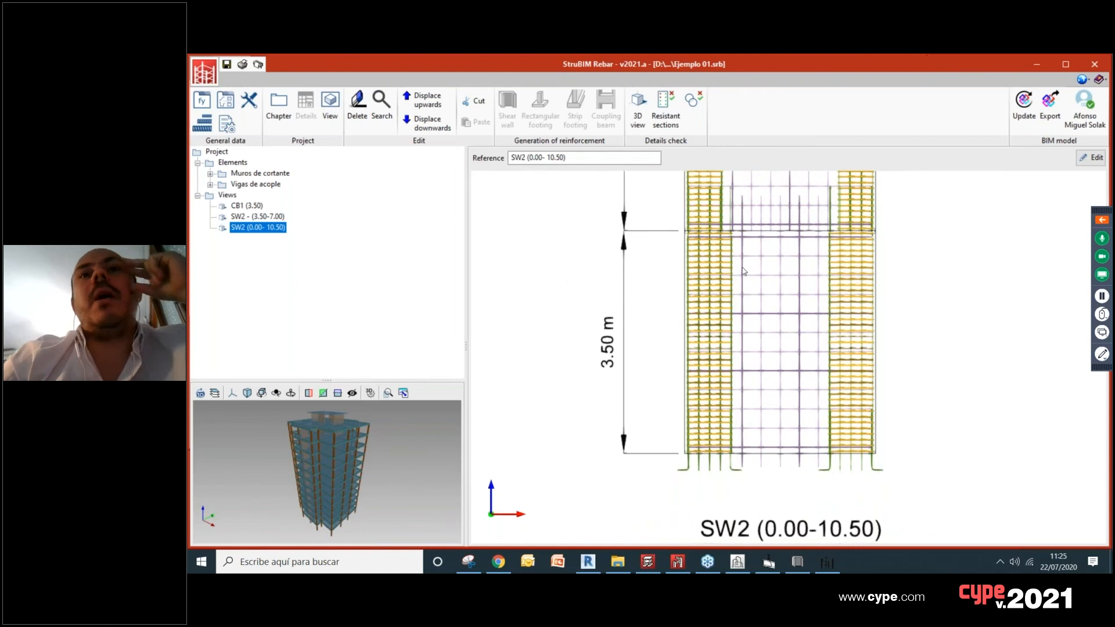
{"action": "scroll", "coordinate": [746, 276], "scroll_direction": "up", "scroll_amount": 1}
{"action": "scroll", "coordinate": [743, 279], "scroll_direction": "up", "scroll_amount": 1}
{"action": "scroll", "coordinate": [729, 276], "scroll_direction": "up", "scroll_amount": 3}
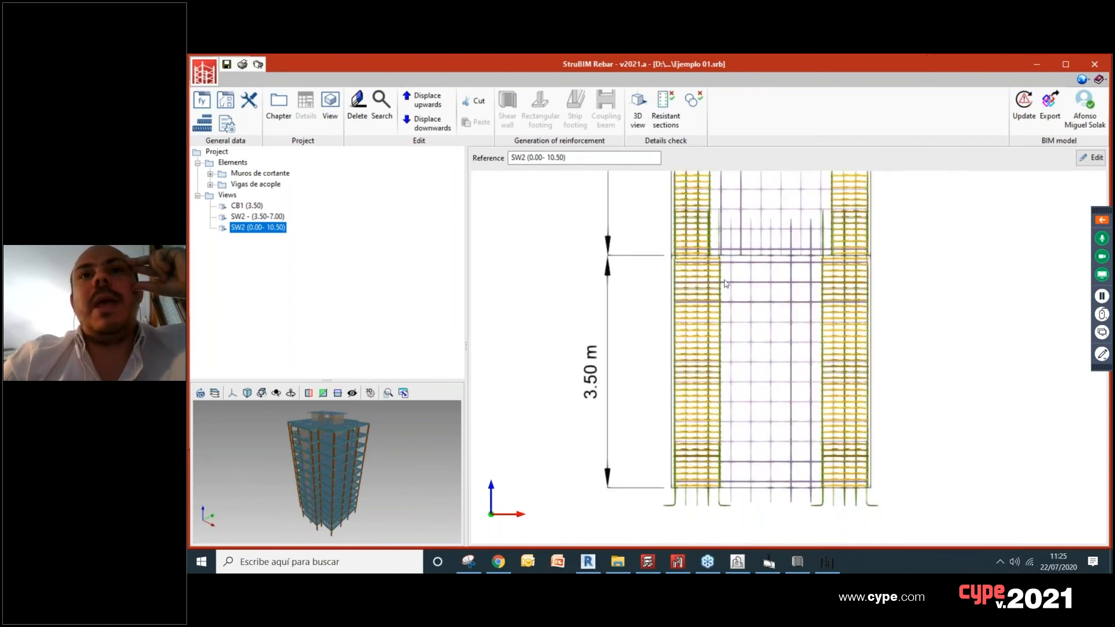
{"action": "scroll", "coordinate": [729, 278], "scroll_direction": "down", "scroll_amount": 3}
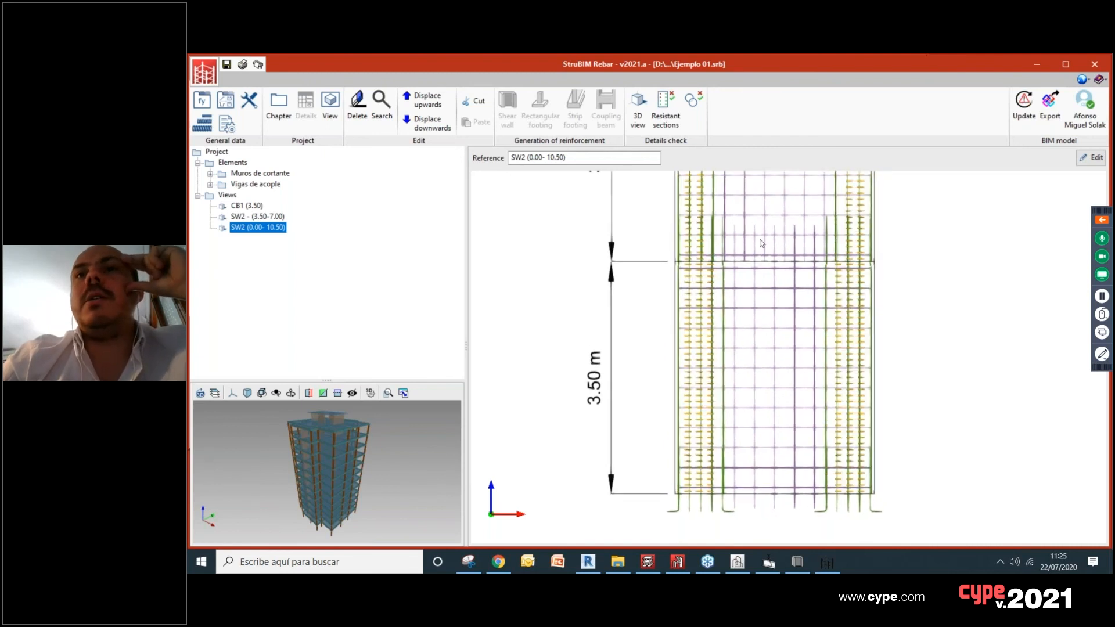
Step: Examine the reinforcement of the lower 3.50 m storeys in the SW2 wall elevation
{"action": "scroll", "coordinate": [753, 291], "scroll_direction": "up", "scroll_amount": 1}
{"action": "middle_click_drag", "start_coordinate": [752, 291], "coordinate": [736, 261]}
{"action": "scroll", "coordinate": [763, 288], "scroll_direction": "up", "scroll_amount": 1}
{"action": "scroll", "coordinate": [753, 351], "scroll_direction": "down", "scroll_amount": 1}
{"action": "middle_click_drag", "start_coordinate": [752, 411], "coordinate": [753, 304]}
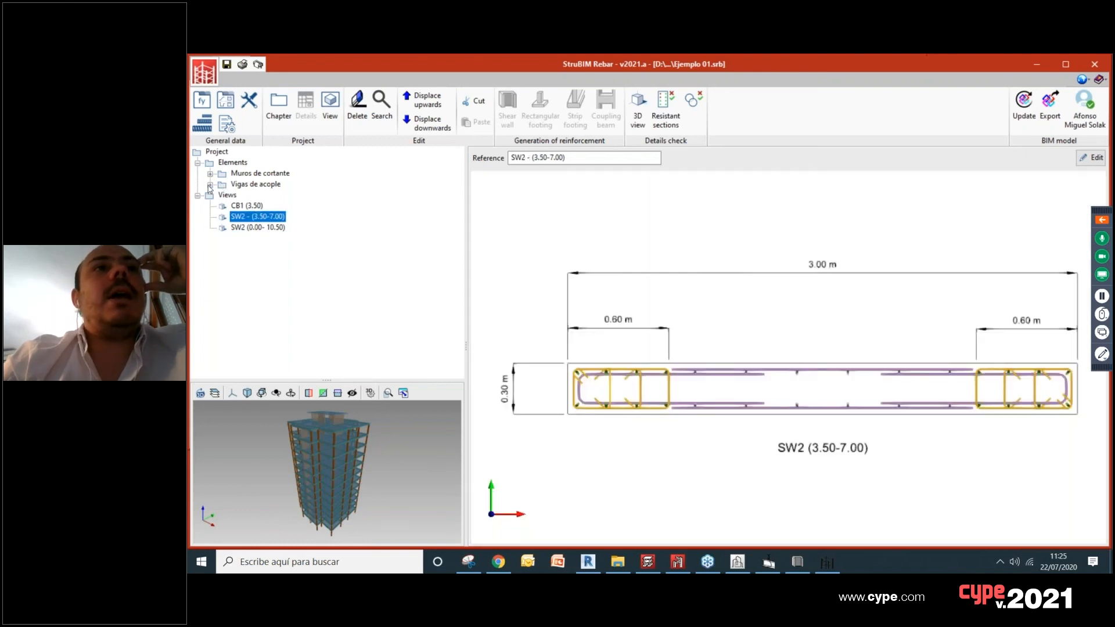
Step: Expand Vigas de acople and examine the bar details of several coupling beams, including CB7 (7.00) and CB10 (10.50)
{"action": "left_click", "coordinate": [210, 185]}
{"action": "left_click", "coordinate": [248, 217]}
{"action": "left_click", "coordinate": [250, 227]}
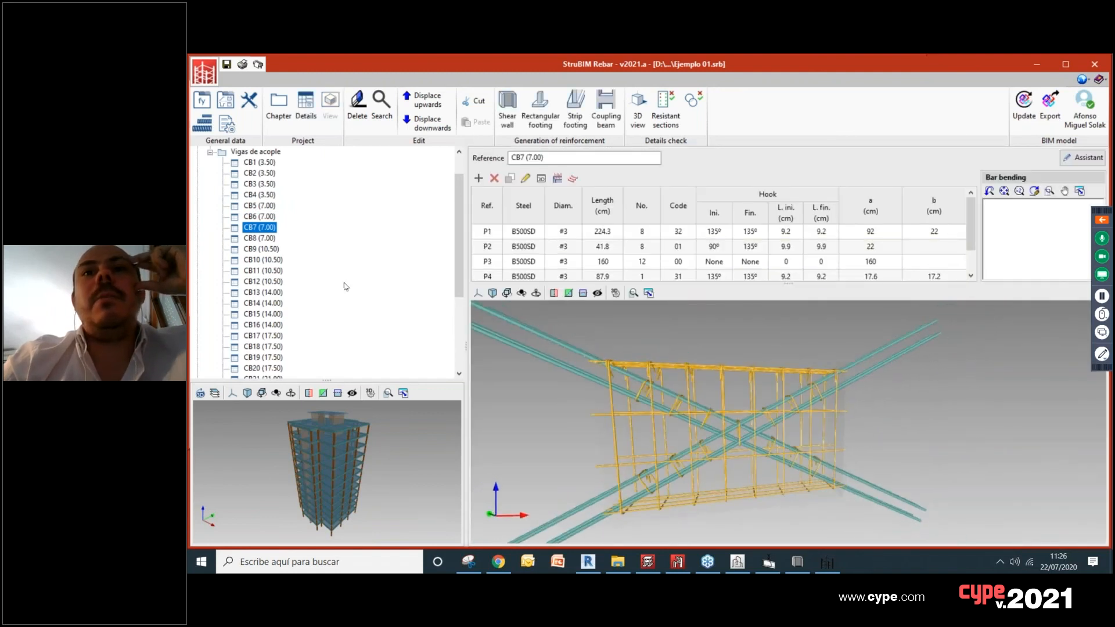
{"action": "left_click", "coordinate": [265, 262]}
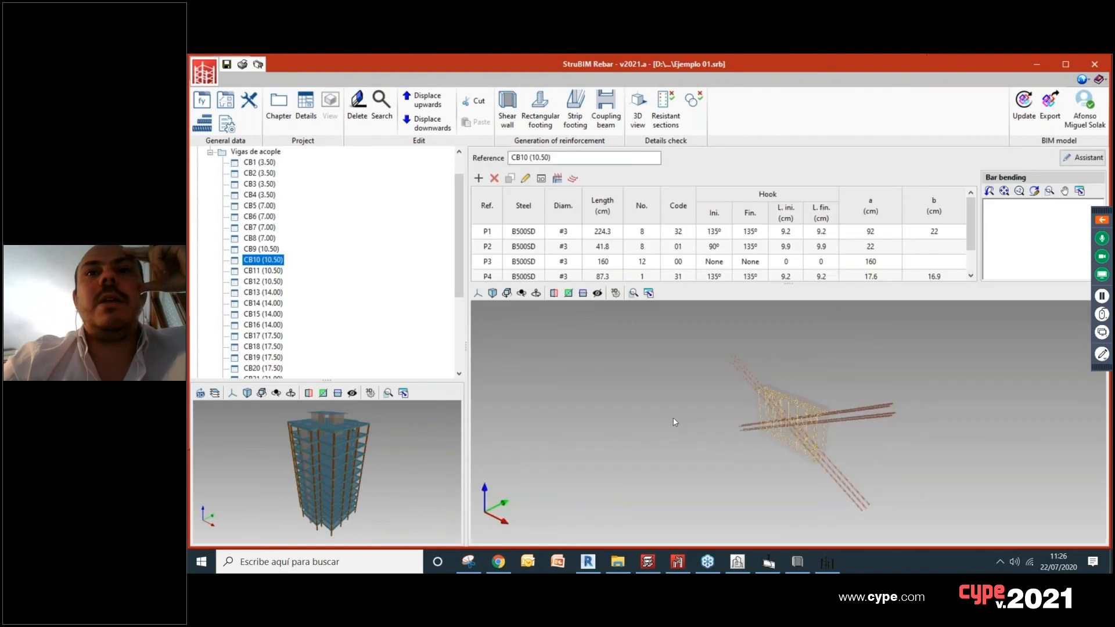
{"action": "left_click_drag", "start_coordinate": [808, 411], "coordinate": [770, 392]}
Step: Open the 3D view of the project's reinforcement and inspect the complete wall cages
{"action": "left_click", "coordinate": [639, 119]}
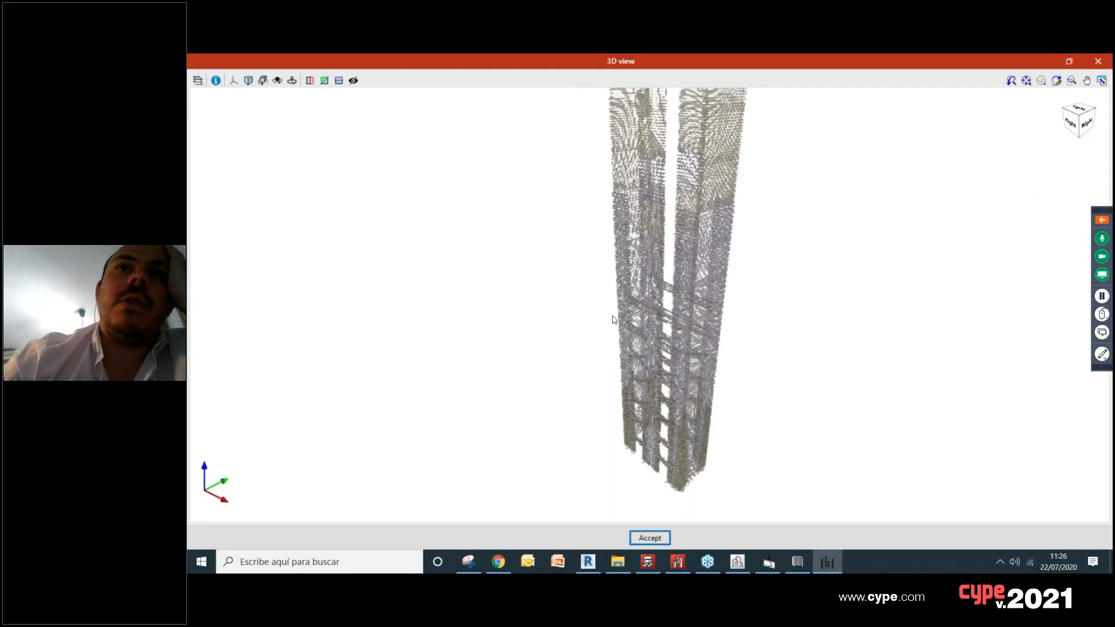
{"action": "scroll", "coordinate": [638, 341], "scroll_direction": "up", "scroll_amount": 3}
{"action": "middle_click_drag", "start_coordinate": [639, 340], "coordinate": [712, 331]}
{"action": "scroll", "coordinate": [712, 331], "scroll_direction": "down", "scroll_amount": 3}
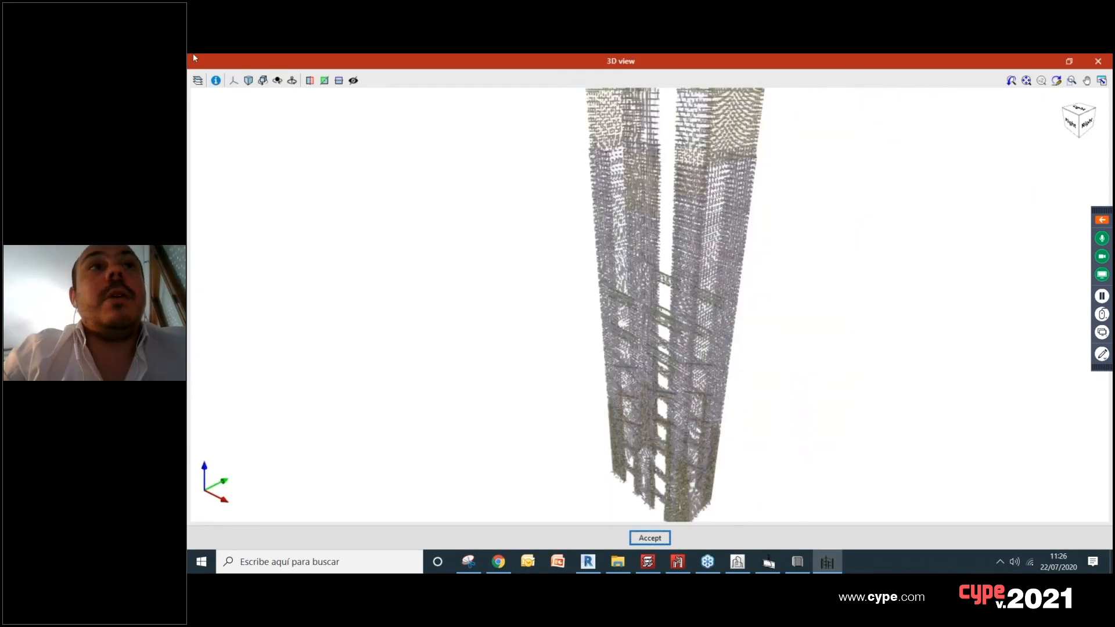
Step: Display the BIM model in the 3D view and inspect the reinforced shear walls inside the building
{"action": "left_click", "coordinate": [198, 80]}
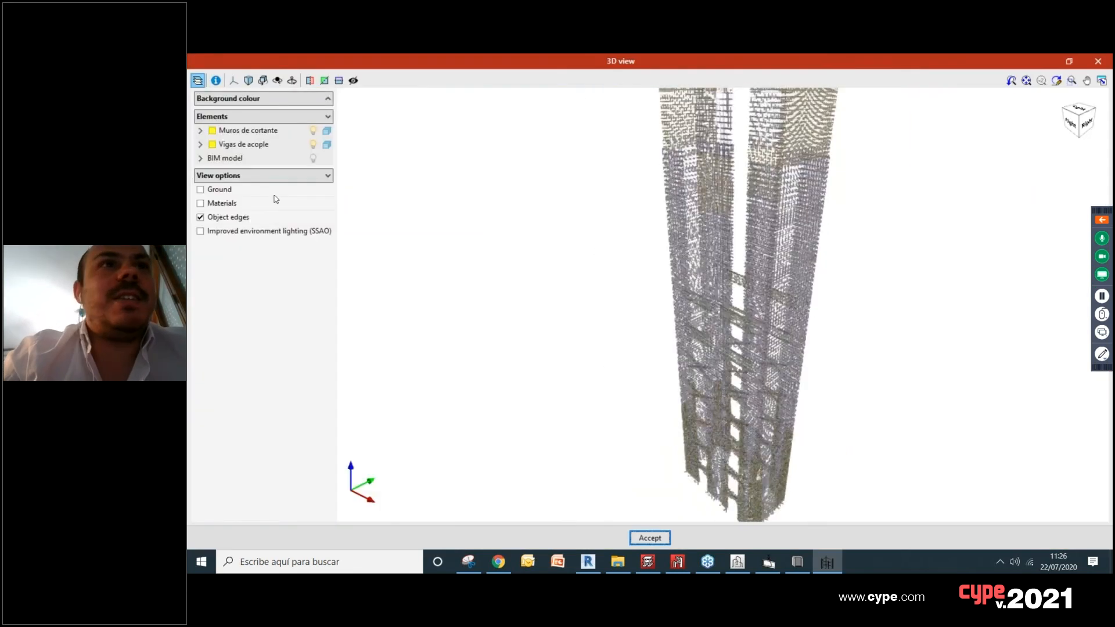
{"action": "left_click", "coordinate": [315, 159]}
{"action": "scroll", "coordinate": [668, 228], "scroll_direction": "down", "scroll_amount": 3}
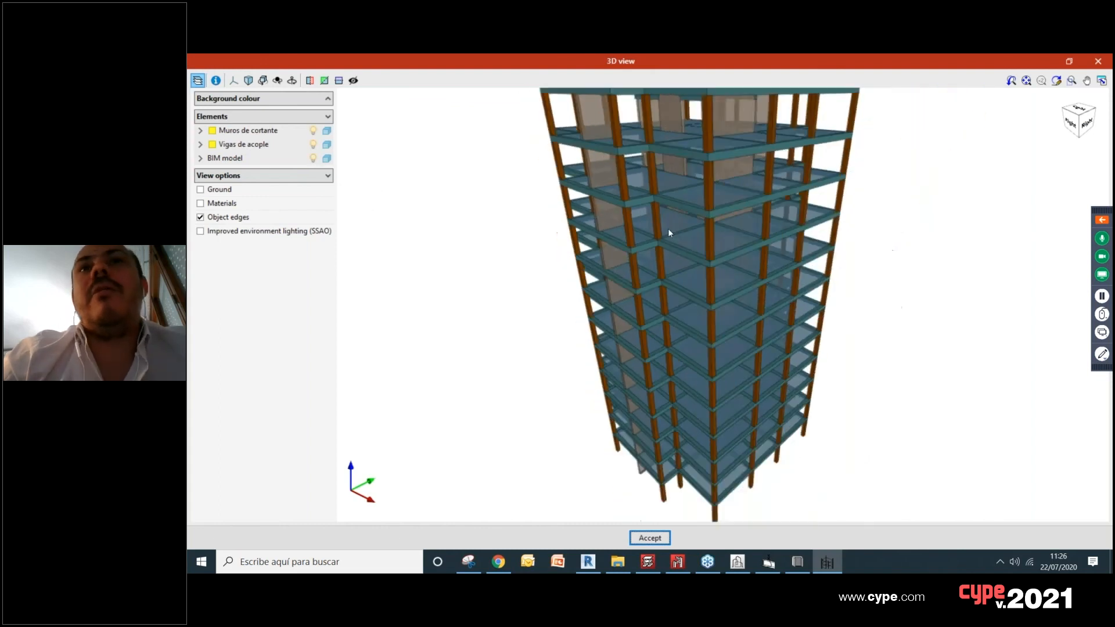
{"action": "scroll", "coordinate": [669, 229], "scroll_direction": "up", "scroll_amount": 4}
{"action": "left_click_drag", "start_coordinate": [668, 228], "coordinate": [713, 207]}
{"action": "scroll", "coordinate": [713, 207], "scroll_direction": "up", "scroll_amount": 8}
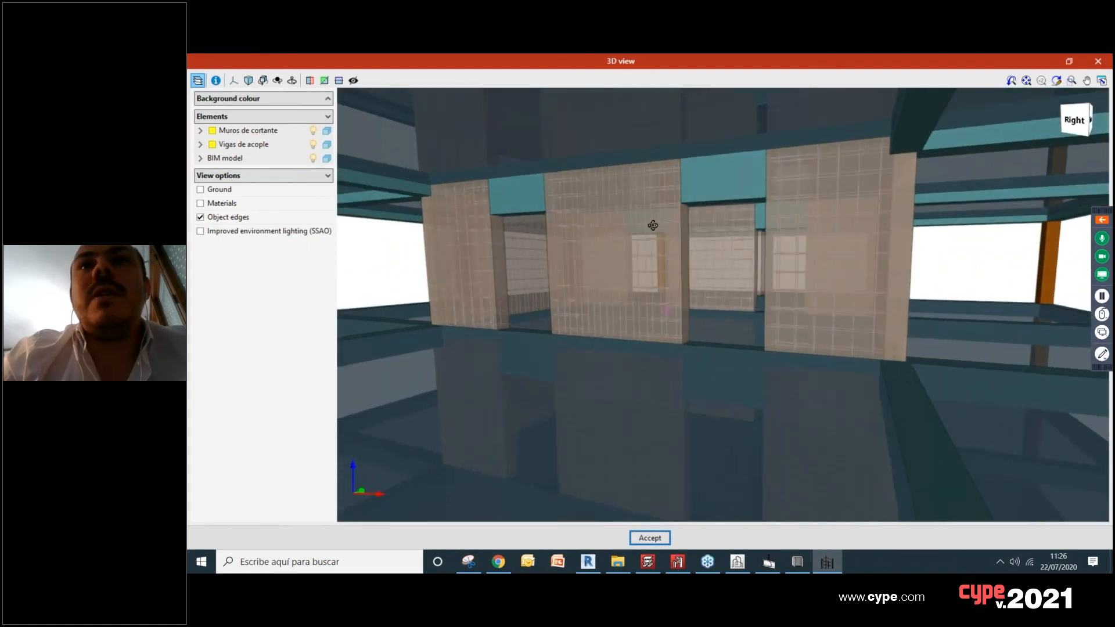
{"action": "left_click_drag", "start_coordinate": [653, 225], "coordinate": [780, 231]}
Step: Toggle the visibility of Vigas de acople off and on, and hide Estructura to inspect the coupling beam reinforcement
{"action": "left_click", "coordinate": [313, 144]}
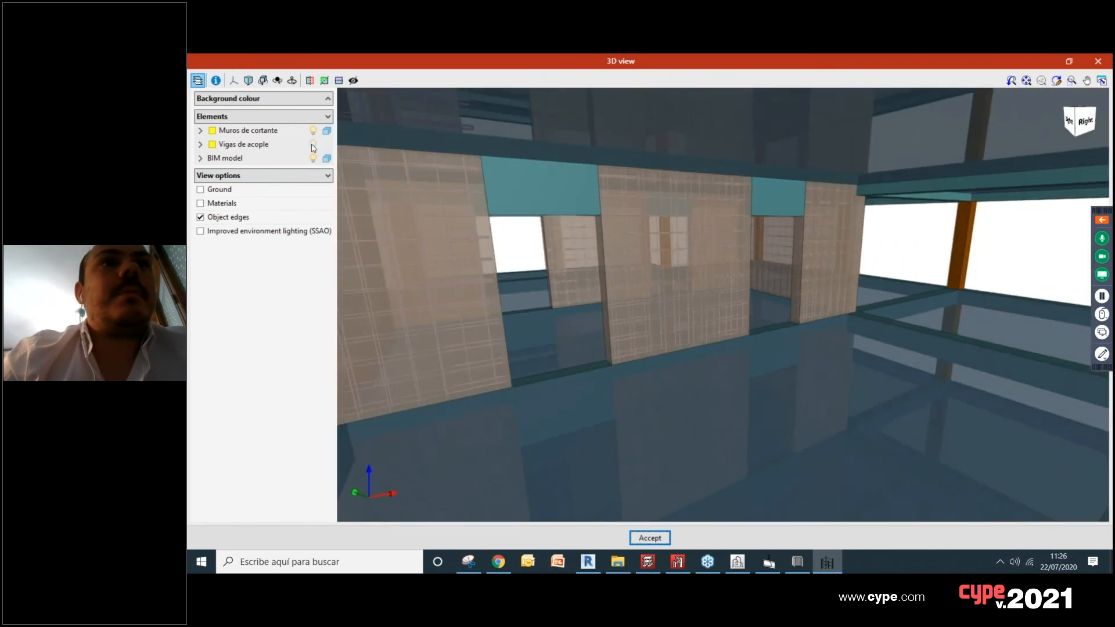
{"action": "left_click", "coordinate": [313, 145]}
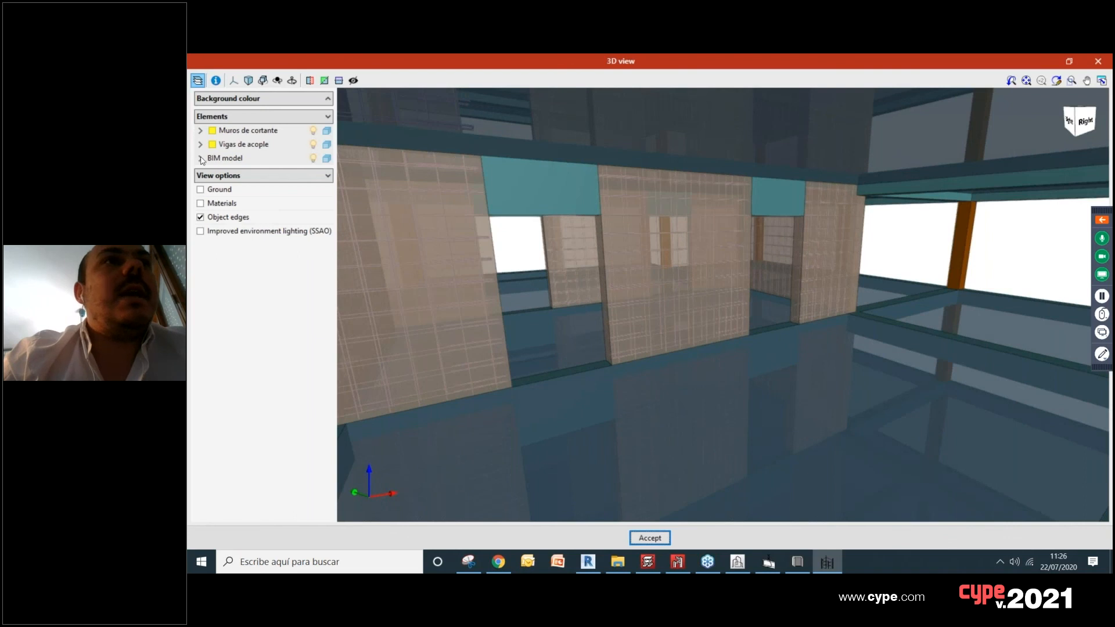
{"action": "left_click", "coordinate": [200, 158]}
{"action": "left_click", "coordinate": [313, 173]}
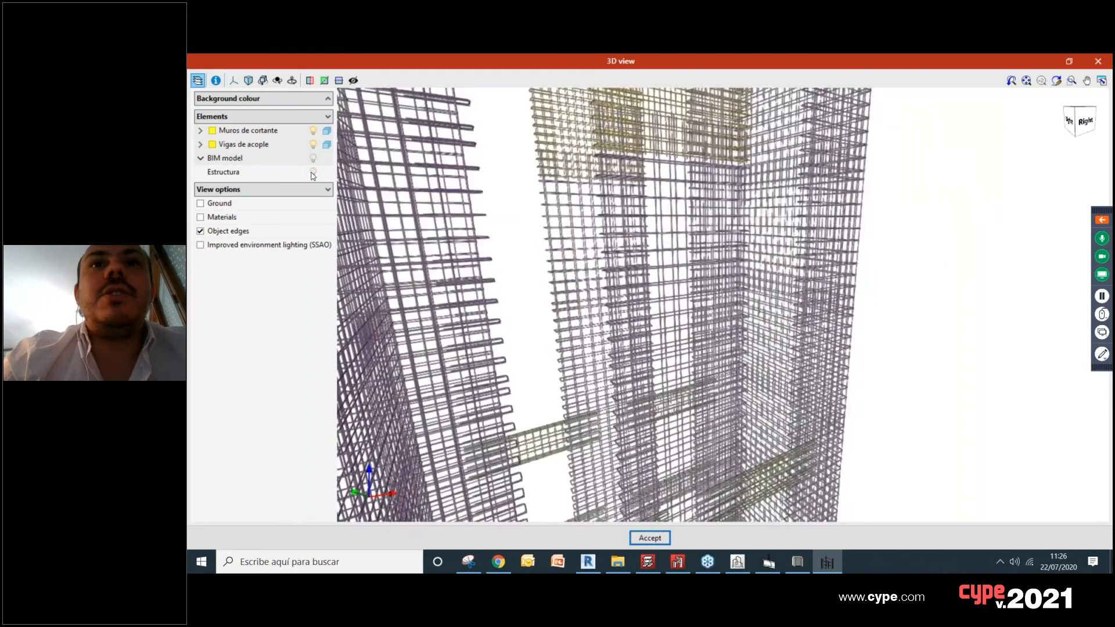
{"action": "scroll", "coordinate": [609, 332], "scroll_direction": "up", "scroll_amount": 6}
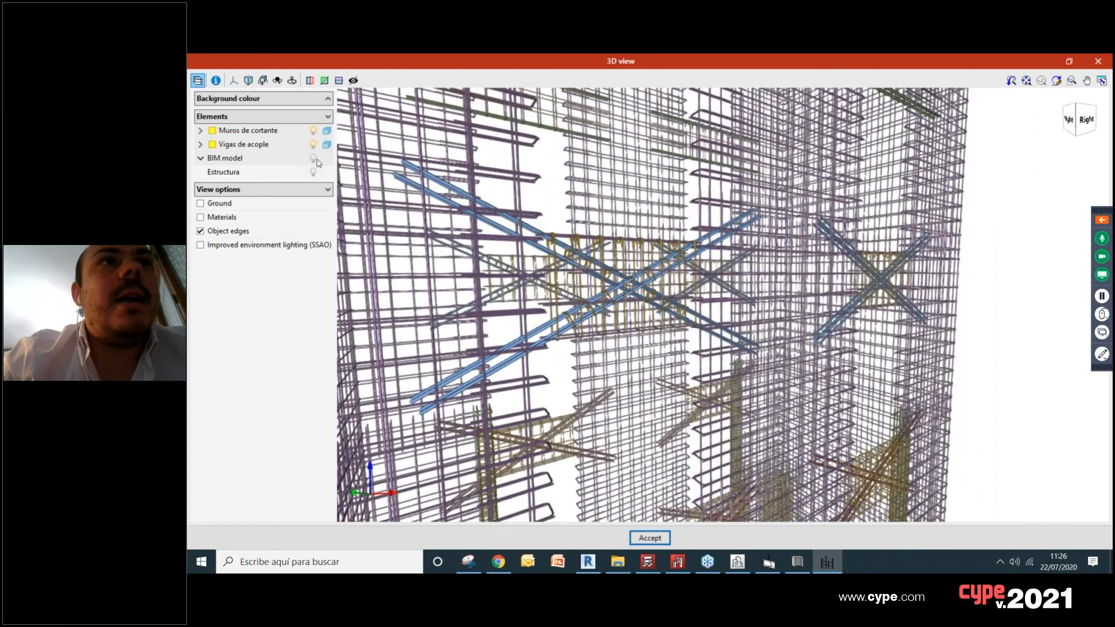
Step: Show Estructura as transparent around the reinforcement, and hide it again
{"action": "left_click", "coordinate": [314, 172]}
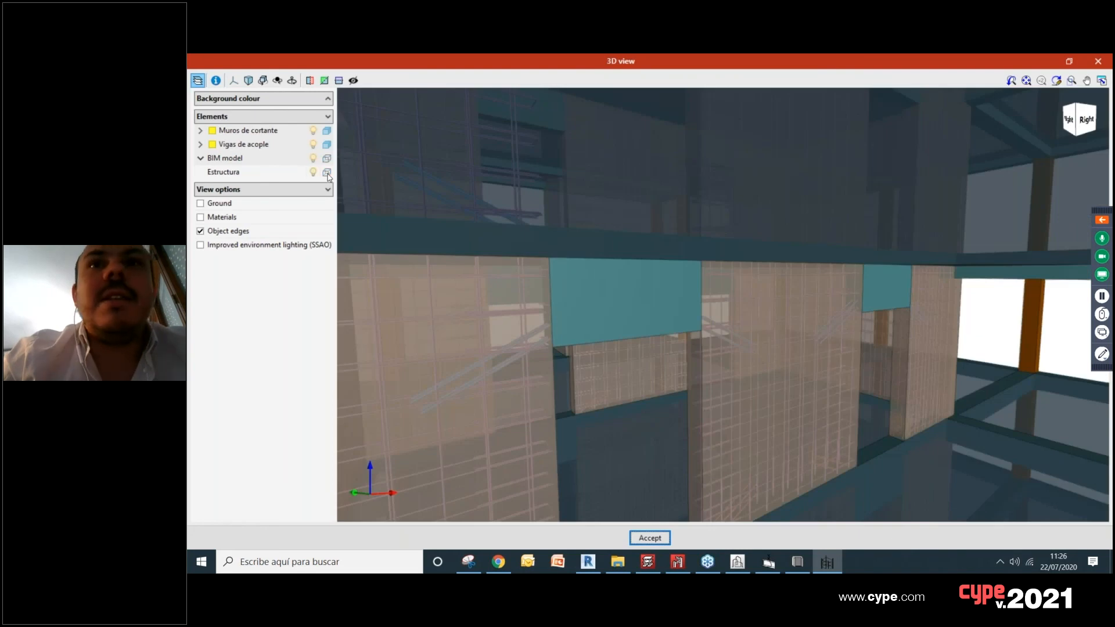
{"action": "left_click", "coordinate": [327, 173]}
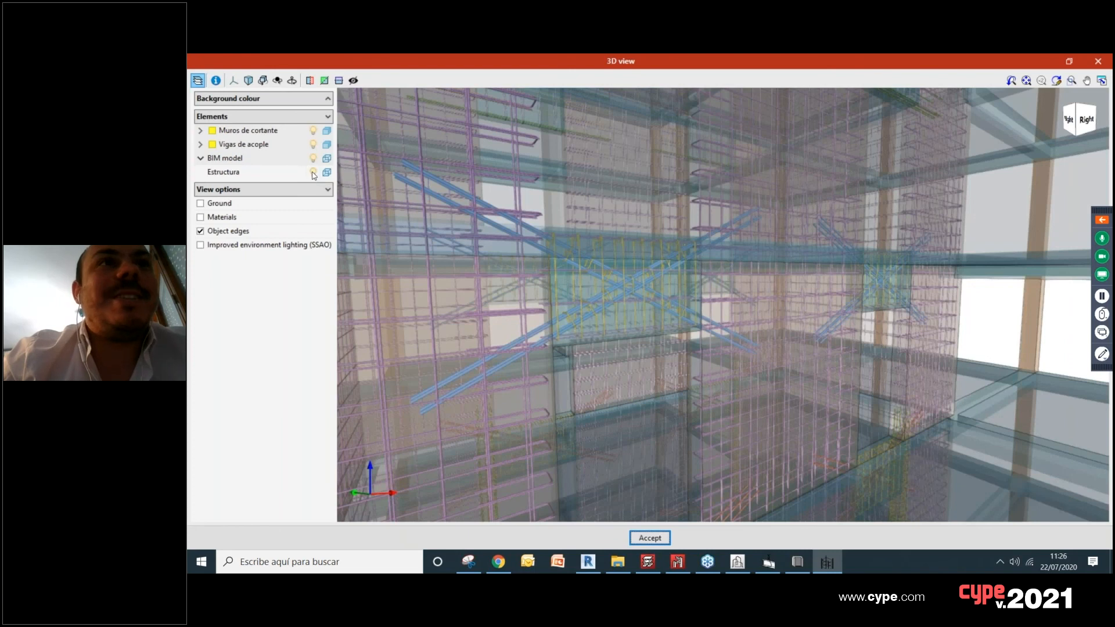
{"action": "left_click", "coordinate": [314, 172]}
Step: Examine the diagonal and horizontal coupling beam reinforcement between the shear walls on different floors
{"action": "middle_click_drag", "start_coordinate": [592, 293], "coordinate": [532, 275]}
{"action": "scroll", "coordinate": [649, 346], "scroll_direction": "up", "scroll_amount": 3}
{"action": "scroll", "coordinate": [532, 275], "scroll_direction": "up", "scroll_amount": 5}
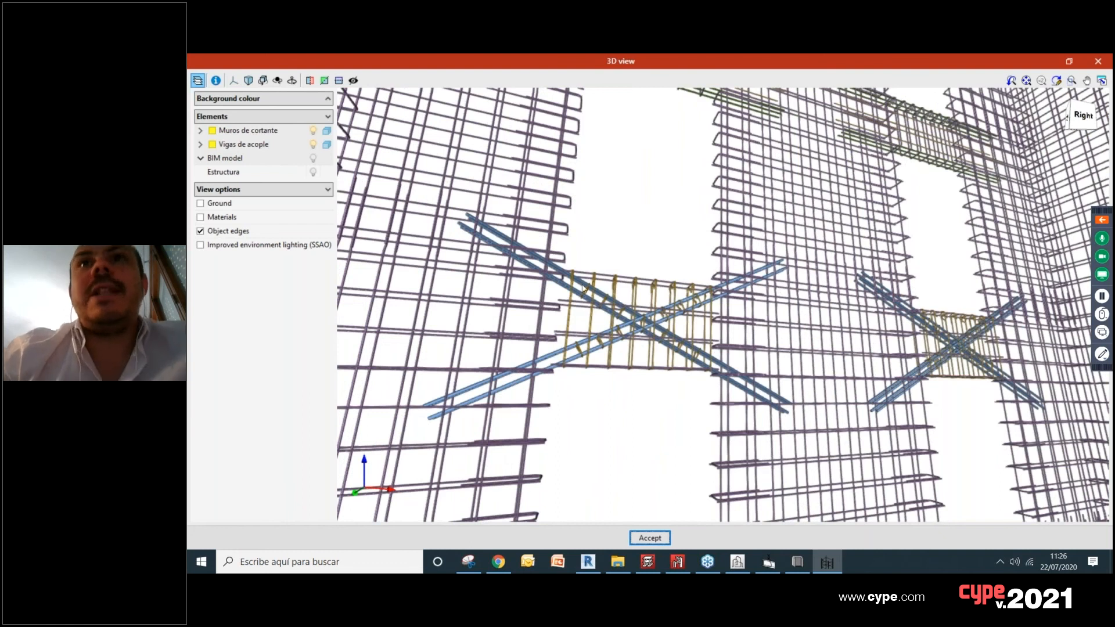
{"action": "middle_click_drag", "start_coordinate": [692, 207], "coordinate": [610, 296]}
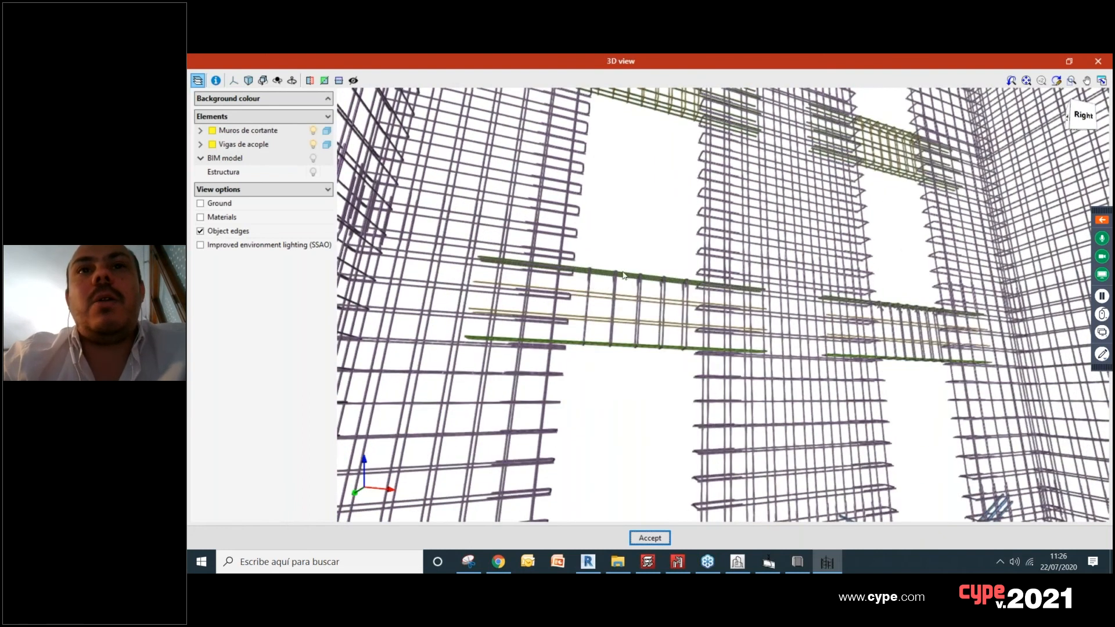
{"action": "middle_click_drag", "start_coordinate": [634, 333], "coordinate": [649, 372]}
{"action": "middle_click_drag", "start_coordinate": [643, 435], "coordinate": [642, 316]}
Step: Examine the edge element reinforcement at the wall ends and its crossing with the diagonal bars, and close the 3D view
{"action": "scroll", "coordinate": [642, 316], "scroll_direction": "down", "scroll_amount": 3}
{"action": "scroll", "coordinate": [741, 378], "scroll_direction": "down", "scroll_amount": 2}
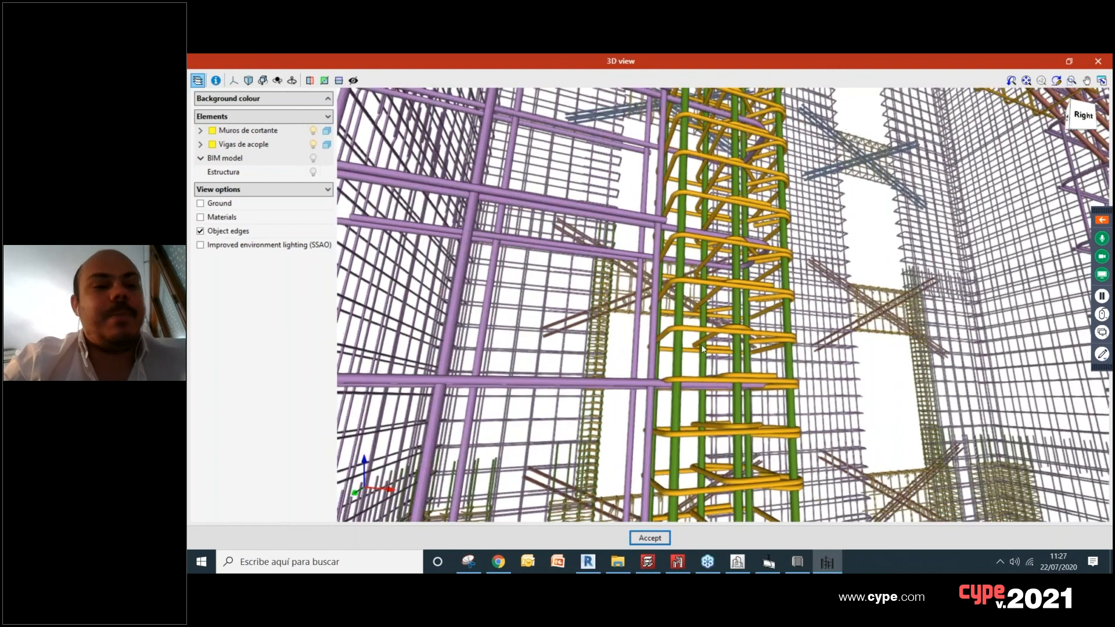
{"action": "scroll", "coordinate": [741, 379], "scroll_direction": "up", "scroll_amount": 1}
{"action": "middle_click_drag", "start_coordinate": [819, 385], "coordinate": [667, 418]}
{"action": "scroll", "coordinate": [667, 418], "scroll_direction": "down", "scroll_amount": 10}
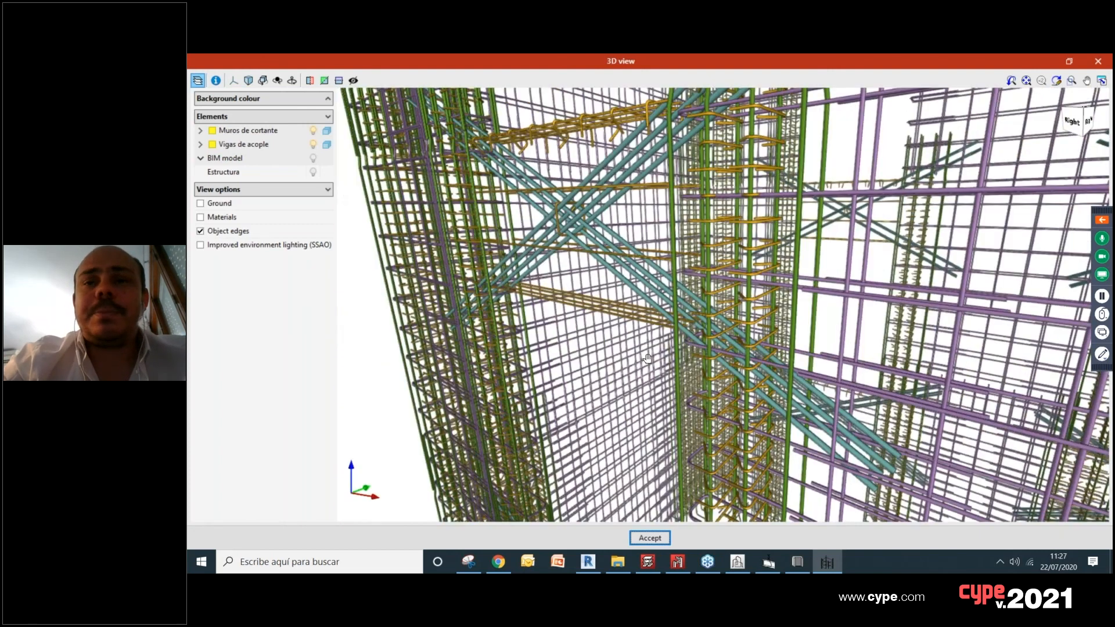
{"action": "scroll", "coordinate": [725, 346], "scroll_direction": "up", "scroll_amount": 3}
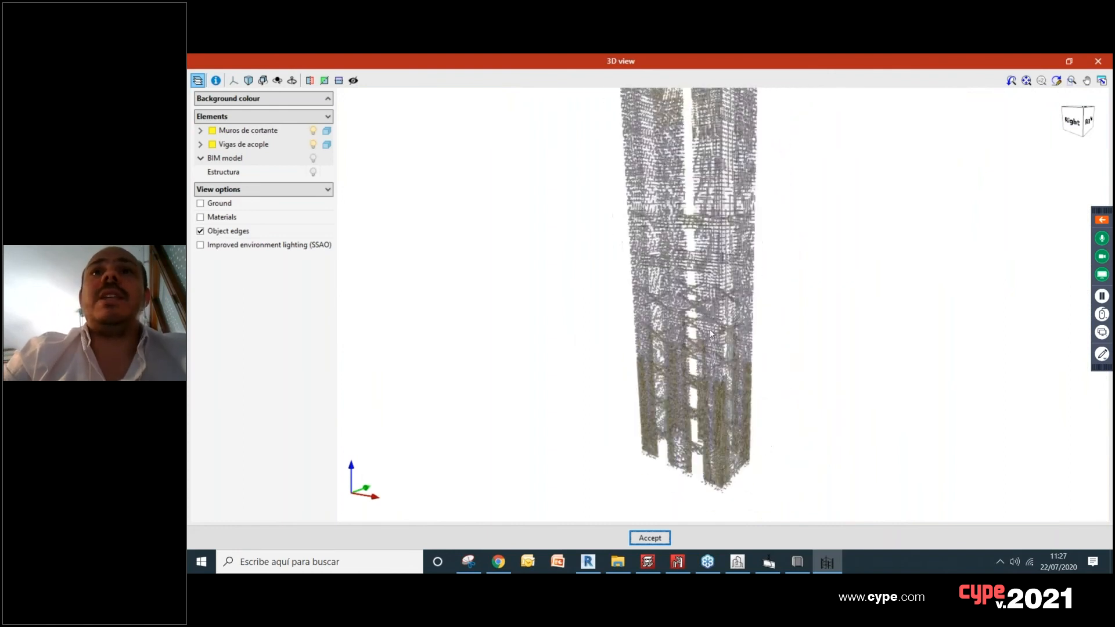
{"action": "left_click", "coordinate": [1097, 61]}
Step: Switch to CYPECAD with Latam2.c3e, and expand and collapse the webinar control panel
{"action": "left_click", "coordinate": [648, 561]}
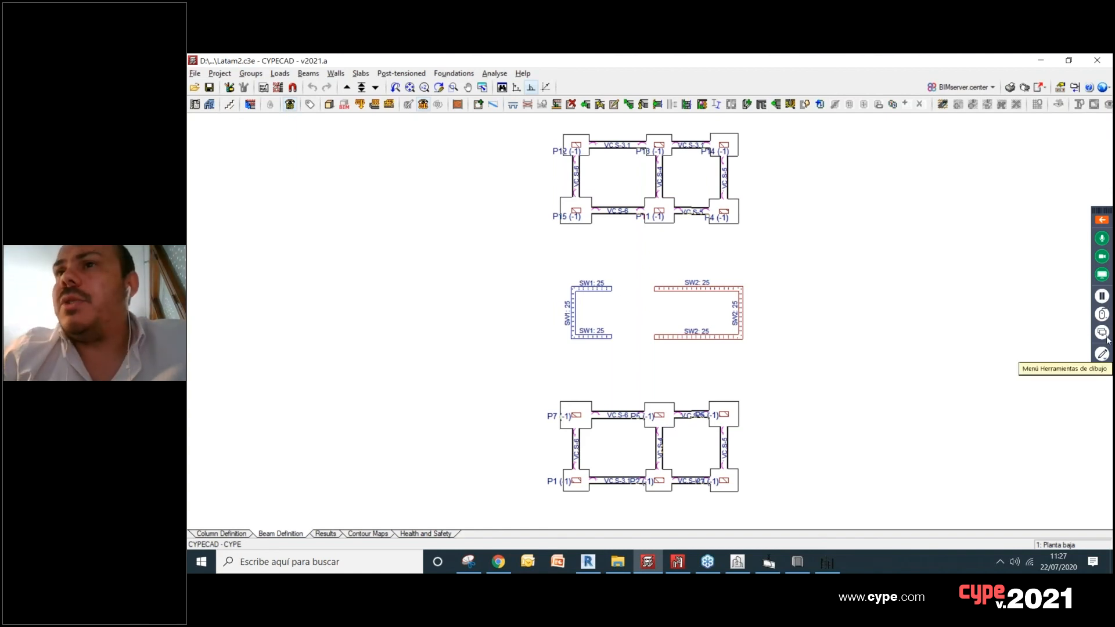
{"action": "left_click", "coordinate": [1108, 220]}
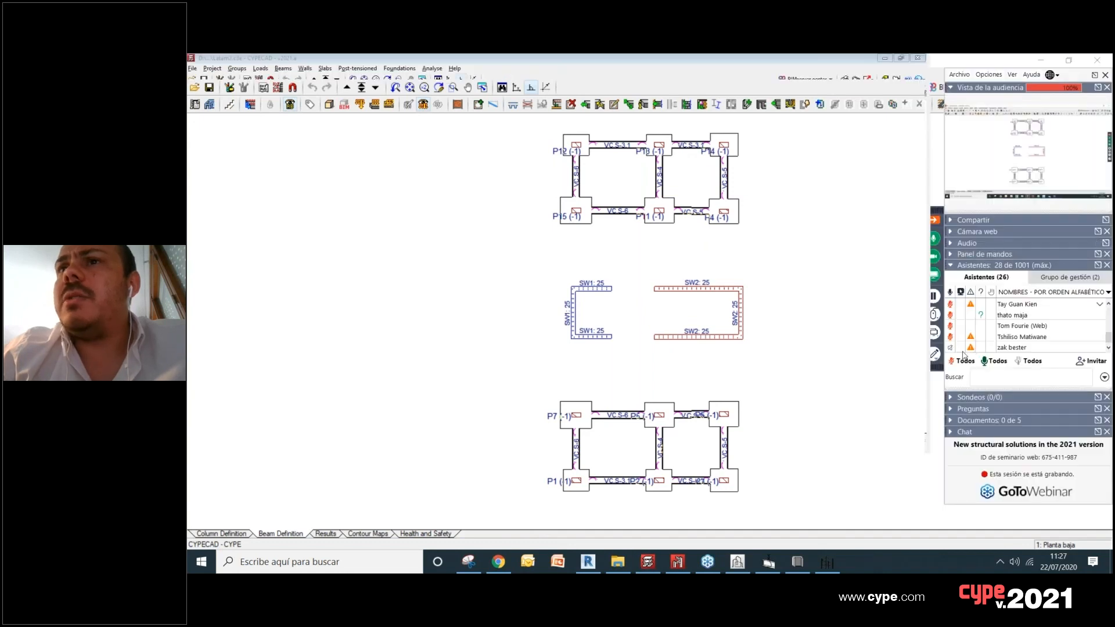
{"action": "left_click", "coordinate": [935, 221]}
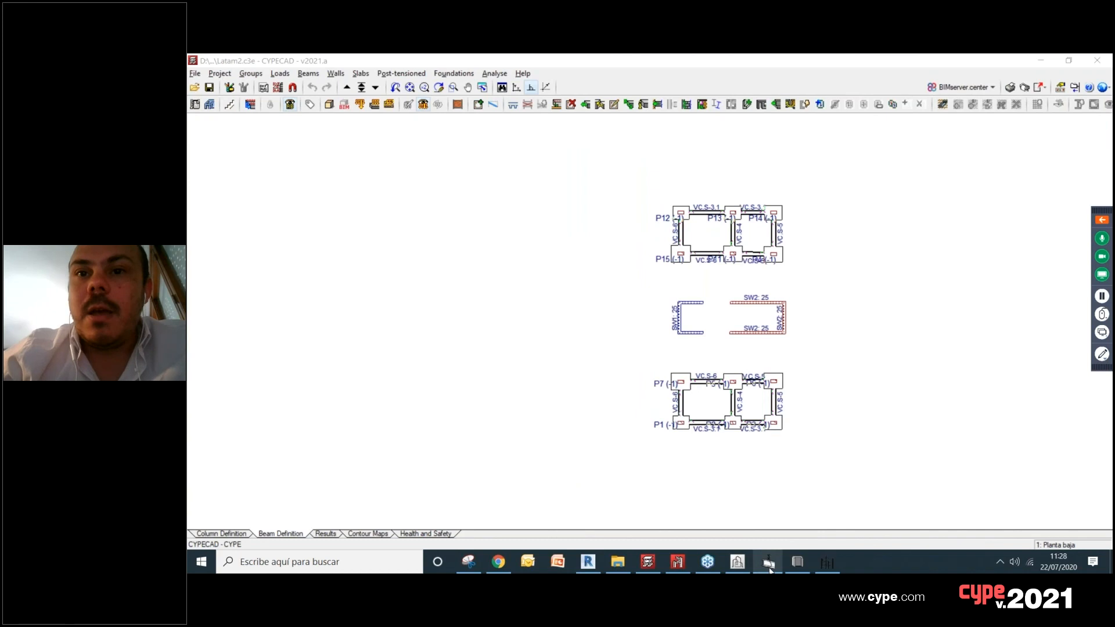
Step: Look through the open CYPE applications, including StruBIM Shear Walls, and return to CYPE Architecture with new.str
{"action": "mouse_move", "coordinate": [769, 568]}
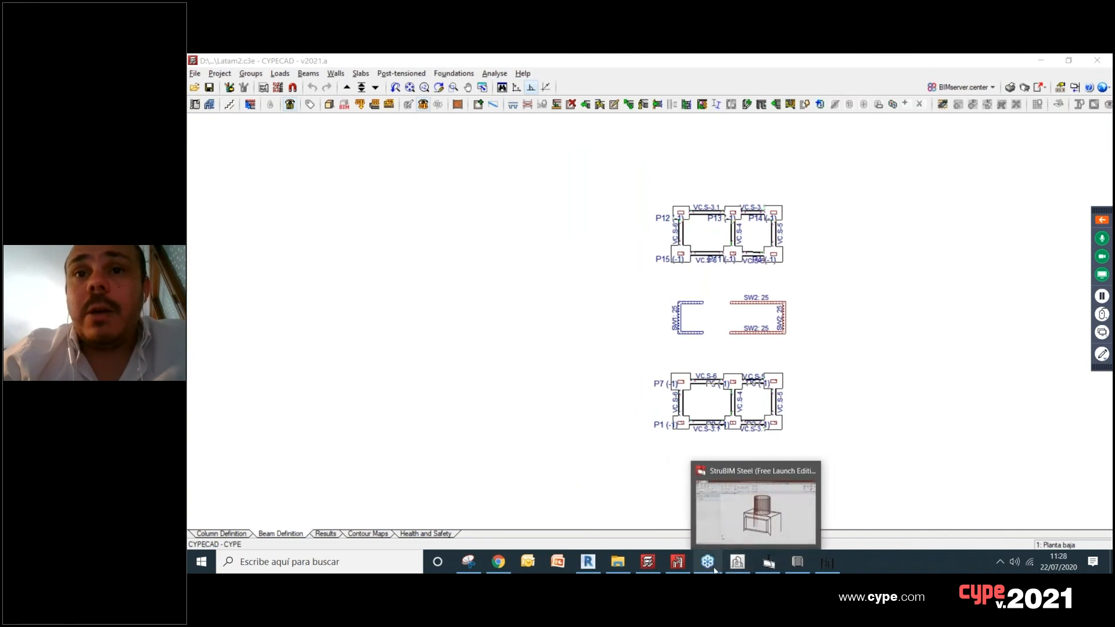
{"action": "left_click", "coordinate": [737, 562]}
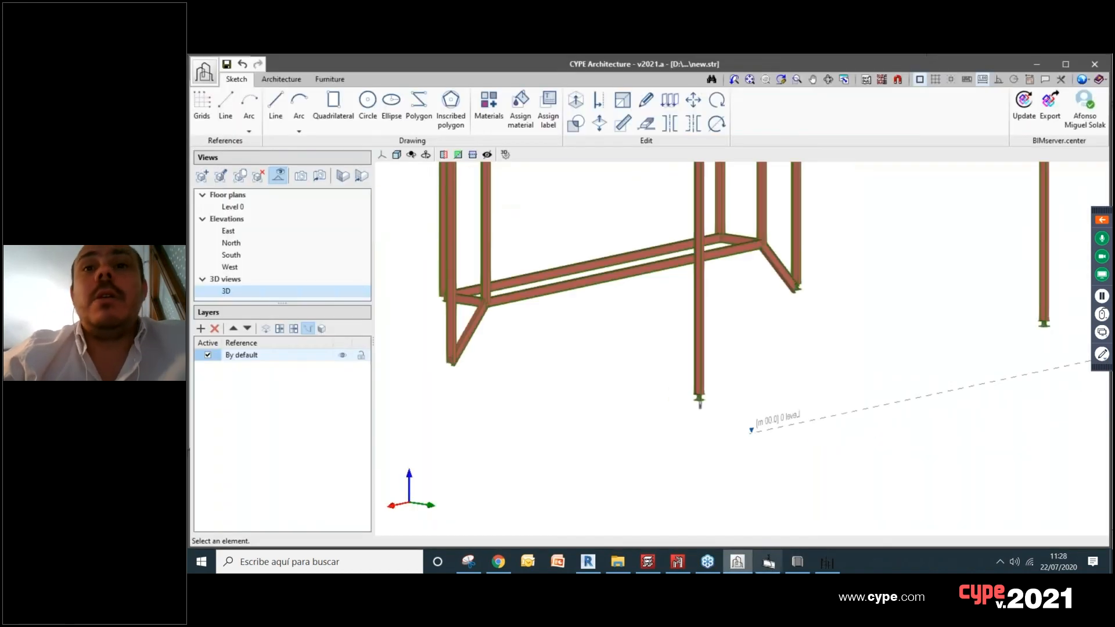
{"action": "left_click", "coordinate": [798, 561]}
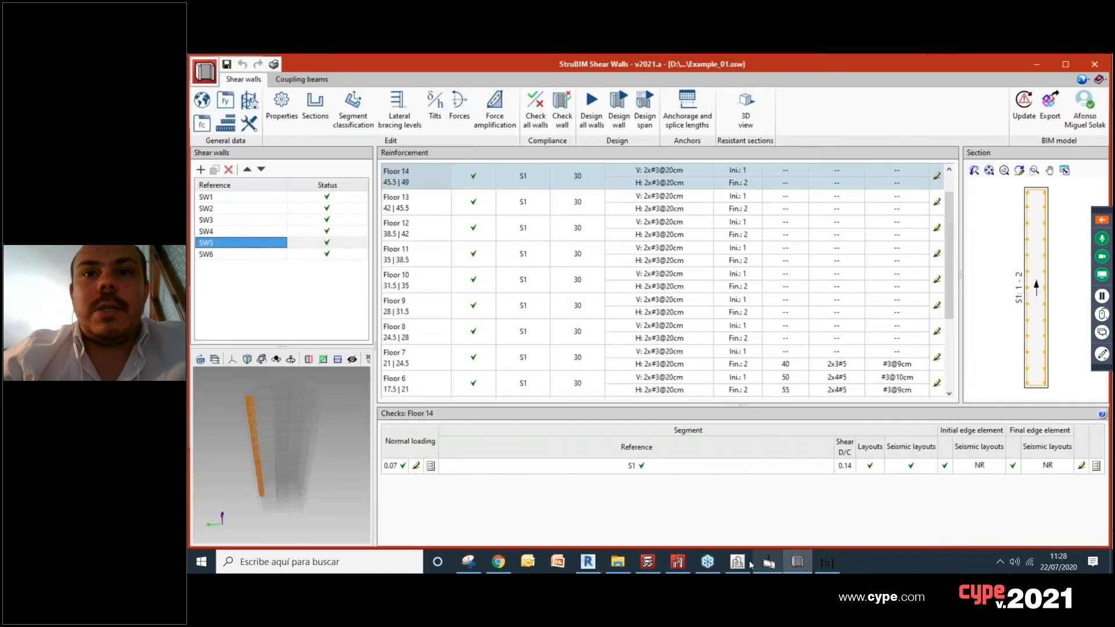
{"action": "left_click", "coordinate": [741, 564]}
Step: Start a 3-point arc to review its number of sides option, and cancel it without drawing
{"action": "left_click", "coordinate": [300, 131]}
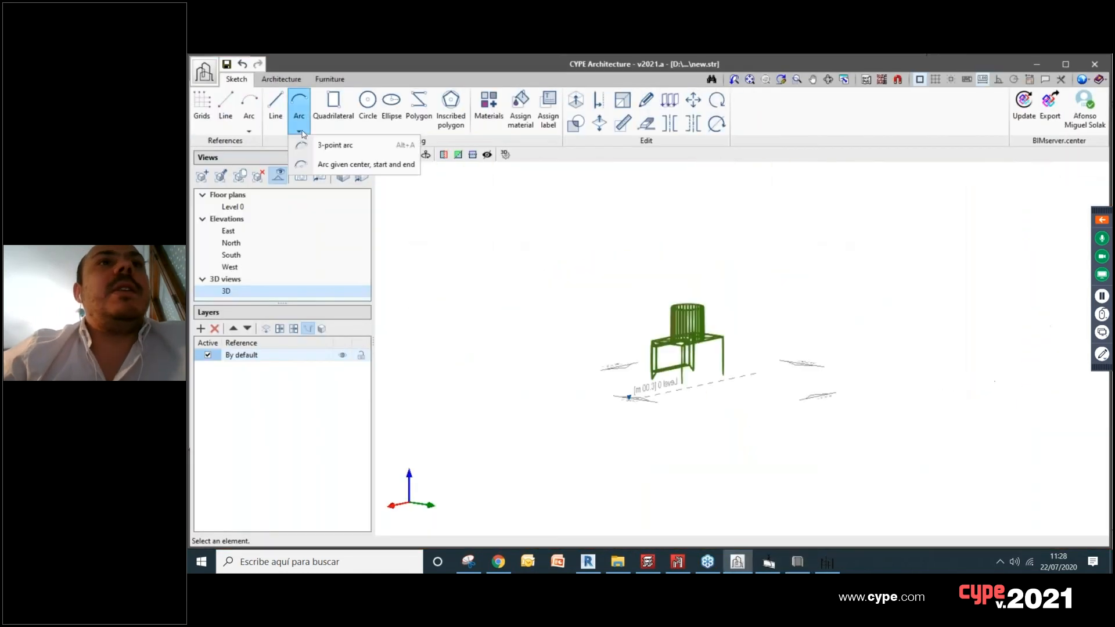
{"action": "left_click", "coordinate": [321, 145]}
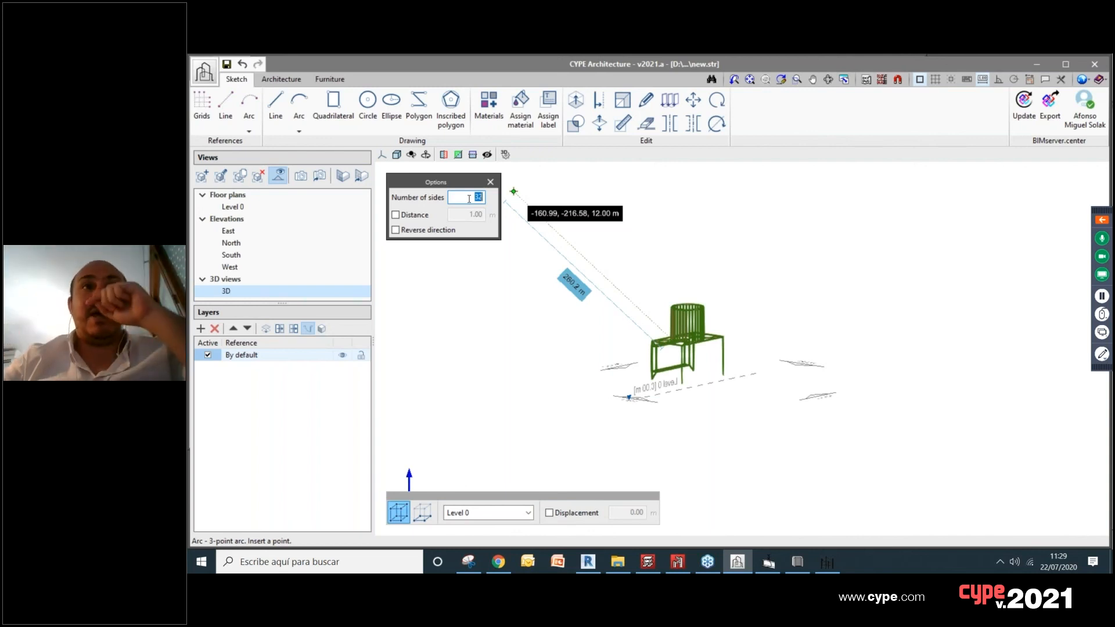
{"action": "left_click", "coordinate": [489, 183]}
Step: Switch to StruBIM CYPE 3D and open the Trainstation project from the file manager
{"action": "mouse_move", "coordinate": [682, 571]}
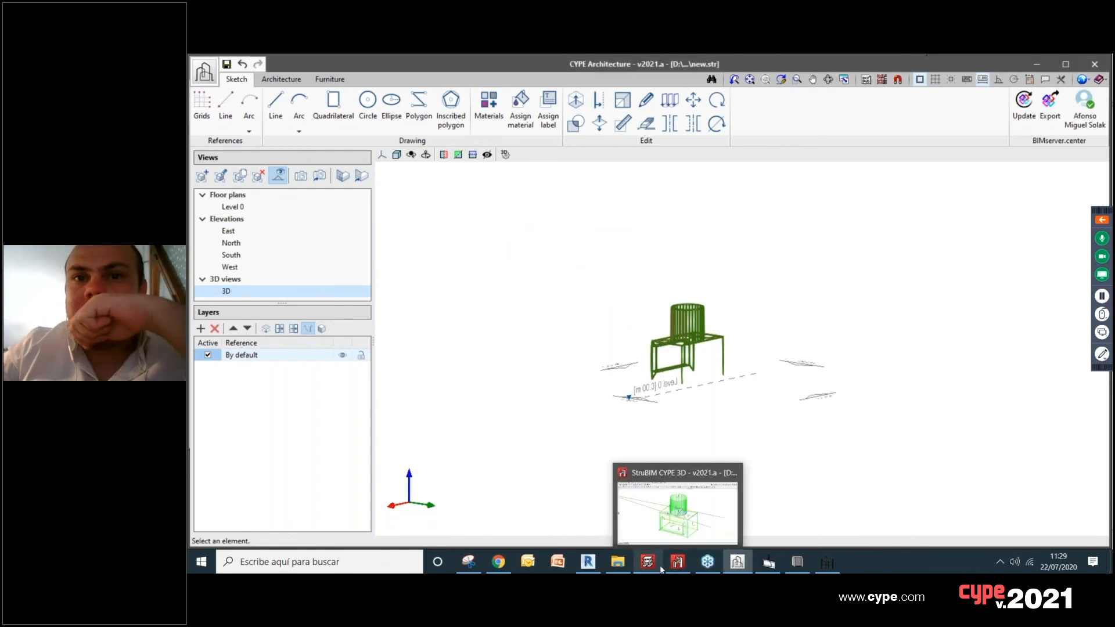
{"action": "left_click", "coordinate": [682, 572]}
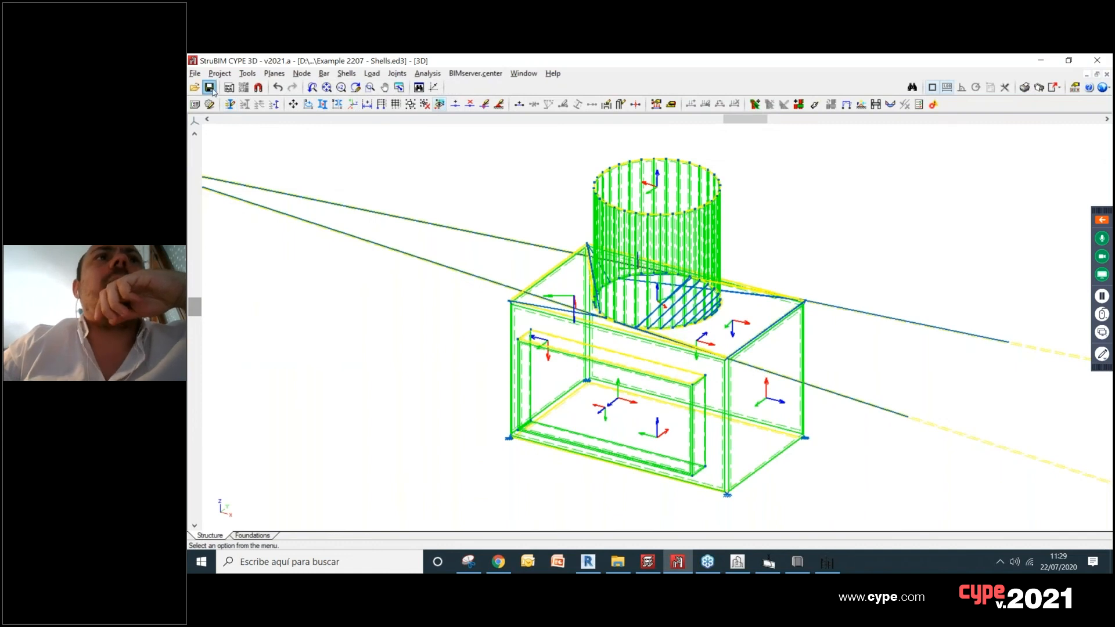
{"action": "left_click", "coordinate": [196, 75]}
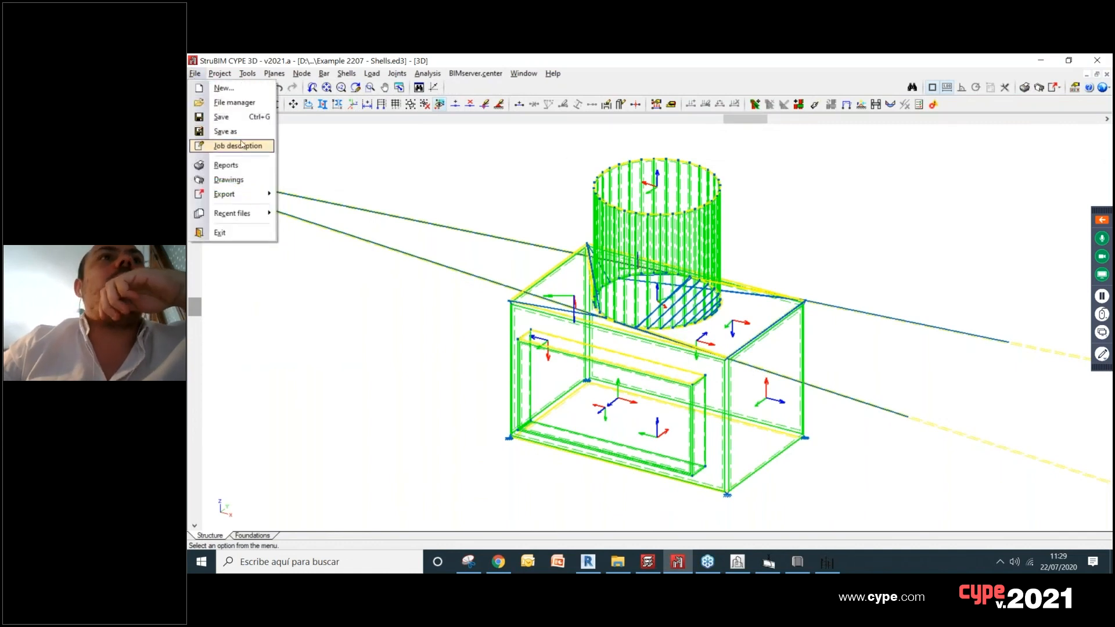
{"action": "left_click", "coordinate": [239, 104]}
{"action": "left_click", "coordinate": [539, 194]}
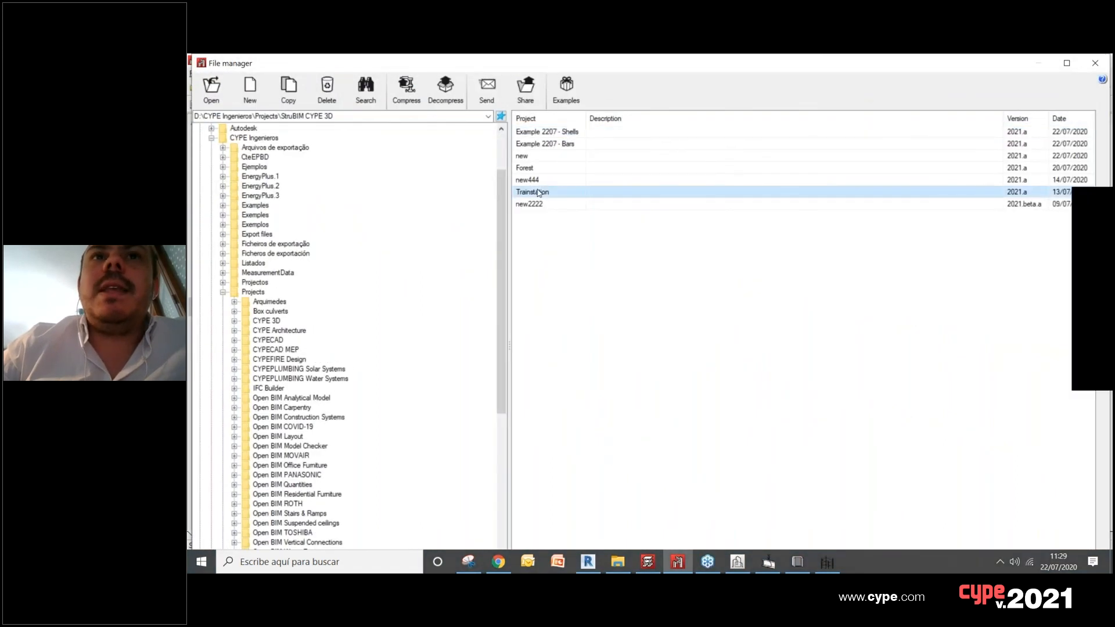
{"action": "double_click", "coordinate": [539, 193]}
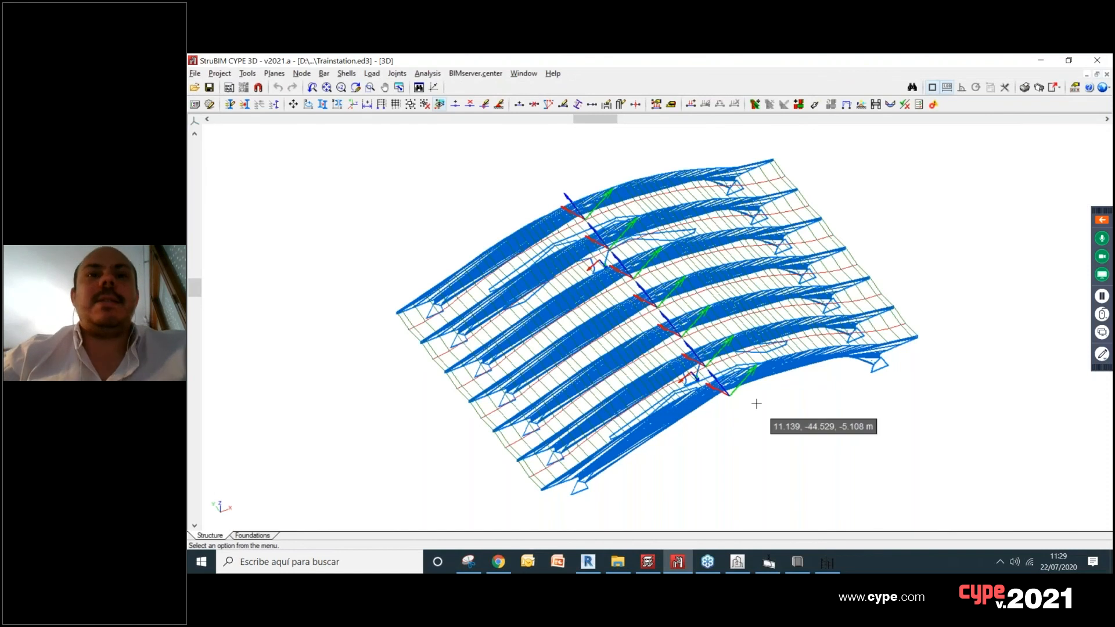
Step: Inspect the arched roof structure of the train station and open its 3D model view
{"action": "scroll", "coordinate": [756, 403], "scroll_direction": "up", "scroll_amount": 2}
{"action": "middle_click_drag", "start_coordinate": [741, 404], "coordinate": [729, 324]}
{"action": "middle_click_drag", "start_coordinate": [737, 375], "coordinate": [741, 459]}
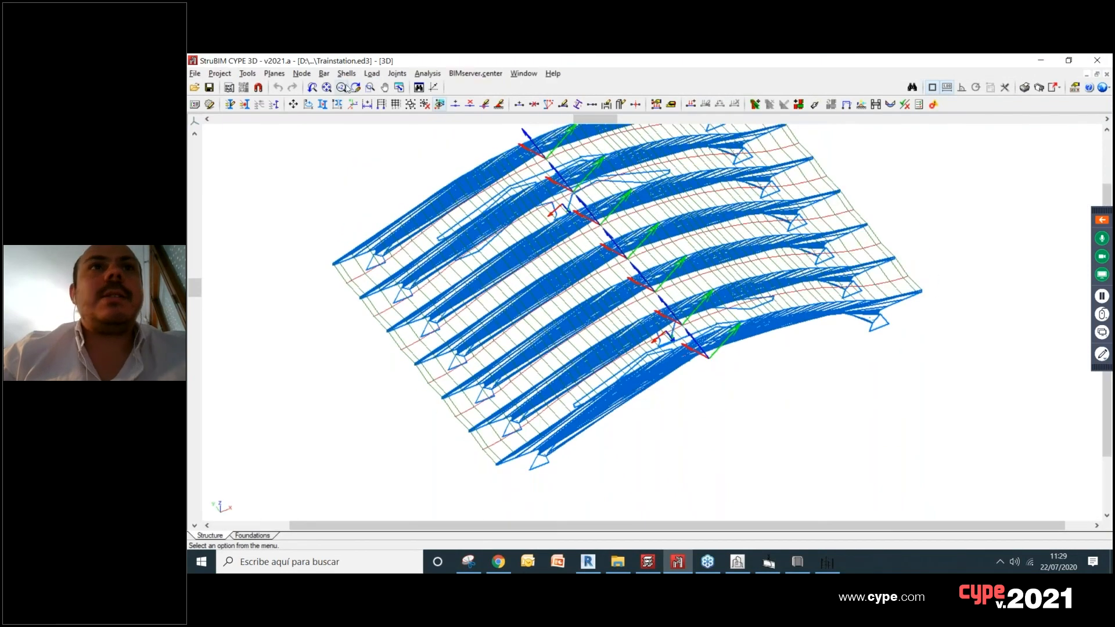
{"action": "left_click", "coordinate": [248, 74]}
{"action": "mouse_move", "coordinate": [418, 338]}
{"action": "left_click", "coordinate": [489, 337]}
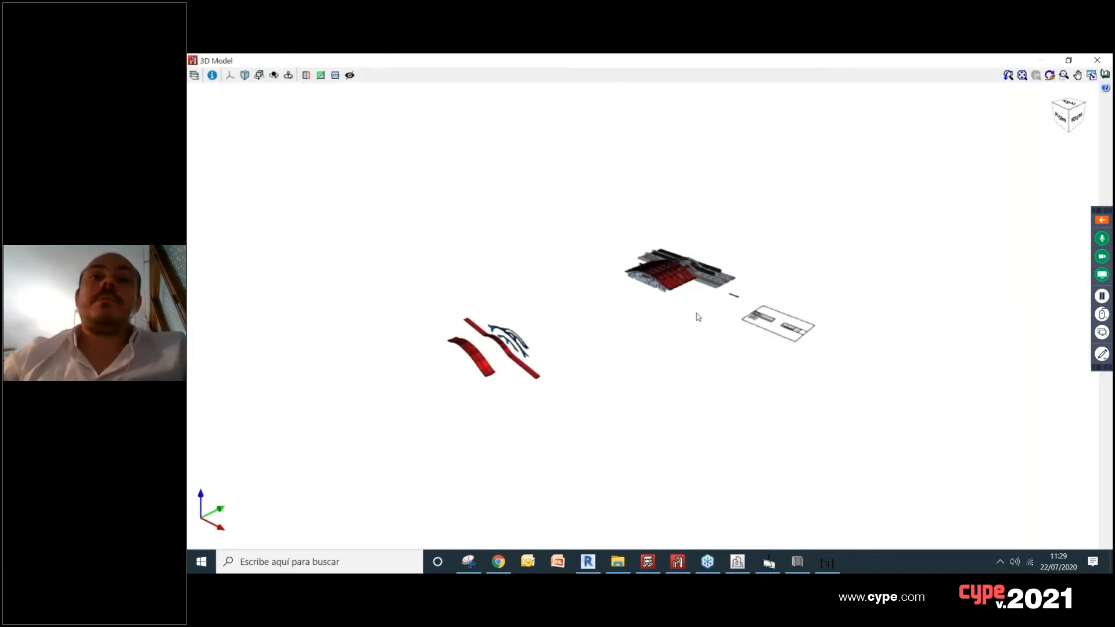
Step: List the elements of the train station's 3D model and hide the architectural model to expose the structure
{"action": "scroll", "coordinate": [638, 286], "scroll_direction": "up", "scroll_amount": 6}
{"action": "middle_click_drag", "start_coordinate": [678, 283], "coordinate": [716, 303]}
{"action": "scroll", "coordinate": [709, 271], "scroll_direction": "up", "scroll_amount": 5}
{"action": "left_click", "coordinate": [194, 75]}
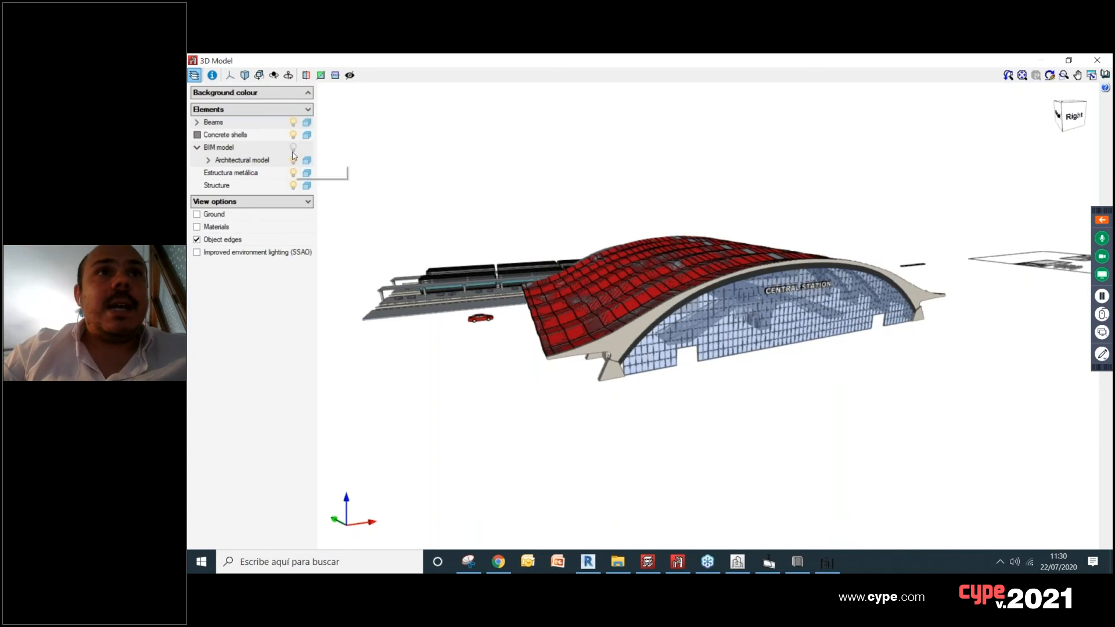
{"action": "left_click", "coordinate": [295, 164]}
Step: Examine the arched roof's beams, concrete shells and supports in the 3D model, and close the 3D view
{"action": "scroll", "coordinate": [692, 315], "scroll_direction": "up", "scroll_amount": 4}
{"action": "mouse_move", "coordinate": [692, 315]}
{"action": "middle_mouse_down"}
{"action": "mouse_move", "coordinate": [752, 294]}
{"action": "mouse_move", "coordinate": [725, 314]}
{"action": "mouse_move", "coordinate": [735, 317]}
{"action": "mouse_move", "coordinate": [675, 328]}
{"action": "middle_mouse_up"}
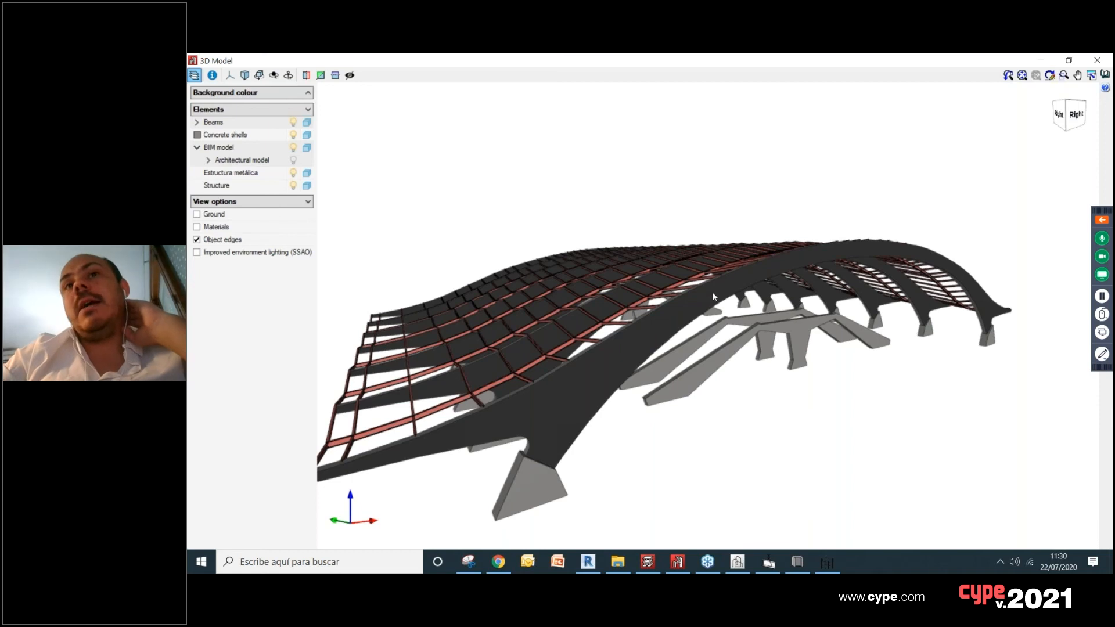
{"action": "scroll", "coordinate": [799, 269], "scroll_direction": "down", "scroll_amount": 1}
{"action": "scroll", "coordinate": [801, 267], "scroll_direction": "up", "scroll_amount": 2}
{"action": "scroll", "coordinate": [800, 266], "scroll_direction": "down", "scroll_amount": 1}
{"action": "middle_click_drag", "start_coordinate": [800, 266], "coordinate": [742, 291]}
{"action": "scroll", "coordinate": [759, 281], "scroll_direction": "down", "scroll_amount": 2}
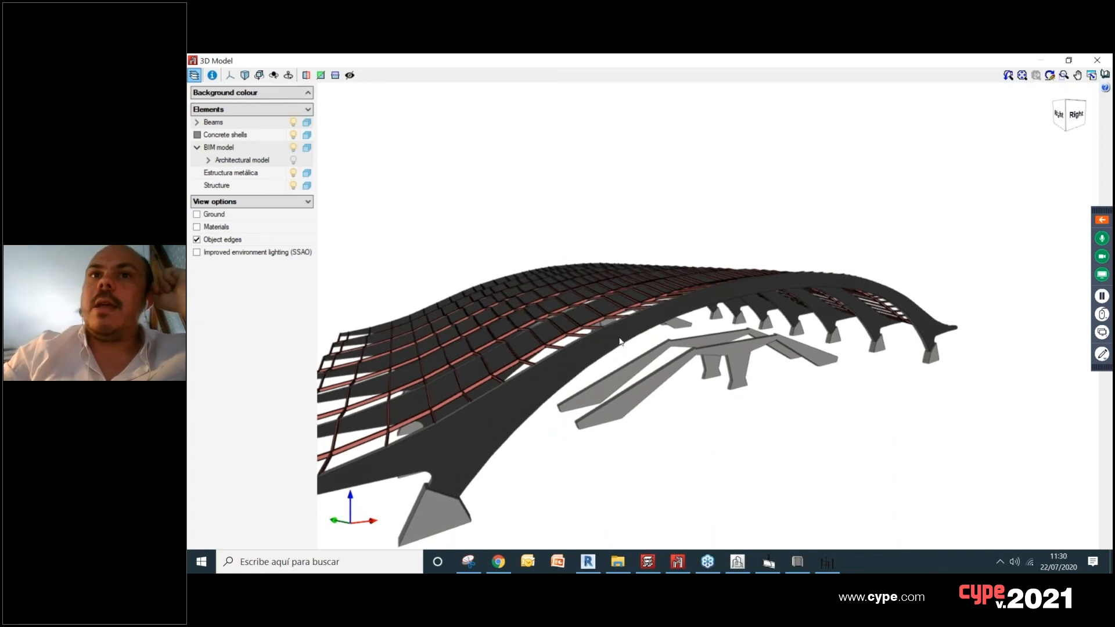
{"action": "scroll", "coordinate": [561, 365], "scroll_direction": "up", "scroll_amount": 1}
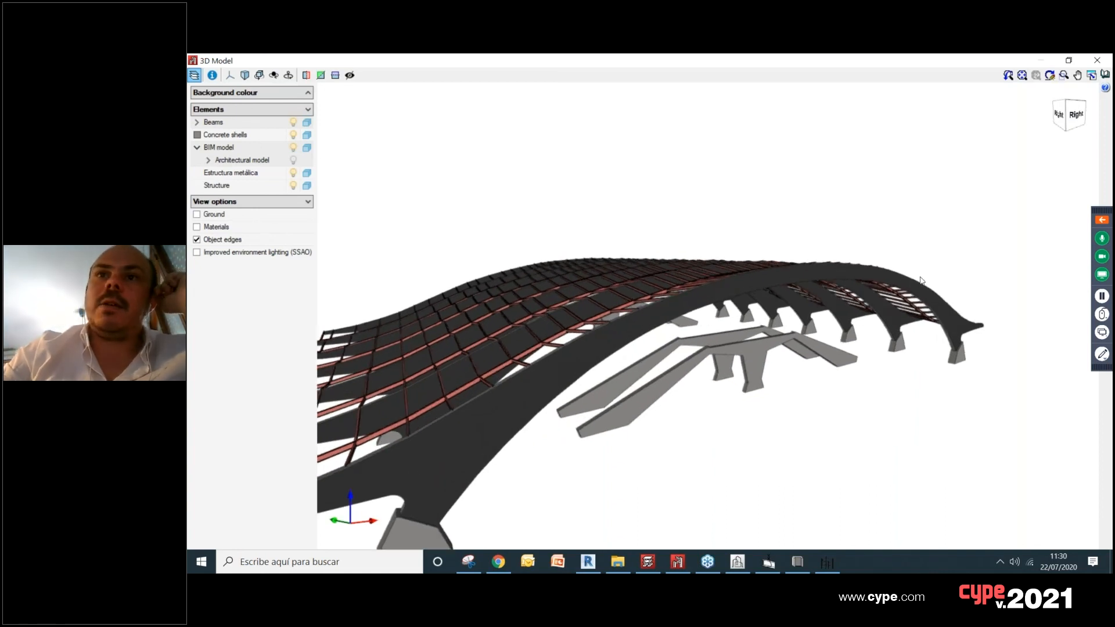
{"action": "left_click", "coordinate": [1097, 60]}
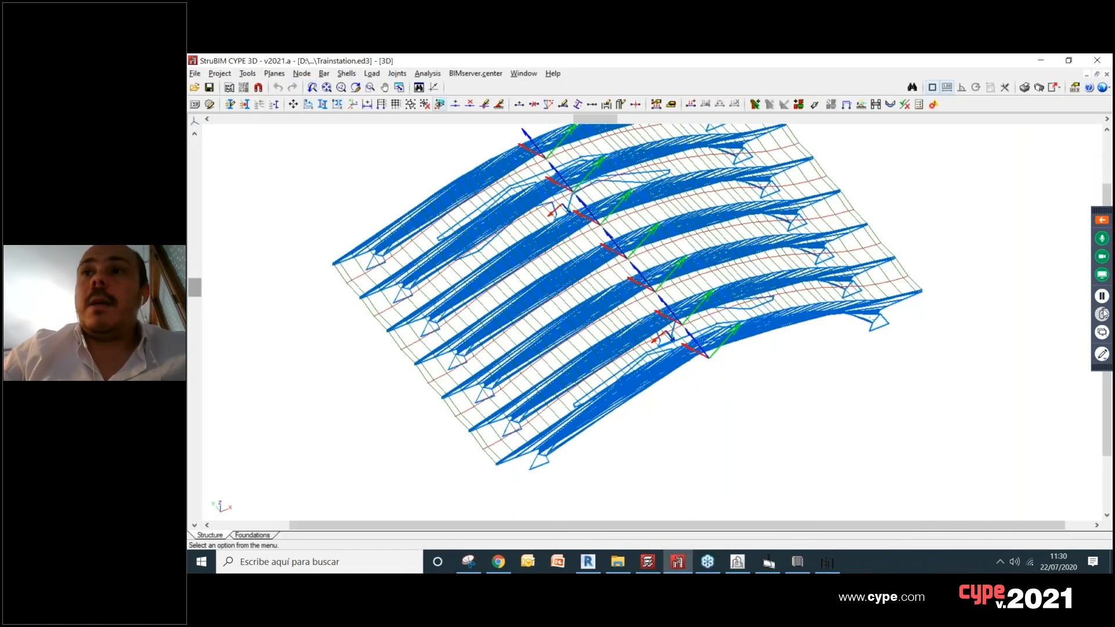
{"action": "left_click", "coordinate": [1103, 298]}
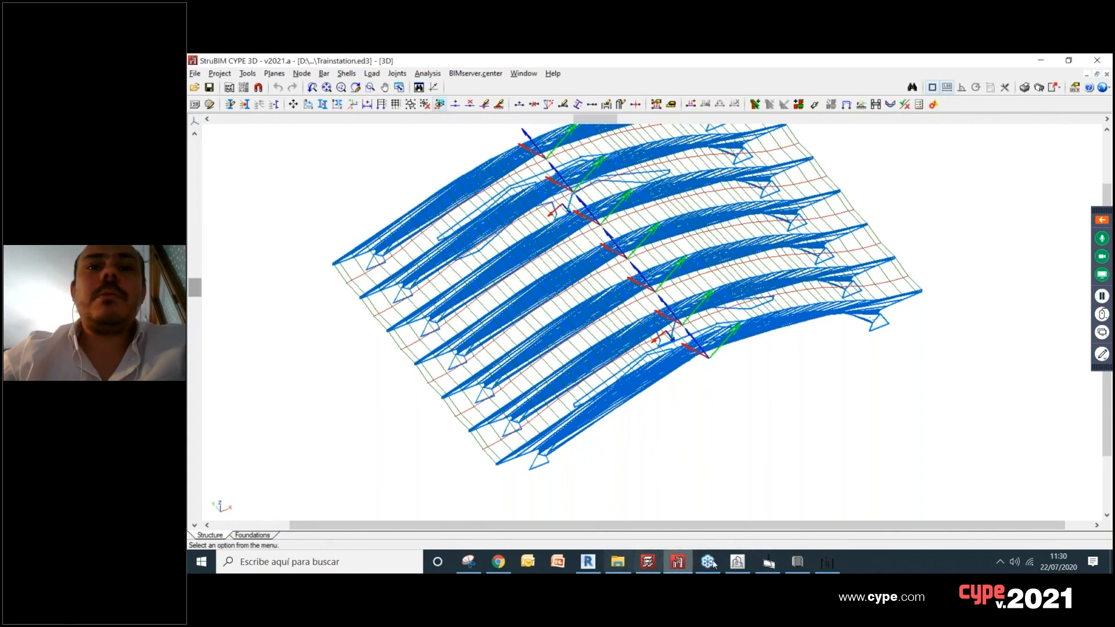
Step: Switch to Revit and review the Open BIM collaboration options for the 5 Columns project
{"action": "mouse_move", "coordinate": [709, 564]}
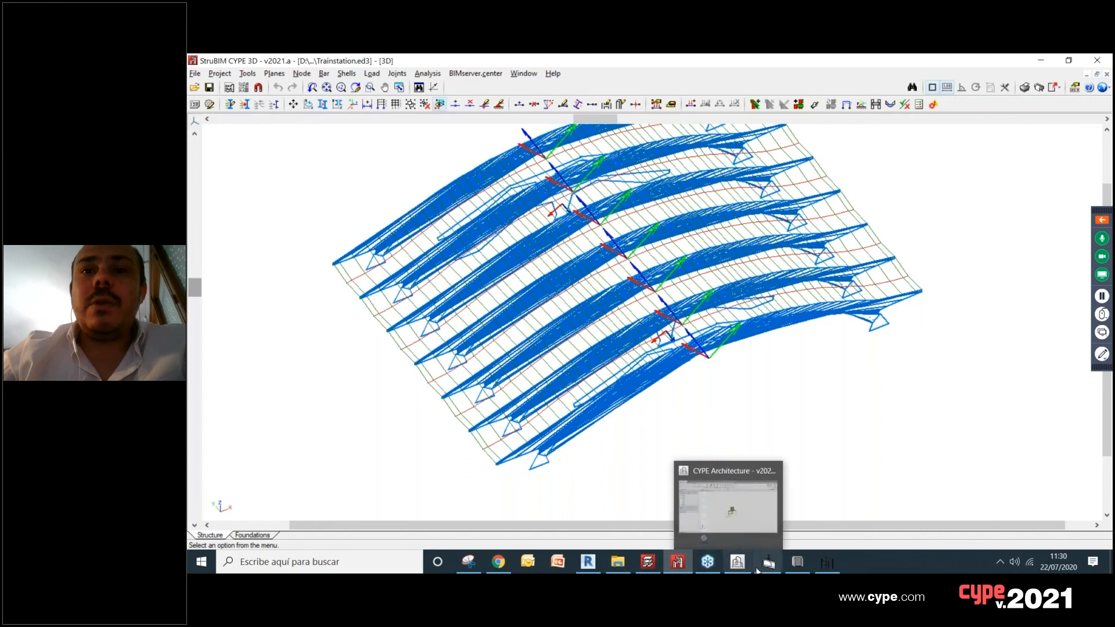
{"action": "left_click", "coordinate": [585, 562]}
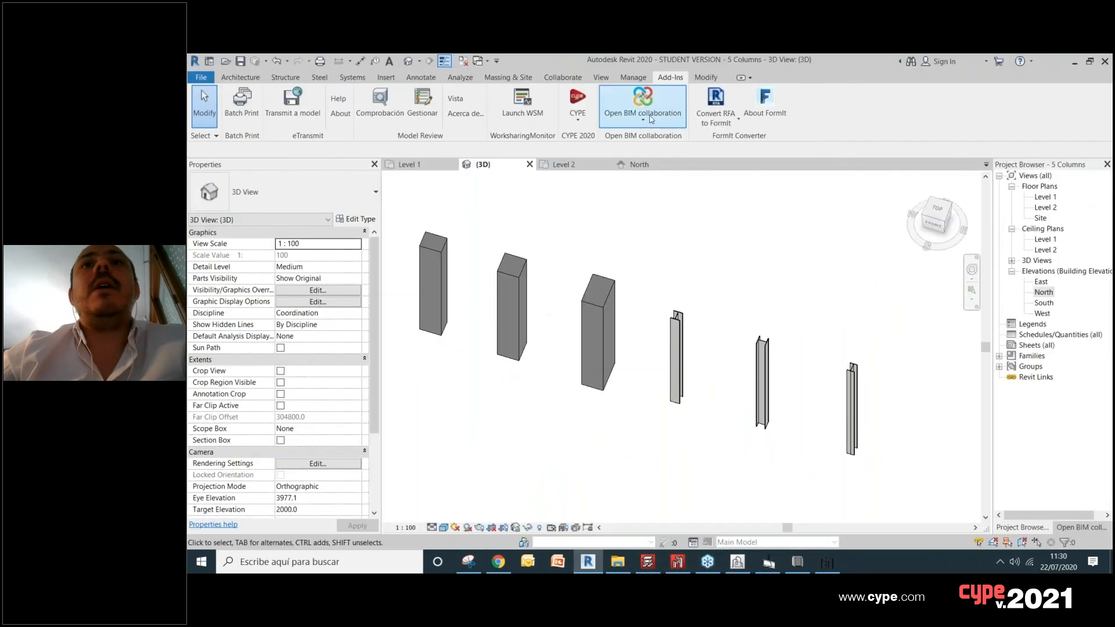
{"action": "left_click", "coordinate": [649, 113]}
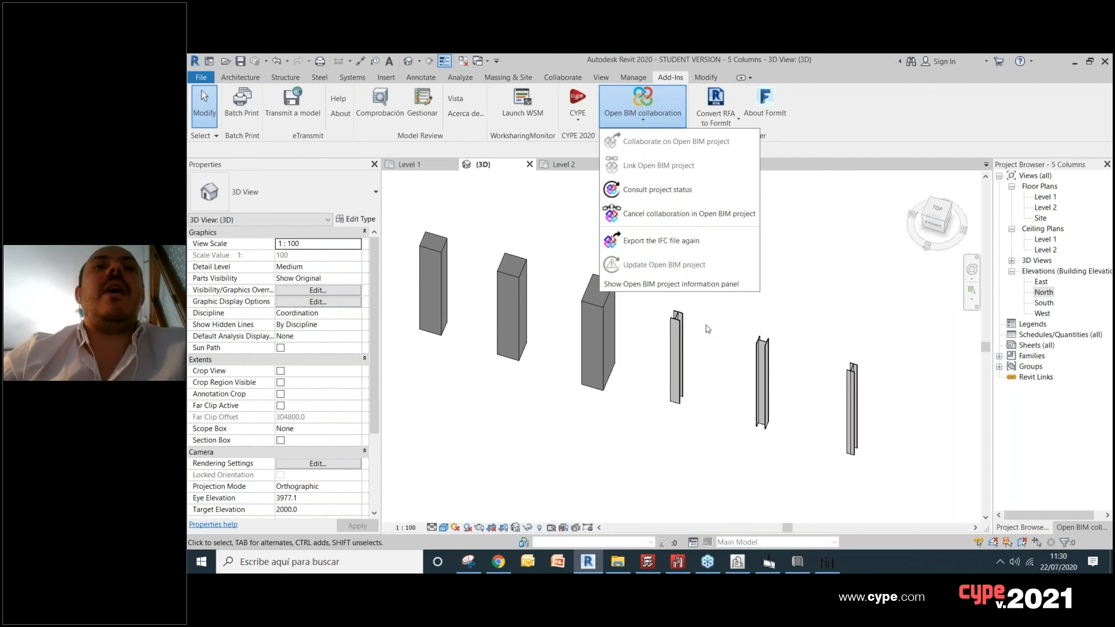
{"action": "scroll", "coordinate": [803, 296], "scroll_direction": "down", "scroll_amount": 3}
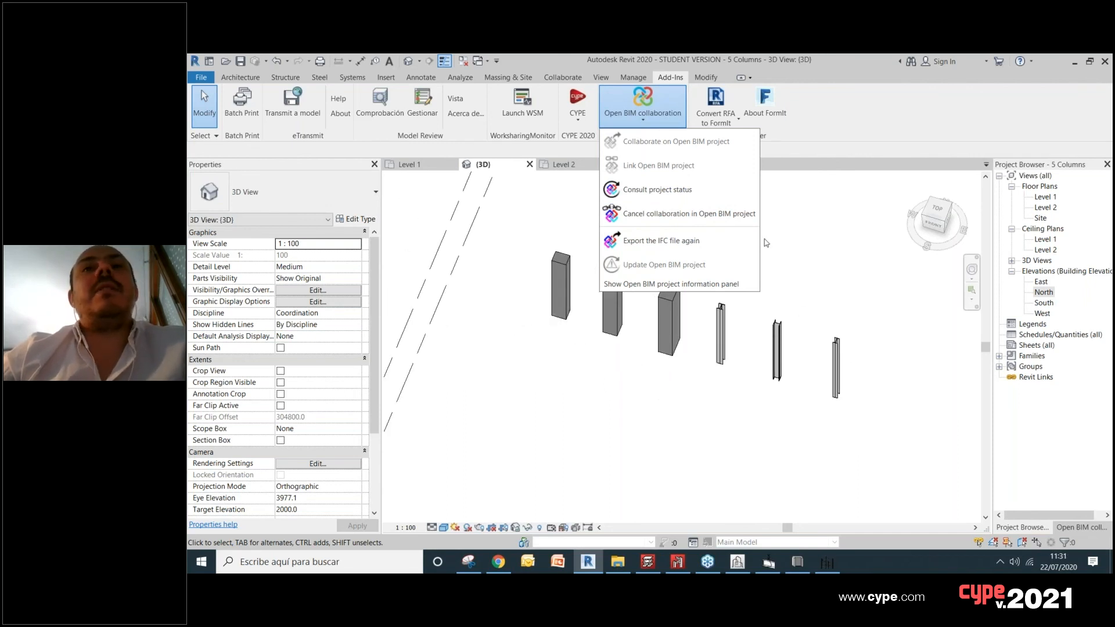
{"action": "left_click", "coordinate": [638, 96]}
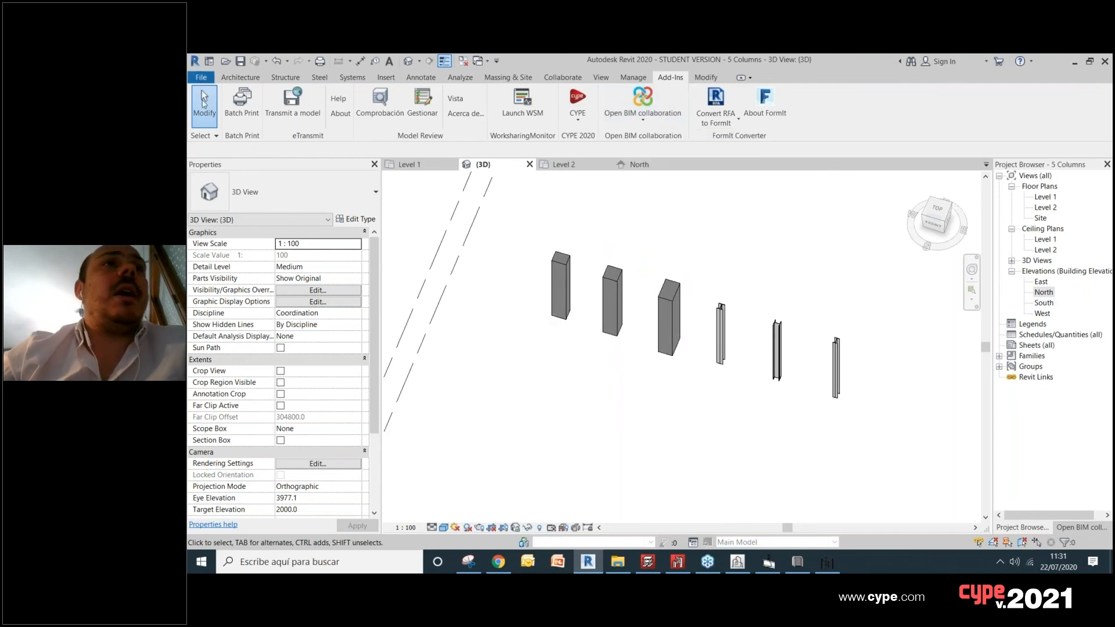
{"action": "left_click", "coordinate": [201, 77]}
{"action": "left_click", "coordinate": [203, 109]}
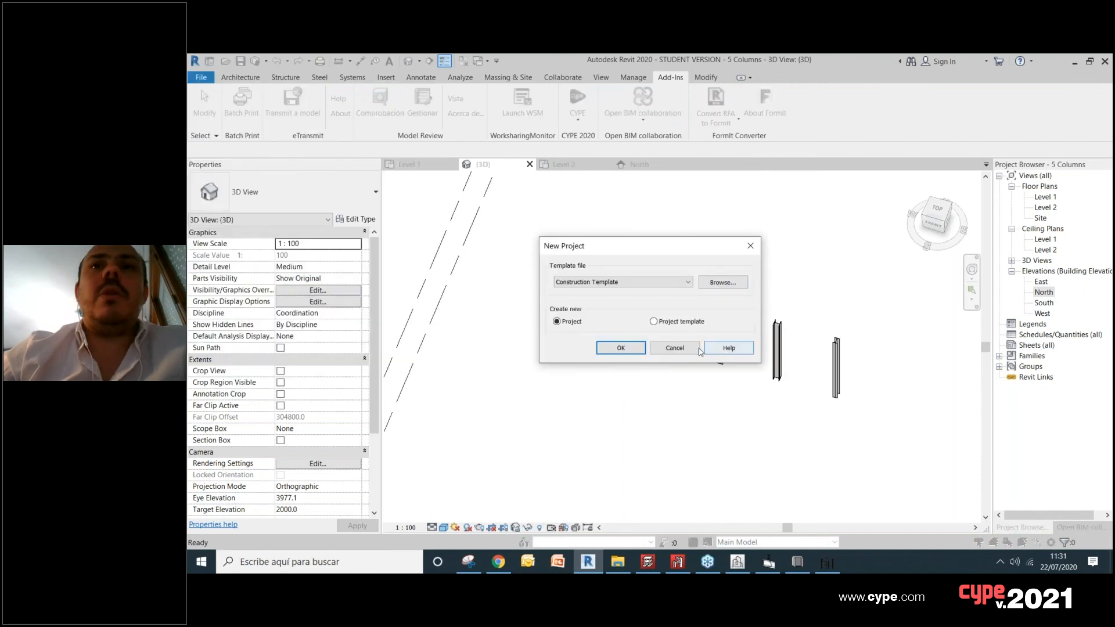
{"action": "left_click", "coordinate": [663, 348]}
Step: Open the recent project IFC to RVT 2.rvt, ignoring its unresolved references
{"action": "left_click", "coordinate": [201, 77]}
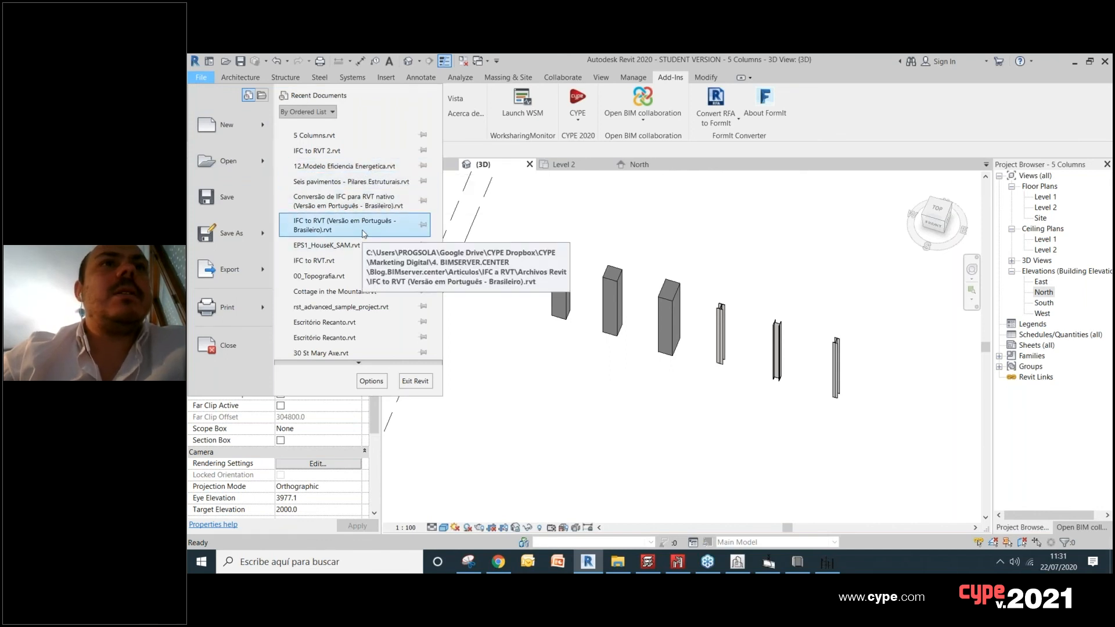
{"action": "scroll", "coordinate": [374, 177], "scroll_direction": "down", "scroll_amount": 1}
{"action": "scroll", "coordinate": [374, 177], "scroll_direction": "up", "scroll_amount": 1}
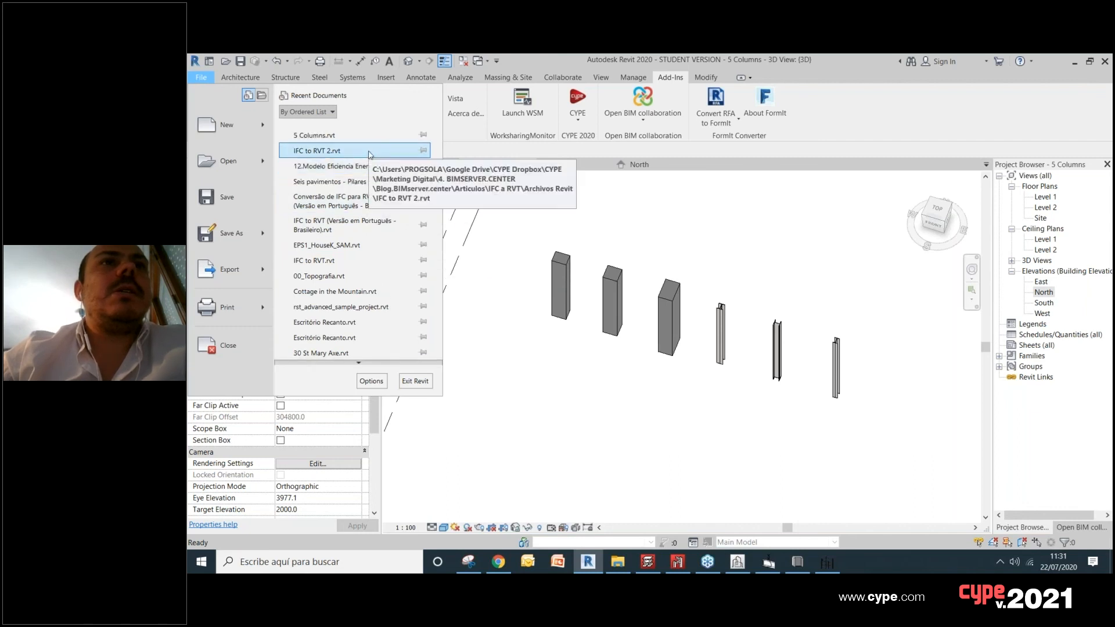
{"action": "left_click", "coordinate": [602, 325]}
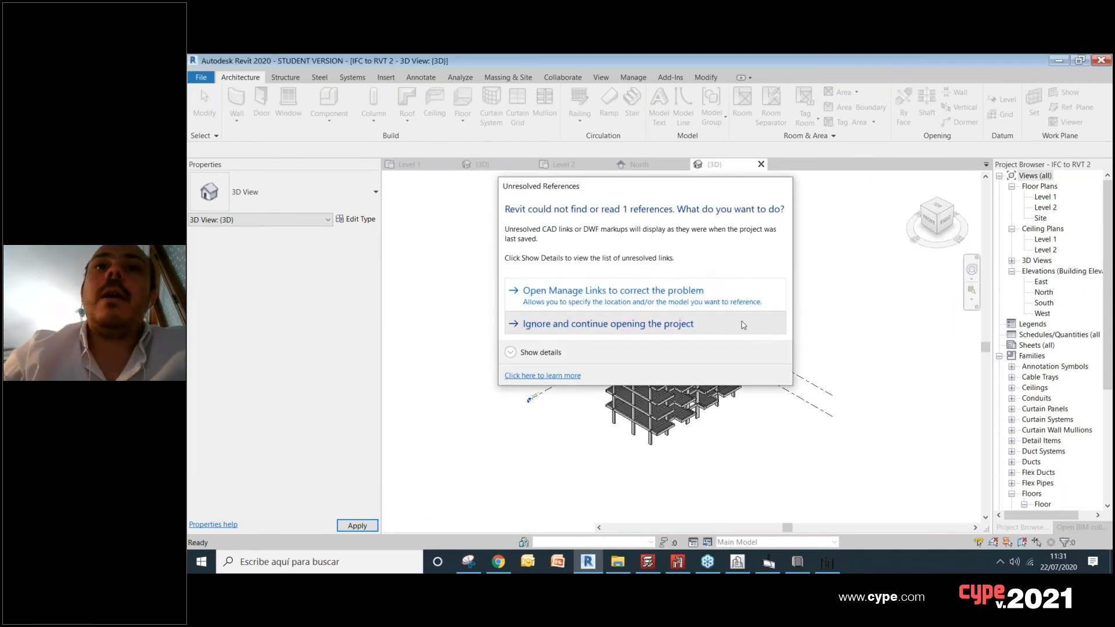
{"action": "left_click", "coordinate": [714, 327]}
Step: Look at the multi-storey building structure and review the Open BIM collaboration options available for this project
{"action": "scroll", "coordinate": [673, 343], "scroll_direction": "up", "scroll_amount": 1}
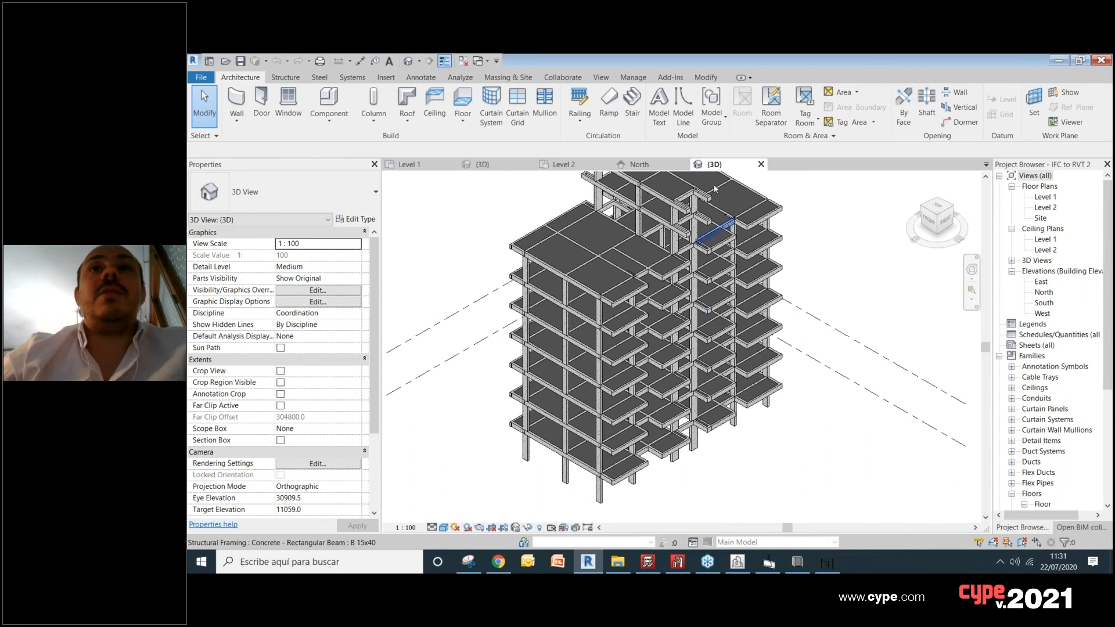
{"action": "left_click", "coordinate": [671, 77]}
{"action": "left_click", "coordinate": [642, 111]}
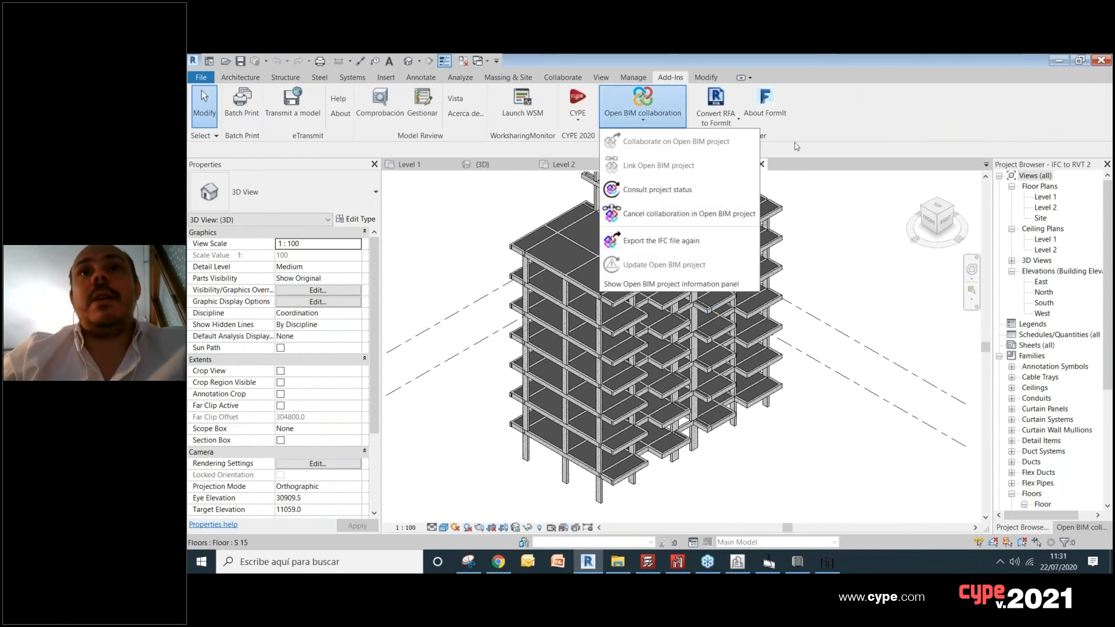
{"action": "left_click", "coordinate": [832, 116]}
Step: Switch to Chrome and go from the StruBIM Steel page to the BIMserver.center Store's main page
{"action": "left_click", "coordinate": [498, 562]}
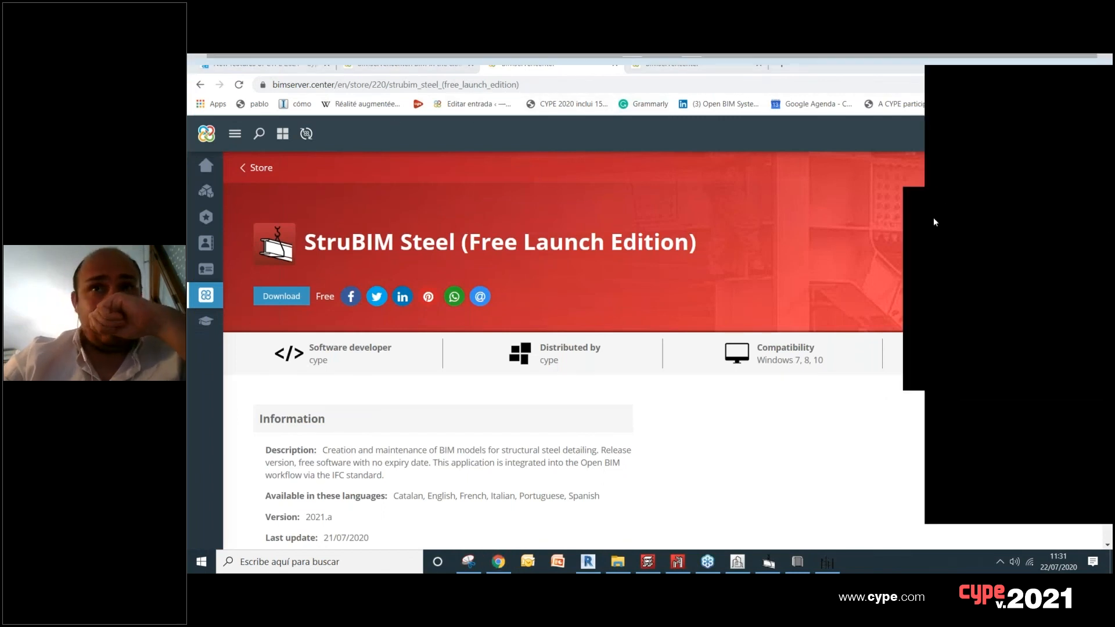
{"action": "left_click", "coordinate": [933, 219]}
{"action": "left_click", "coordinate": [282, 137]}
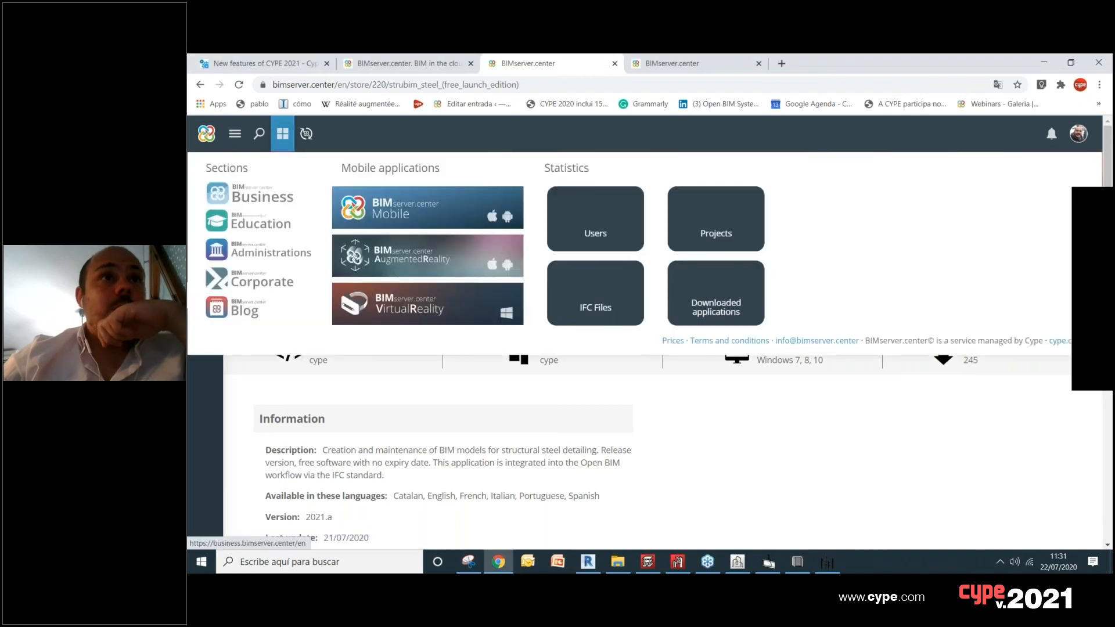
{"action": "left_click", "coordinate": [216, 133]}
{"action": "left_click", "coordinate": [206, 295]}
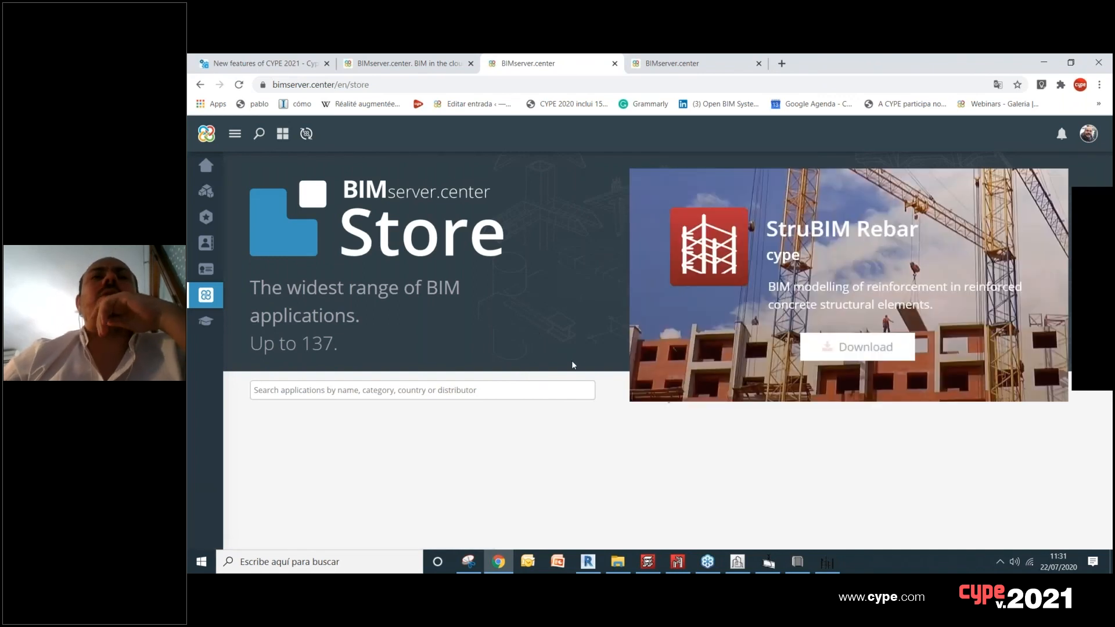
Step: Look through the store's free and popular applications for the Plugin Open BIM - Revit
{"action": "scroll", "coordinate": [523, 378], "scroll_direction": "down", "scroll_amount": 7}
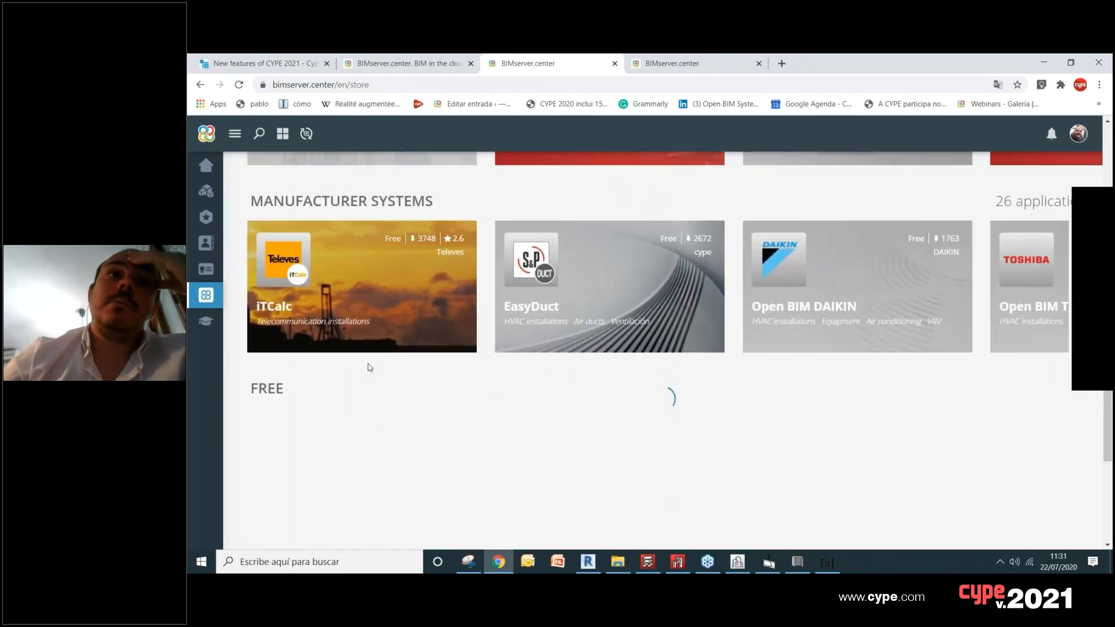
{"action": "scroll", "coordinate": [367, 371], "scroll_direction": "down", "scroll_amount": 1}
{"action": "scroll", "coordinate": [360, 361], "scroll_direction": "down", "scroll_amount": 1}
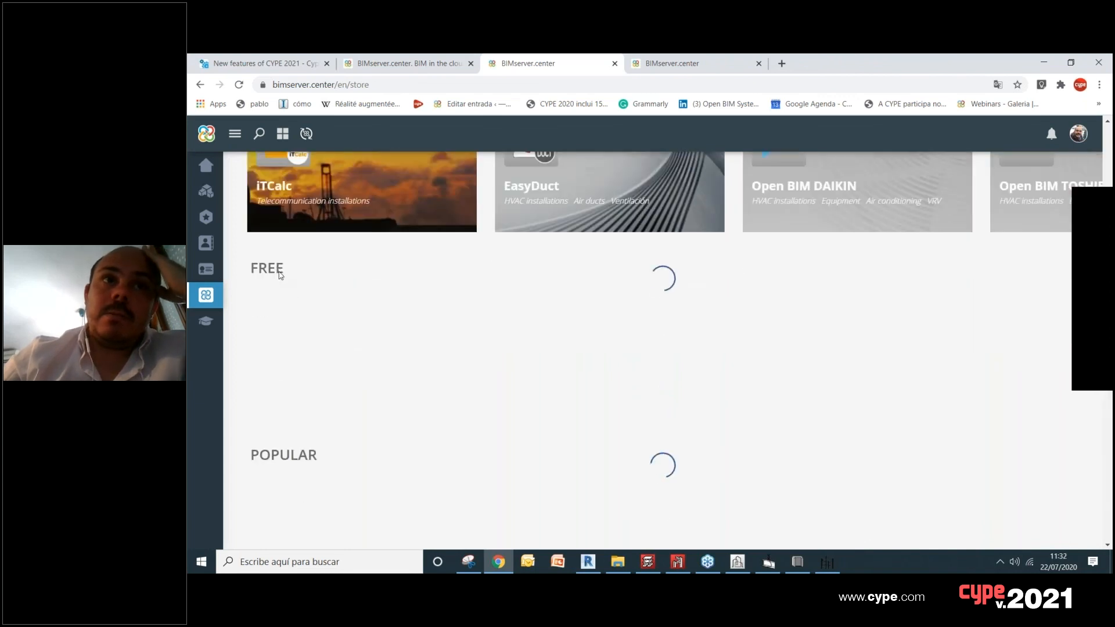
{"action": "scroll", "coordinate": [289, 281], "scroll_direction": "down", "scroll_amount": 1}
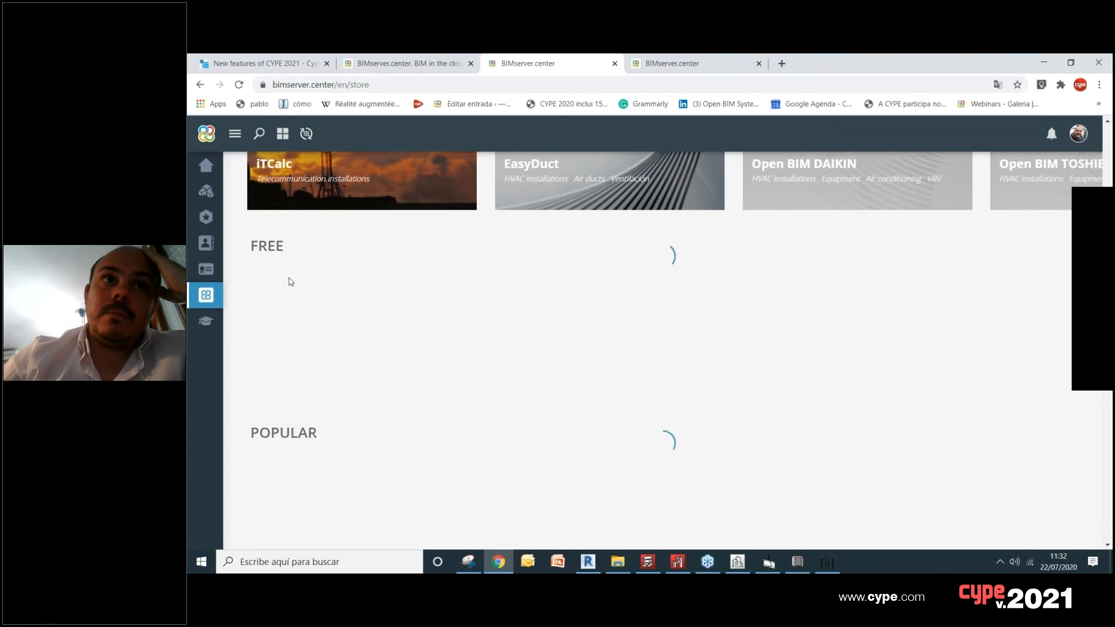
{"action": "scroll", "coordinate": [280, 264], "scroll_direction": "up", "scroll_amount": 1}
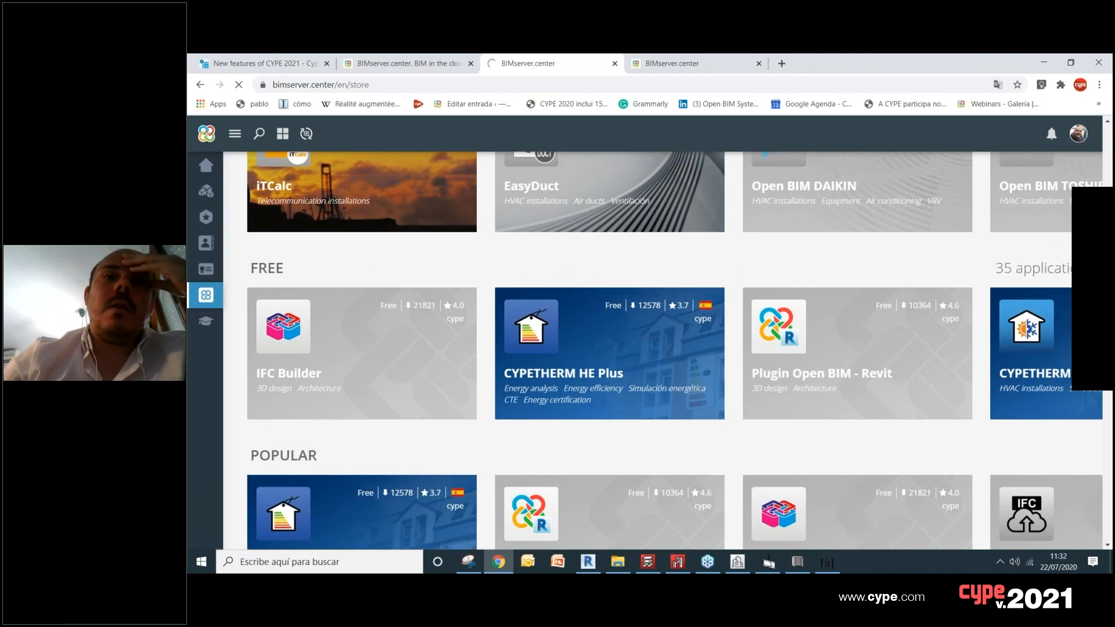
{"action": "scroll", "coordinate": [488, 372], "scroll_direction": "down", "scroll_amount": 2}
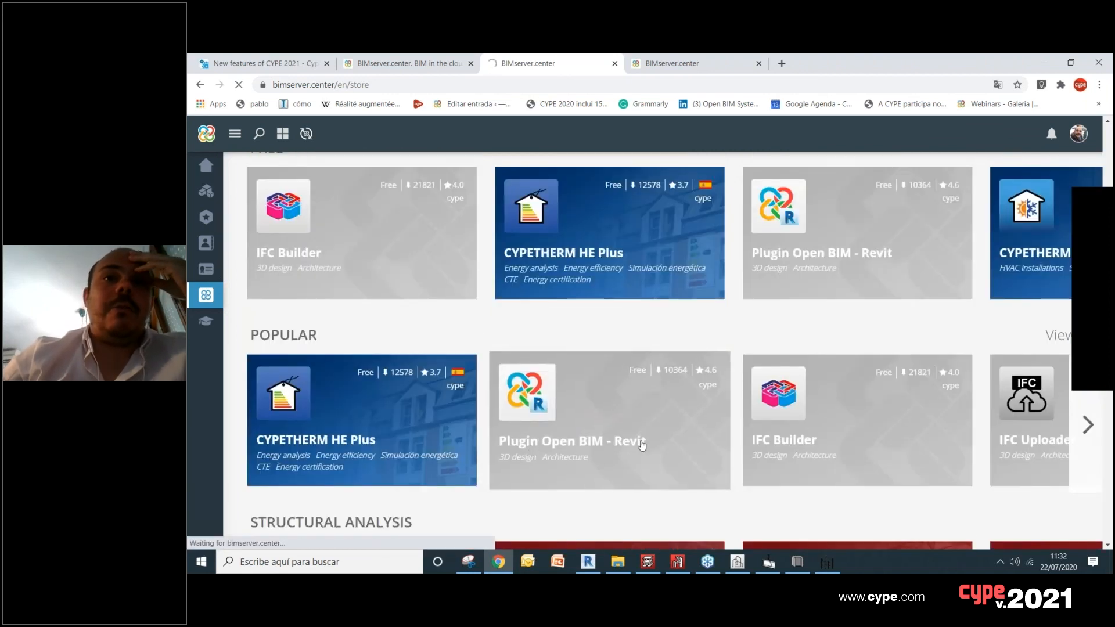